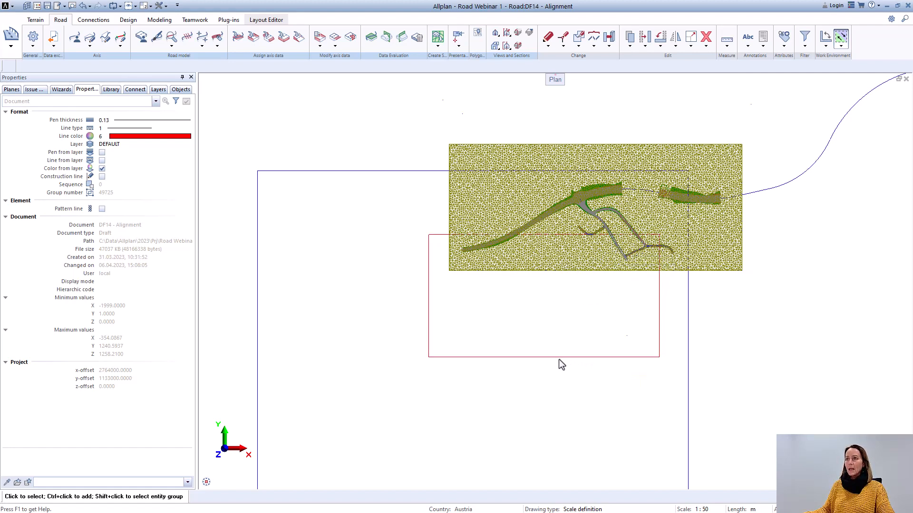
Step: Make drawing file 13 Orthofotos in the Site structure the current file, keeping the Alignment file open
scroll(557, 361, down, 3)
middle_drag(533, 334, 522, 271)
scroll(522, 271, up, 1)
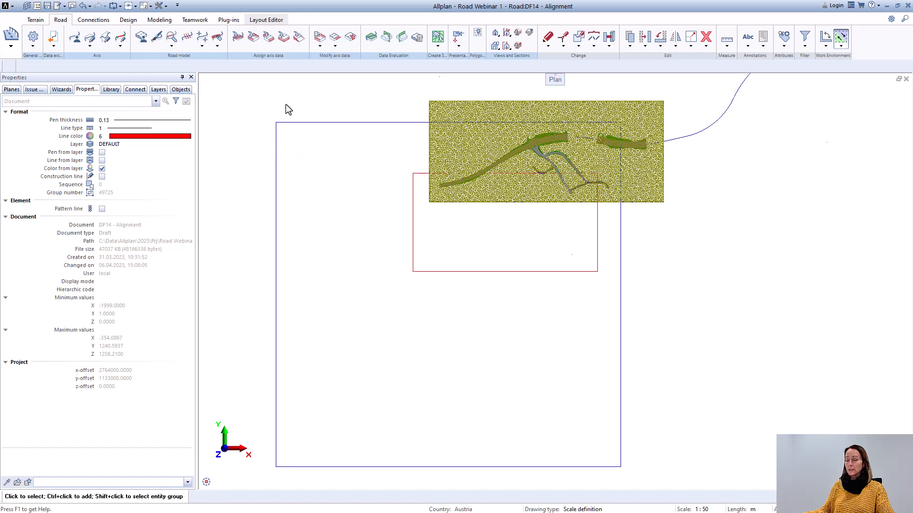
double_click(301, 106)
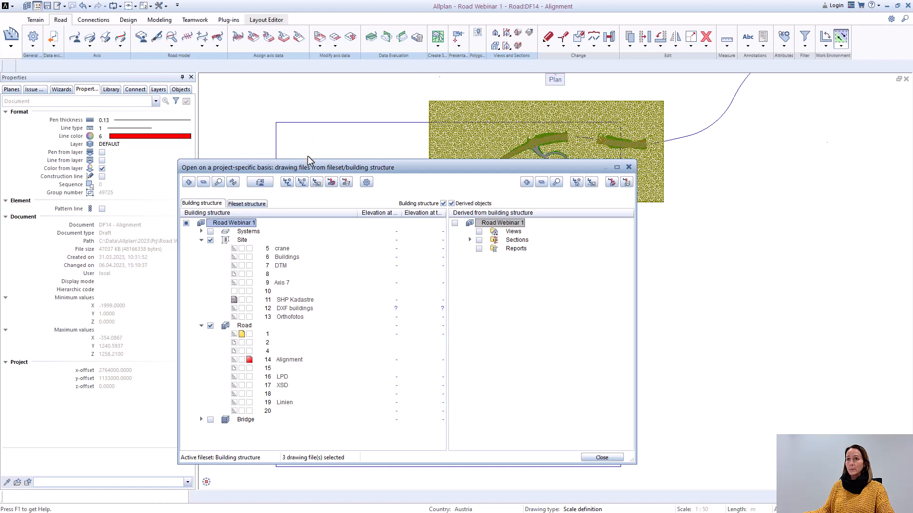
drag(310, 164, 311, 121)
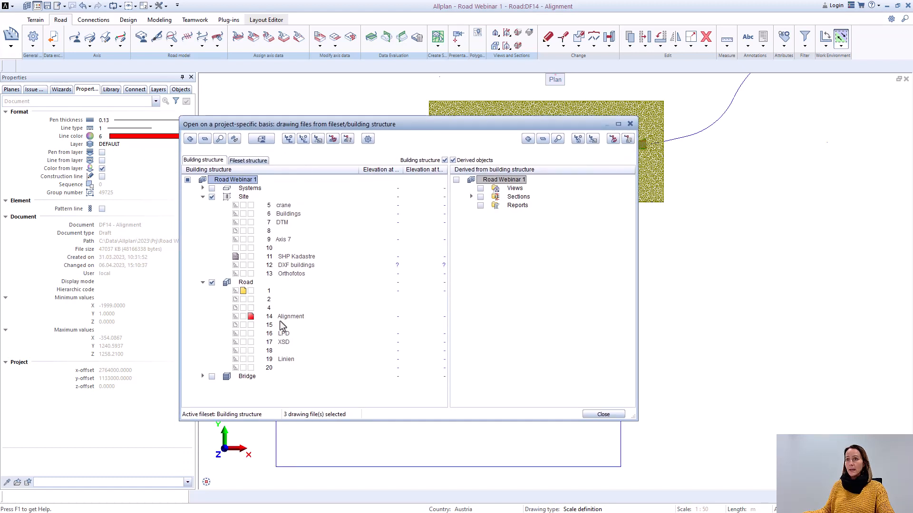
click(251, 275)
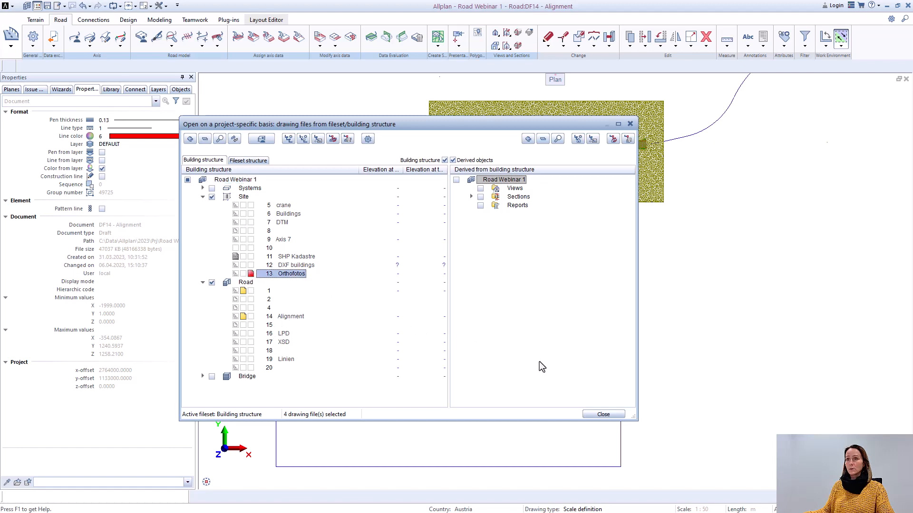
click(603, 415)
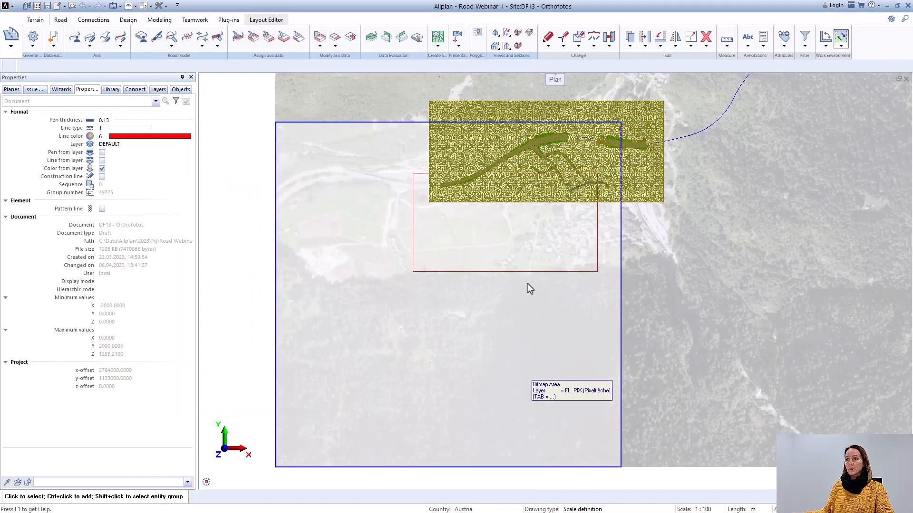
Step: Examine the orthophoto around the village and how it lies beneath the terrain mesh, the roads and the rectangular outlines
scroll(547, 204, up, 3)
middle_drag(624, 221, 584, 219)
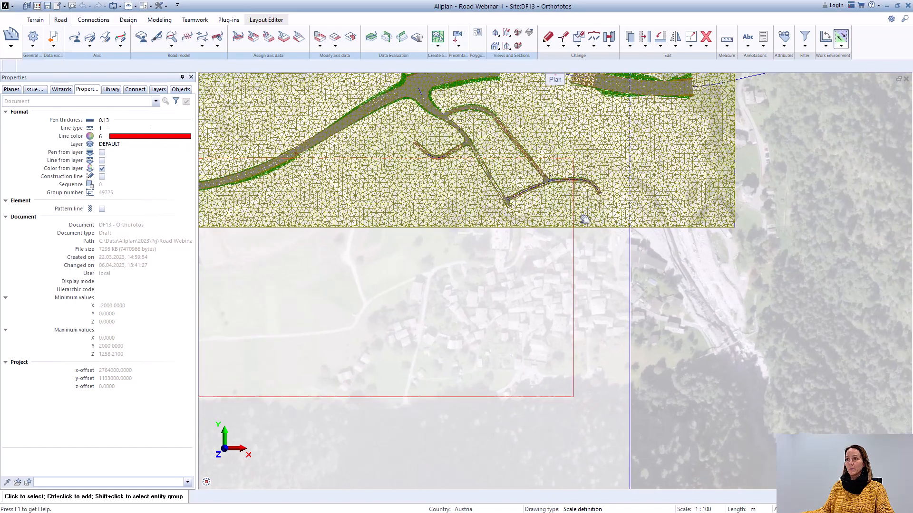
scroll(552, 219, up, 6)
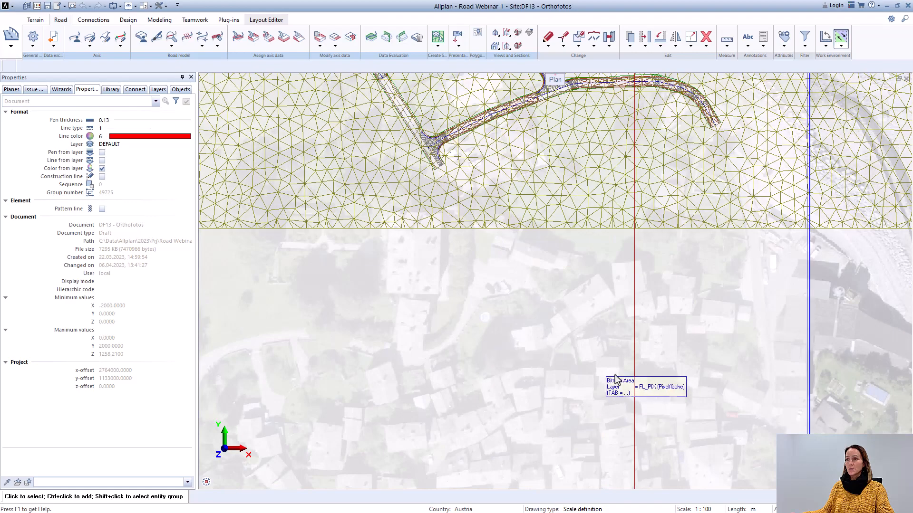
scroll(607, 375, down, 7)
middle_drag(537, 393, 573, 248)
scroll(569, 255, up, 2)
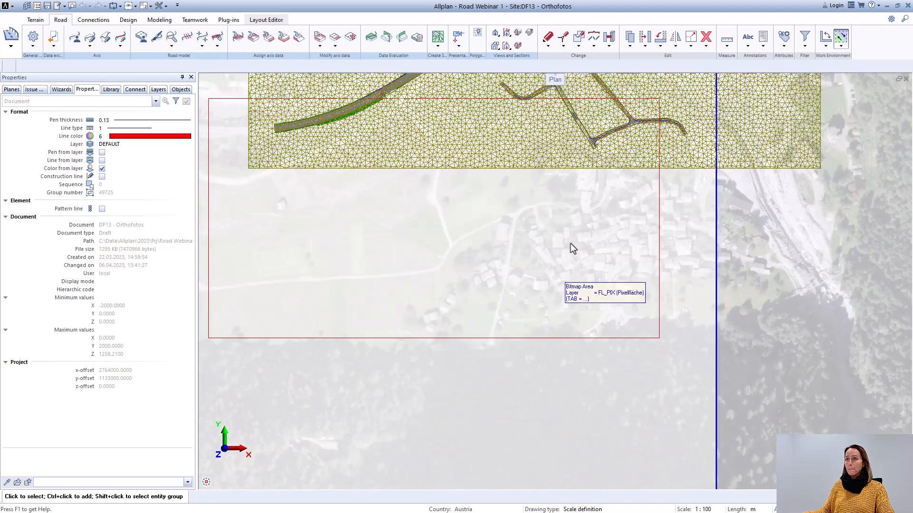
scroll(554, 274, up, 2)
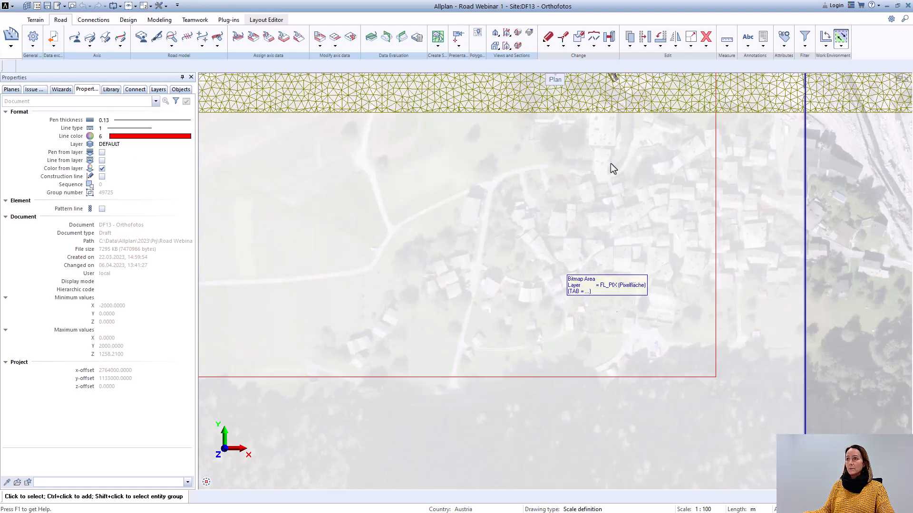
scroll(400, 259, down, 4)
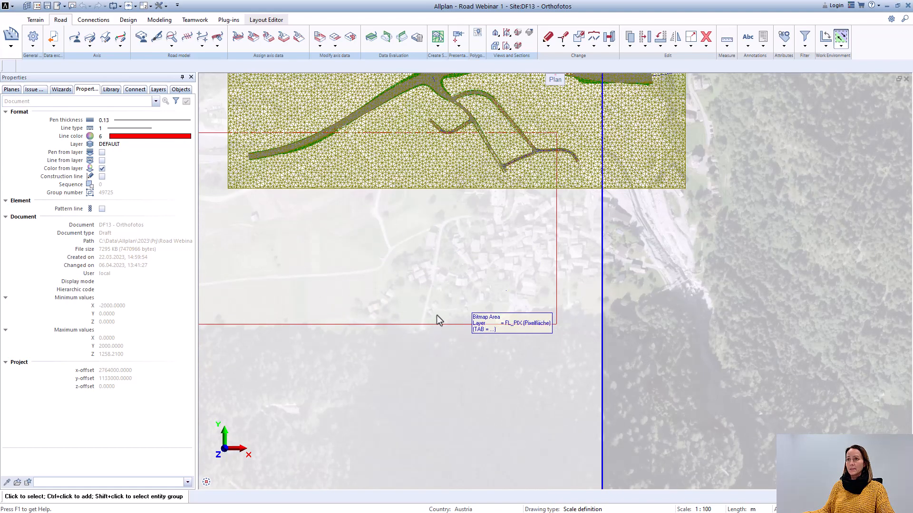
scroll(481, 235, up, 3)
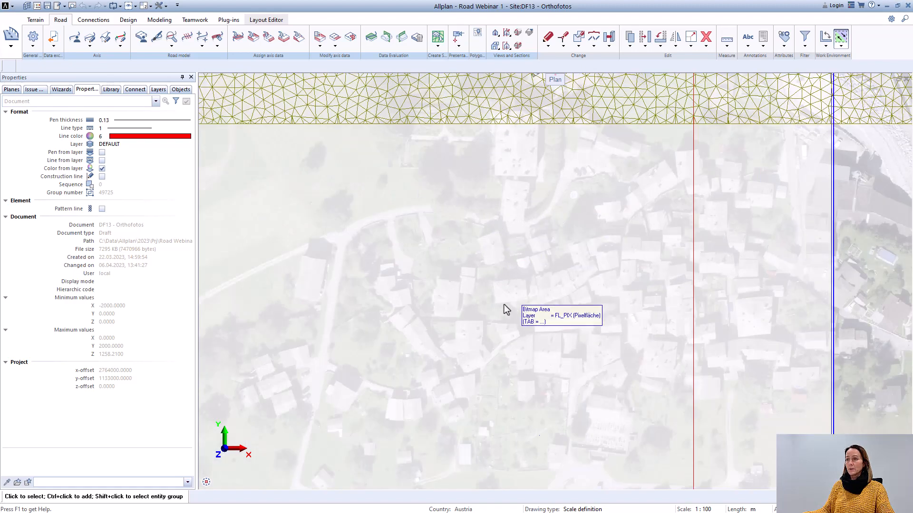
scroll(506, 307, down, 2)
middle_drag(482, 309, 589, 286)
scroll(588, 286, down, 1)
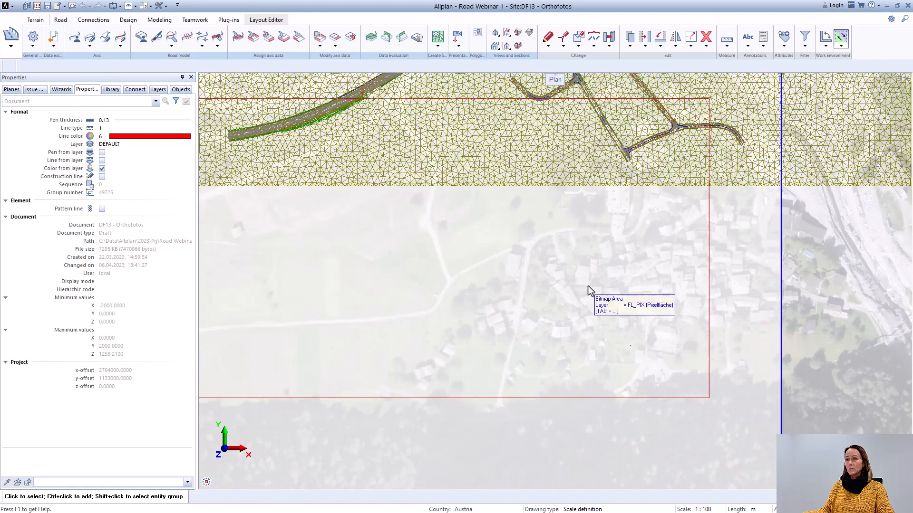
scroll(514, 314, down, 1)
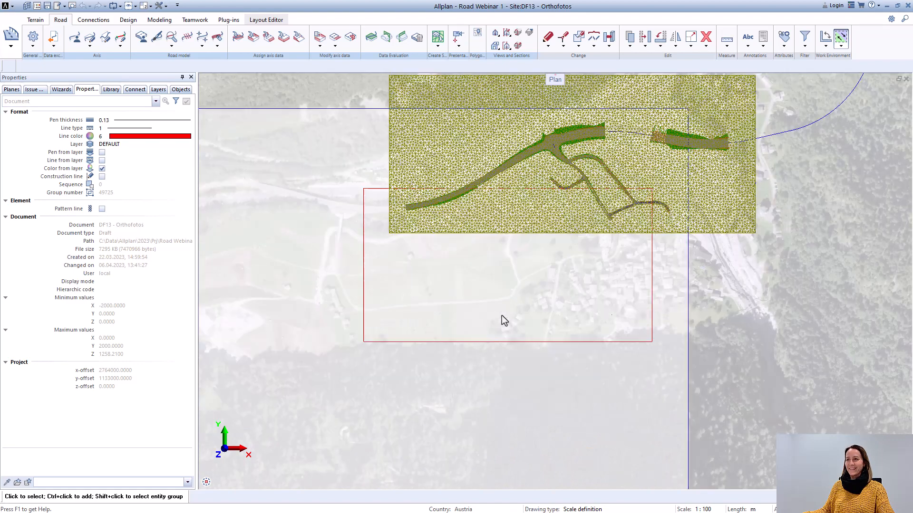
scroll(468, 327, down, 2)
middle_drag(458, 328, 432, 318)
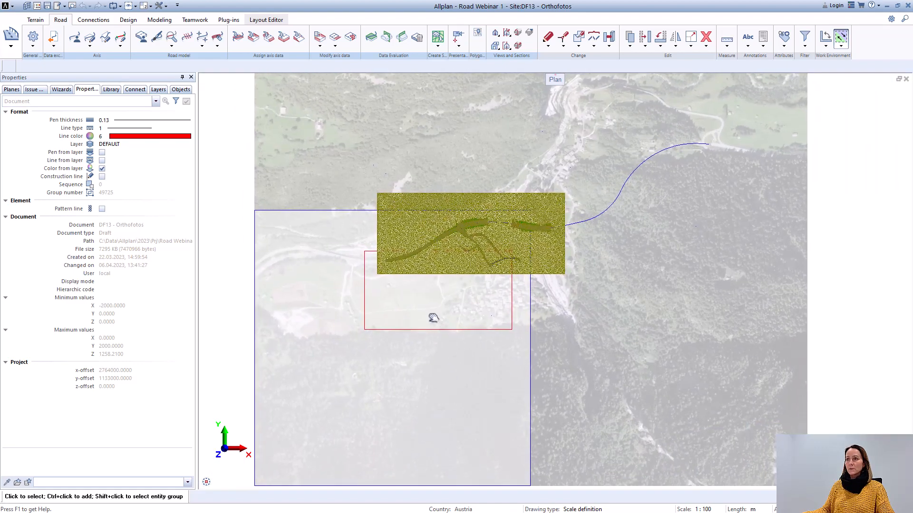
scroll(408, 302, up, 1)
scroll(387, 278, down, 1)
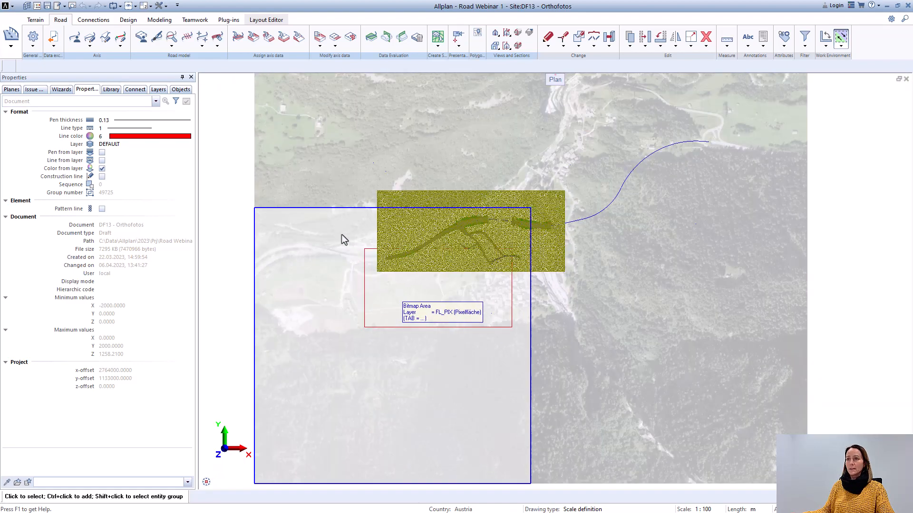
scroll(323, 219, down, 1)
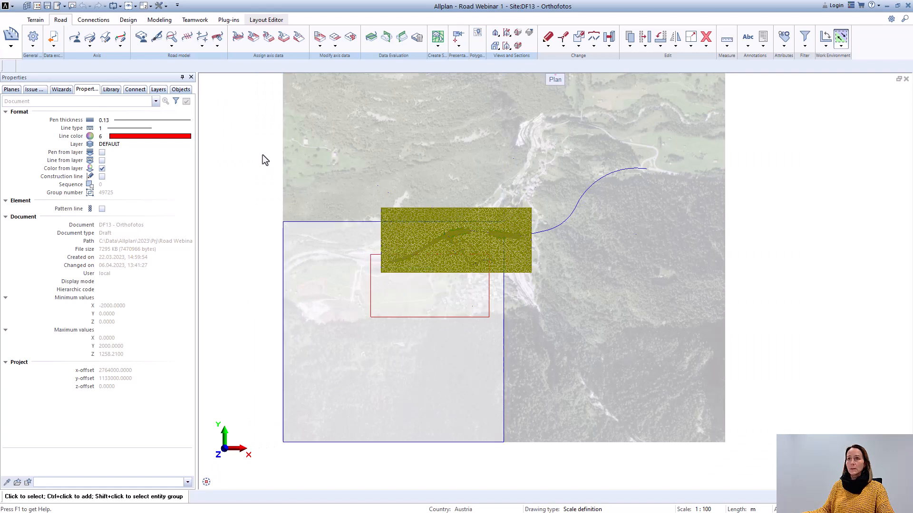
Step: Deactivate drawing files 13 Orthofotos and 11 SHP Kadastre, and make drawing file 1 in the Road structure current
key(F2)
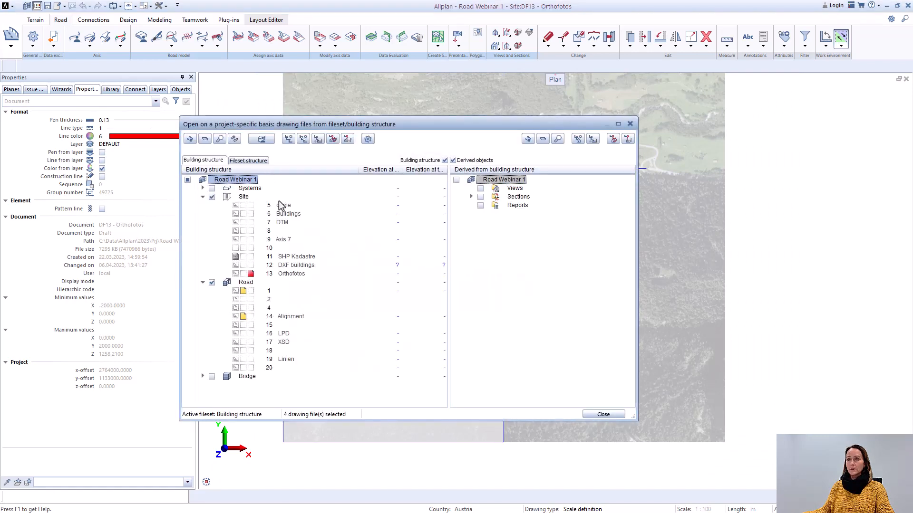
click(235, 275)
click(235, 272)
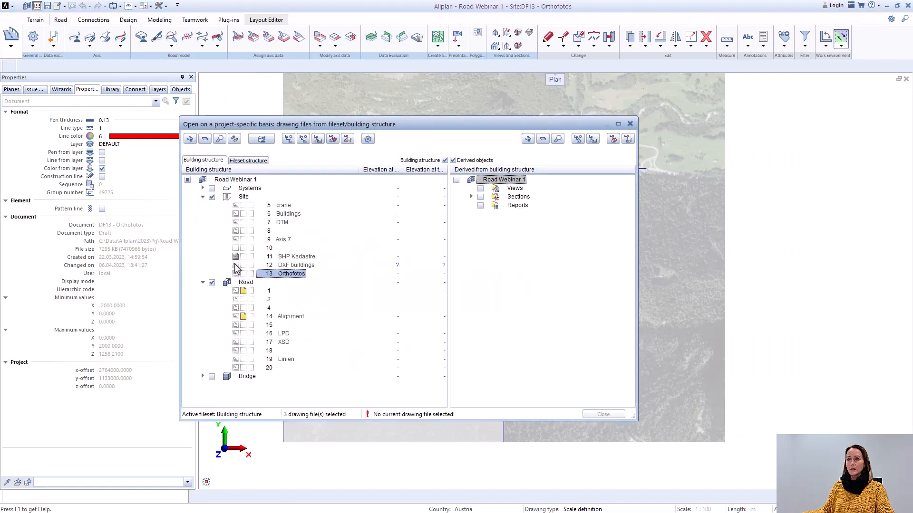
click(235, 259)
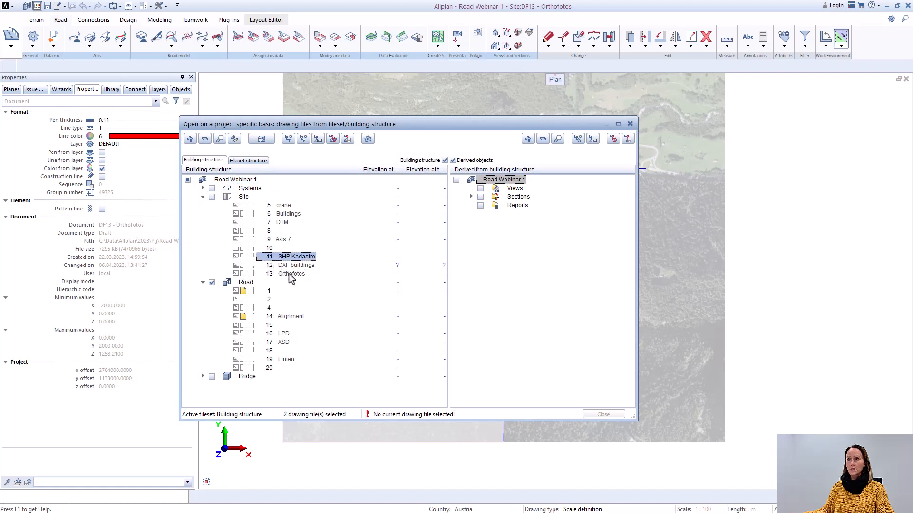
click(250, 290)
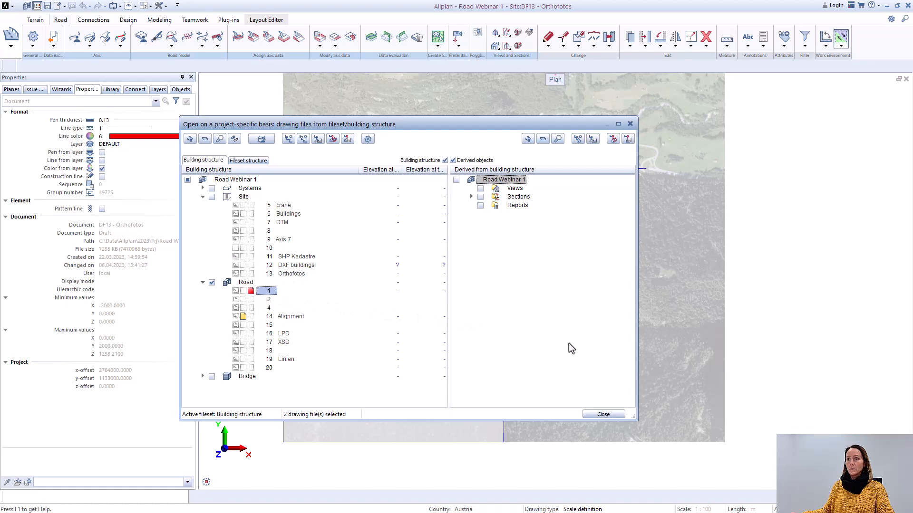
click(604, 414)
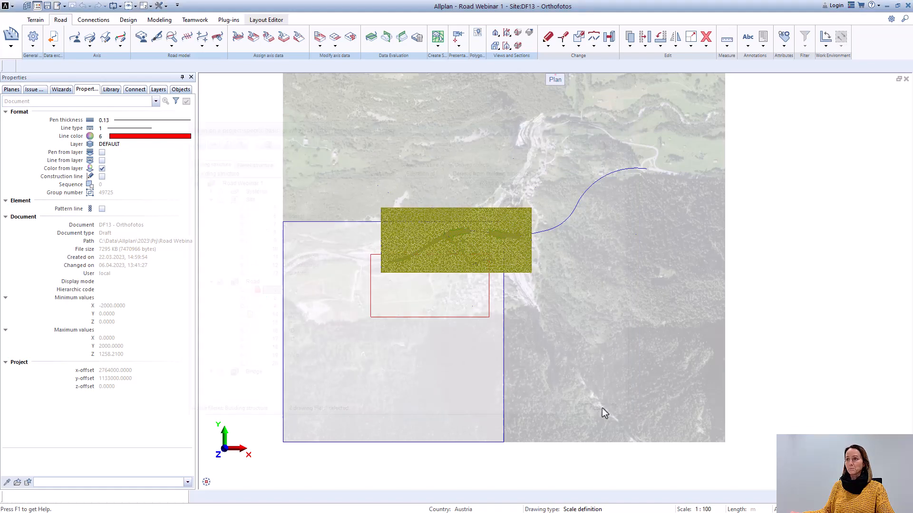
Step: Create a new terrain surface in the Surface Manager and name it "terrain xyz"
scroll(442, 264, up, 2)
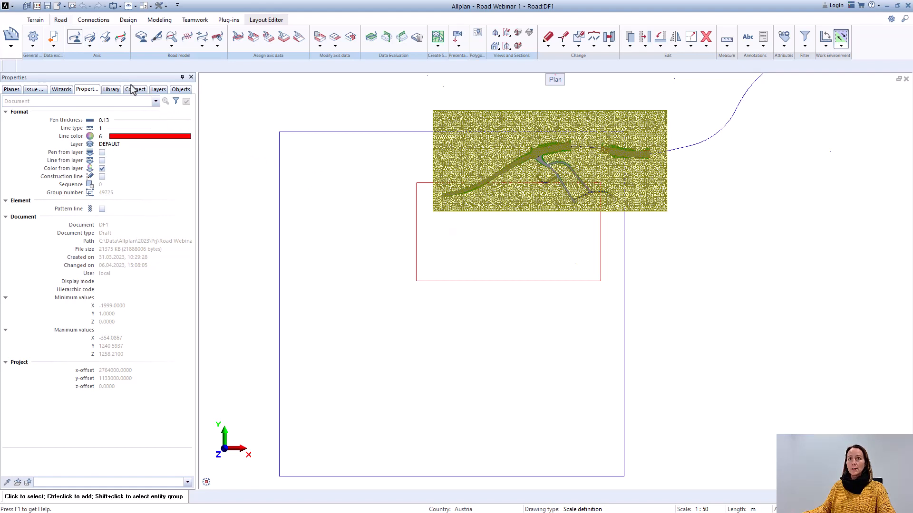
click(39, 21)
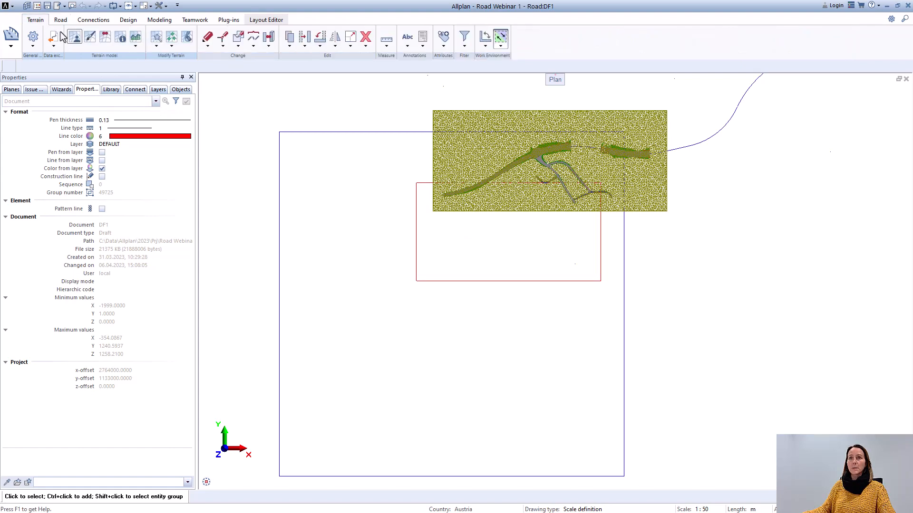
click(75, 39)
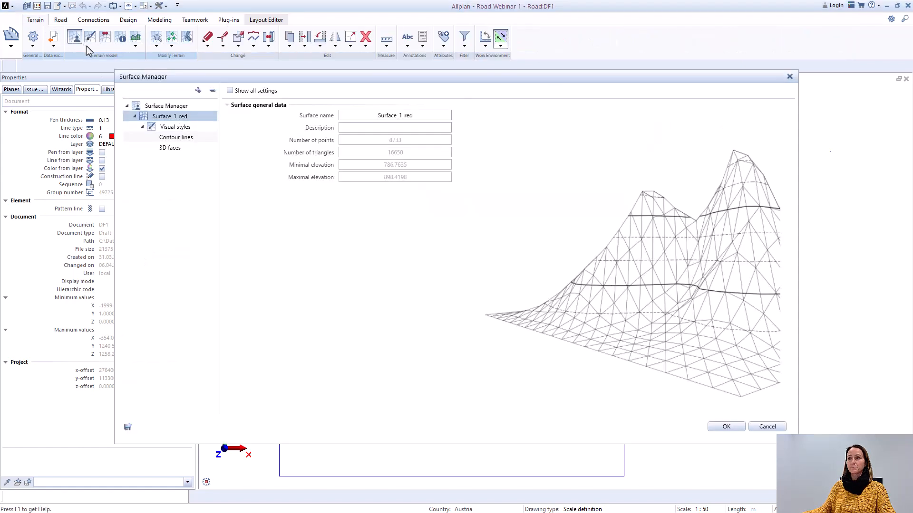
right_click(177, 108)
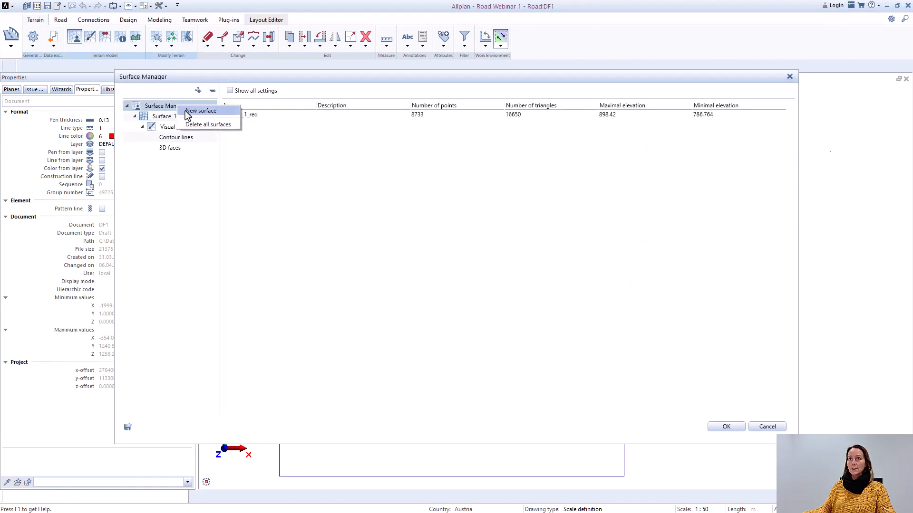
click(200, 112)
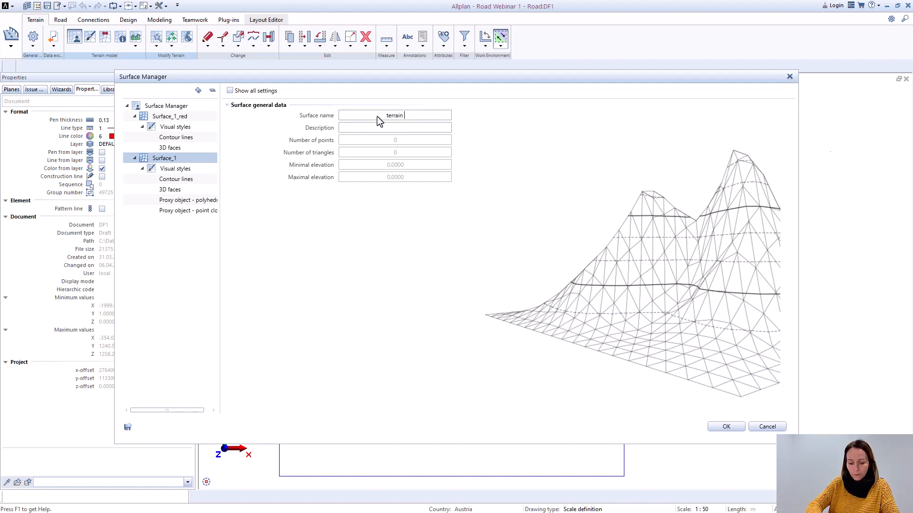
text(xyz)
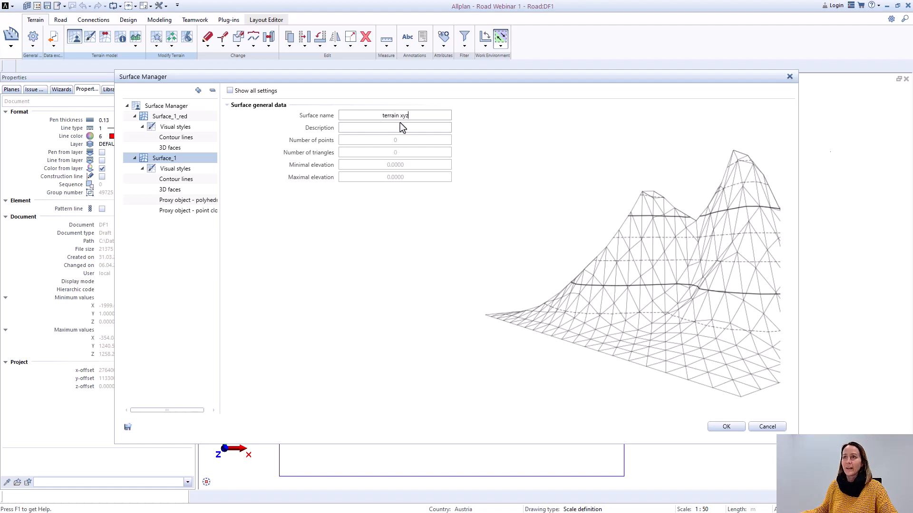
Step: Import the points of SWISSALTI3D_2_XYZ_CHLV95_LN02_2762_1133.xyz into the terrain xyz surface and accept the Surface Manager settings
right_click(171, 162)
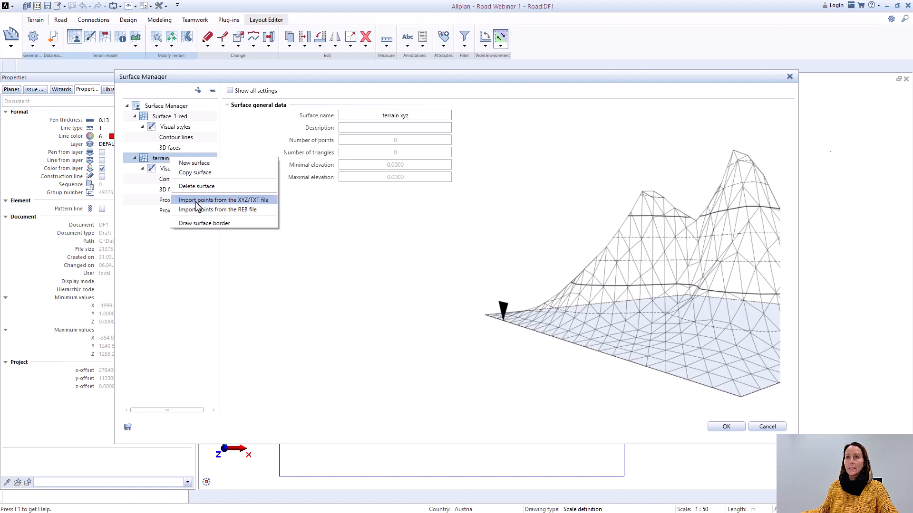
click(264, 201)
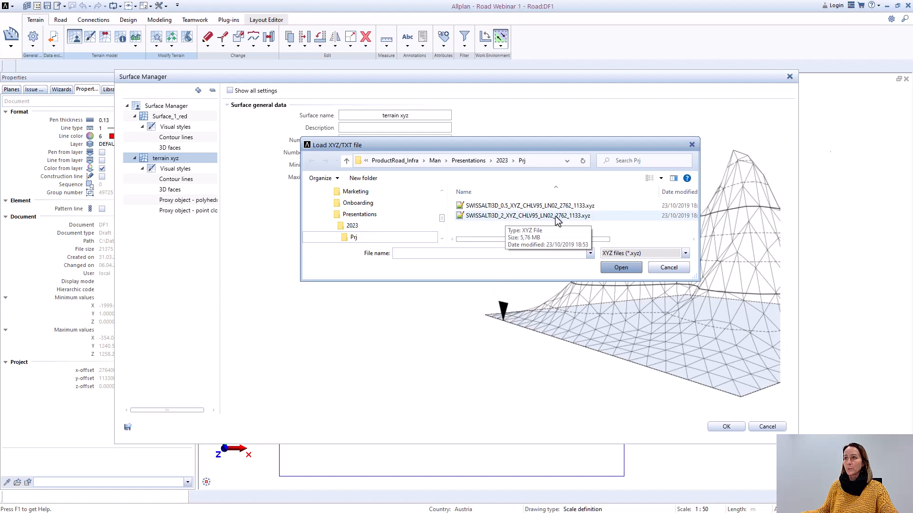
double_click(555, 216)
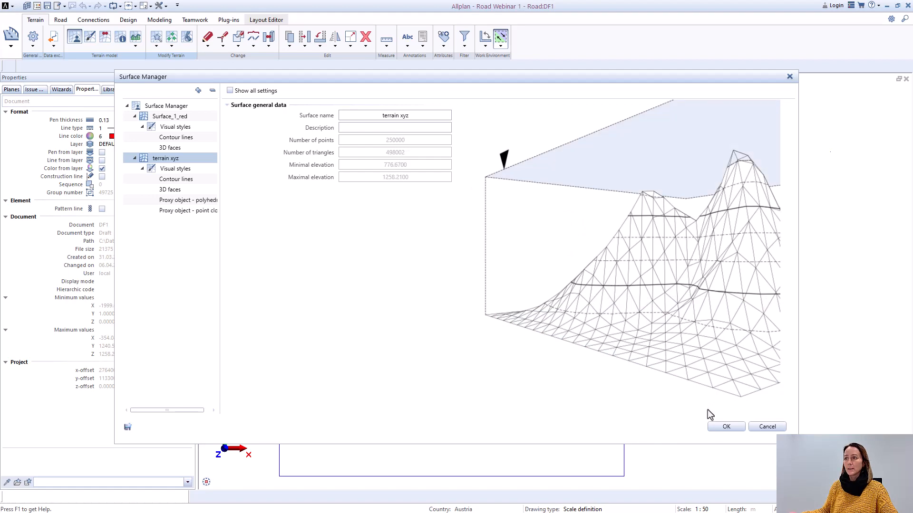
key(Return)
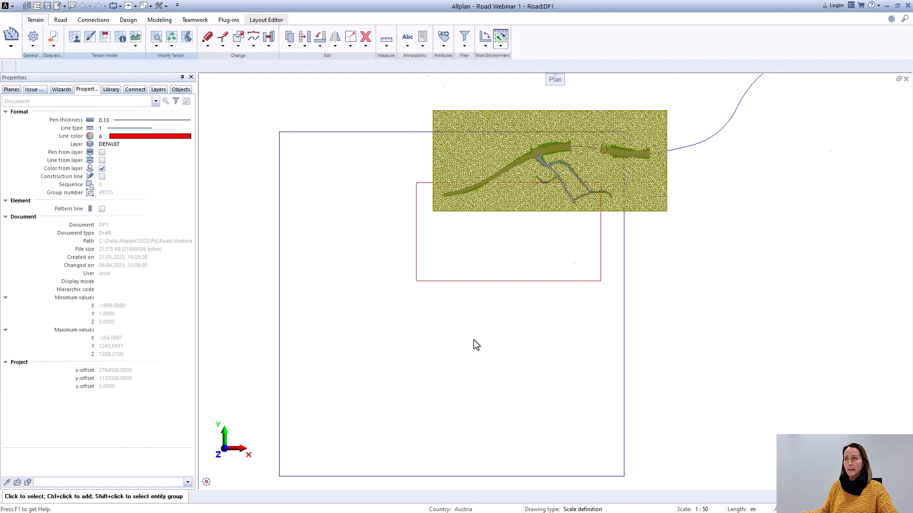
Step: Apply the "Proxy object - polyhedron" visual style to the terrain xyz surface and close the surface visual style settings
click(90, 38)
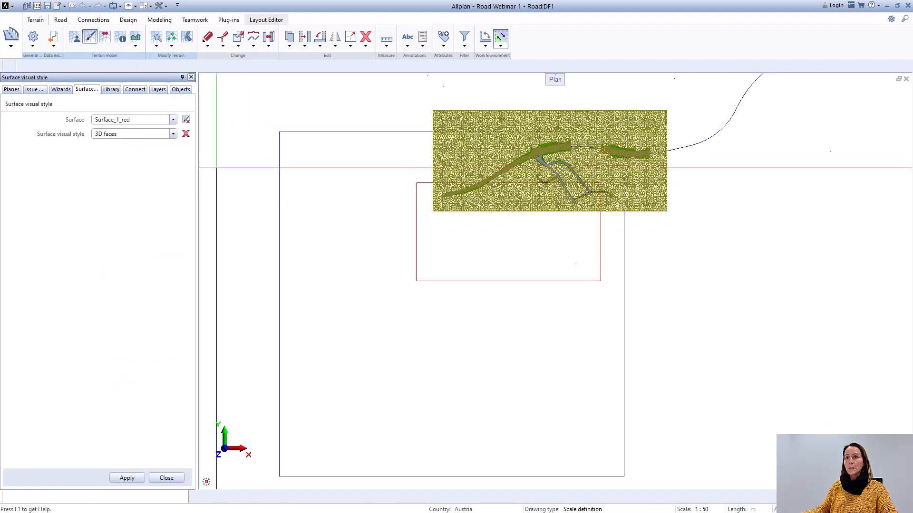
click(173, 120)
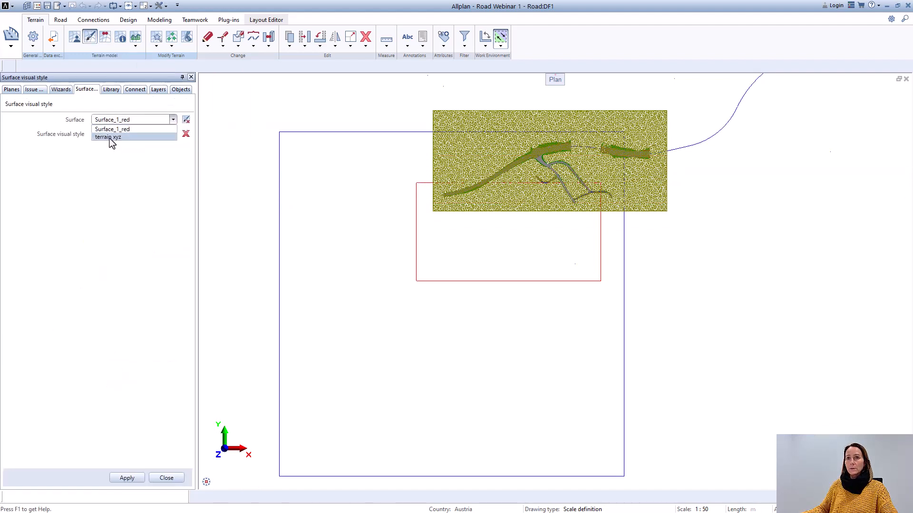
click(110, 138)
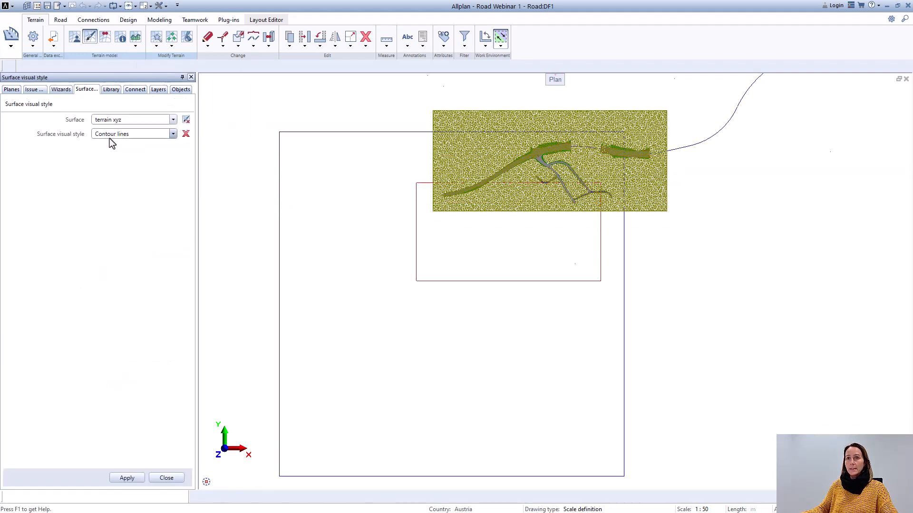
click(174, 134)
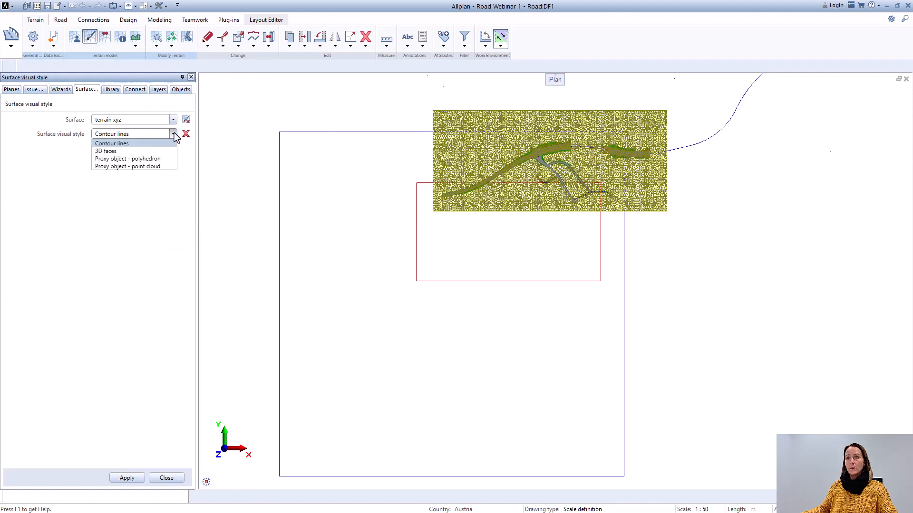
click(122, 160)
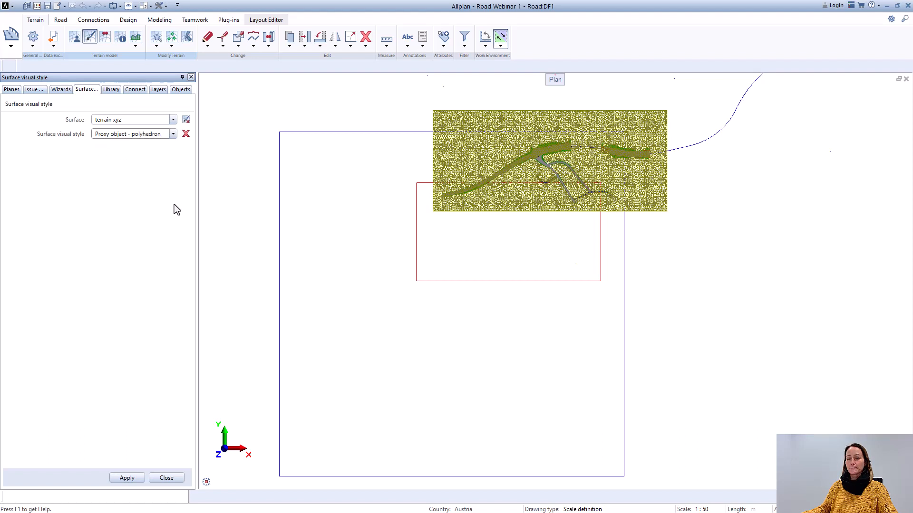
click(133, 481)
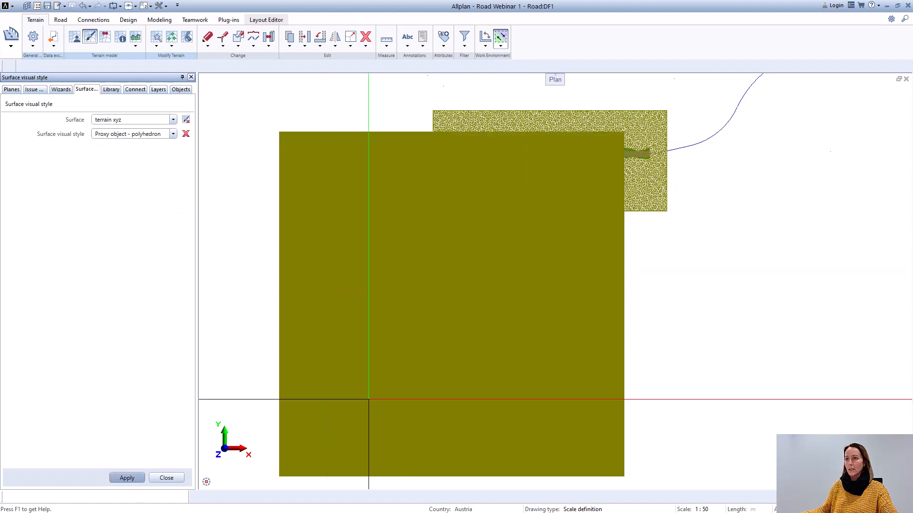
scroll(497, 277, down, 2)
scroll(496, 276, up, 3)
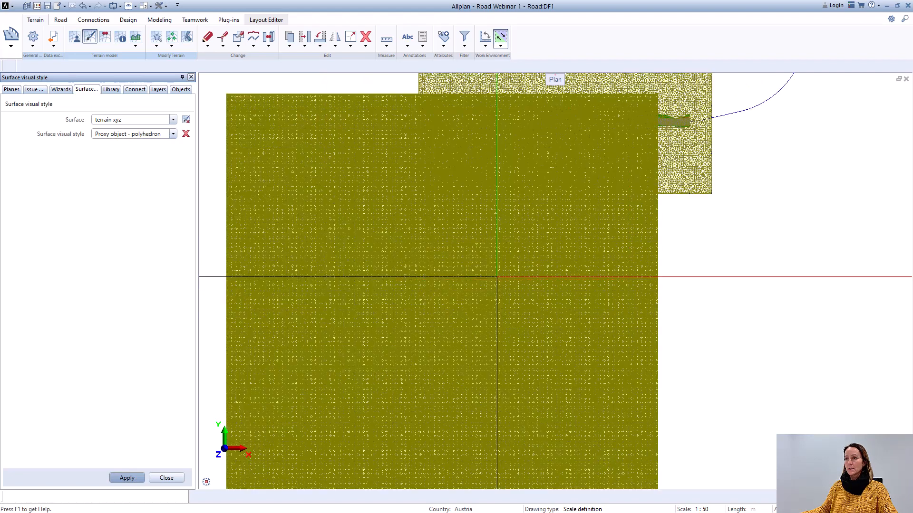
scroll(497, 276, down, 2)
scroll(497, 276, down, 1)
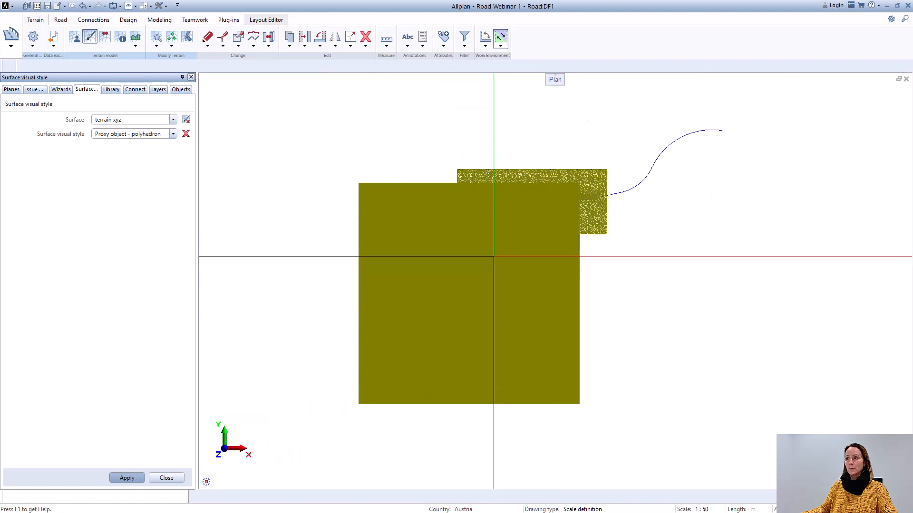
scroll(510, 246, up, 1)
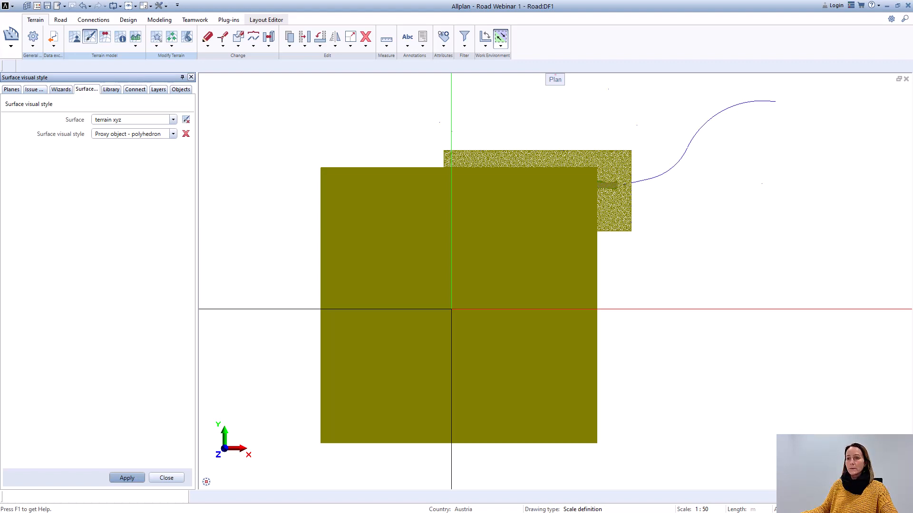
click(166, 478)
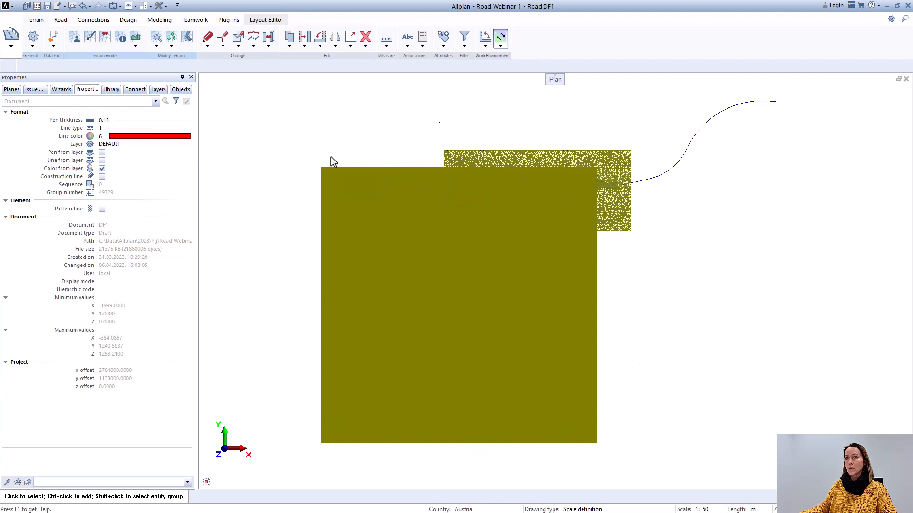
Step: Check the general data and available visual styles of the terrain xyz surface in the Surface Manager
click(74, 39)
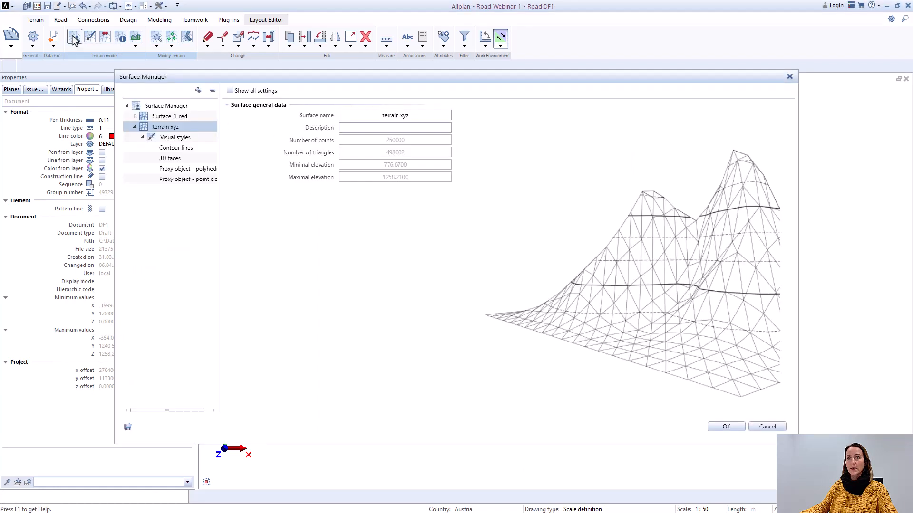
right_click(166, 132)
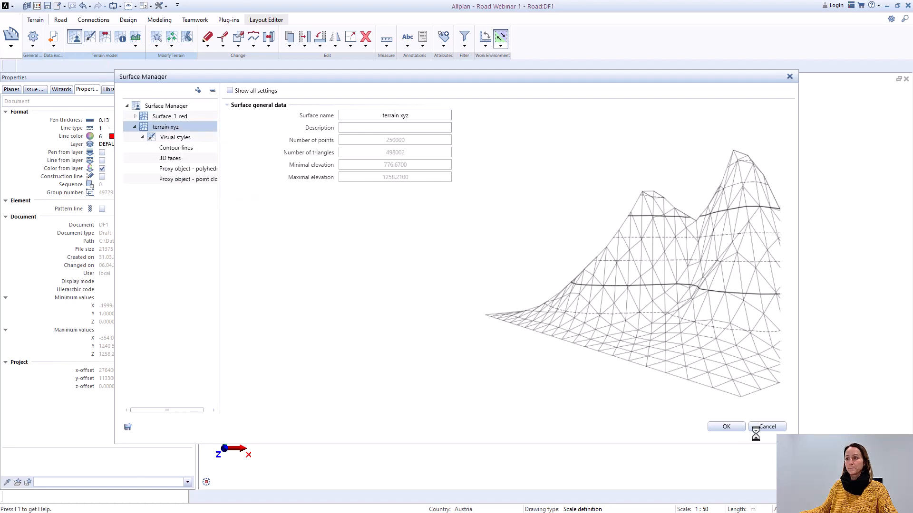
click(731, 427)
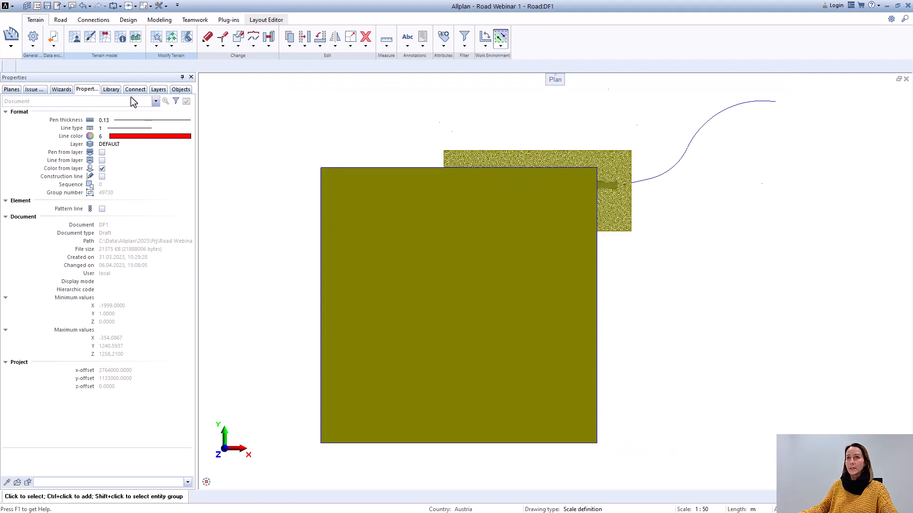
Step: Remove the displayed surface visual styles and reapply "Proxy object - polyhedron" to the terrain xyz surface only
click(90, 38)
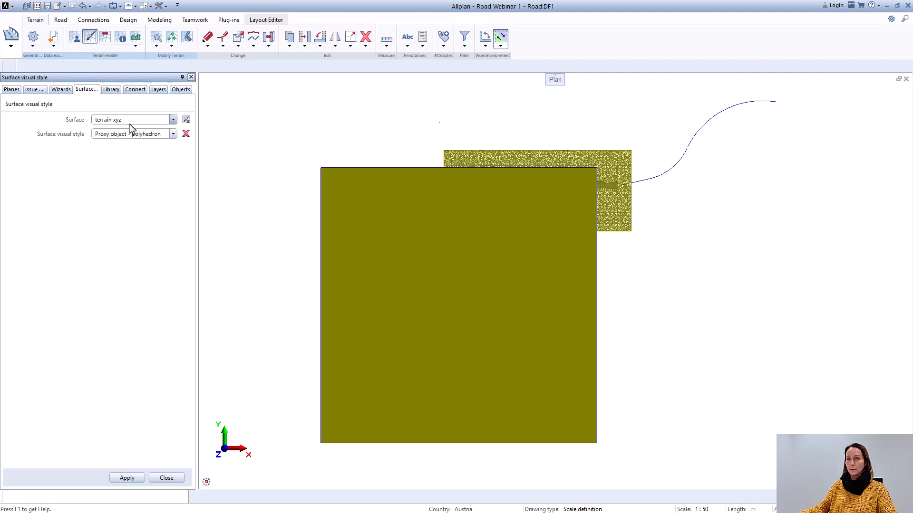
click(186, 134)
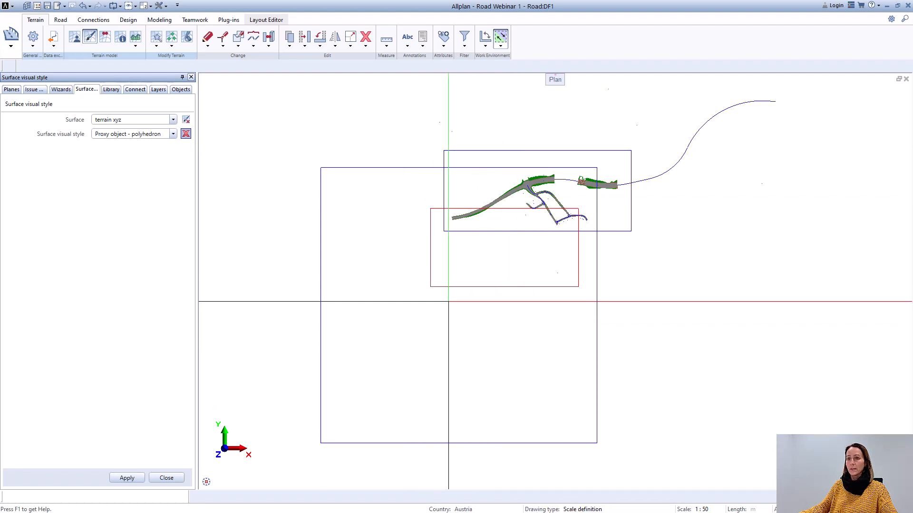
click(128, 478)
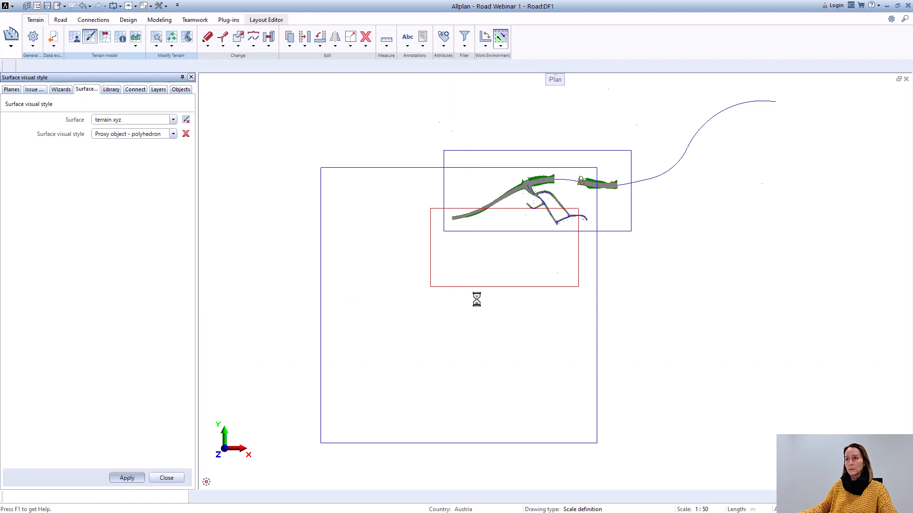
click(166, 478)
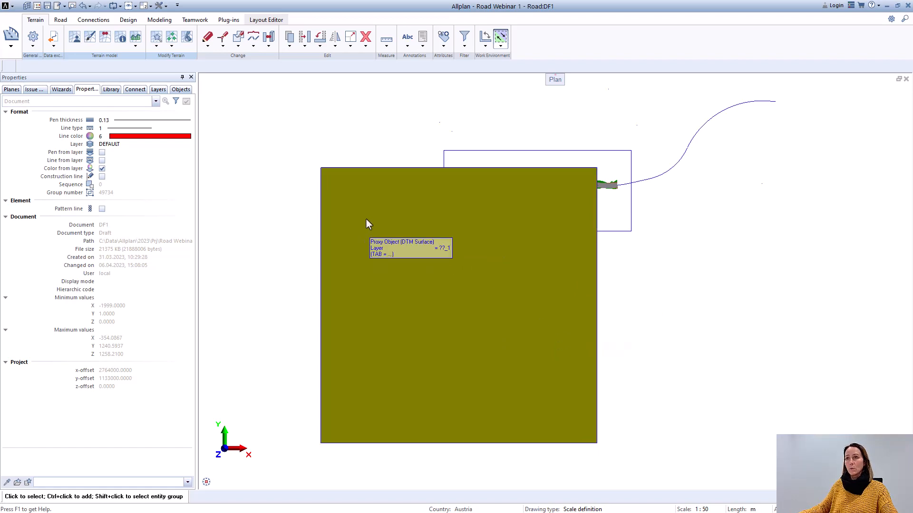
scroll(536, 271, up, 3)
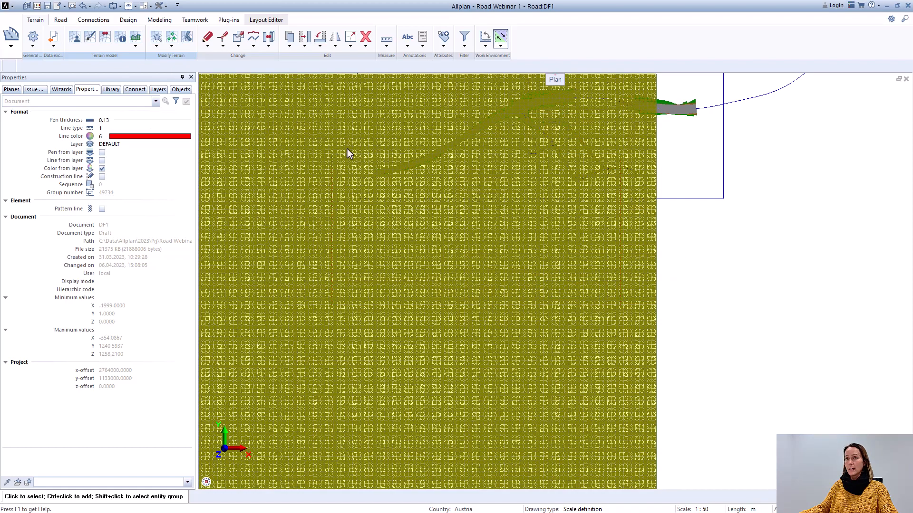
scroll(626, 244, up, 3)
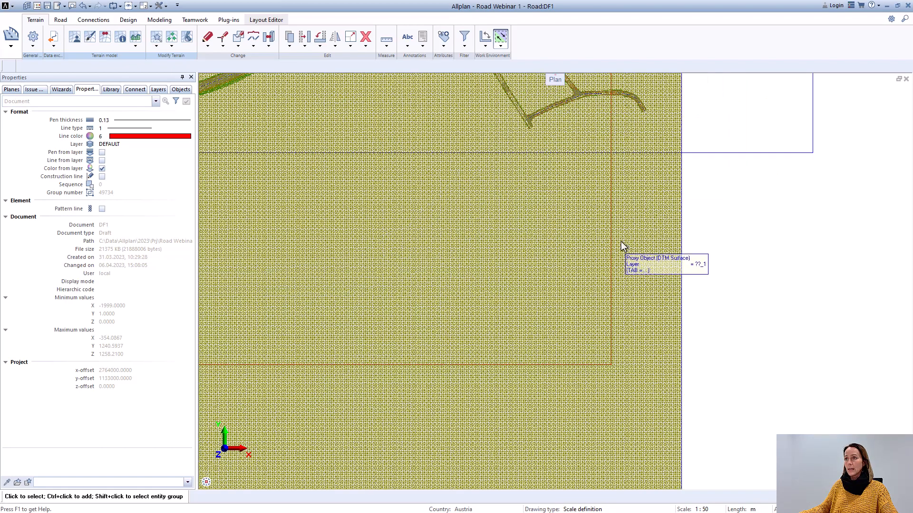
scroll(617, 235, down, 3)
scroll(465, 217, down, 3)
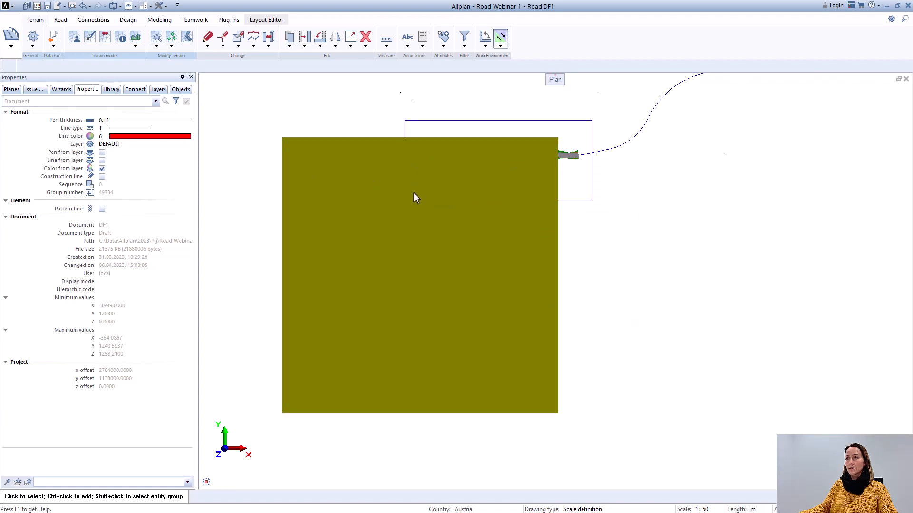
Step: Reduce the terrain xyz surface to the red rectangle with the Cookie cutter, using the existing polyline as the boundary
click(156, 46)
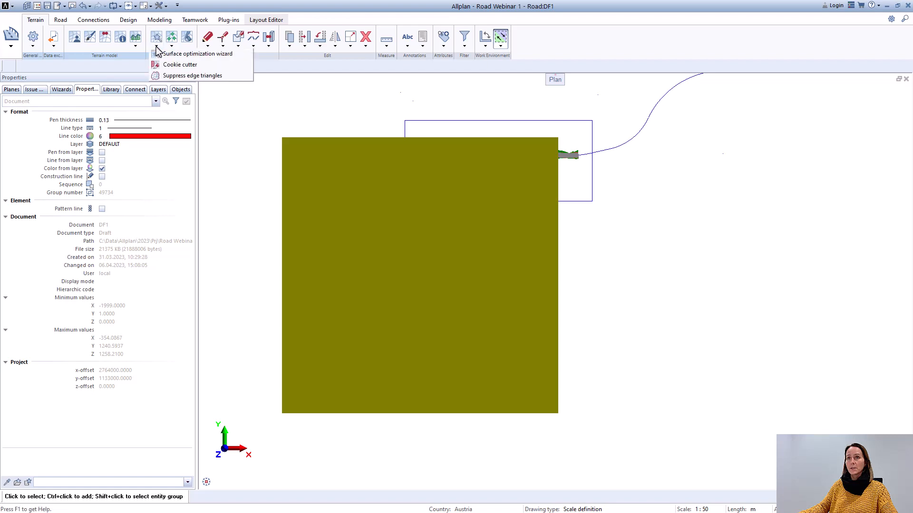
click(180, 65)
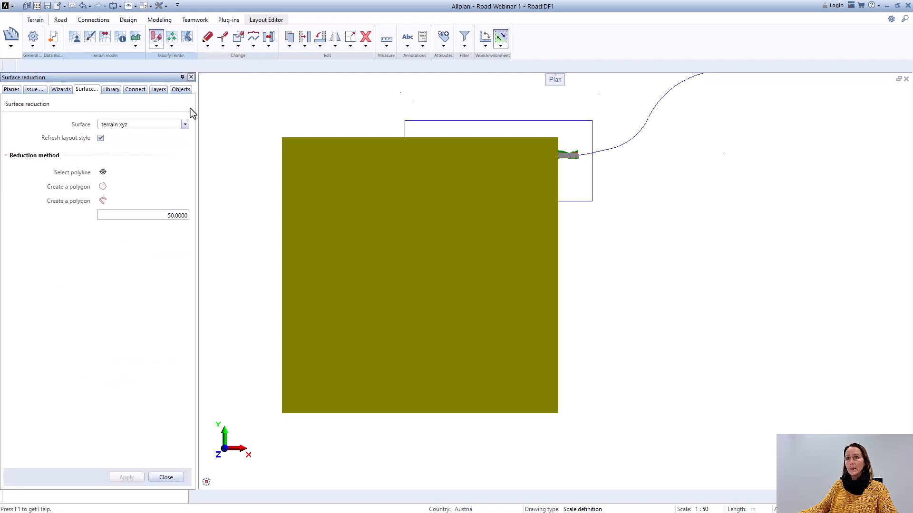
click(184, 124)
click(128, 138)
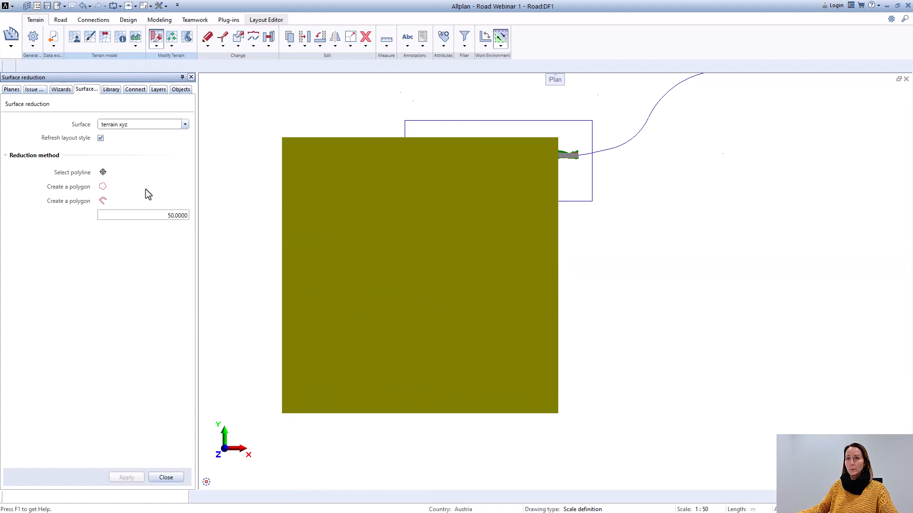
click(103, 172)
scroll(458, 232, up, 5)
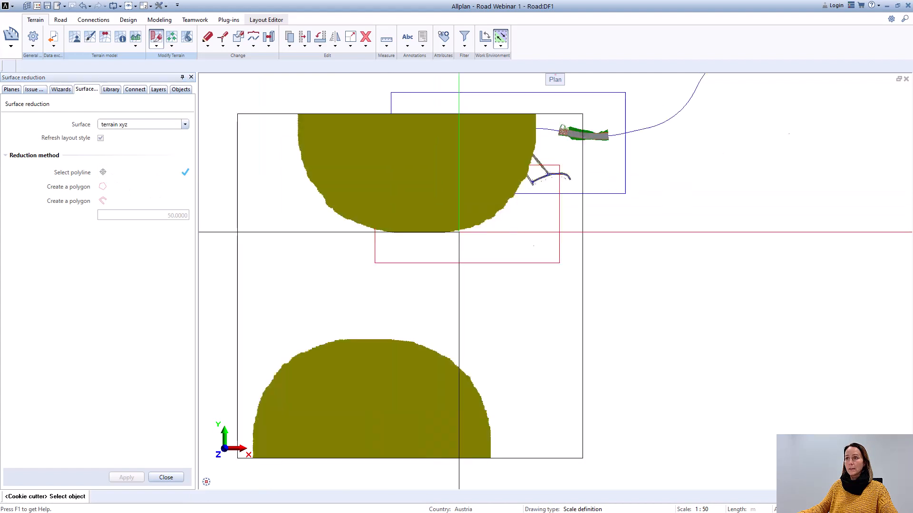
scroll(453, 281, down, 5)
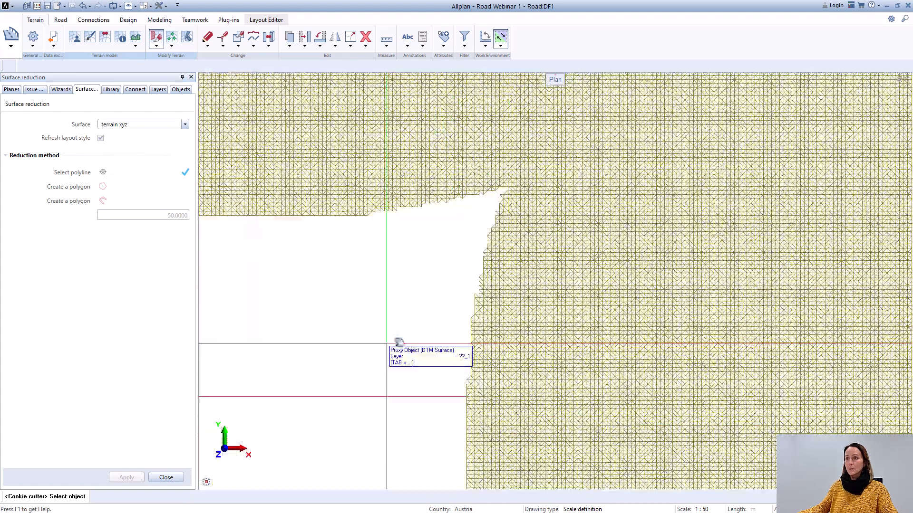
scroll(581, 252, up, 5)
scroll(523, 266, down, 3)
scroll(371, 281, up, 5)
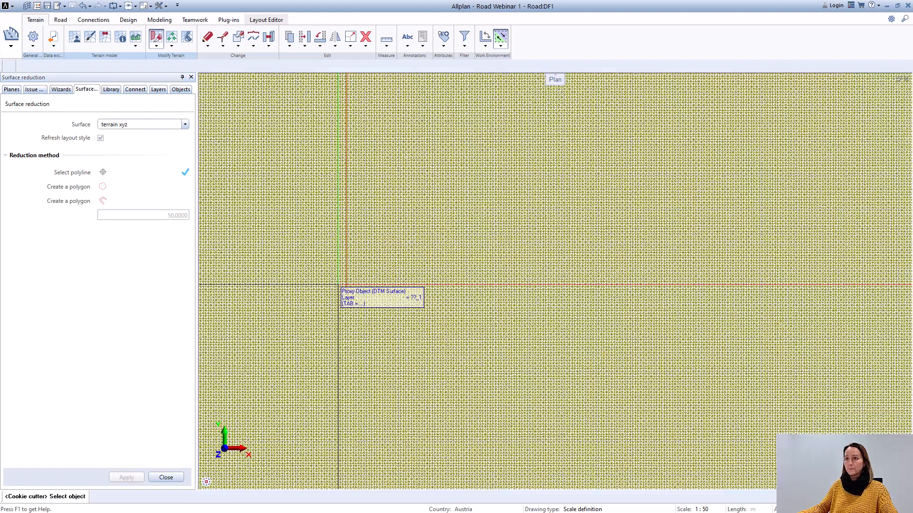
scroll(357, 290, up, 5)
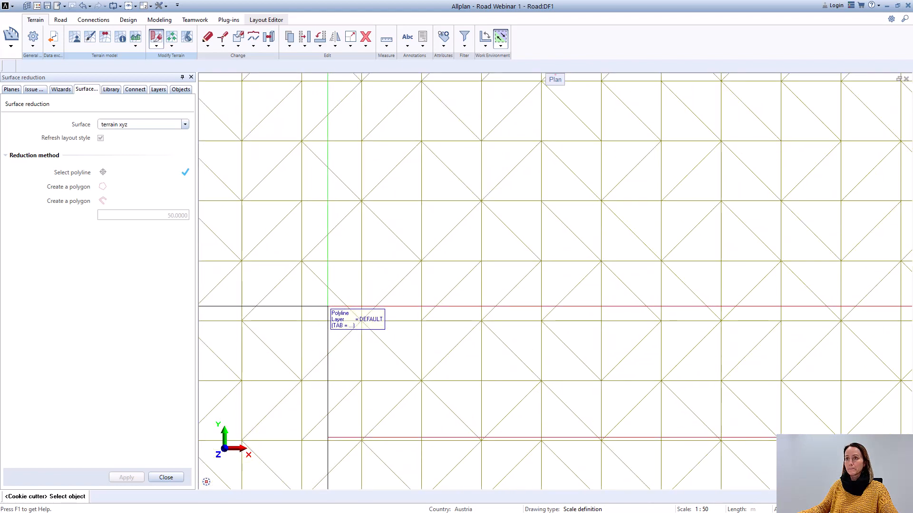
click(343, 329)
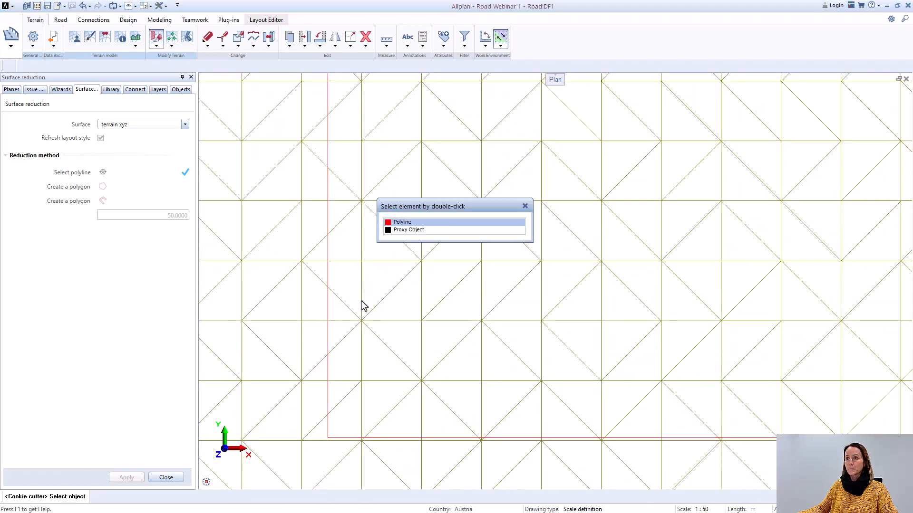
double_click(402, 223)
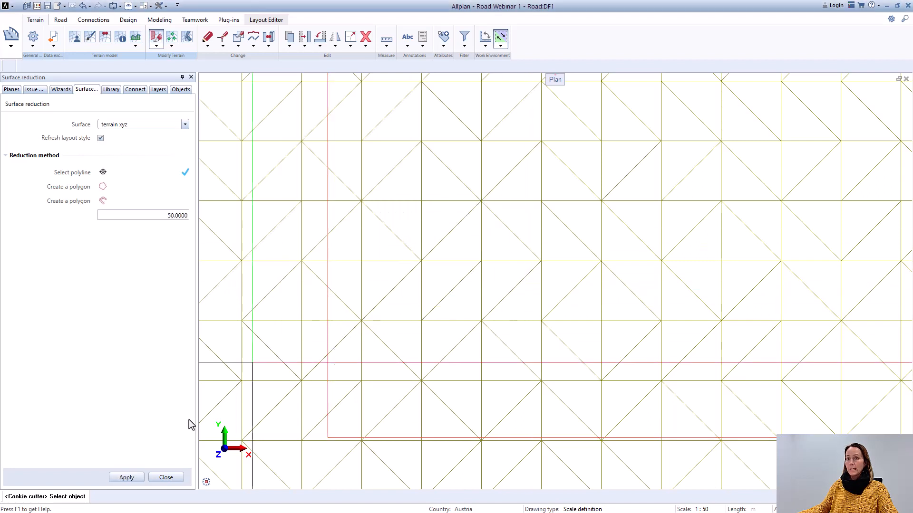
click(137, 481)
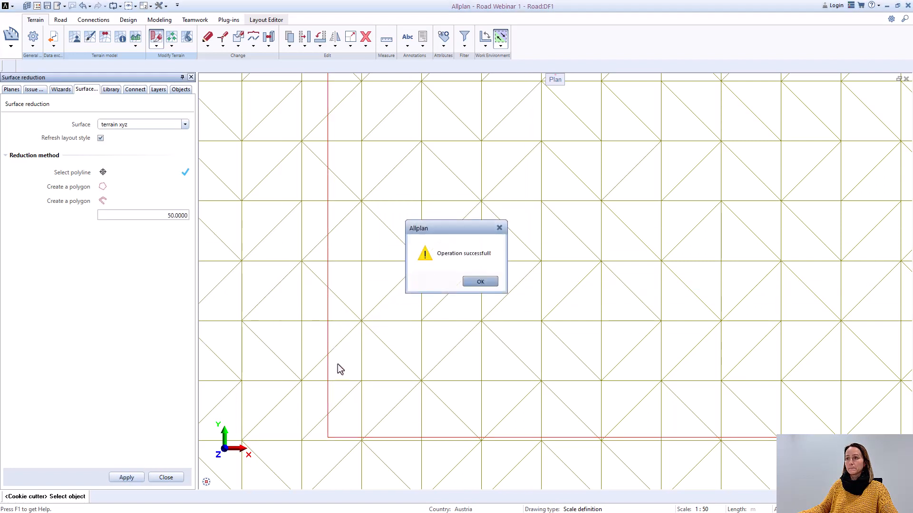
click(479, 282)
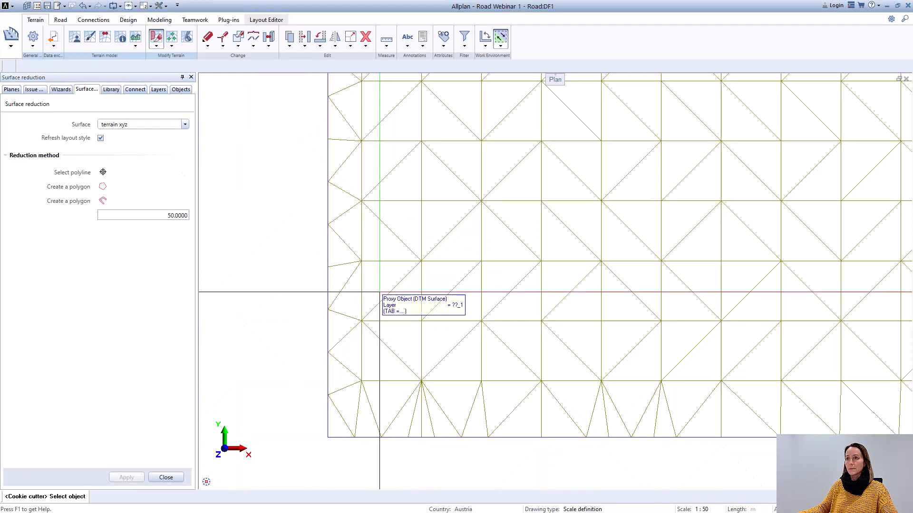
scroll(375, 297, down, 10)
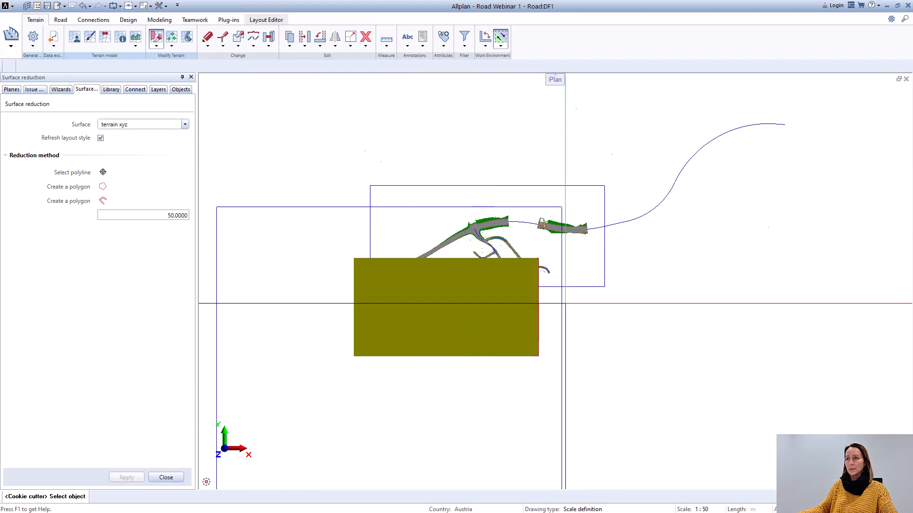
scroll(565, 302, down, 3)
scroll(564, 363, up, 2)
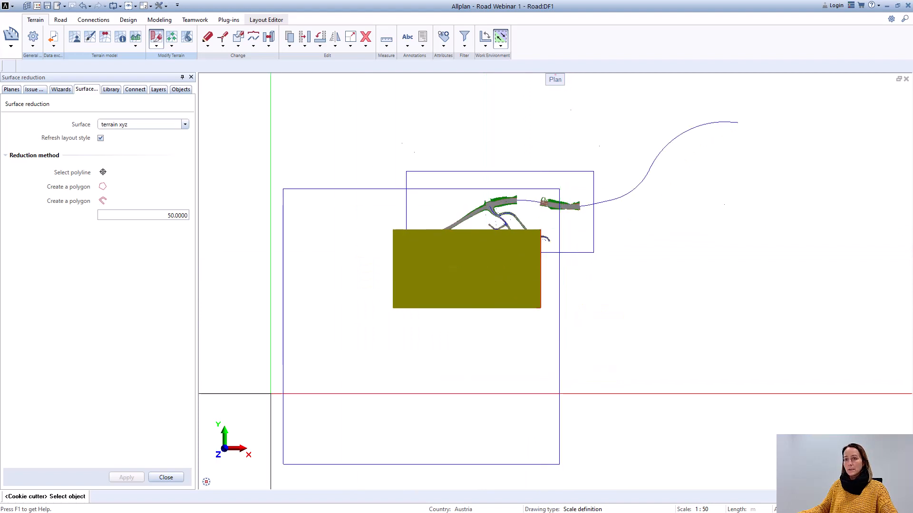
click(166, 477)
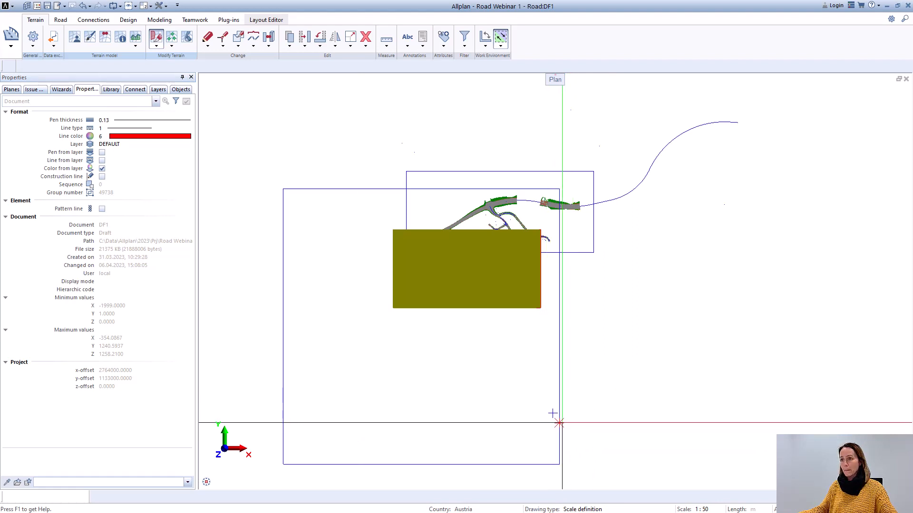
key(Escape)
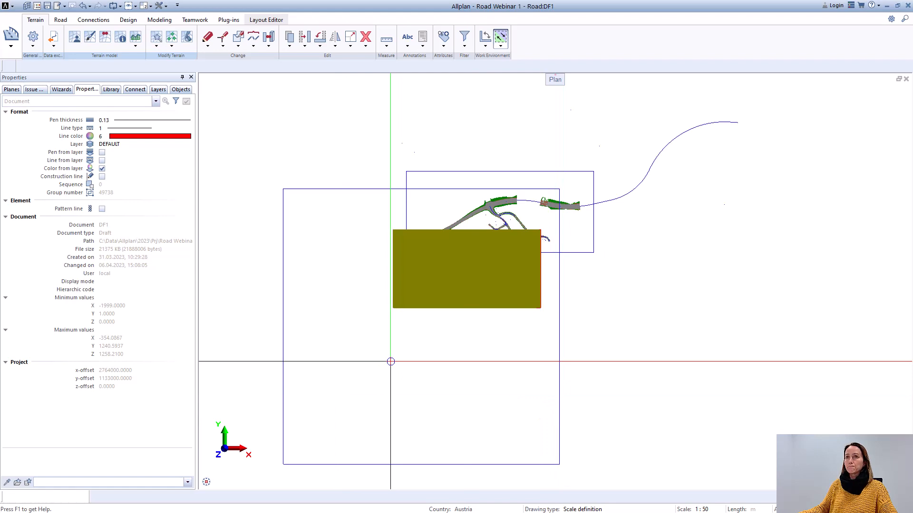
Step: Measure the coordinates of the trimmed terrain surface's upper-left corner
scroll(477, 280, up, 2)
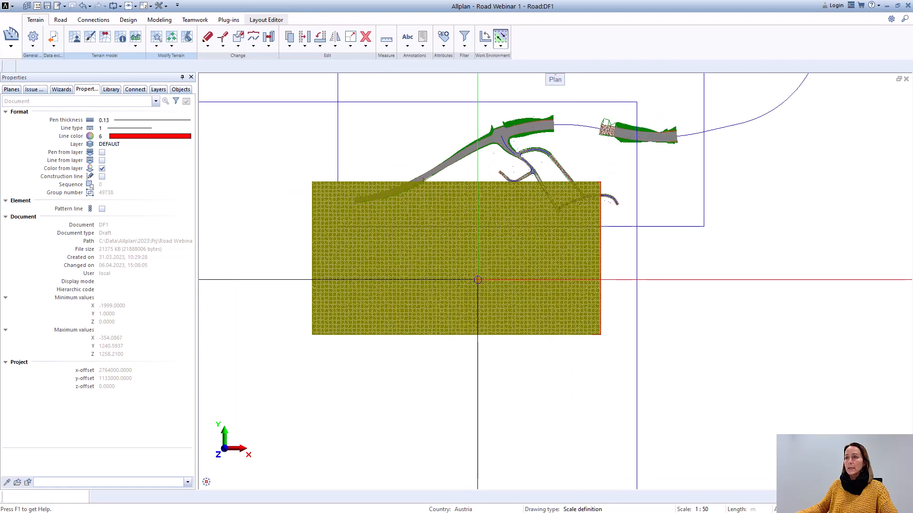
scroll(484, 216, down, 2)
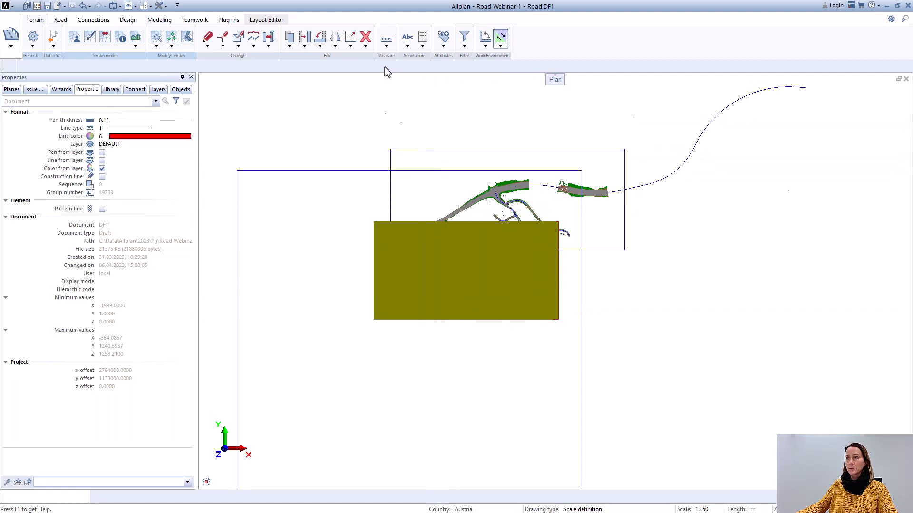
click(386, 45)
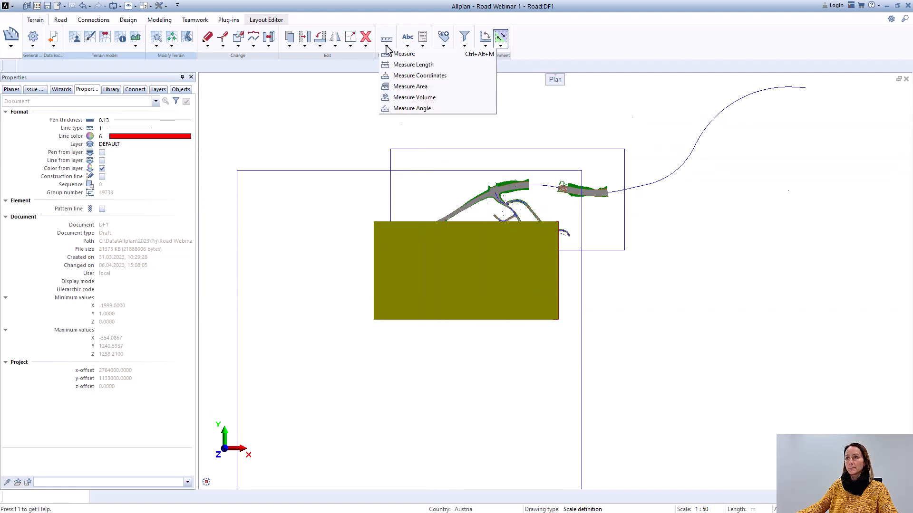
click(397, 76)
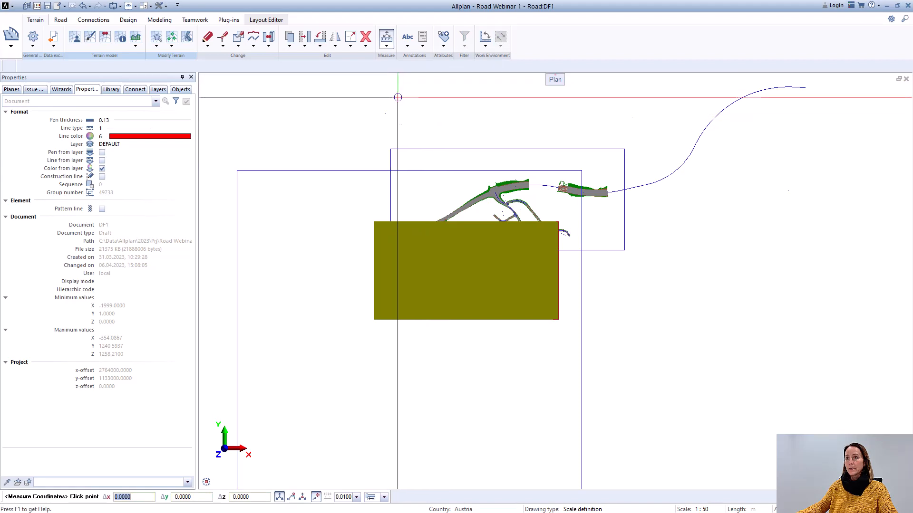
scroll(401, 230, up, 2)
scroll(401, 229, up, 1)
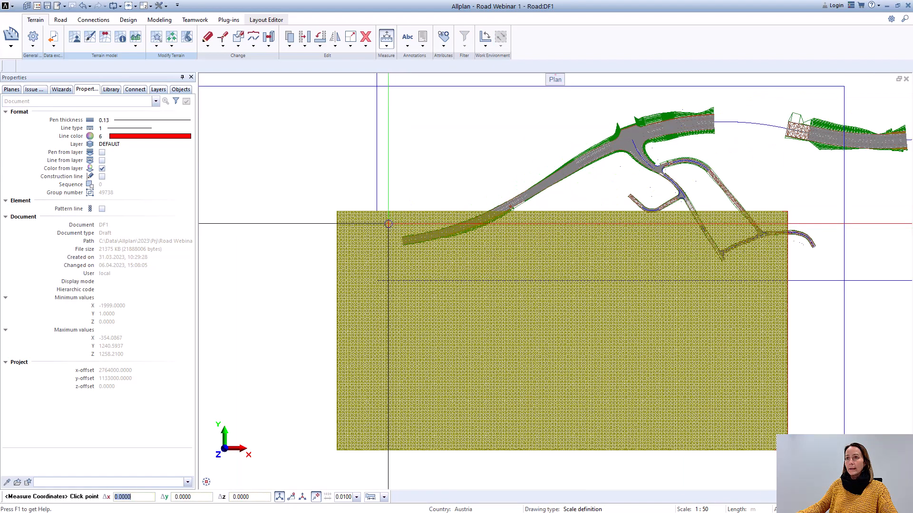
click(329, 201)
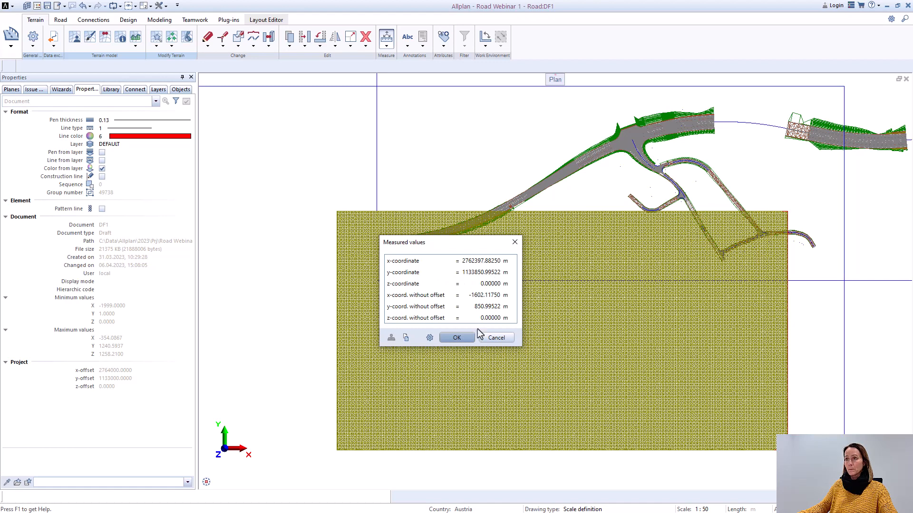
click(467, 338)
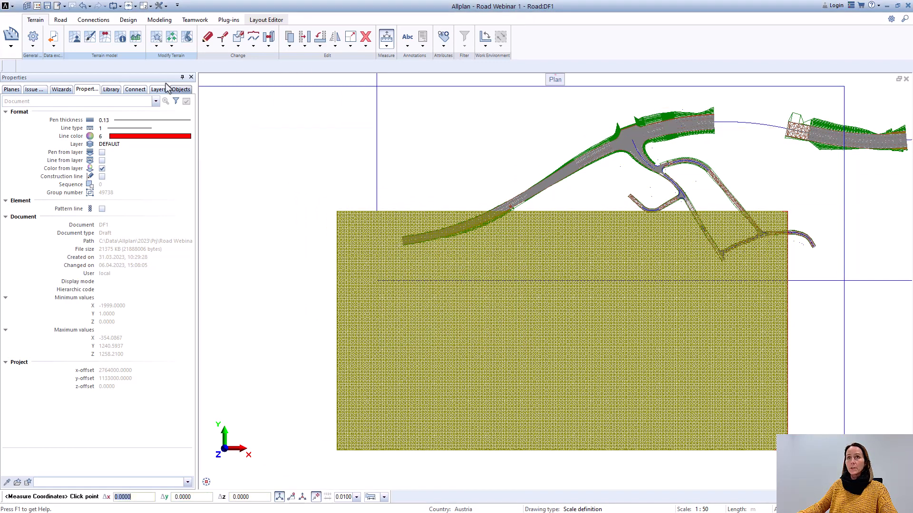
Step: Check the offset coordinates in the project settings of Road Webinar 1 and return to the drawing
click(28, 6)
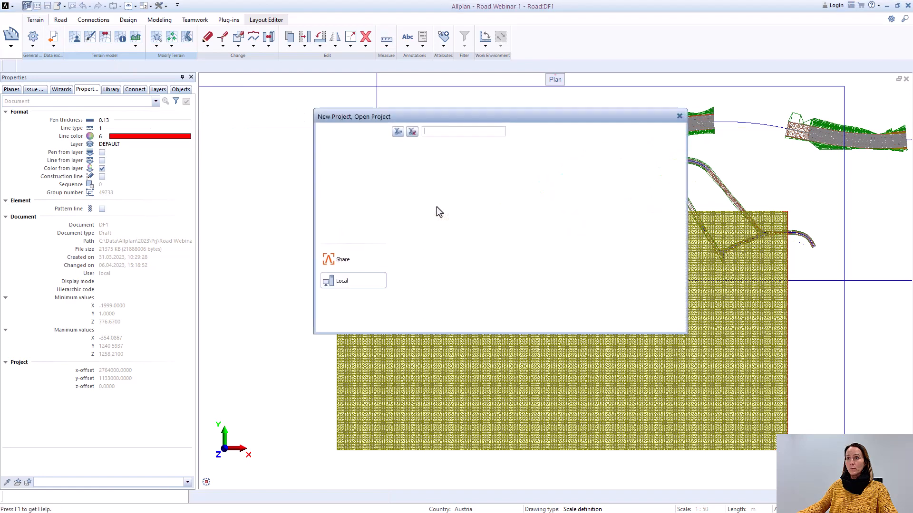
right_click(429, 232)
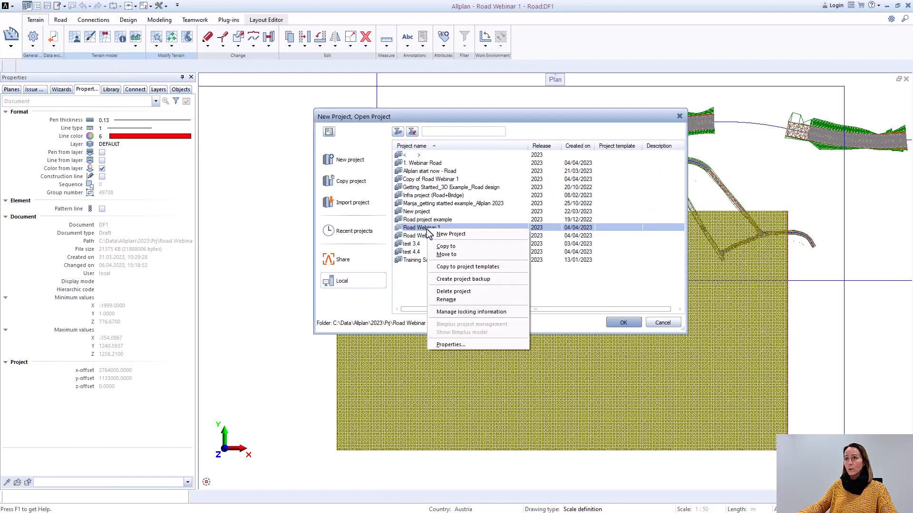
click(444, 345)
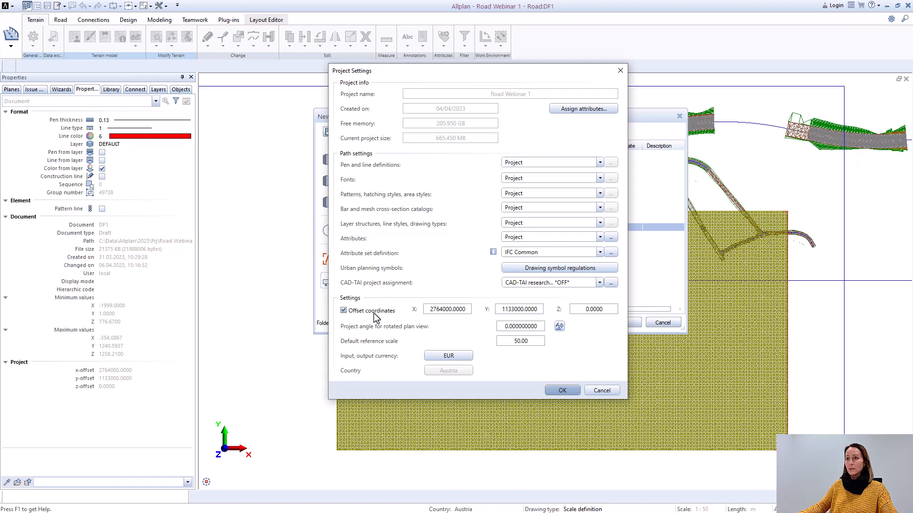
click(562, 391)
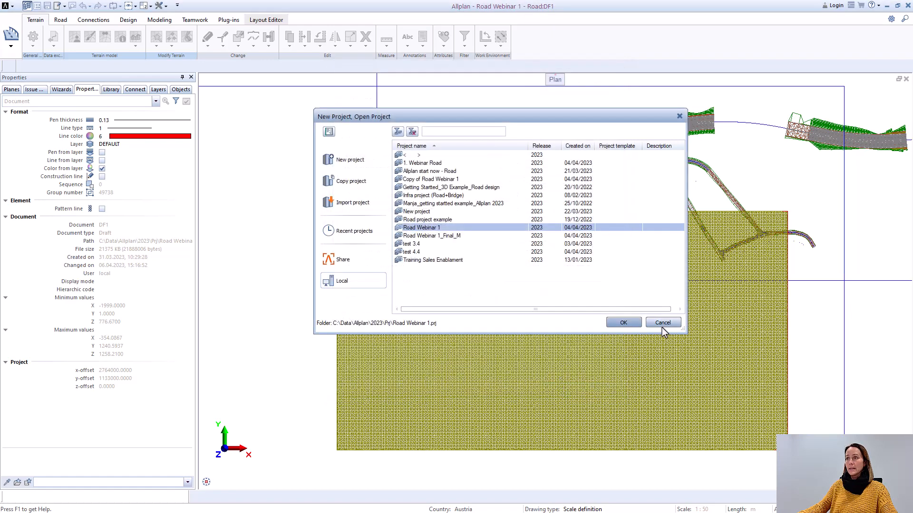
click(663, 323)
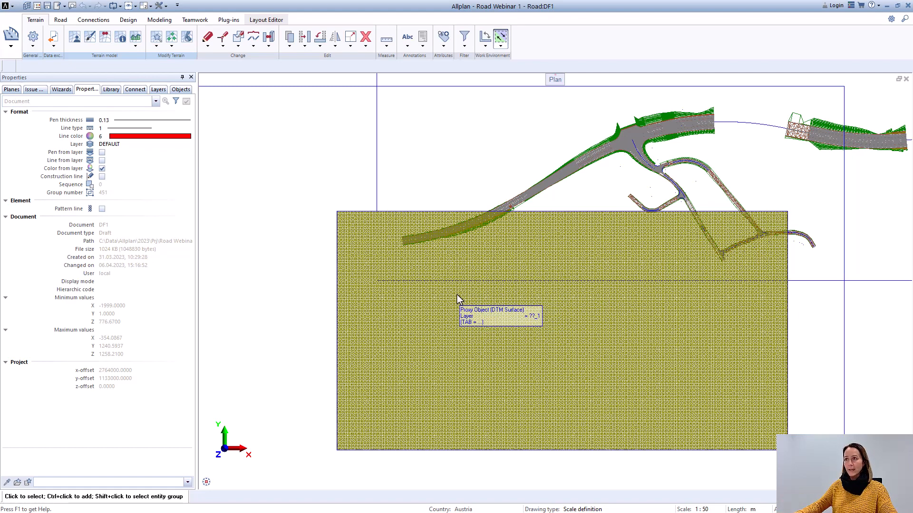
Step: Remove the "Proxy object - polyhedron" visual style from the terrain xyz surface and close the surface visual style settings
scroll(457, 299, down, 2)
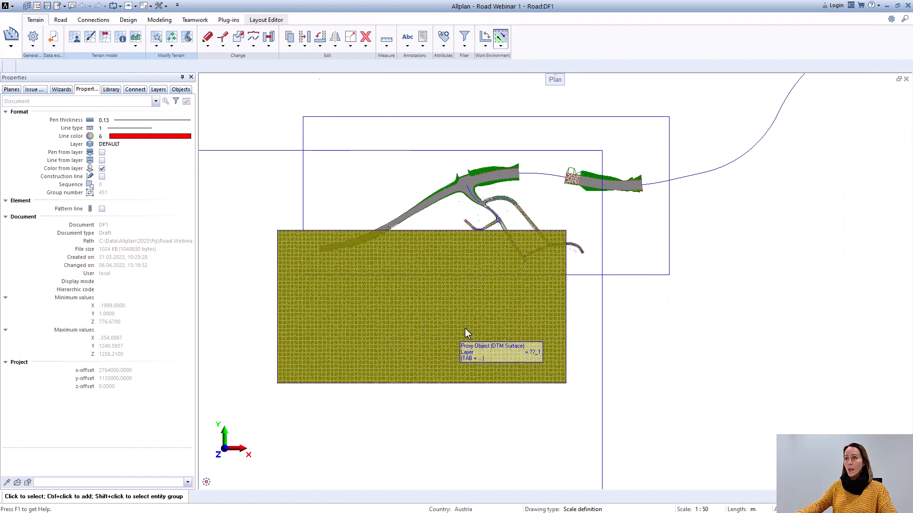
scroll(376, 275, up, 1)
middle_drag(376, 275, 422, 280)
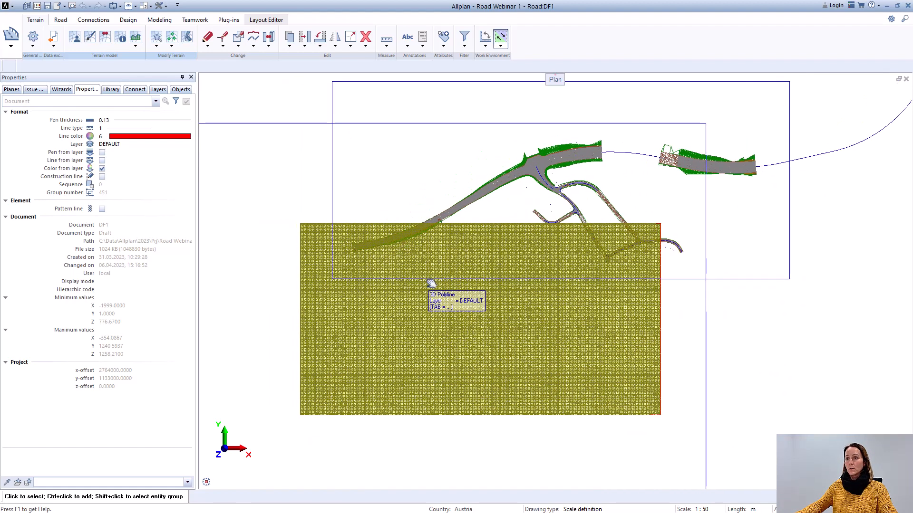
click(91, 38)
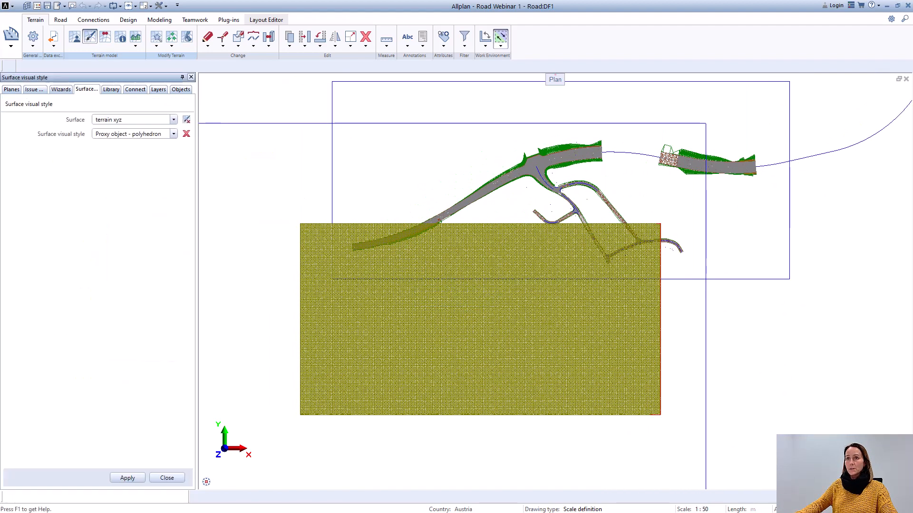
click(186, 134)
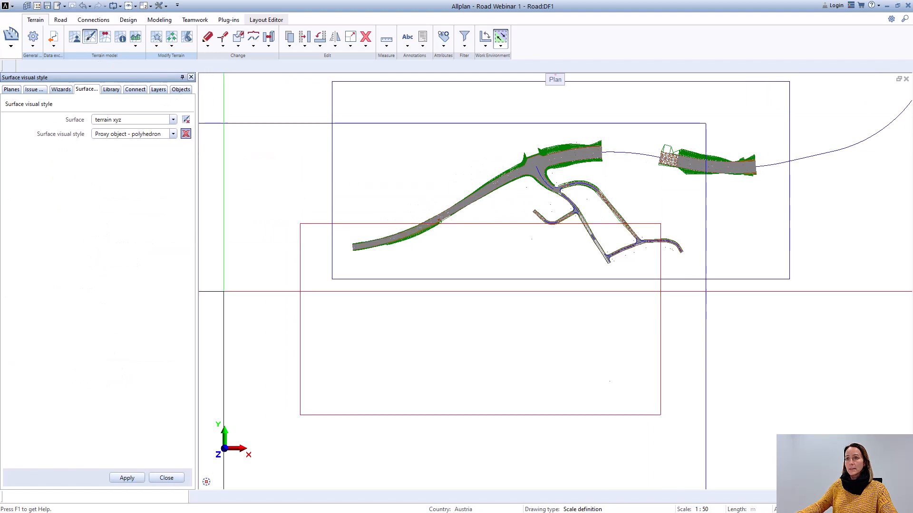
click(137, 481)
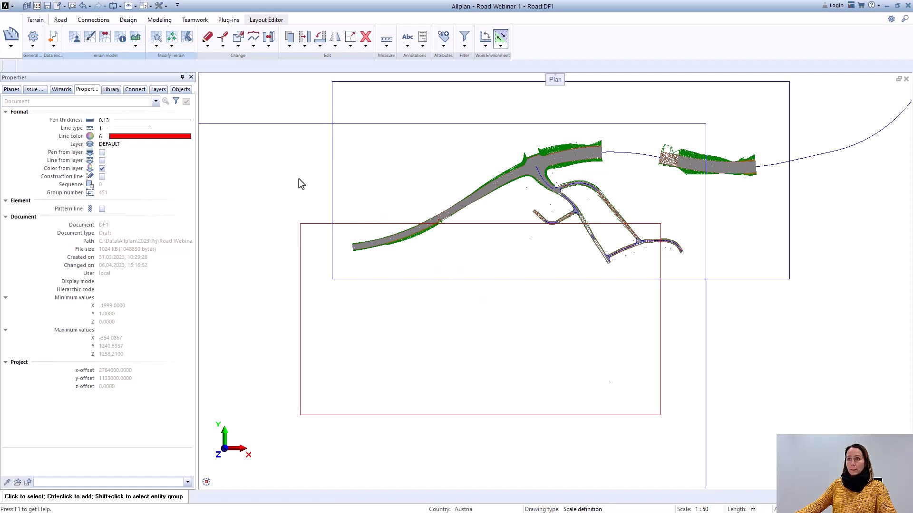
Step: Make drawing file 11 "SHP Kadastre" in the Site structure the current drawing file
key(F2)
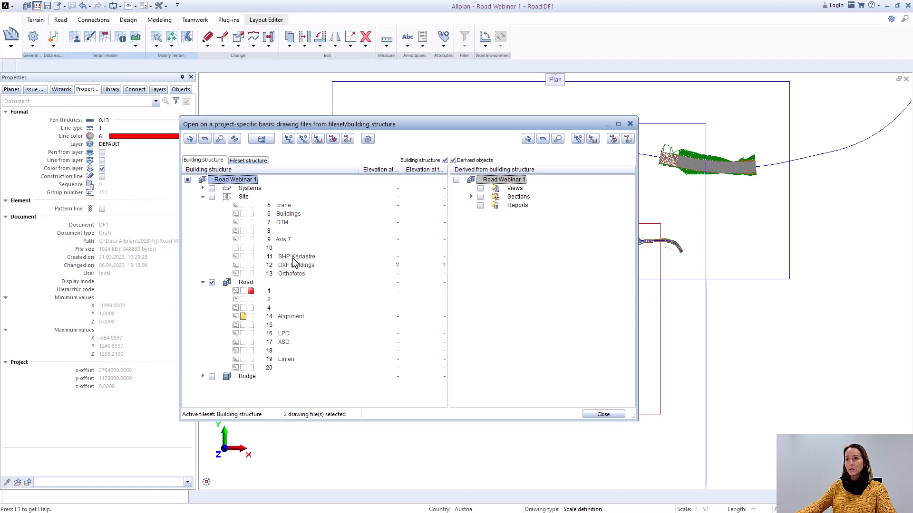
click(250, 256)
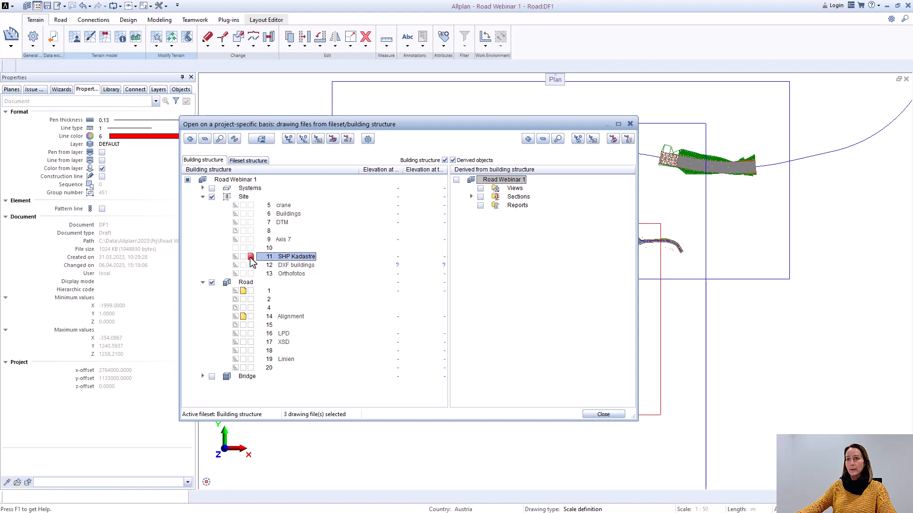
click(602, 414)
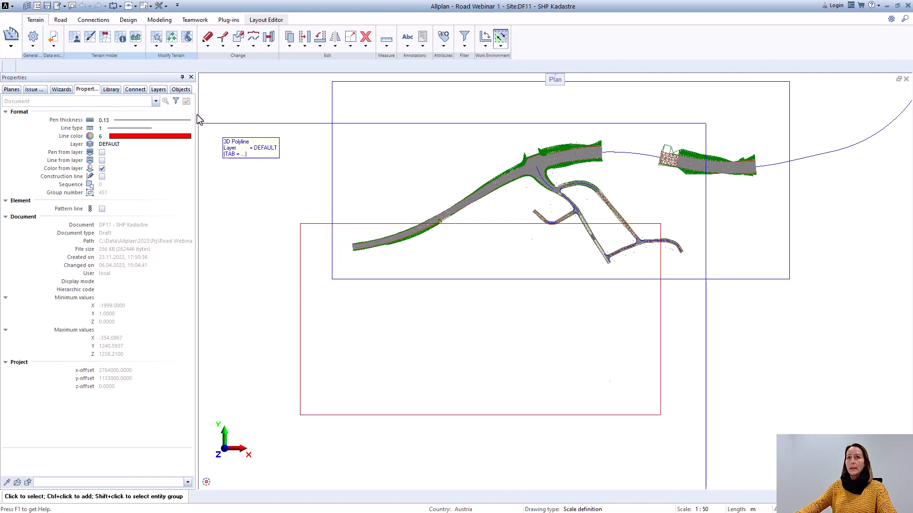
Step: Set up a civil data import in the Polygon data (.shp) format with LIEG_Grundstueck.shp as the source file
click(53, 46)
click(84, 57)
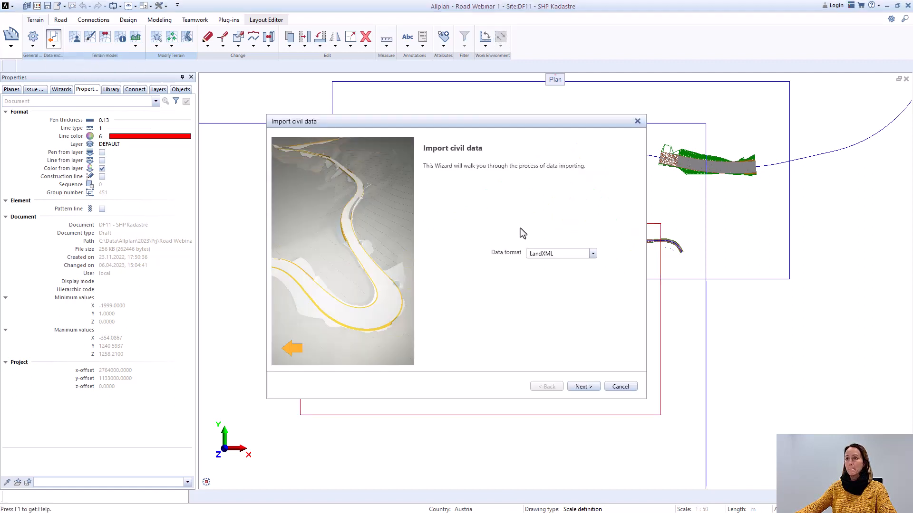
click(593, 255)
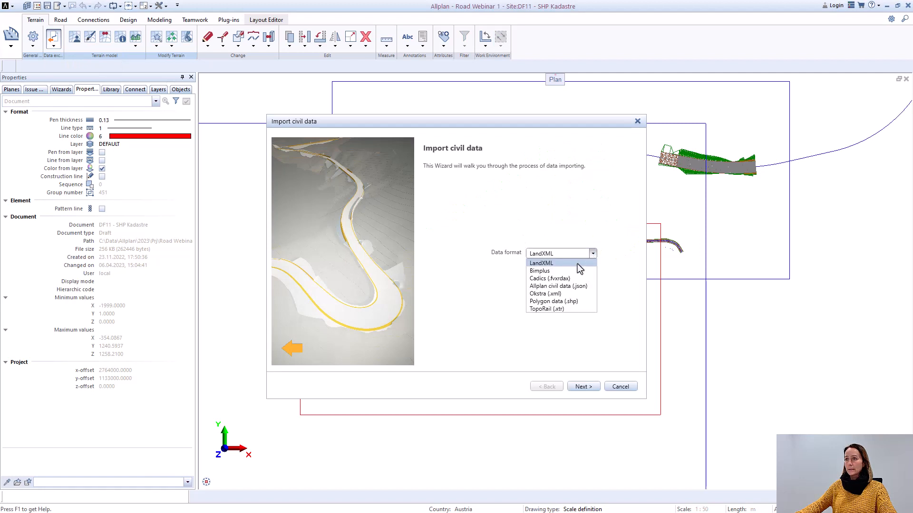
click(566, 301)
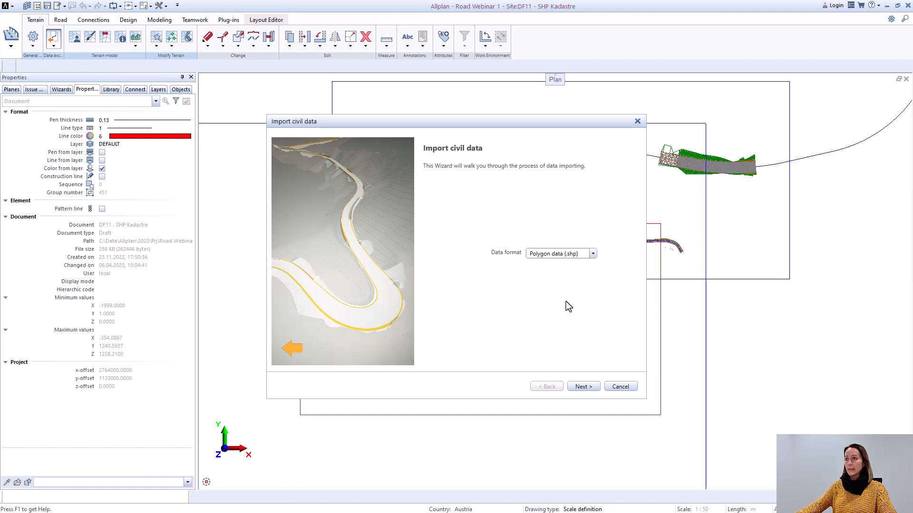
click(588, 388)
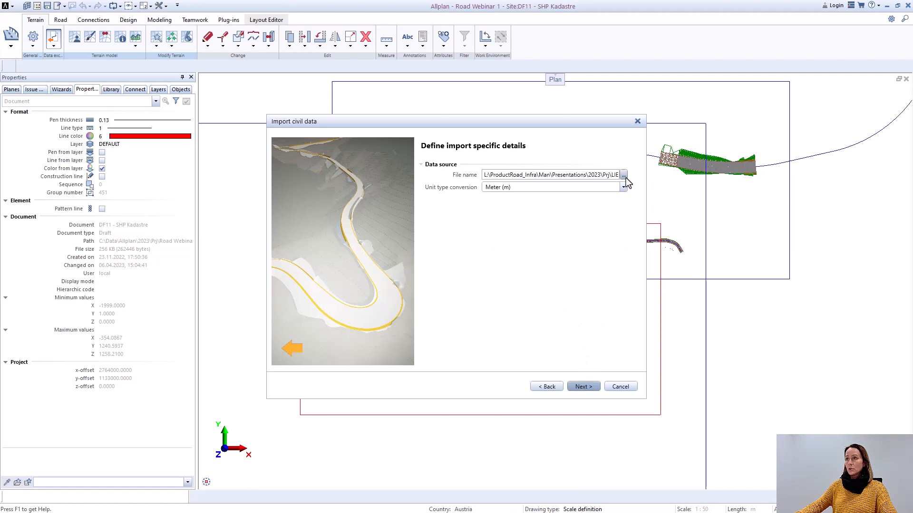
click(623, 177)
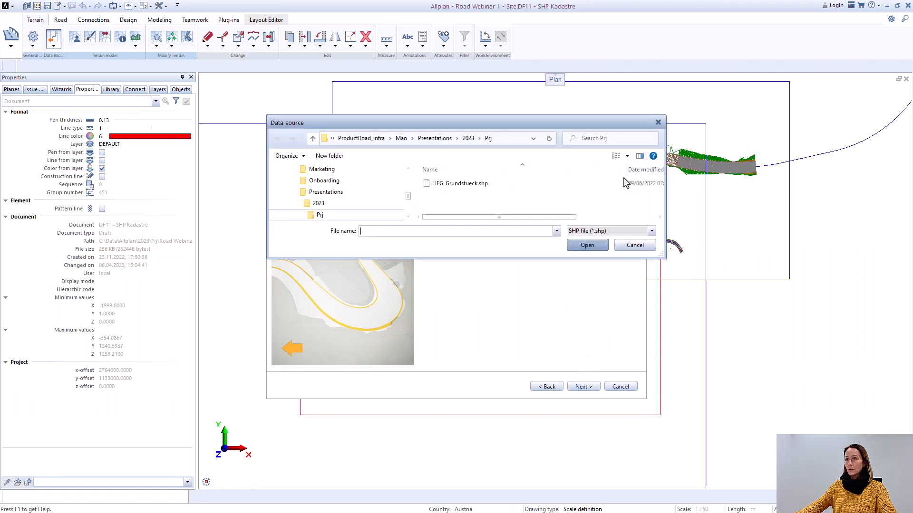
double_click(487, 184)
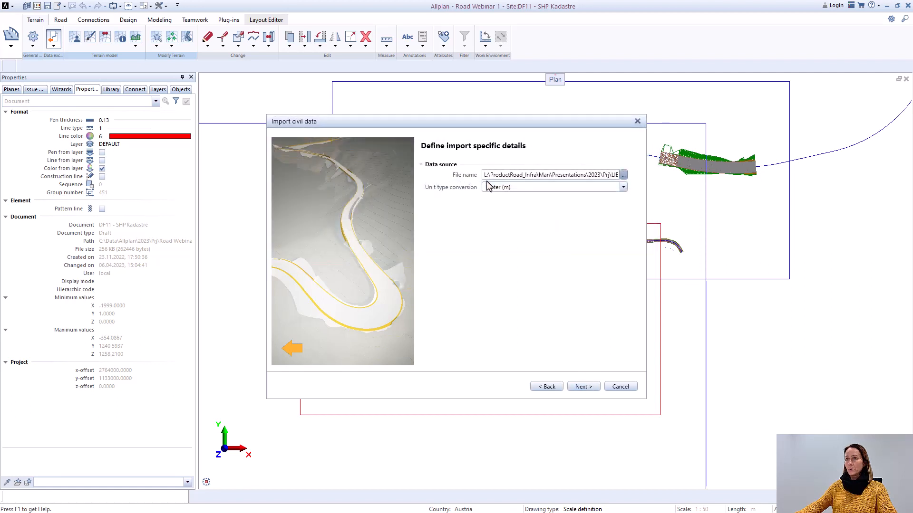
Step: Set the unit type conversion to Milimeter (mm) and import the LIEG_Grundstueck polygons, finishing the import wizard
click(621, 188)
click(527, 197)
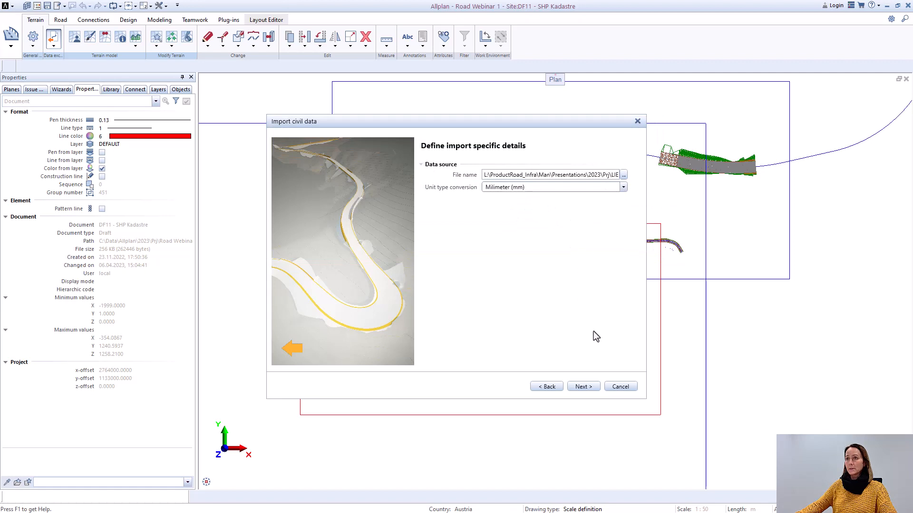
click(586, 386)
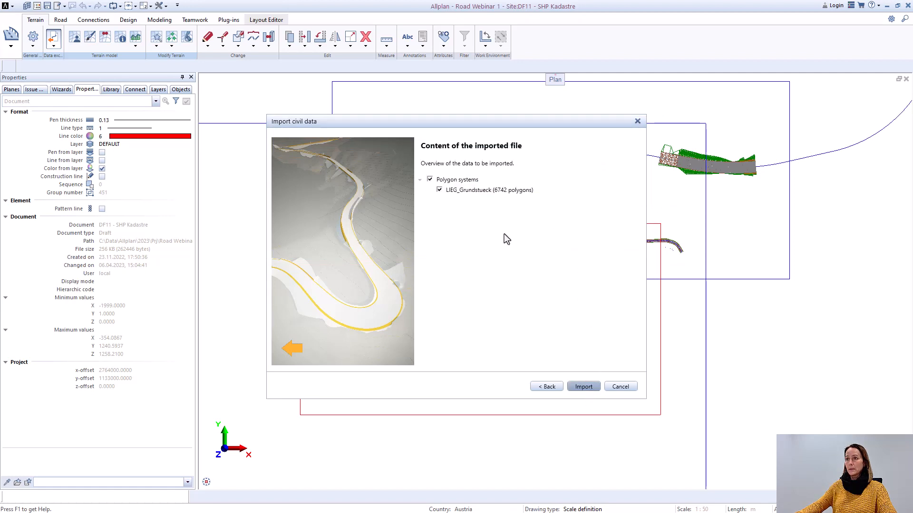
click(584, 386)
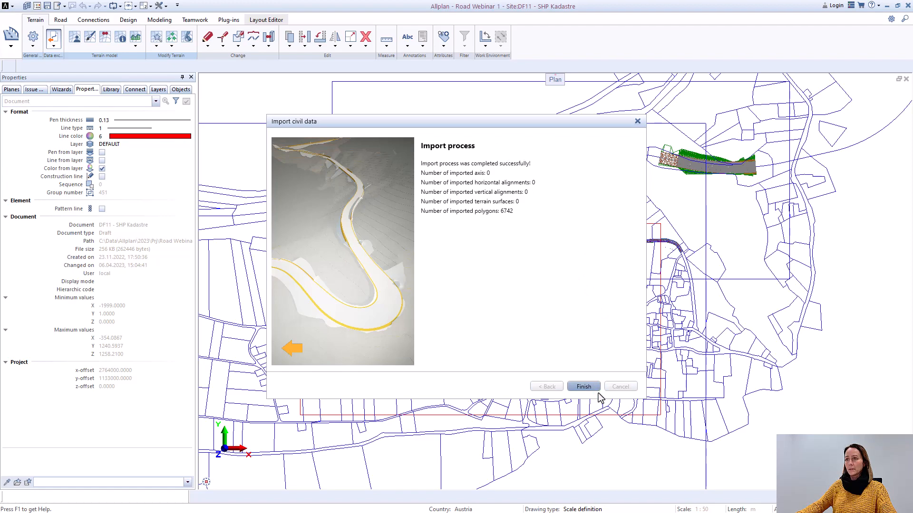
click(591, 388)
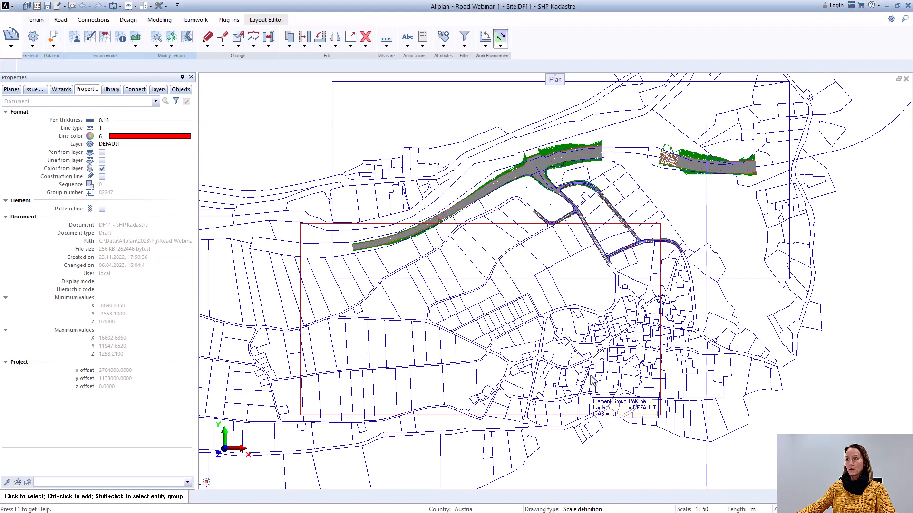
Step: Examine the imported cadastral parcels around the road junctions and the village in plan view
scroll(612, 274, up, 3)
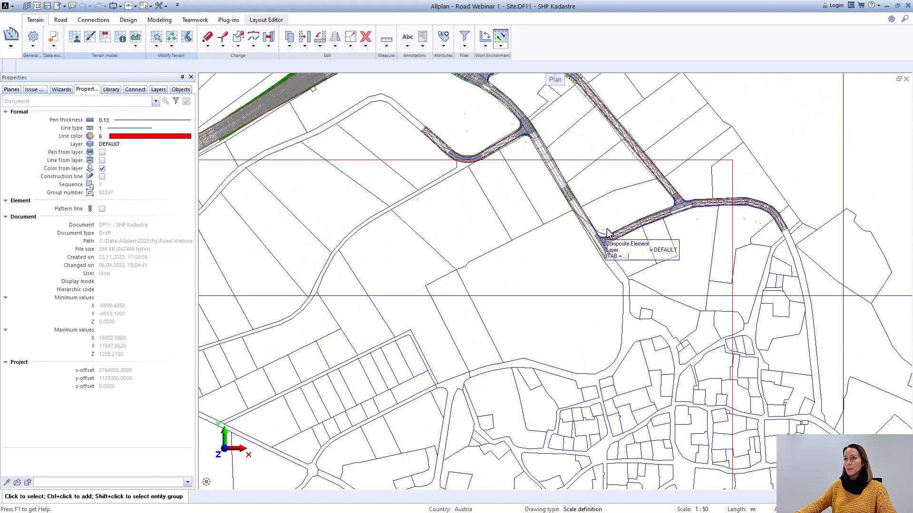
scroll(605, 228, down, 1)
scroll(576, 256, up, 2)
scroll(575, 255, down, 2)
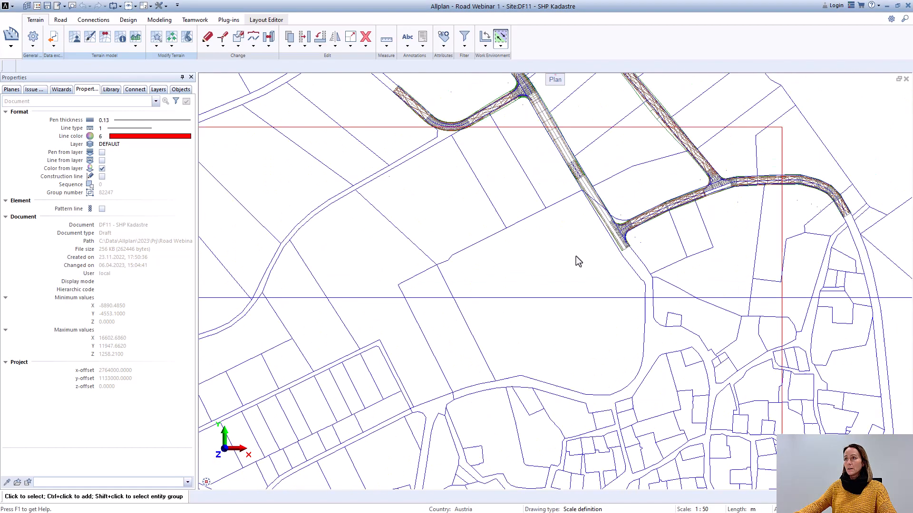
scroll(612, 210, up, 1)
scroll(612, 210, down, 1)
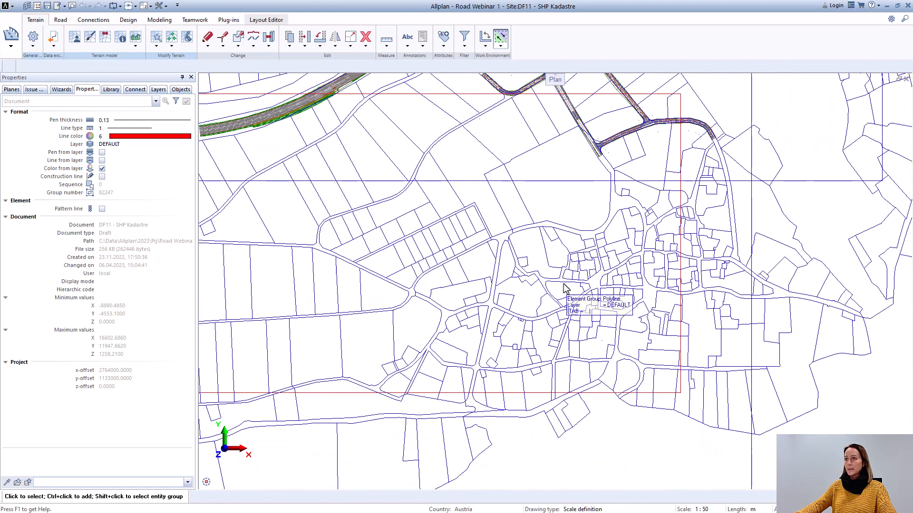
scroll(590, 245, down, 2)
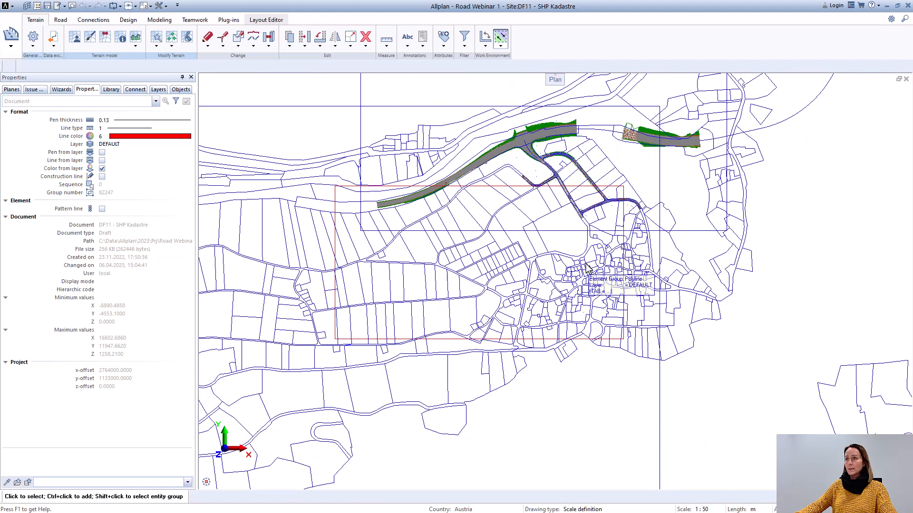
scroll(584, 283, up, 3)
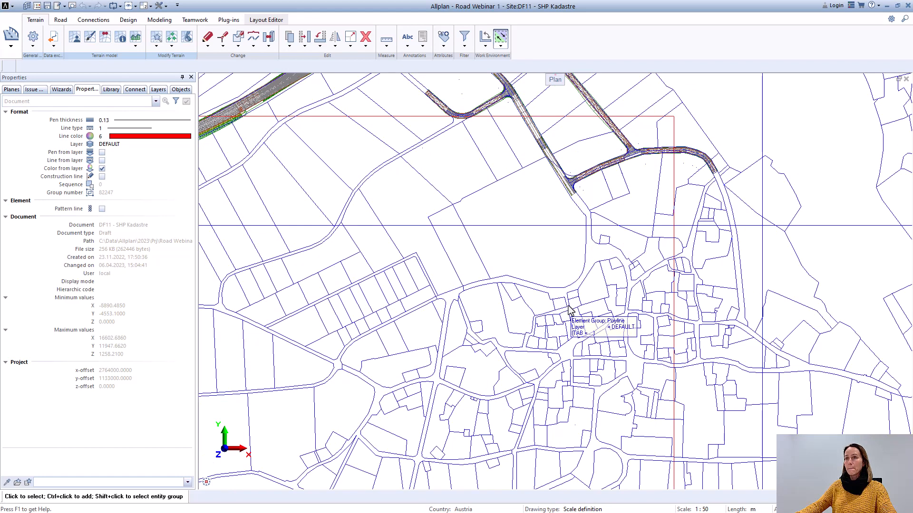
Step: Open the polygon overview and load the last LIEG_Grundstueck entry as the polygon system
scroll(570, 309, down, 4)
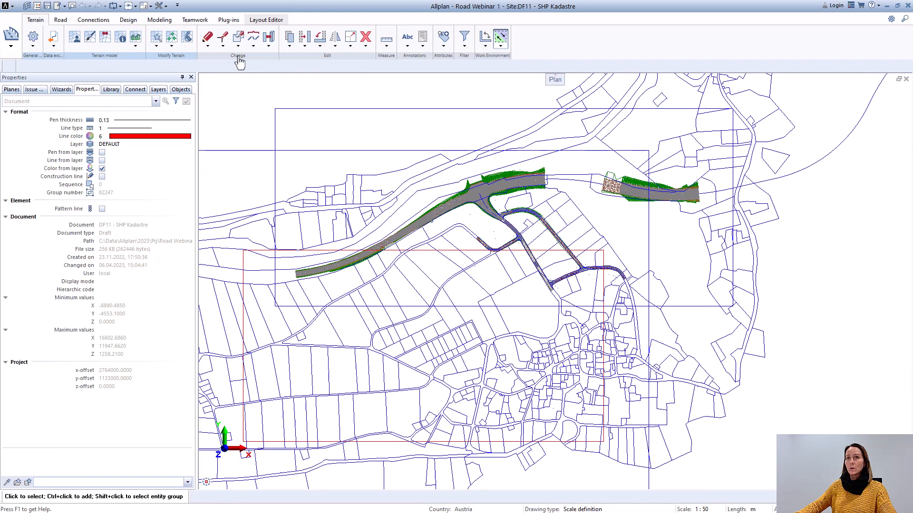
click(60, 20)
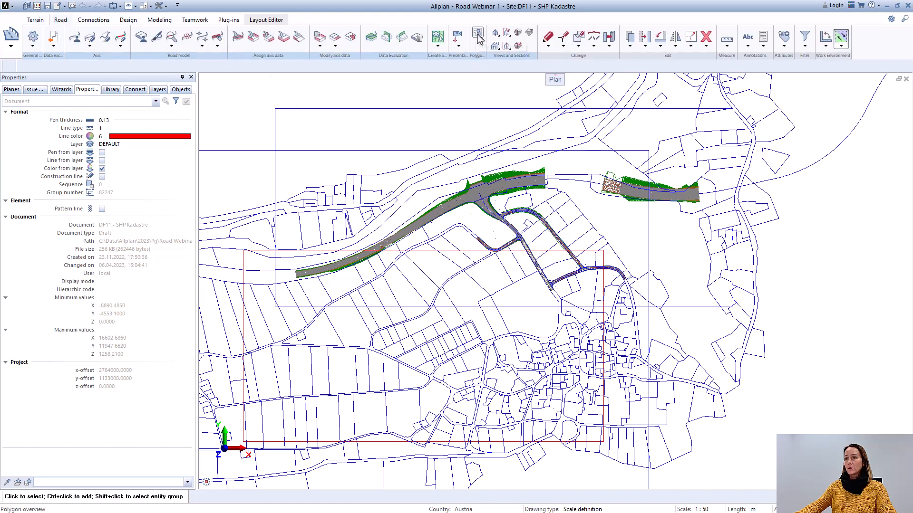
click(478, 35)
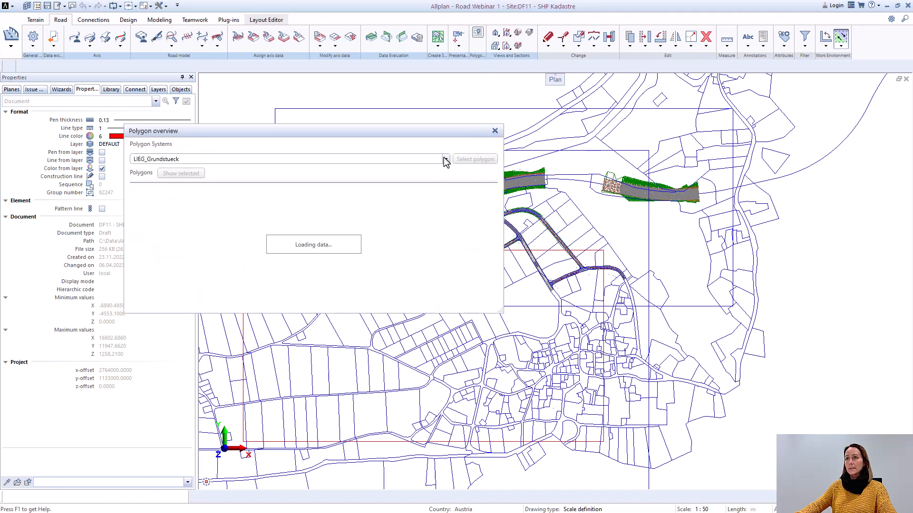
click(445, 160)
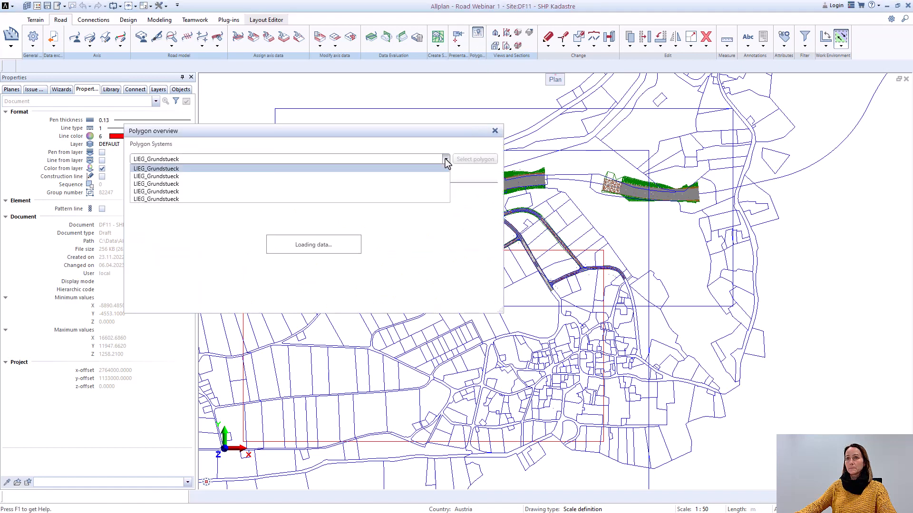
click(172, 198)
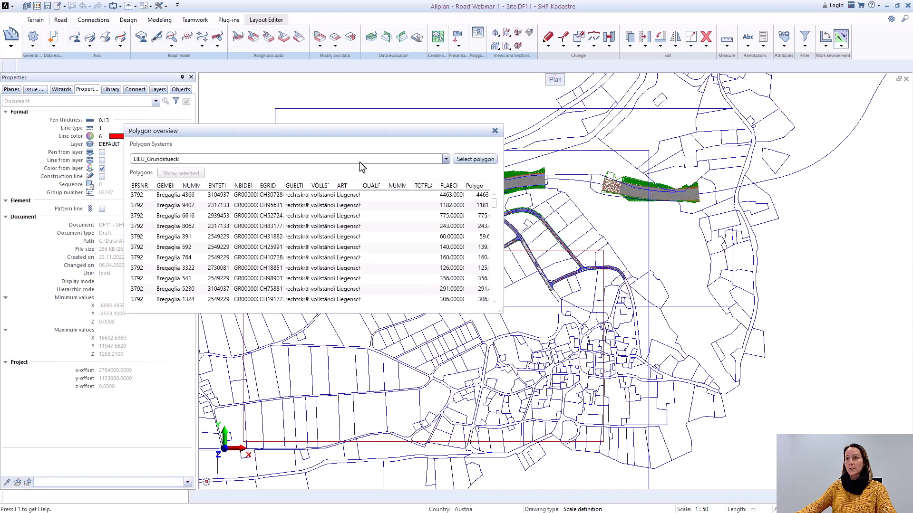
Step: Highlight parcels 9402 and 4366 in the plan by selecting their entries in the polygon list
drag(359, 127, 338, 170)
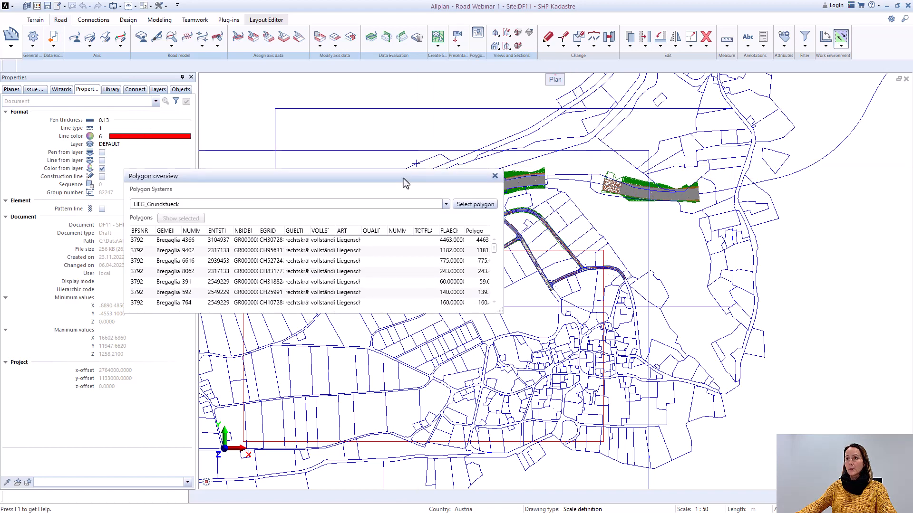
drag(403, 179, 853, 220)
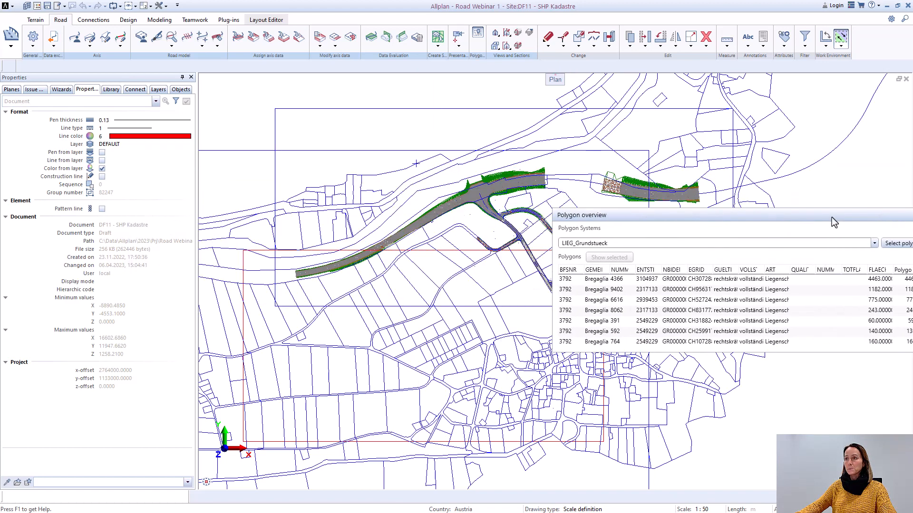
click(675, 282)
click(675, 289)
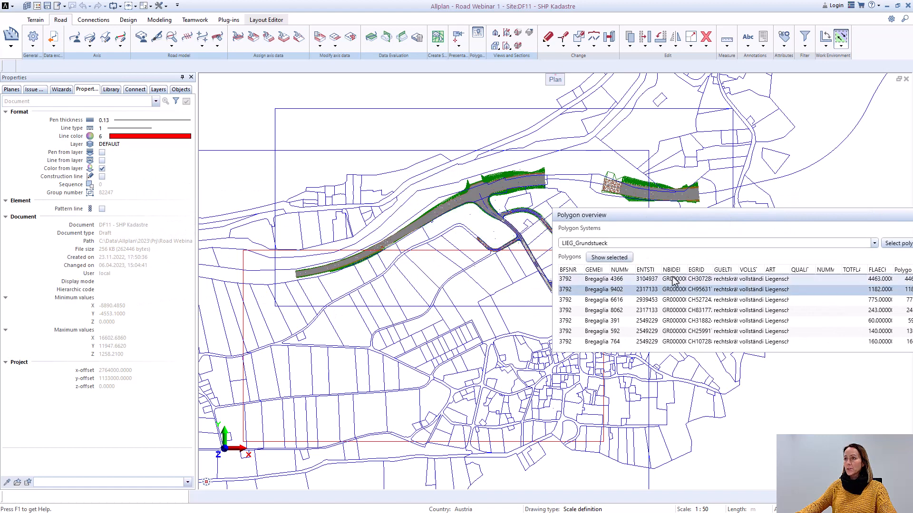
drag(686, 219, 256, 210)
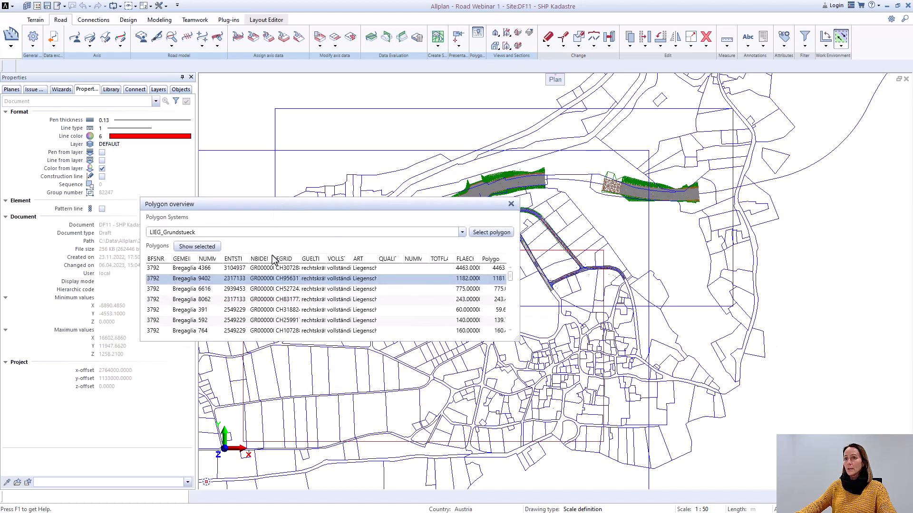
click(275, 269)
drag(385, 205, 592, 335)
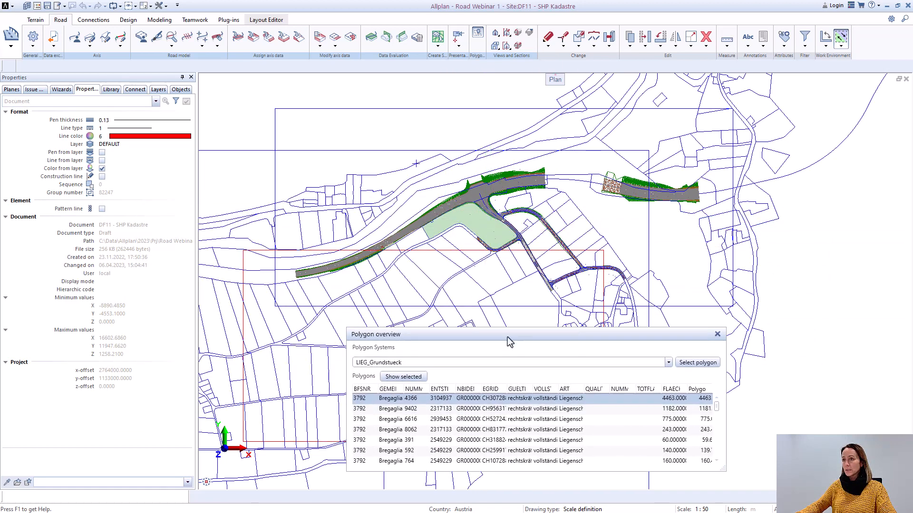
Step: Enlarge the polygon overview to show more parcel rows and wider attribute columns, and close it with nothing selected in the plan
drag(640, 338, 631, 264)
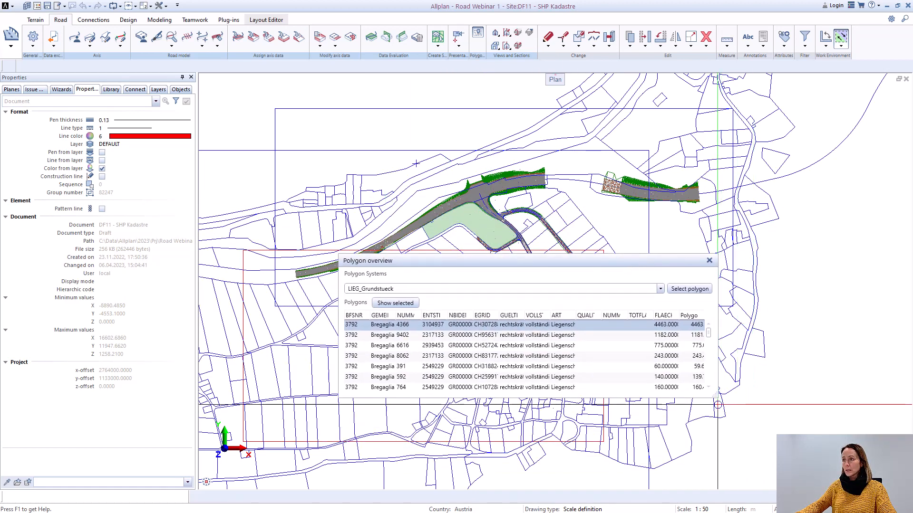
drag(724, 397, 801, 472)
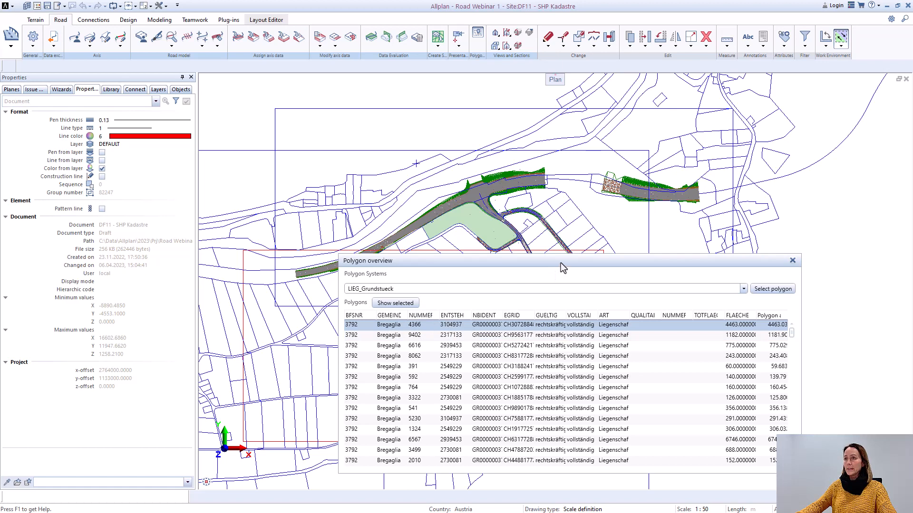
drag(561, 264, 495, 304)
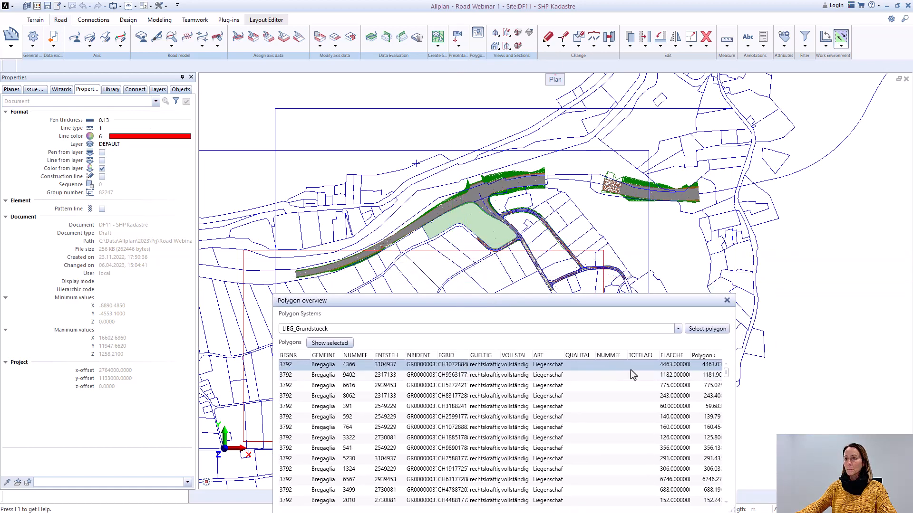
click(726, 301)
click(472, 255)
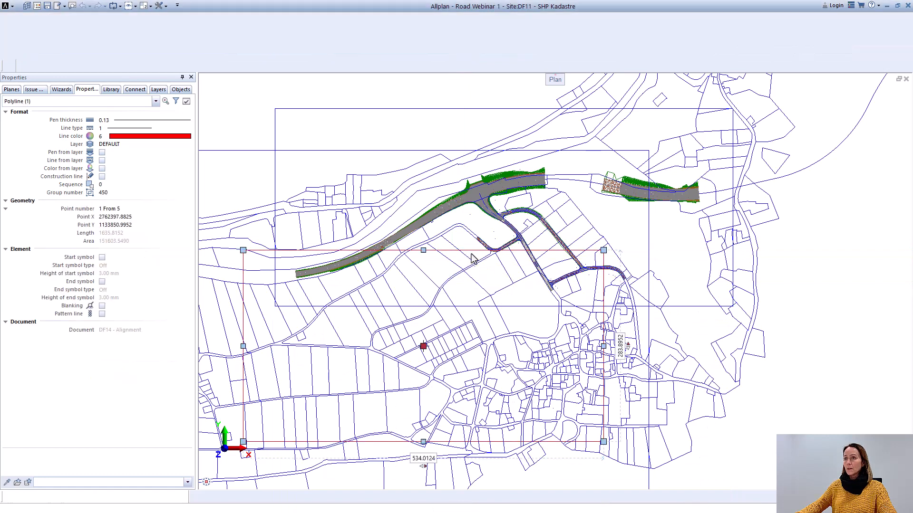
key(Escape)
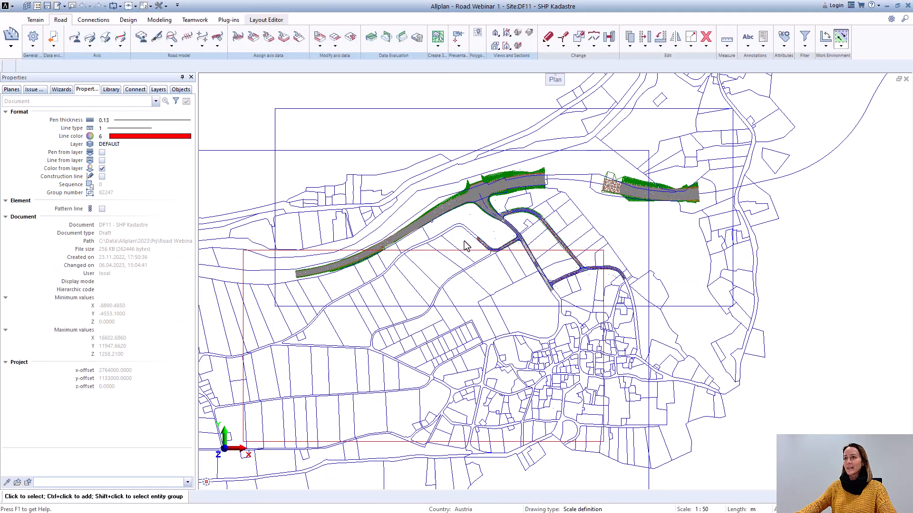
Step: Reopen the polygon overview, load the last LIEG_Grundstueck polygon system and select parcel 9648 in the list
click(478, 35)
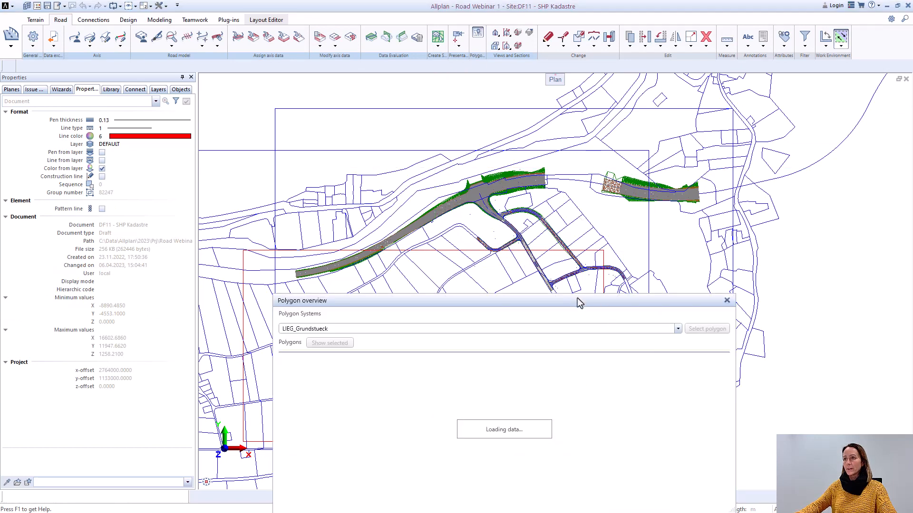
click(348, 205)
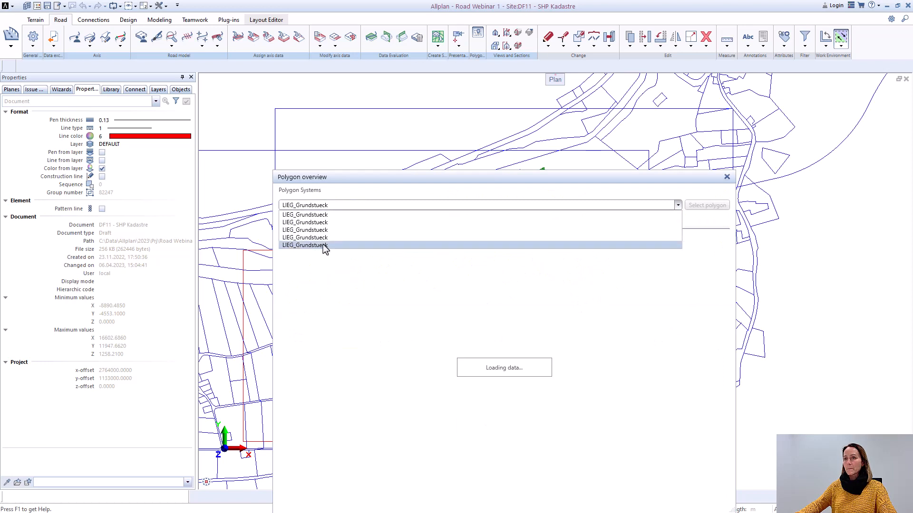
click(323, 244)
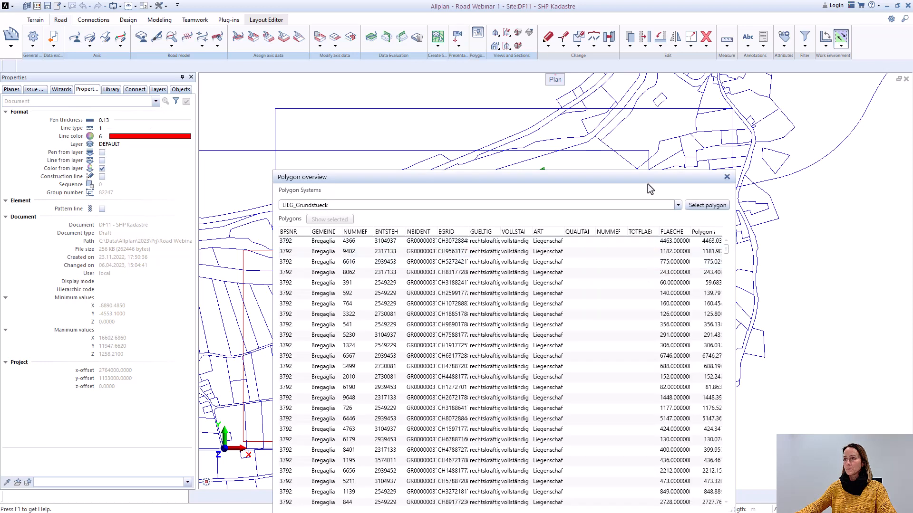
drag(648, 185, 454, 88)
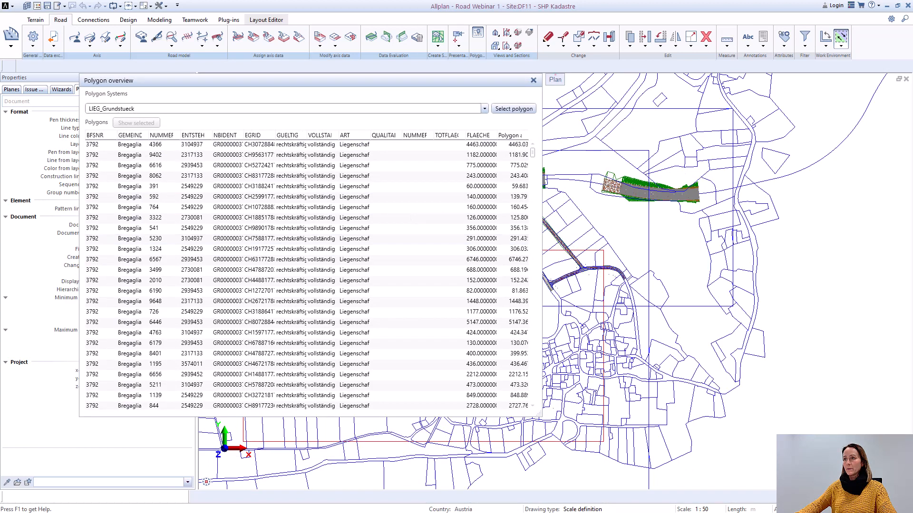
click(367, 301)
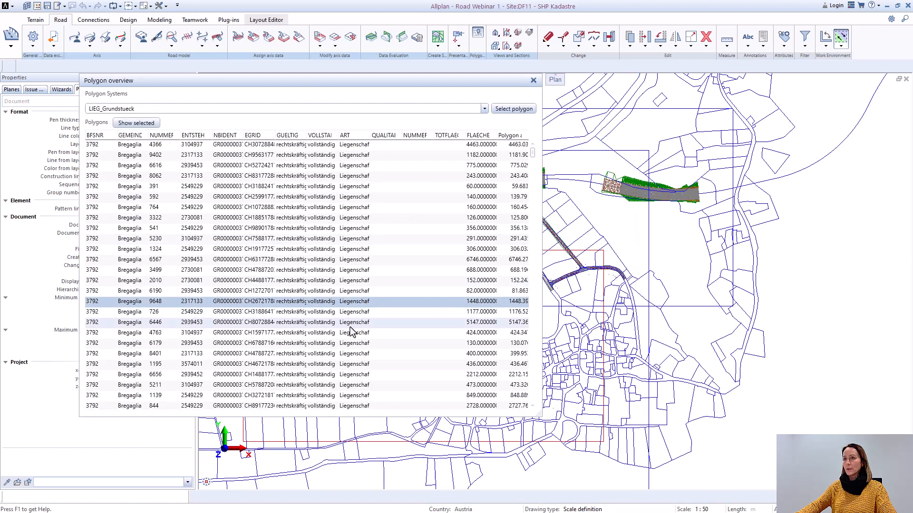
drag(394, 84, 317, 209)
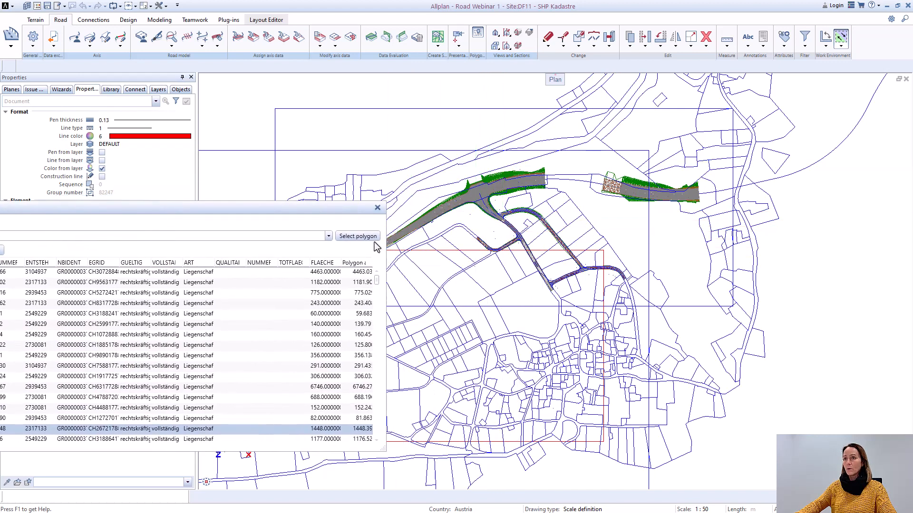
Step: Pick parcel 4365 beside the short side road in the plan to find its attribute row, and close the polygon overview
click(357, 236)
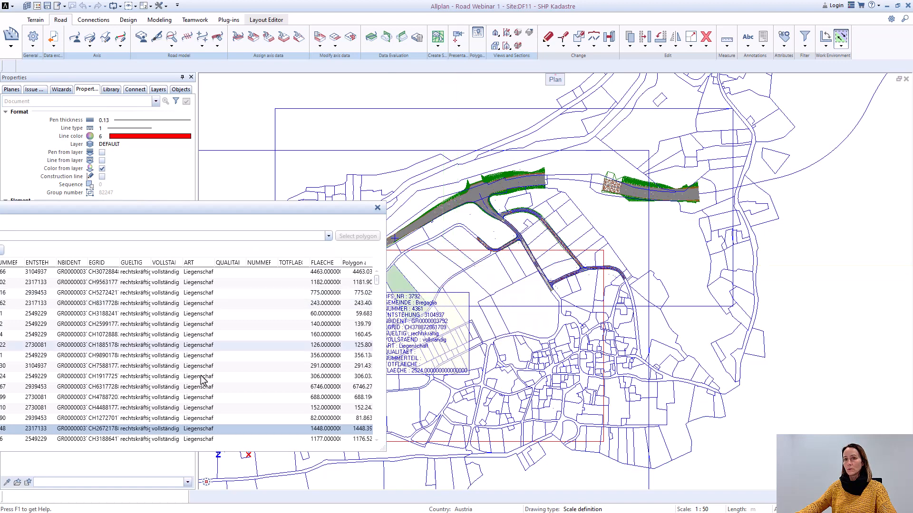
click(470, 246)
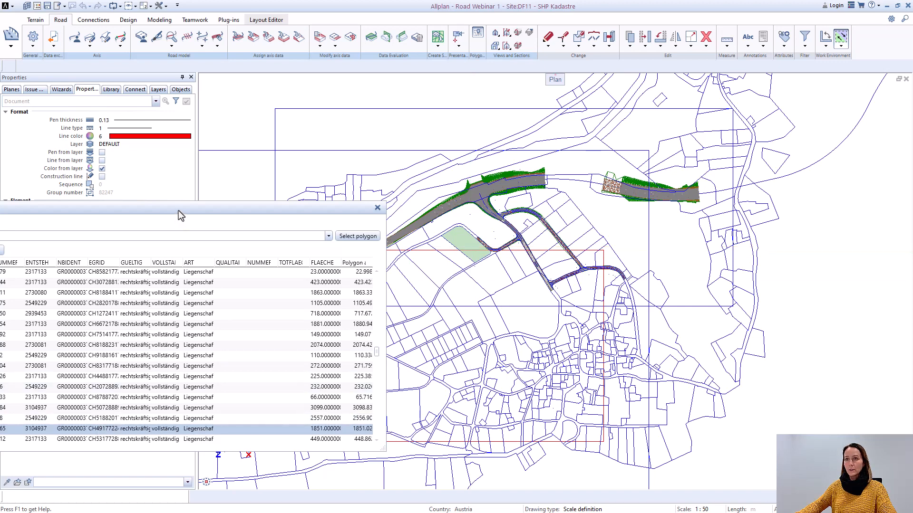
drag(178, 210, 252, 170)
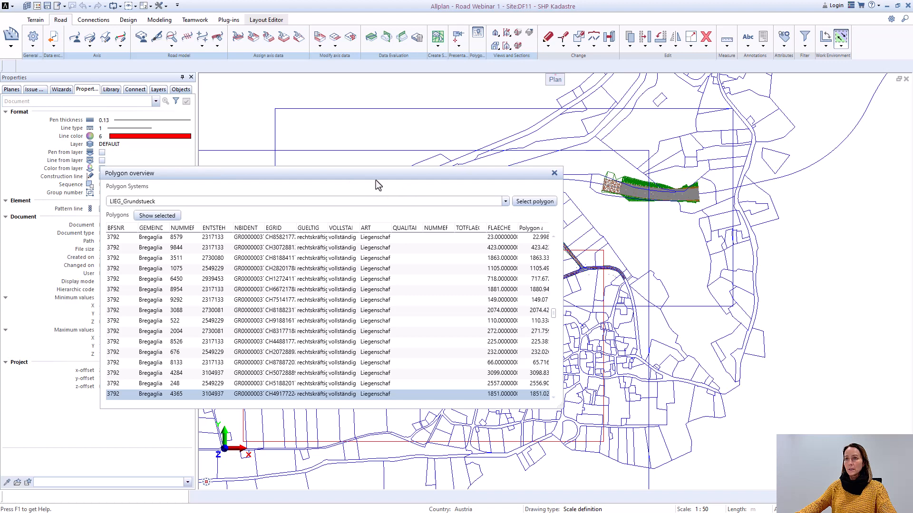
drag(378, 175, 131, 172)
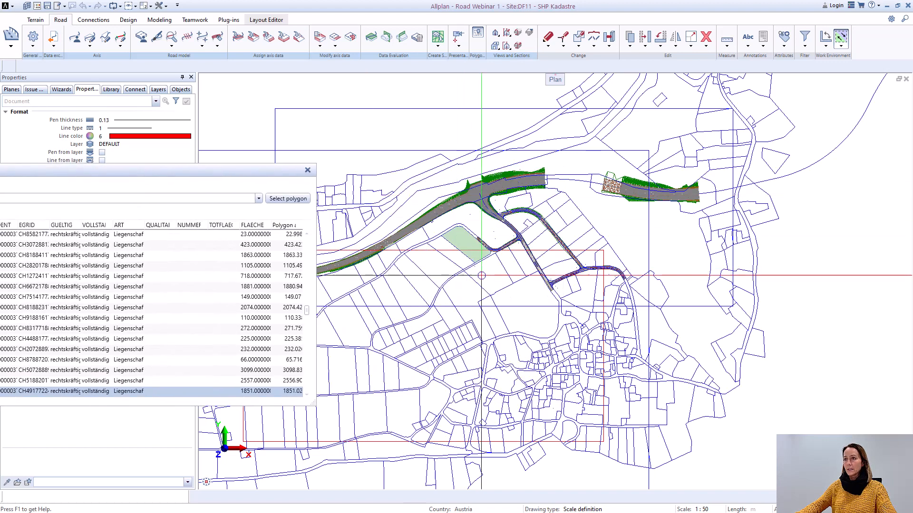
click(307, 171)
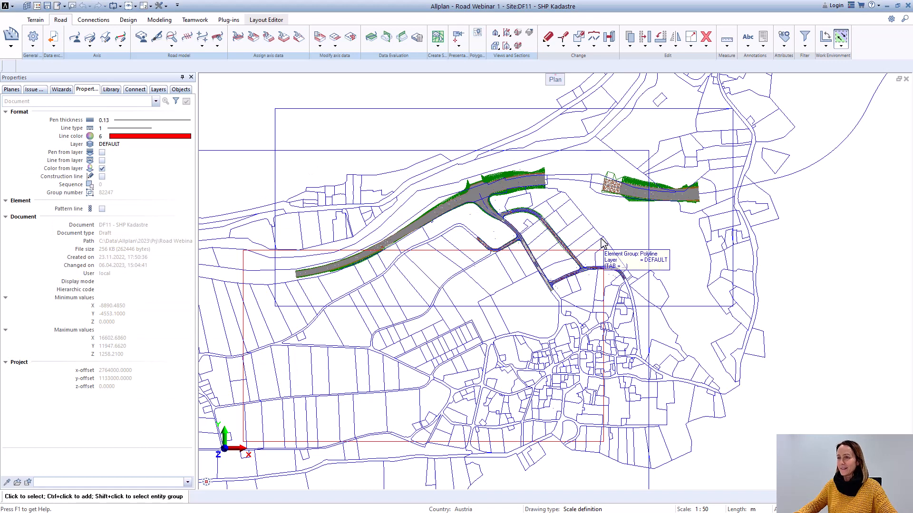
Step: Examine the full extent of the imported cadastral parcels around the road project in plan view
scroll(531, 324, up, 2)
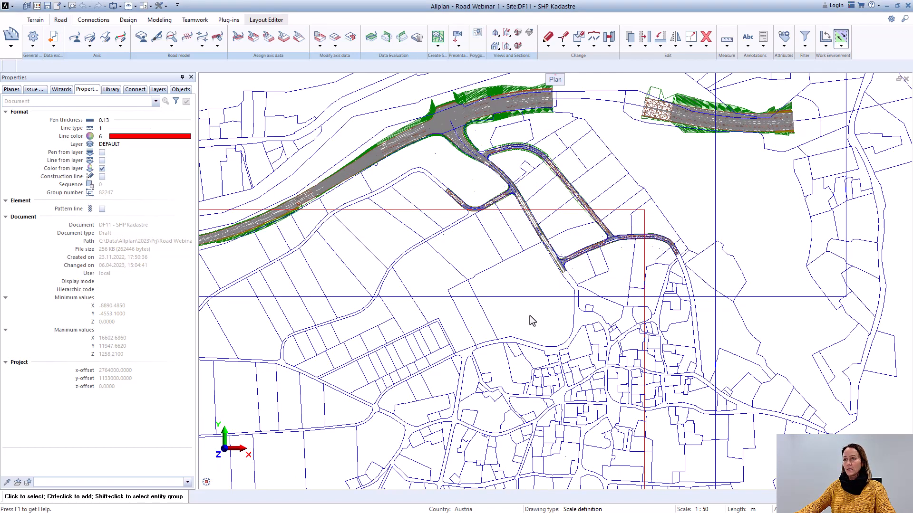
scroll(530, 315, down, 4)
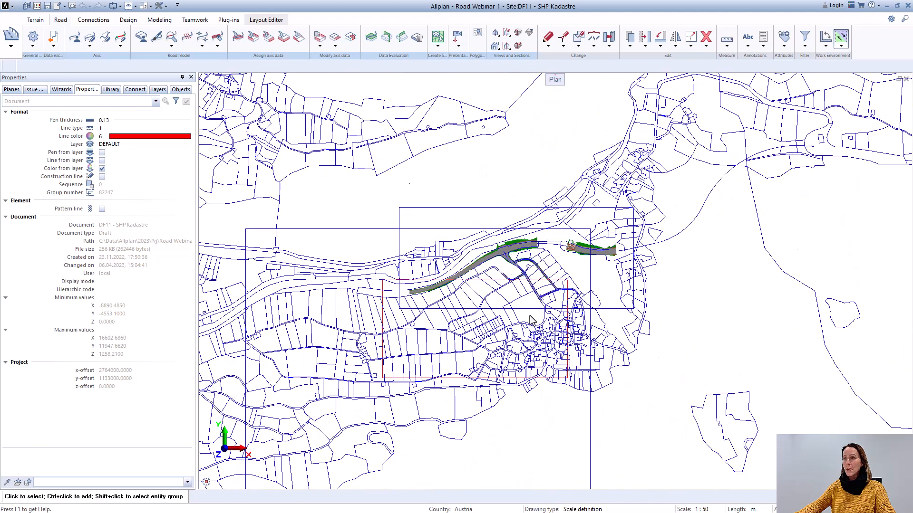
middle_drag(406, 254, 532, 237)
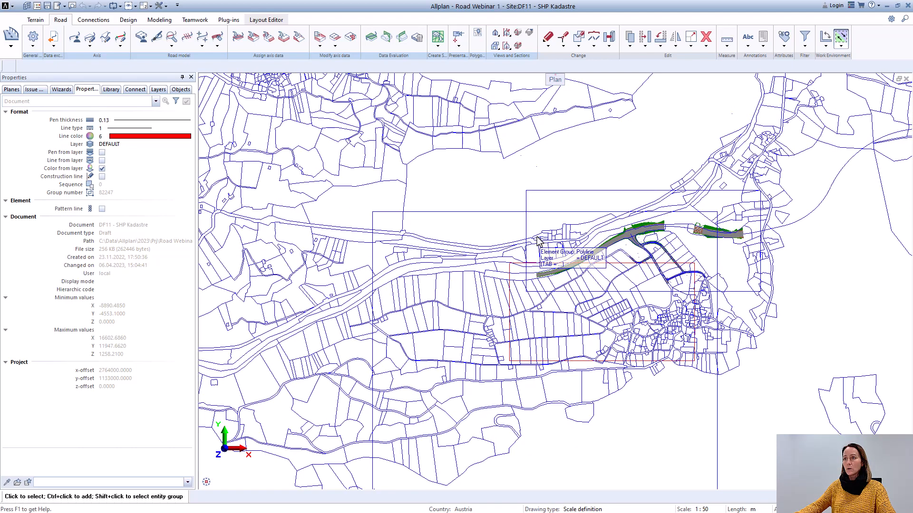
scroll(531, 237, down, 1)
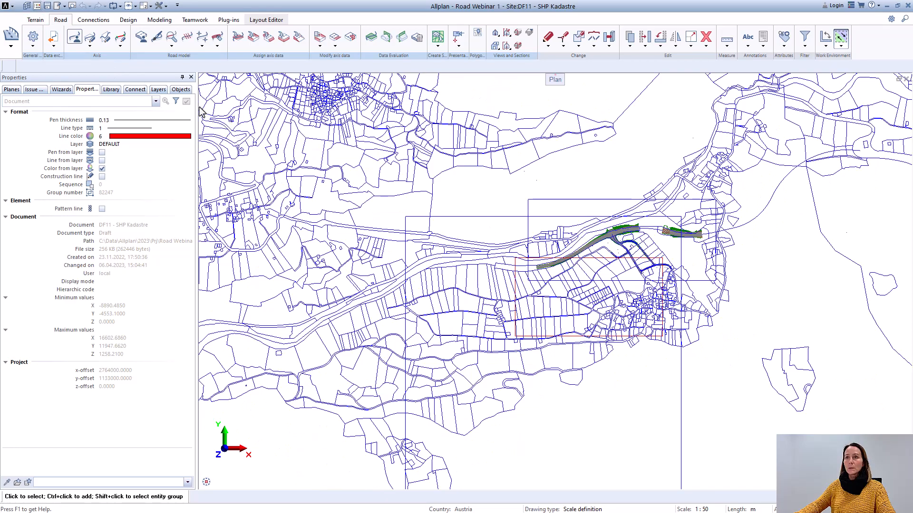
scroll(434, 239, down, 3)
scroll(433, 234, up, 3)
scroll(486, 258, down, 7)
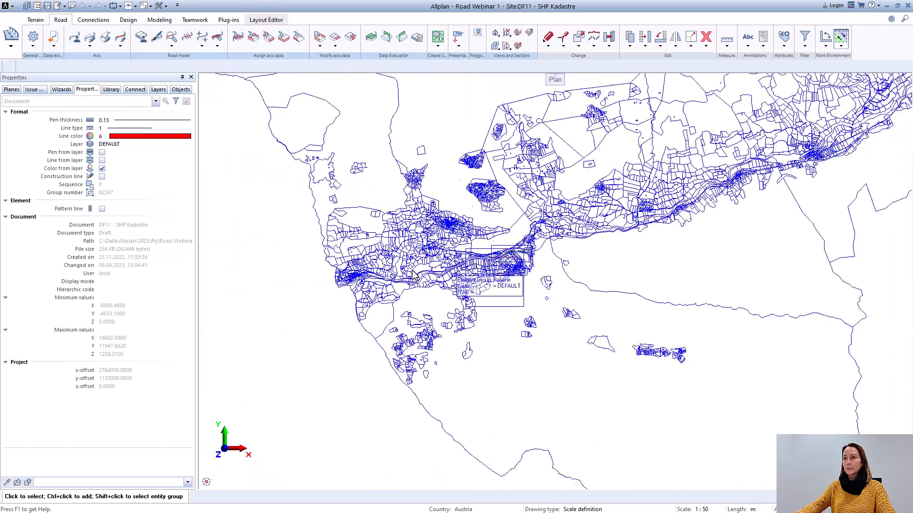
Step: Deselect drawing file 11 "SHP Kadastre" and make drawing file 14 "Alignment" in the Road structure the current drawing file
key(ctrl+o)
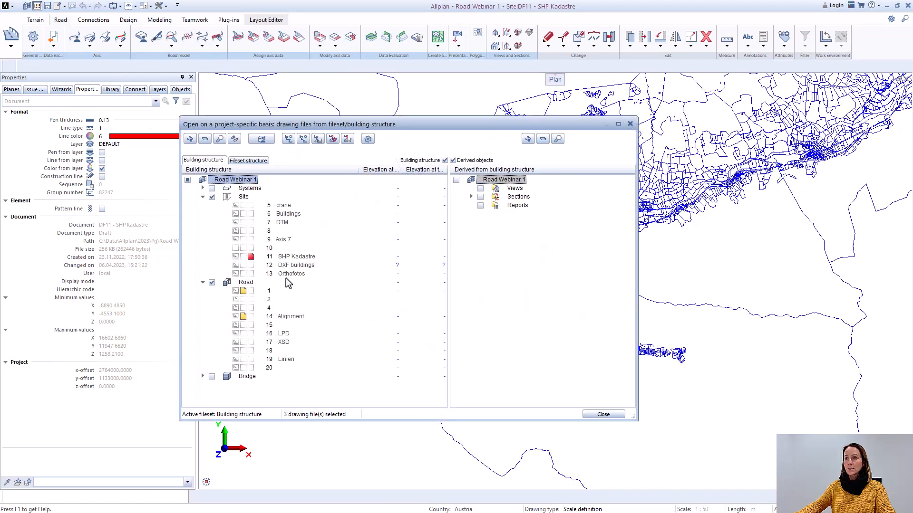
click(251, 257)
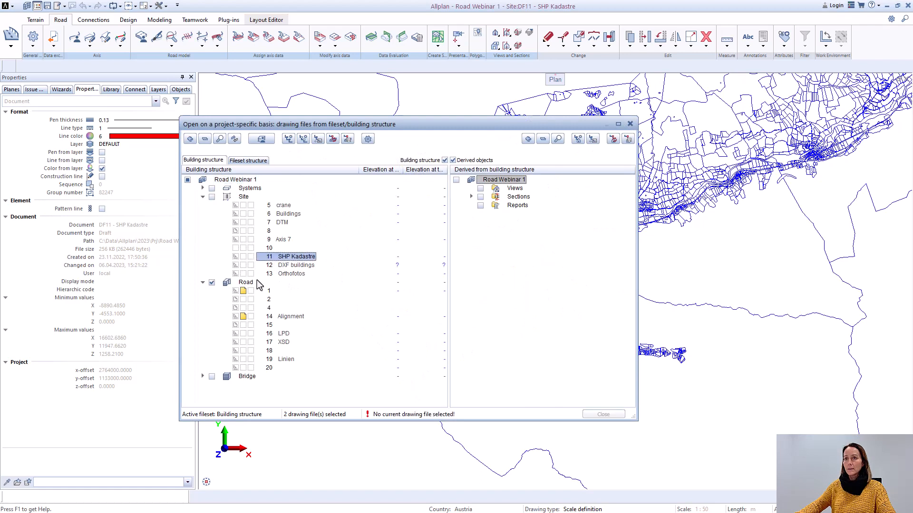
click(252, 316)
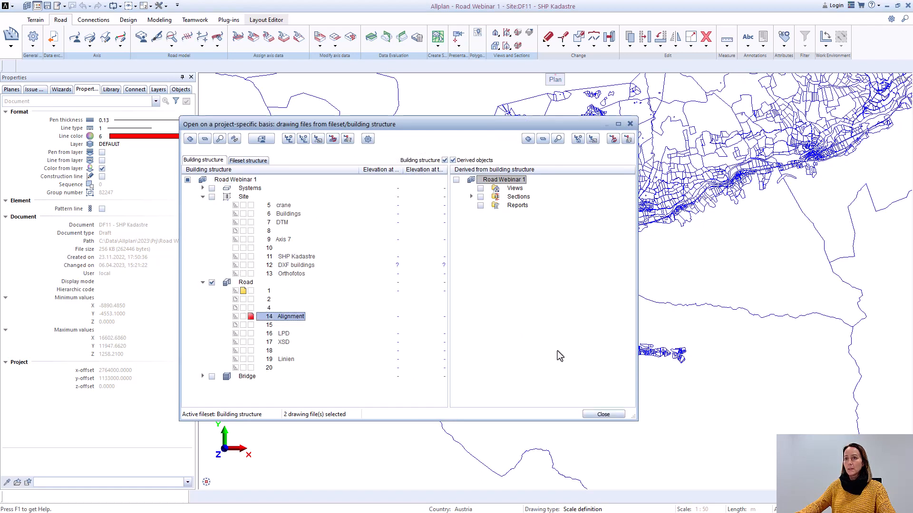
click(603, 414)
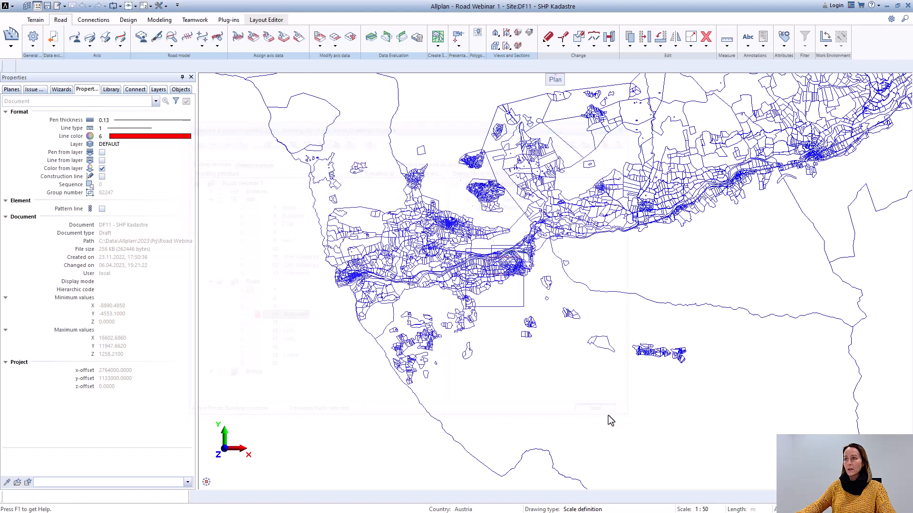
scroll(518, 272, up, 5)
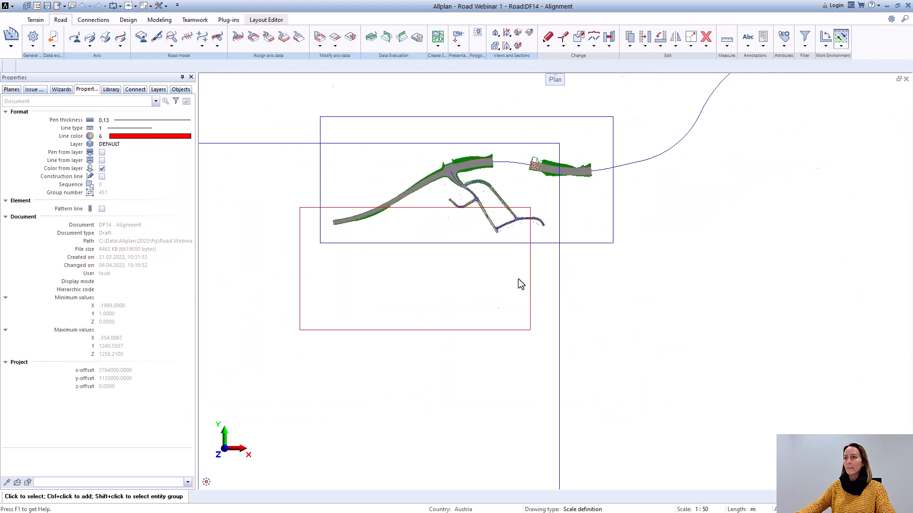
middle_drag(471, 284, 521, 319)
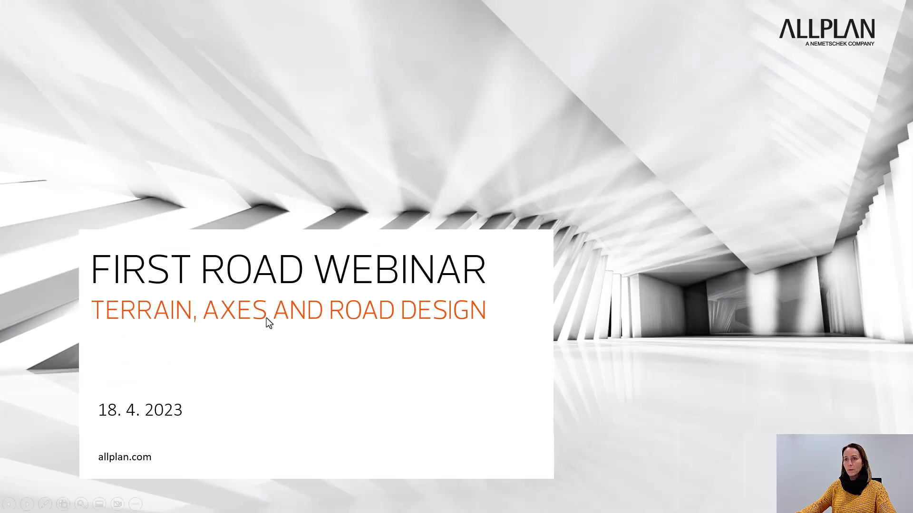
click(299, 358)
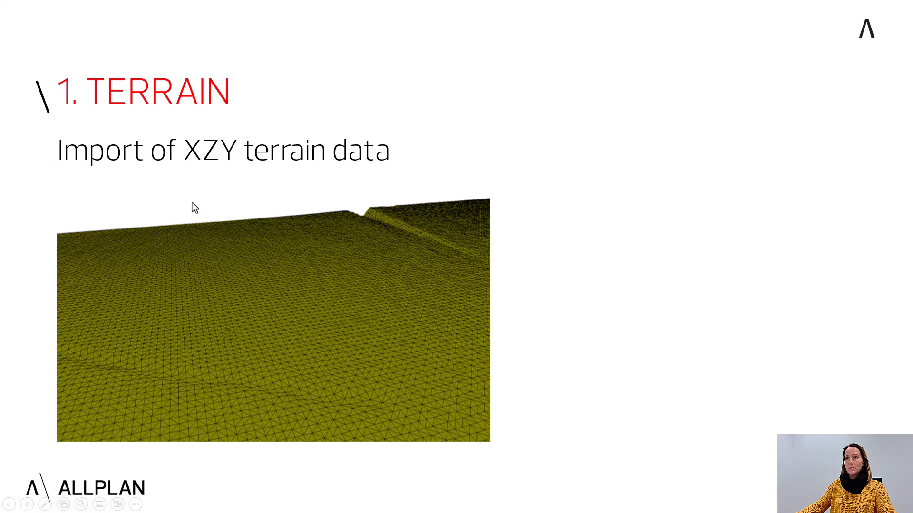
click(416, 240)
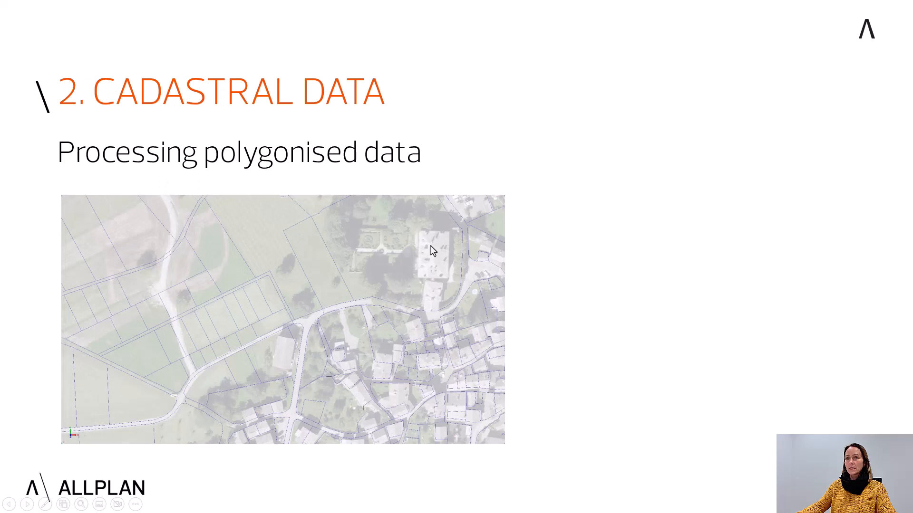
click(430, 246)
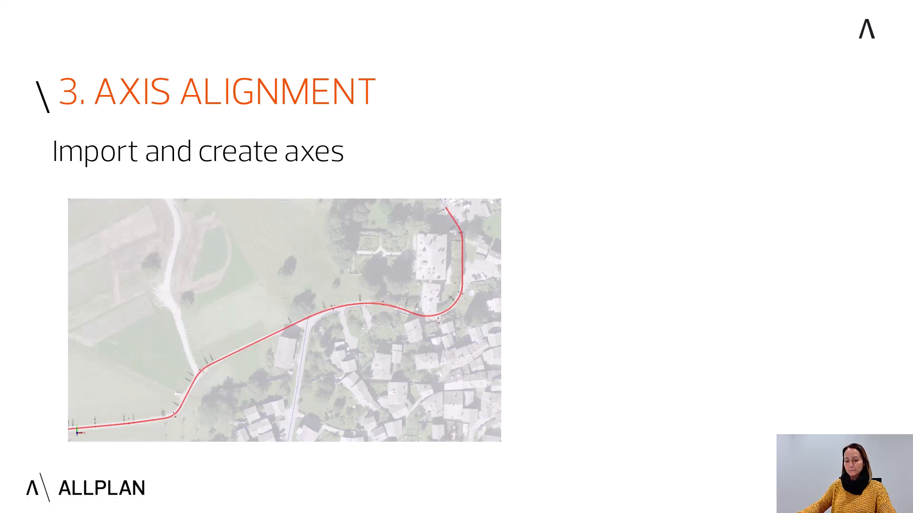
key(alt+Tab)
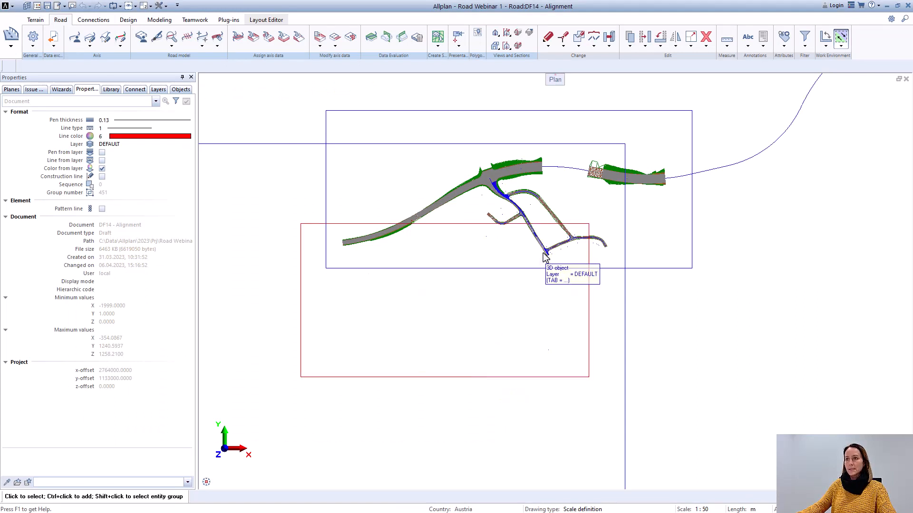
Step: Import the axis Axis_6 - Profile - Profile into the Alignment drawing file from the LandXML file Axis _6.xml
click(54, 46)
click(80, 53)
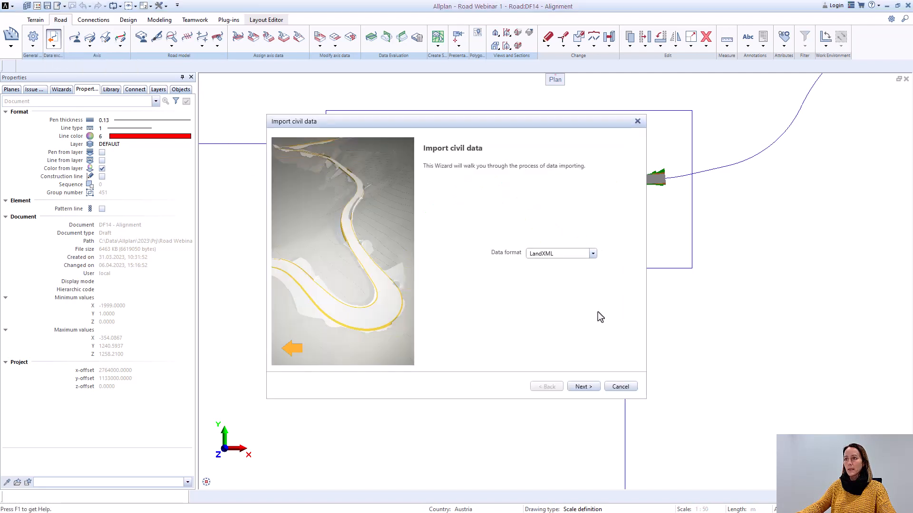
click(583, 386)
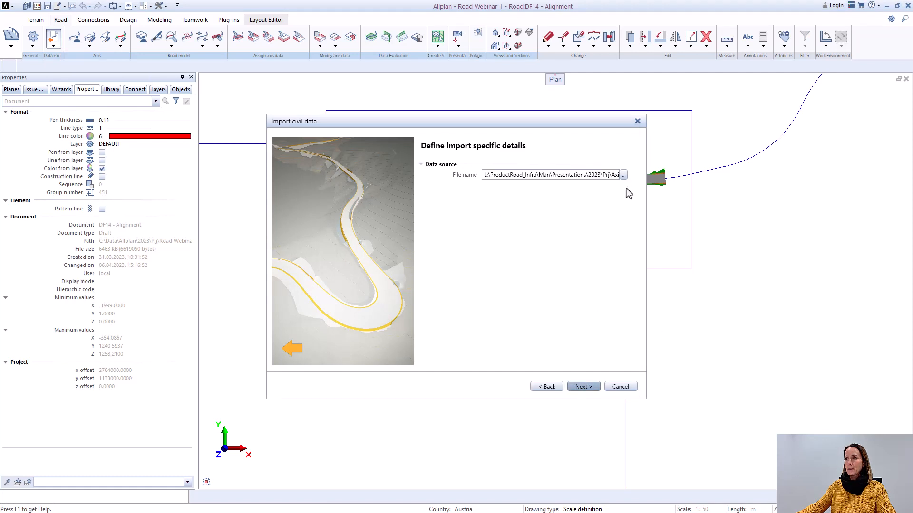
click(623, 175)
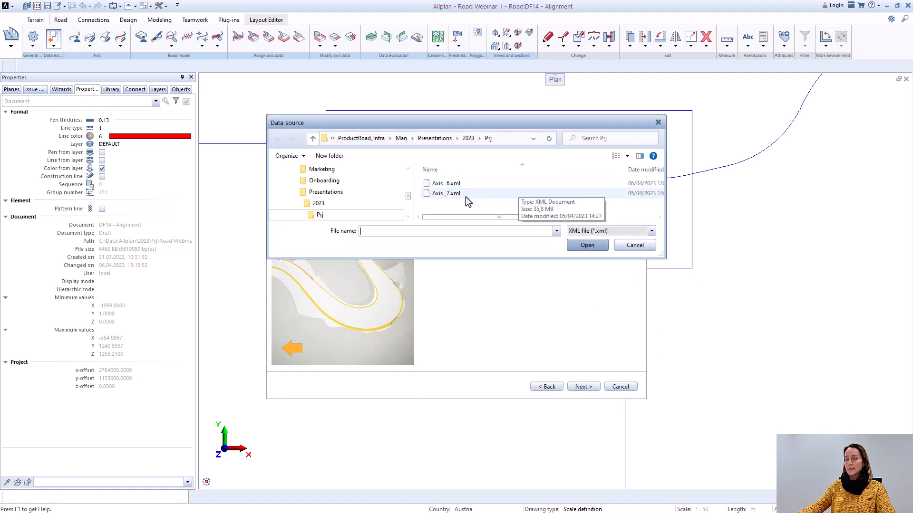
double_click(445, 183)
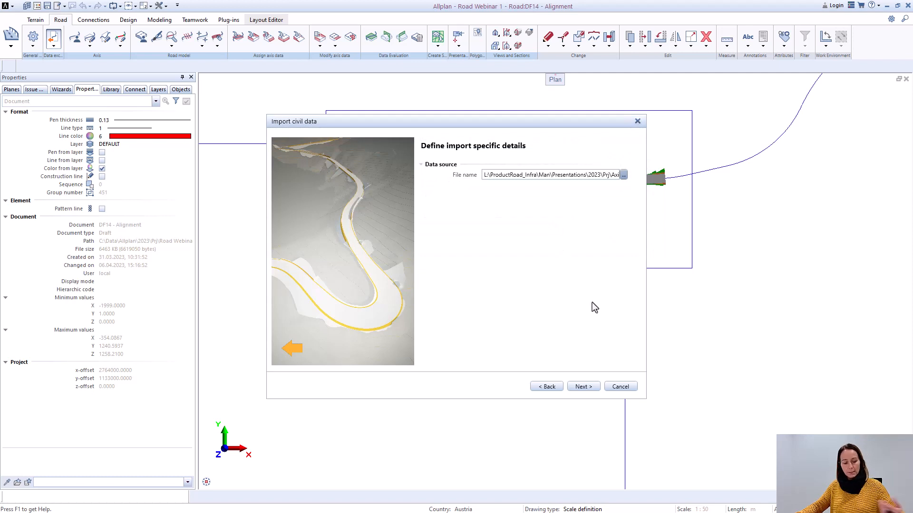
click(585, 386)
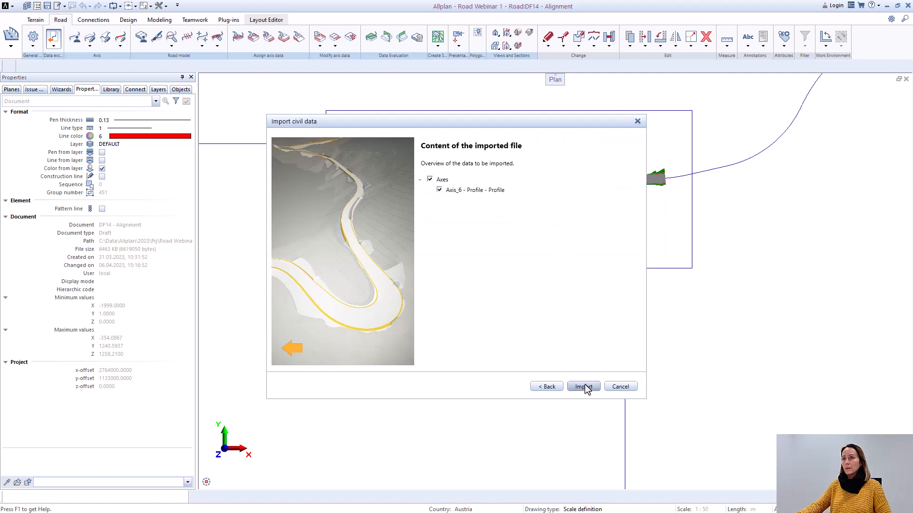
click(584, 387)
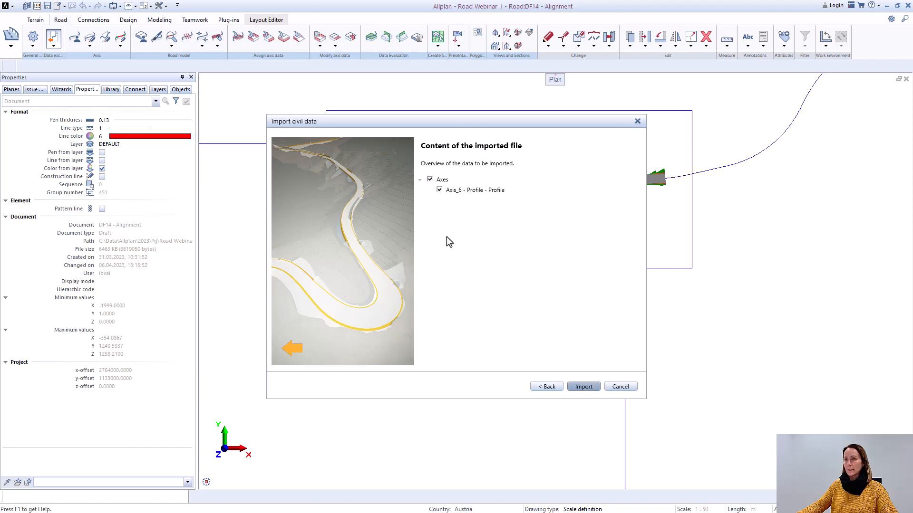
click(583, 387)
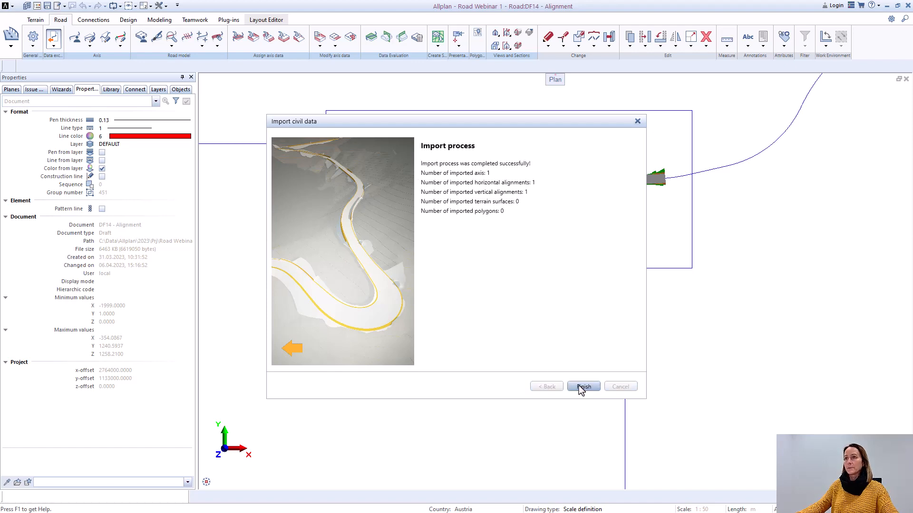
click(587, 388)
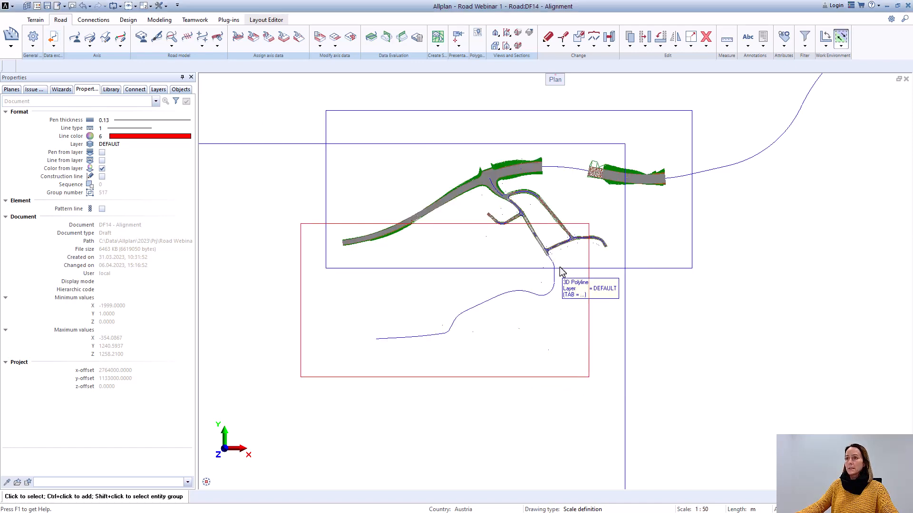
Step: Assign terrain xyz as the surface model of Axis_6 - Profile - Profile in the Axis Manager
scroll(546, 251, up, 3)
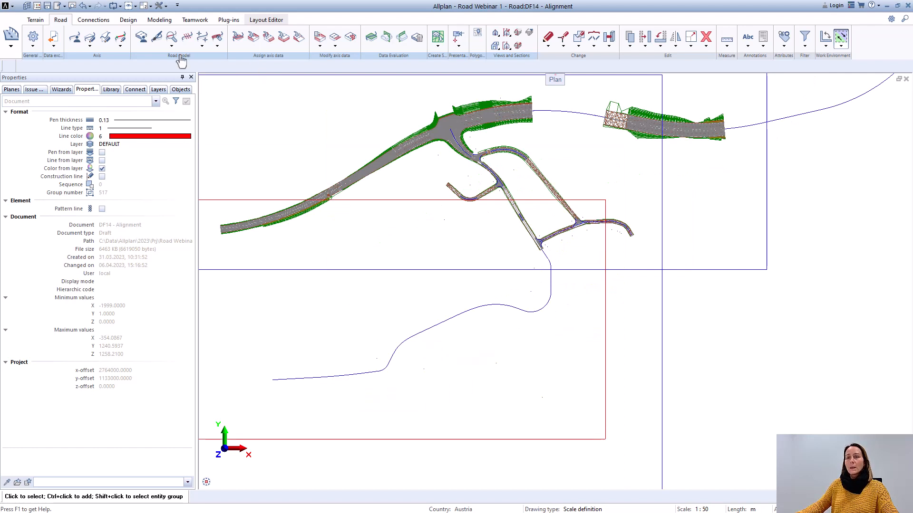
click(74, 36)
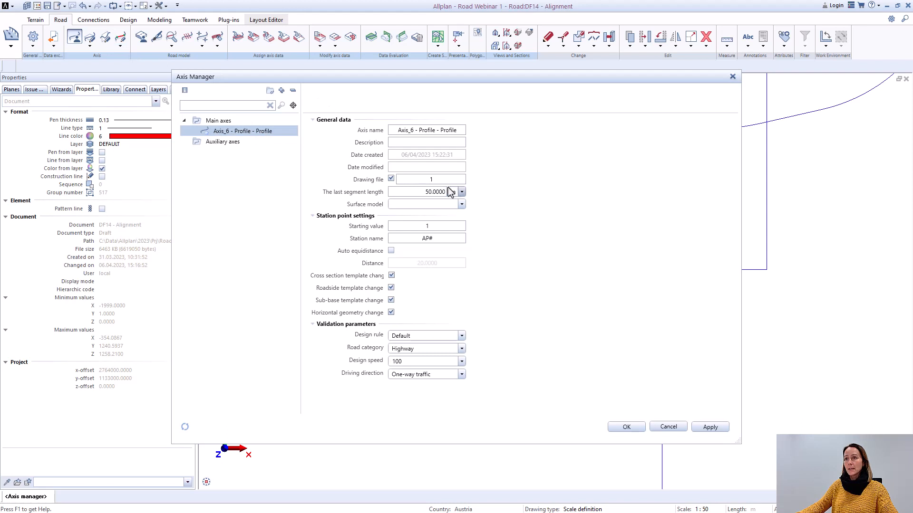
click(461, 206)
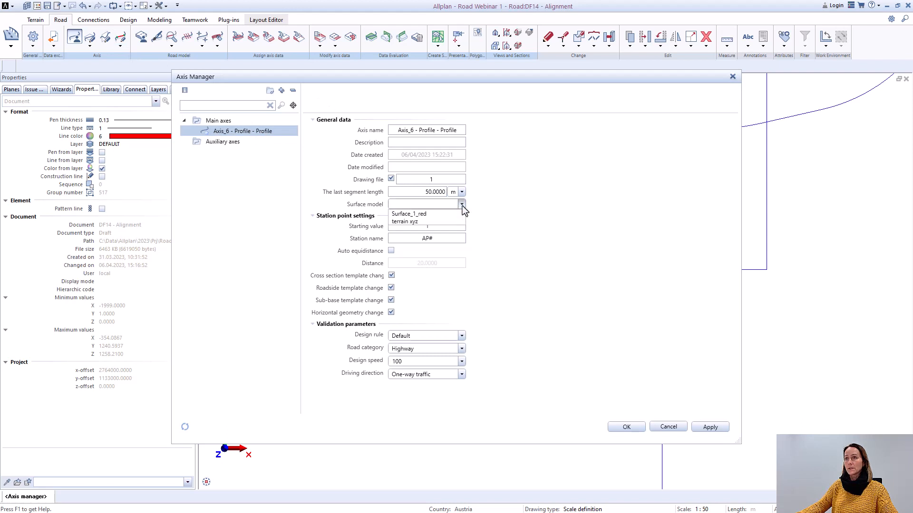
click(415, 222)
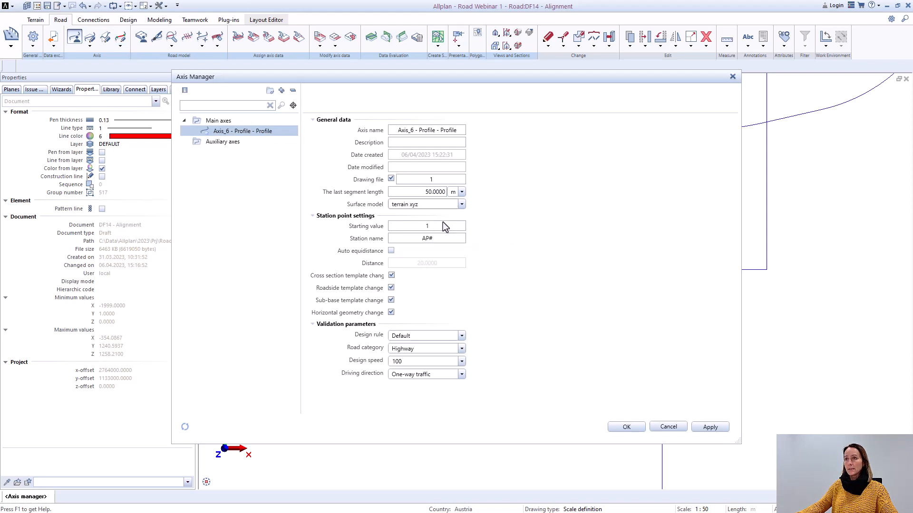
click(627, 426)
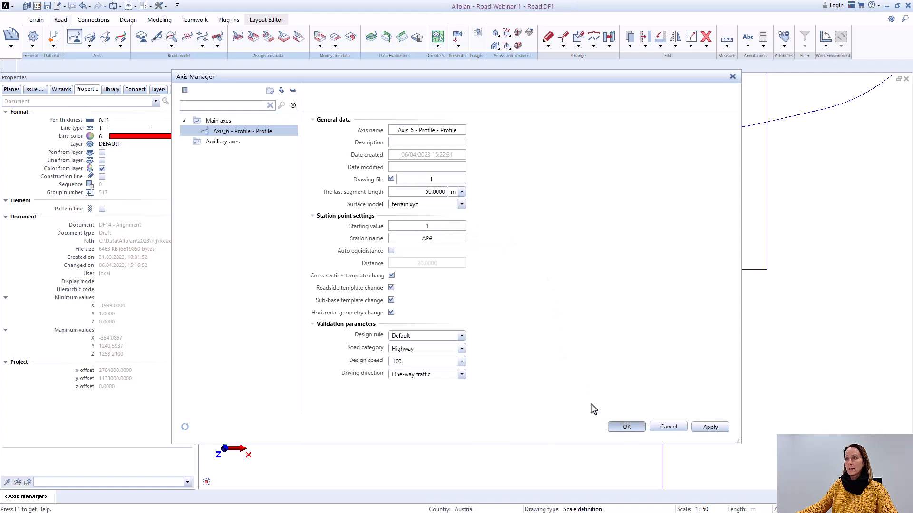
Step: Convert the horizontal alignment of Axis_6 - Profile - Profile from segments to elements and close the conversion
scroll(570, 280, up, 2)
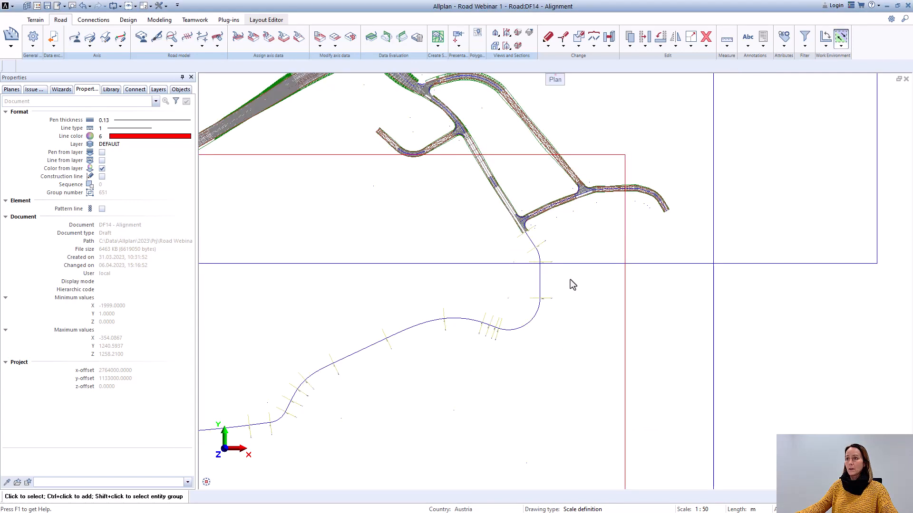
scroll(563, 261, down, 2)
scroll(542, 263, up, 3)
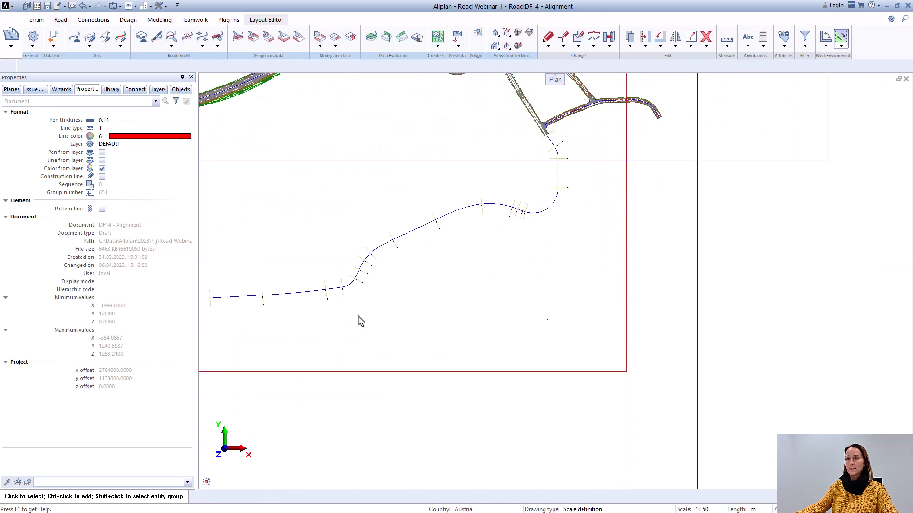
middle_drag(352, 317, 385, 334)
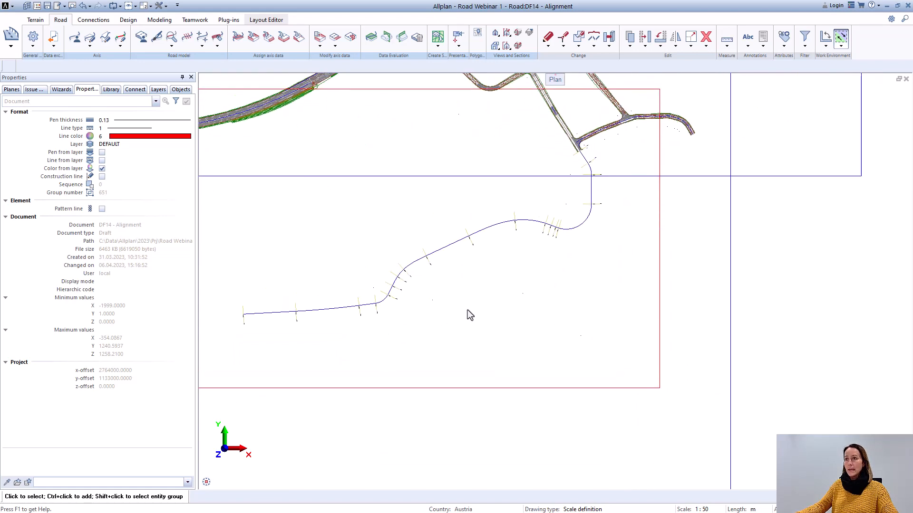
scroll(483, 311, down, 2)
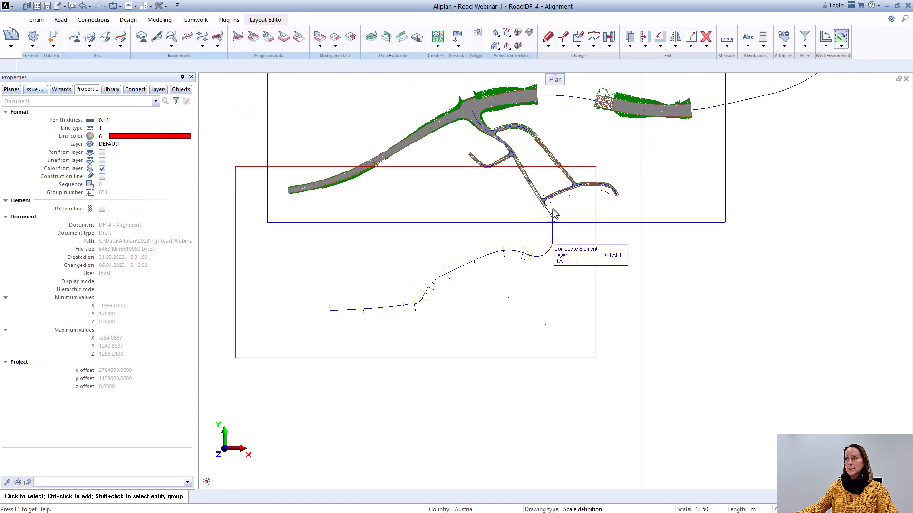
scroll(393, 312, up, 2)
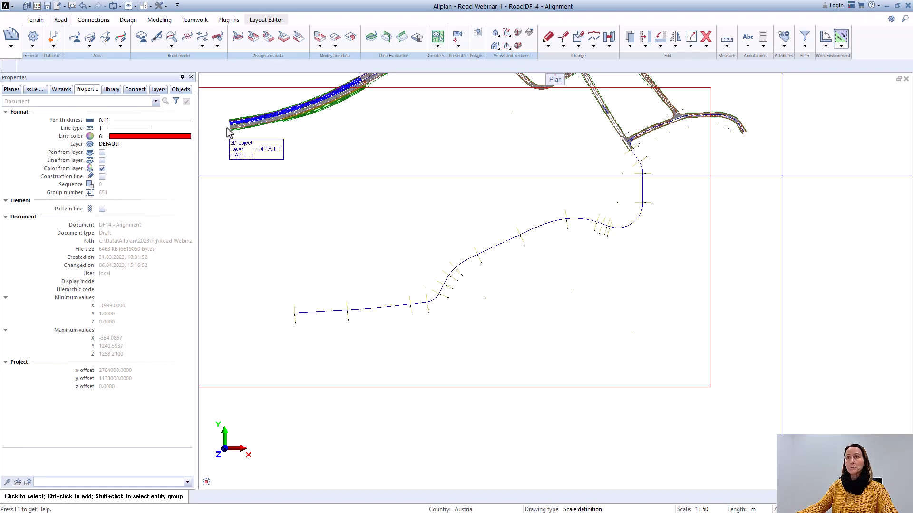
click(122, 46)
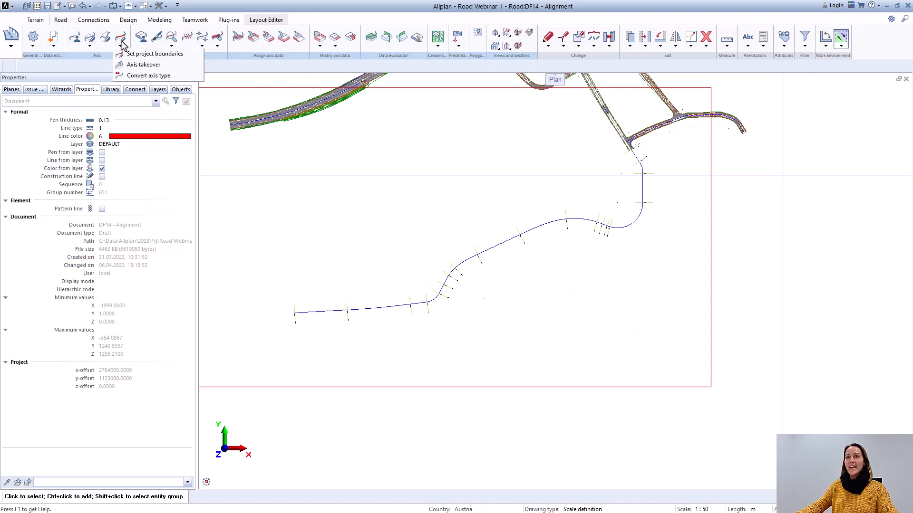
click(133, 77)
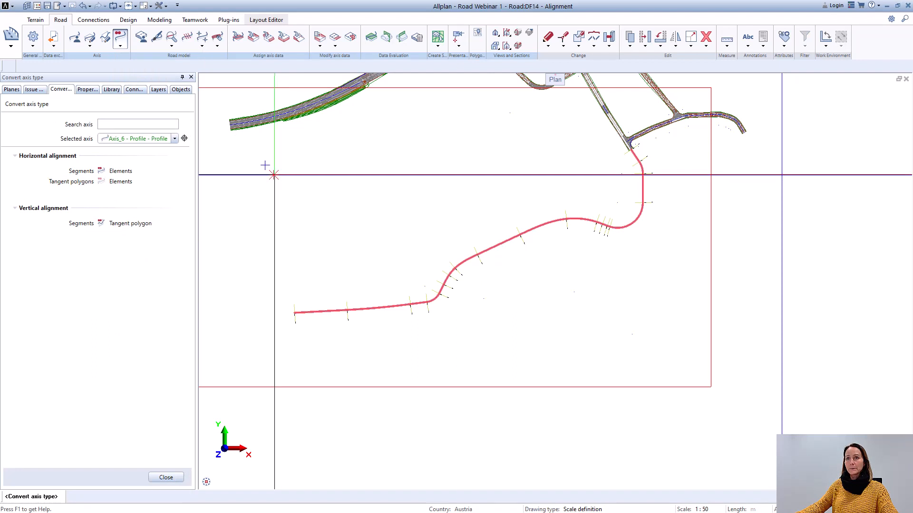
click(174, 139)
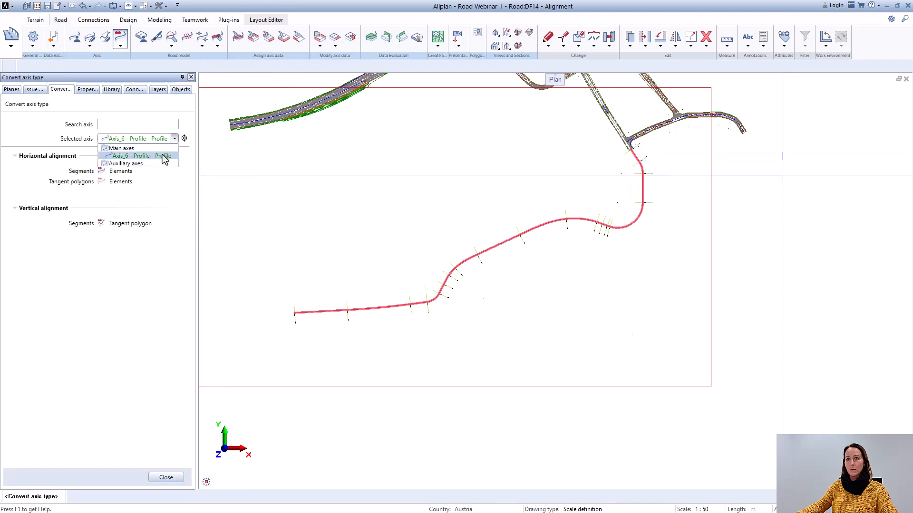
click(163, 157)
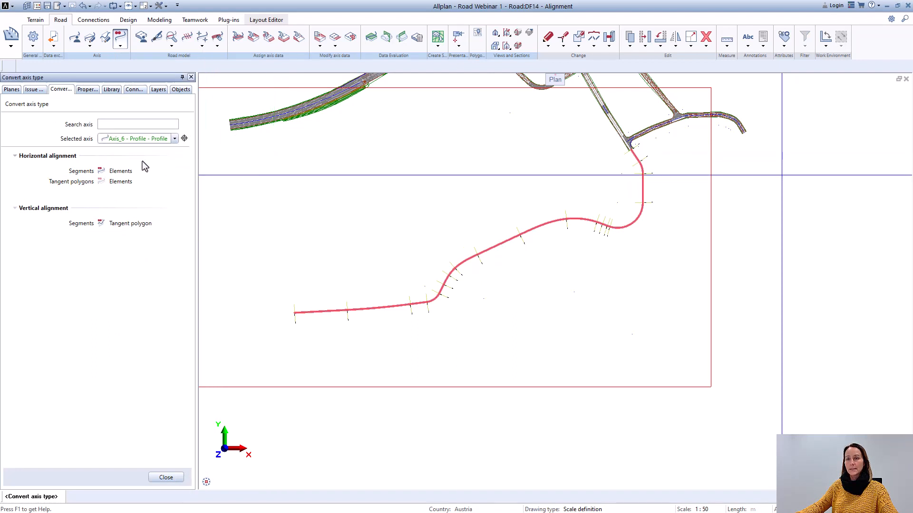
click(101, 171)
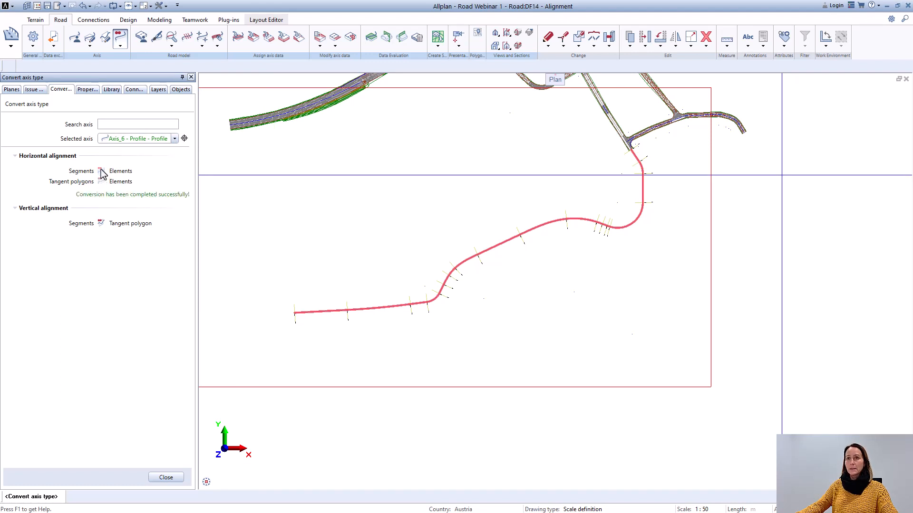
click(168, 478)
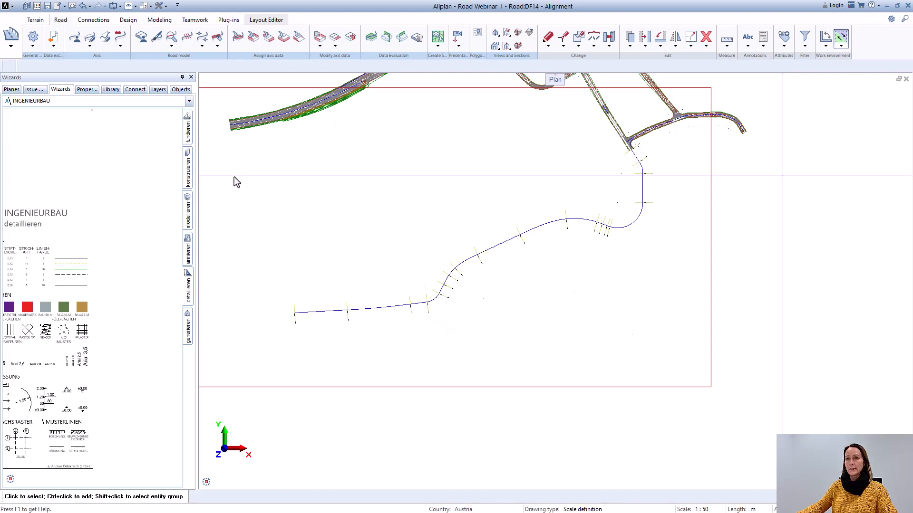
Step: Open Axis_6 - Profile - Profile in the Horizontal editor (elements) and dismiss the log messages window
click(90, 46)
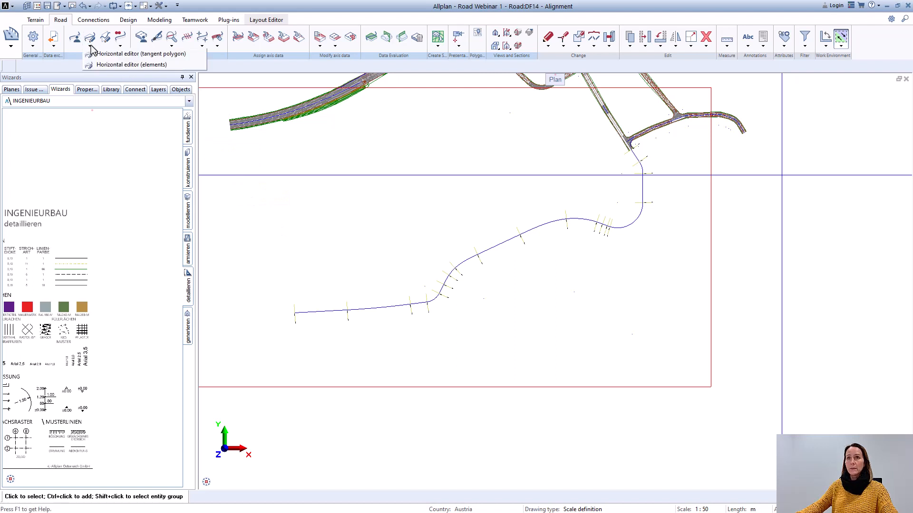
click(105, 65)
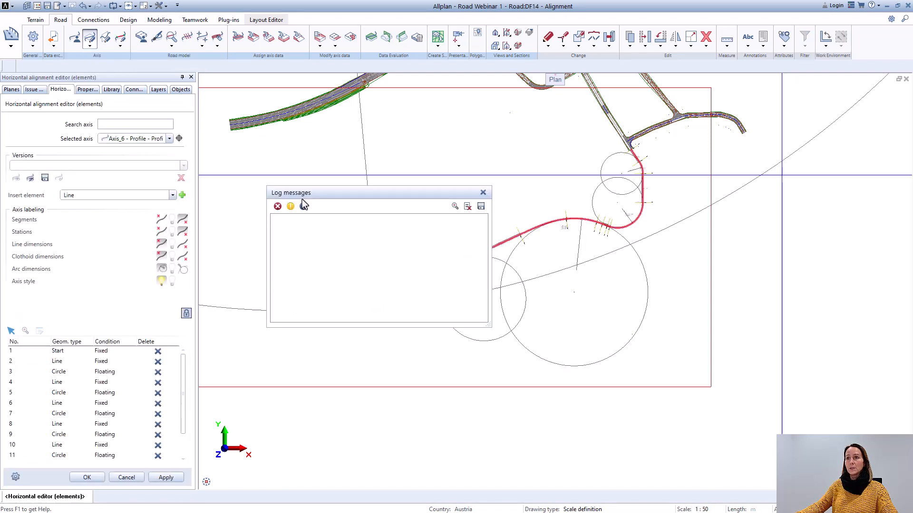
click(483, 192)
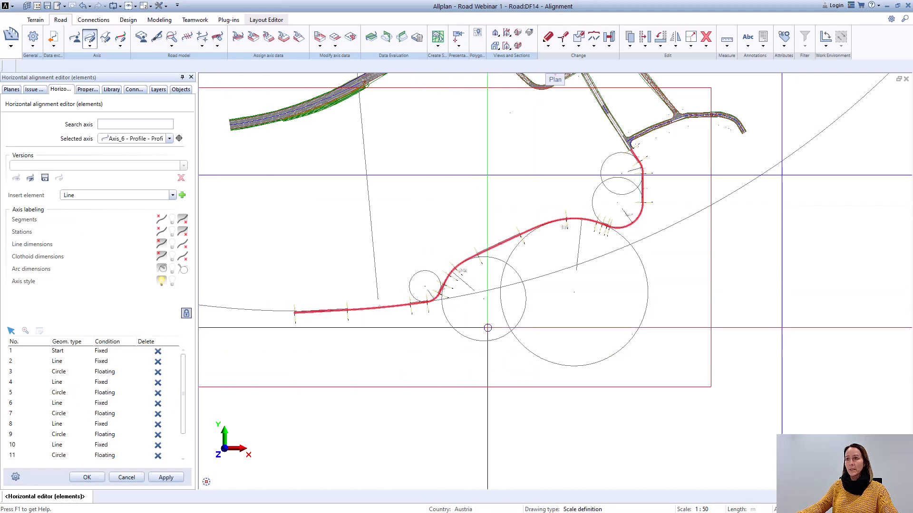
scroll(487, 317, up, 2)
scroll(487, 317, down, 3)
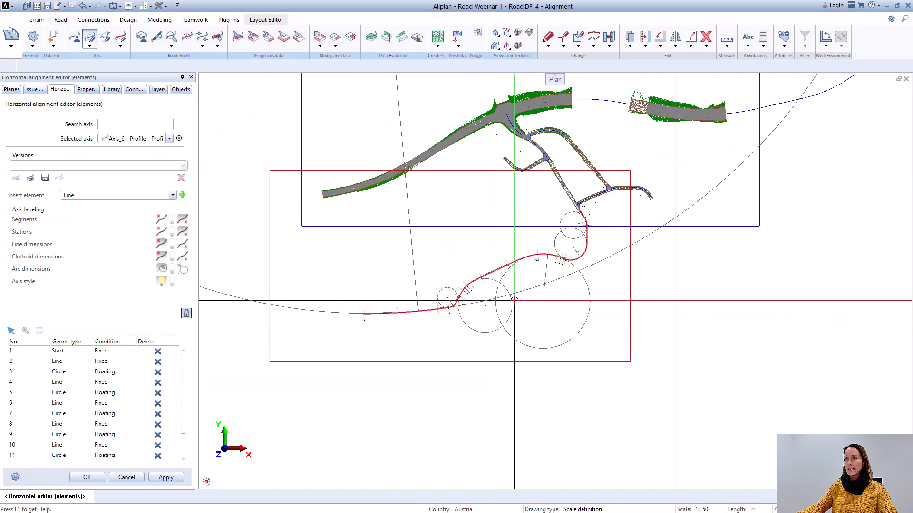
scroll(450, 295, up, 1)
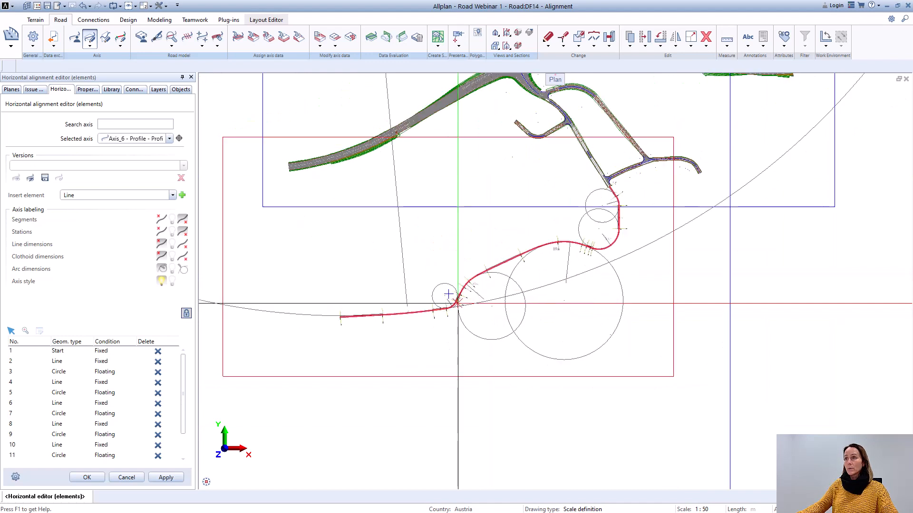
Step: Save the current axis state as a version named Axis_6 - Profile - Profile_1
click(45, 179)
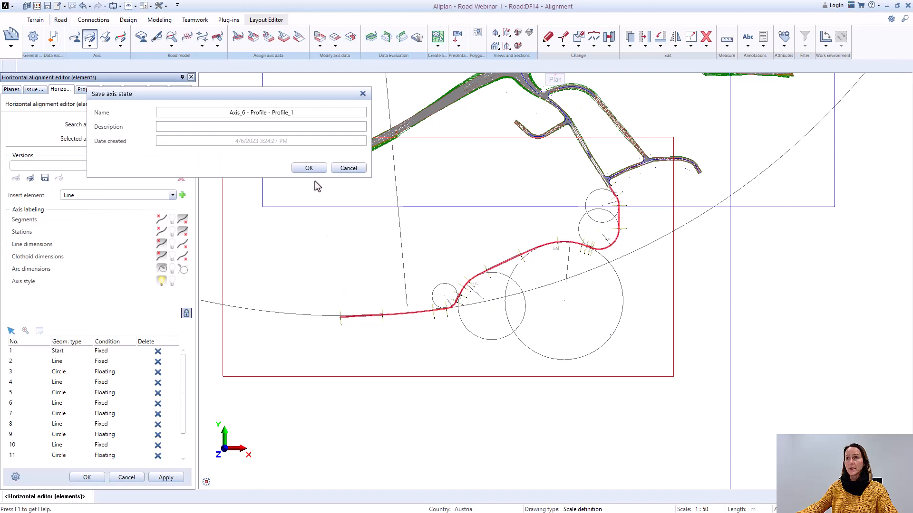
click(309, 168)
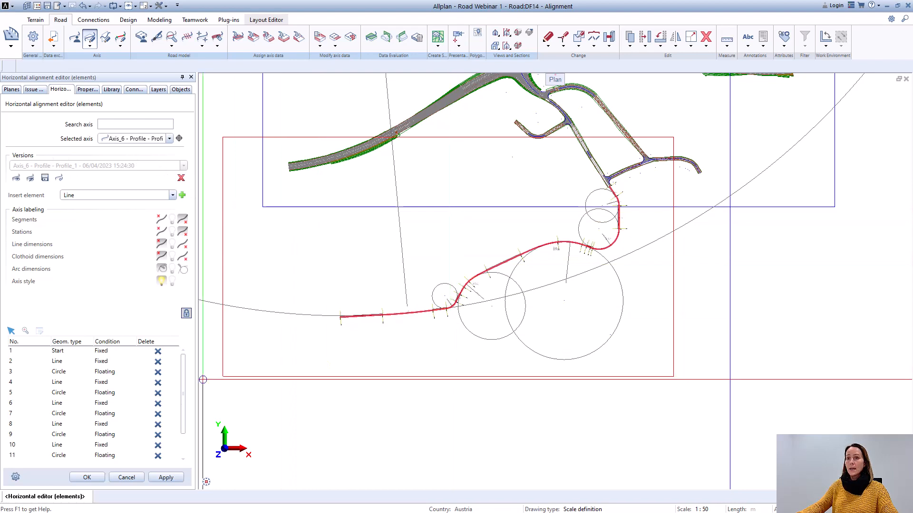
scroll(381, 328, up, 5)
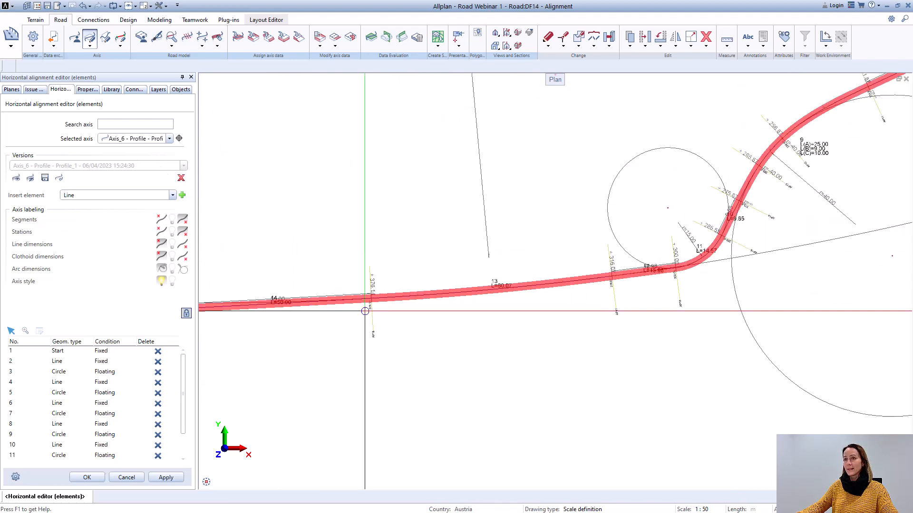
scroll(365, 311, down, 3)
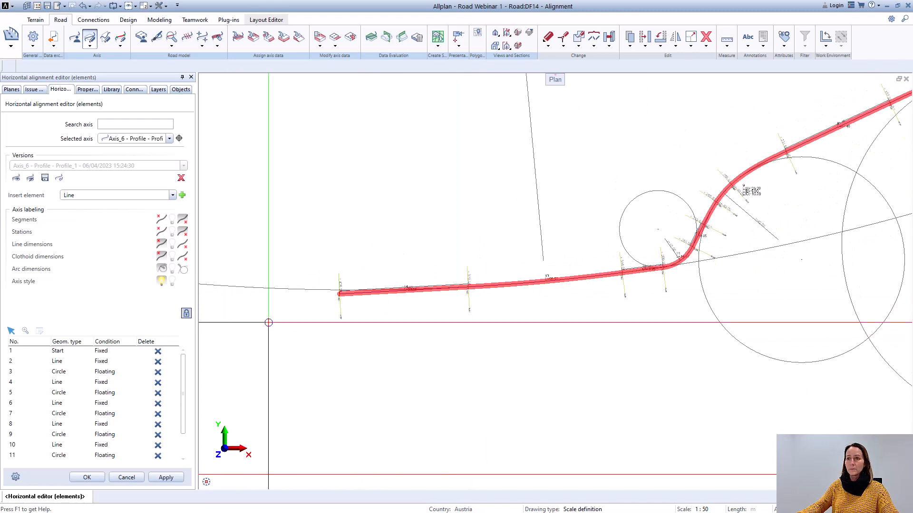
Step: Inspect the element parameters of circle element 3 near the axis start and close them without changes
click(57, 370)
scroll(542, 324, down, 4)
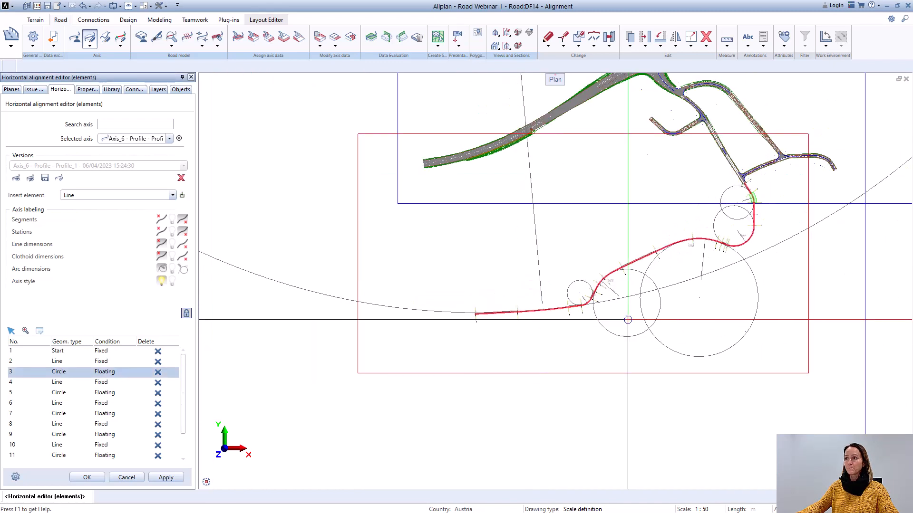
middle_drag(655, 312, 460, 340)
scroll(555, 230, up, 3)
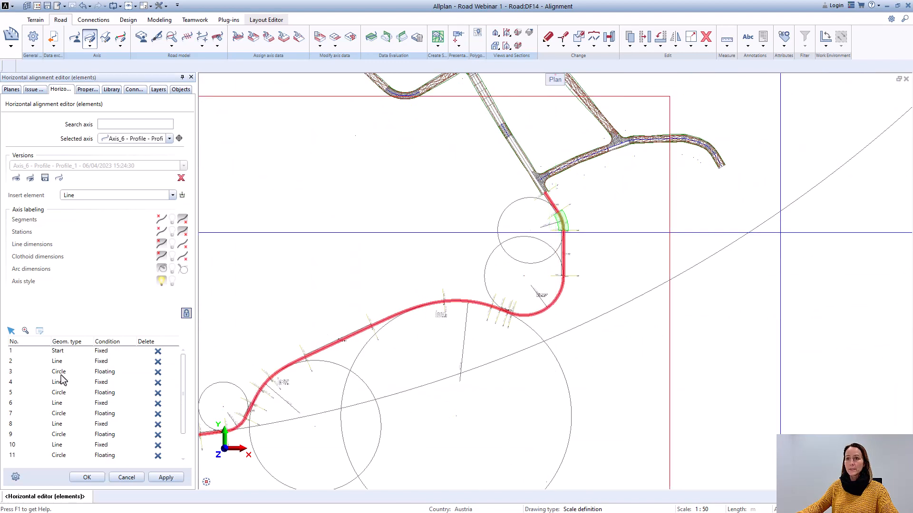
scroll(583, 221, up, 4)
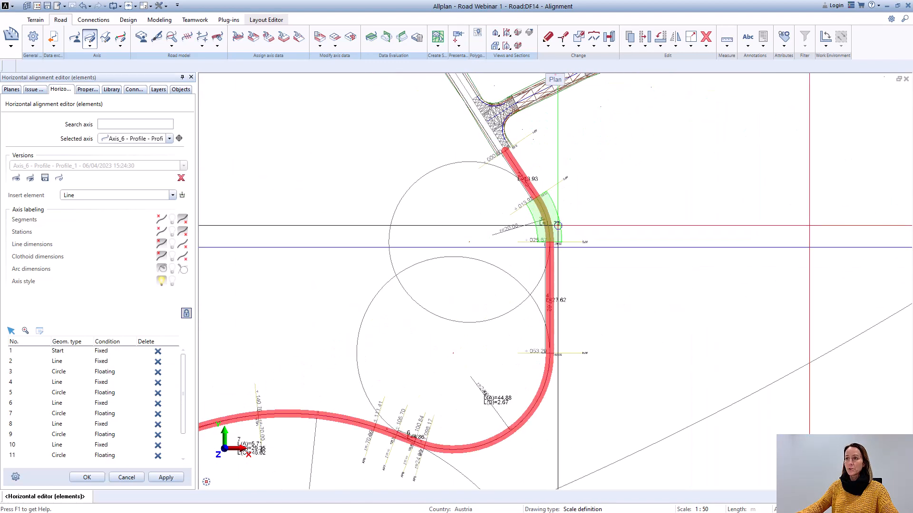
double_click(57, 372)
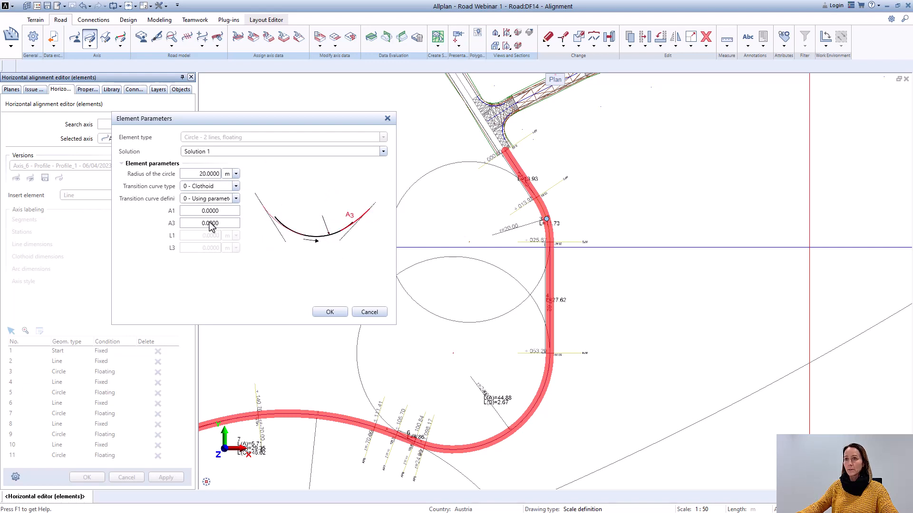
click(369, 312)
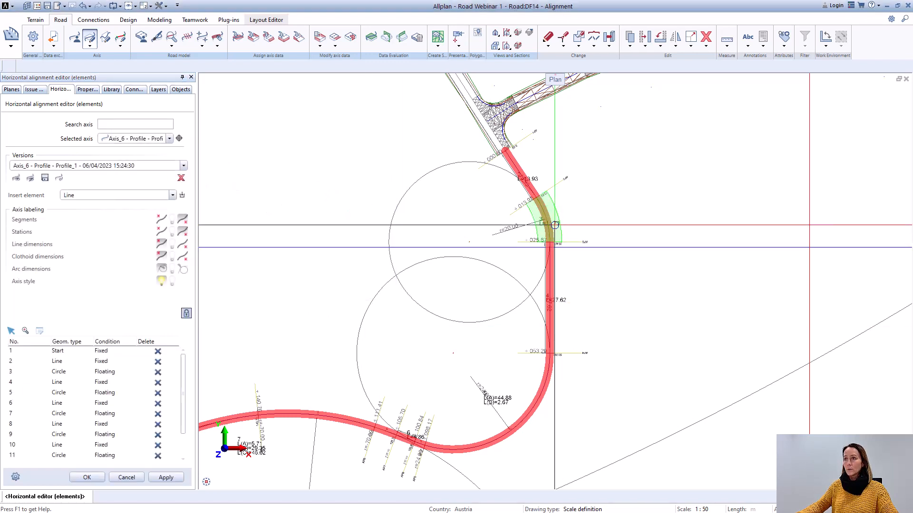
Step: Try moving fixed point 1 of line element 4 to x 2762894.3815, y 1133768.2104, then leave the editor without saving the changes
double_click(57, 383)
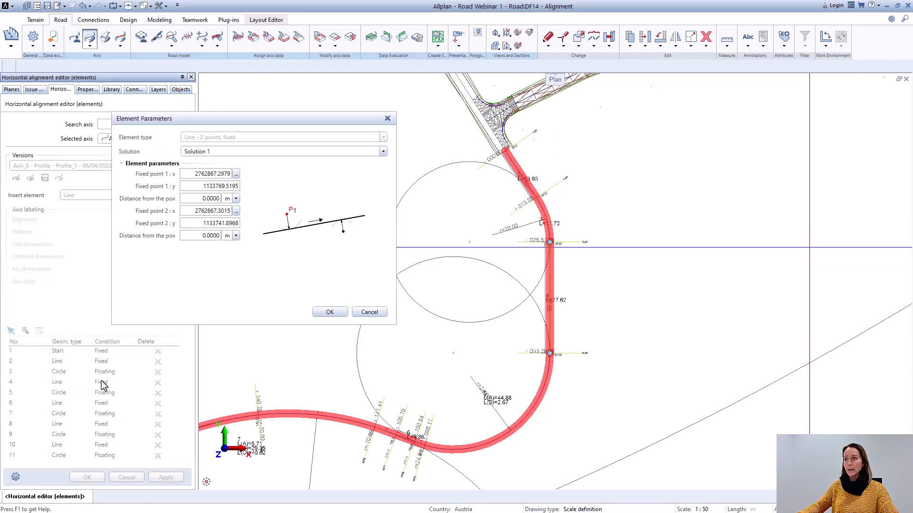
scroll(552, 242, up, 5)
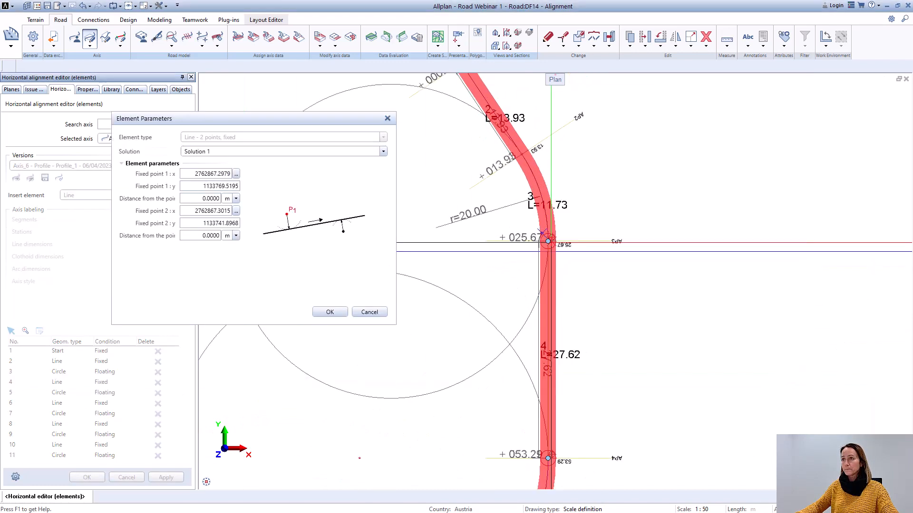
scroll(544, 239, down, 10)
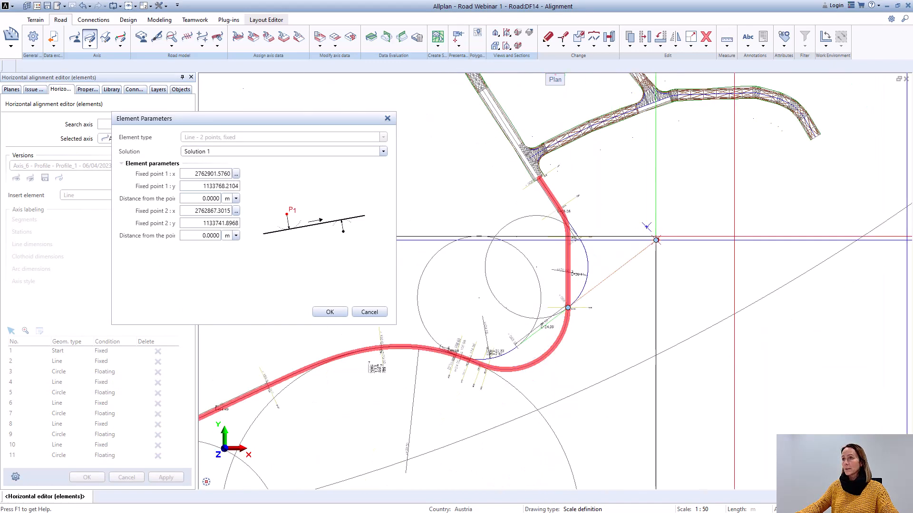
click(637, 240)
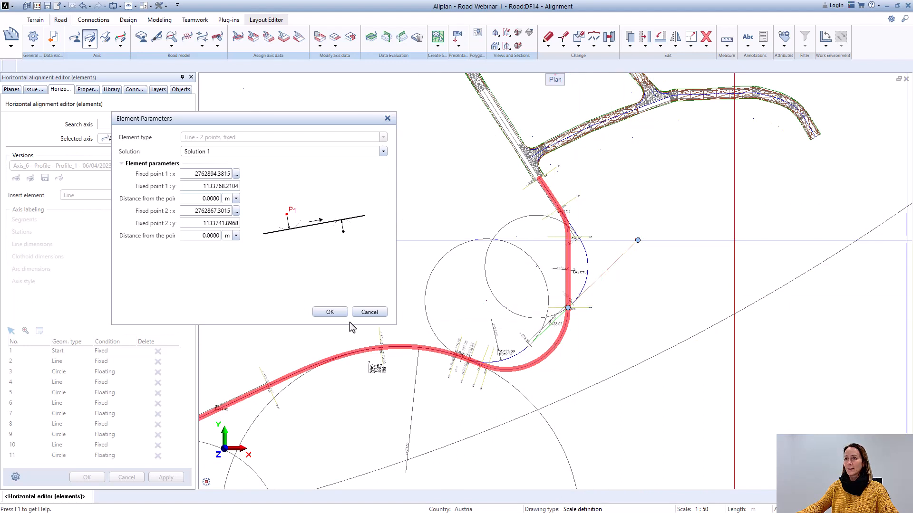
click(330, 312)
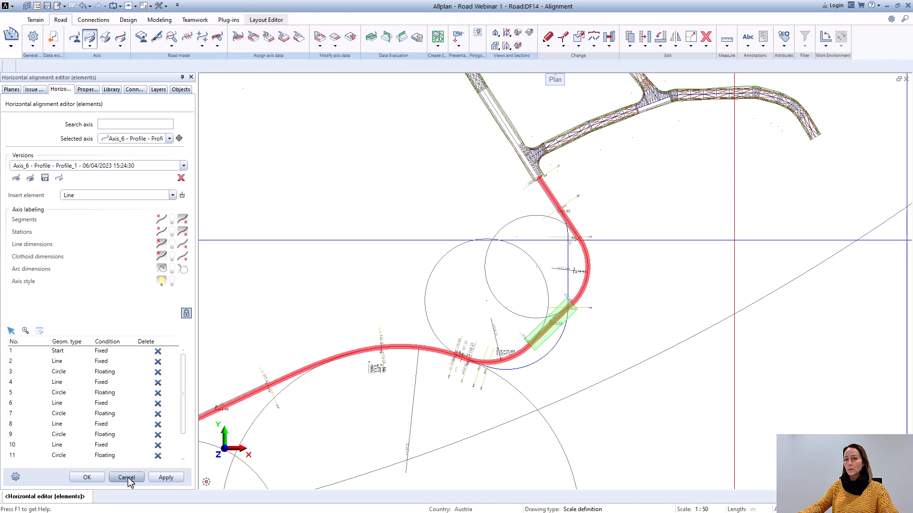
click(126, 478)
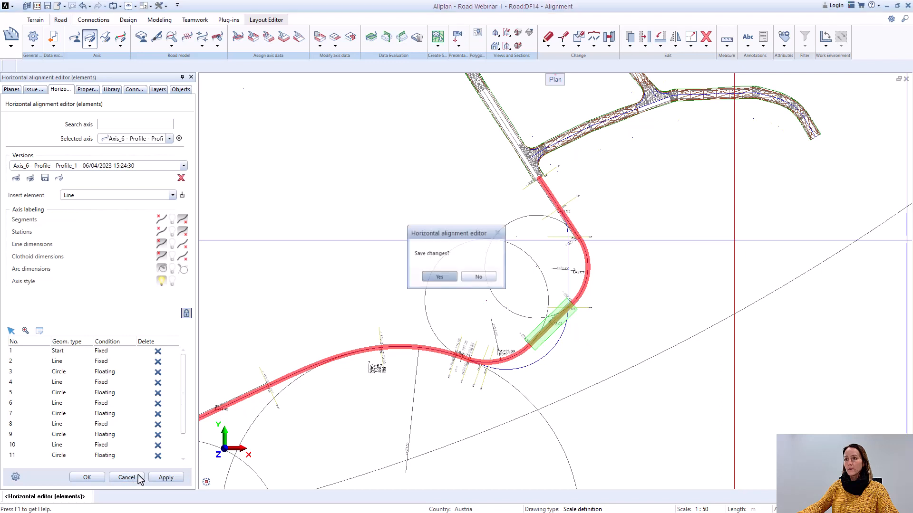
click(475, 278)
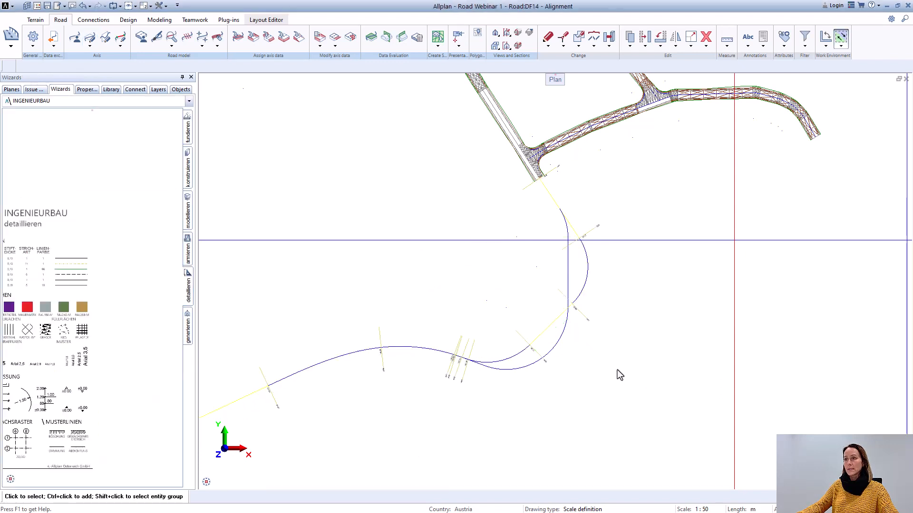
scroll(585, 257, up, 2)
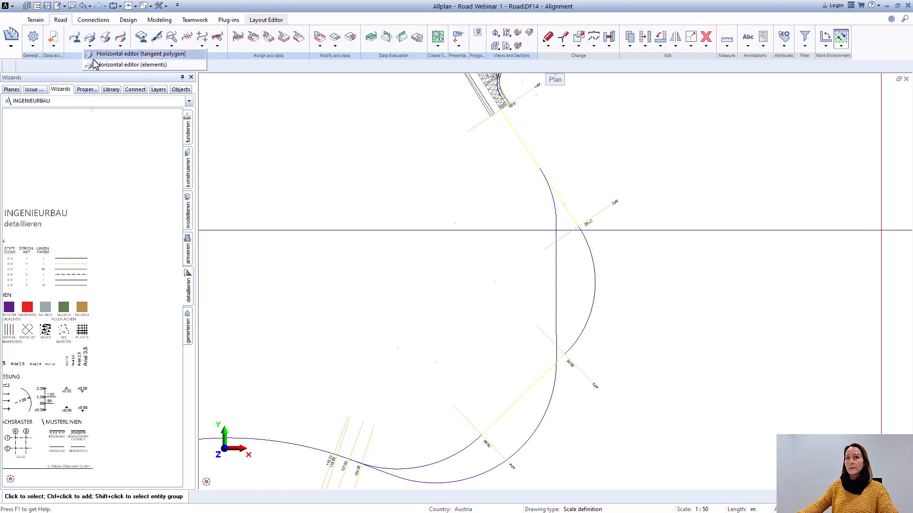
Step: Reopen Axis_6 - Profile - Profile in the horizontal alignment editor and dismiss the log messages window
click(90, 37)
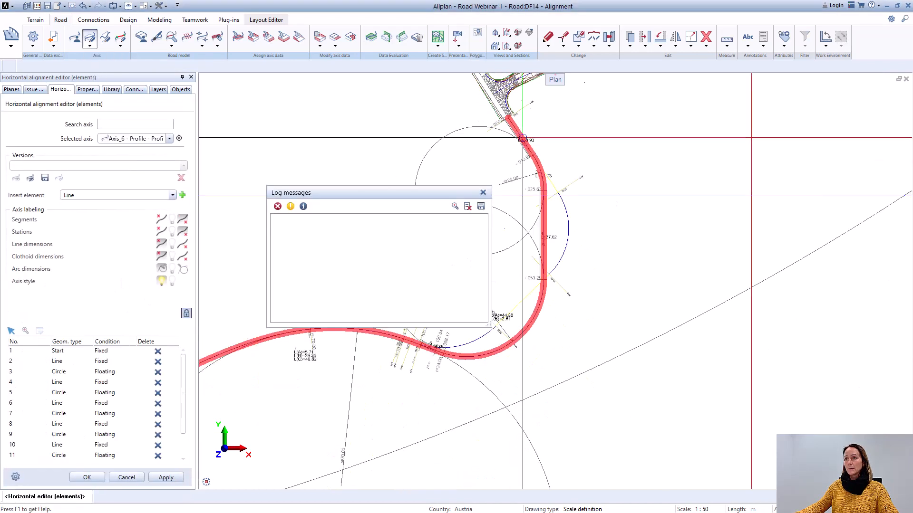
click(483, 192)
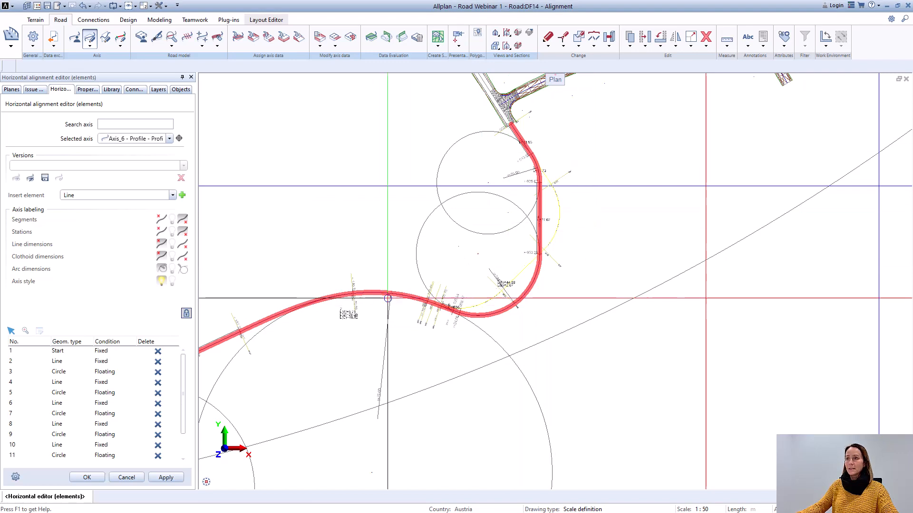
scroll(377, 323, down, 2)
middle_drag(377, 324, 462, 304)
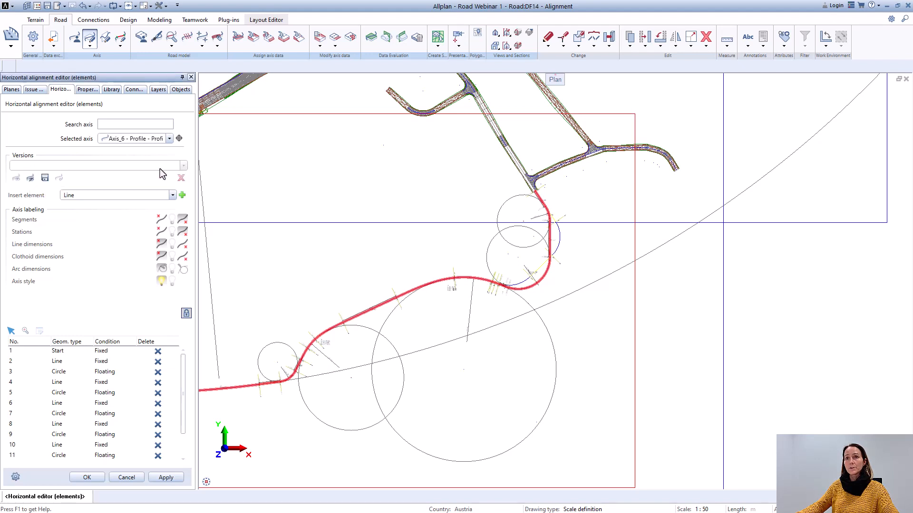
Step: Save the axis state as version Axis_6 - Profile - Profile_1 and confirm the horizontal editor with the version preview switched on
click(45, 178)
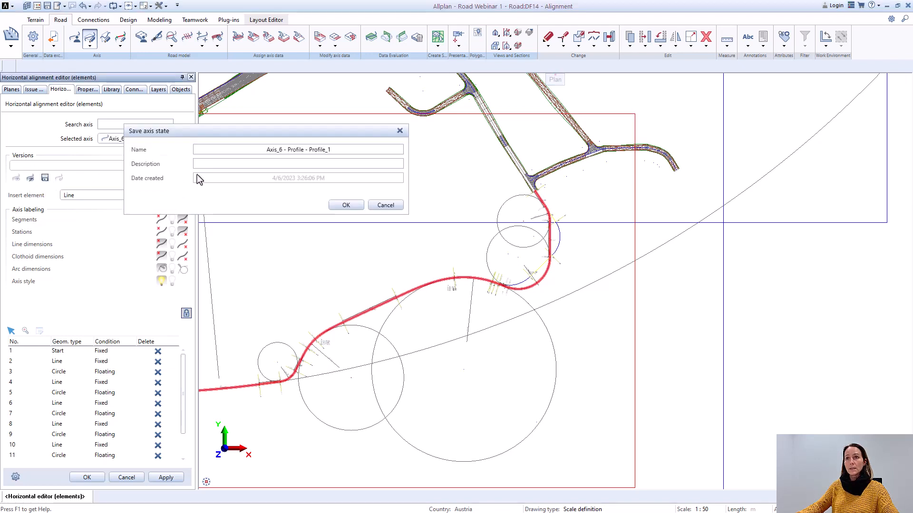
click(346, 206)
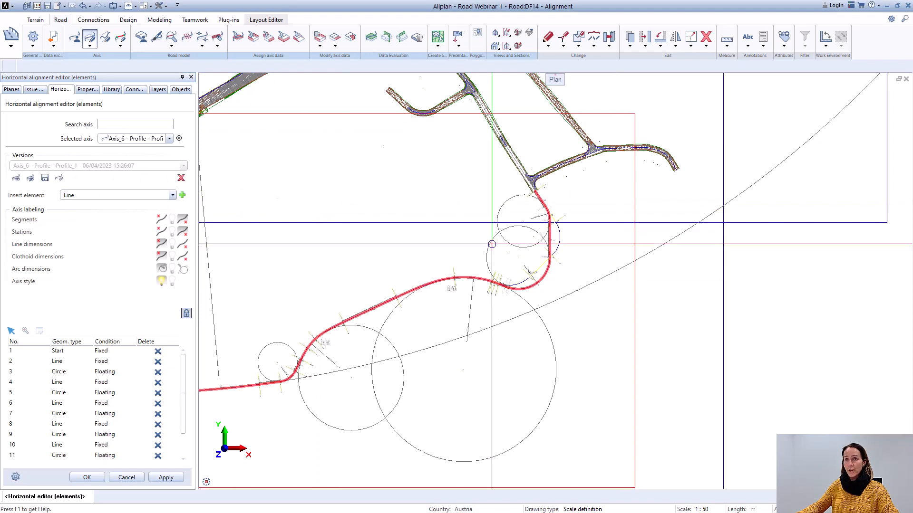
click(18, 180)
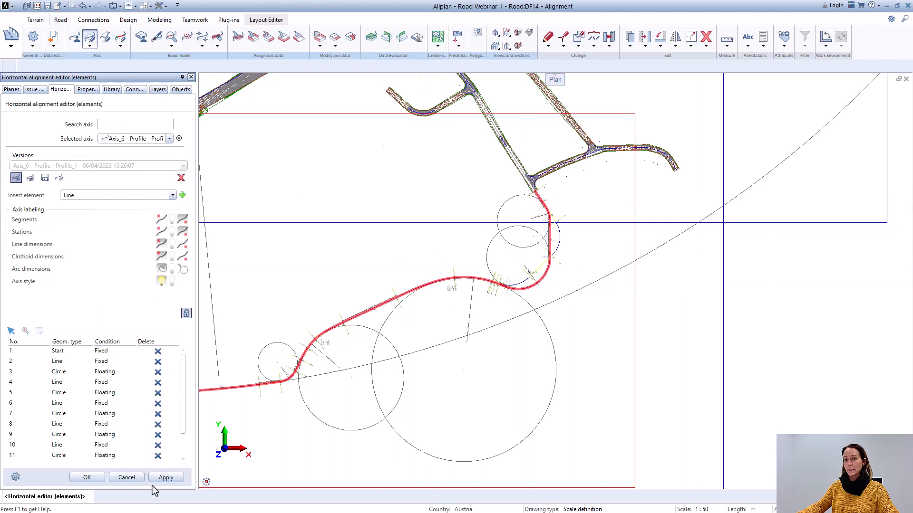
click(94, 478)
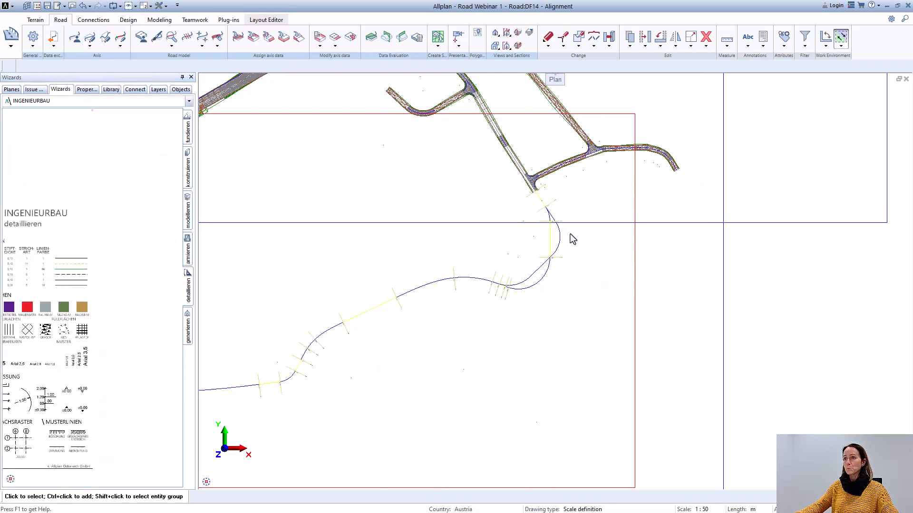
Step: Refresh the drawing of Axis_6 - Profile - Profile through the Axis Manager and confirm
scroll(562, 255, up, 3)
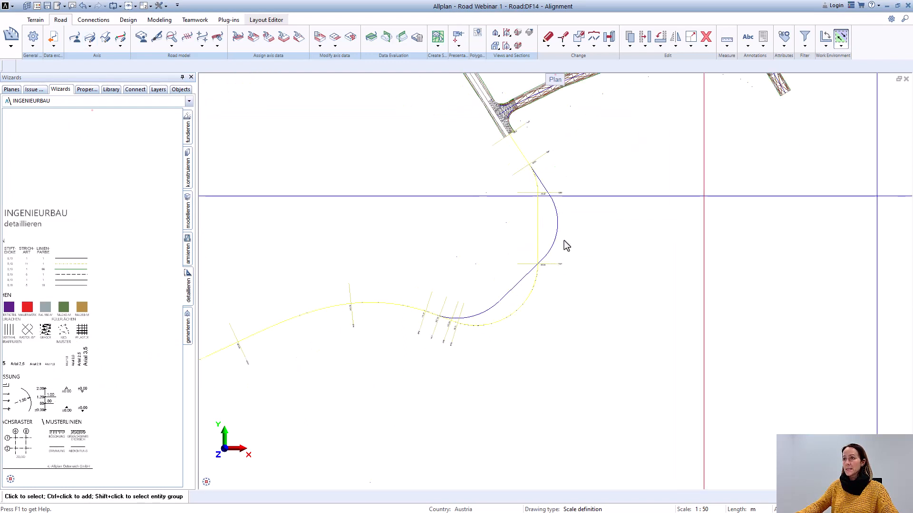
click(540, 263)
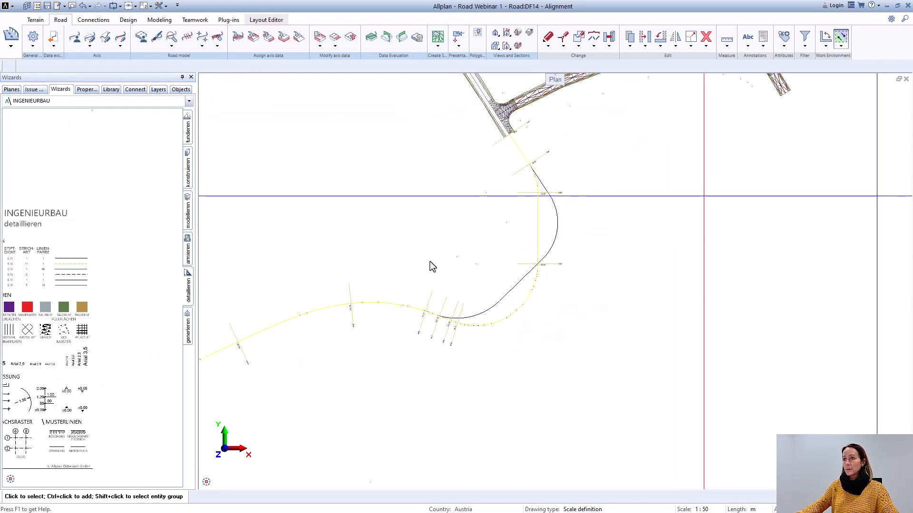
click(75, 38)
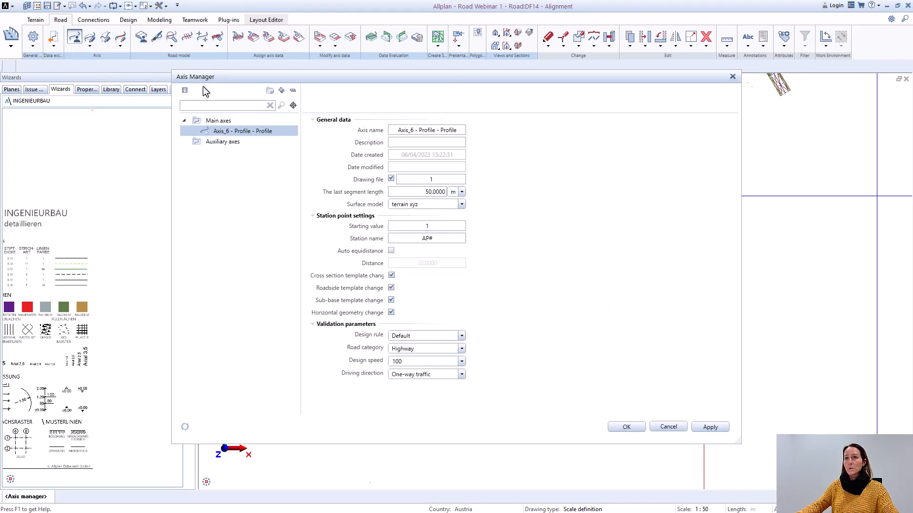
click(184, 429)
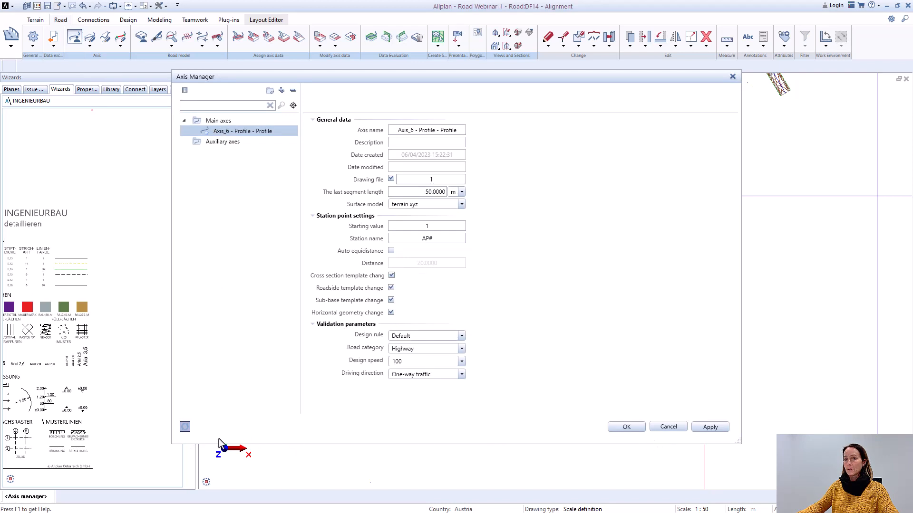
click(627, 426)
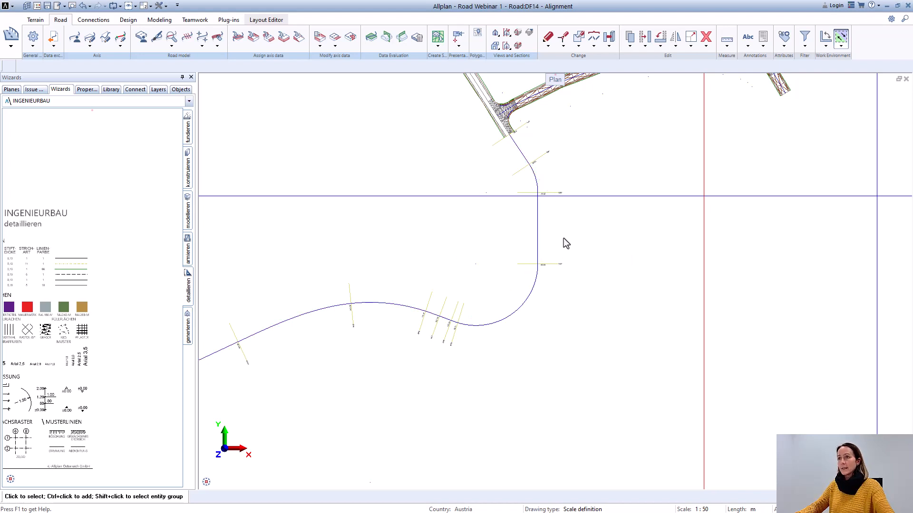
scroll(567, 249, down, 2)
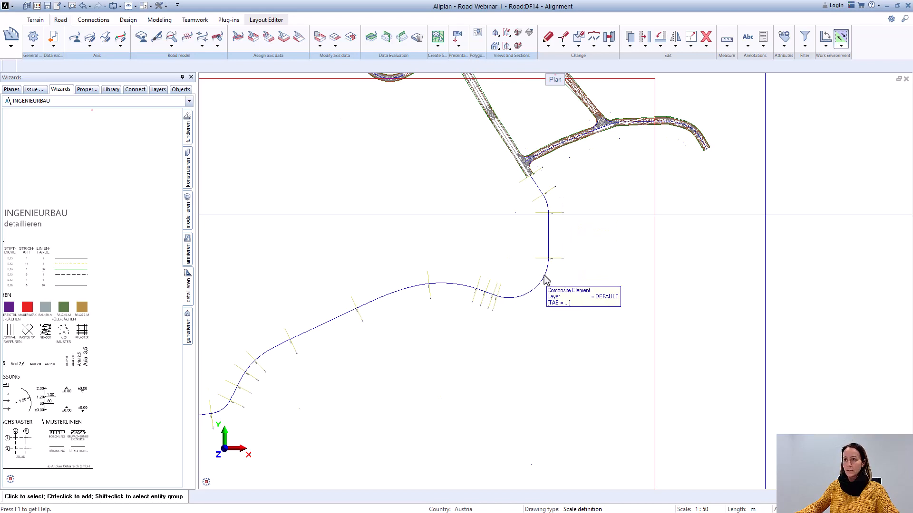
scroll(547, 285, down, 2)
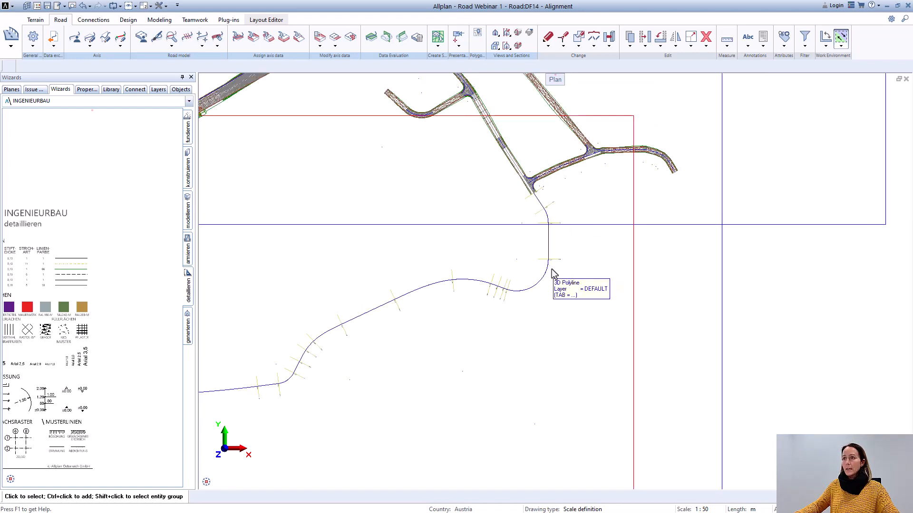
scroll(549, 293, up, 1)
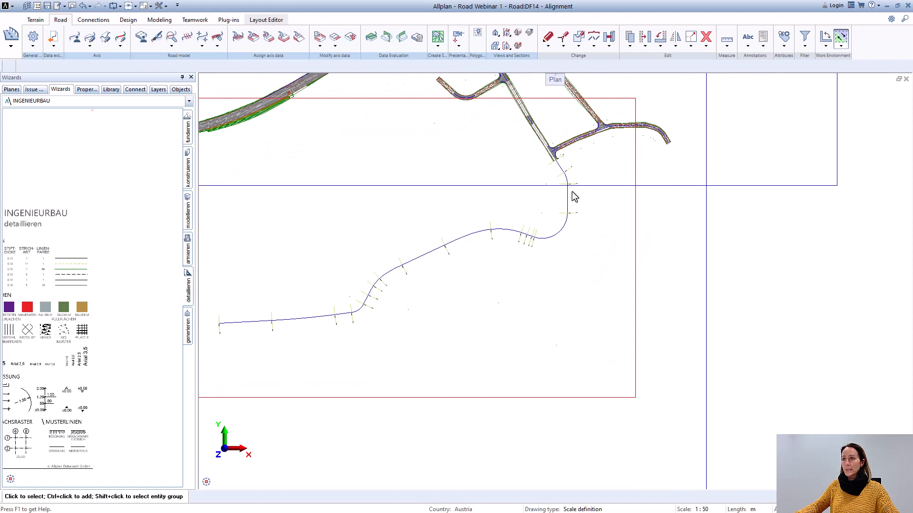
scroll(343, 332, down, 1)
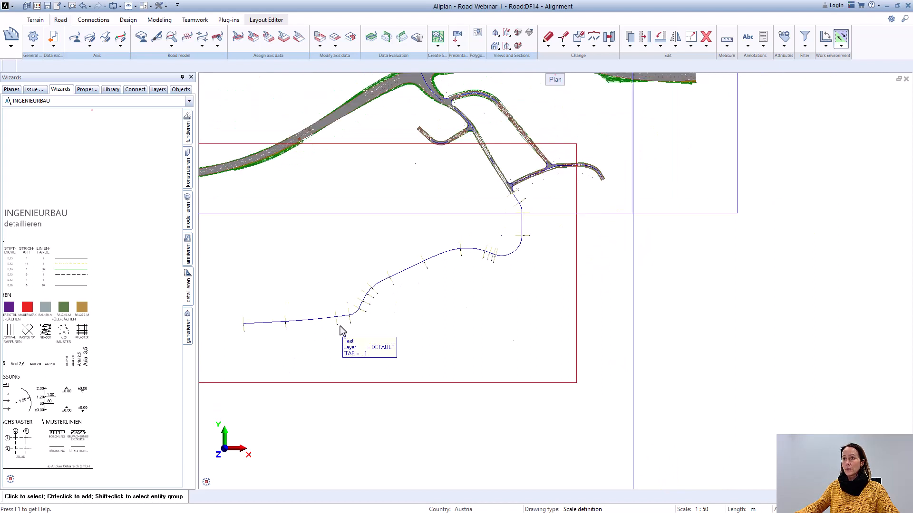
middle_drag(343, 333, 420, 319)
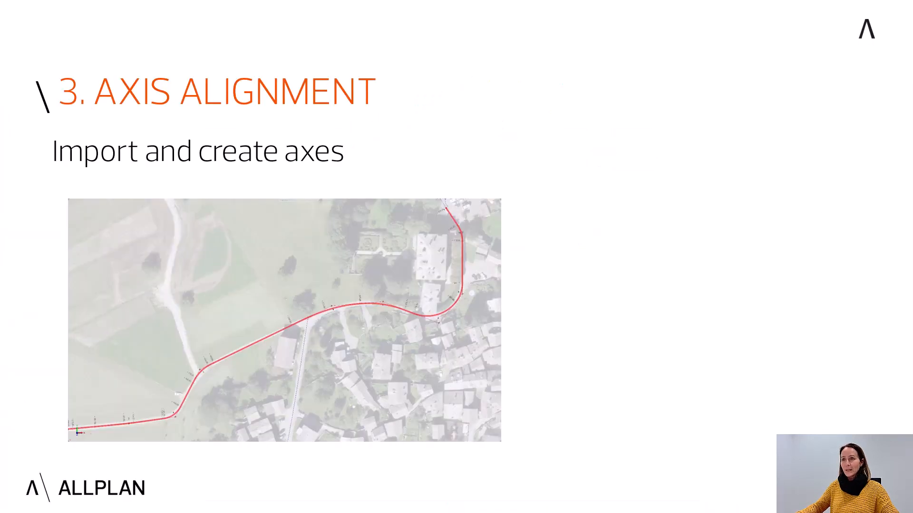
click(600, 301)
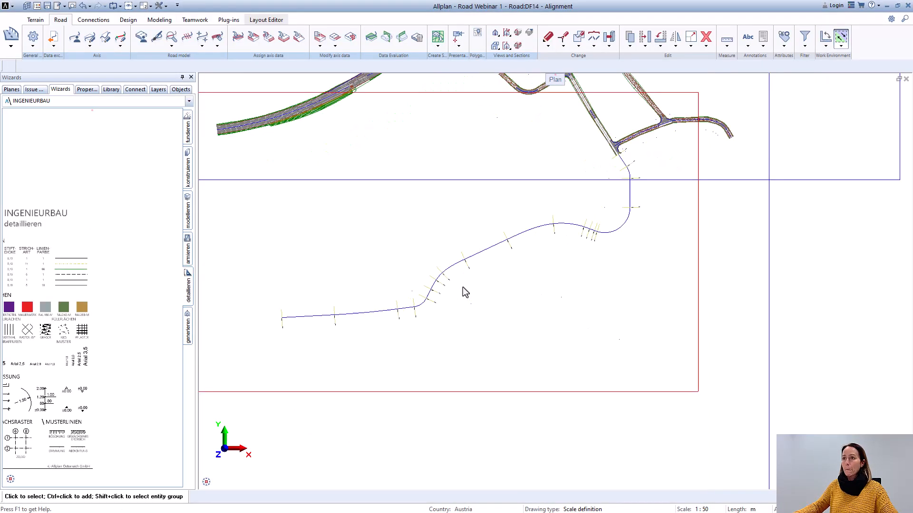
Step: Open the Road Project Manager and add the favorite configuration to the land requirement templates
scroll(464, 288, up, 1)
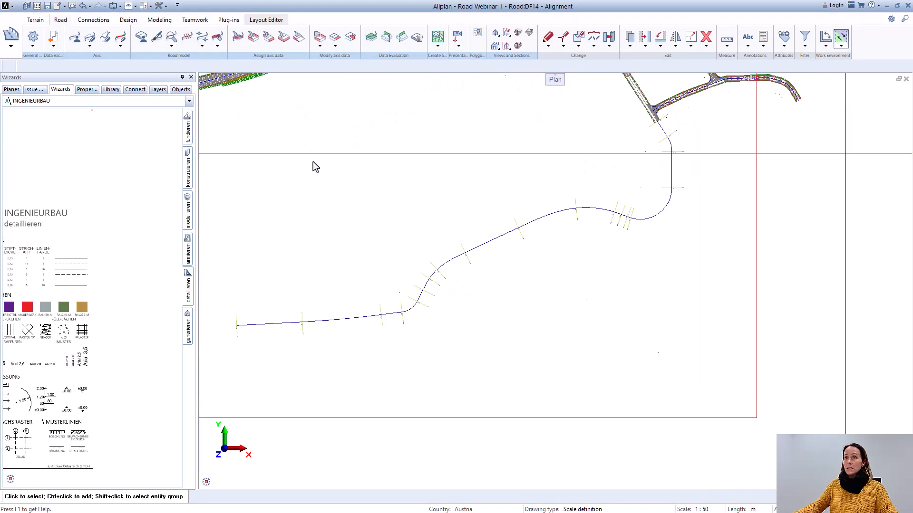
click(141, 38)
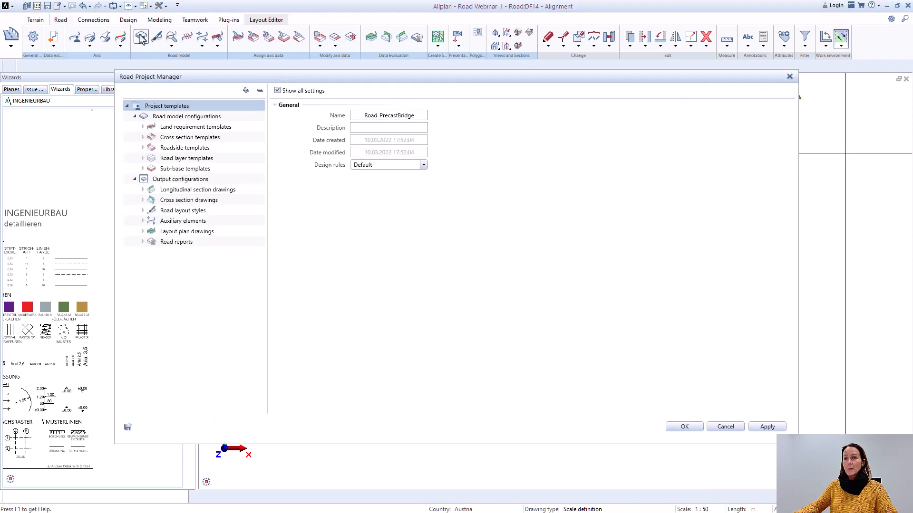
double_click(186, 127)
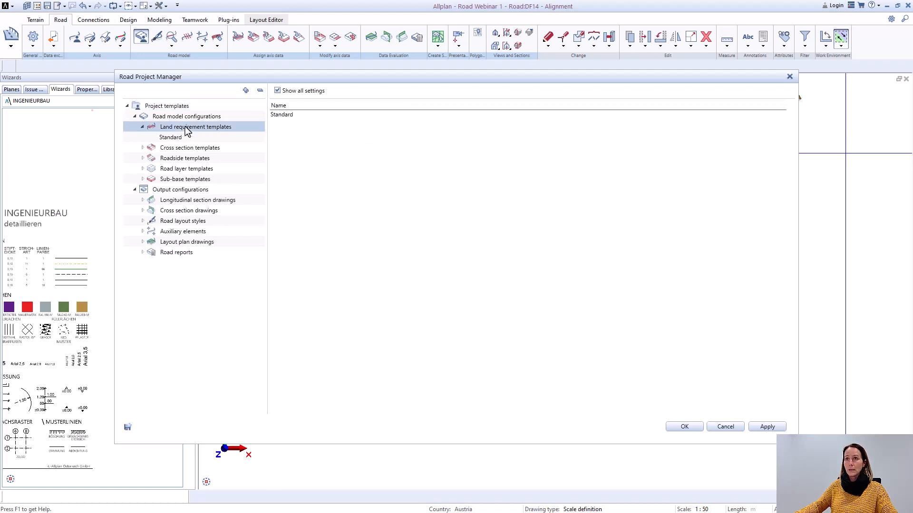
right_click(192, 128)
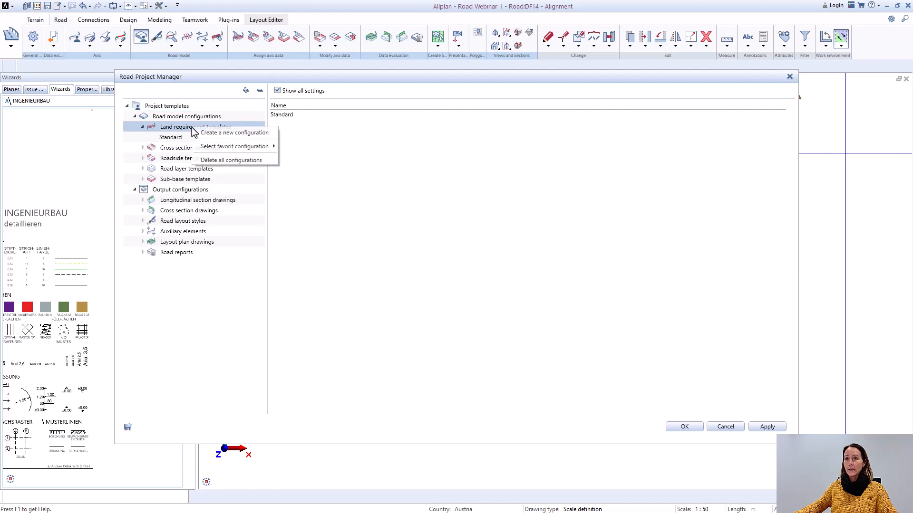
mouse_move(234, 147)
click(306, 147)
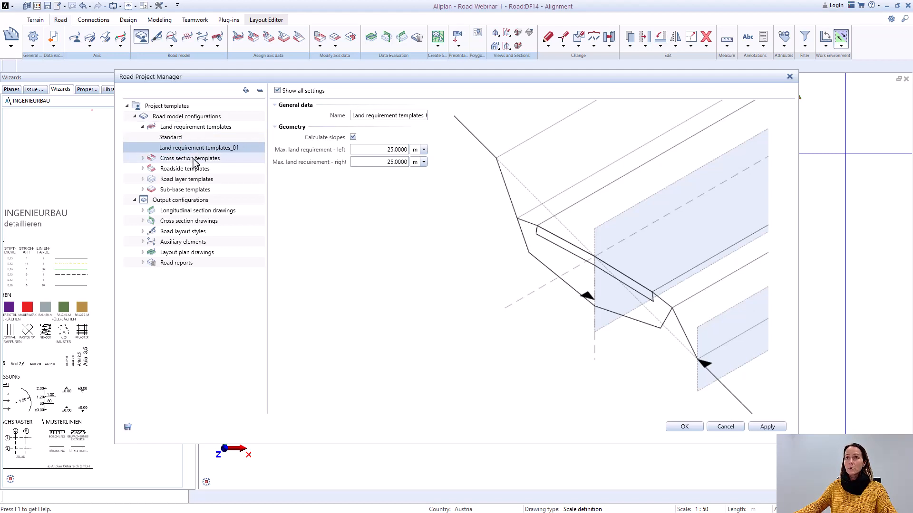
Step: Add the favorite configuration Cross section templates01_road to the cross section templates
click(193, 159)
right_click(193, 160)
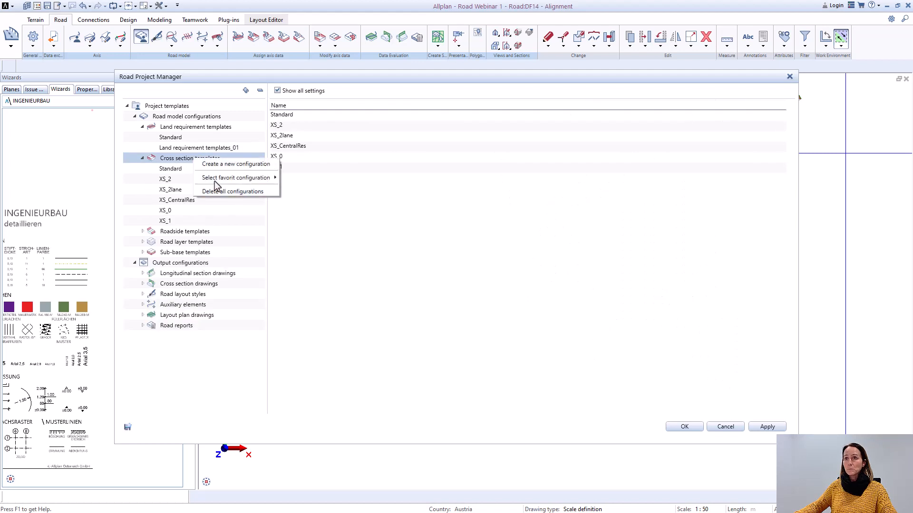
mouse_move(215, 178)
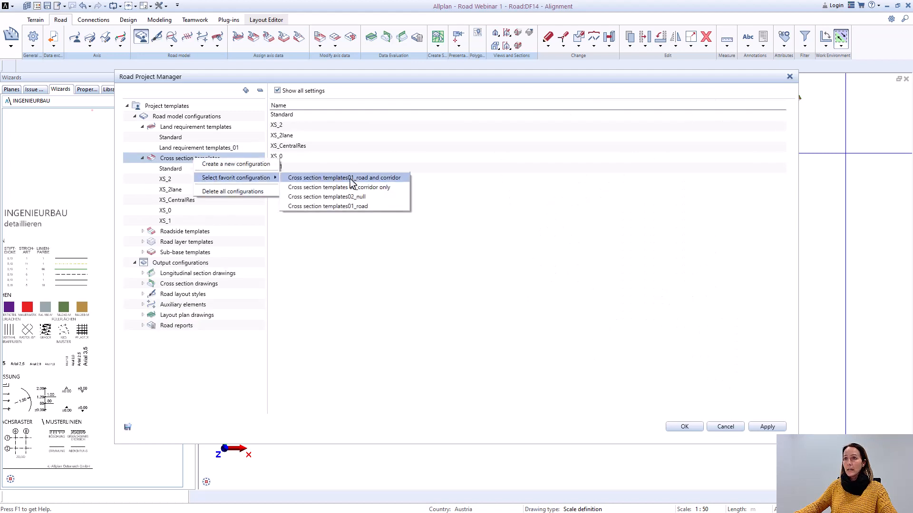
click(358, 208)
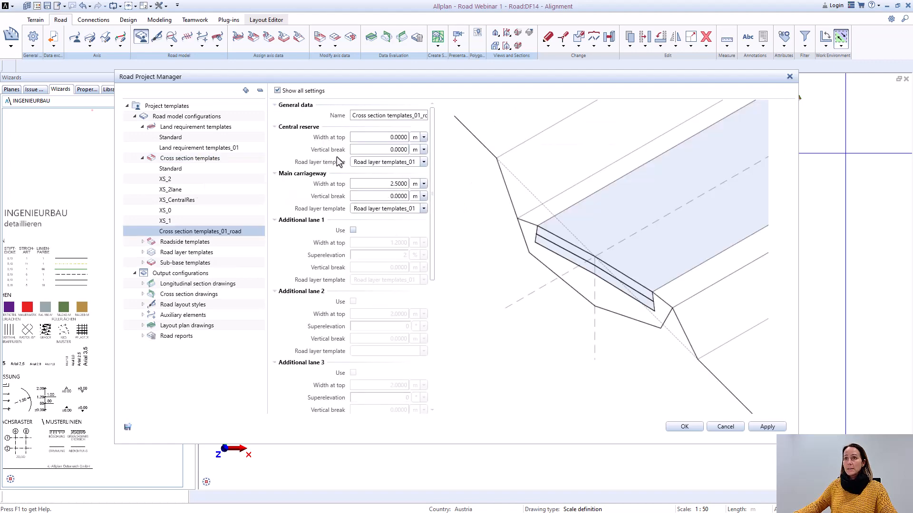
Step: Set the central reserve's road layer template to Road layer templates_01 in the new cross section template
click(424, 163)
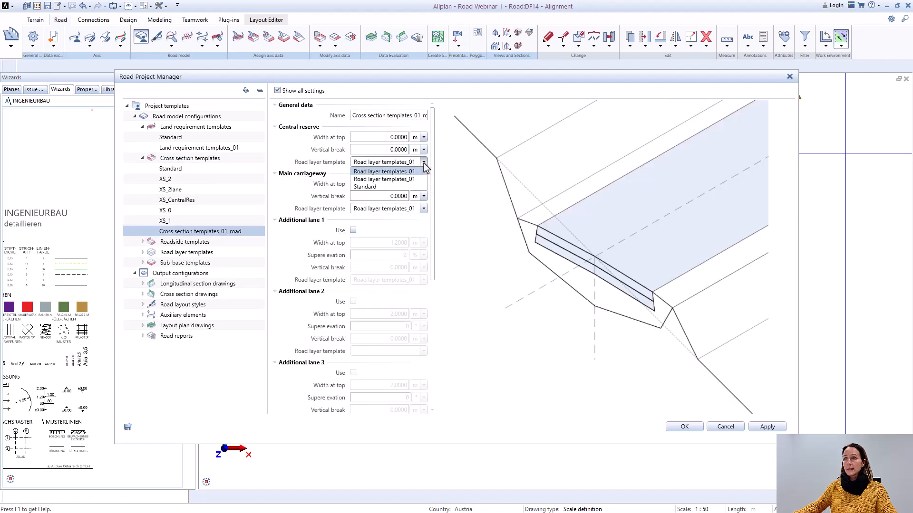
click(424, 162)
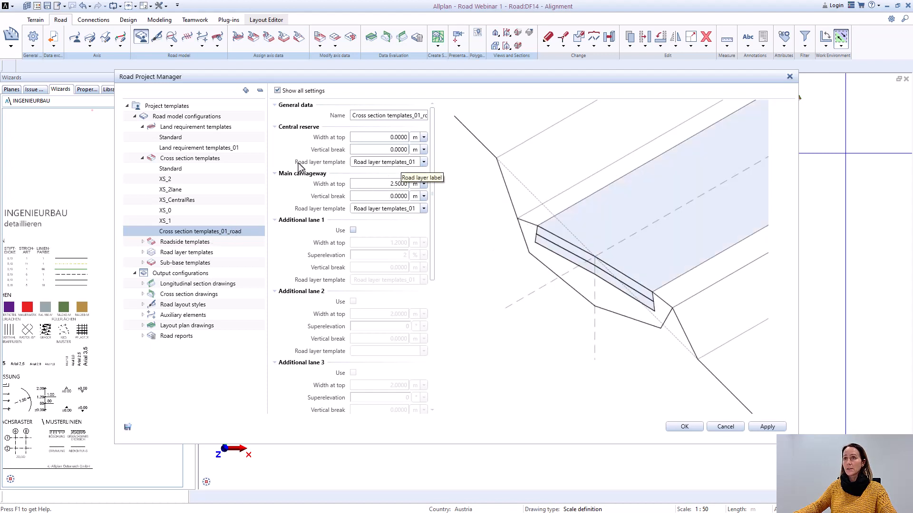
click(424, 163)
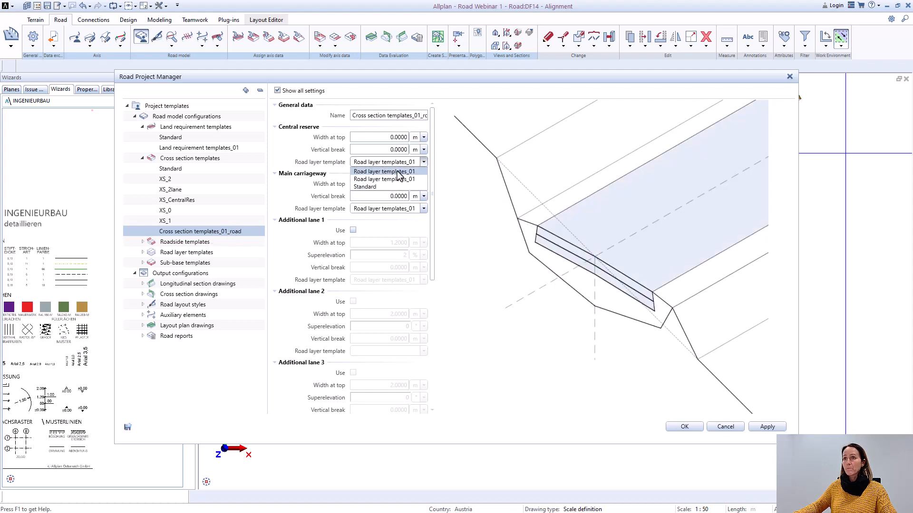
click(400, 173)
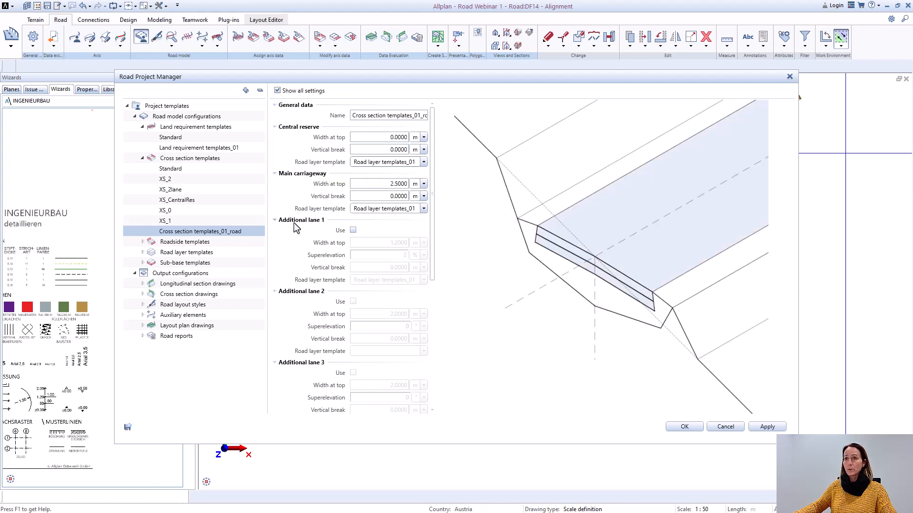
Step: Add the favorite configurations Roadside templates01 and Road layer templates01 to their respective template groups
right_click(177, 243)
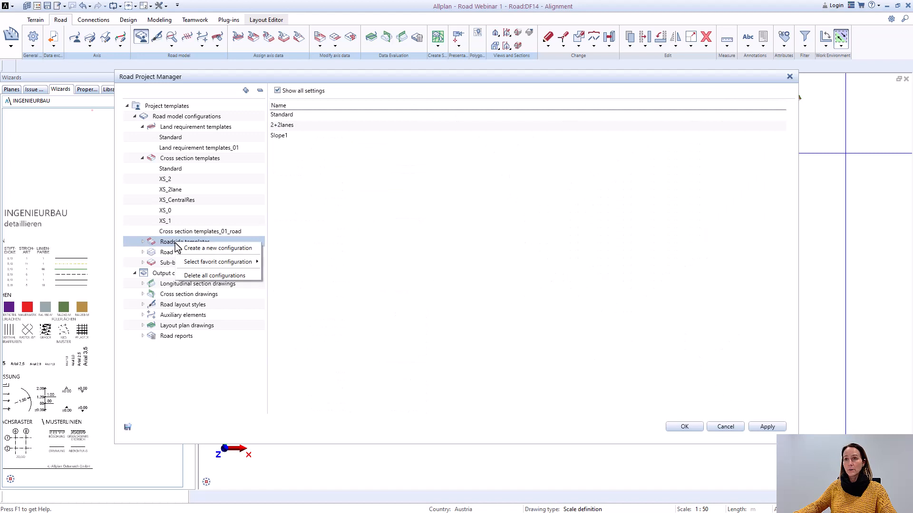
mouse_move(193, 263)
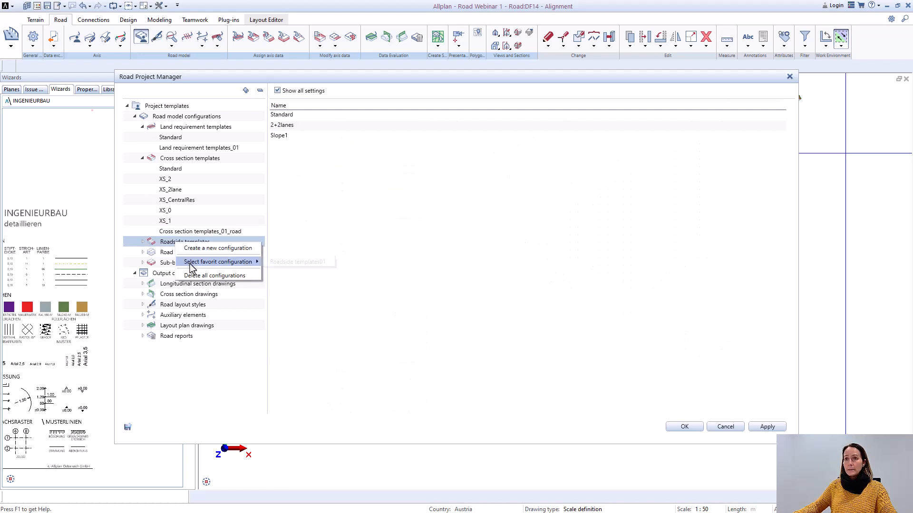
click(292, 264)
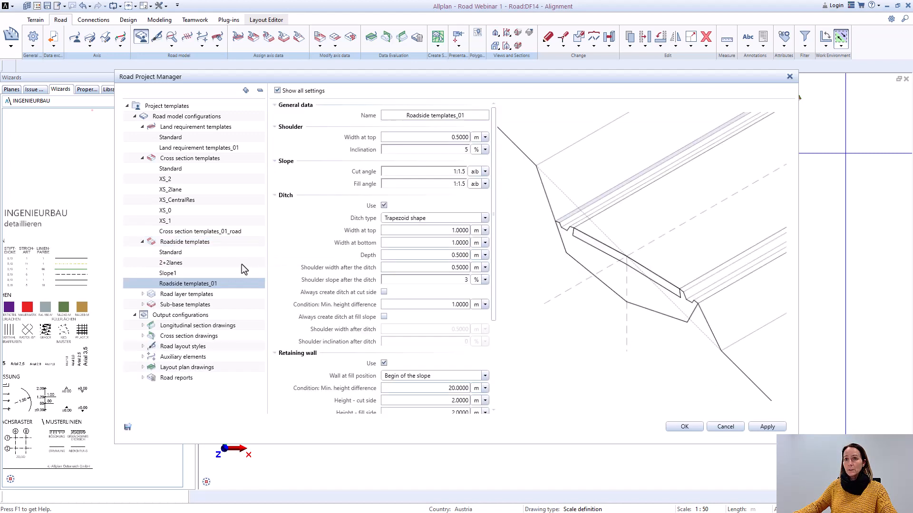
right_click(175, 294)
mouse_move(215, 312)
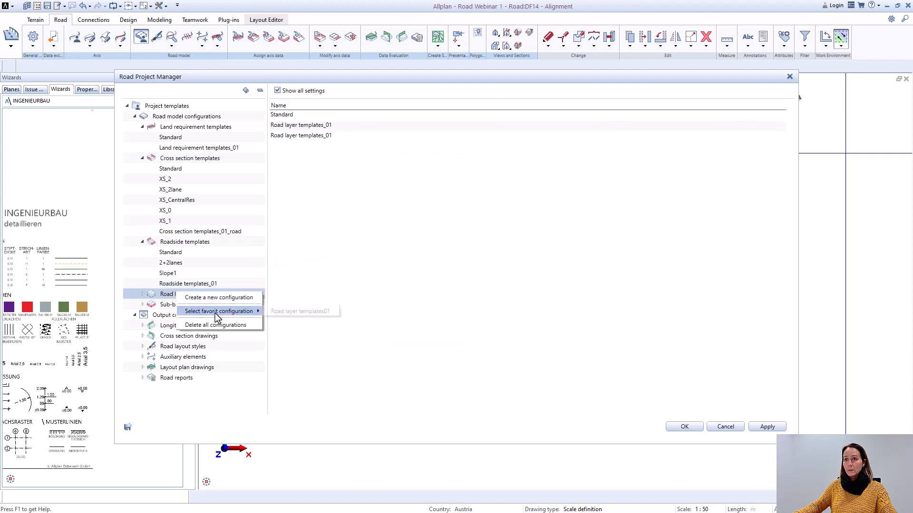
click(295, 312)
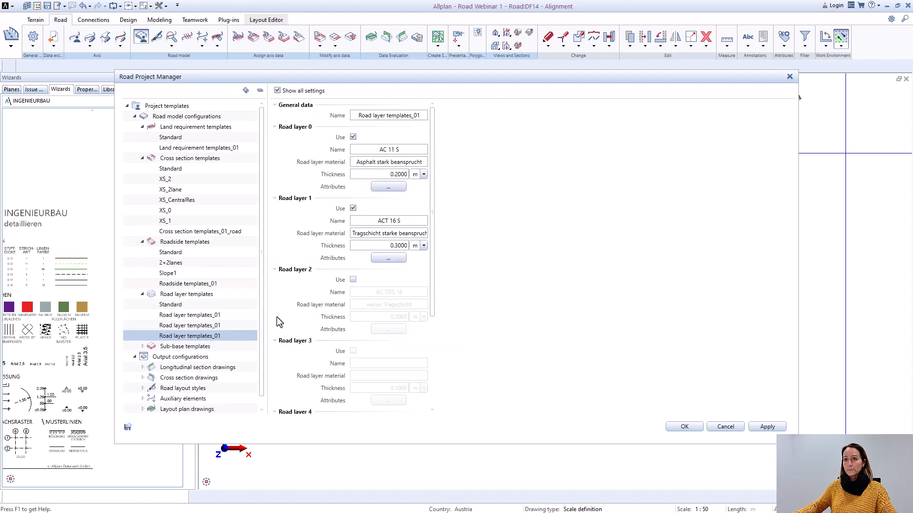
Step: Add the favorite configuration Sub-base templates01 to the sub-base templates and confirm the project settings
right_click(186, 347)
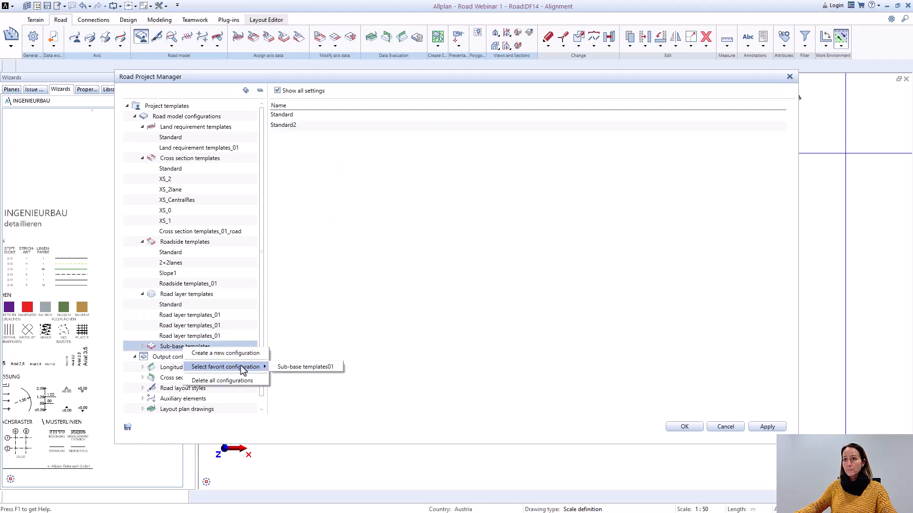
click(298, 367)
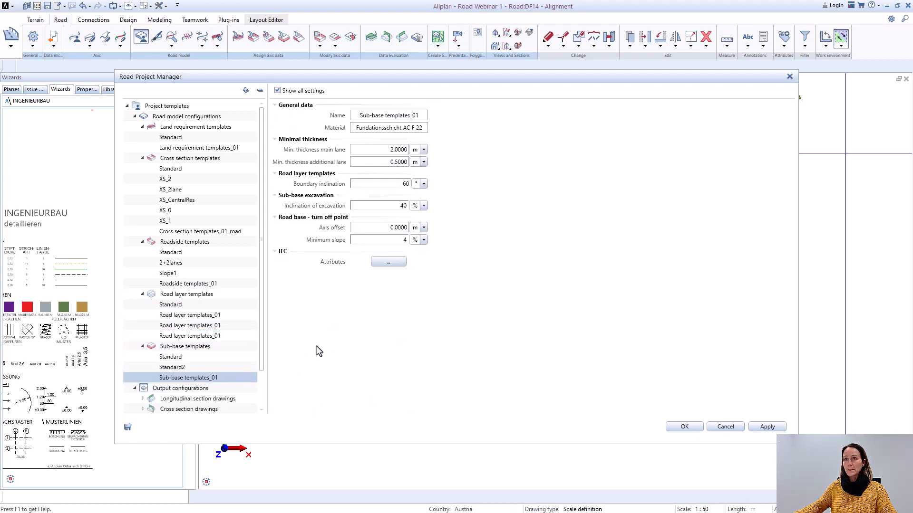
click(684, 427)
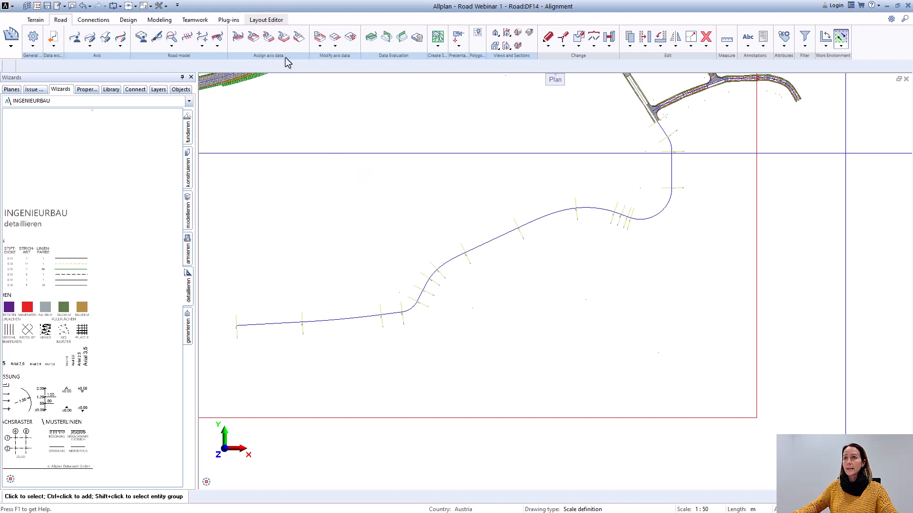
Step: Assign a land requirement range to Axis_6 - Profile - Profile from about station 1.405 m near AP1 to about 424.685 m near AP19
click(240, 41)
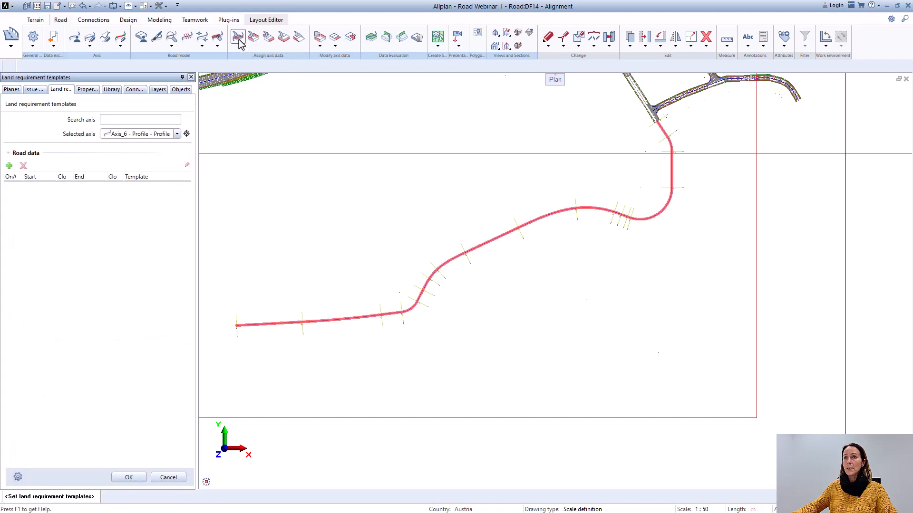
click(177, 134)
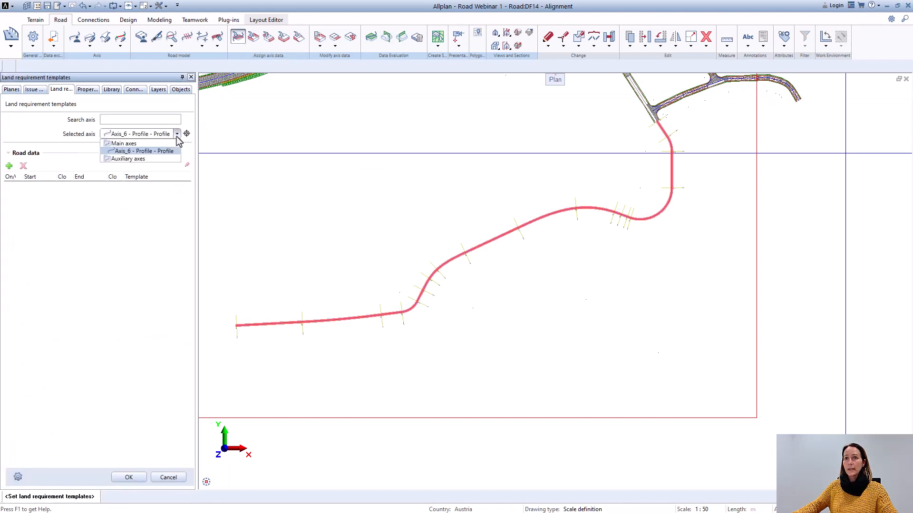
click(158, 151)
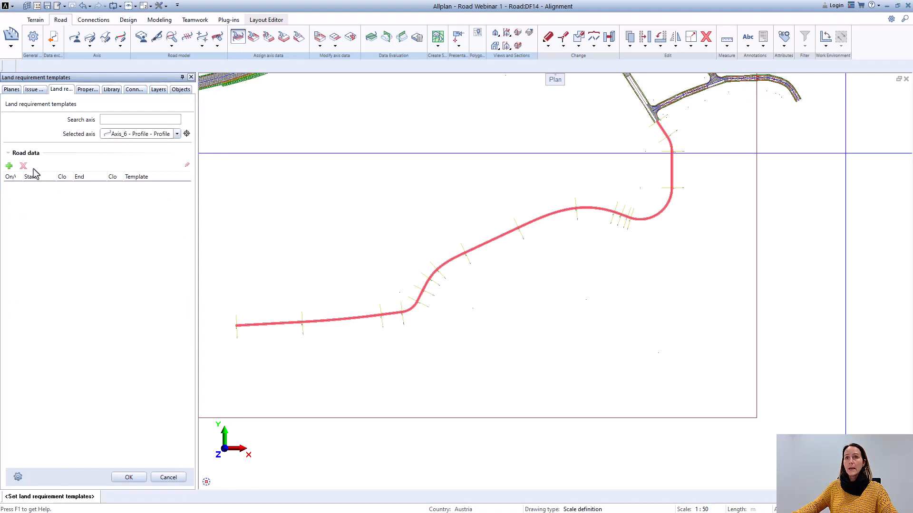
click(8, 166)
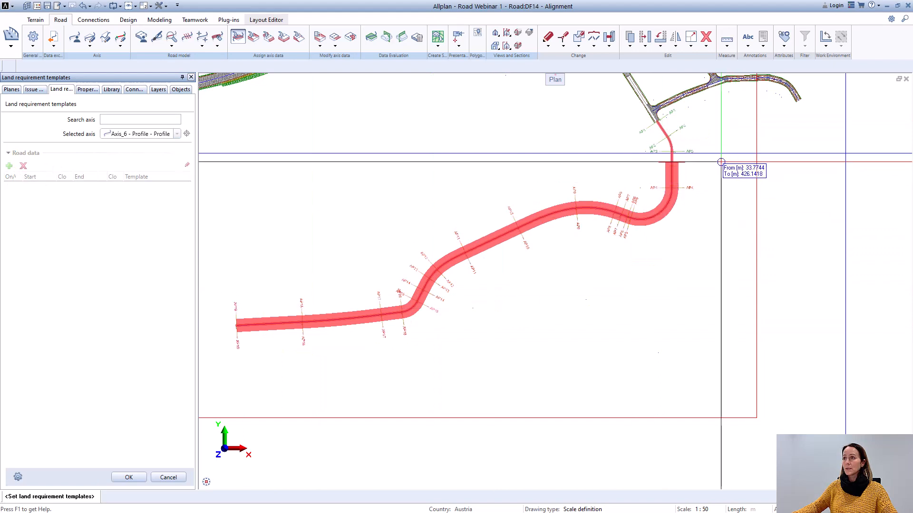
scroll(651, 134, up, 3)
scroll(637, 134, up, 3)
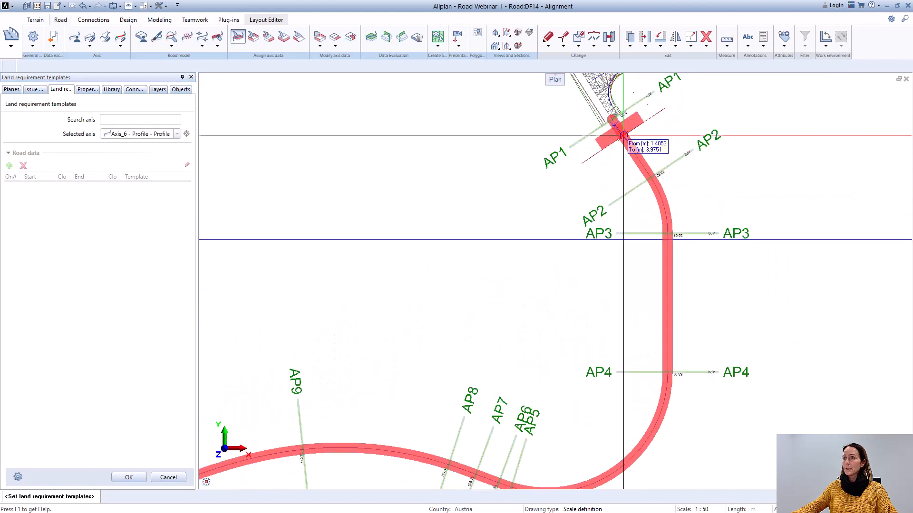
scroll(653, 200, down, 5)
scroll(490, 276, up, 2)
scroll(480, 268, up, 4)
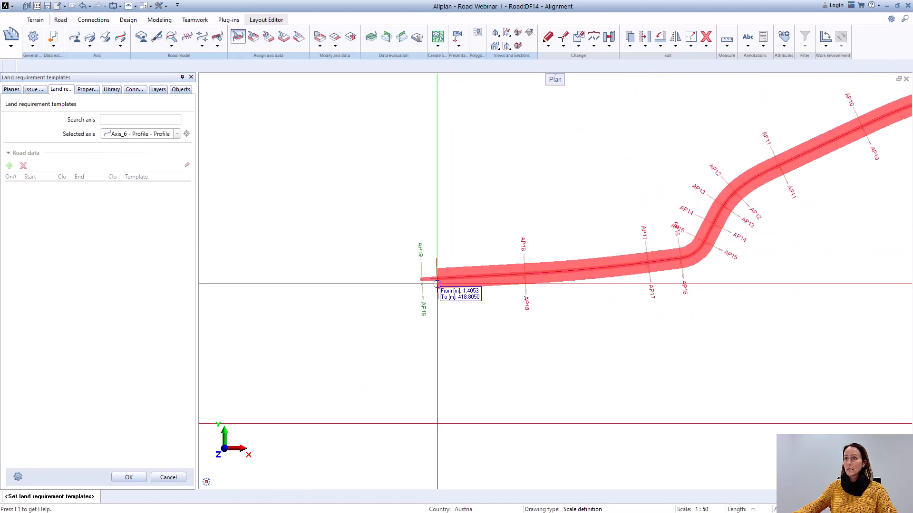
click(414, 264)
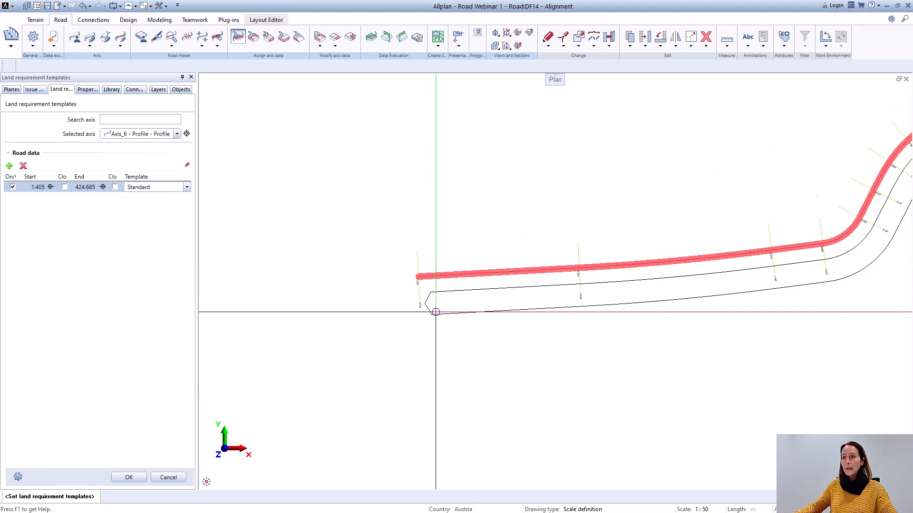
scroll(434, 309, up, 2)
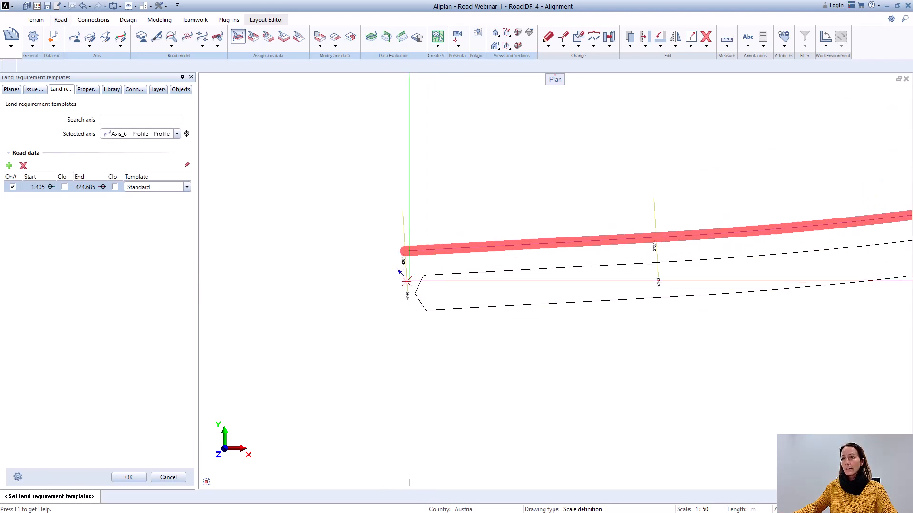
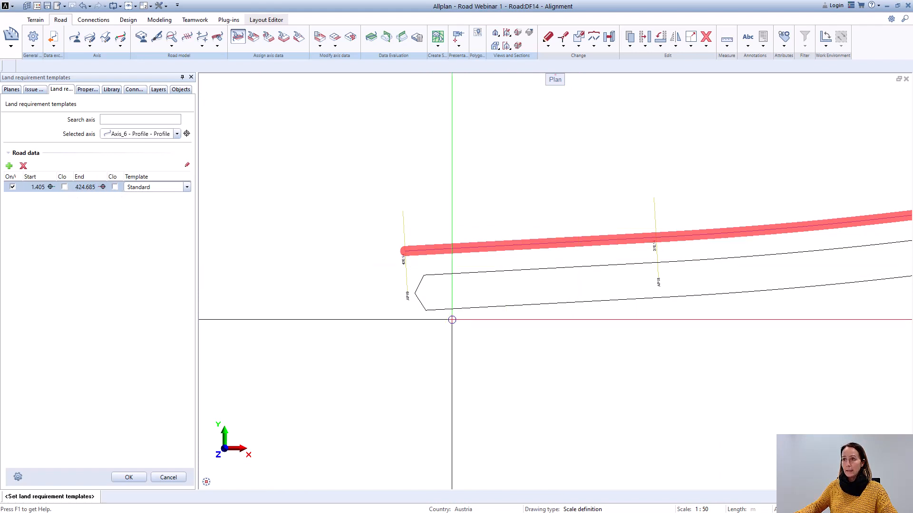
Step: Try the closed option at the end of the Axis_6 land requirement range
click(116, 187)
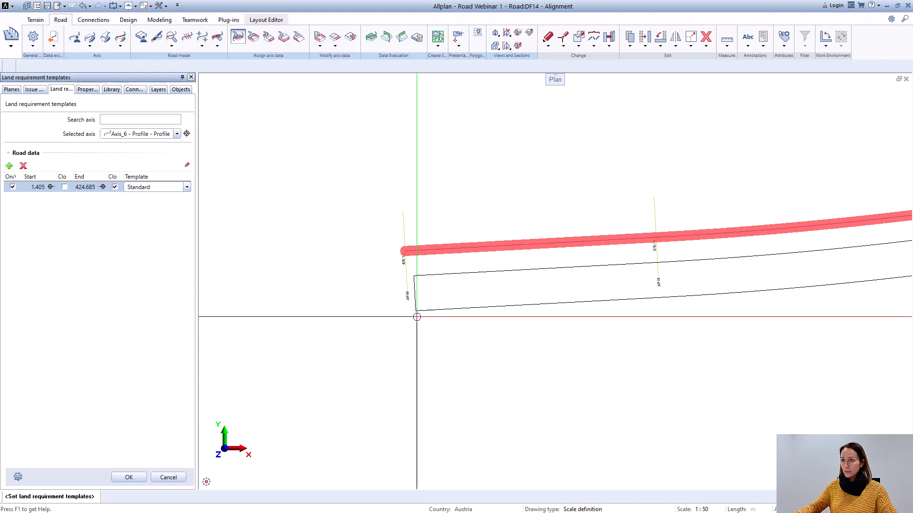
scroll(416, 316, down, 2)
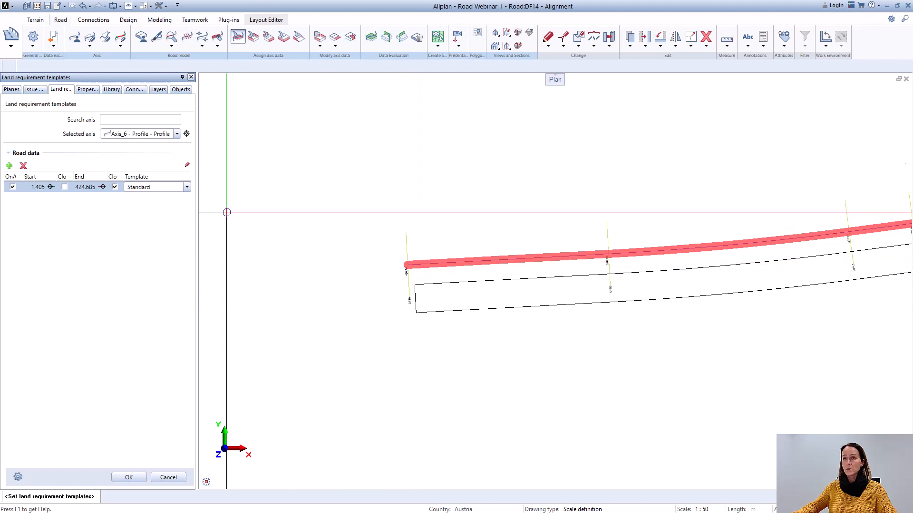
scroll(238, 218, down, 3)
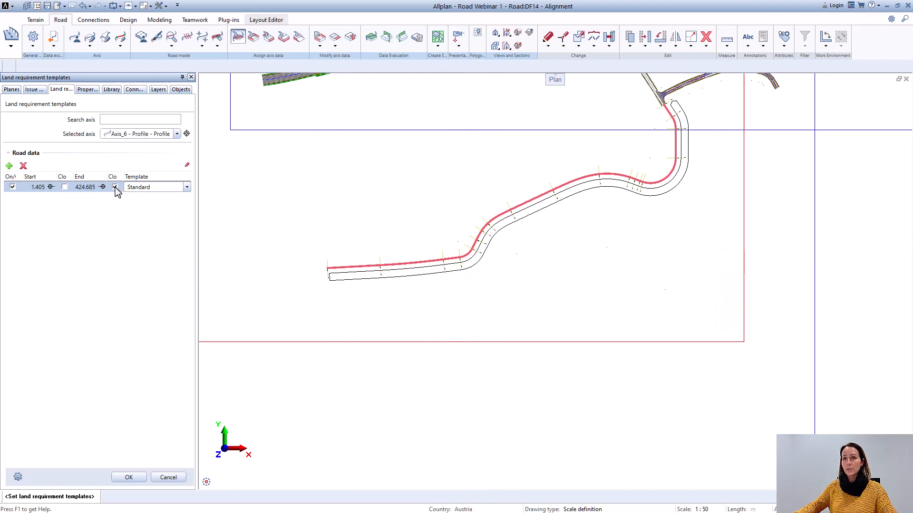
scroll(619, 196, up, 1)
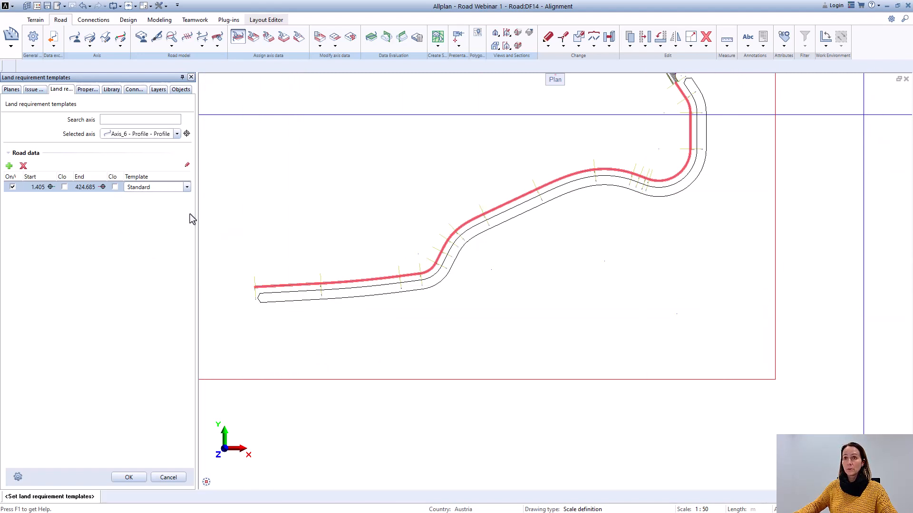
Step: Assign the loaded land requirement template to the Axis_6 range and confirm the land requirement settings
click(187, 187)
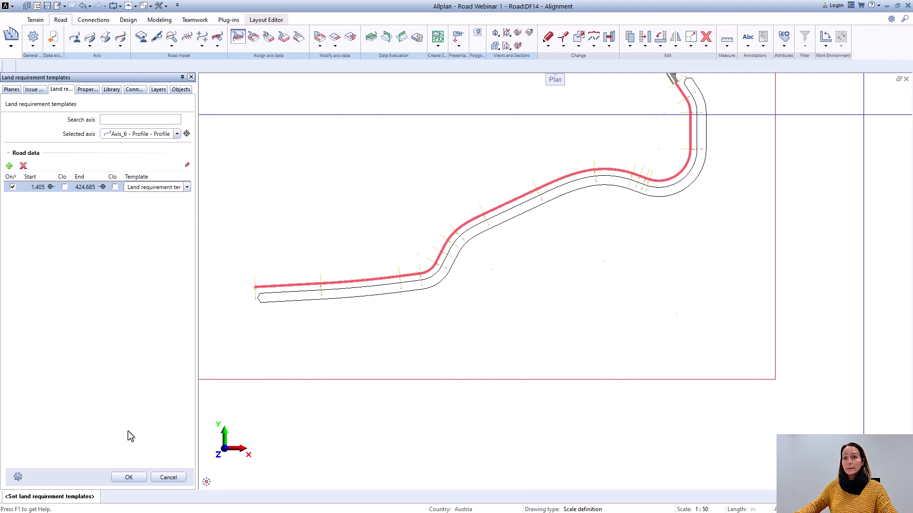
click(129, 478)
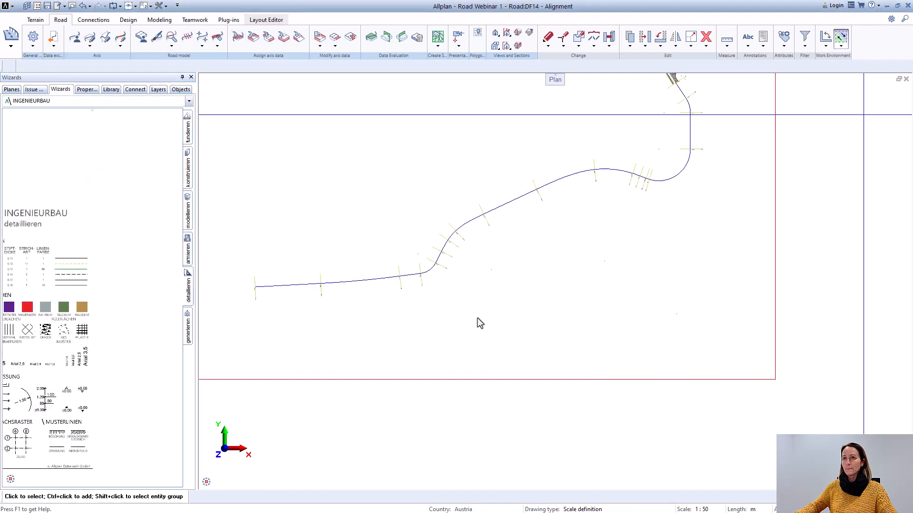
Step: Add a left roadside cross section range on Axis_6 from about station 0.850 m near AP1 to about 425.022 m near AP19
click(254, 38)
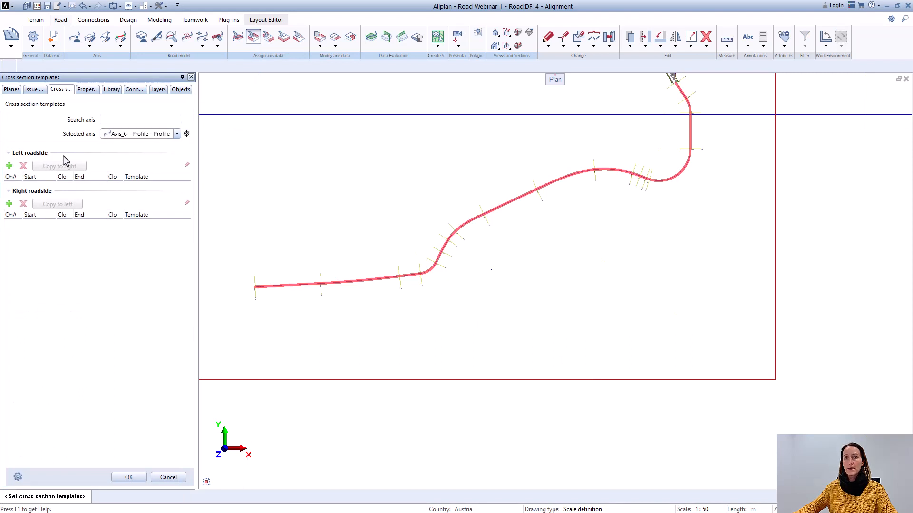
click(8, 171)
scroll(708, 194, up, 4)
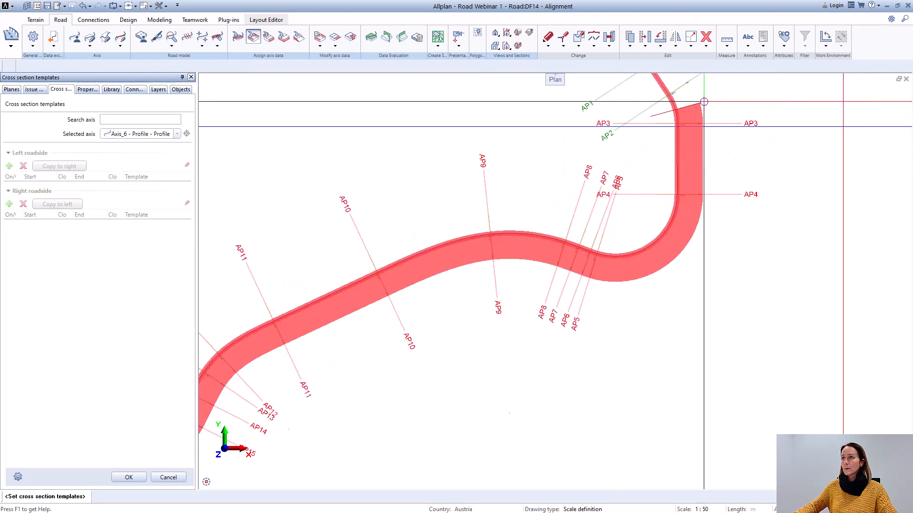
scroll(708, 194, down, 4)
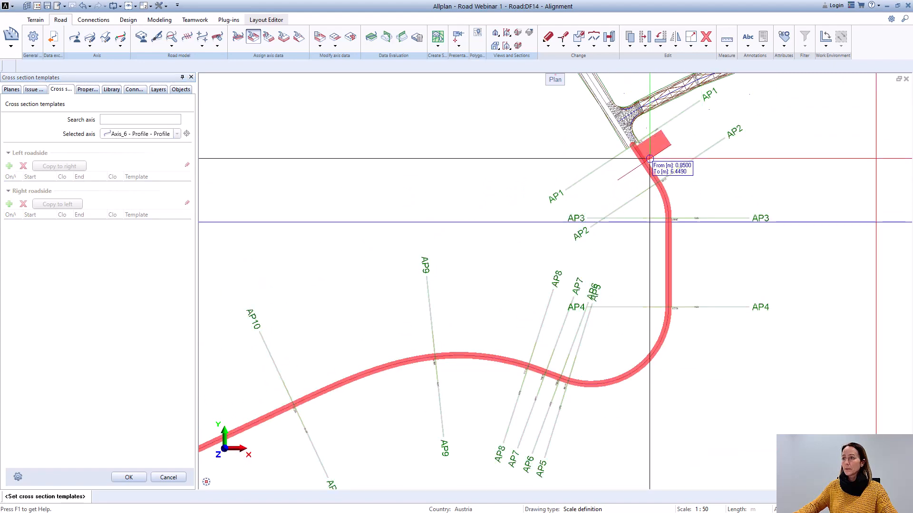
scroll(660, 218, down, 1)
scroll(299, 323, up, 6)
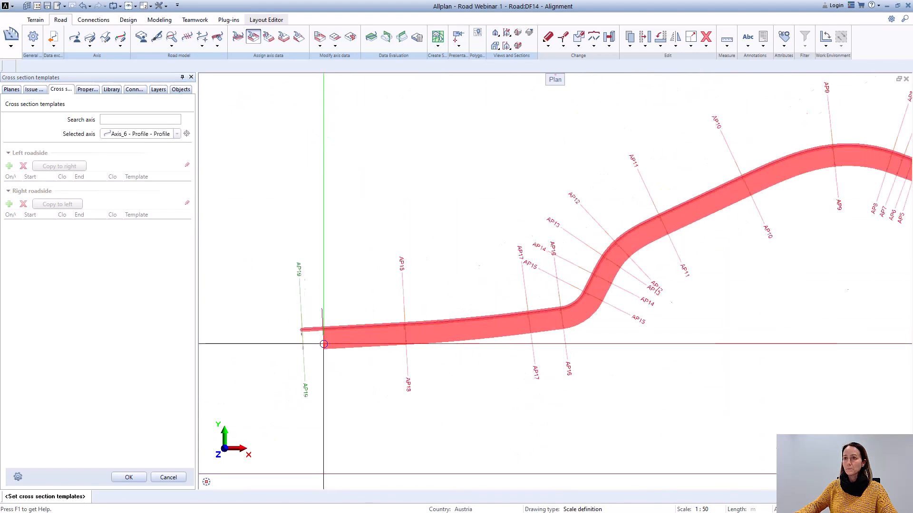
click(302, 326)
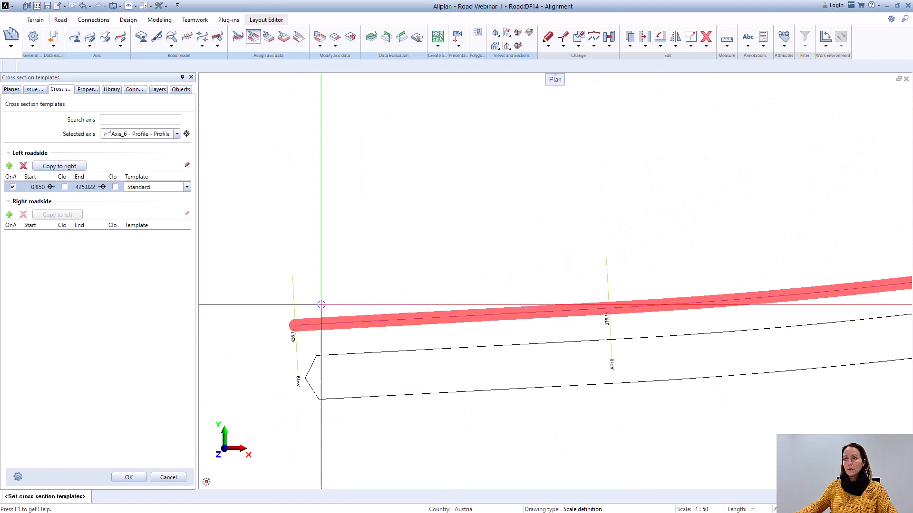
Step: Set the left cross section range to Cross section templates_01_road, copy it to the right roadside and confirm
click(185, 187)
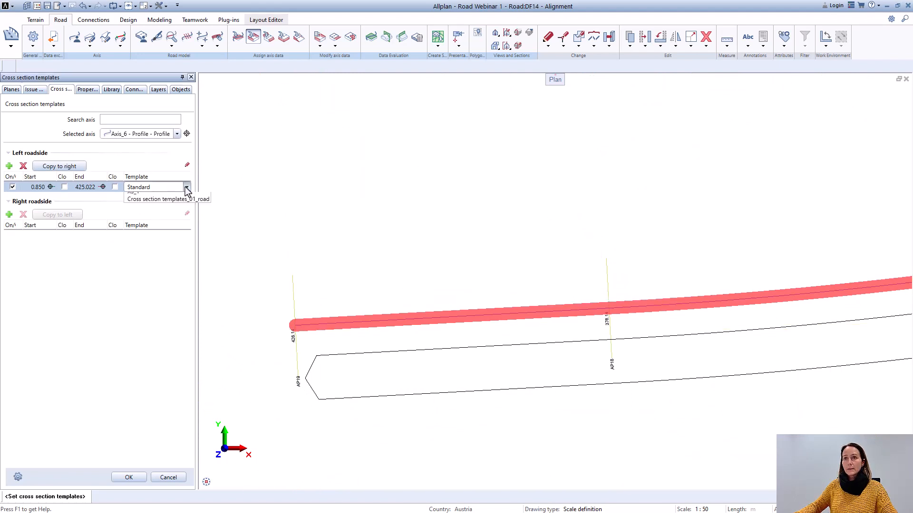
click(160, 243)
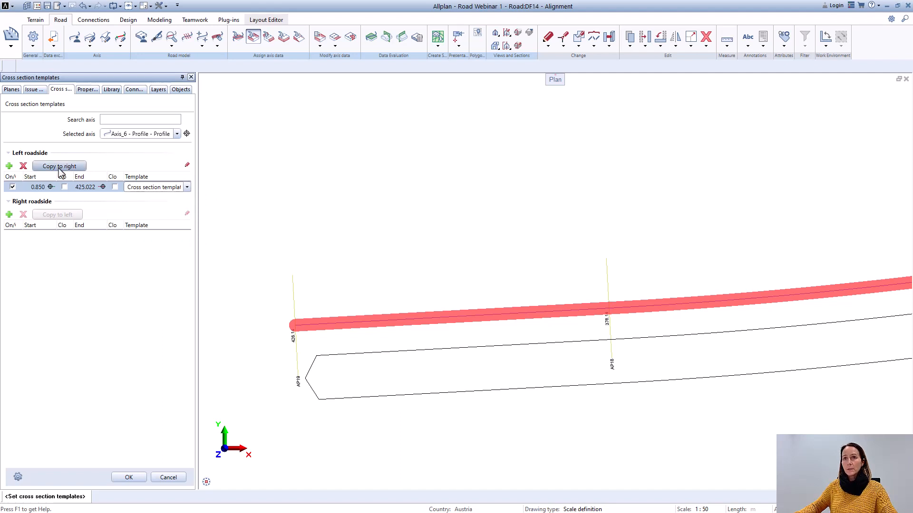
scroll(374, 325, down, 3)
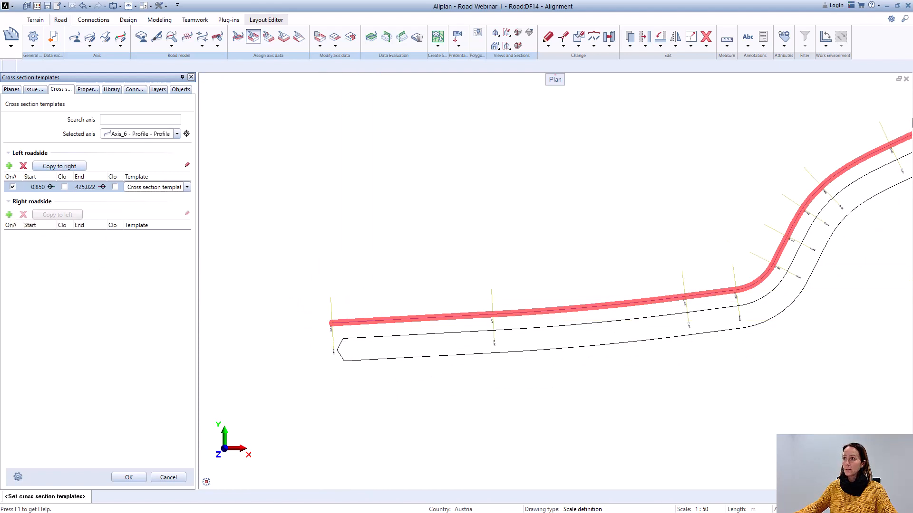
click(59, 167)
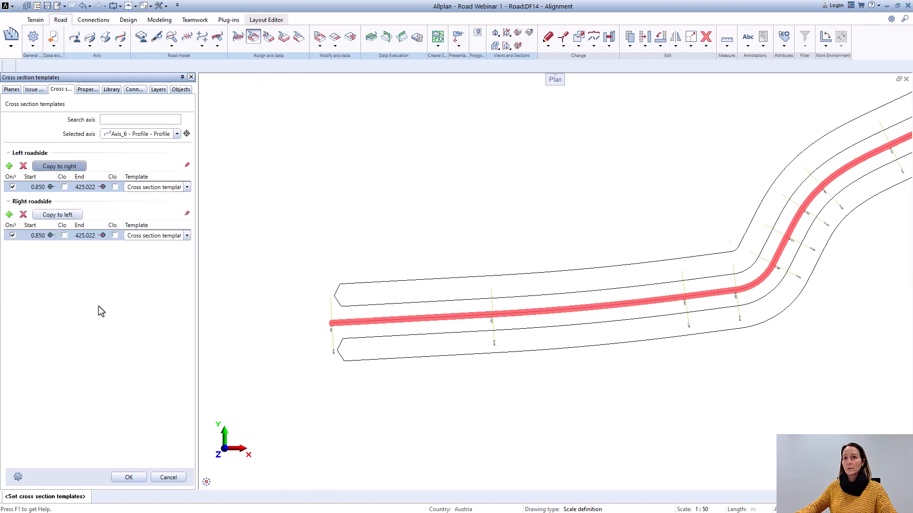
scroll(473, 387, down, 4)
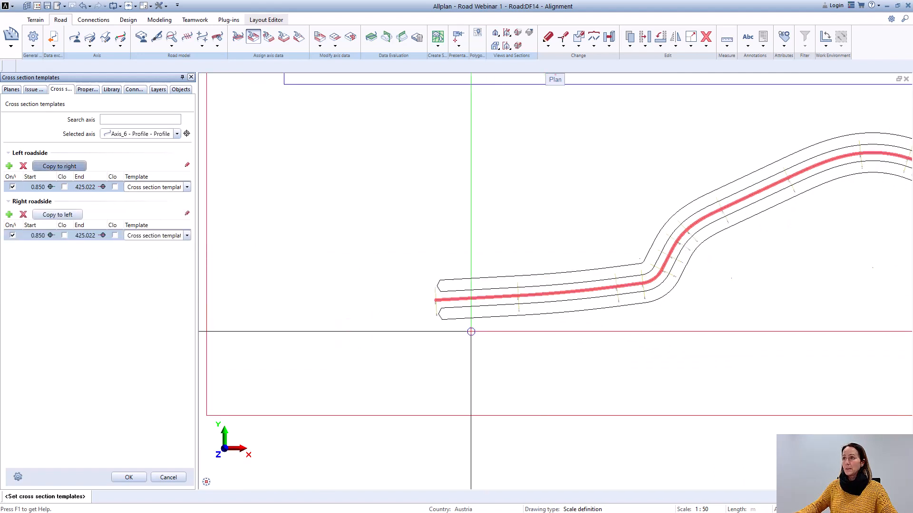
scroll(528, 331, up, 3)
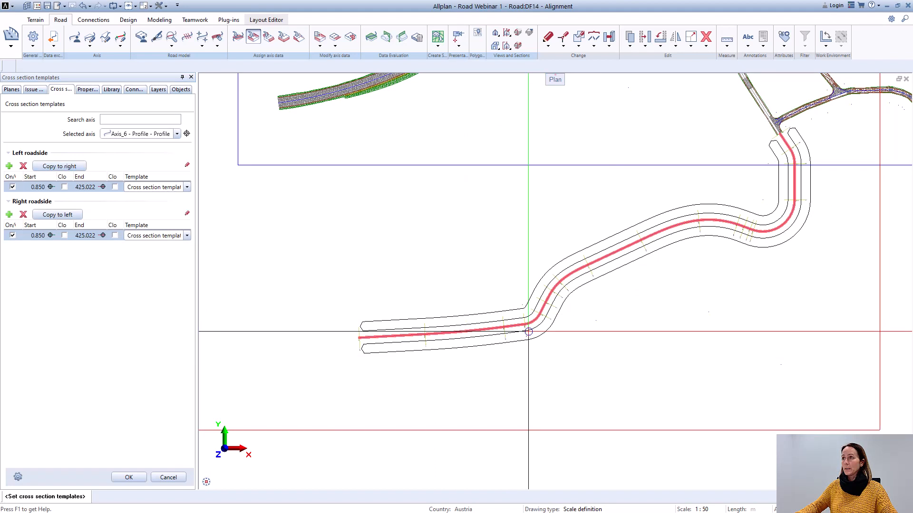
click(131, 478)
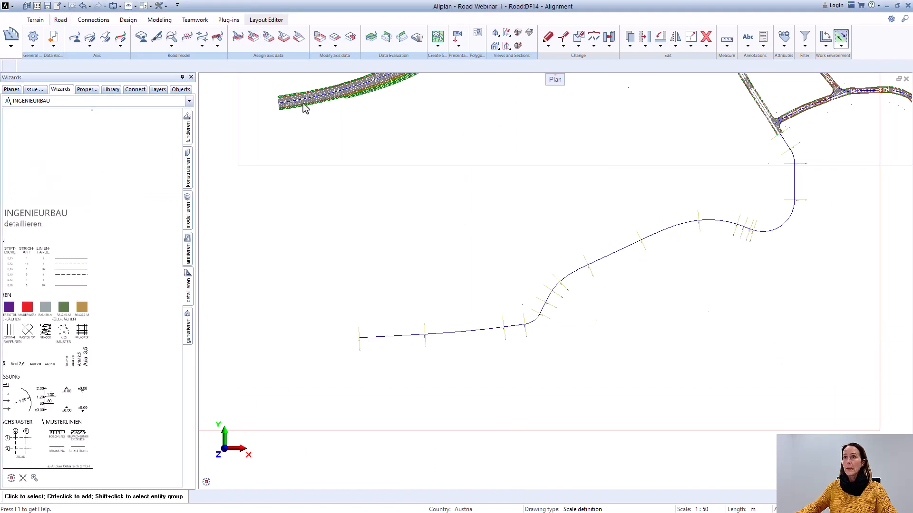
Step: Add a left range for roadside templates on Axis_6 from about station 1.406 m near AP1 to about 424.715 m near AP19
click(269, 37)
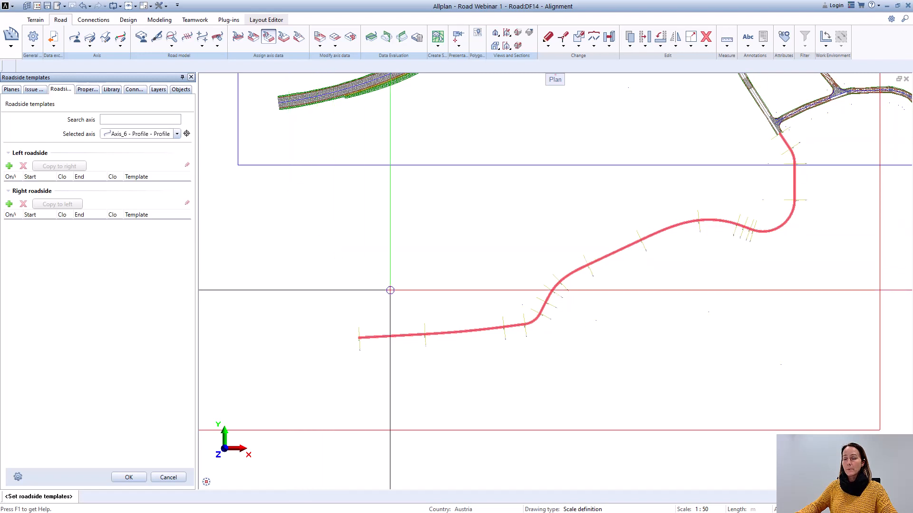
scroll(389, 289, up, 2)
scroll(392, 296, down, 3)
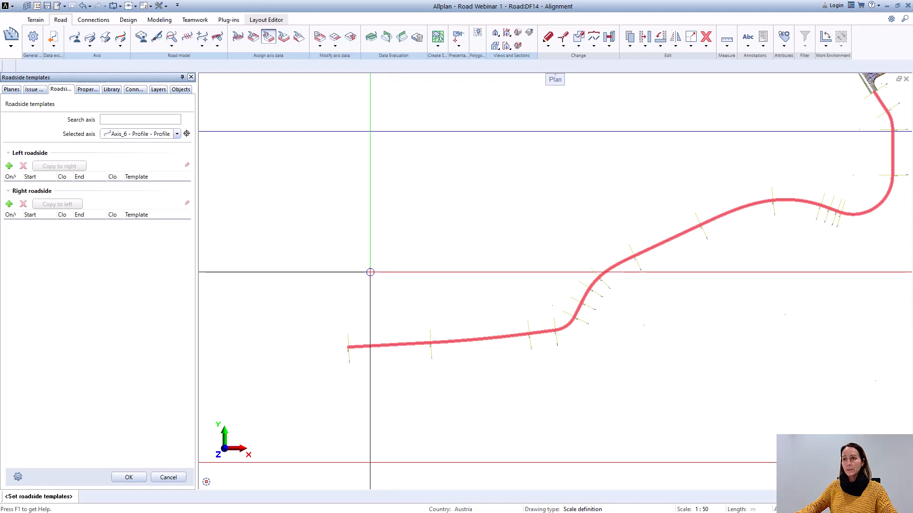
scroll(361, 268, up, 1)
scroll(365, 259, down, 1)
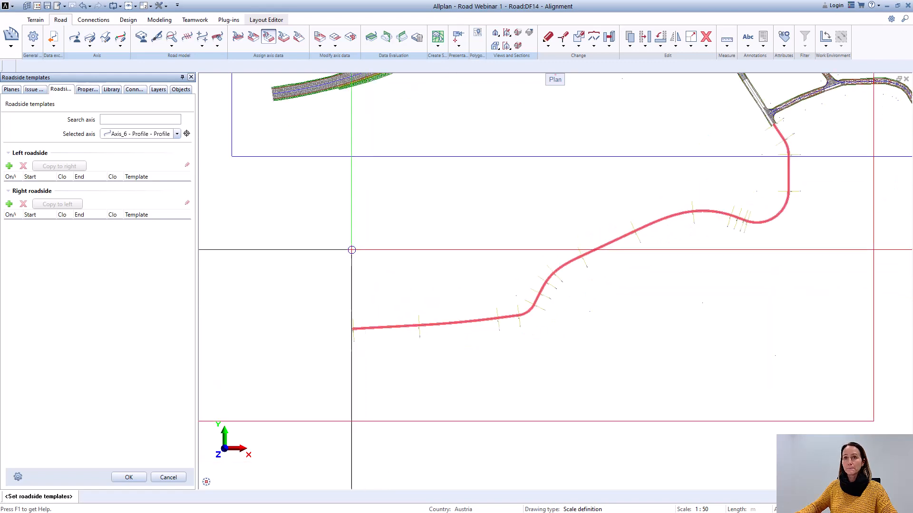
click(13, 167)
scroll(475, 247, down, 1)
scroll(570, 218, up, 1)
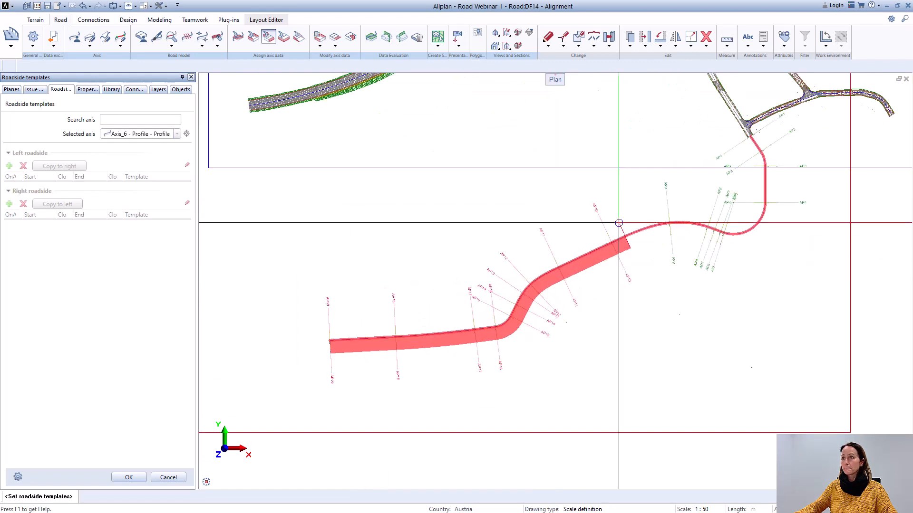
scroll(752, 148, up, 5)
scroll(780, 204, down, 5)
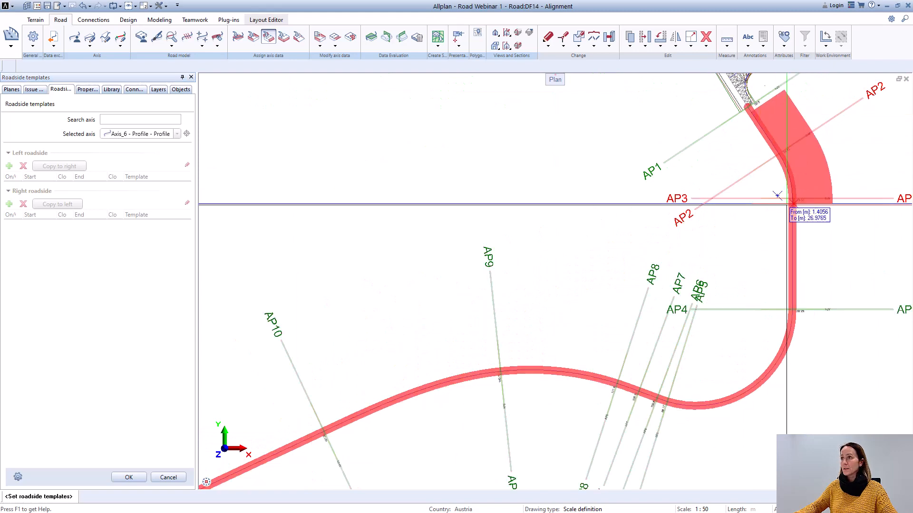
scroll(428, 361, up, 4)
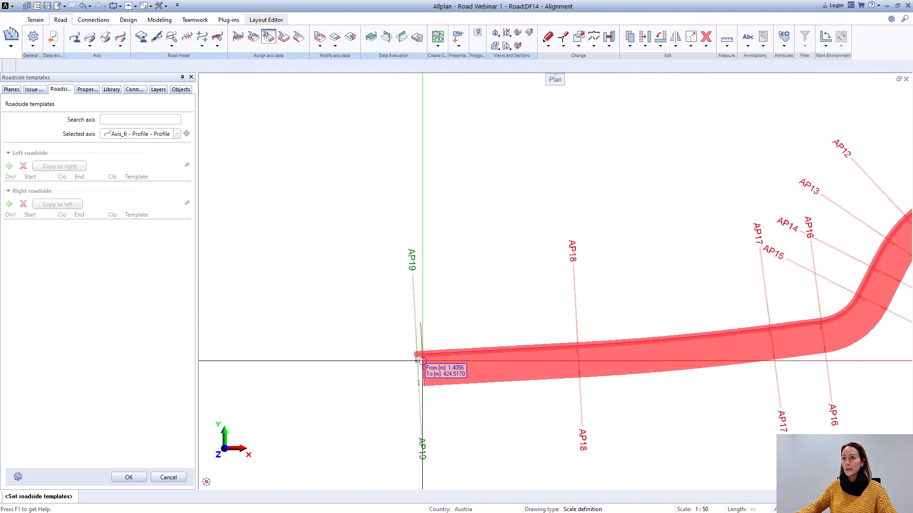
click(422, 355)
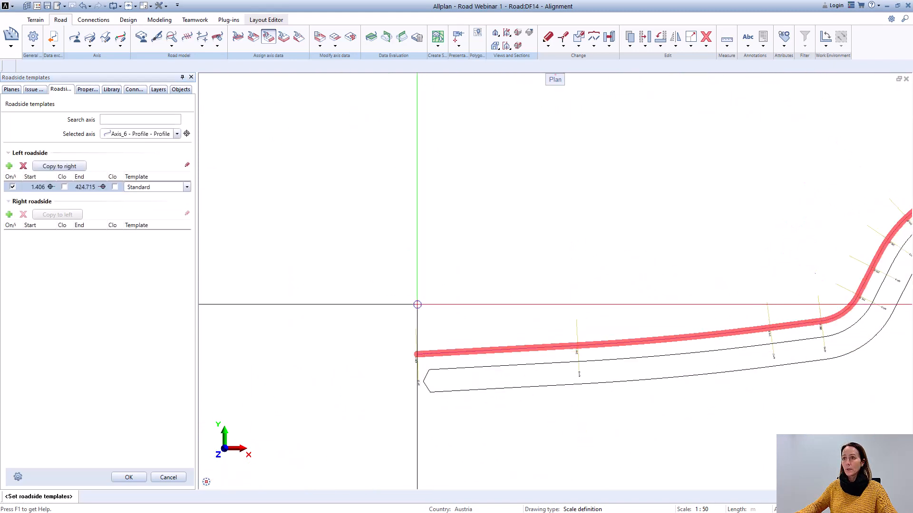
Step: Set the left range's template to Roadside templates_01, copy it to the right roadside and confirm
click(186, 186)
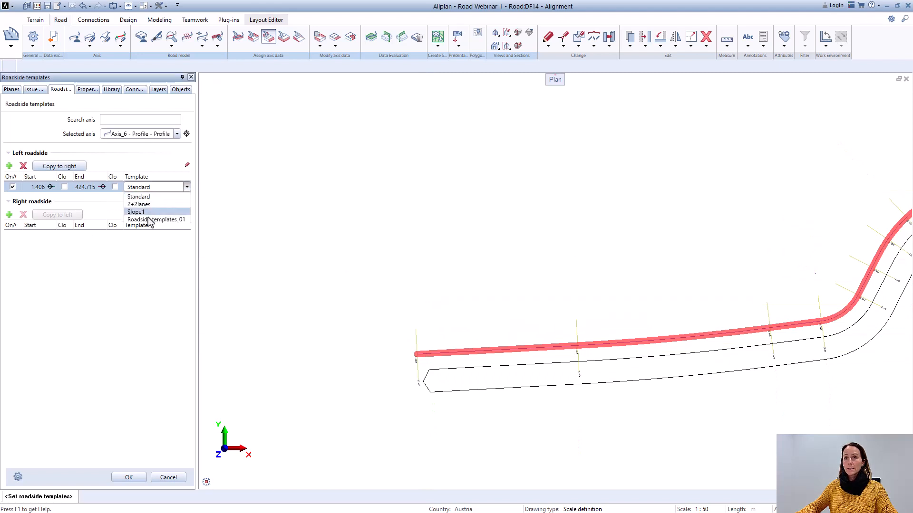
click(147, 220)
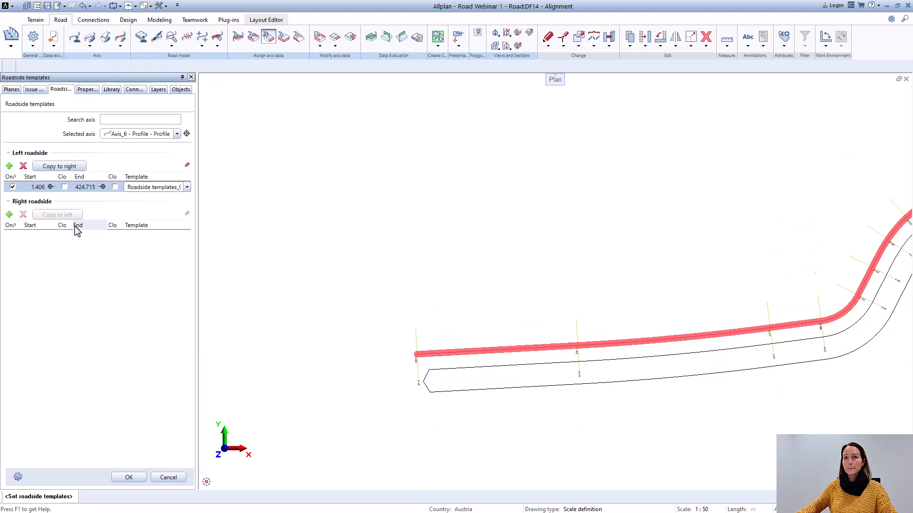
click(59, 168)
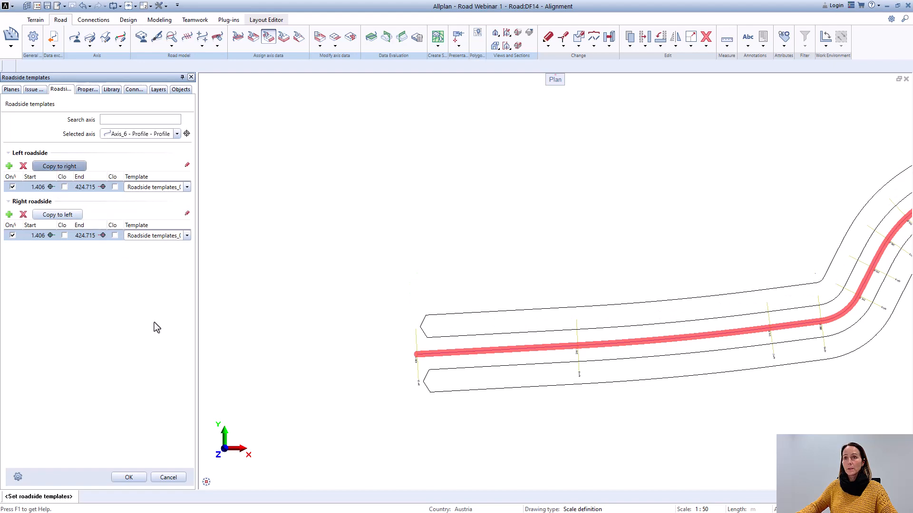
click(129, 477)
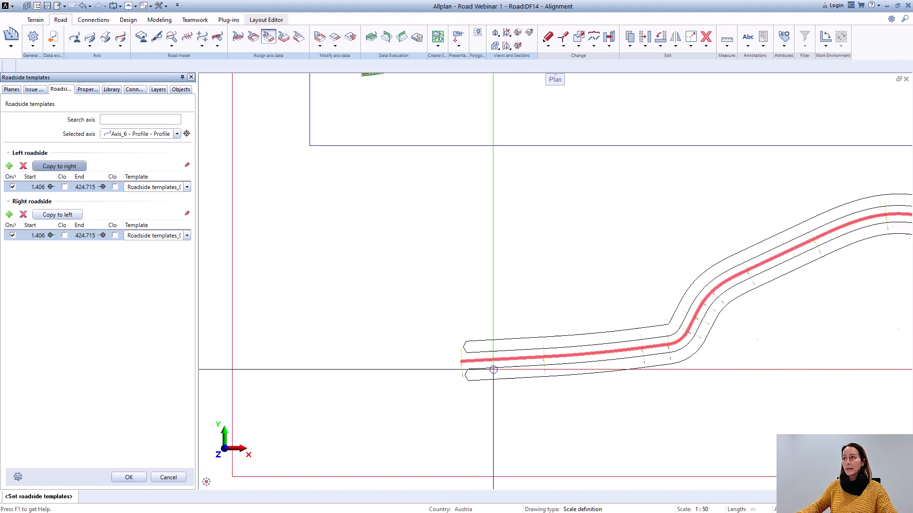
click(131, 474)
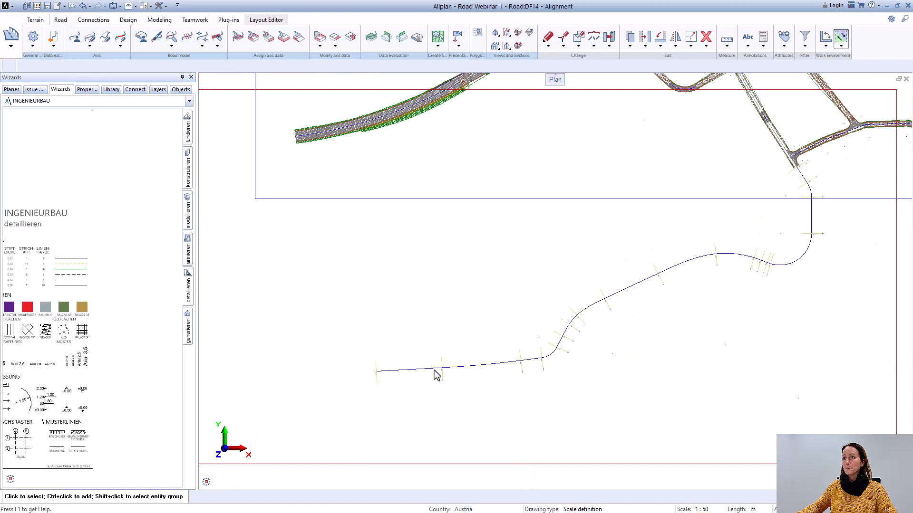
Step: Add a sub-base template range on Axis_6 from about station 1.042 m near AP1 to about 424.119 m near AP19
click(284, 40)
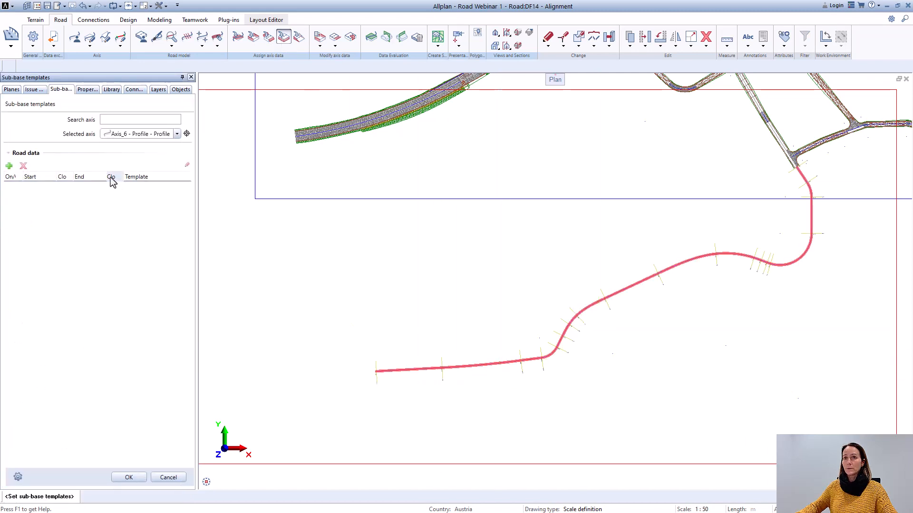
click(9, 166)
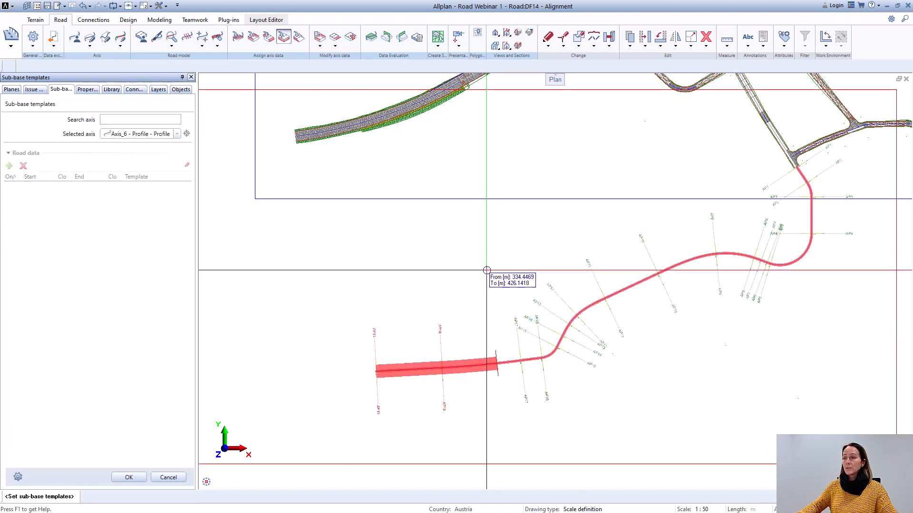
scroll(832, 181, up, 3)
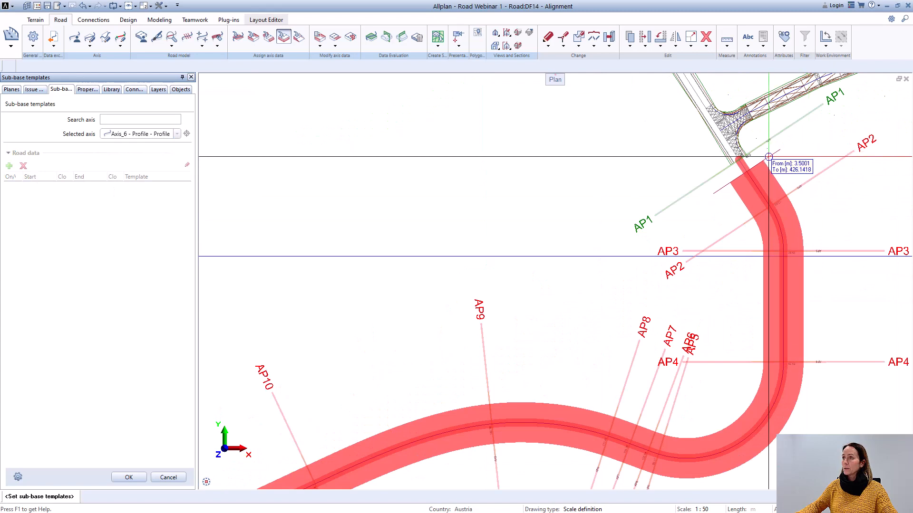
scroll(768, 152, up, 2)
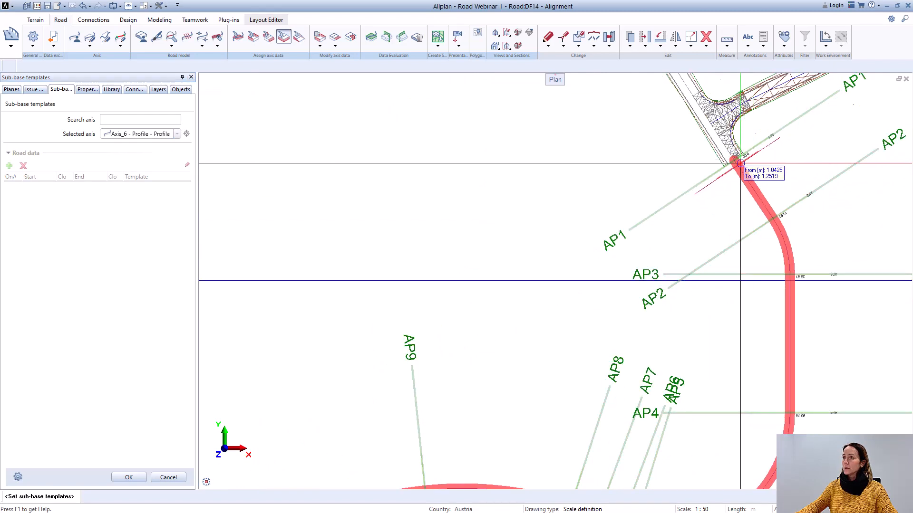
scroll(742, 164, down, 4)
scroll(589, 322, up, 5)
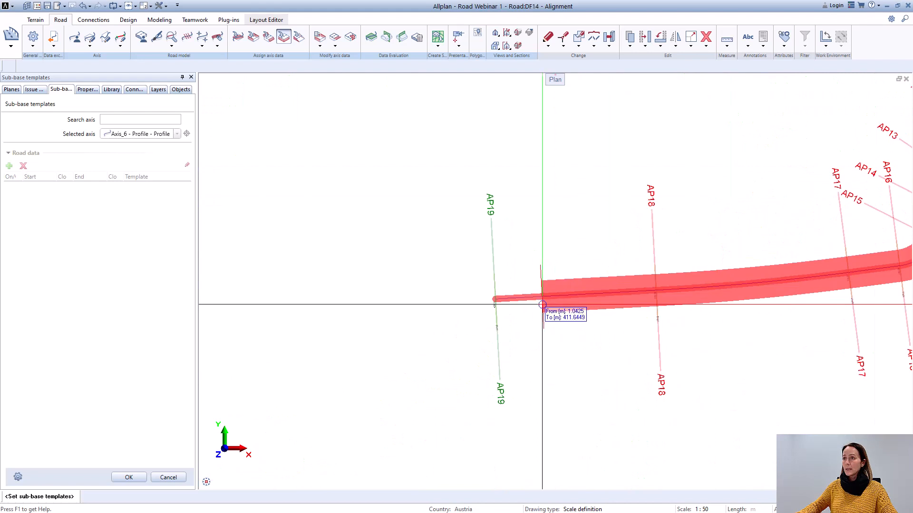
click(501, 298)
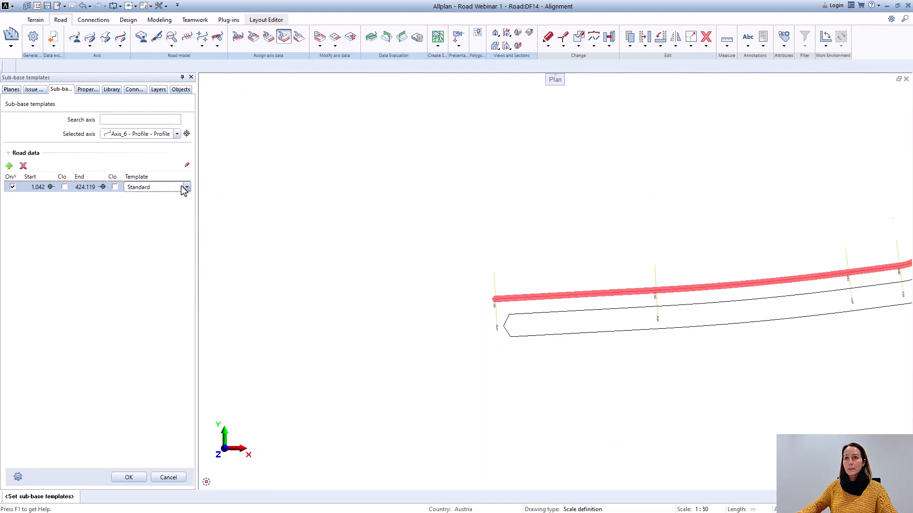
Step: Replace the Standard template of the new range with the Sub-base templates preset and confirm the assignment
click(186, 188)
click(153, 212)
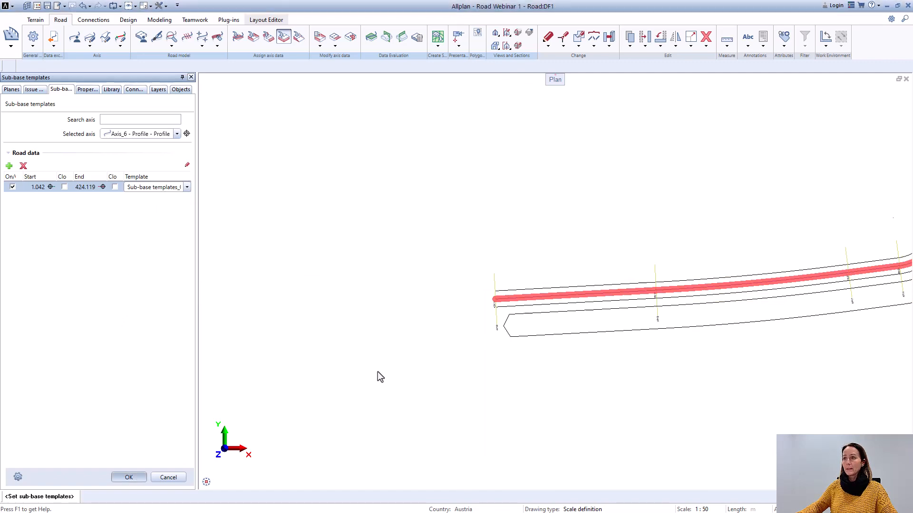
scroll(378, 372, down, 3)
middle_drag(522, 337, 296, 326)
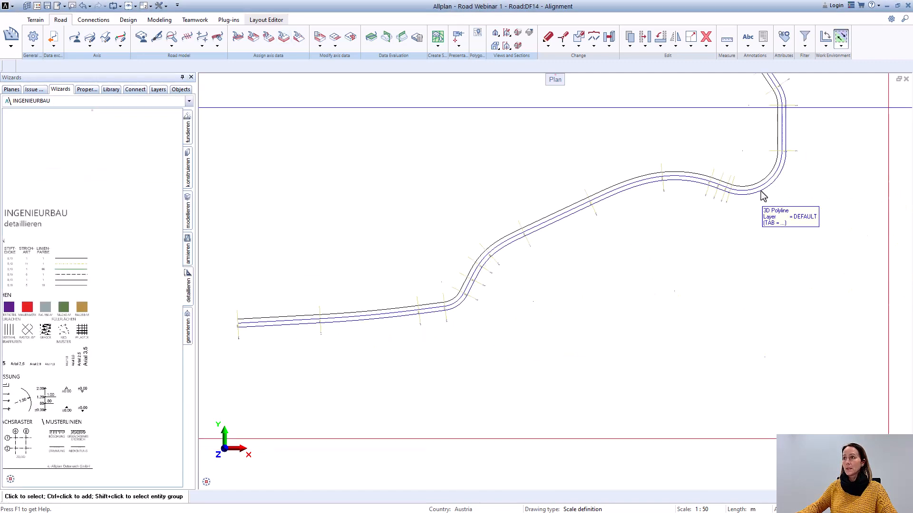
Step: Examine the Axis_6 road outline in plan along its length, from the junction to its far end
middle_drag(746, 213, 648, 346)
scroll(689, 284, down, 1)
scroll(689, 285, down, 1)
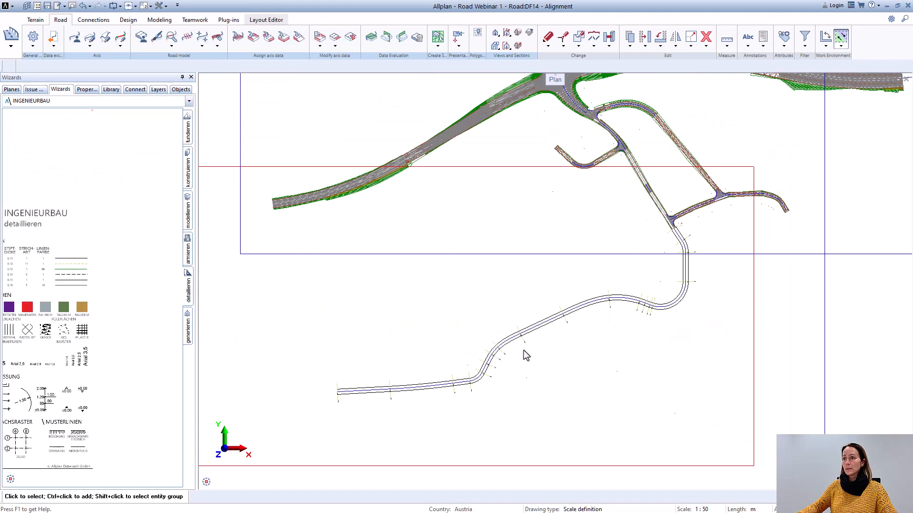
middle_drag(523, 355, 604, 295)
scroll(434, 323, up, 4)
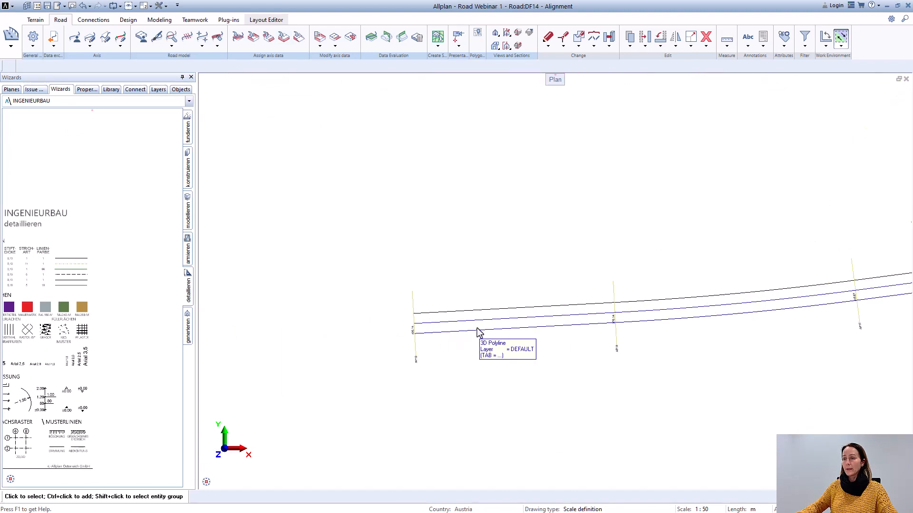
scroll(477, 331, down, 2)
scroll(477, 317, down, 3)
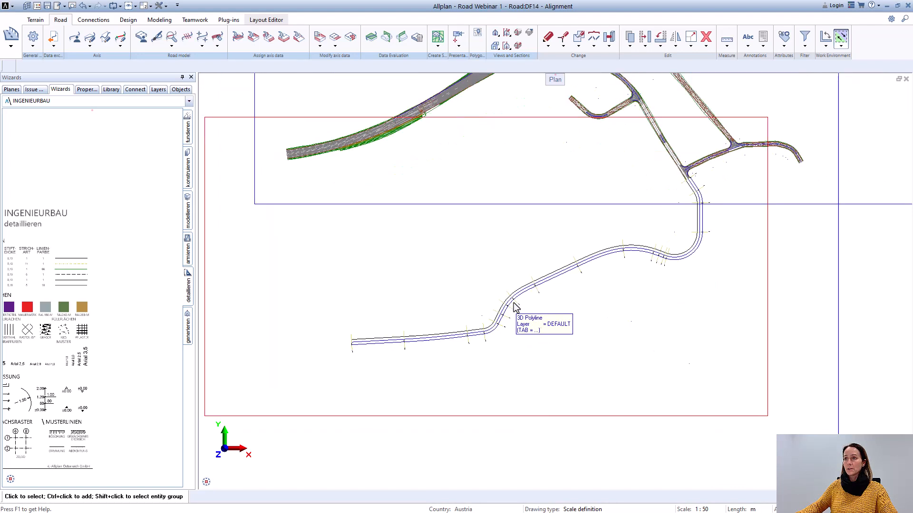
scroll(513, 303, up, 2)
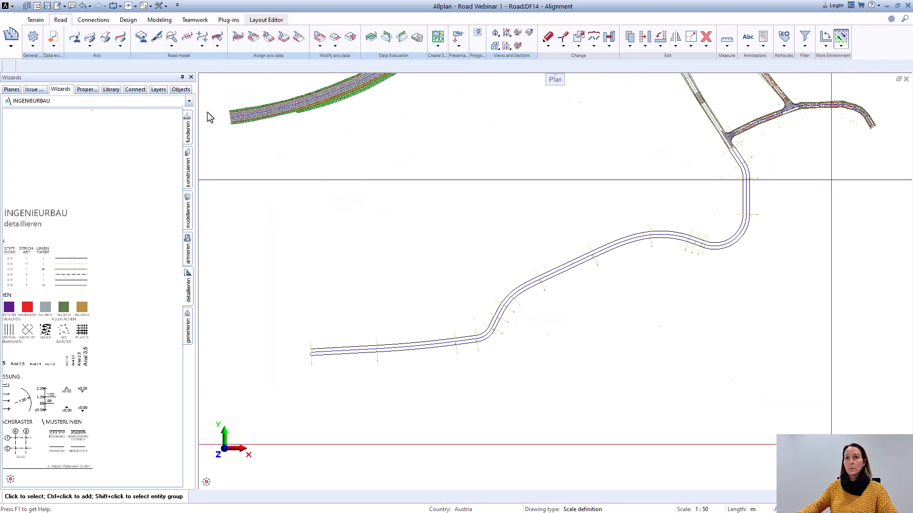
Step: Apply the single-asterisk "* 3D, Bimplus ready view" road layout style to Axis_6 and finish the command
click(160, 41)
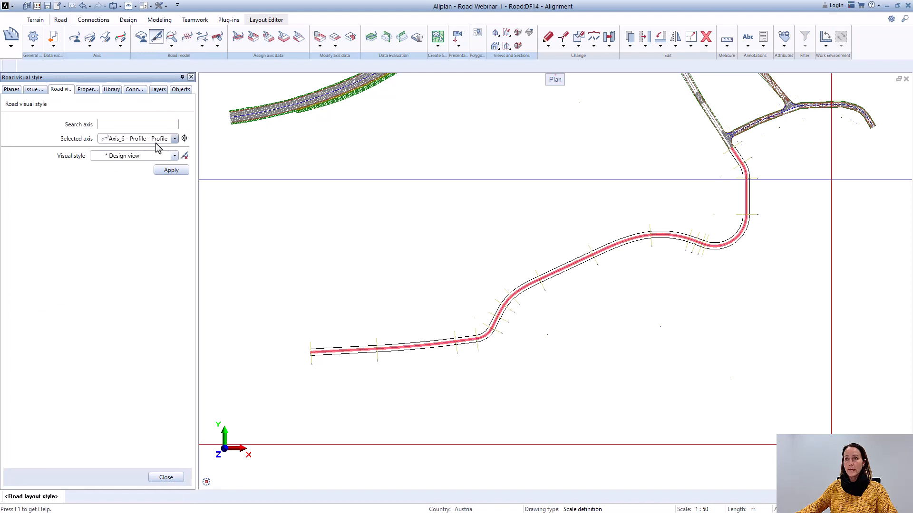
click(175, 156)
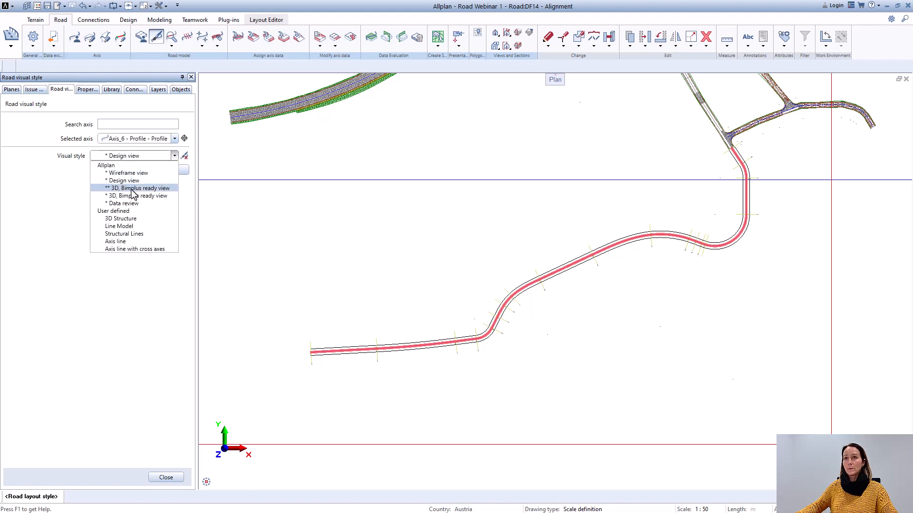
click(133, 189)
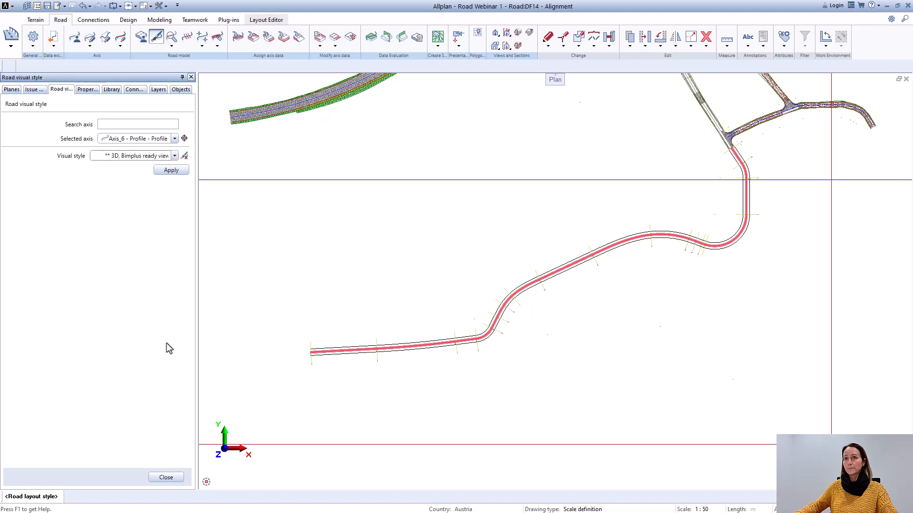
click(174, 157)
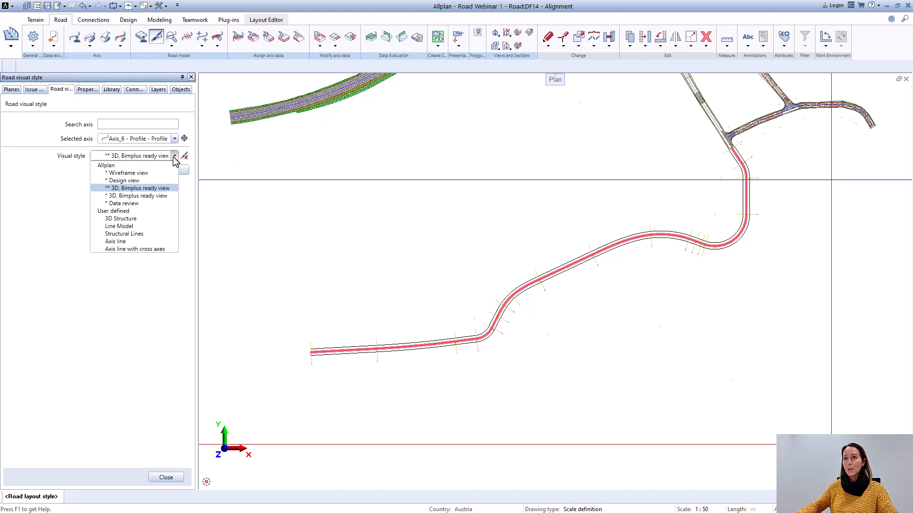
click(153, 200)
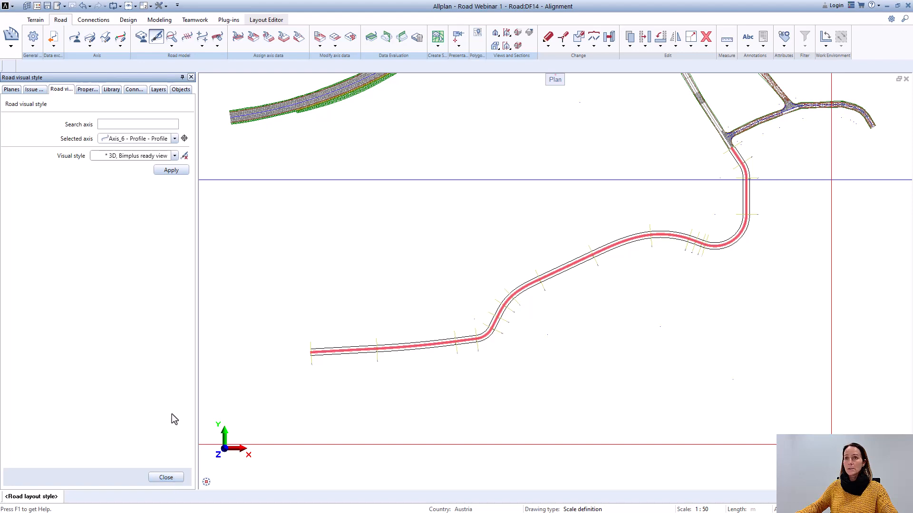
click(170, 173)
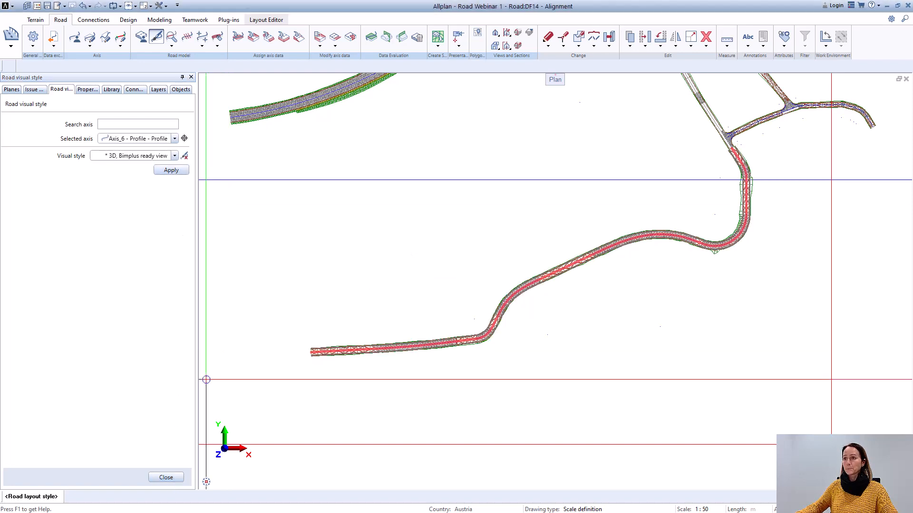
click(168, 478)
Step: Split the display into three viewports, close the front elevation and set the perspective viewport to the southwest isometric view
scroll(587, 264, up, 5)
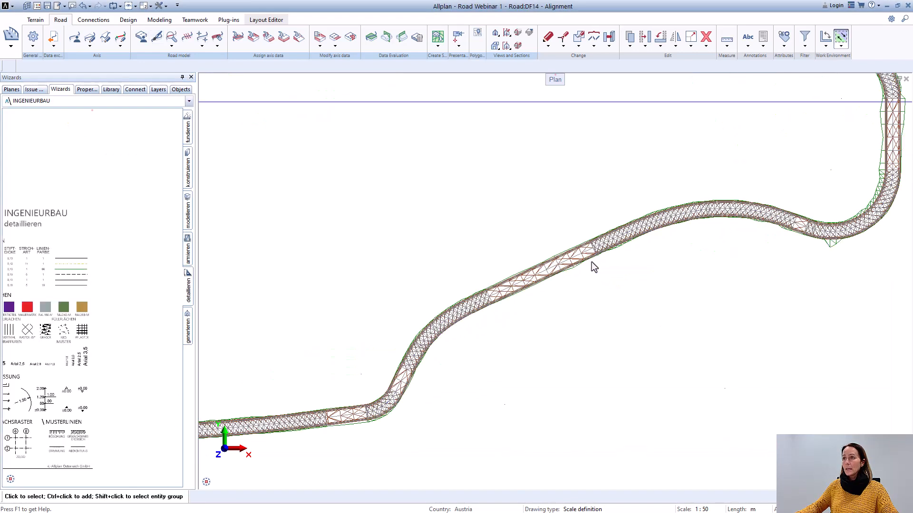
scroll(585, 263, down, 6)
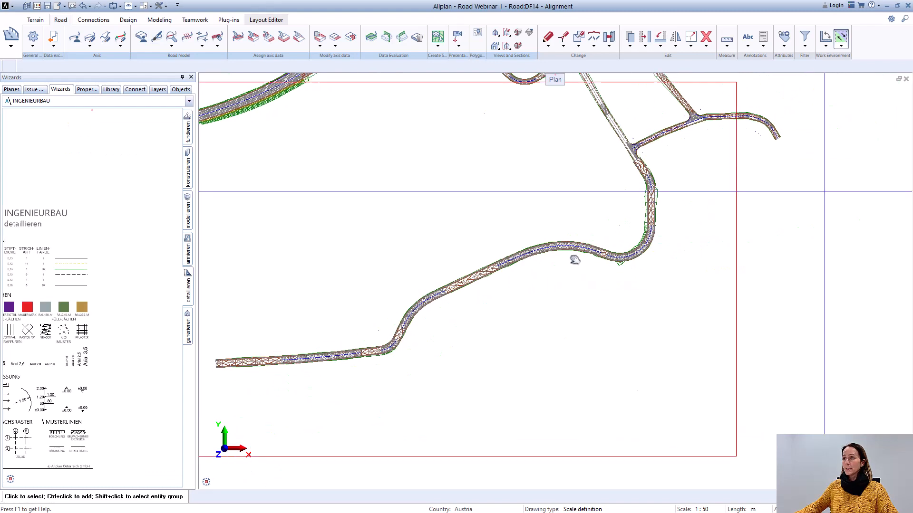
scroll(596, 176, up, 2)
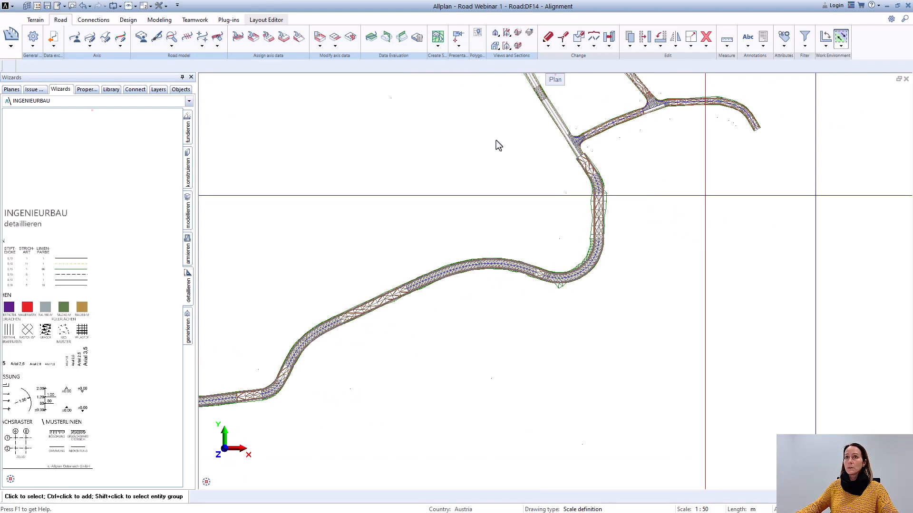
click(151, 6)
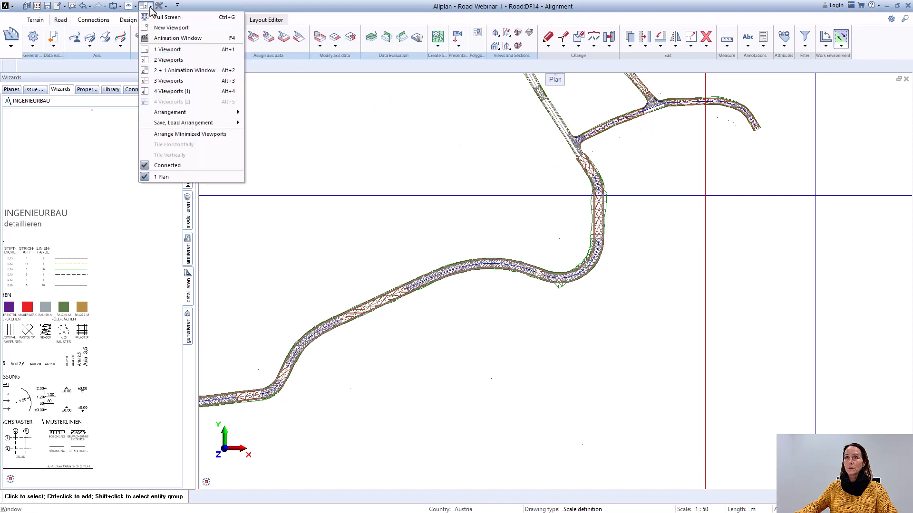
click(168, 81)
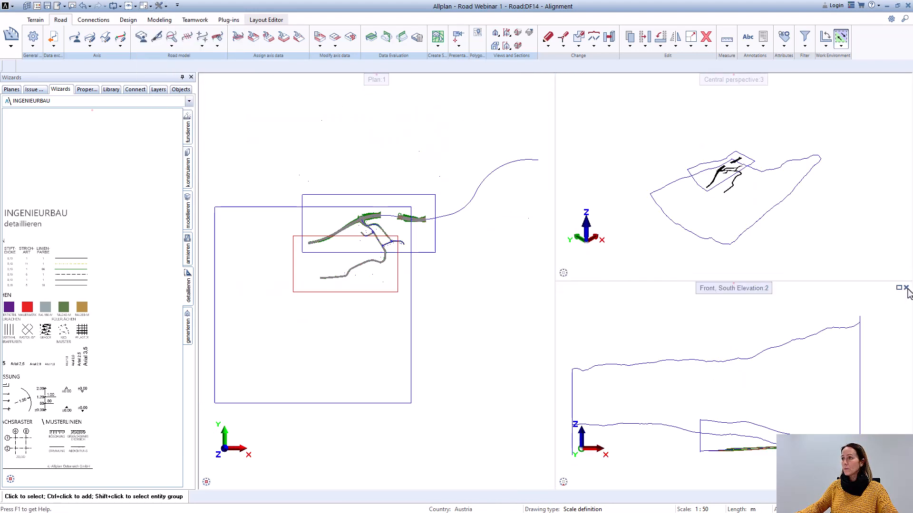
click(905, 288)
scroll(733, 299, up, 10)
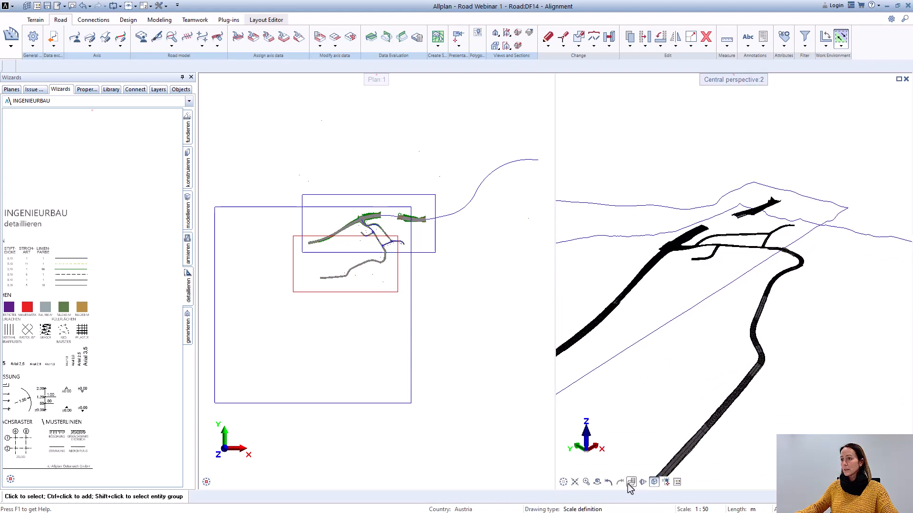
click(654, 482)
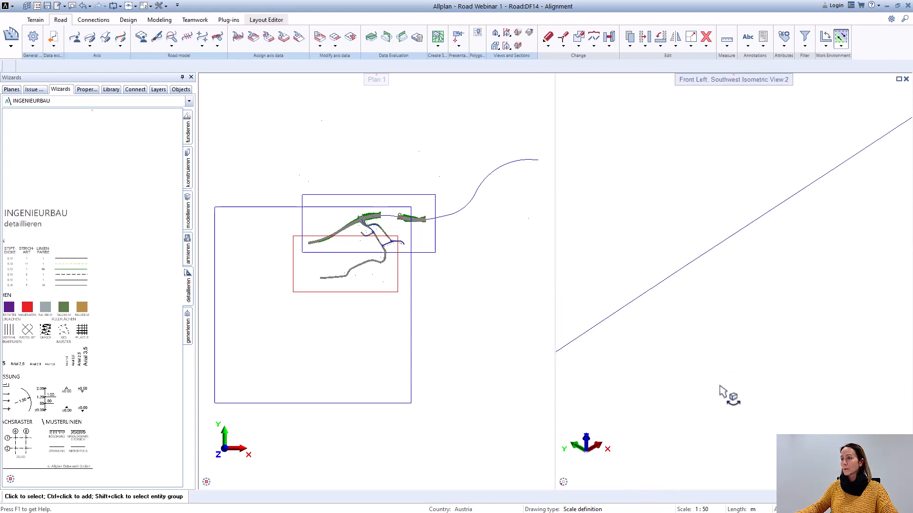
Step: Examine the Axis_6 road body in 3D, including its surface, embankments and sub-base, from several angles
scroll(732, 392, up, 5)
scroll(736, 391, up, 8)
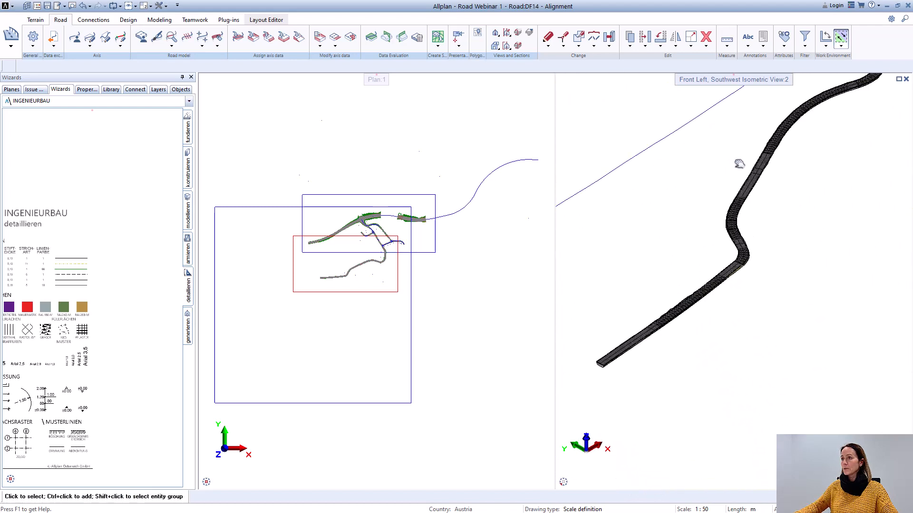
drag(680, 319, 699, 349)
scroll(693, 344, down, 6)
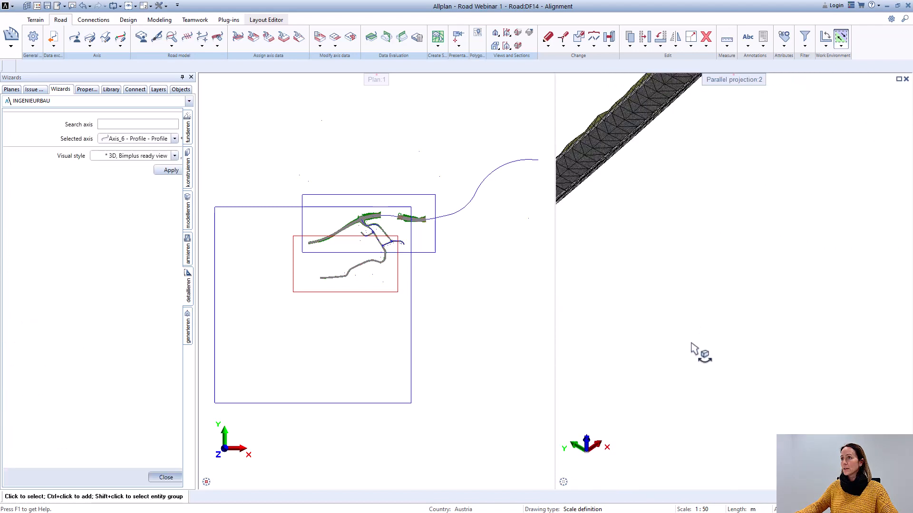
middle_drag(701, 305, 768, 292)
scroll(712, 303, up, 7)
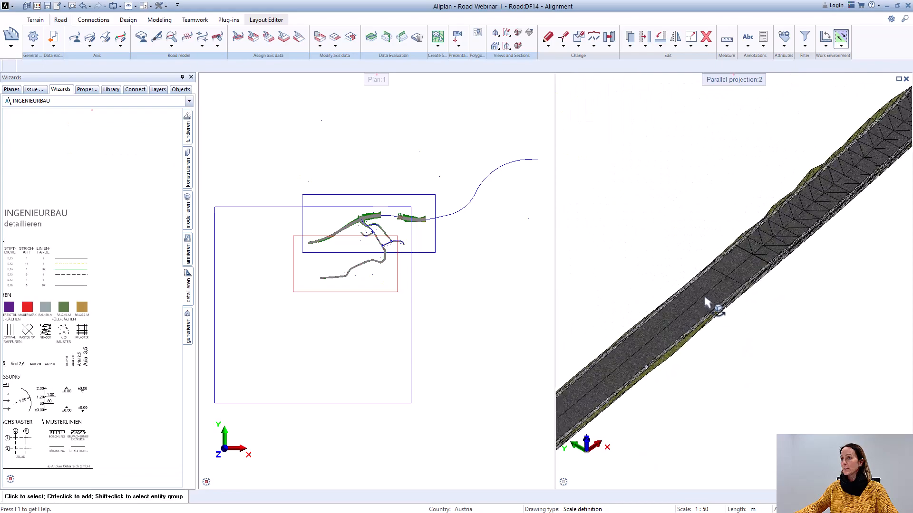
drag(750, 274, 776, 172)
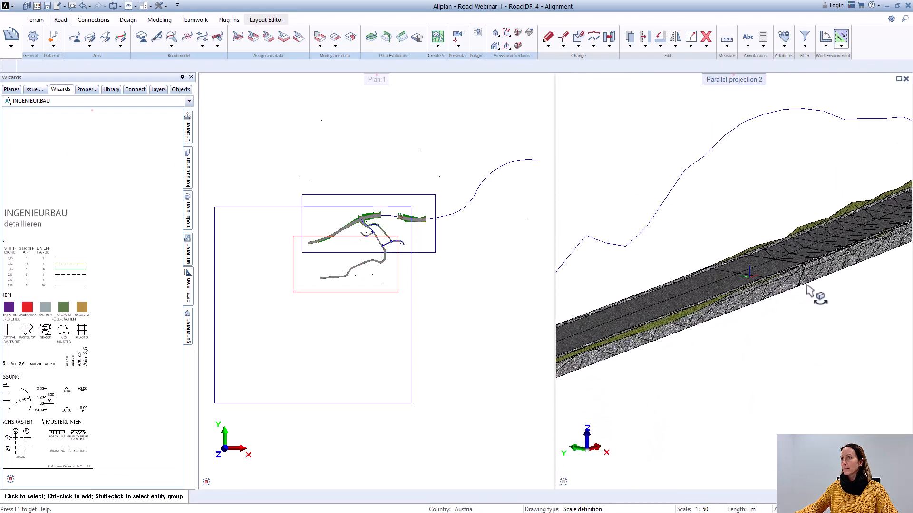
drag(807, 283, 798, 242)
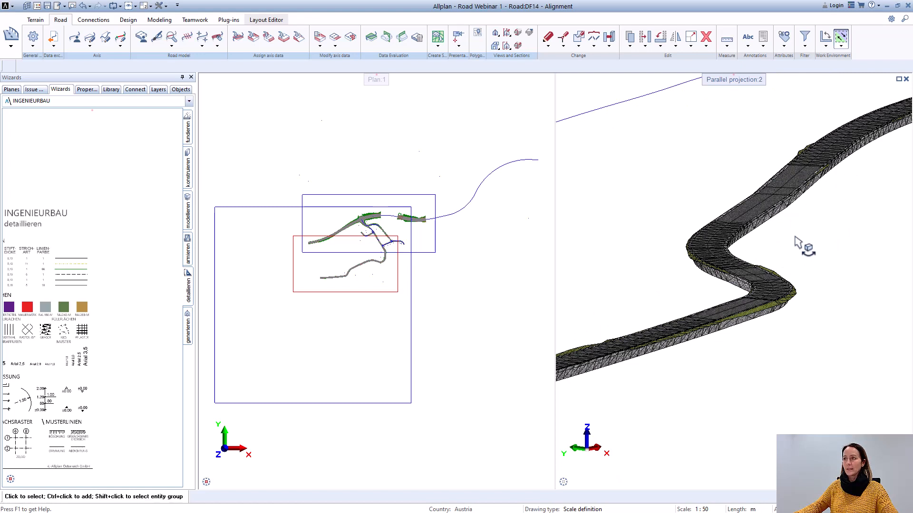
scroll(795, 237, down, 6)
scroll(794, 237, up, 2)
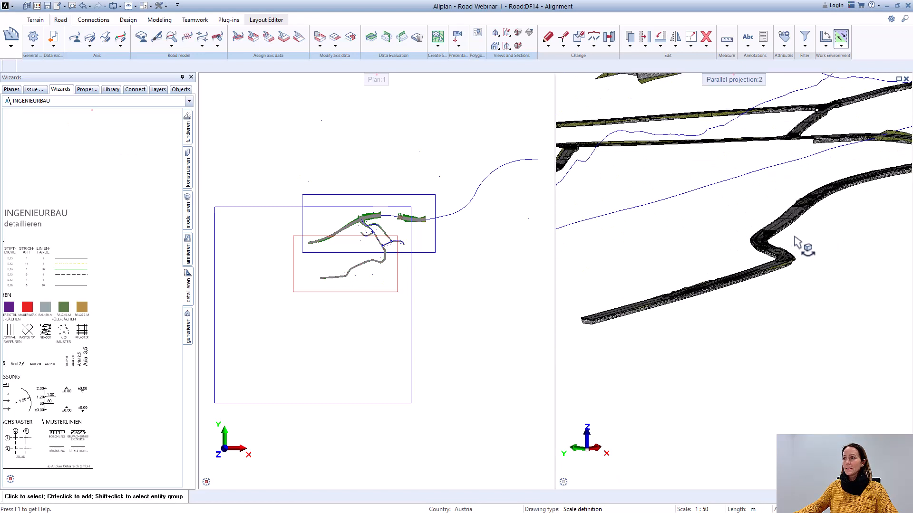
scroll(795, 241, up, 2)
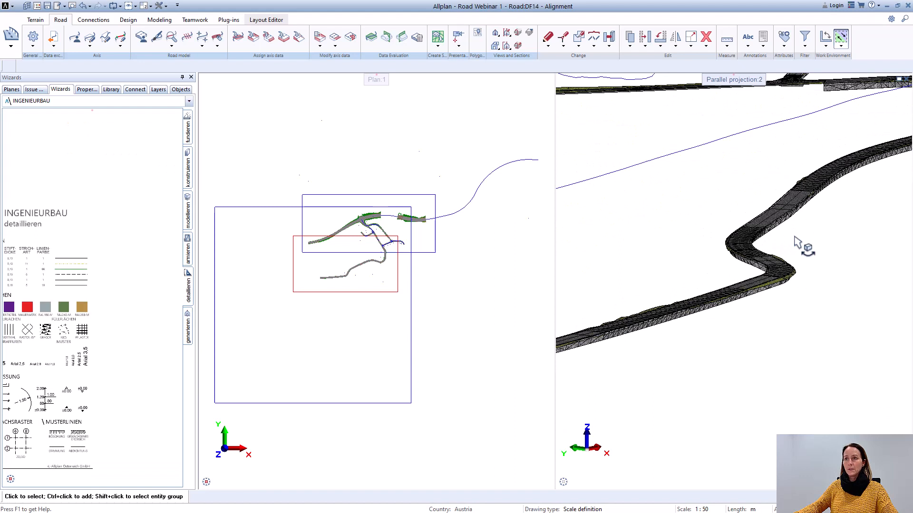
Step: Close the 3D viewport and return to a single plan view showing the whole Axis_6 road
click(907, 80)
scroll(399, 285, up, 3)
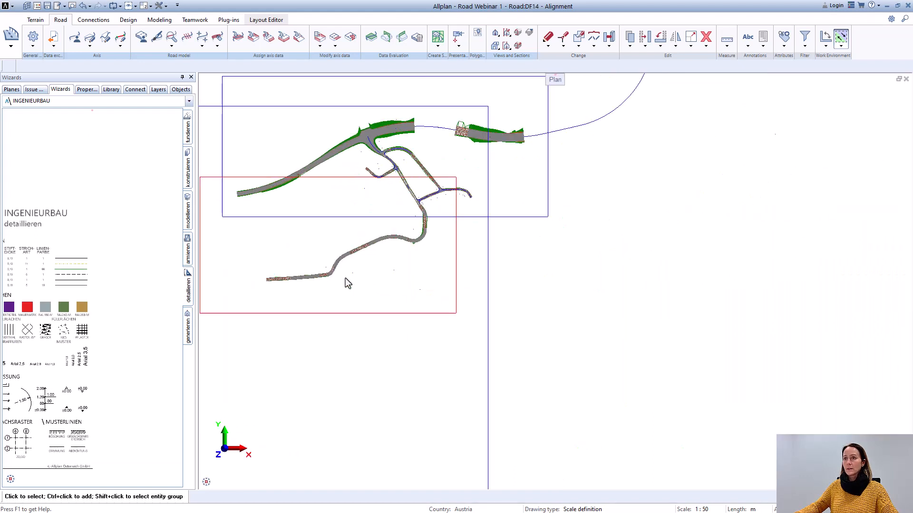
middle_drag(347, 281, 565, 335)
scroll(645, 327, up, 4)
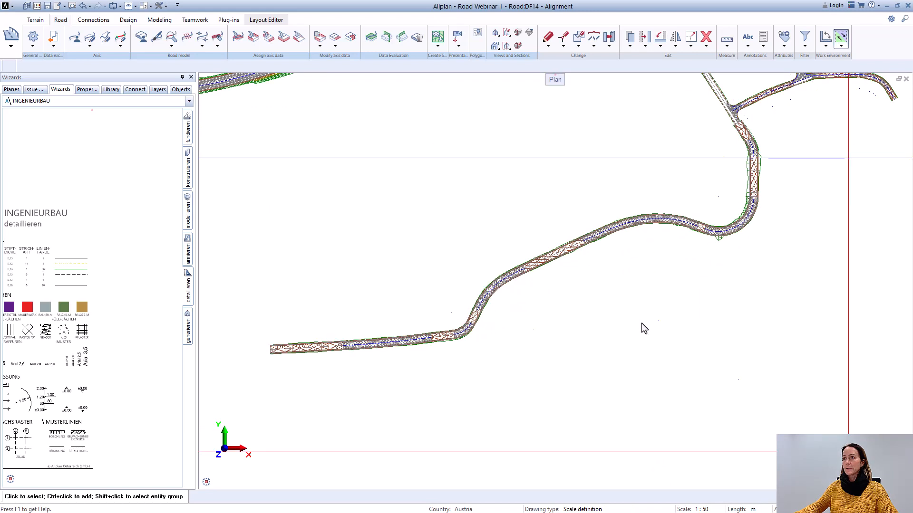
middle_drag(647, 327, 596, 333)
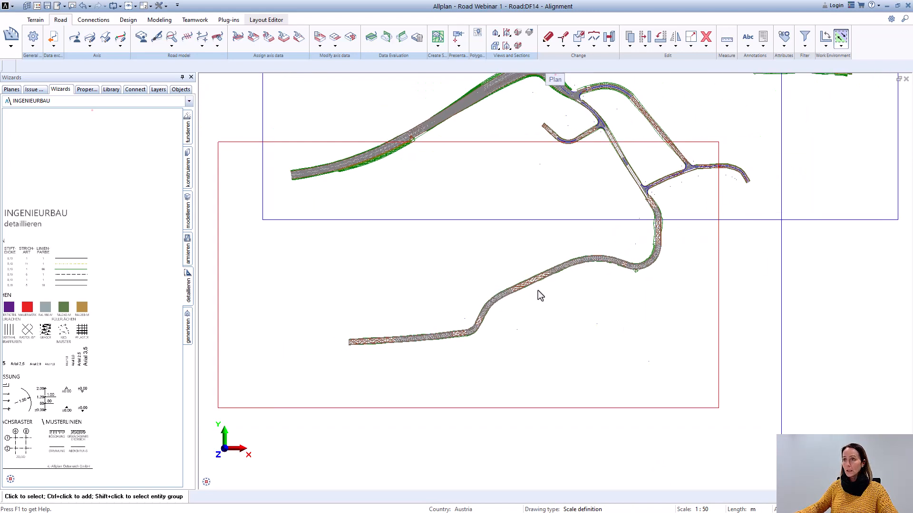
Step: Expand the Site level of the building structure and make drawing file 11, SHP Kadastre, the active one
click(75, 36)
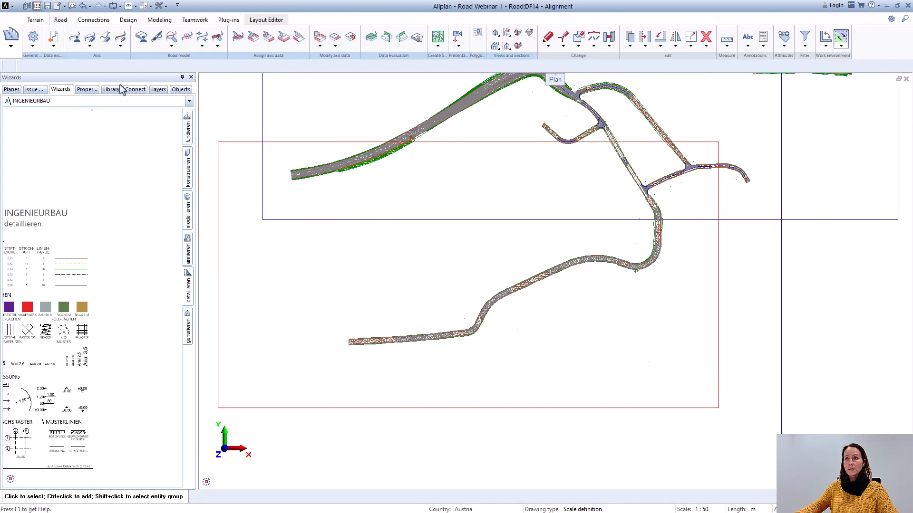
double_click(231, 109)
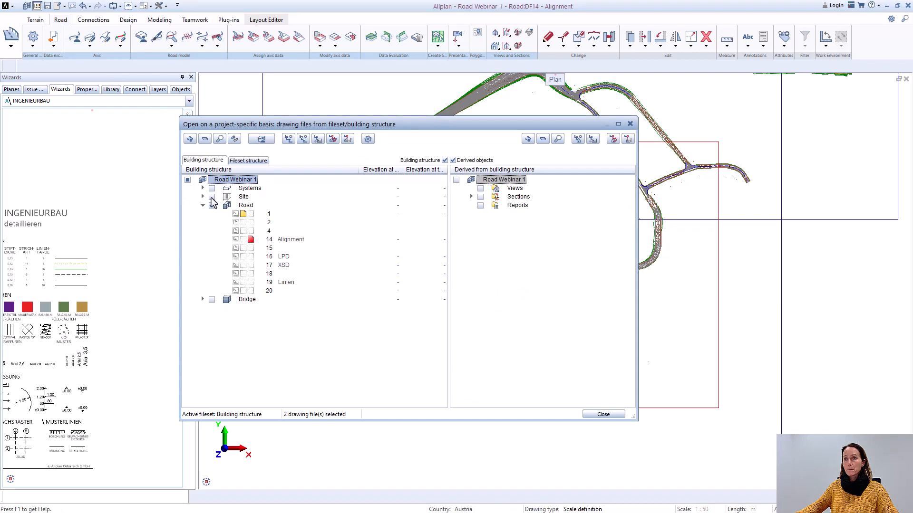
click(242, 197)
double_click(240, 197)
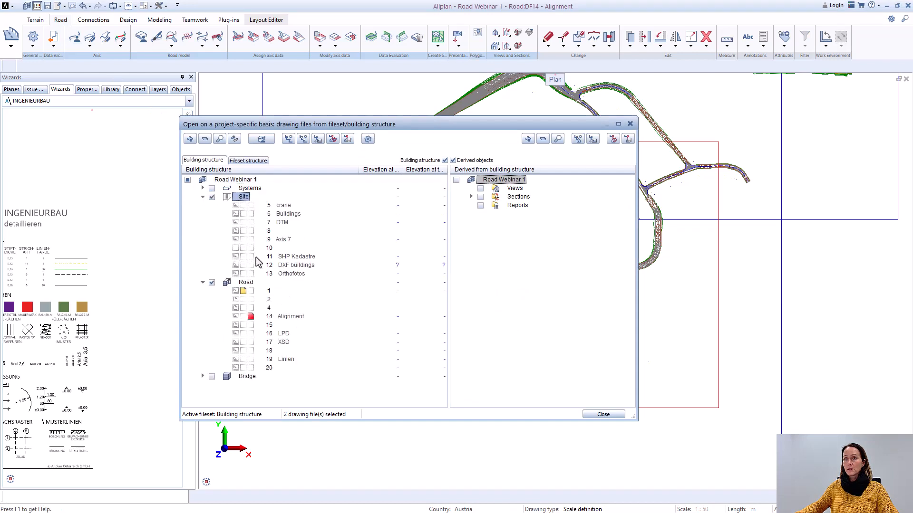
click(250, 257)
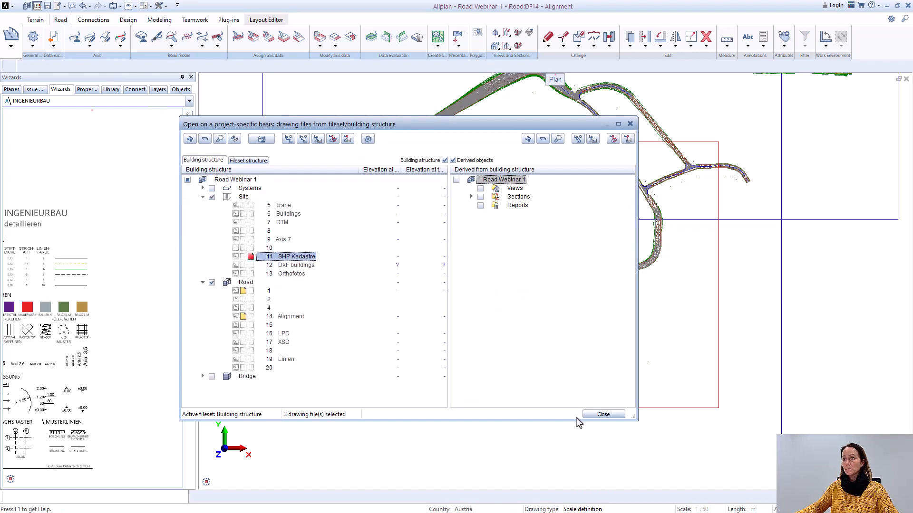
click(600, 414)
Step: Examine how the Axis_6 road runs across the cadastral parcels, particularly where the side street meets it
scroll(627, 291, up, 3)
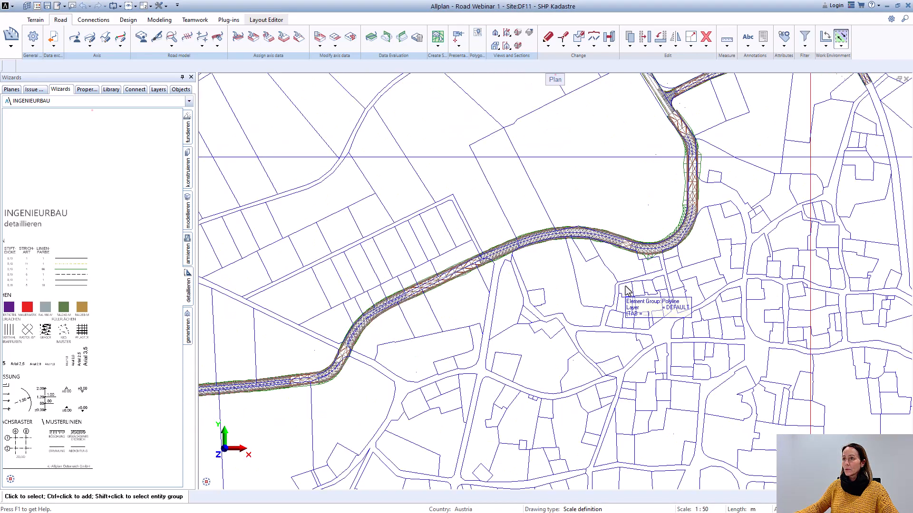
scroll(547, 265, down, 2)
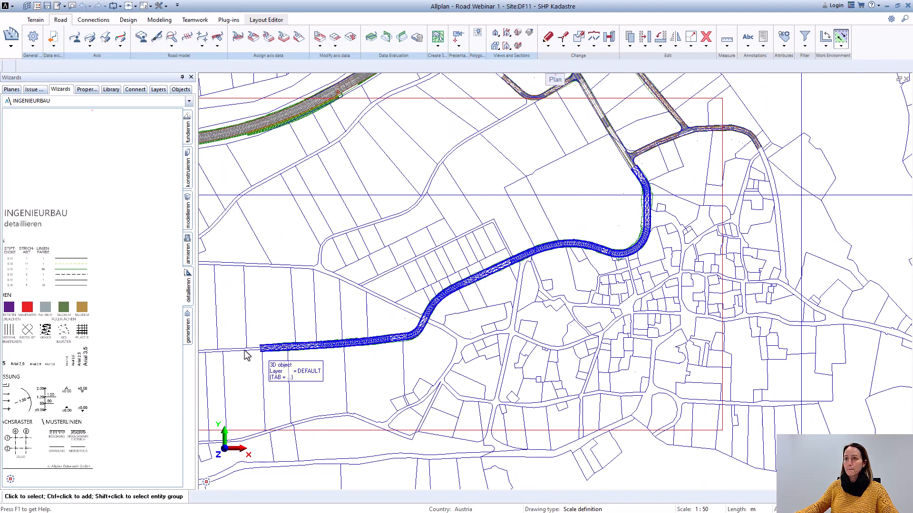
scroll(475, 324, up, 2)
middle_drag(569, 293, 555, 243)
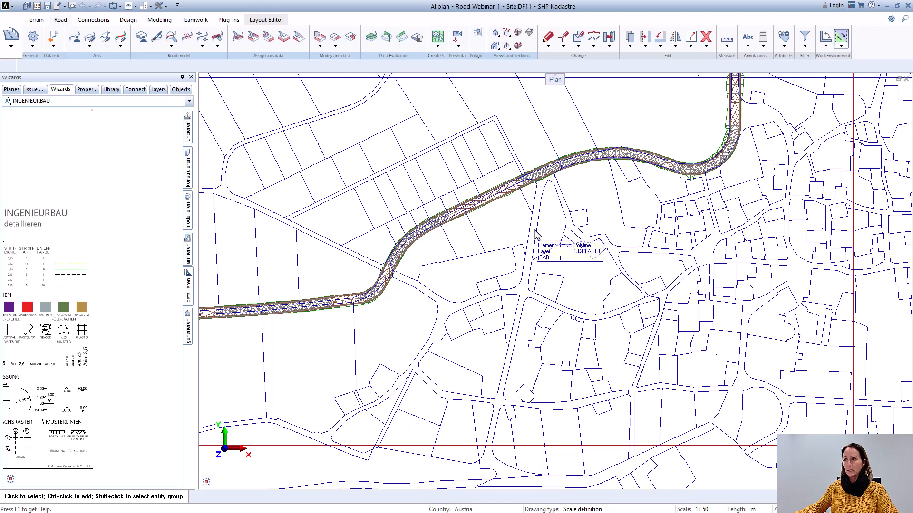
scroll(545, 187, up, 1)
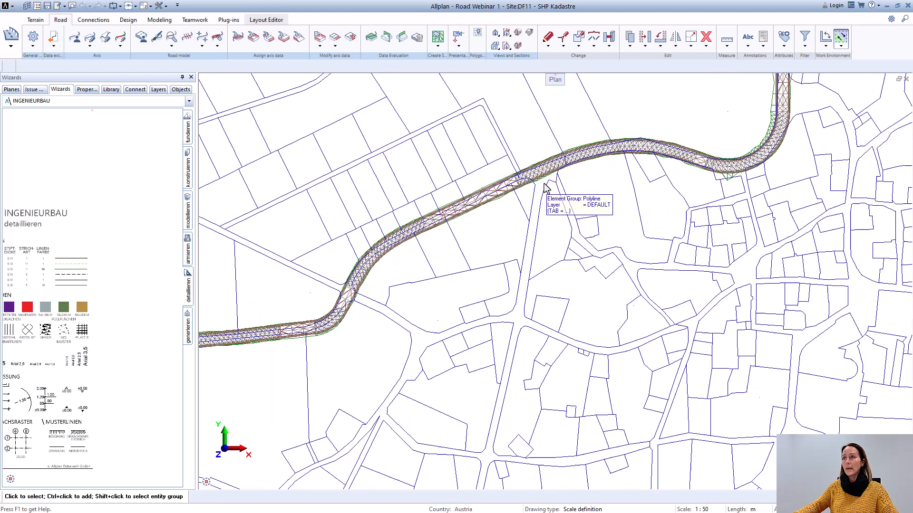
scroll(546, 189, up, 2)
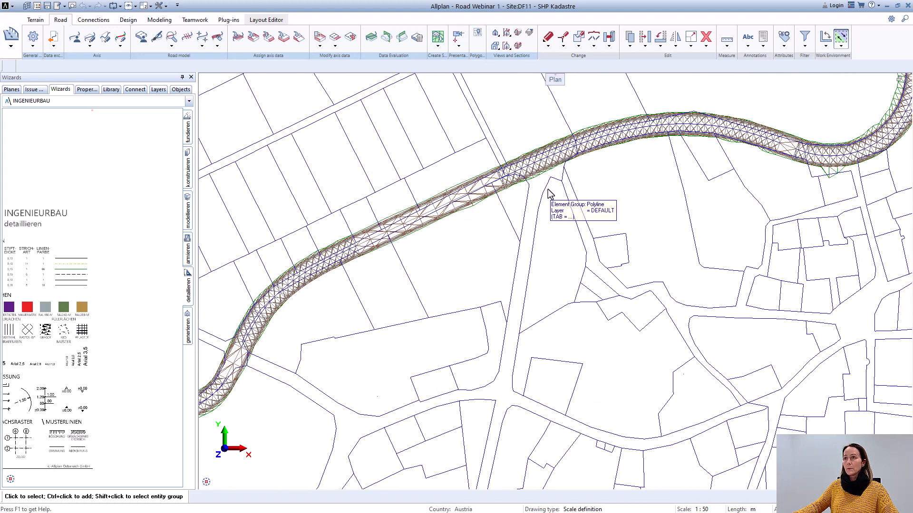
scroll(547, 193, up, 4)
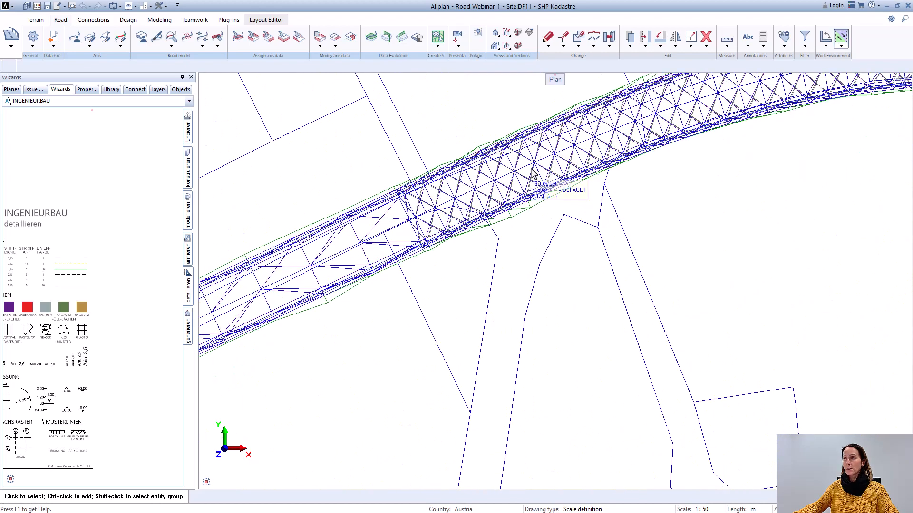
scroll(536, 166, down, 6)
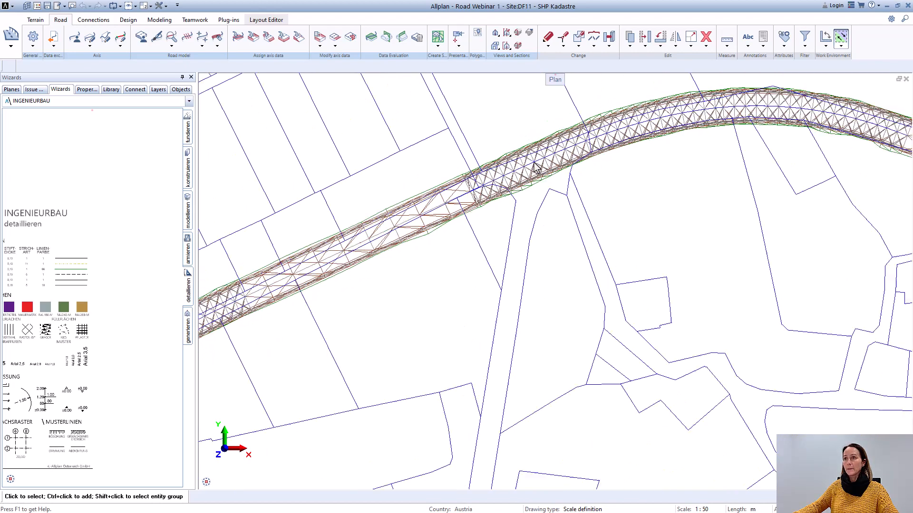
scroll(294, 122, down, 8)
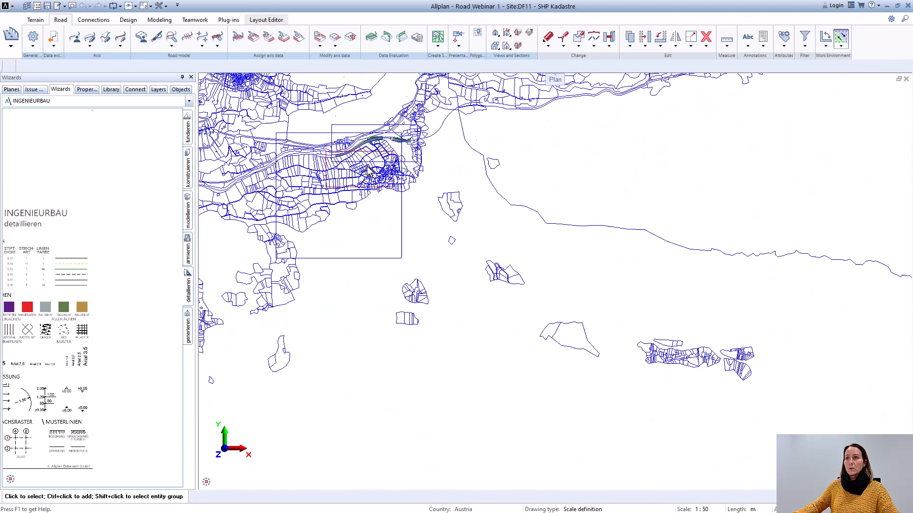
middle_drag(257, 189, 289, 215)
Step: Make drawing file 14, Alignment, active again and turn off the SHP Kadastre drawing file
double_click(273, 210)
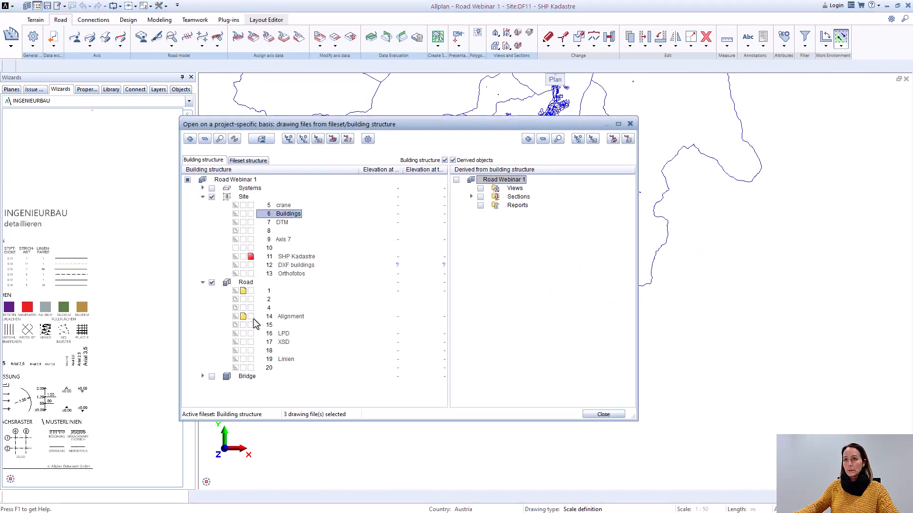
click(252, 317)
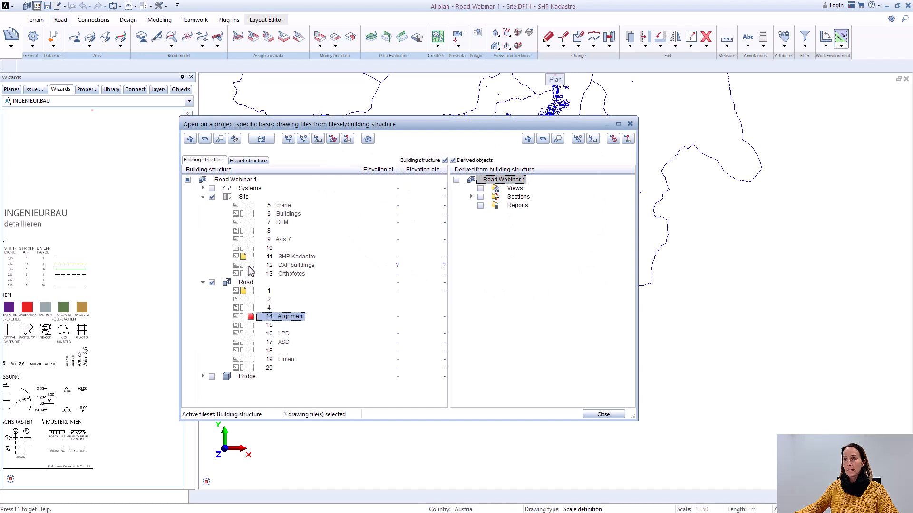
click(236, 256)
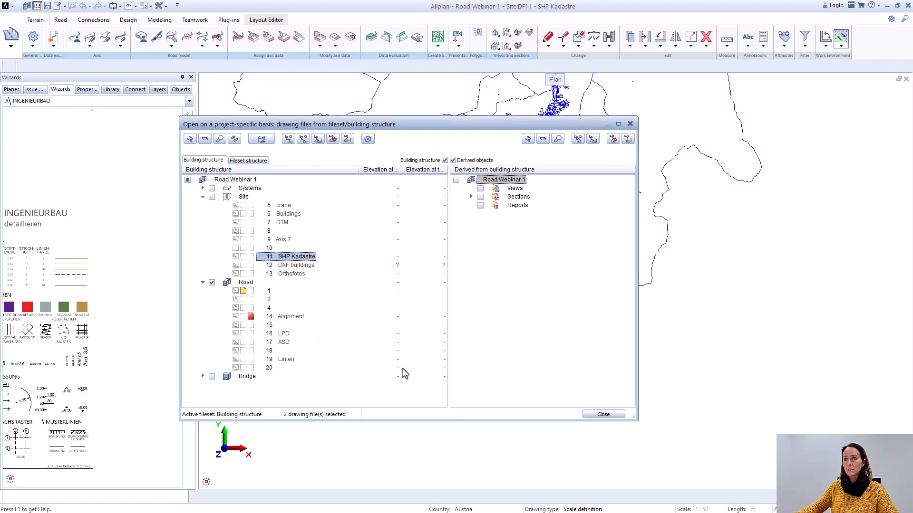
click(601, 412)
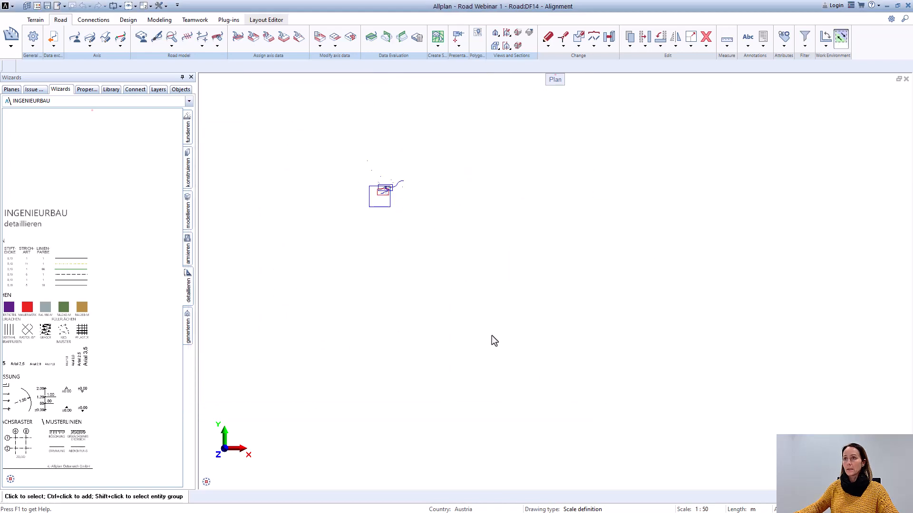
Step: Make Site drawing file 9, Axis 7, the active one and show its red lines together with the whole Axis_6 road
scroll(347, 194, up, 8)
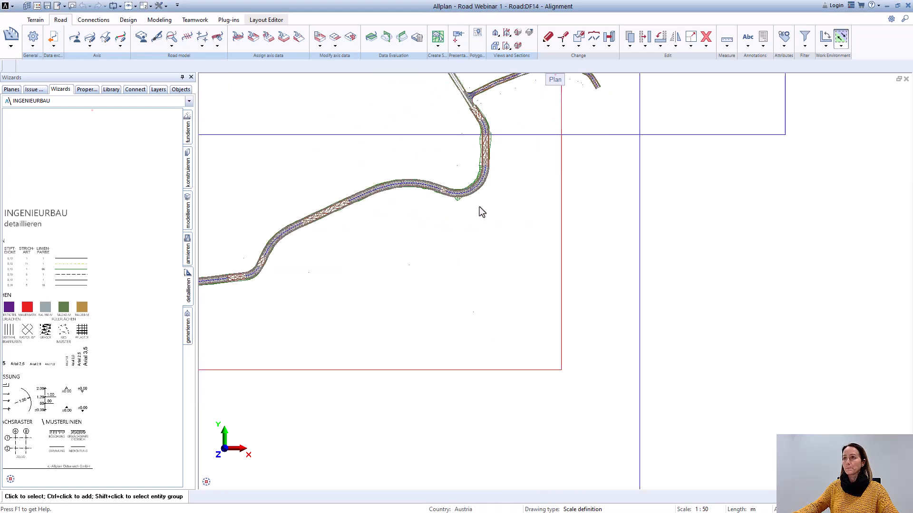
middle_drag(483, 221, 465, 284)
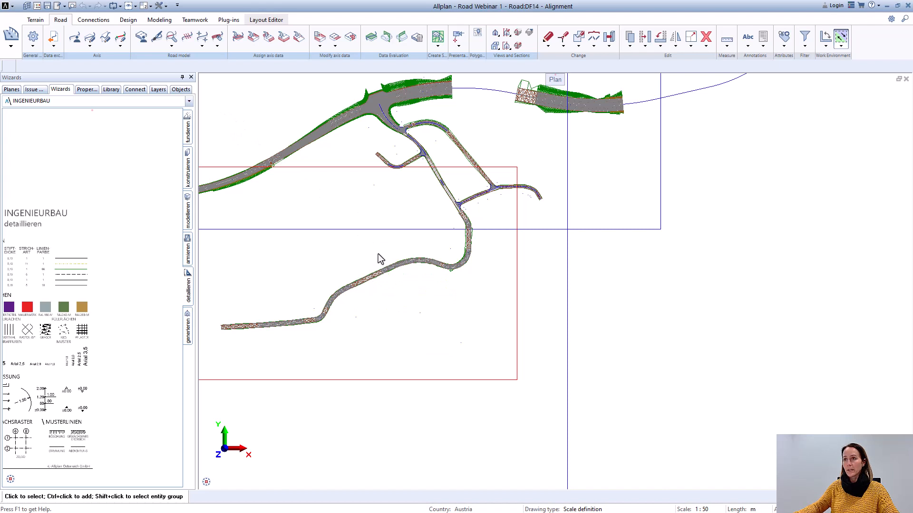
click(37, 6)
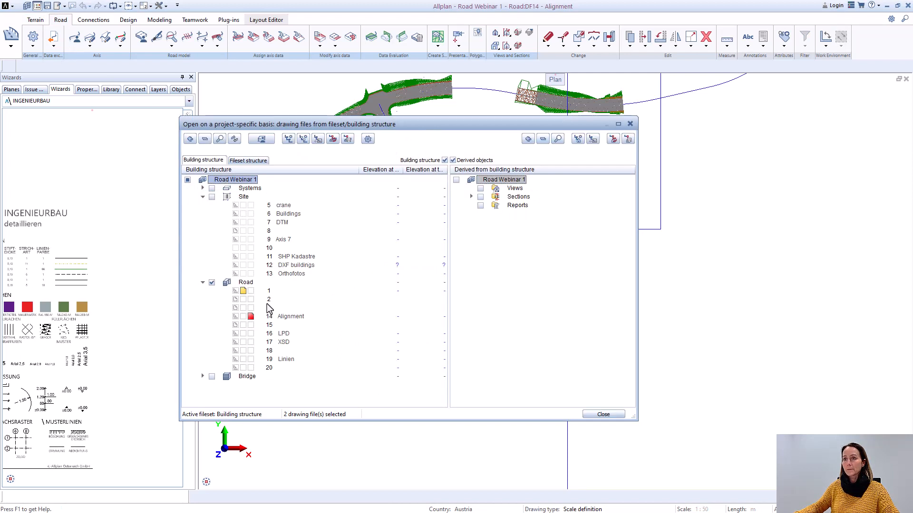
click(252, 307)
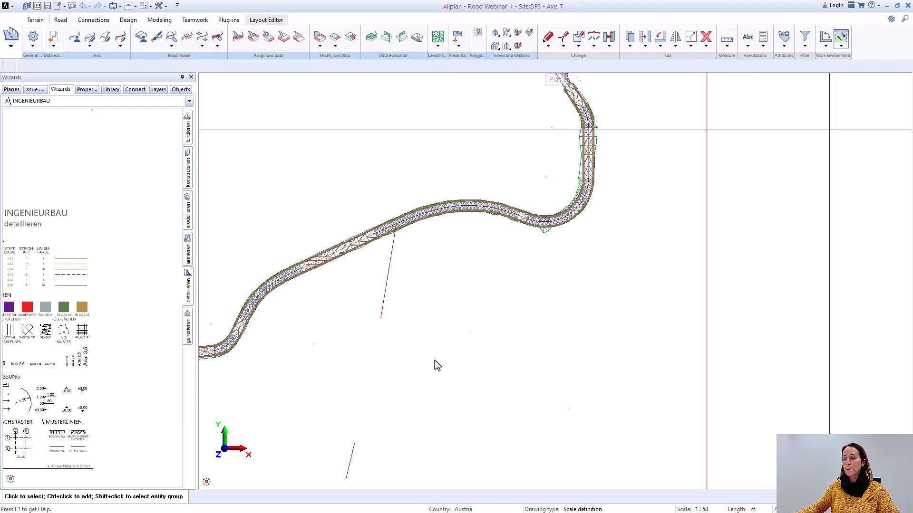
scroll(434, 365, down, 5)
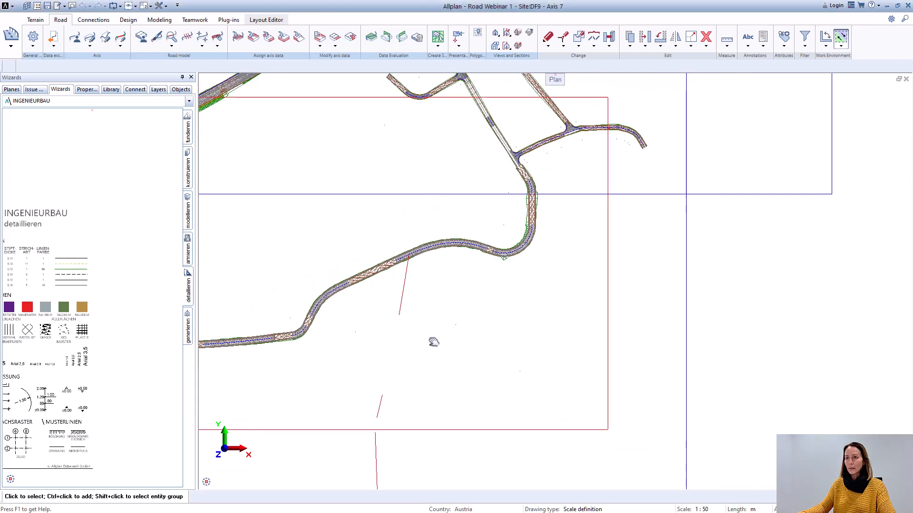
middle_drag(433, 342, 426, 304)
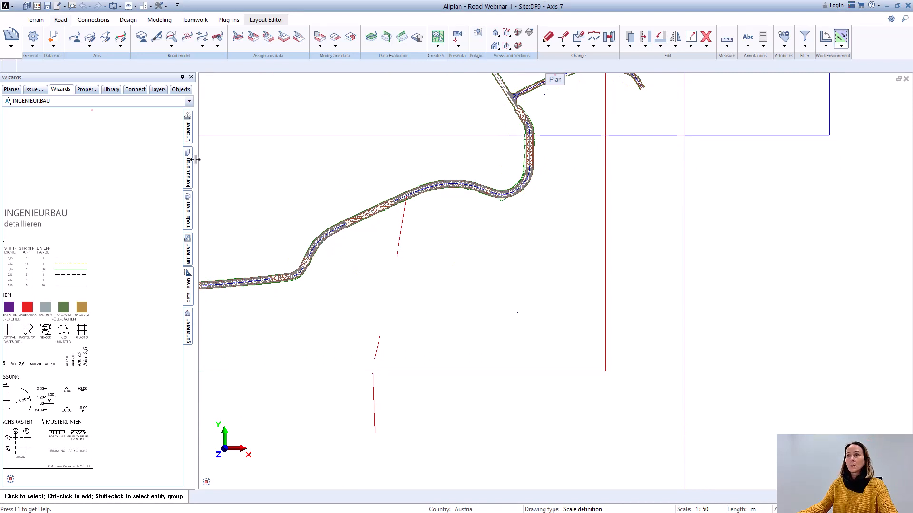
scroll(446, 223, down, 3)
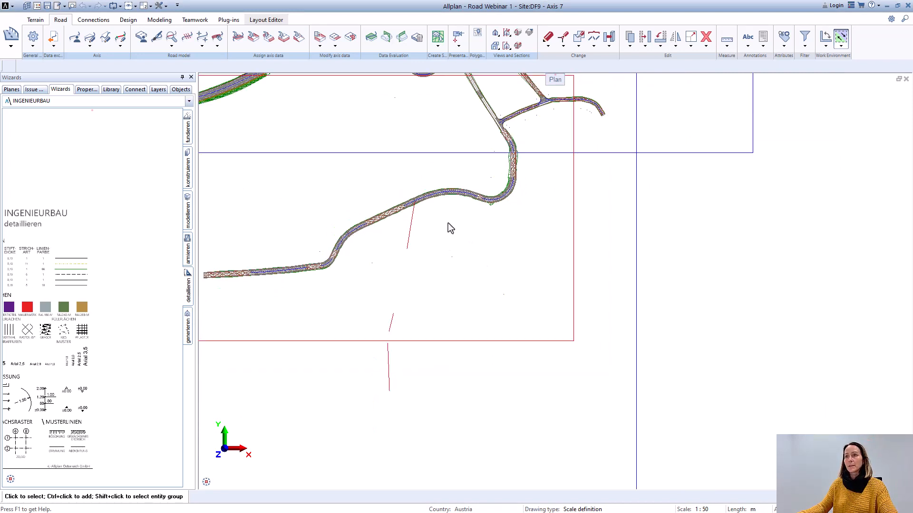
middle_drag(448, 223, 456, 292)
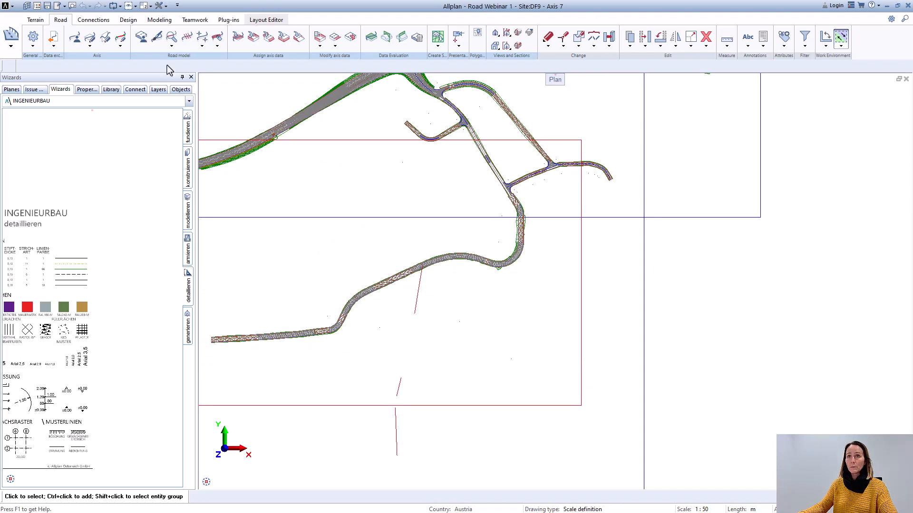
Step: View the elements of Axis_6 - Profile - Profile in the element-based horizontal alignment editor, and close the editor
click(90, 46)
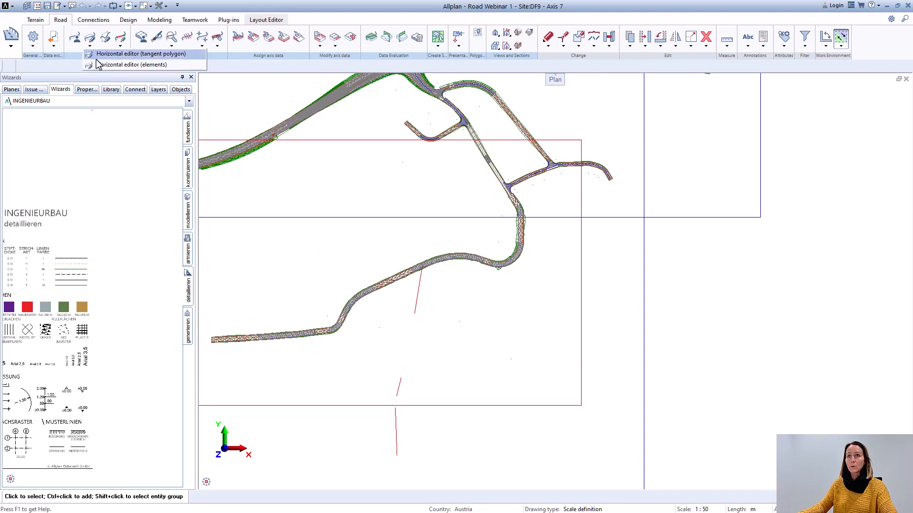
click(101, 65)
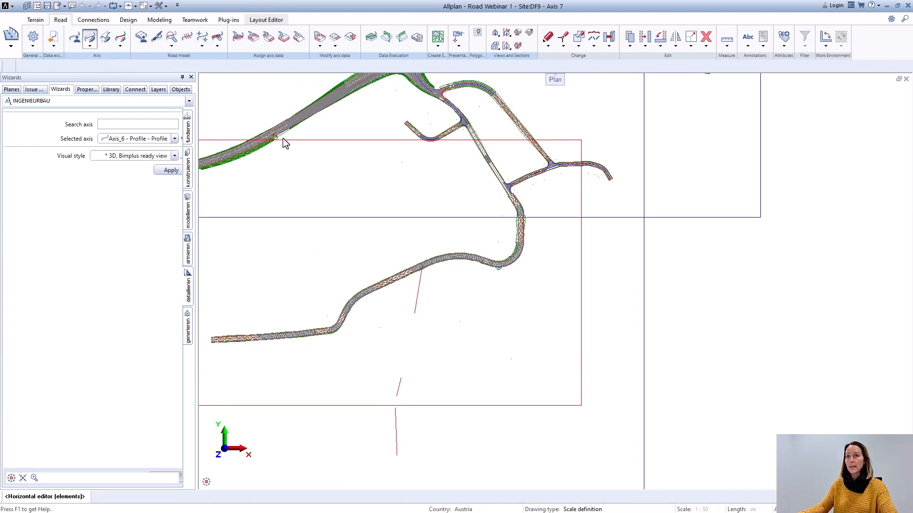
click(483, 192)
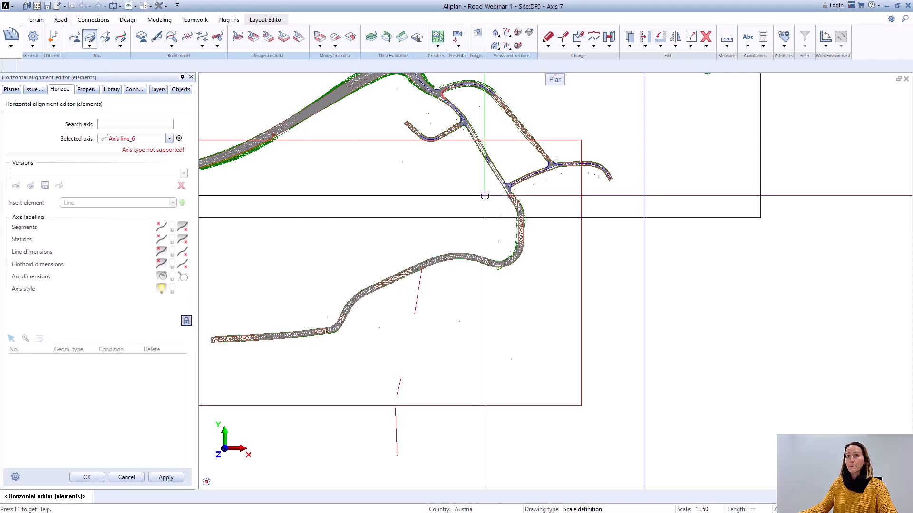
click(161, 138)
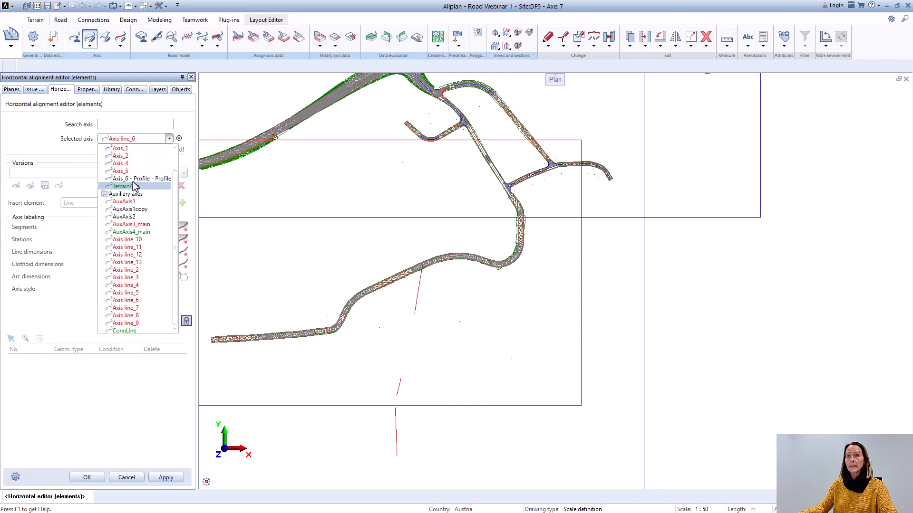
click(134, 180)
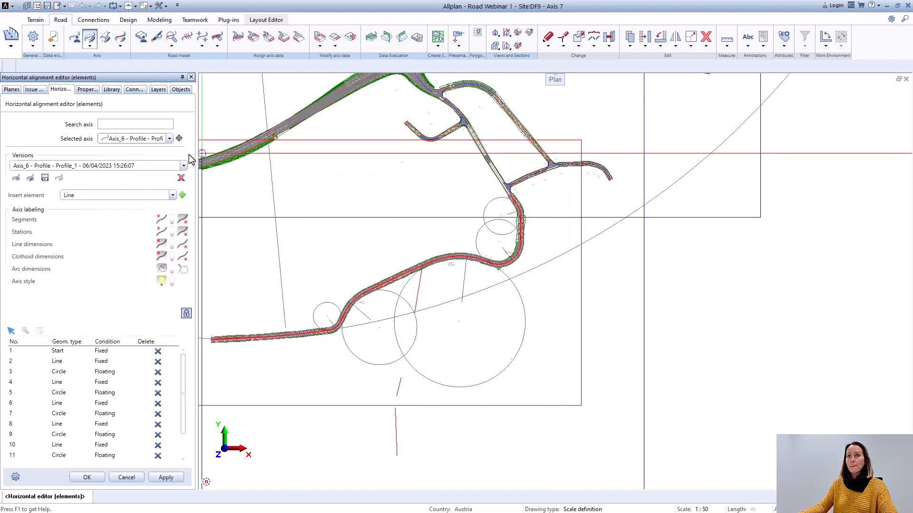
click(170, 139)
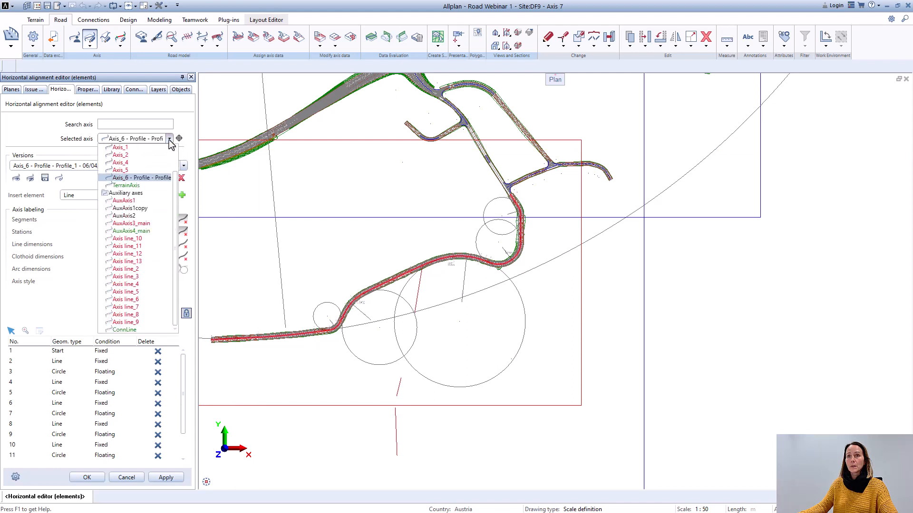
click(136, 180)
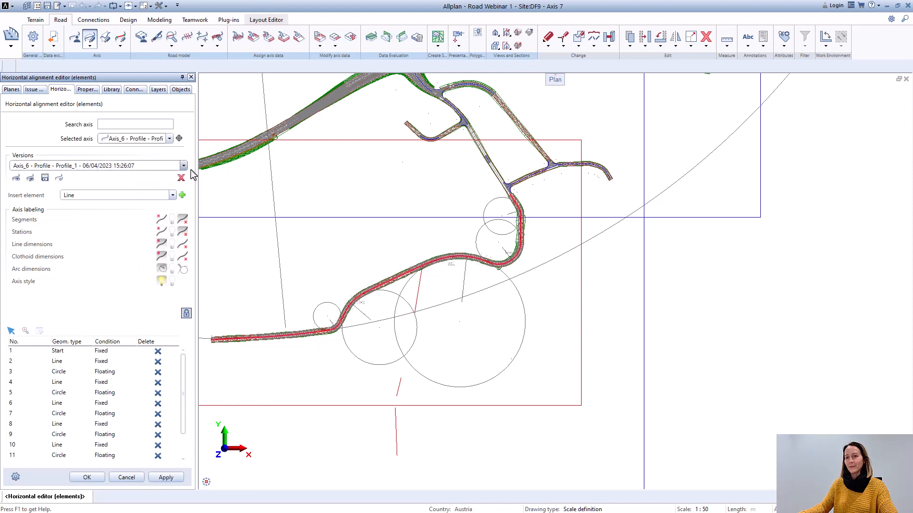
click(87, 477)
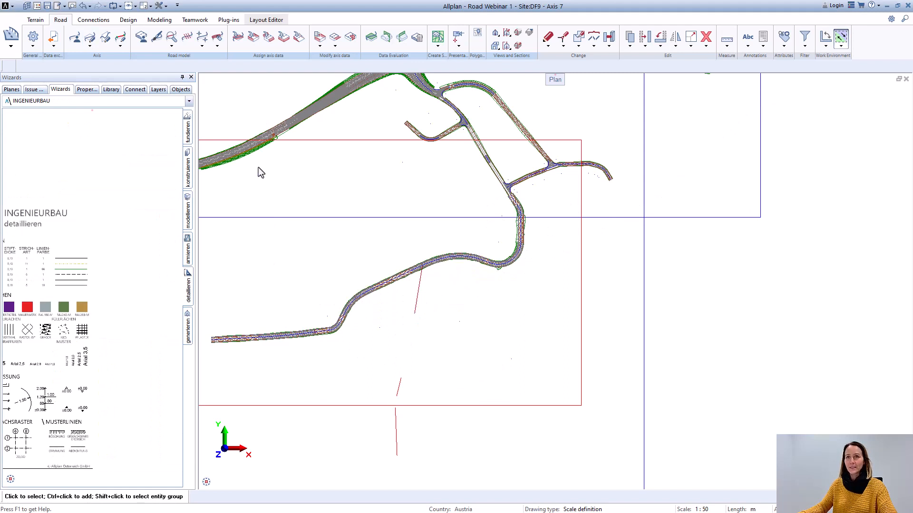
Step: Create a new main axis named Axis_7 and assign it the surface model terrain xyz
click(75, 38)
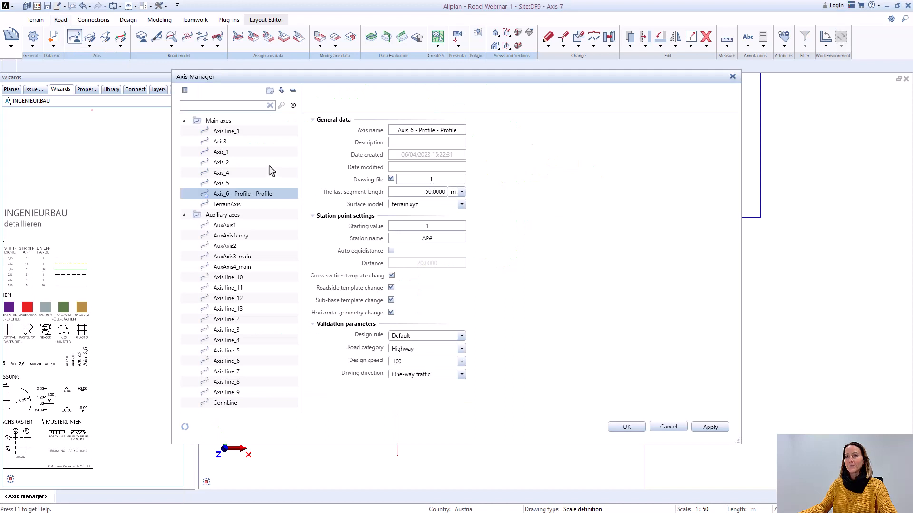
right_click(225, 125)
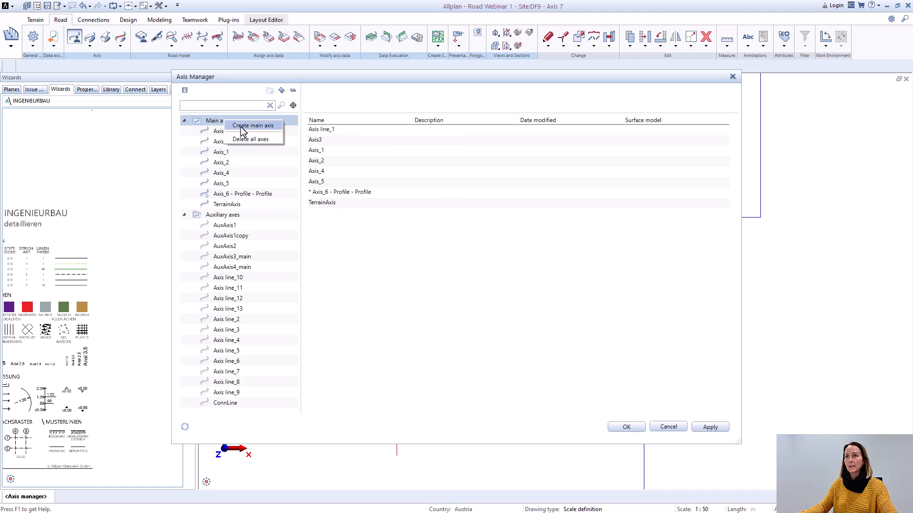
click(243, 127)
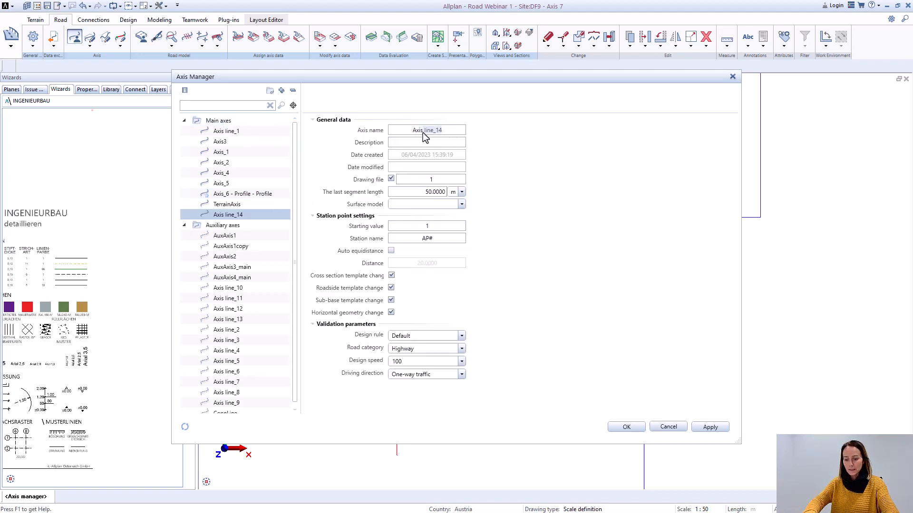
key(BackSpace)
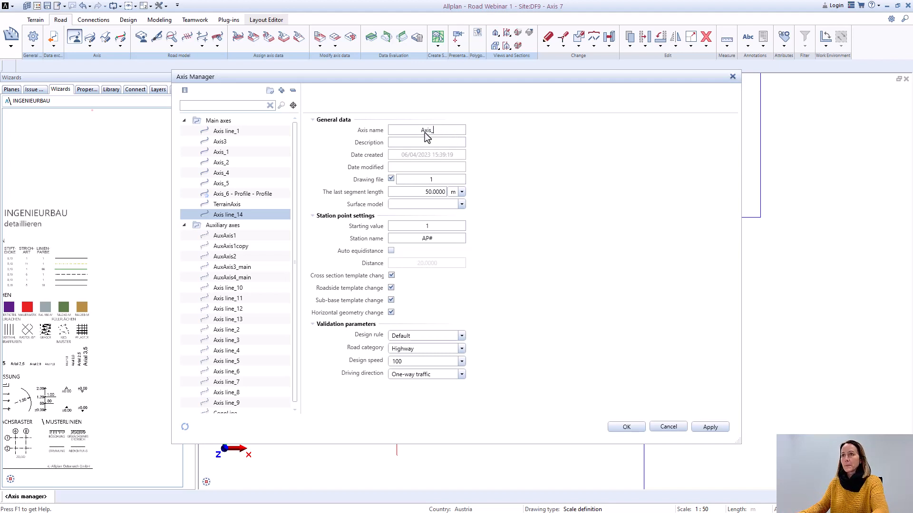
click(462, 205)
click(425, 219)
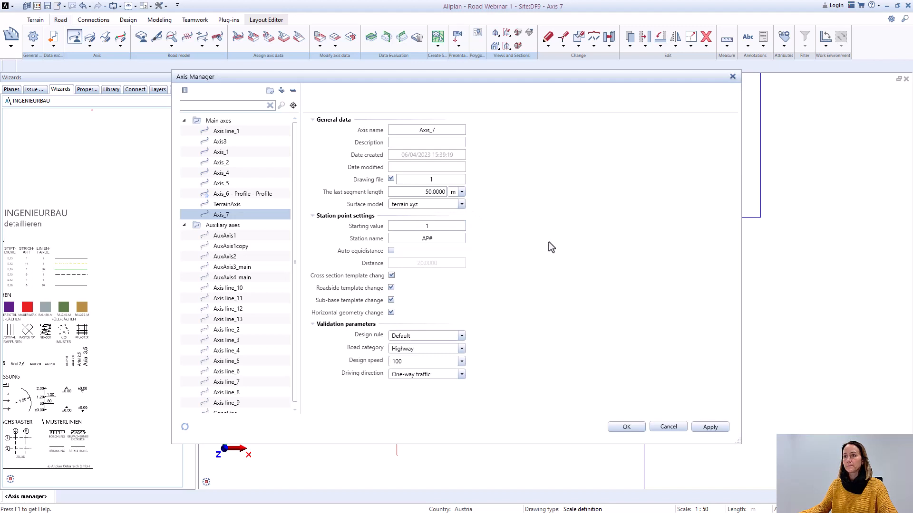
Step: Set Axis_7's validation parameters to road category Inner city road, design speed 50 and Two-way traffic - right-hand driving
click(462, 348)
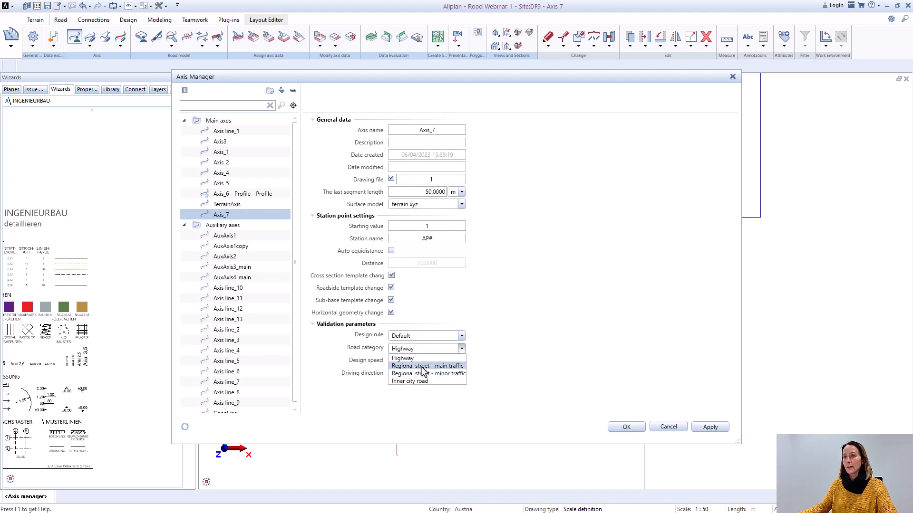
click(421, 380)
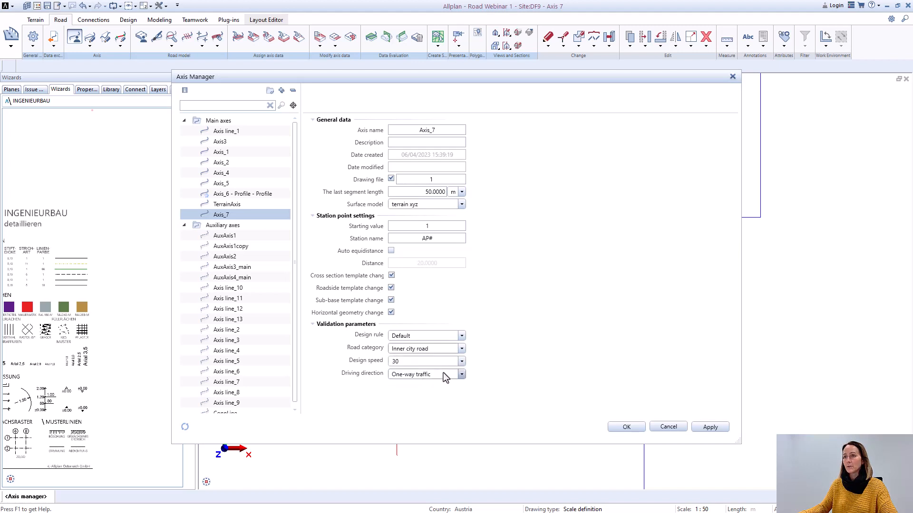
click(461, 363)
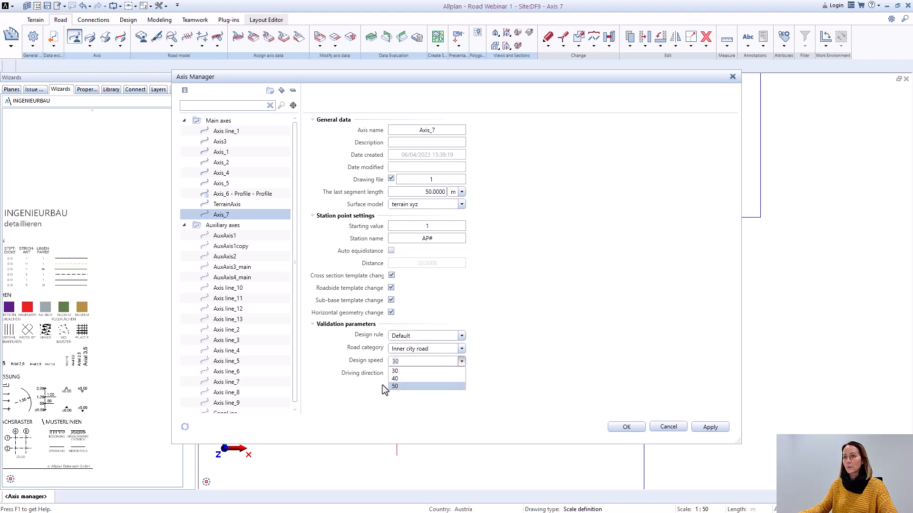
click(396, 386)
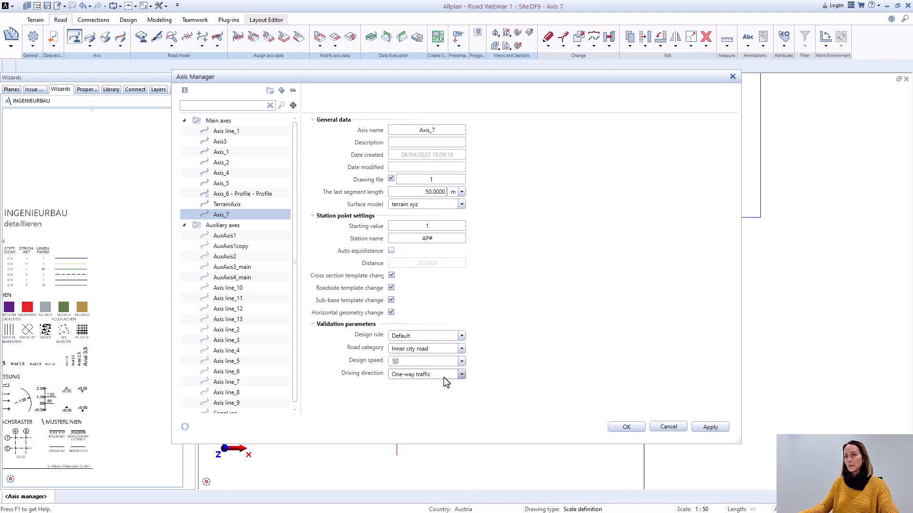
click(461, 374)
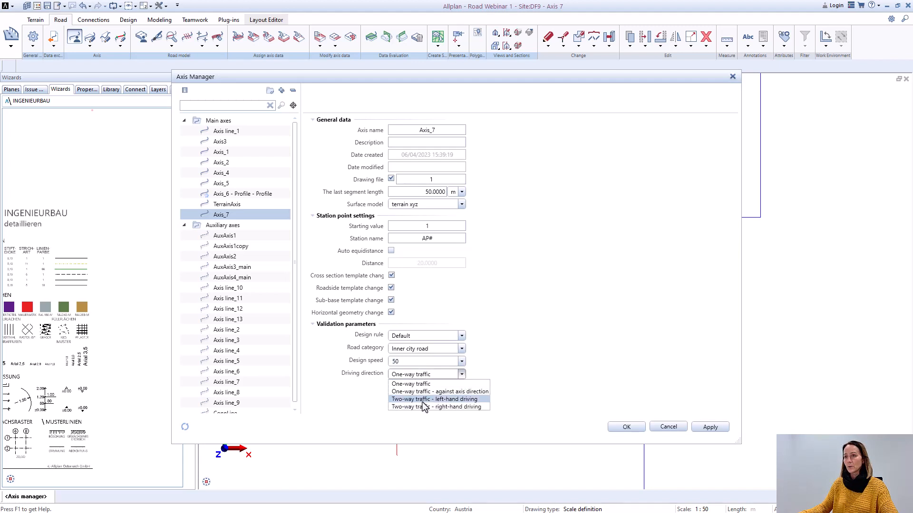
click(423, 407)
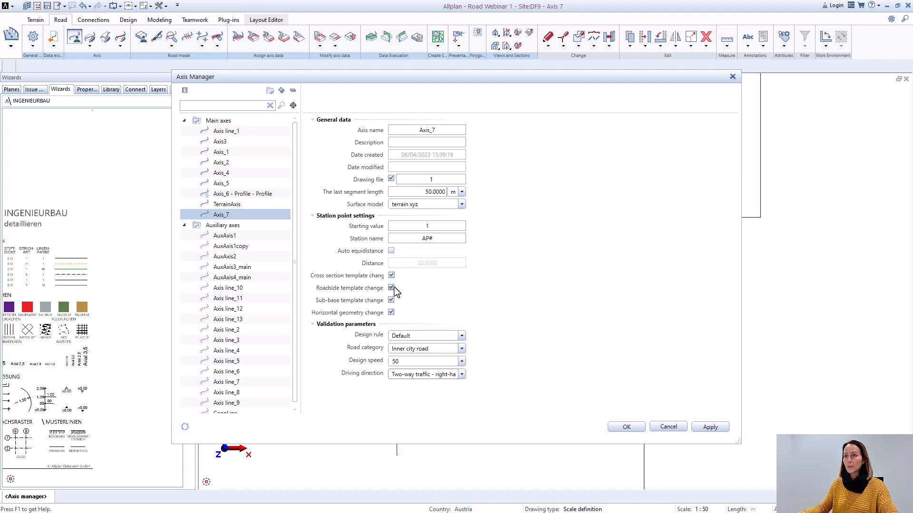
Step: Enable auto equidistance for Axis_7's stations, disable station points at cross section, roadside and sub-base template changes, and save the axis
click(391, 251)
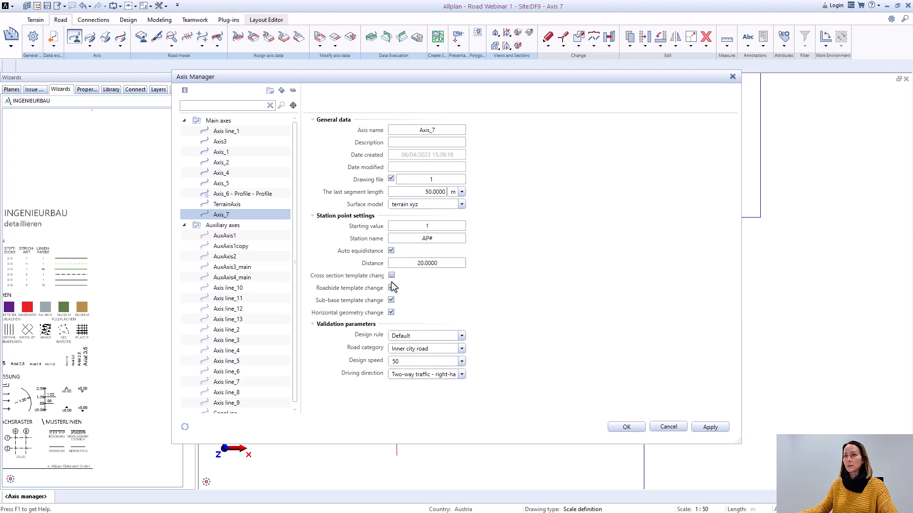
click(390, 300)
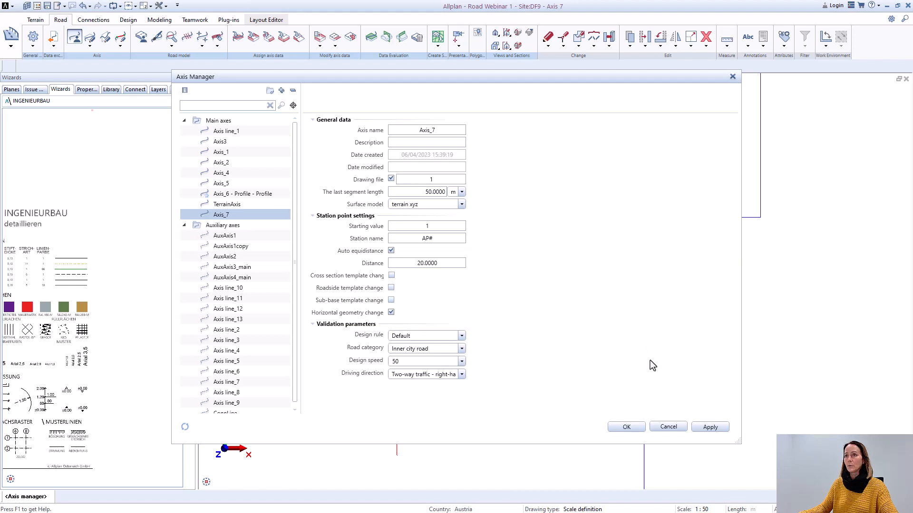
click(632, 426)
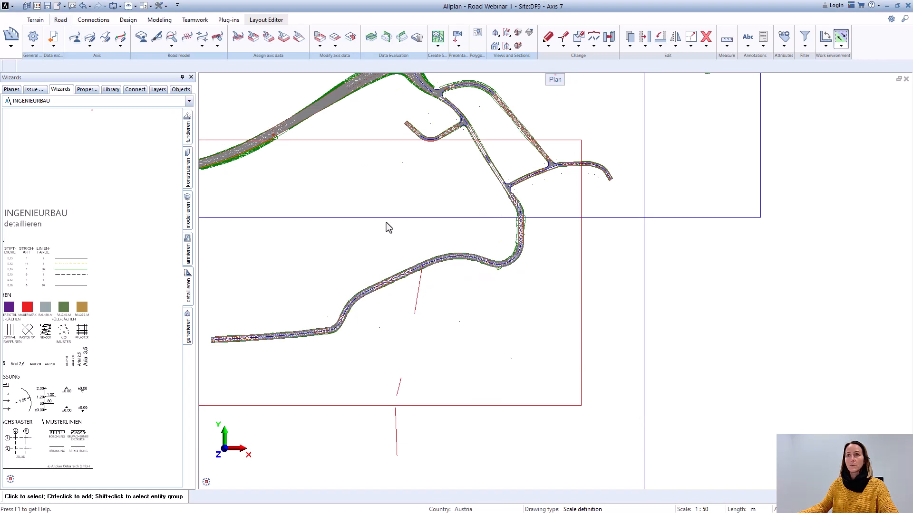
Step: Load Axis_7 into the element-based horizontal alignment editor and close the log messages
click(90, 46)
click(103, 63)
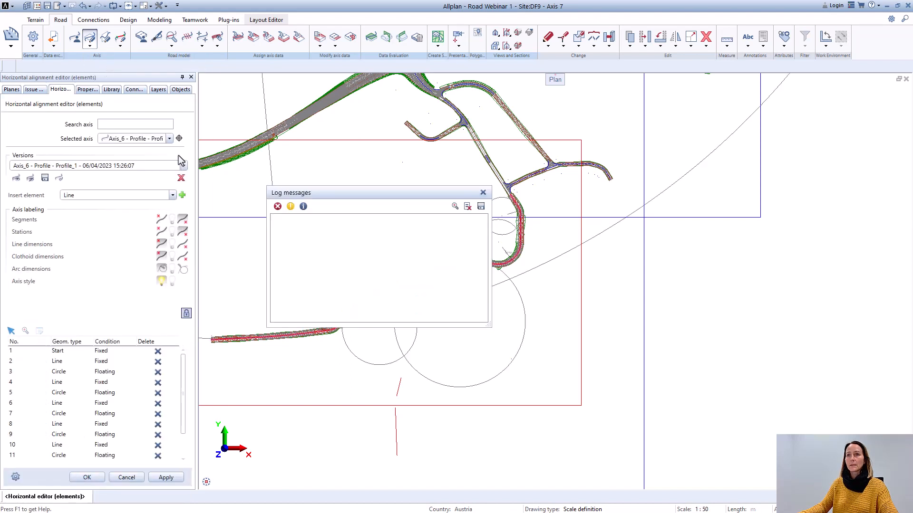
click(169, 139)
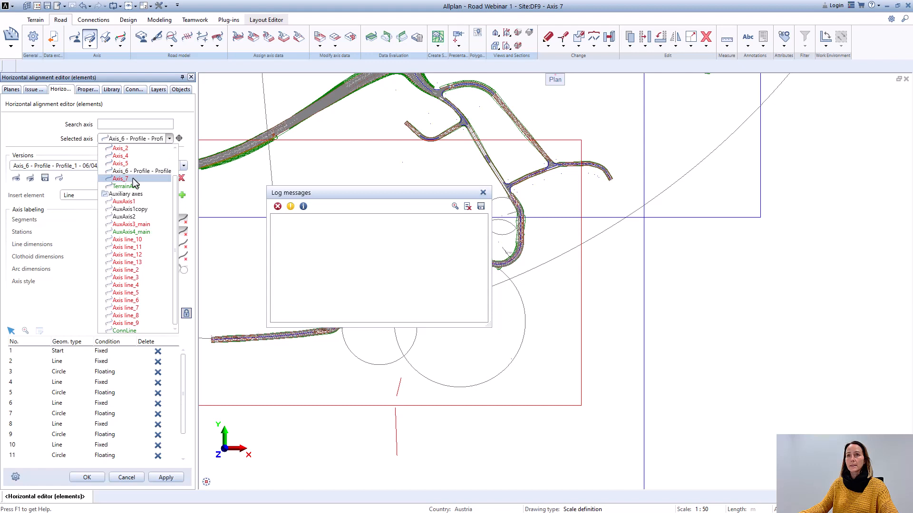
click(135, 180)
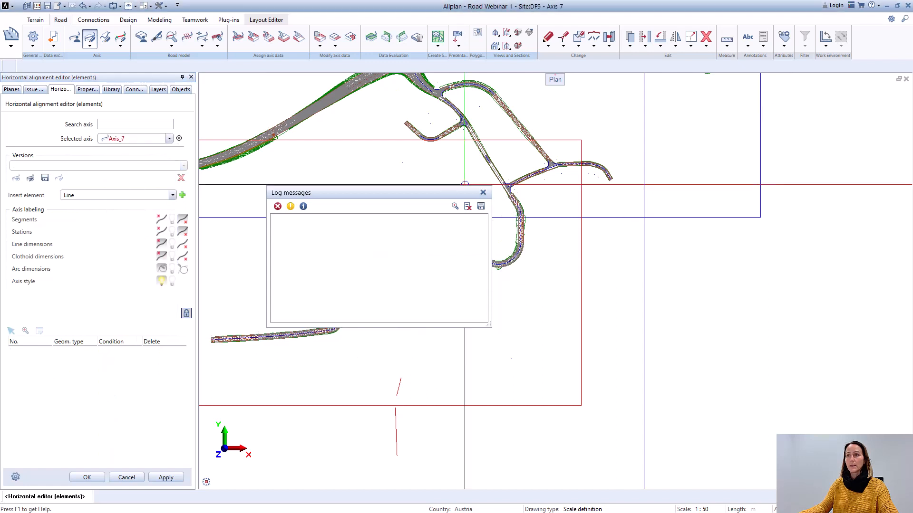
click(483, 193)
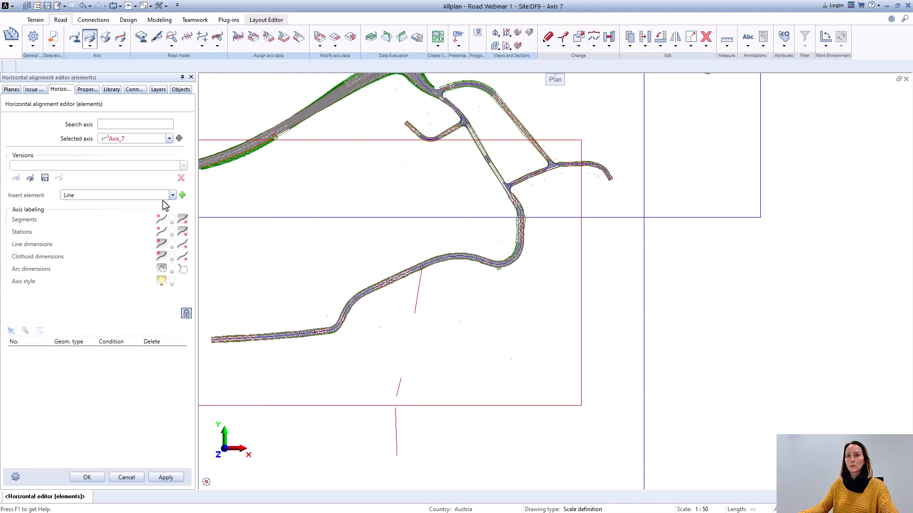
Step: Begin a two-point fixed line element for Axis_7, with its first point where the northern red line meets the Axis_6 centreline
click(182, 195)
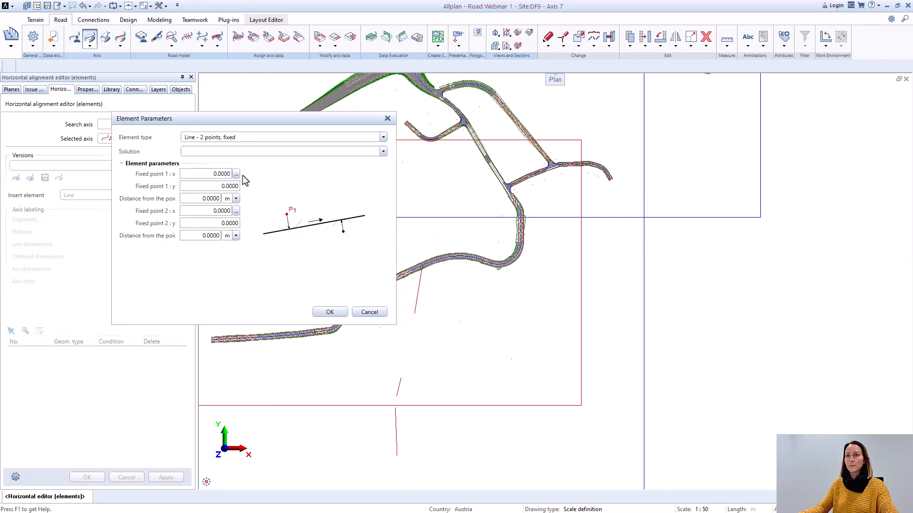
drag(244, 121, 688, 139)
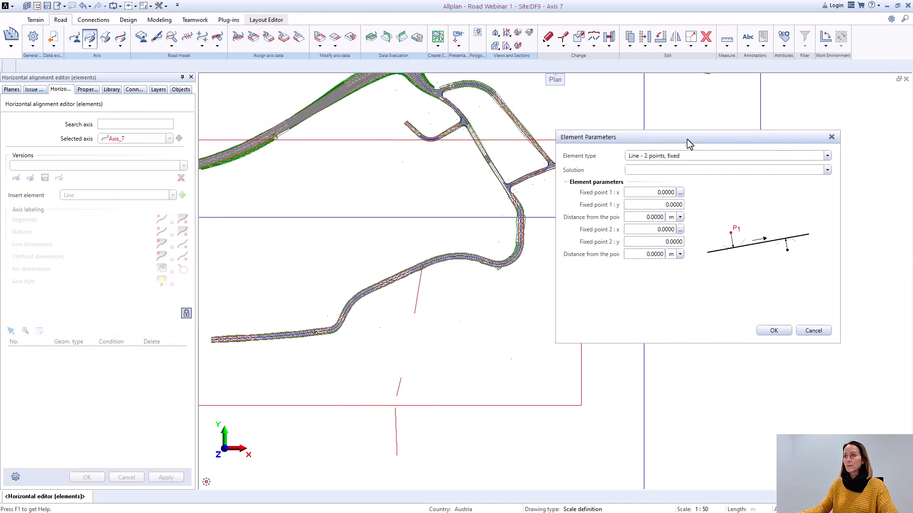
click(681, 192)
scroll(486, 251, up, 8)
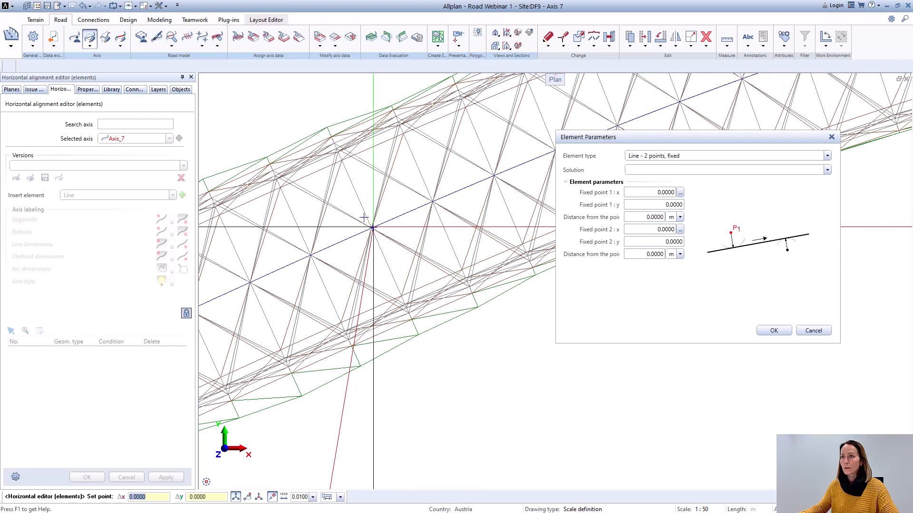
click(373, 228)
Step: Place the second fixed point at the lower end of the northern red line and add the line element to Axis_7
click(680, 229)
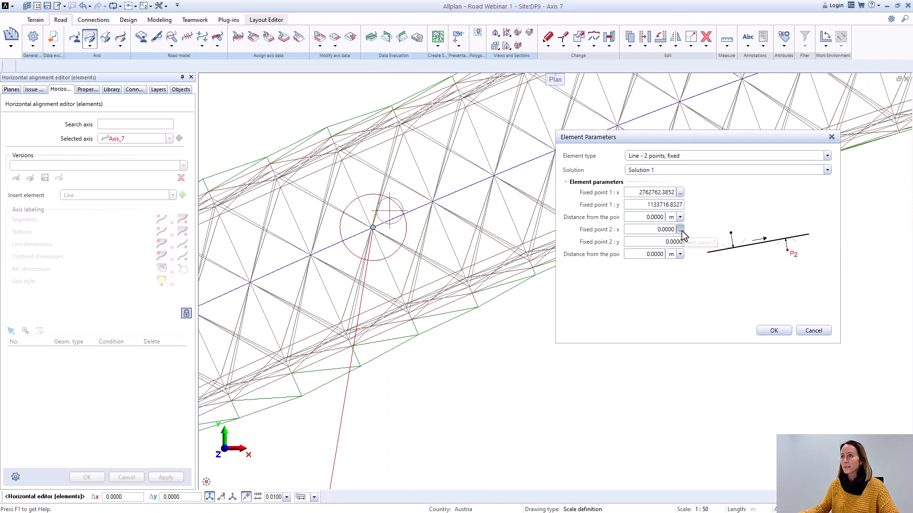
scroll(400, 328, down, 8)
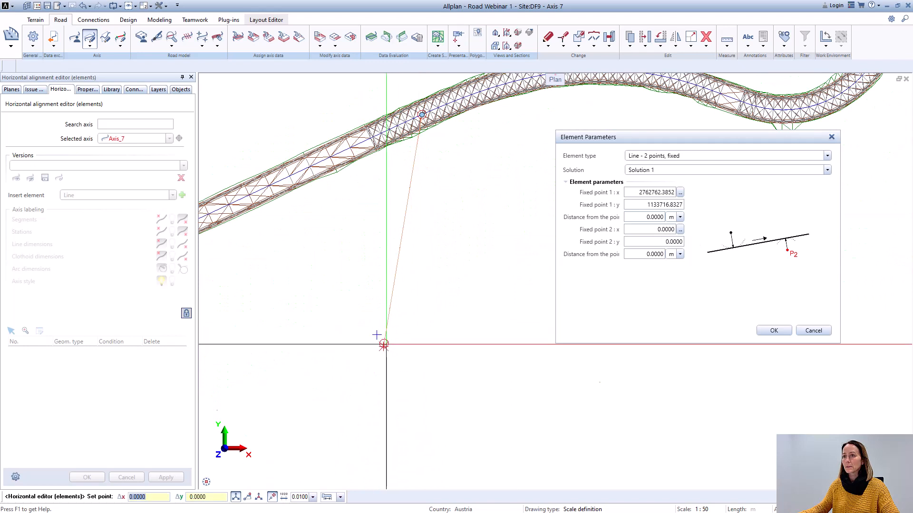
scroll(385, 346, up, 2)
scroll(385, 345, up, 2)
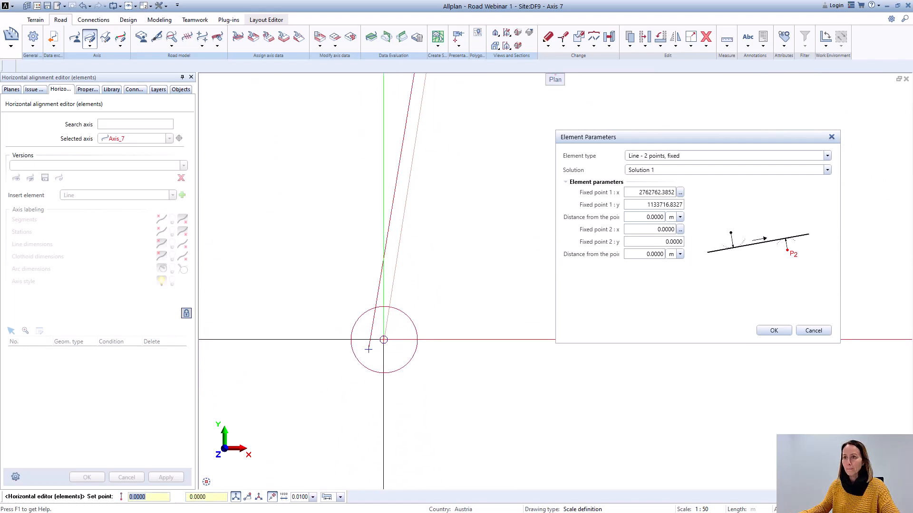
scroll(369, 354, up, 2)
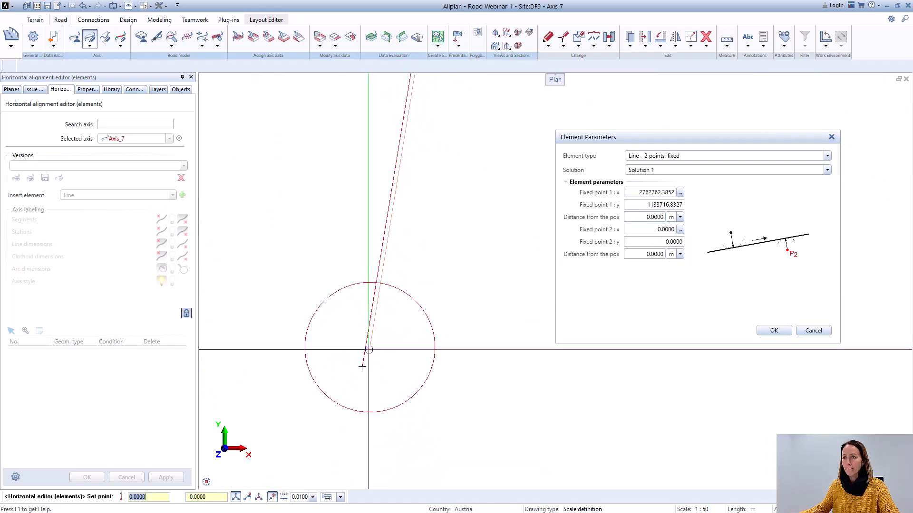
click(353, 356)
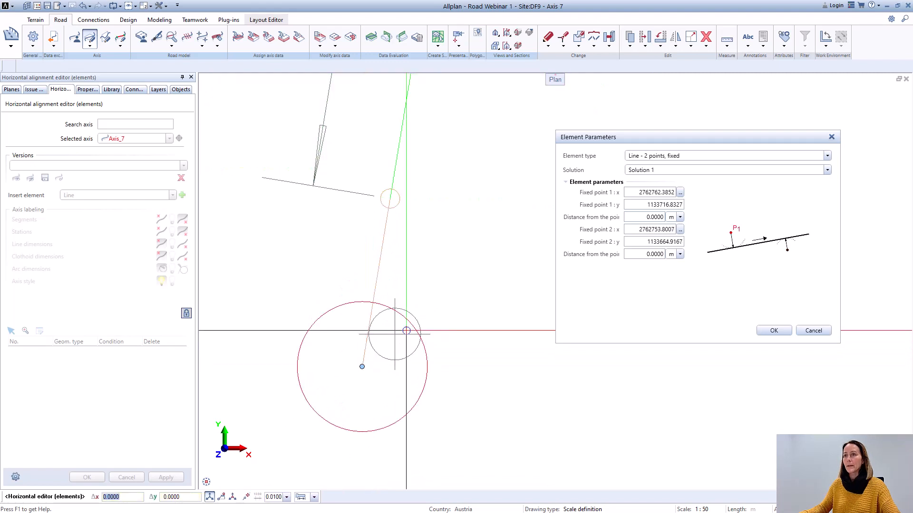
scroll(407, 330, down, 4)
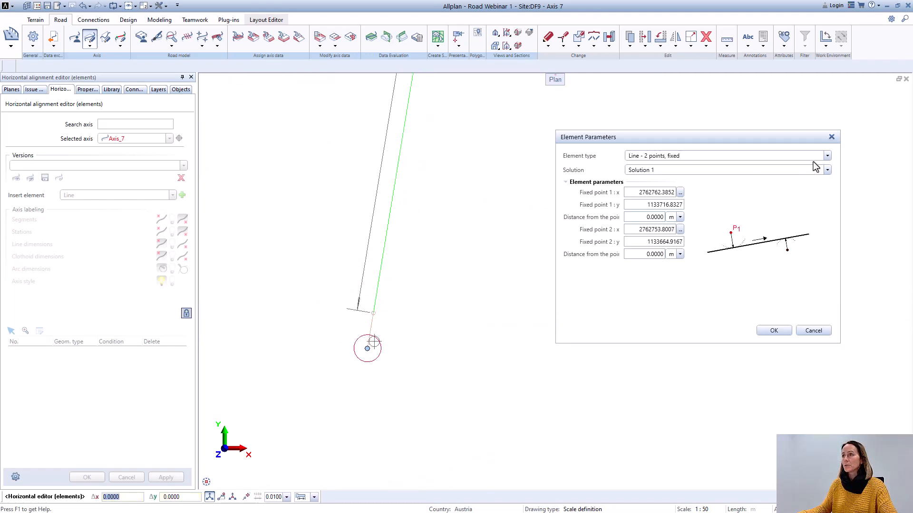
click(827, 156)
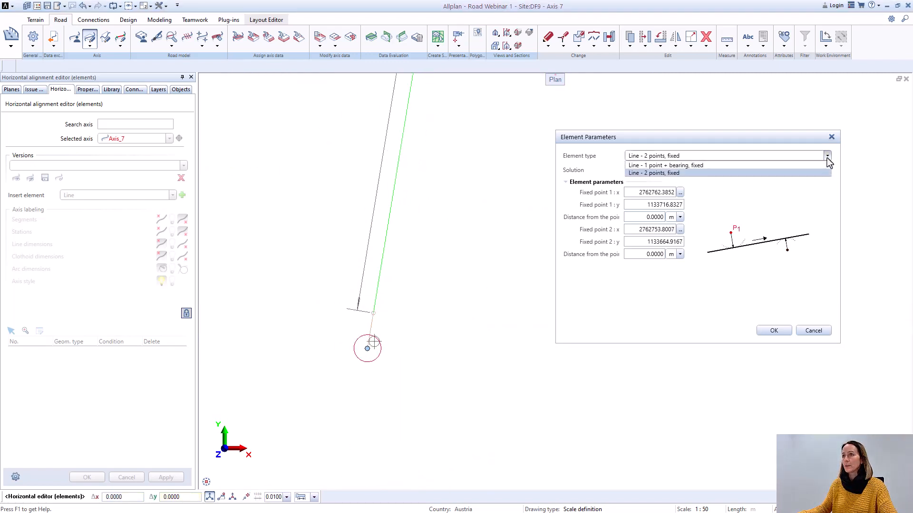
click(689, 175)
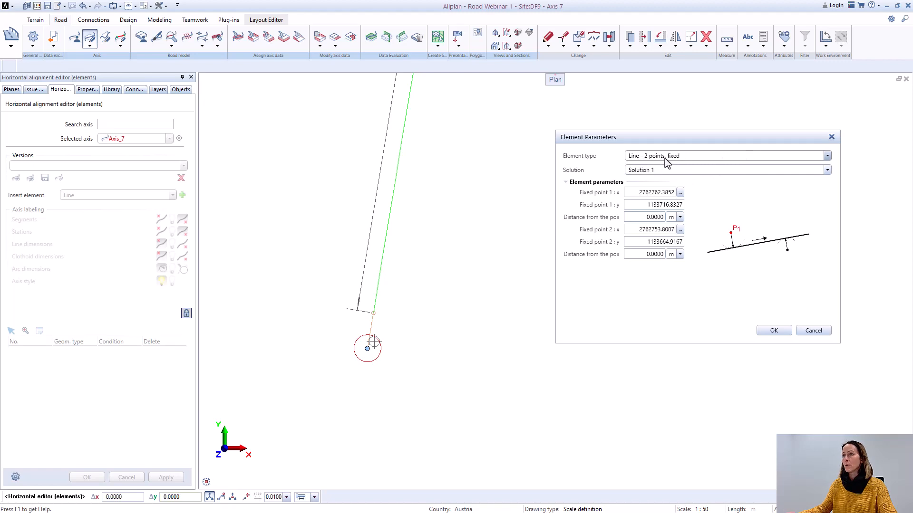
click(774, 330)
Step: Begin another two-point fixed line element for Axis_7, with its first point at the upper end of the short middle red line
scroll(565, 323, down, 5)
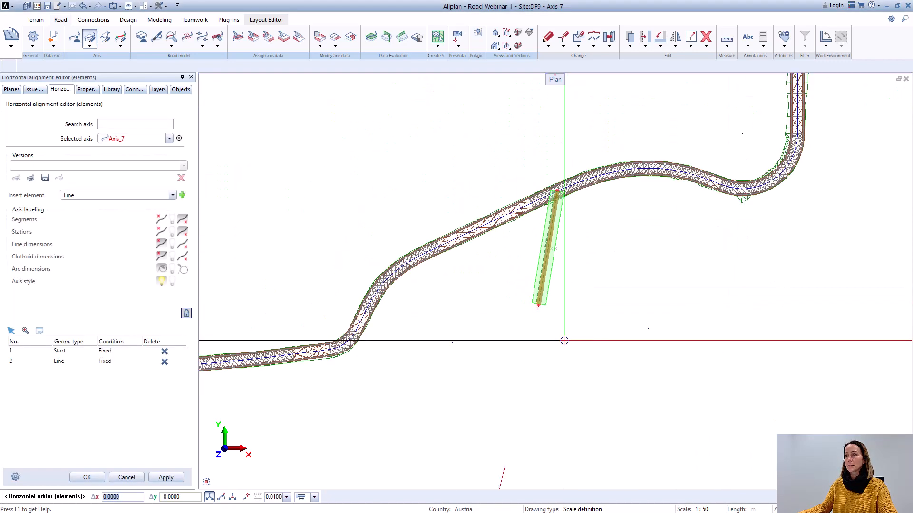
scroll(561, 349, down, 2)
scroll(546, 309, up, 1)
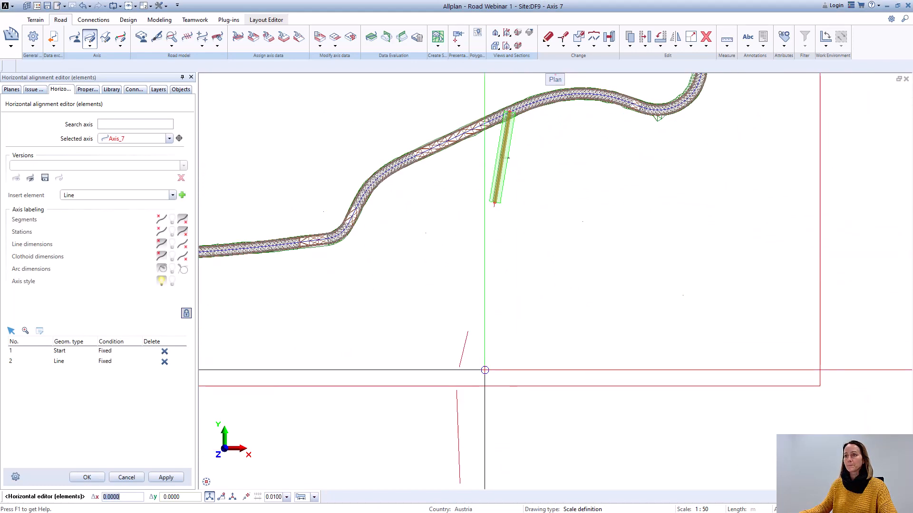
scroll(485, 370, up, 1)
scroll(402, 311, down, 1)
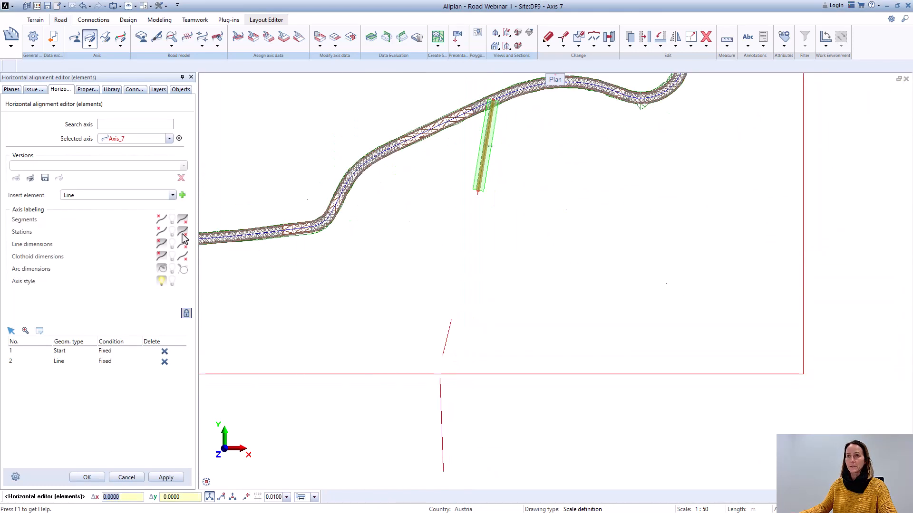
click(182, 195)
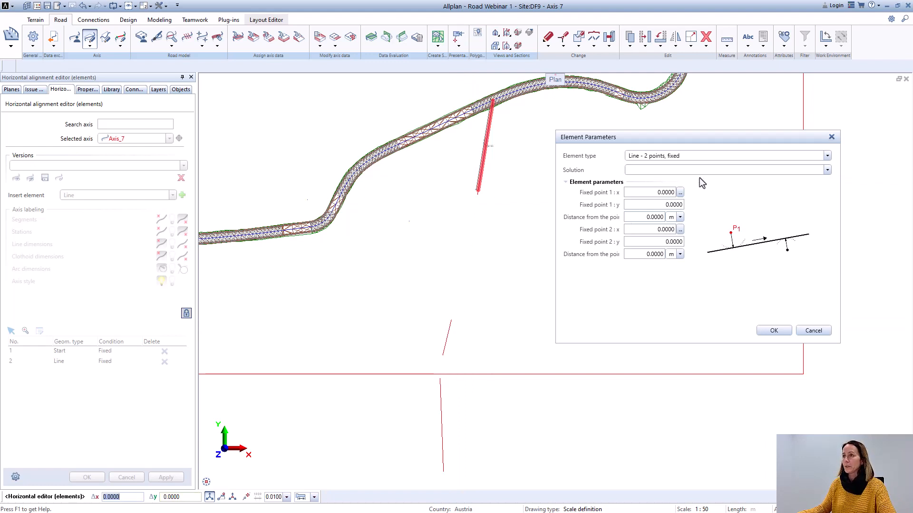
click(680, 193)
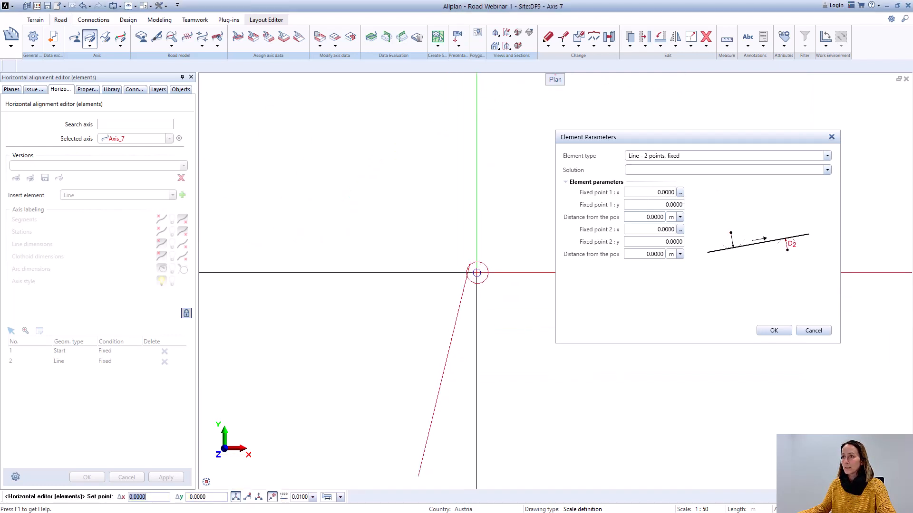
click(468, 261)
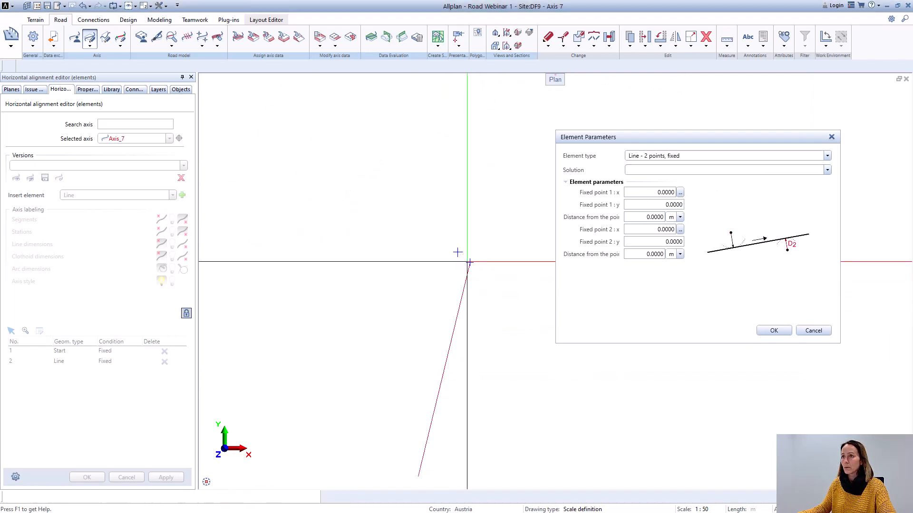
Step: Place the second fixed point at the lower end of the middle red line and add the line element to Axis_7
click(680, 229)
scroll(497, 398, down, 1)
middle_drag(498, 398, 490, 307)
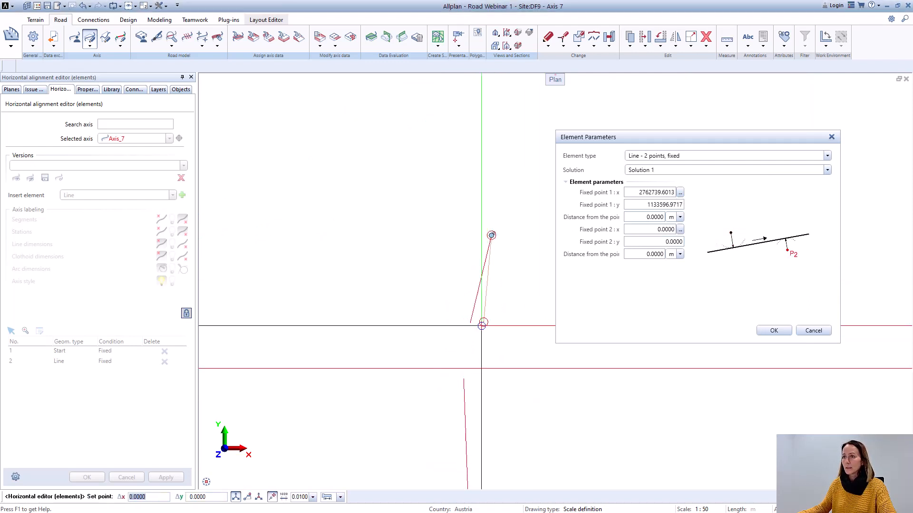
scroll(472, 325, up, 6)
click(459, 304)
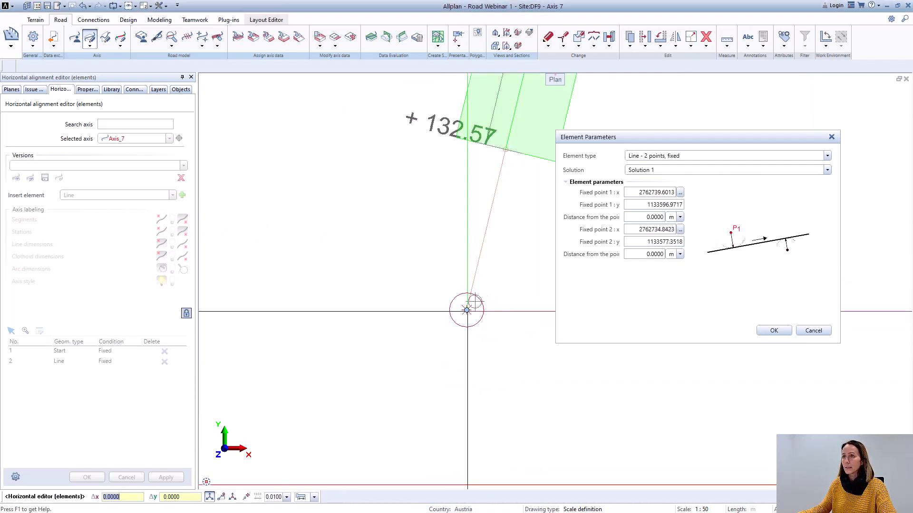
click(774, 331)
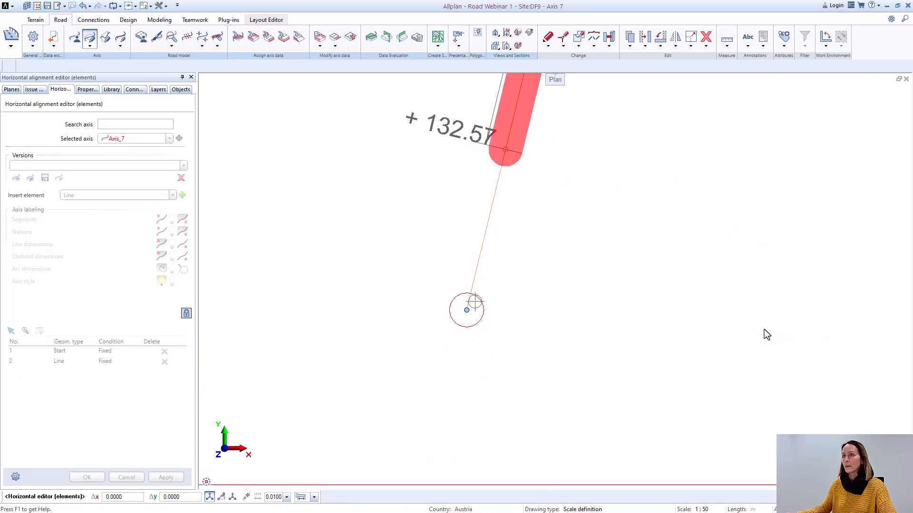
Step: Examine the junction of the two fixed lines and the element parameters of Axis_7's first line without changing them
scroll(604, 351, down, 3)
scroll(689, 191, down, 1)
middle_drag(689, 191, 589, 264)
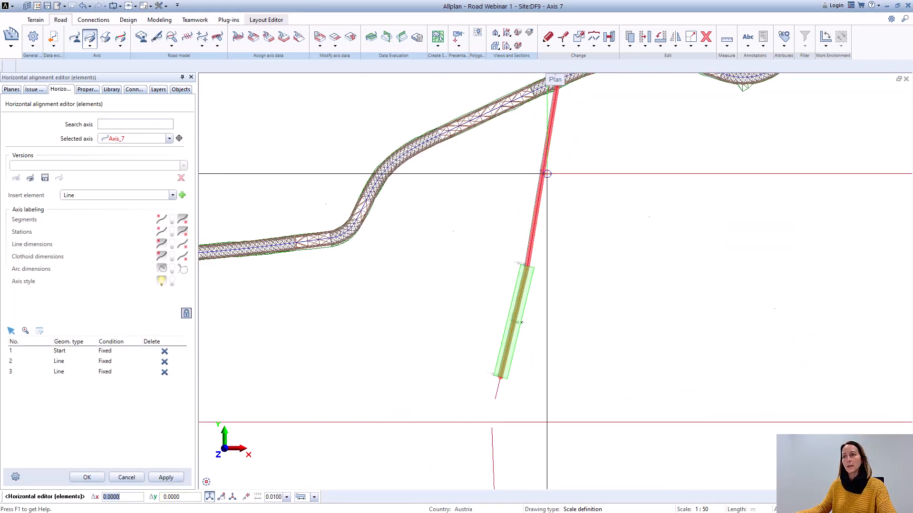
scroll(545, 173, up, 2)
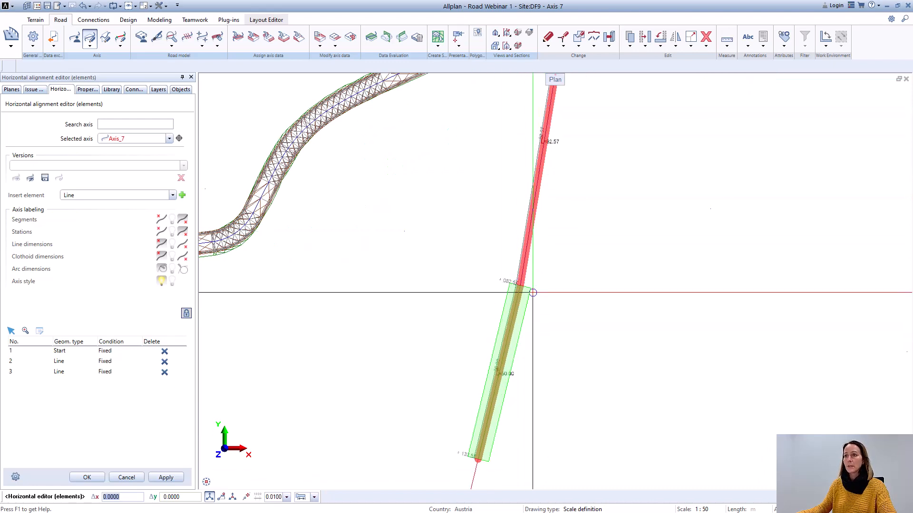
scroll(533, 292, up, 1)
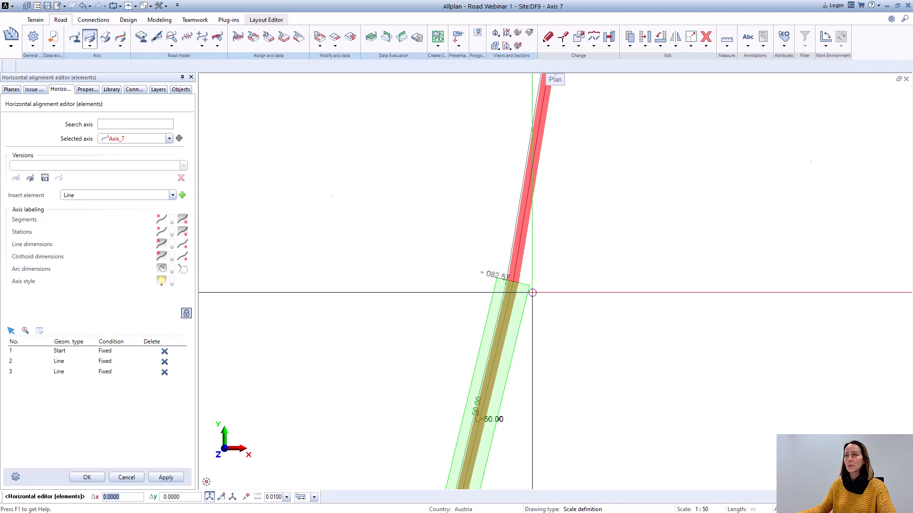
scroll(533, 292, down, 1)
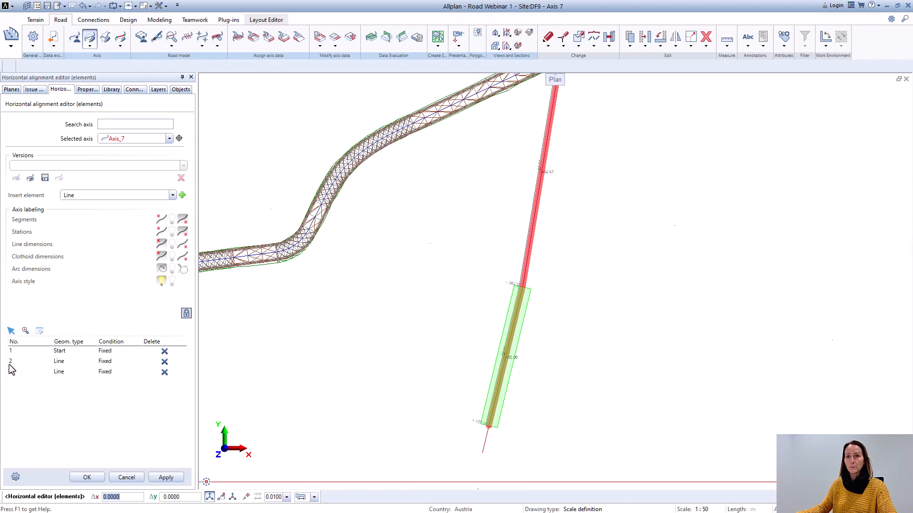
double_click(58, 364)
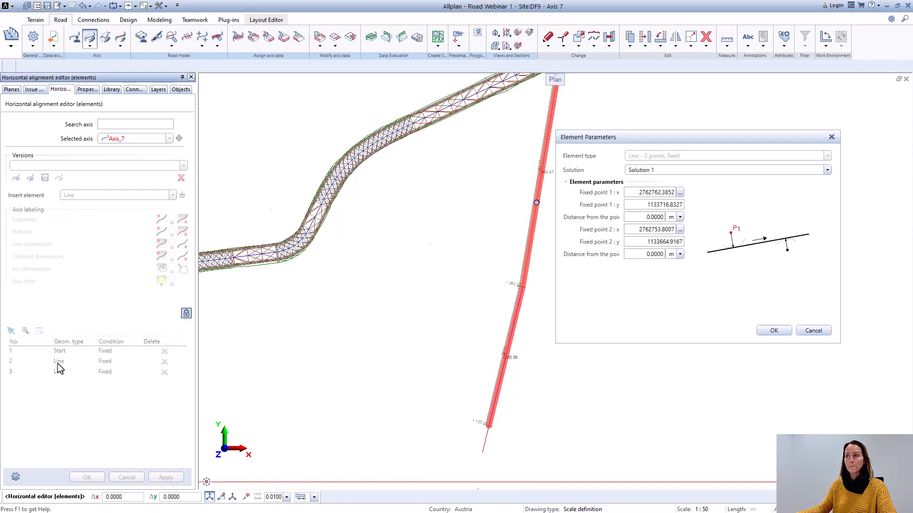
click(819, 335)
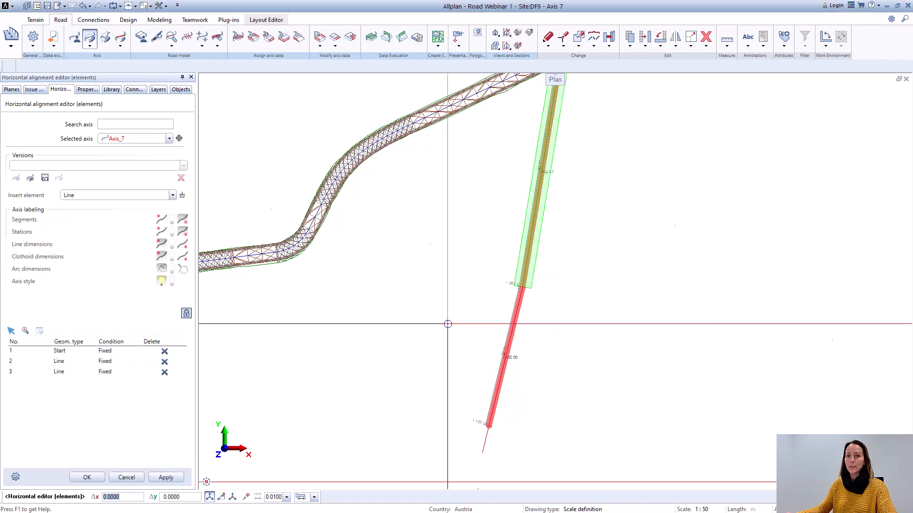
Step: Start inserting a circle element after Axis_7's first line, with the element type Circle - 2 lines, floating
click(60, 364)
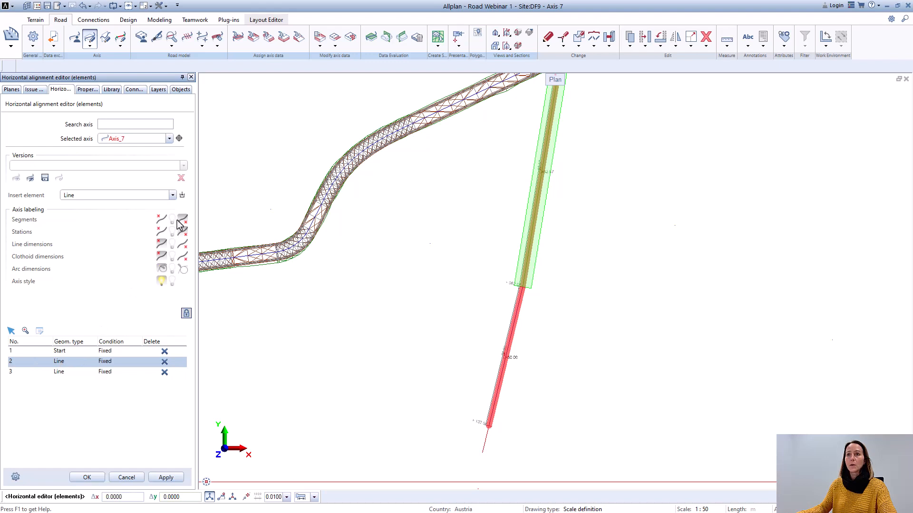
click(172, 195)
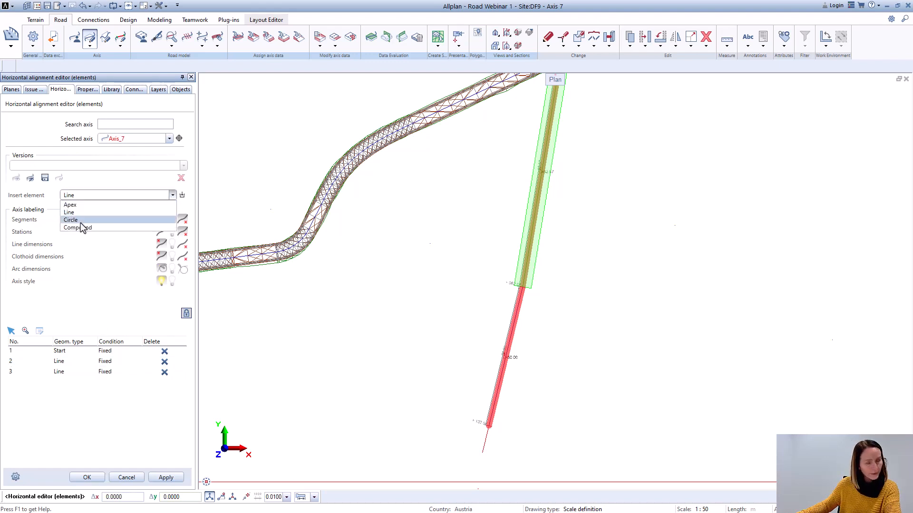
click(76, 220)
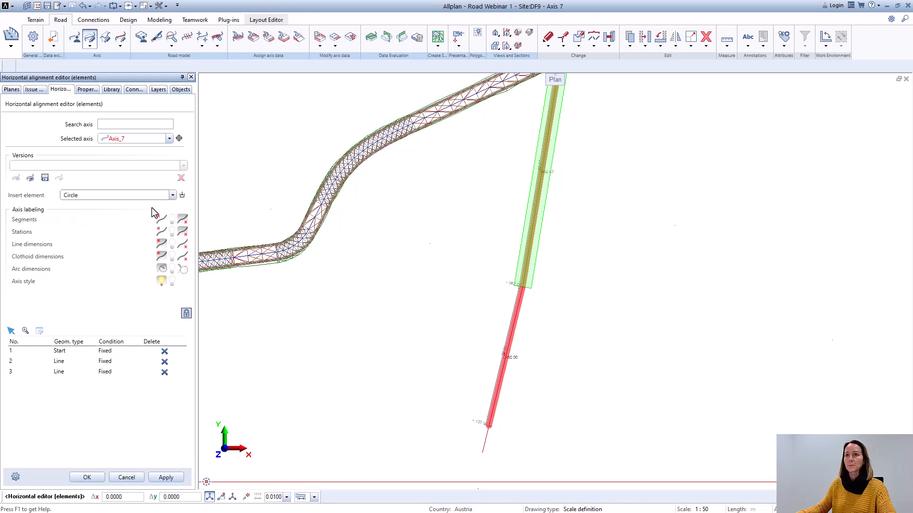
click(182, 196)
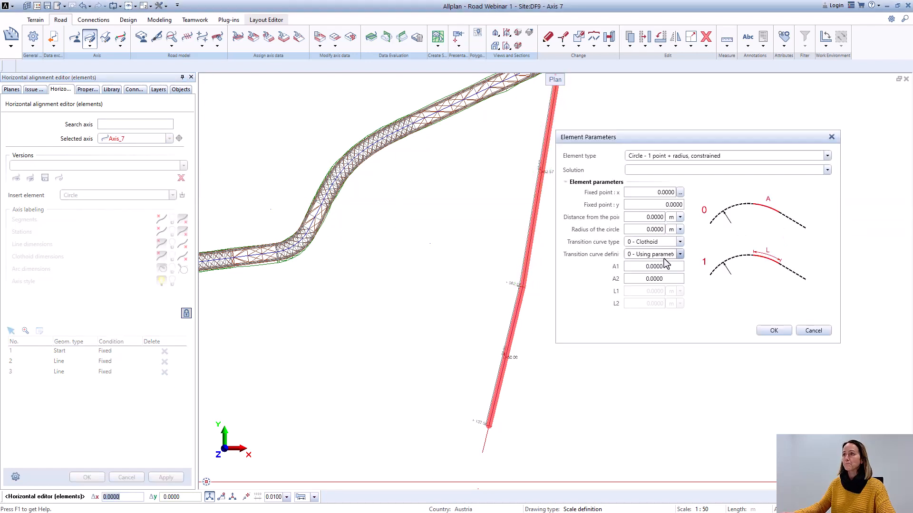
click(827, 157)
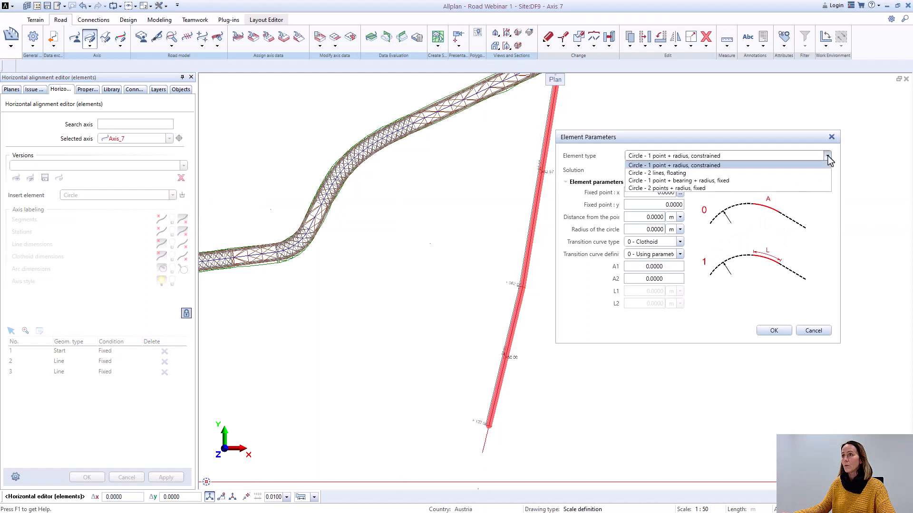
click(670, 173)
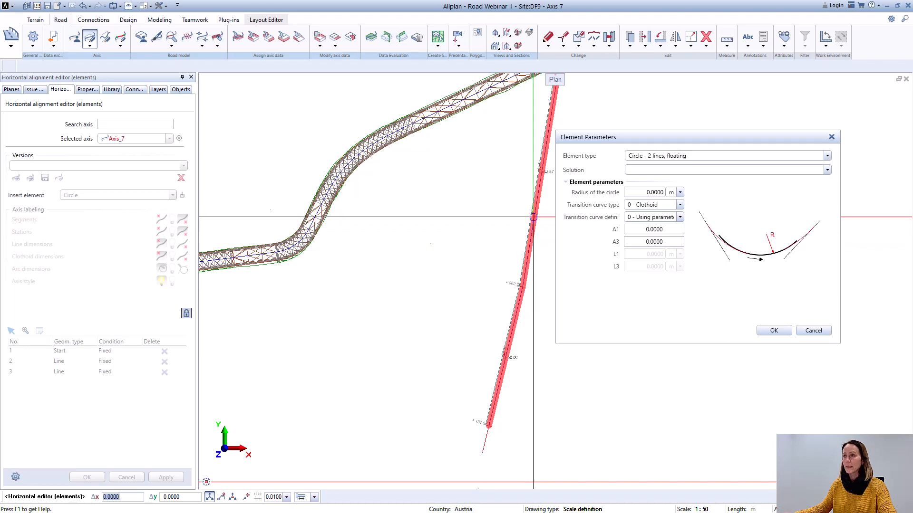
Step: Give the circle an 800 m radius, define its clothoids by transition curve length with L1 and L3 at 20 m, and insert it
click(656, 193)
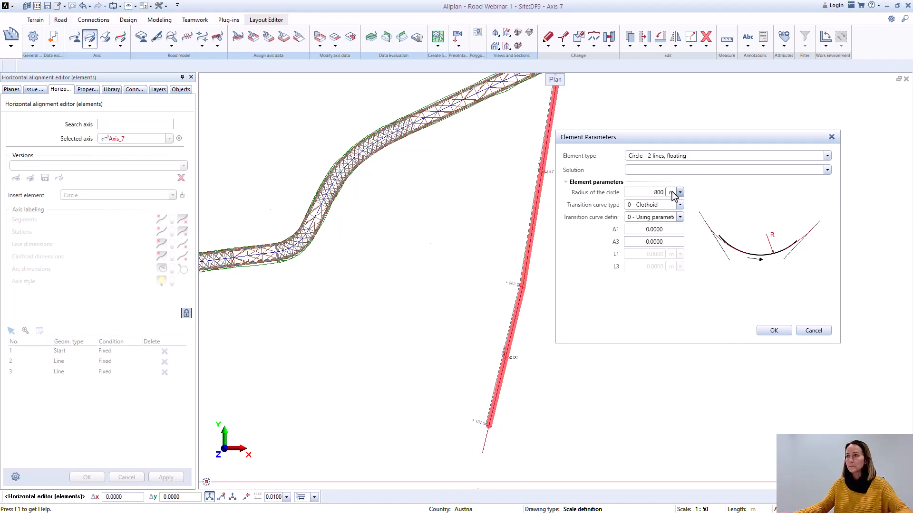
click(674, 218)
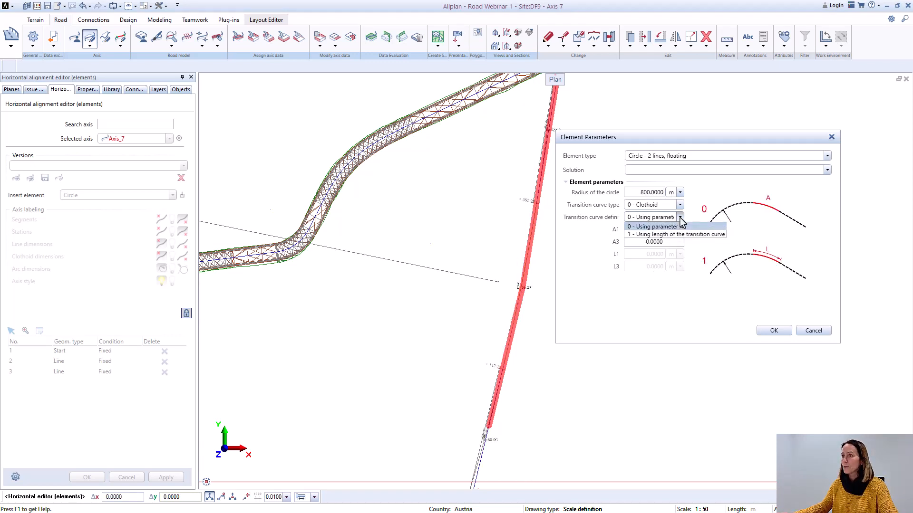
click(670, 235)
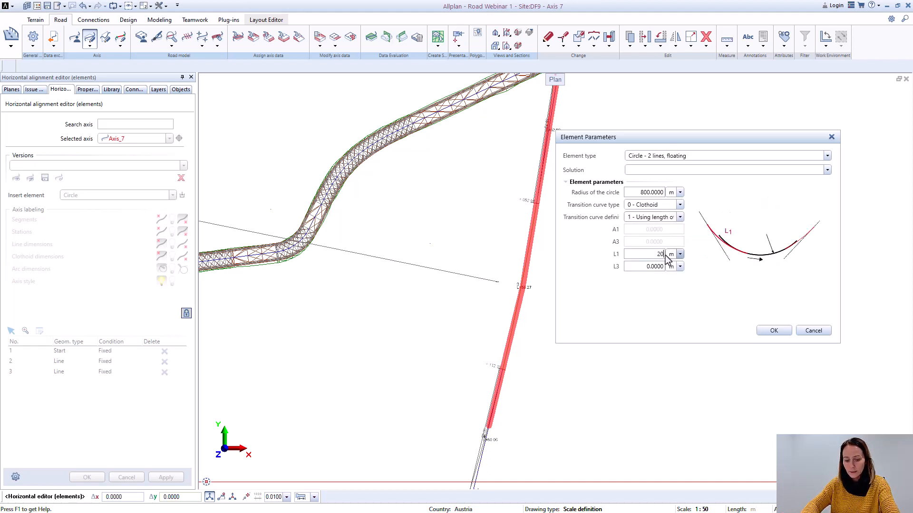
click(667, 259)
text(20)
key(Tab)
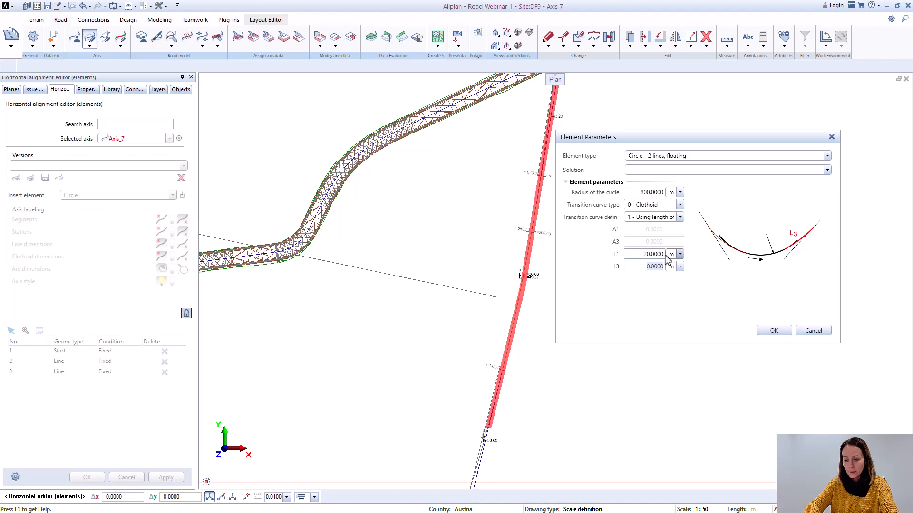
click(775, 330)
Step: Check the inserted curve between the two lines, and set the element type for the next insertion to Line
scroll(546, 281, down, 5)
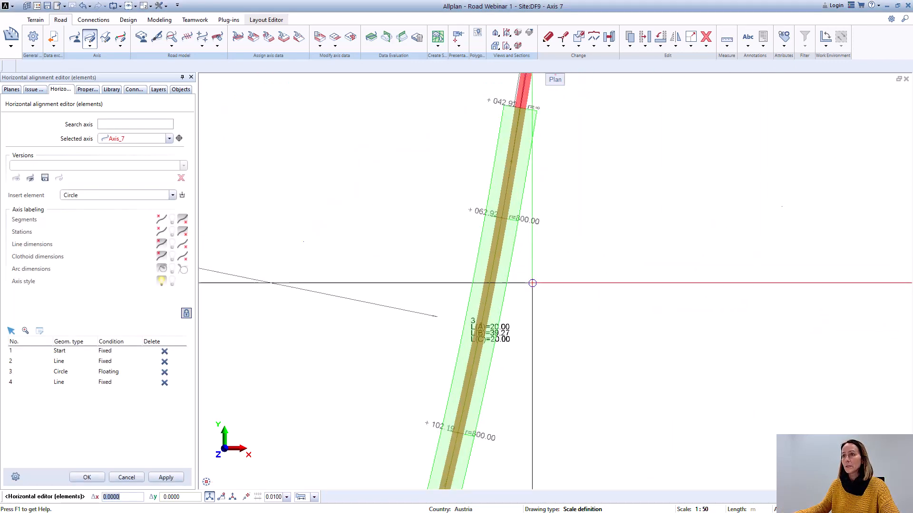
scroll(541, 289, down, 3)
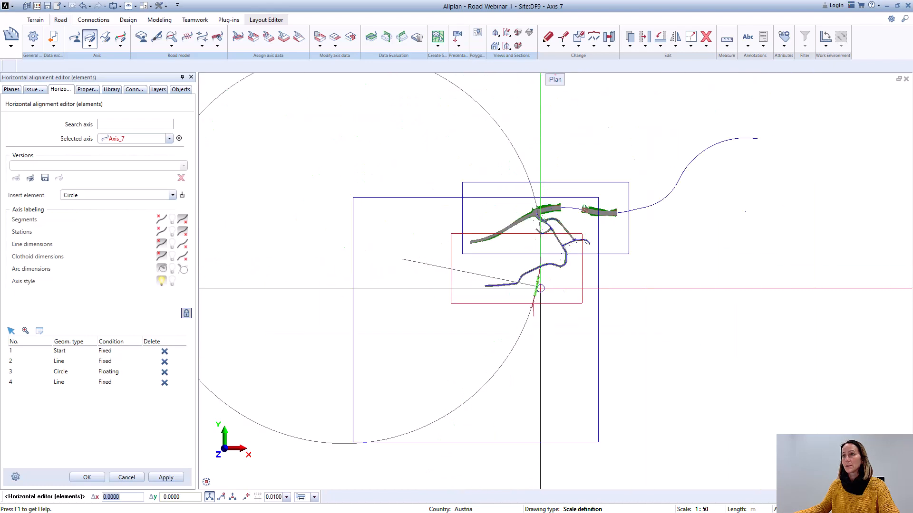
scroll(642, 164, up, 5)
scroll(489, 355, up, 5)
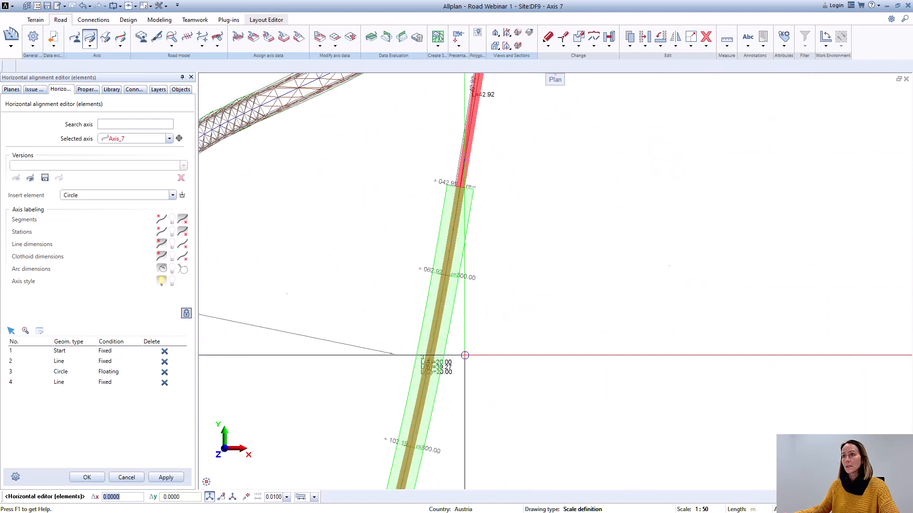
middle_drag(466, 368, 519, 210)
scroll(530, 298, down, 3)
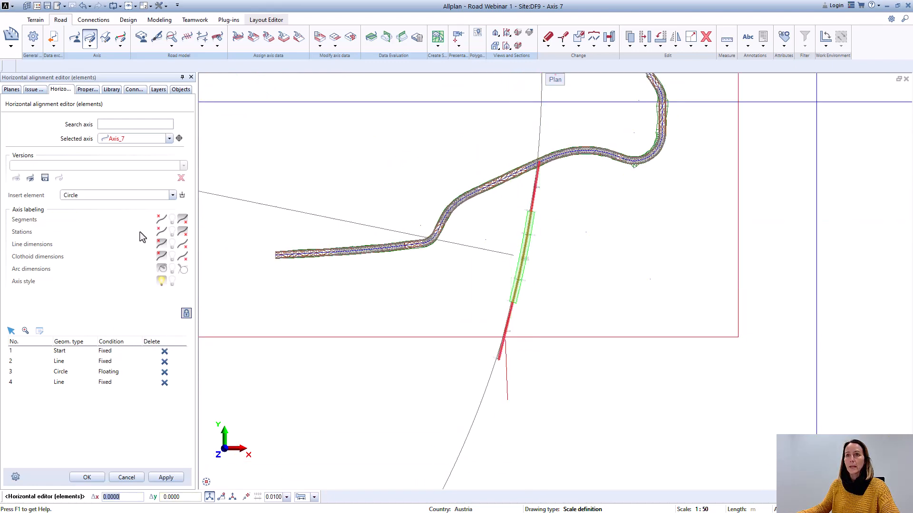
click(172, 196)
click(98, 205)
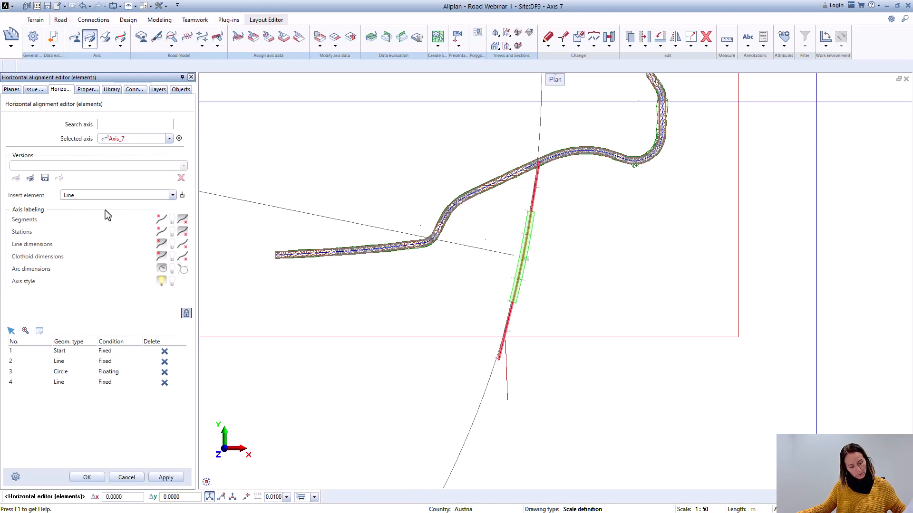
Step: Examine how the lower end of Axis_7's second fixed line lies relative to the southernmost red line
scroll(583, 283, down, 5)
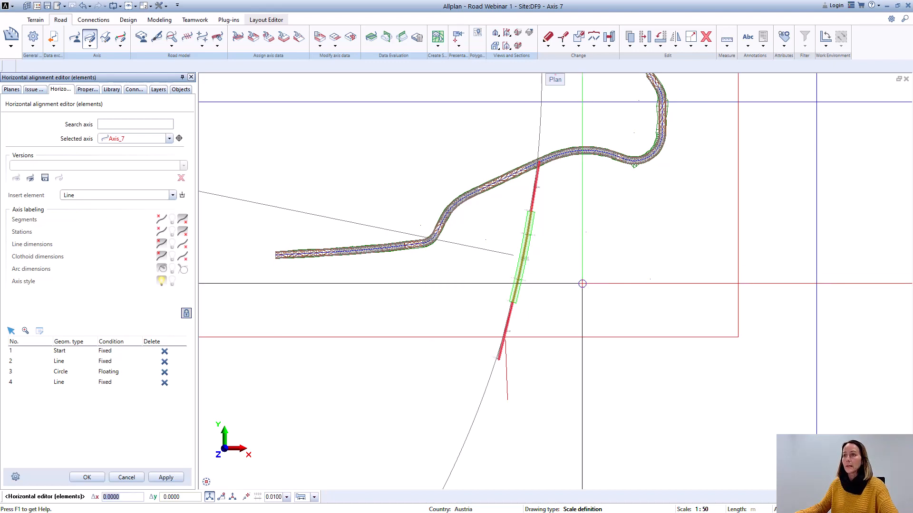
middle_drag(500, 380, 538, 212)
scroll(538, 212, down, 2)
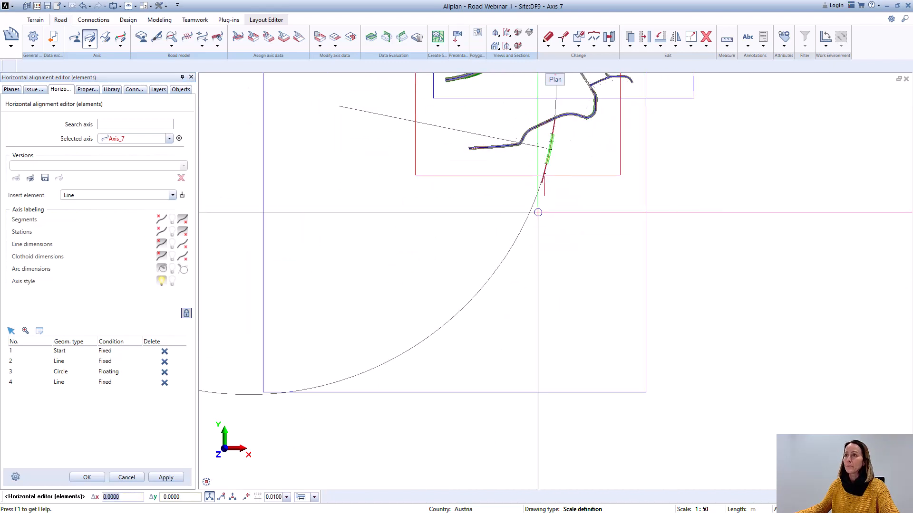
scroll(539, 209, up, 5)
scroll(541, 273, down, 3)
scroll(554, 199, up, 6)
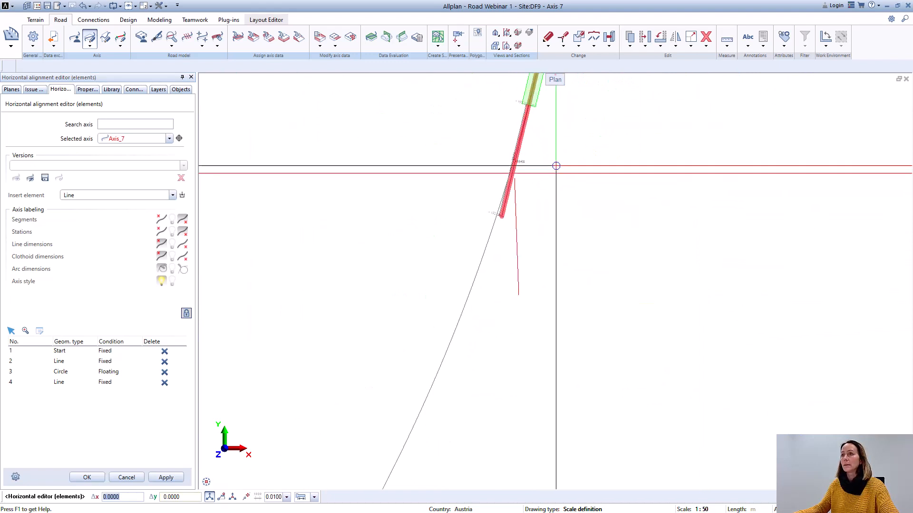
middle_drag(548, 165, 517, 309)
scroll(516, 308, down, 2)
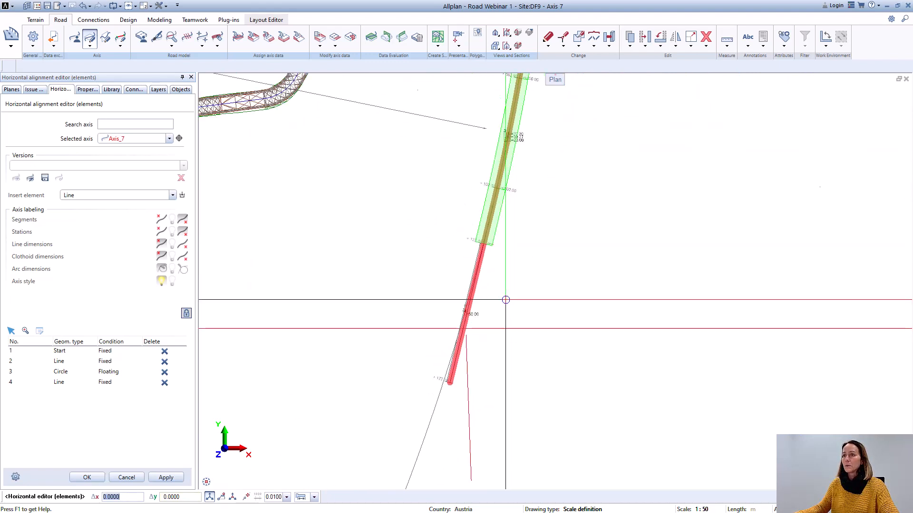
scroll(475, 389, up, 2)
scroll(495, 306, down, 3)
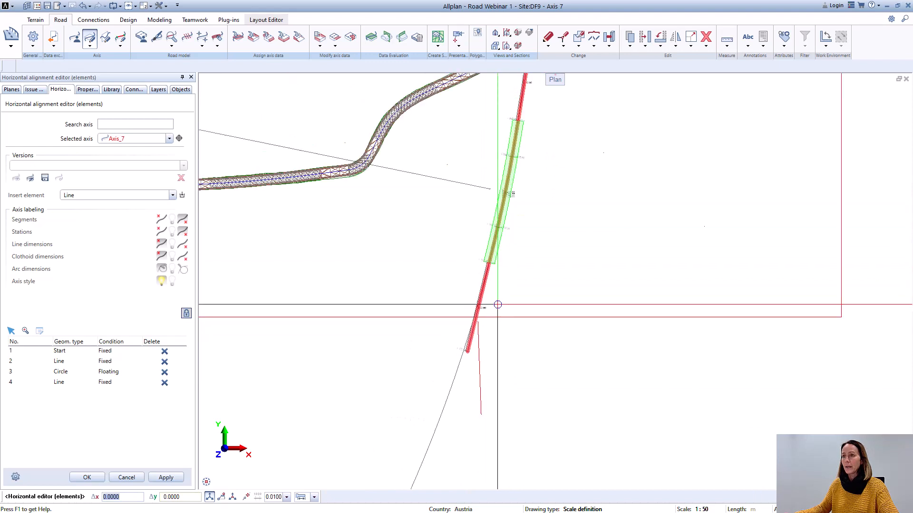
Step: Start inserting another line into Axis_7's alignment, with the element type Line - 2 points, fixed
scroll(489, 346, up, 5)
scroll(451, 271, up, 1)
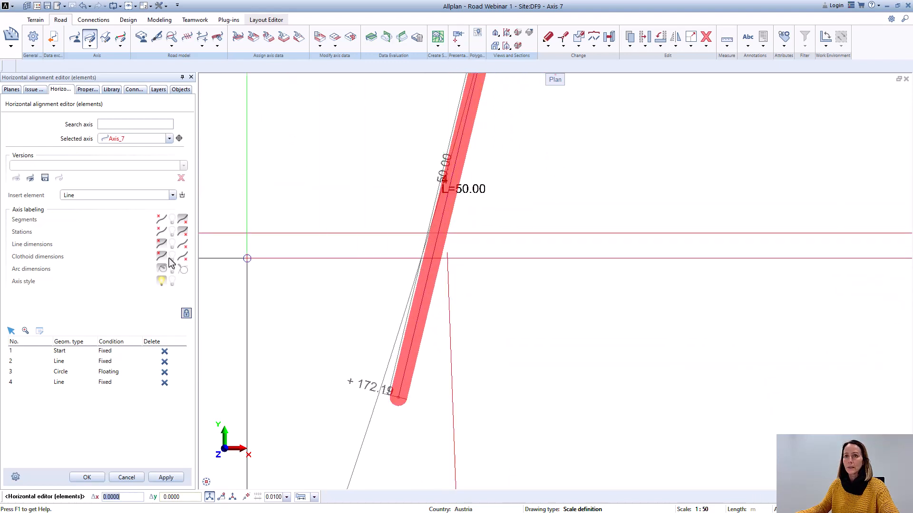
click(173, 195)
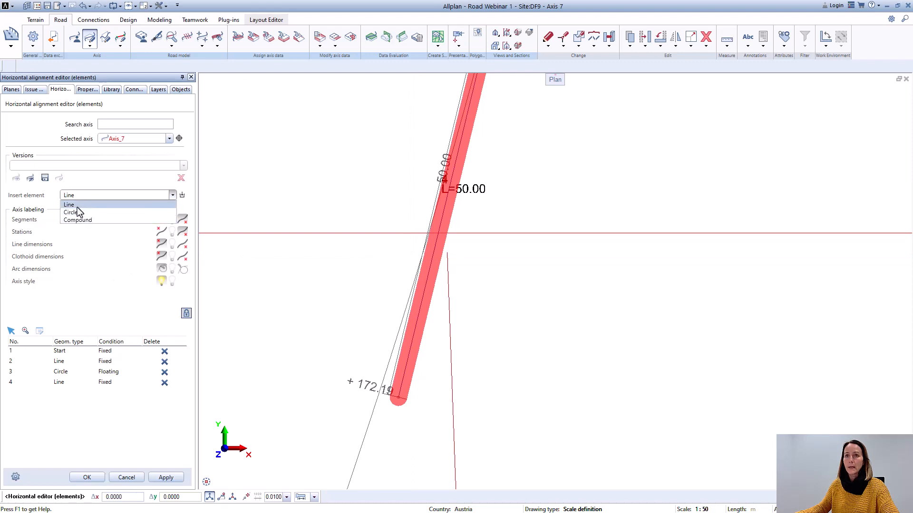
click(79, 205)
click(182, 195)
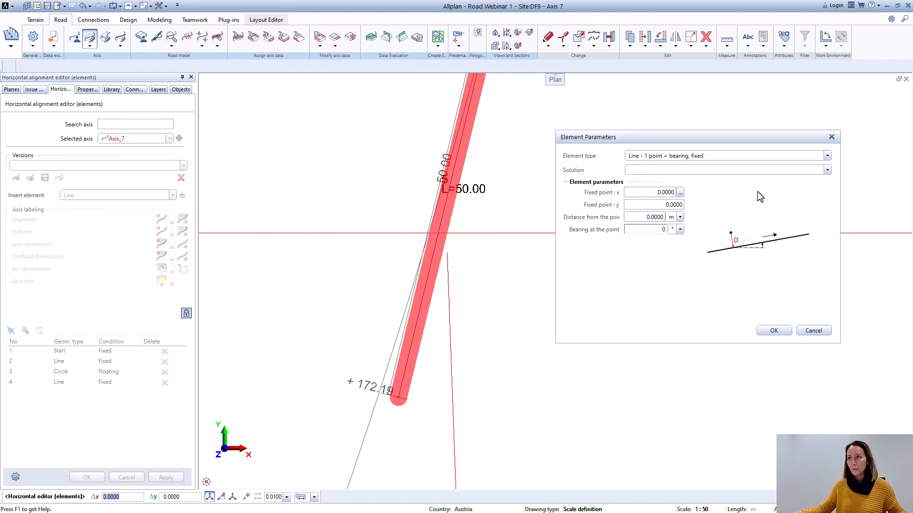
click(738, 157)
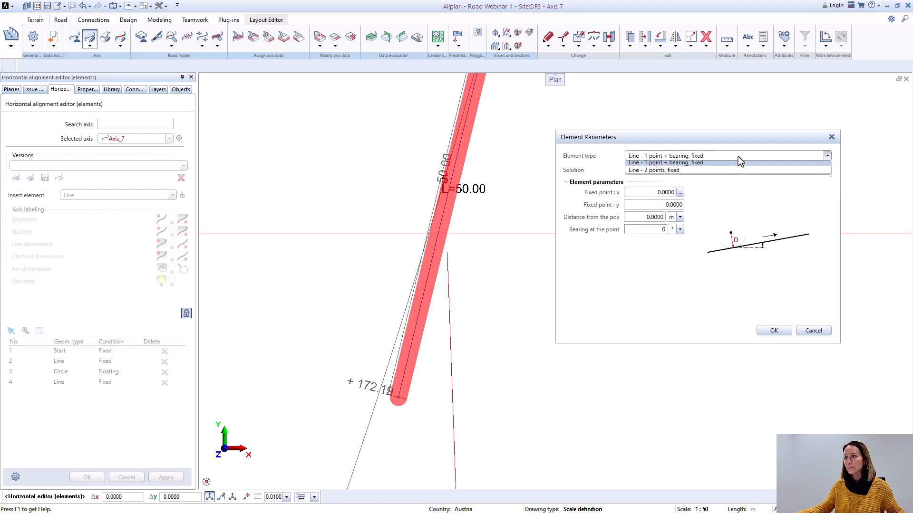
click(690, 173)
Step: Define the line's fixed points 1 and 2 at the upper and lower ends of the southernmost red line, and insert it
click(680, 193)
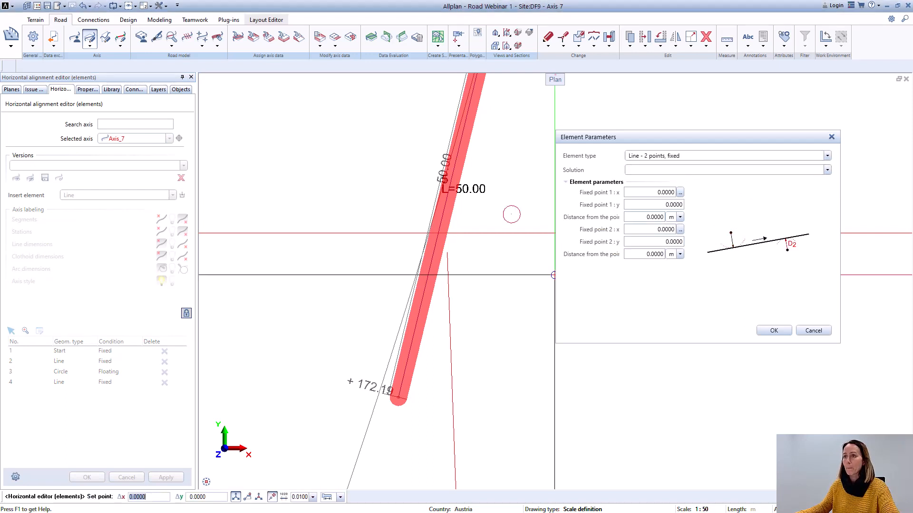
scroll(511, 214, down, 4)
scroll(427, 338, up, 4)
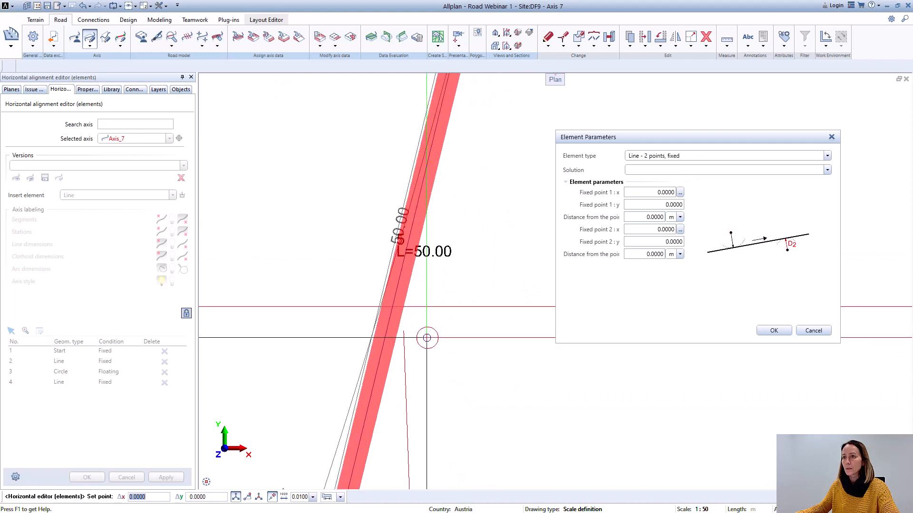
click(404, 331)
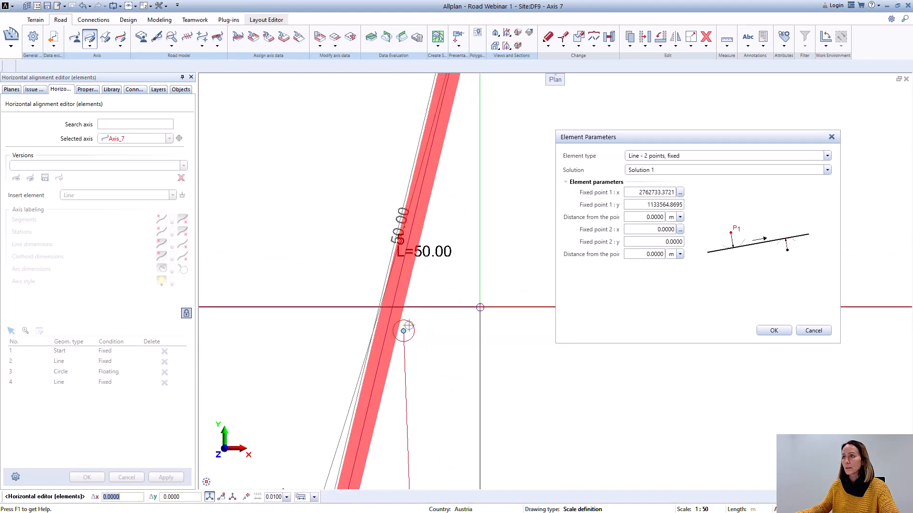
click(680, 230)
scroll(413, 373, down, 3)
middle_drag(439, 455, 418, 310)
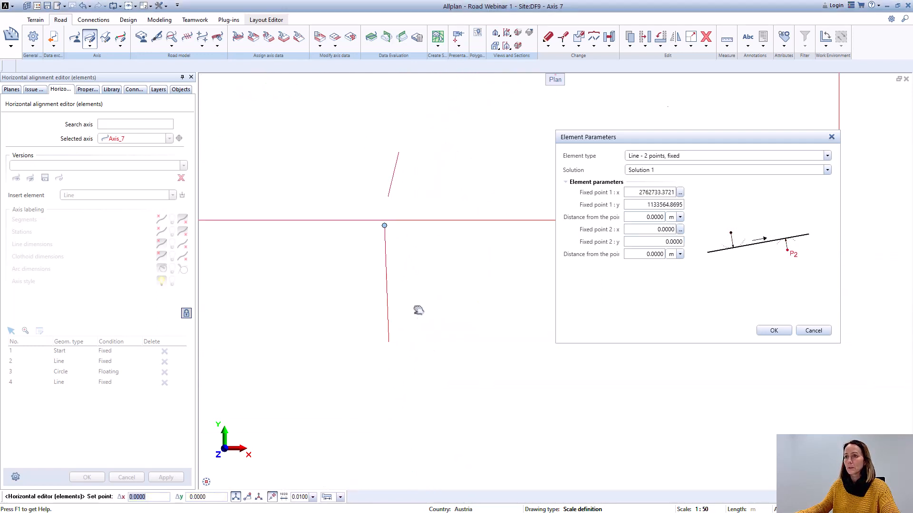
scroll(389, 341, up, 3)
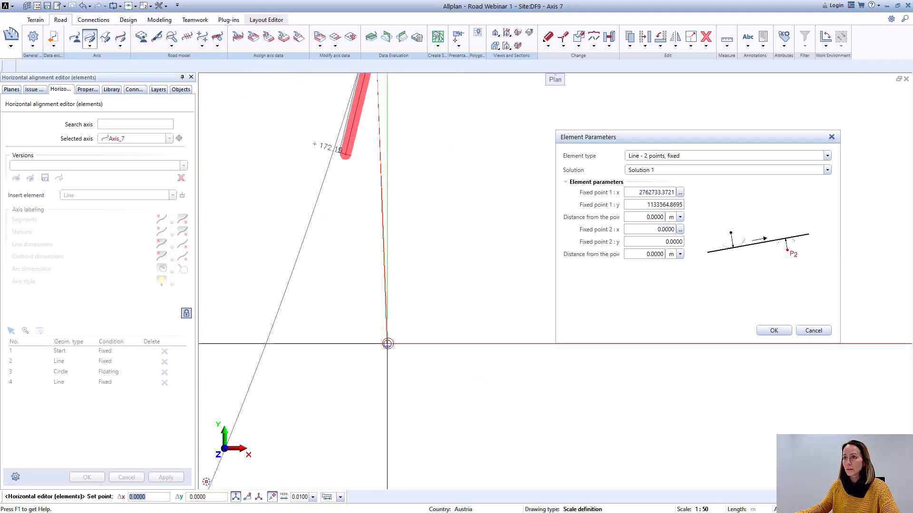
click(387, 344)
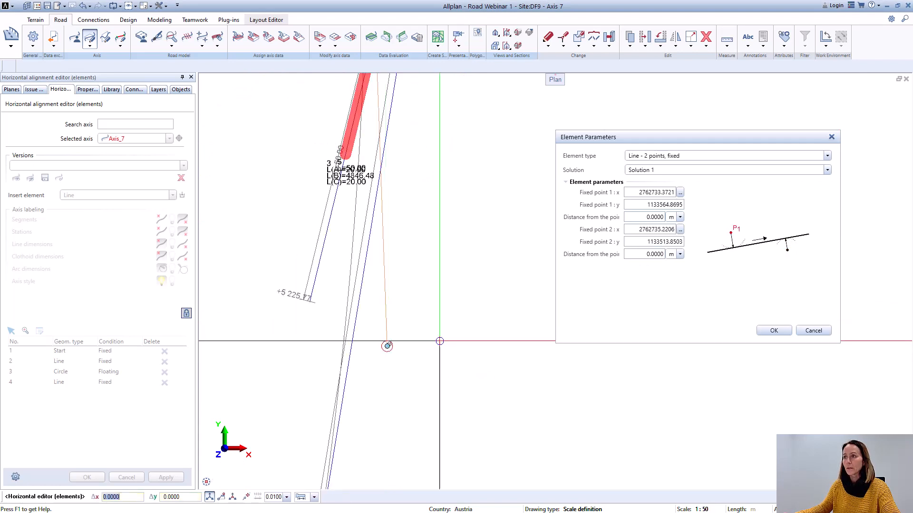
click(775, 331)
Step: Delete the fifth element from Axis_7's element list
scroll(489, 340, down, 5)
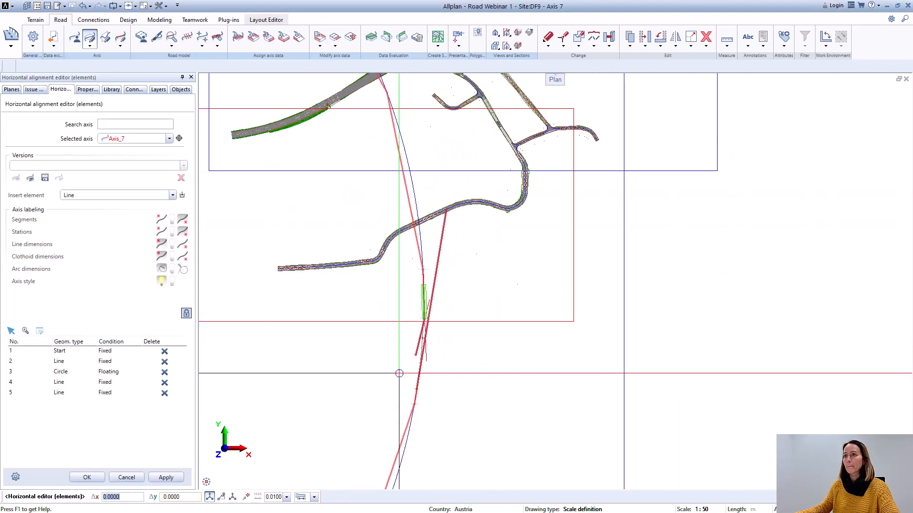
scroll(399, 374, down, 1)
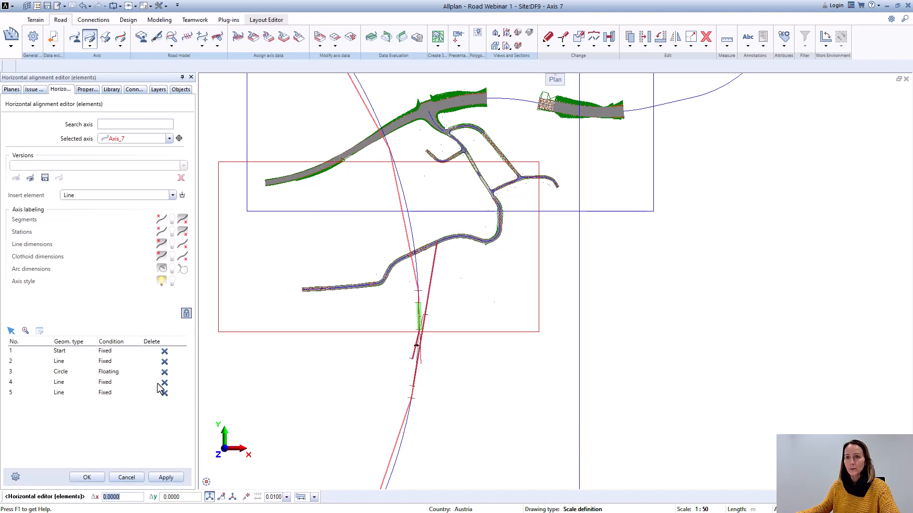
click(164, 392)
click(444, 277)
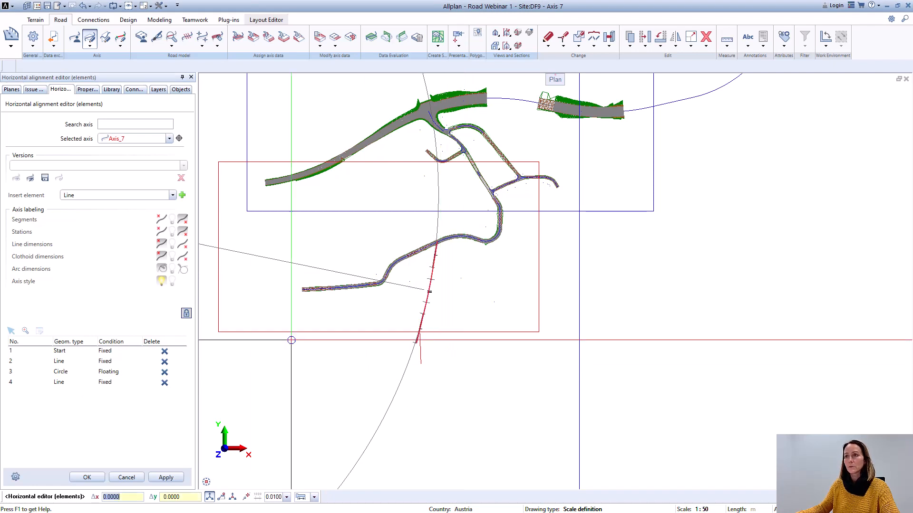
Step: Start adding a line element of type Line - 2 points, fixed at the end of Axis_7, after element 4
scroll(472, 279, up, 6)
scroll(400, 278, down, 3)
scroll(371, 333, down, 1)
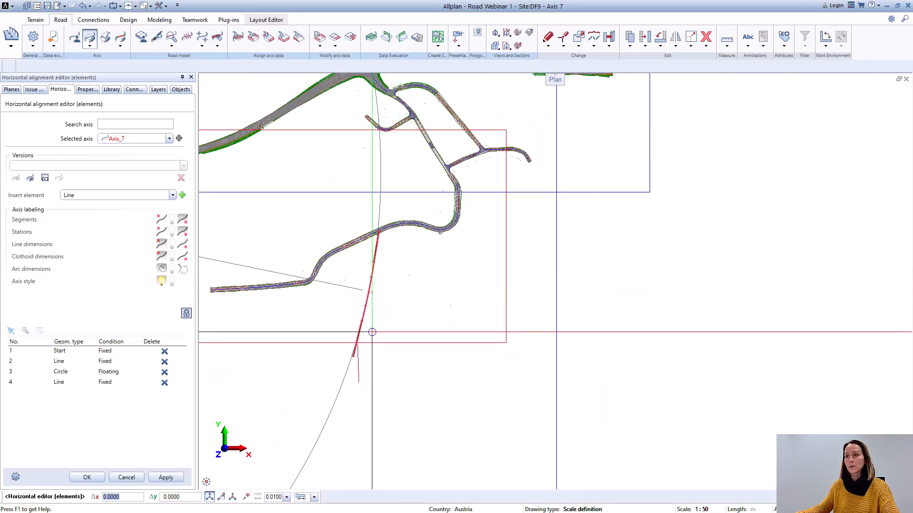
scroll(352, 332, up, 3)
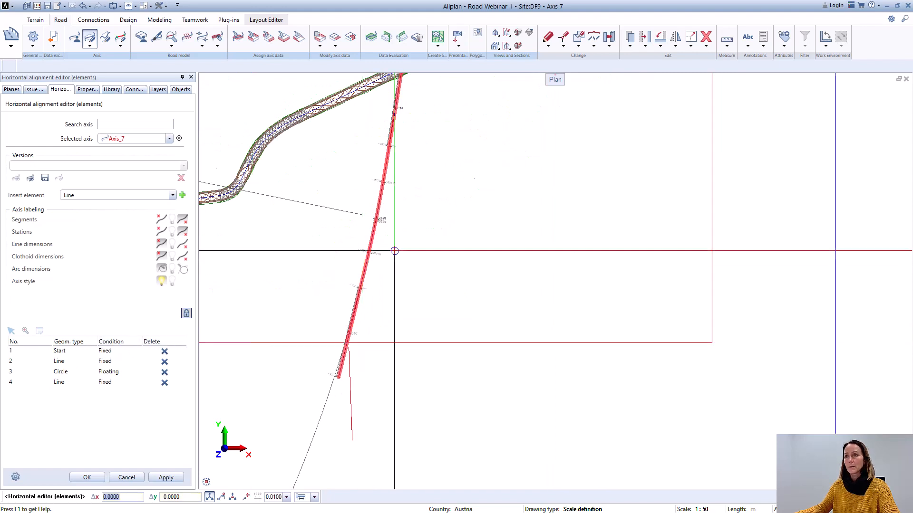
scroll(357, 221, up, 1)
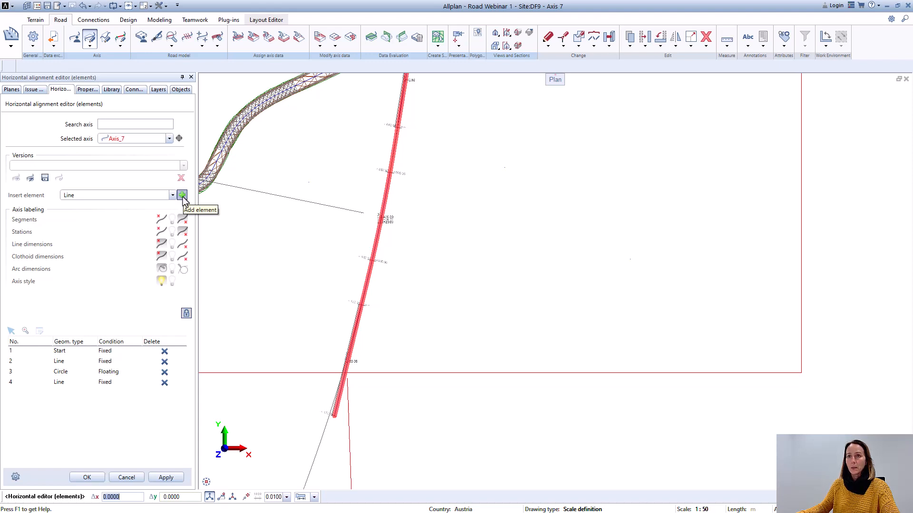
click(60, 386)
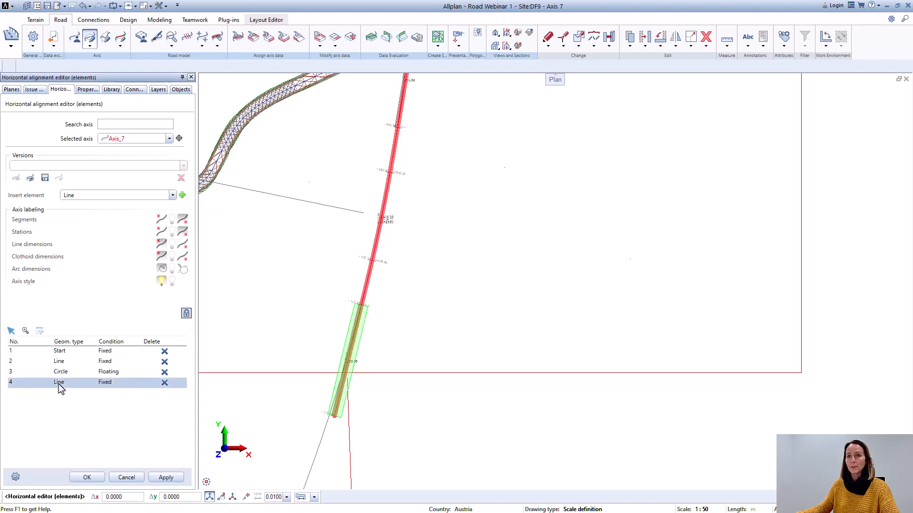
middle_drag(373, 374, 365, 173)
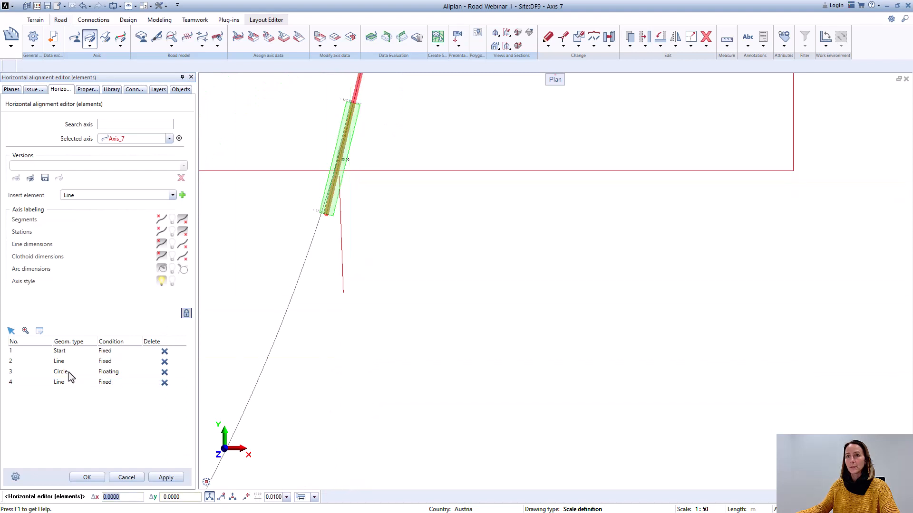
click(183, 196)
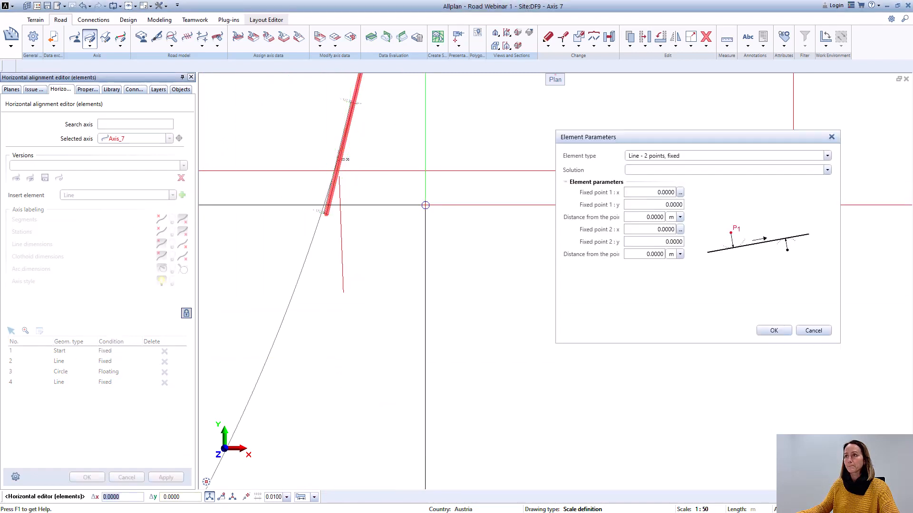
Step: Set the new line's fixed points 1 and 2 to the southernmost red line's upper and lower ends, and add it
click(680, 192)
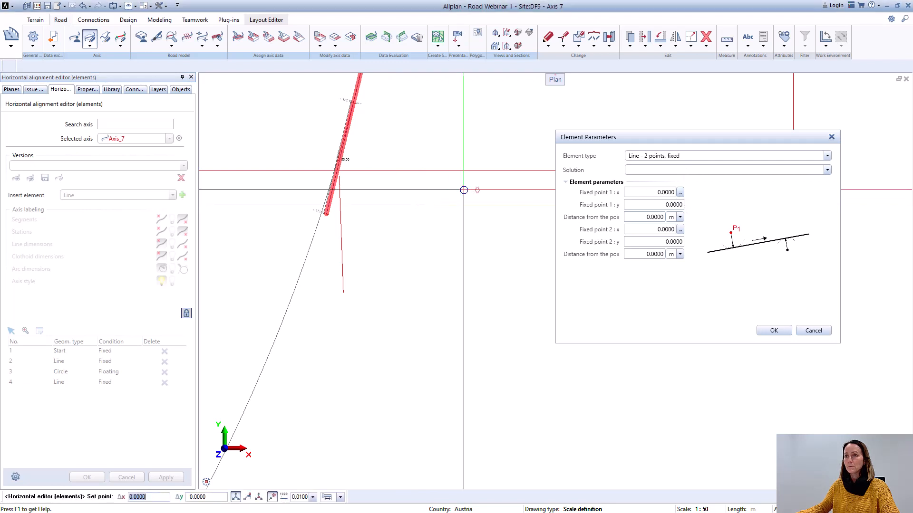
scroll(333, 180, up, 4)
scroll(317, 177, up, 4)
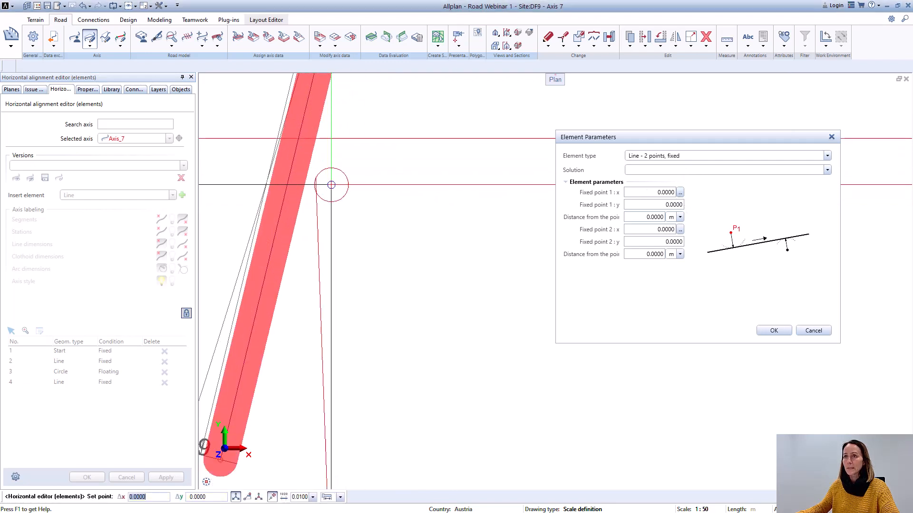
click(299, 163)
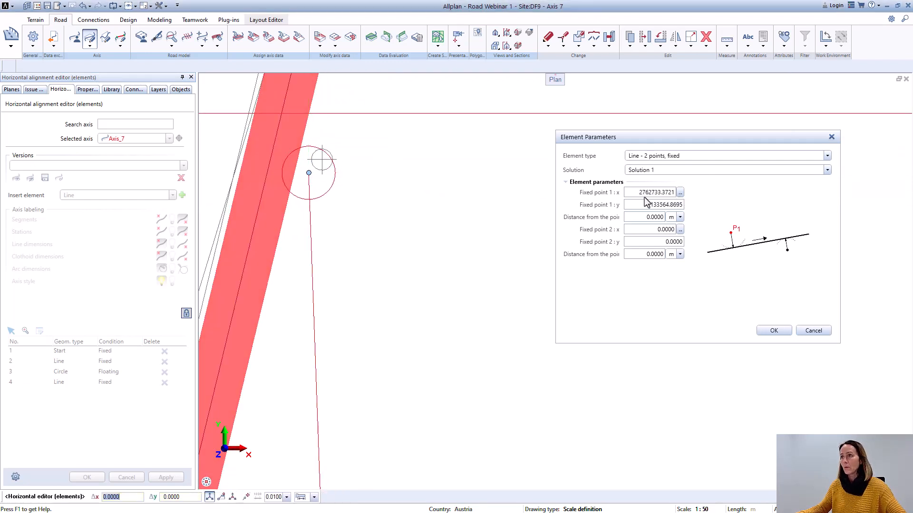
click(681, 229)
scroll(356, 157, down, 3)
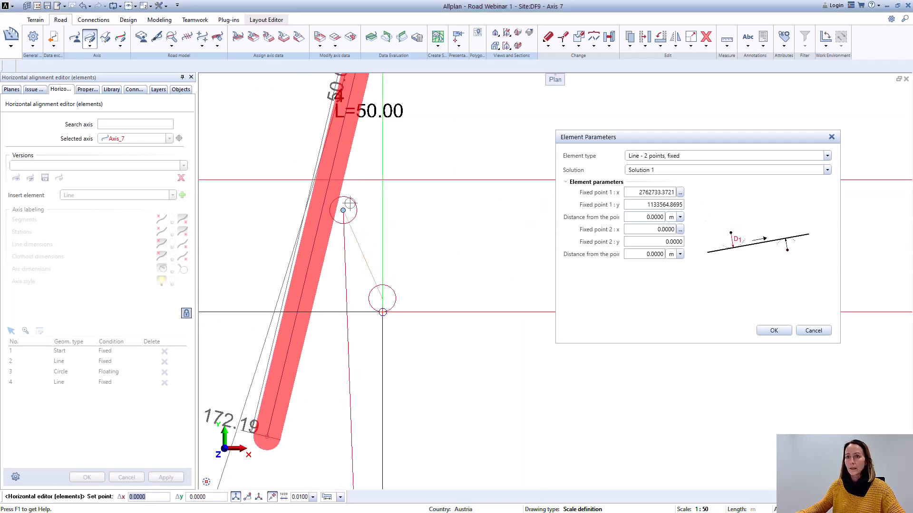
middle_drag(419, 433, 422, 297)
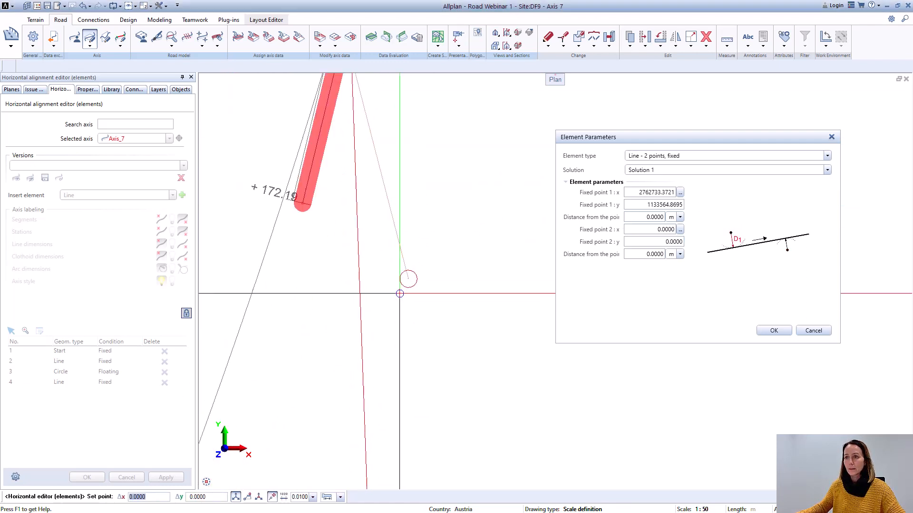
scroll(379, 370, down, 4)
scroll(383, 407, up, 5)
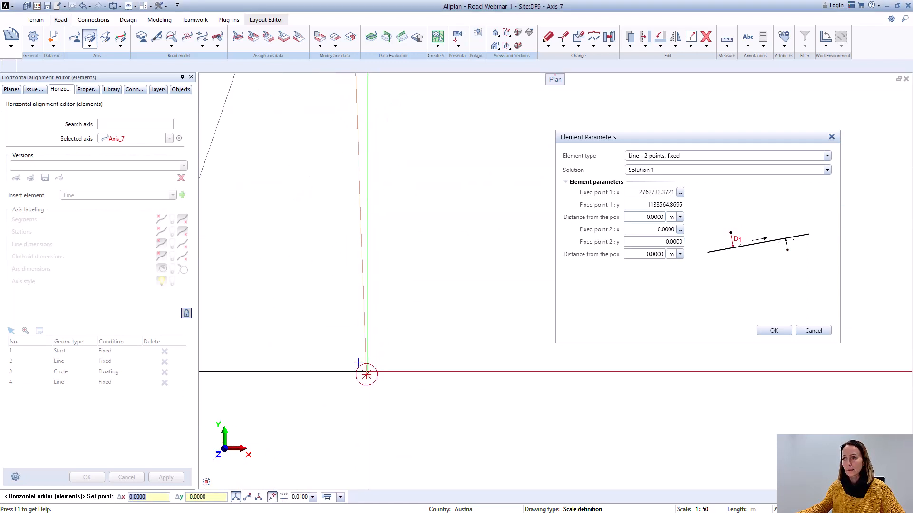
click(366, 374)
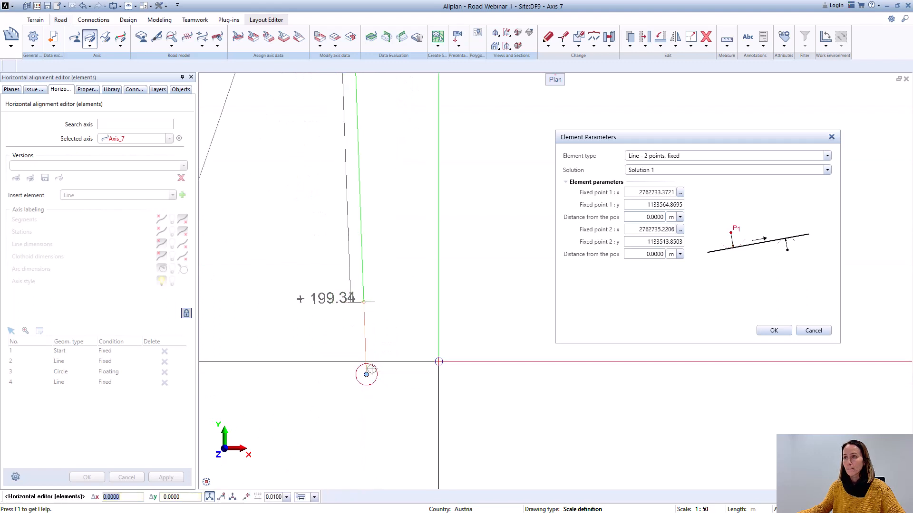
click(774, 330)
Step: Start inserting a circle between Axis_7's last two lines, after element 4, with the element type Circle - 2 lines, floating
scroll(472, 372, down, 5)
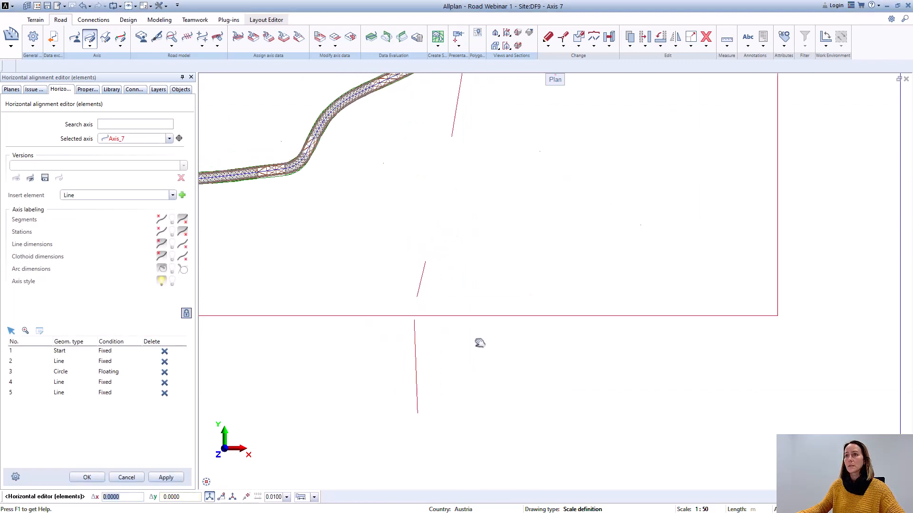
scroll(445, 304, up, 4)
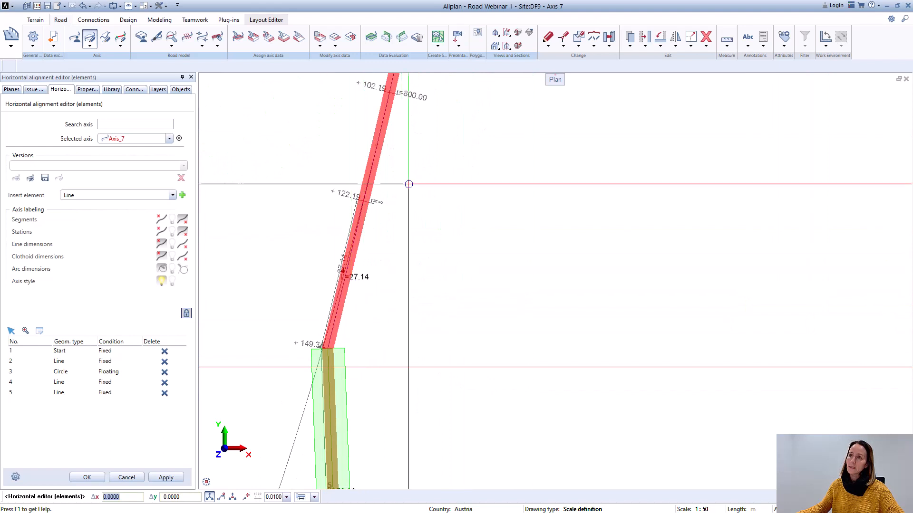
scroll(354, 300, down, 3)
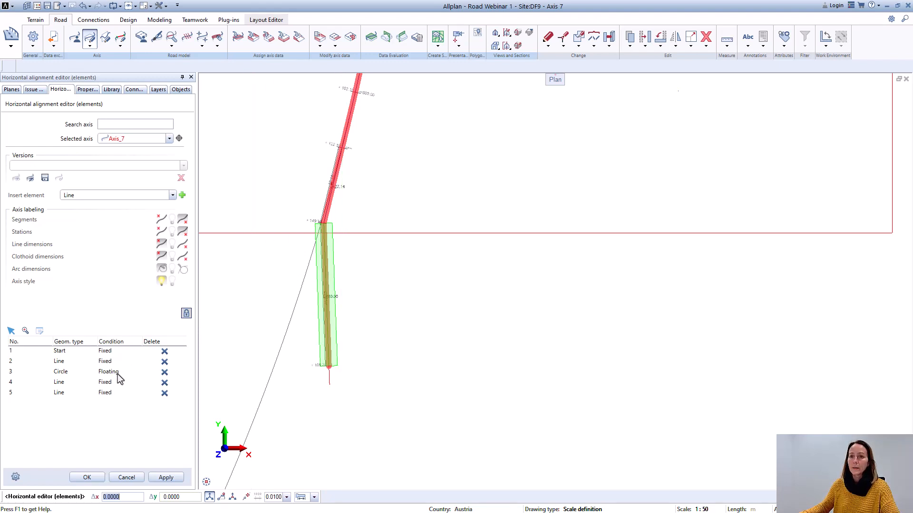
click(56, 384)
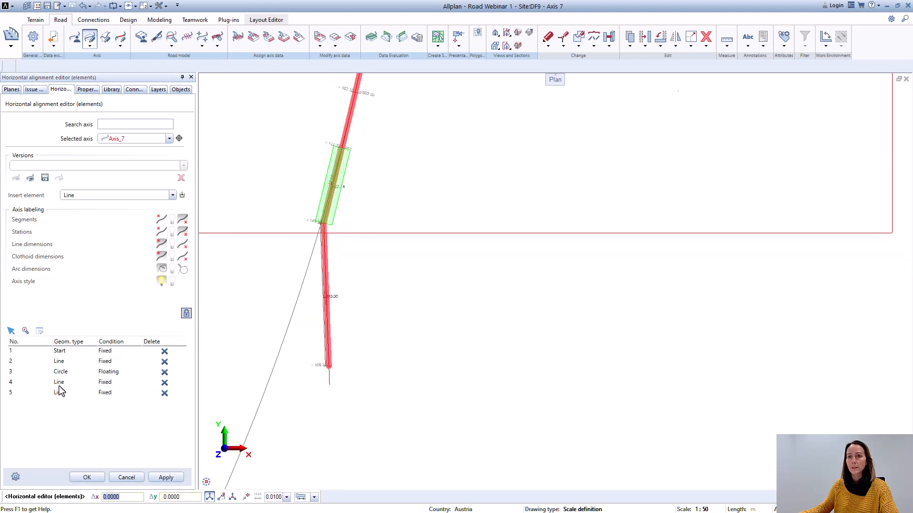
click(58, 385)
click(173, 195)
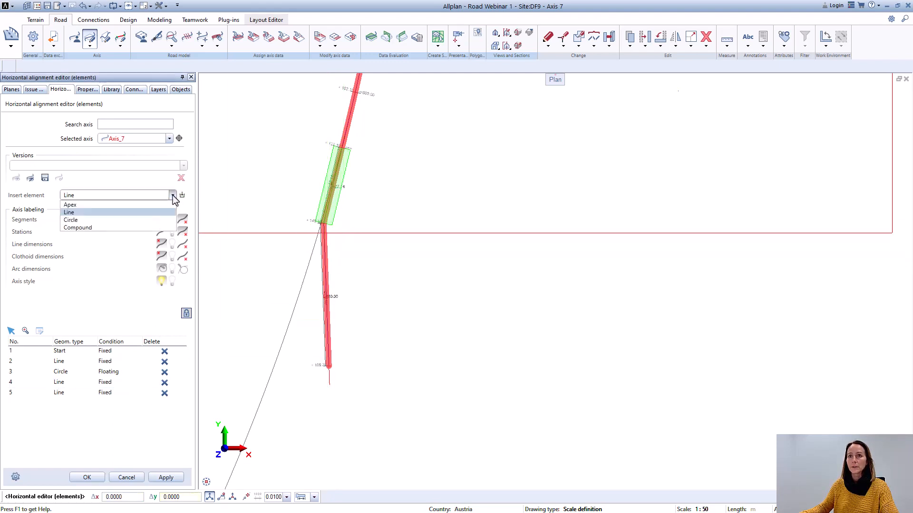
click(76, 227)
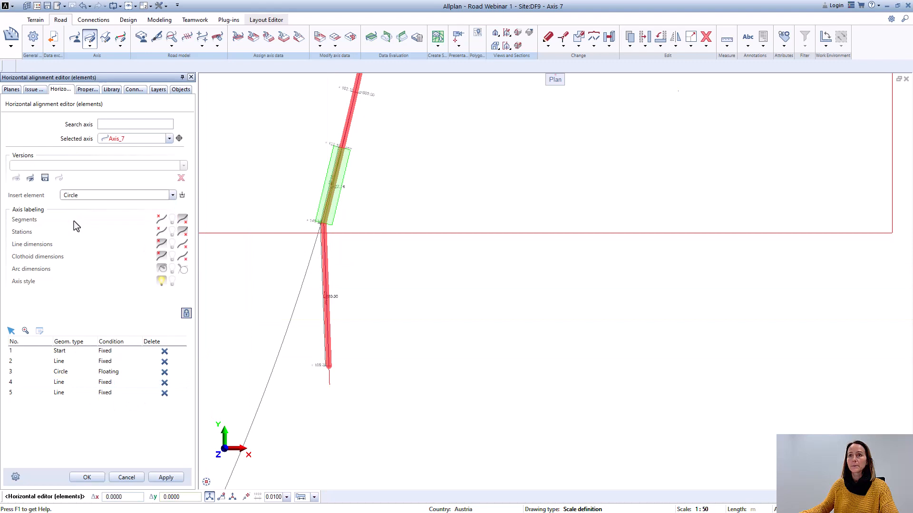
click(182, 196)
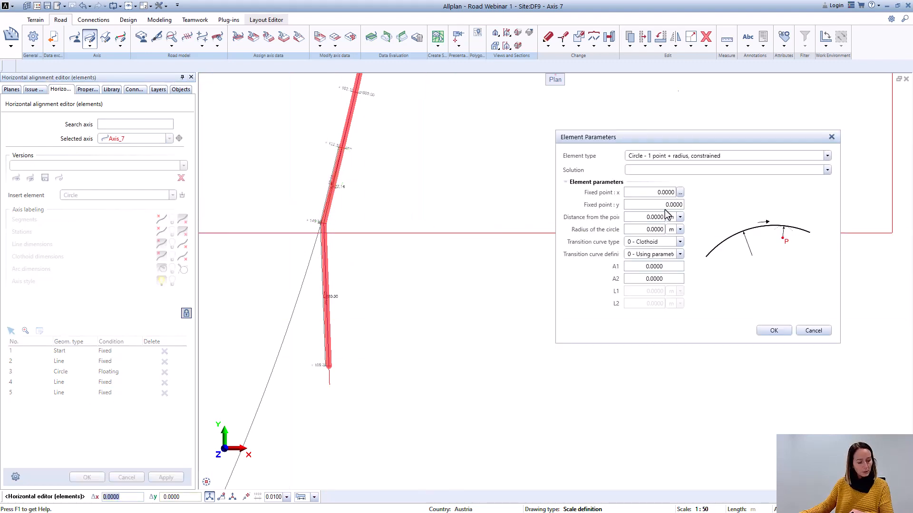
click(723, 157)
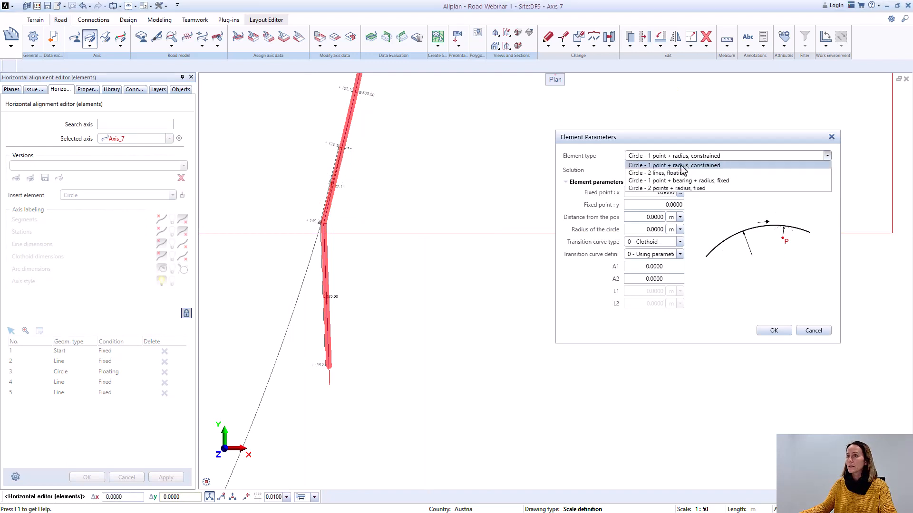
click(680, 173)
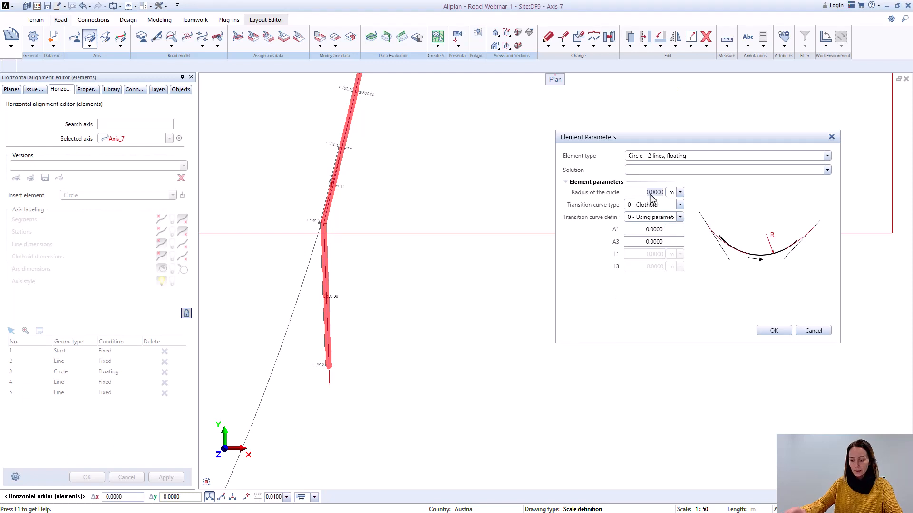
Step: Set the floating circle's radius to -30 m with clothoids defined by length, L1 and L3 both 5 m, and insert it
key(BackSpace)
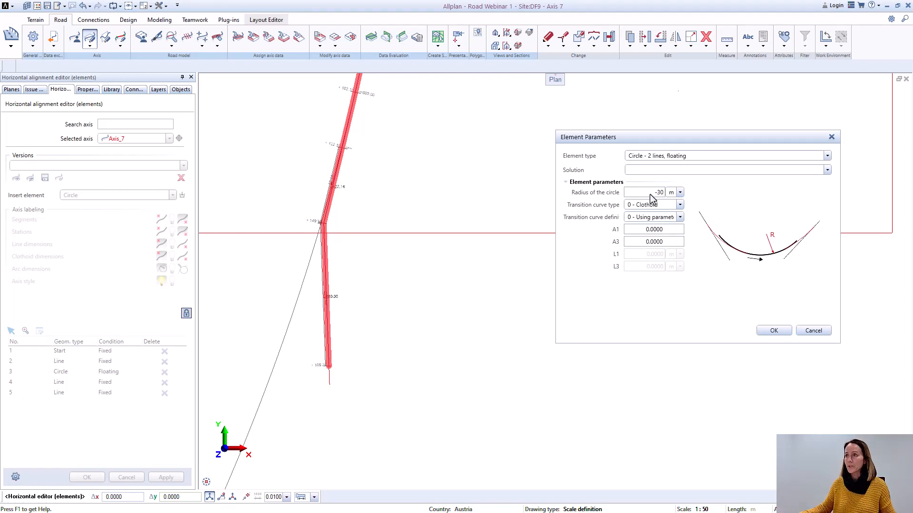
click(680, 217)
click(664, 235)
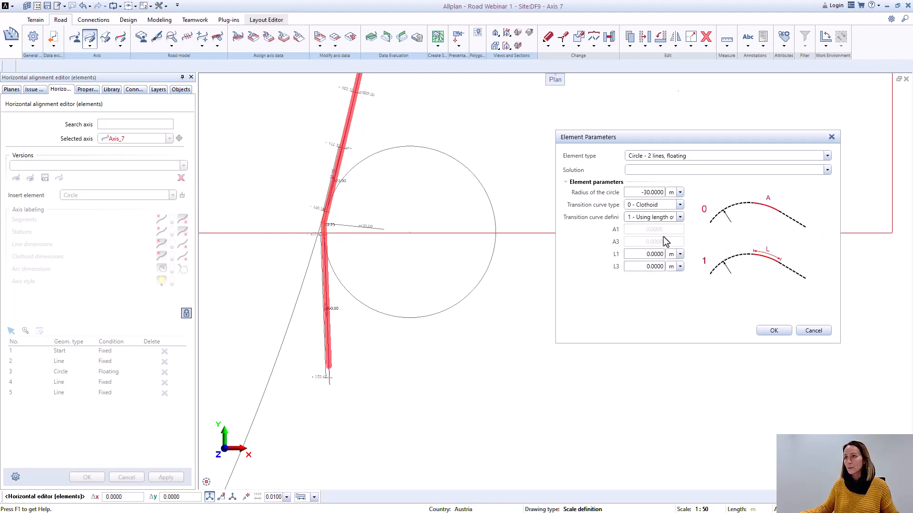
text(5)
click(655, 267)
text(5)
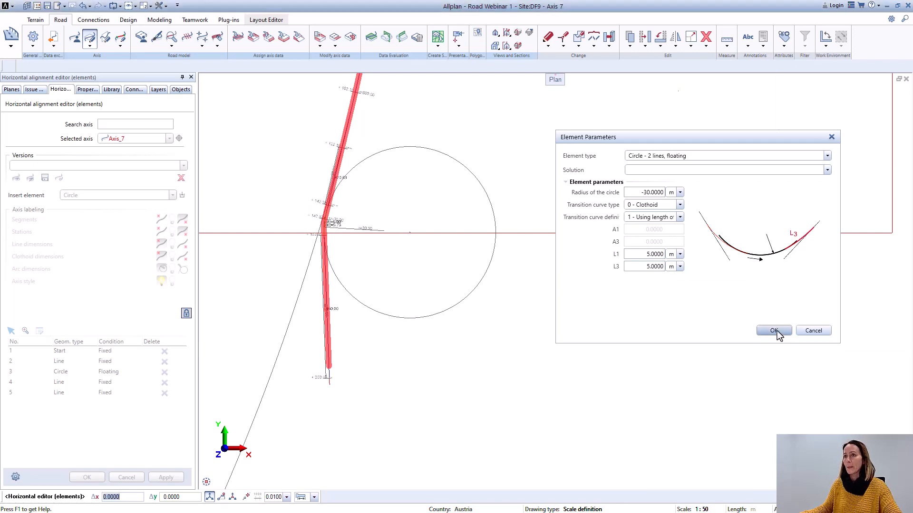
click(774, 331)
Step: Accept Axis_7's horizontal alignment with the inserted curve and close the alignment editor
scroll(362, 235, up, 3)
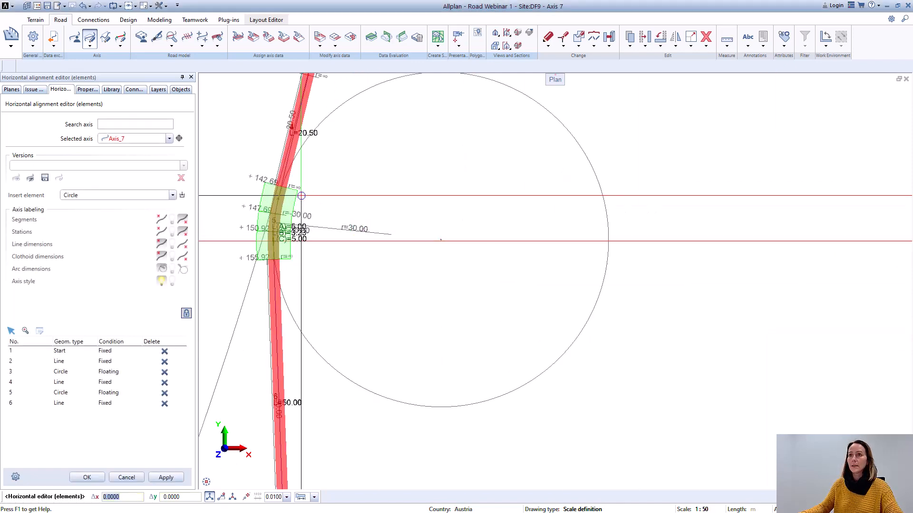
scroll(309, 235, up, 3)
scroll(290, 284, down, 5)
scroll(290, 284, up, 6)
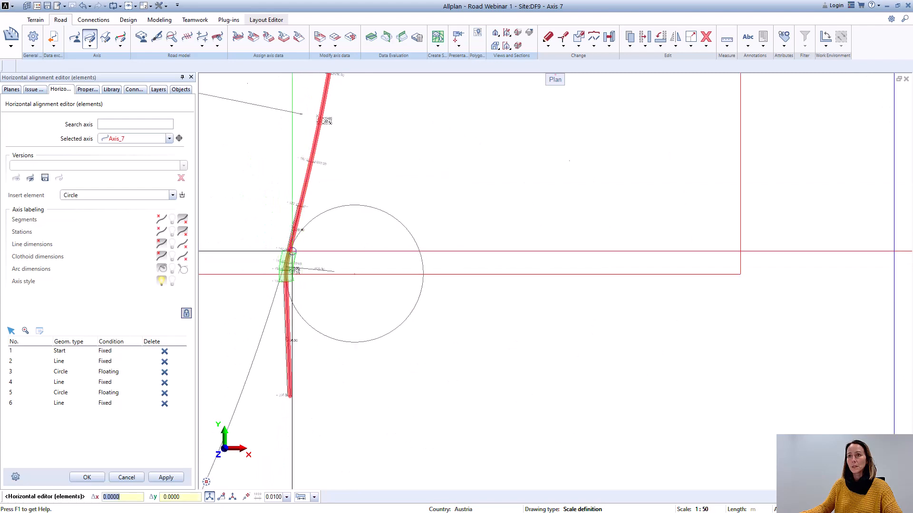
scroll(294, 226, down, 8)
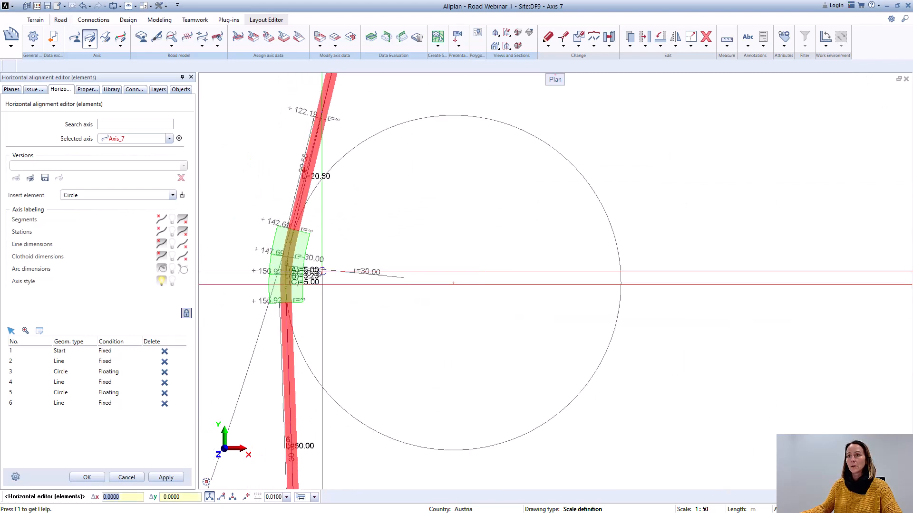
scroll(362, 292, down, 1)
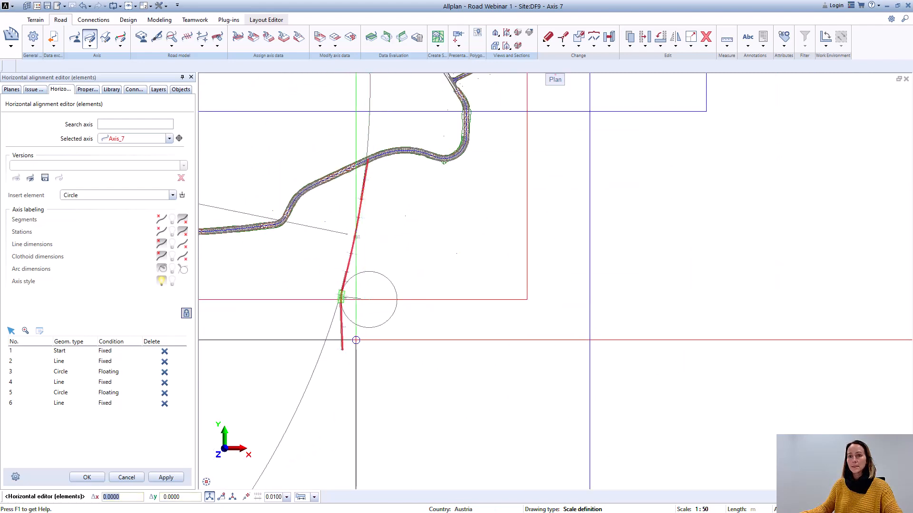
click(88, 479)
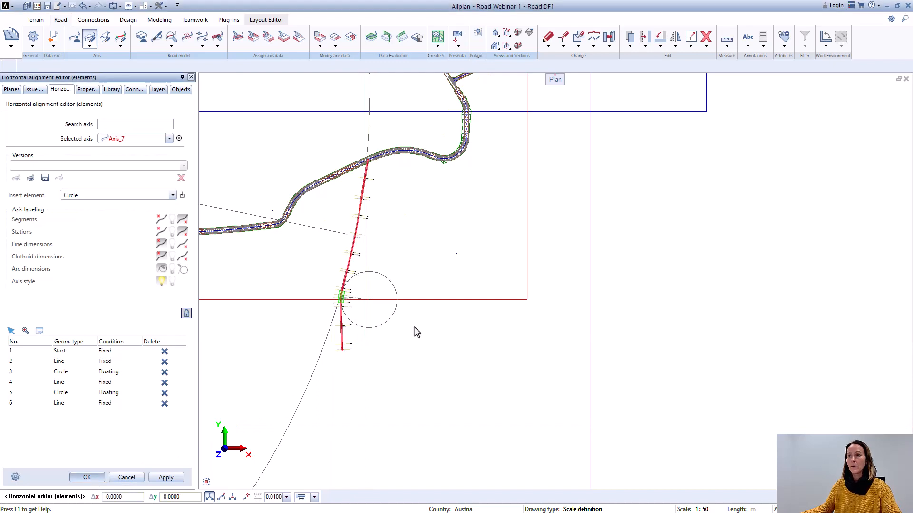
Step: Make drawing file 11 SHP Kadastre the current file in the building structure, keeping Axis 7 open for reference
scroll(407, 344, up, 1)
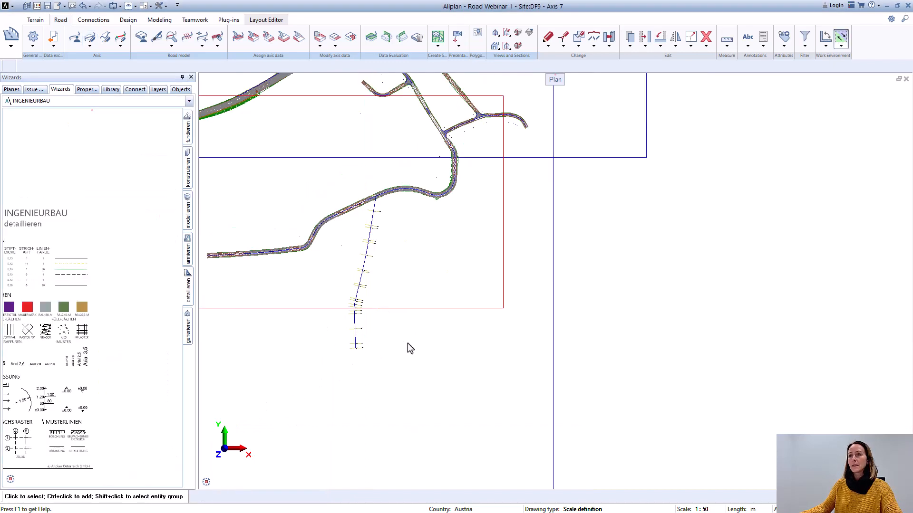
scroll(376, 244, up, 1)
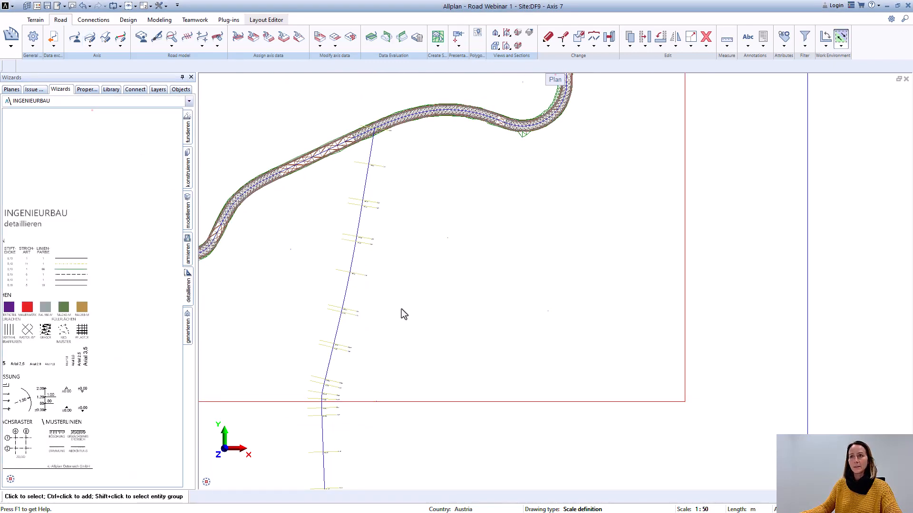
scroll(366, 208, up, 2)
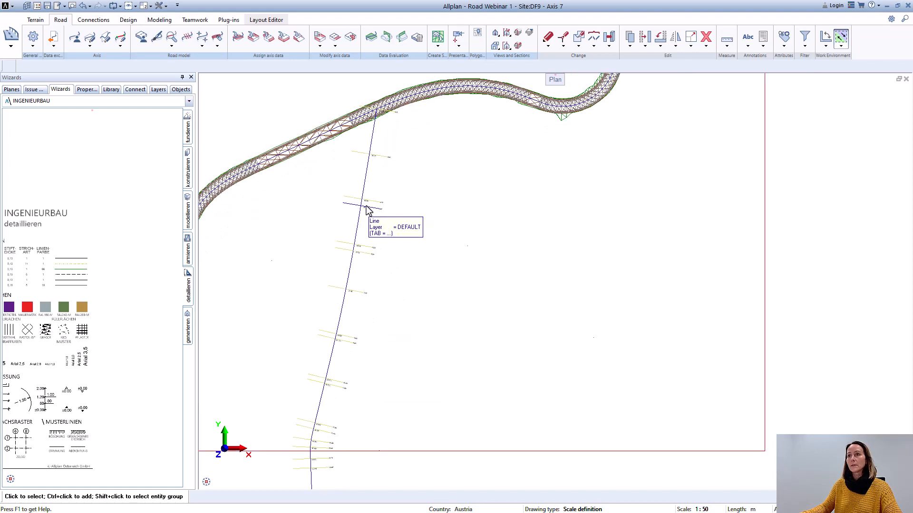
scroll(351, 221, down, 3)
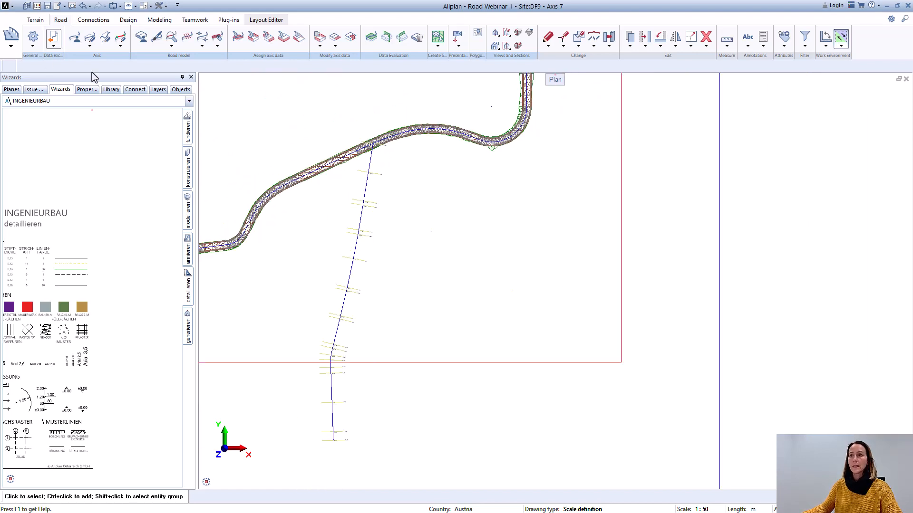
scroll(476, 259, down, 2)
double_click(611, 282)
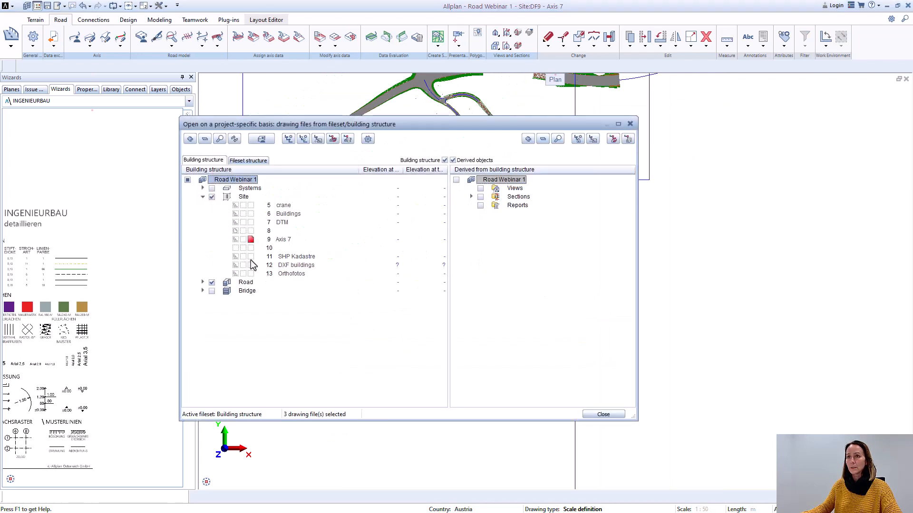
click(250, 257)
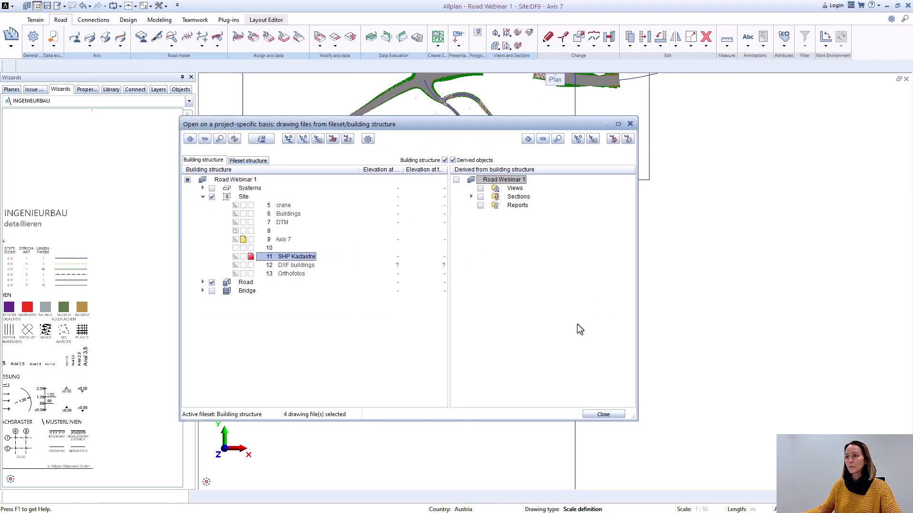
click(604, 415)
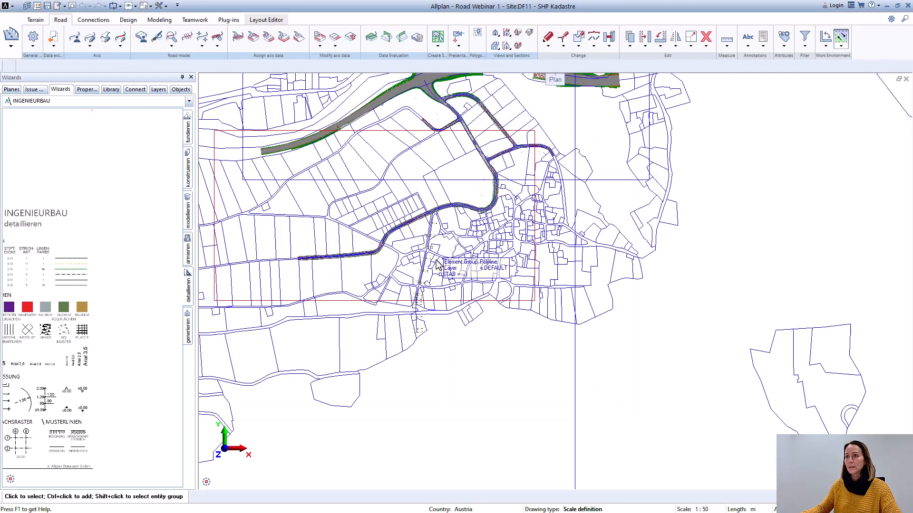
Step: Examine how Axis_7 runs along the cadastral road boundaries, from the main road junction down to its southern end
scroll(426, 276, up, 5)
scroll(422, 205, down, 1)
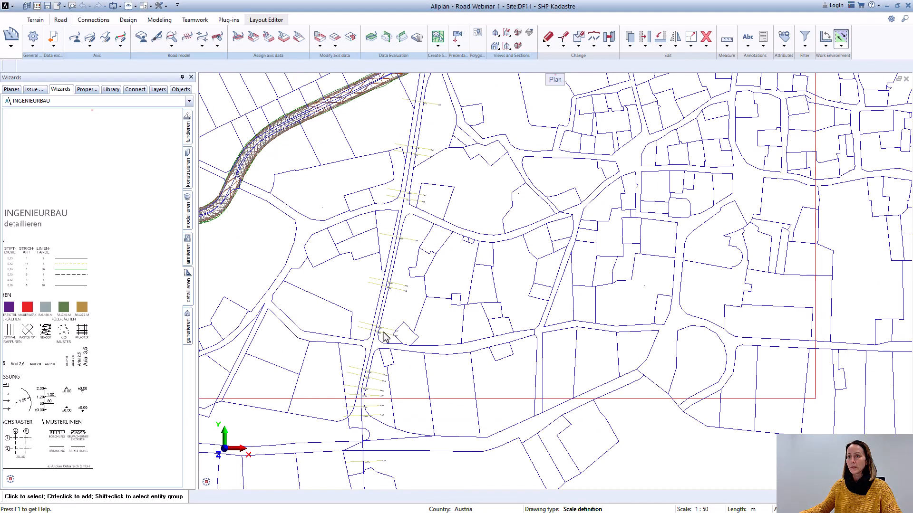
scroll(368, 426, up, 5)
scroll(460, 381, down, 4)
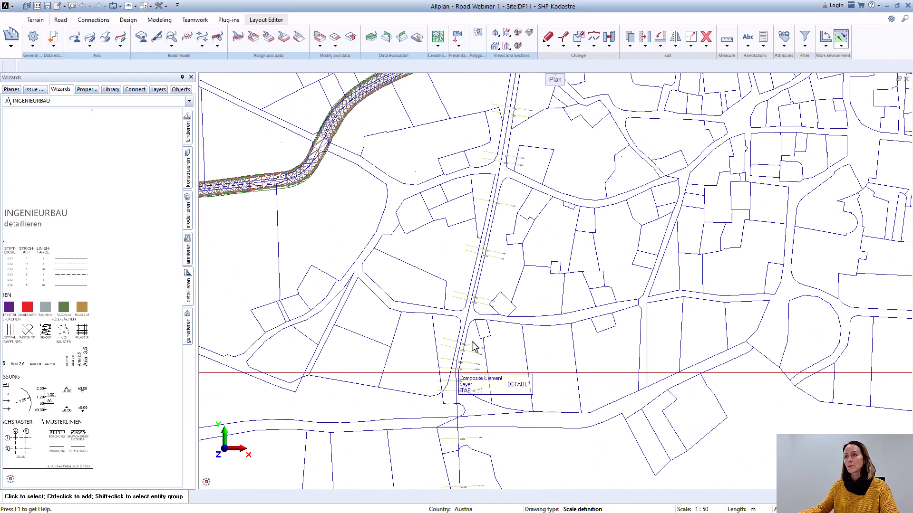
scroll(501, 230, up, 2)
scroll(496, 164, down, 1)
scroll(483, 147, up, 3)
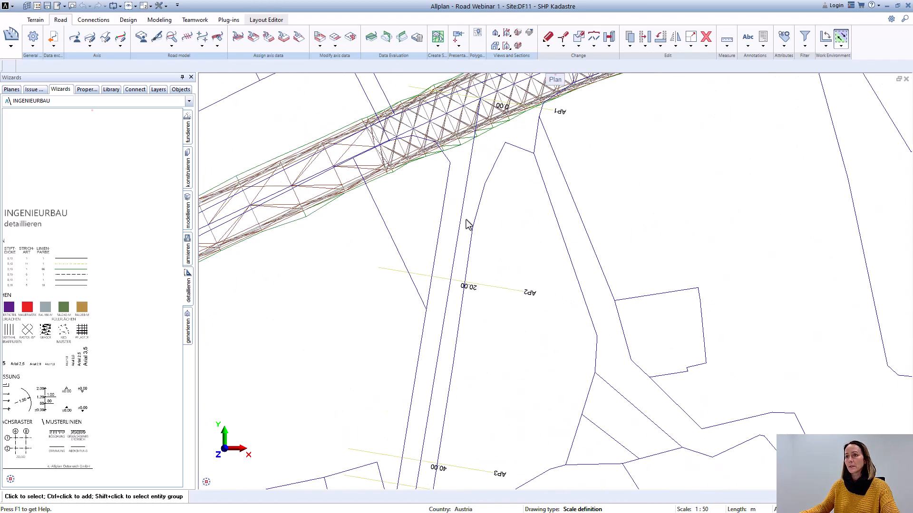
scroll(469, 224, down, 3)
scroll(465, 408, up, 2)
mouse_move(451, 311)
middle_down()
mouse_move(466, 178)
mouse_move(444, 291)
mouse_move(470, 129)
middle_up()
scroll(419, 318, up, 1)
middle_drag(421, 313, 444, 140)
scroll(431, 257, down, 4)
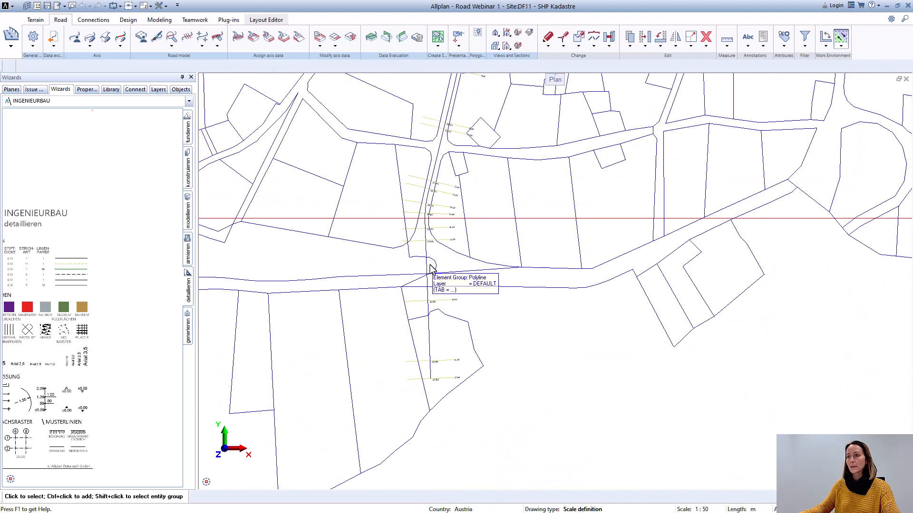
scroll(432, 332, up, 3)
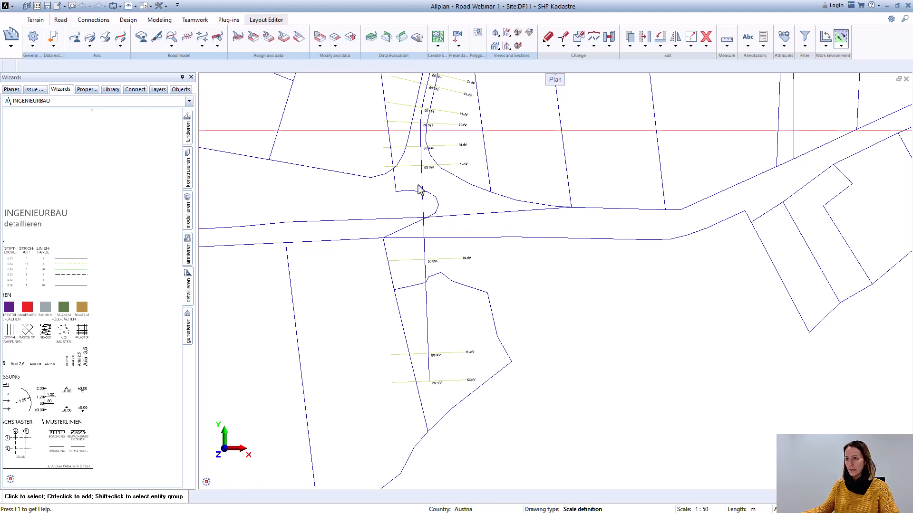
scroll(451, 201, down, 1)
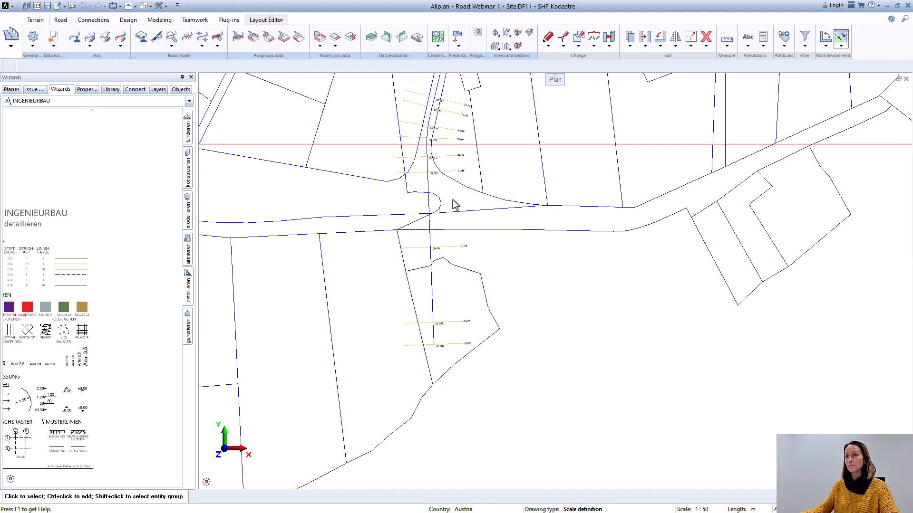
scroll(546, 240, down, 4)
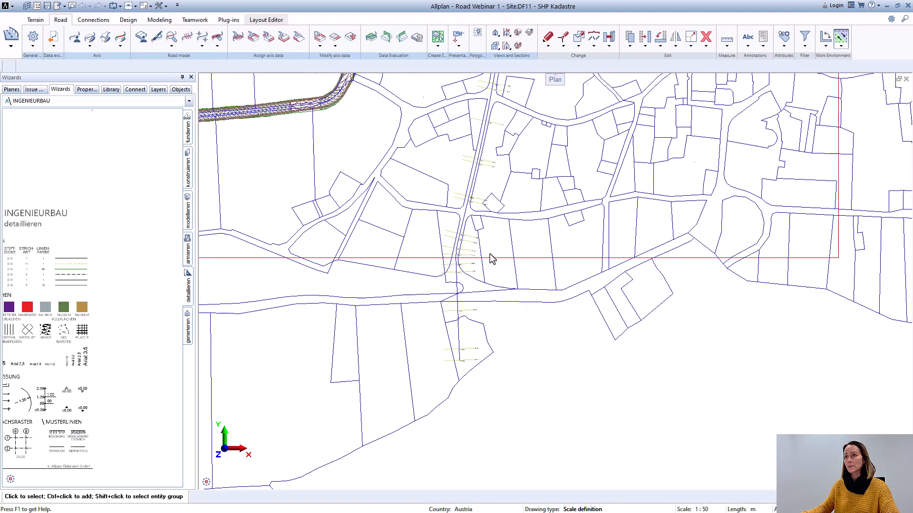
scroll(468, 237, up, 2)
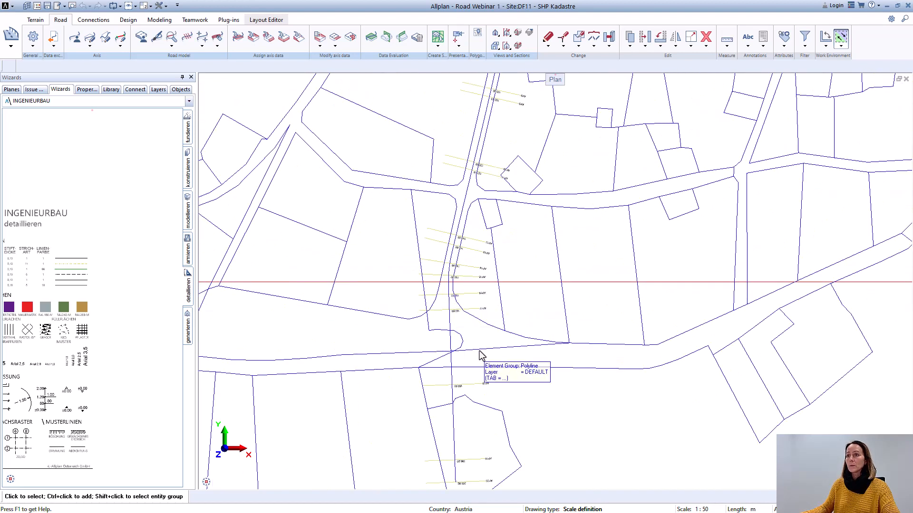
Step: Load Axis_7 in the Horizontal editor (elements) to view its alignment over the cadastre, and close the editor
click(90, 46)
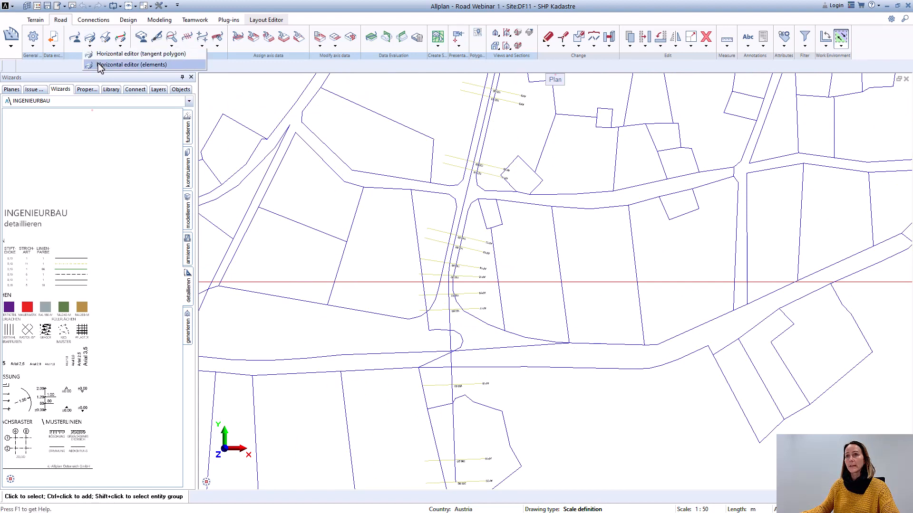
click(100, 65)
click(483, 204)
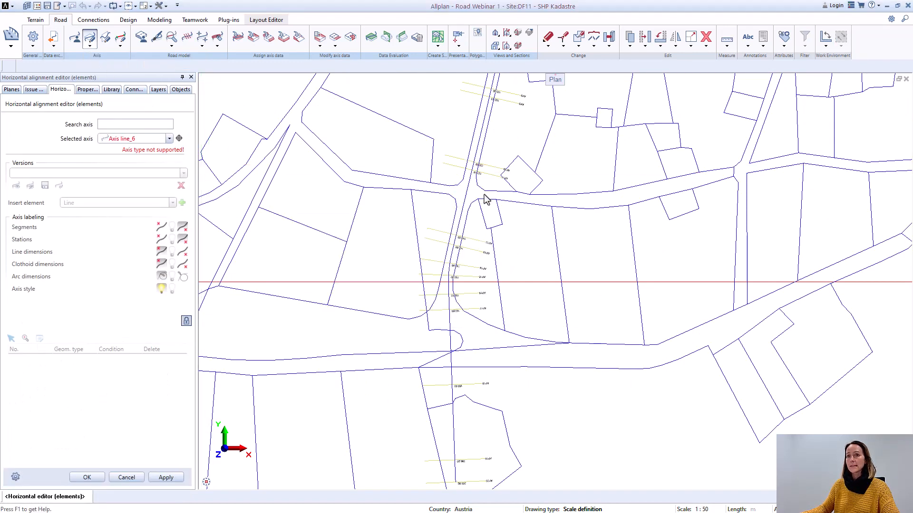
scroll(486, 200, down, 3)
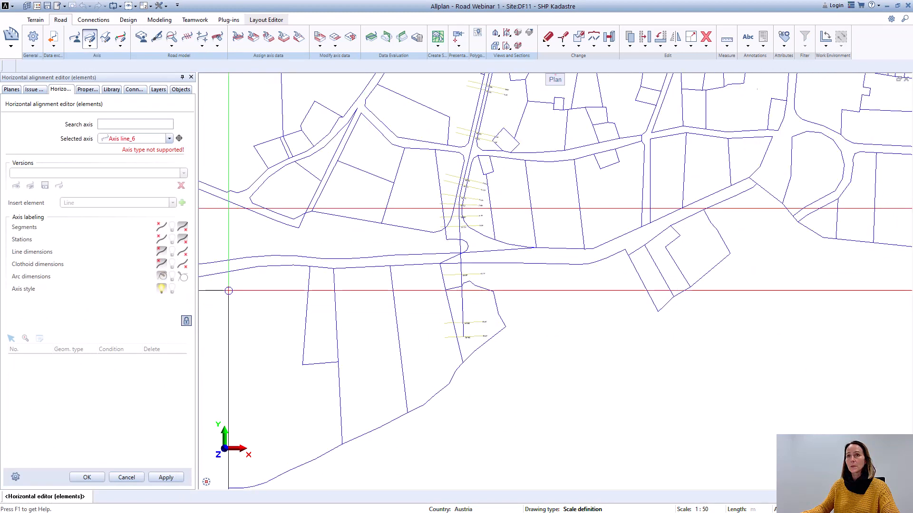
click(169, 139)
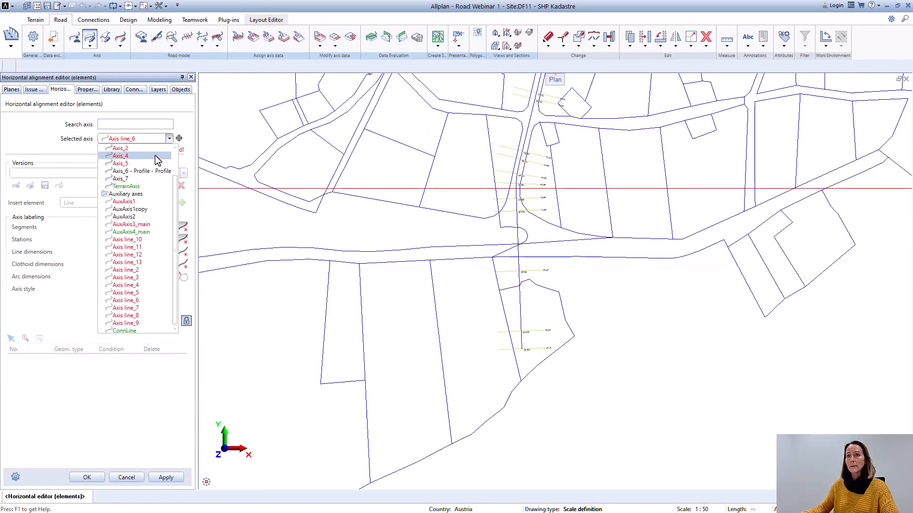
click(140, 171)
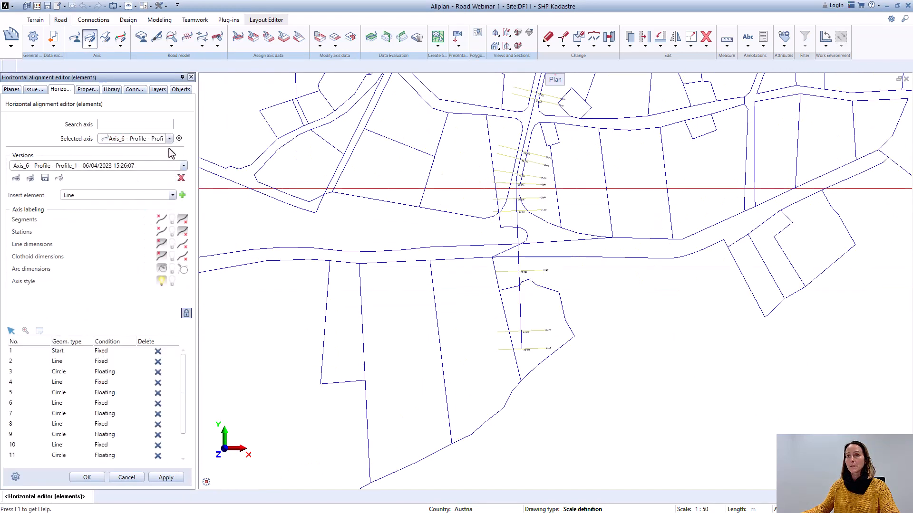
click(169, 138)
click(131, 184)
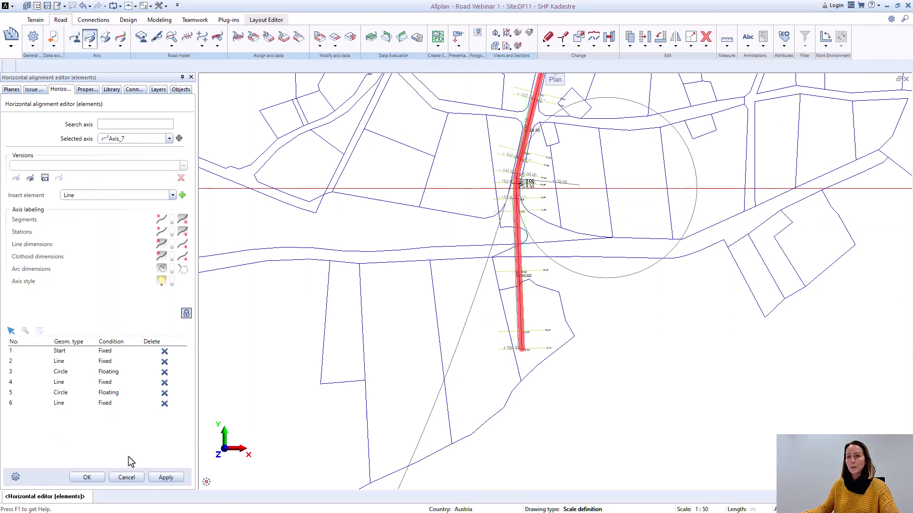
click(91, 480)
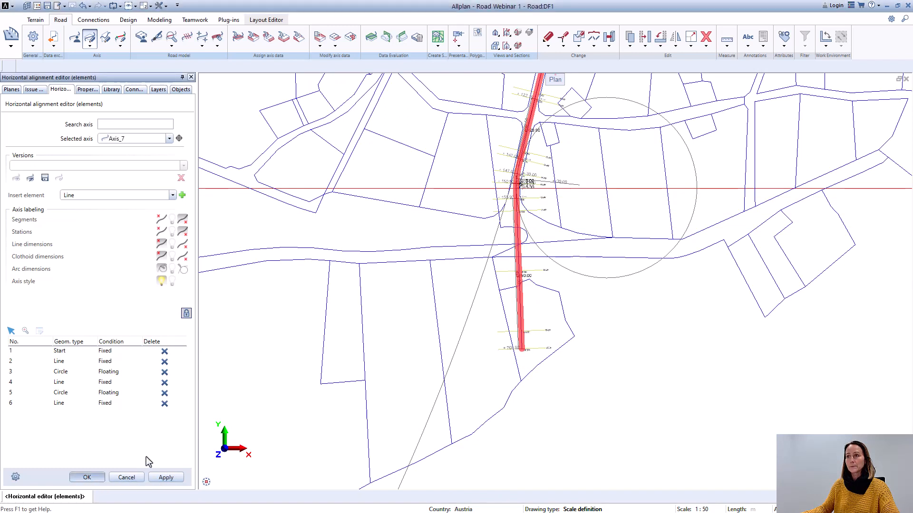
Step: Set Axis_7's last segment length to 5 m in the Axis Manager, apply it and close the manager
click(76, 42)
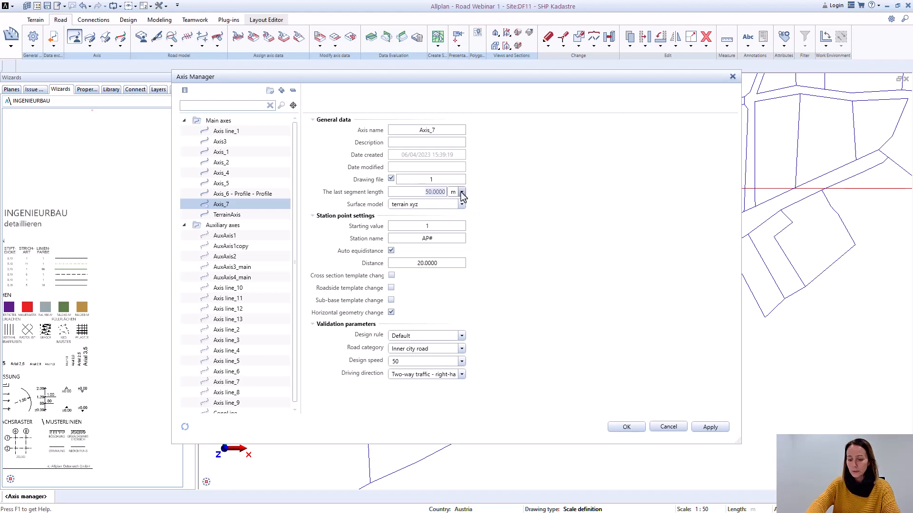
text(5)
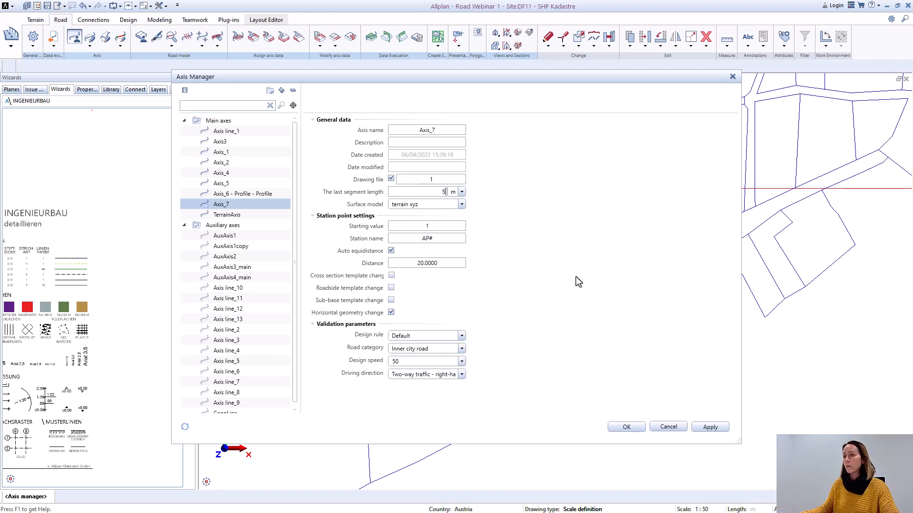
click(704, 428)
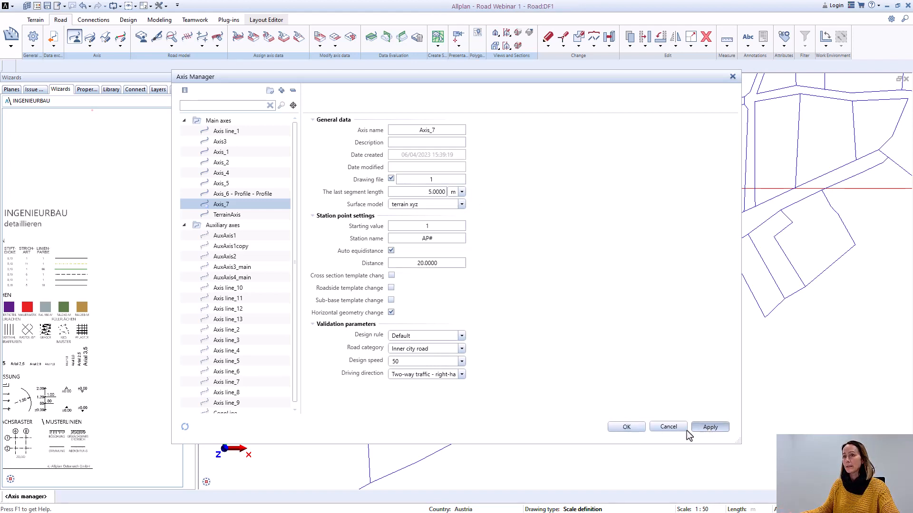
click(635, 430)
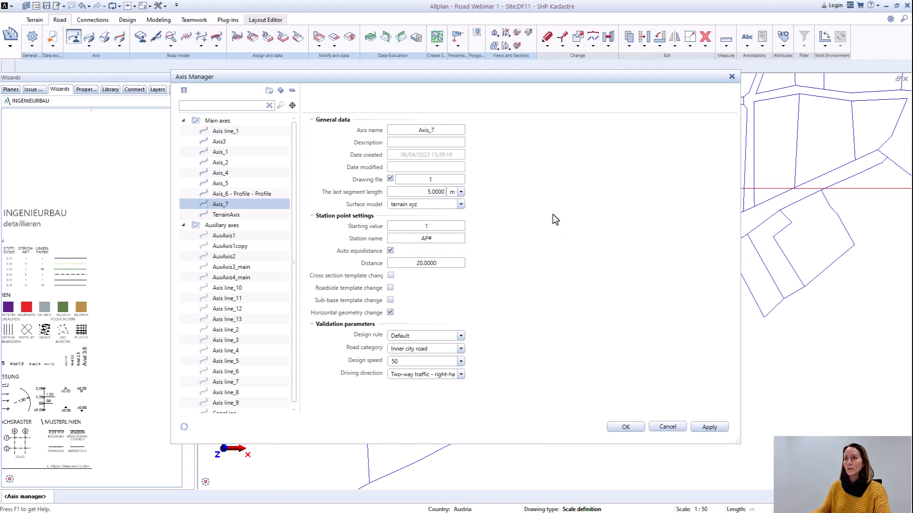
click(632, 426)
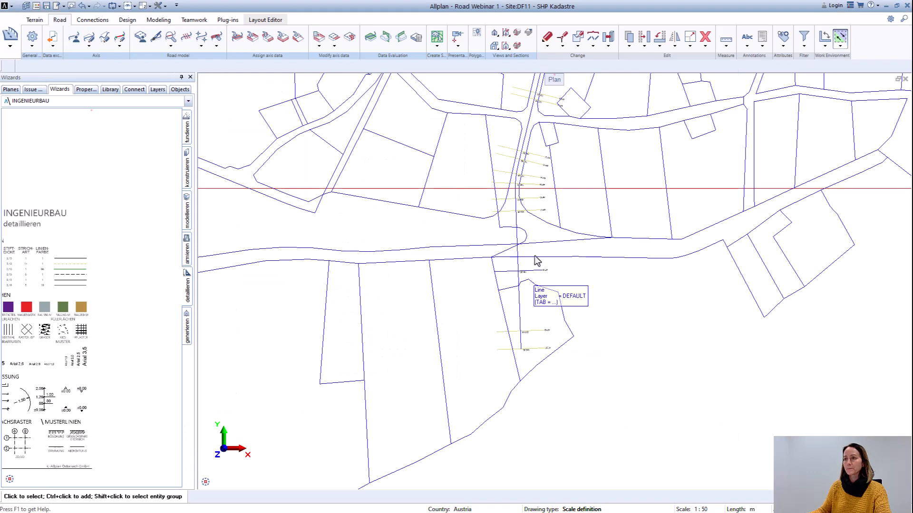
Step: Reopen Axis_7 in the horizontal alignment editor for elements, dismiss the log messages and inspect its shortened southern end
click(89, 38)
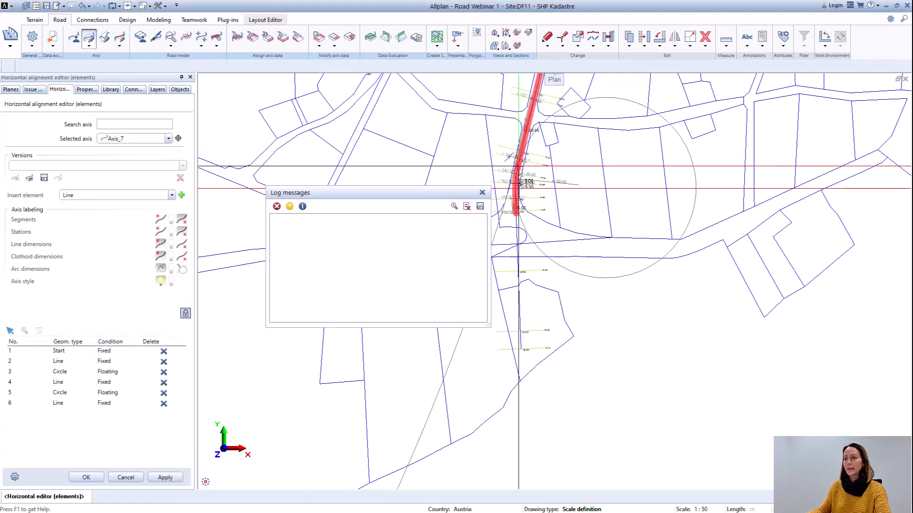
click(482, 192)
scroll(481, 194, up, 3)
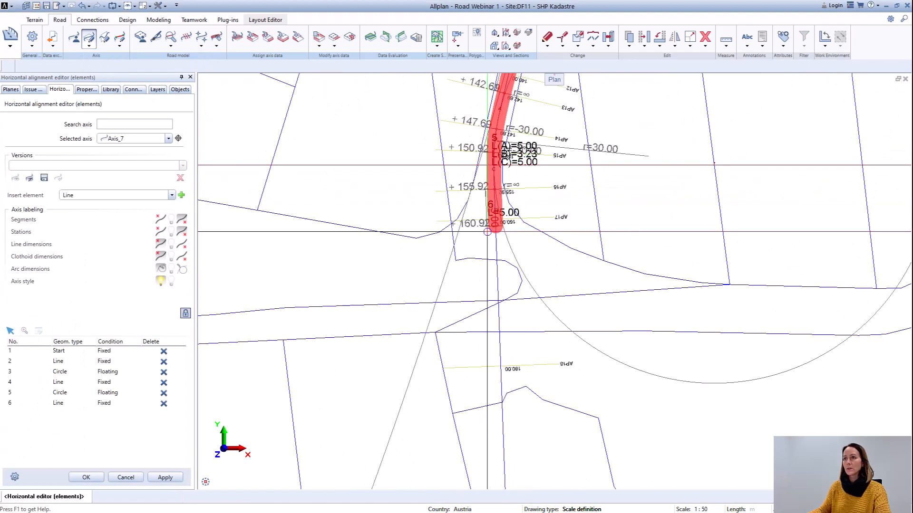
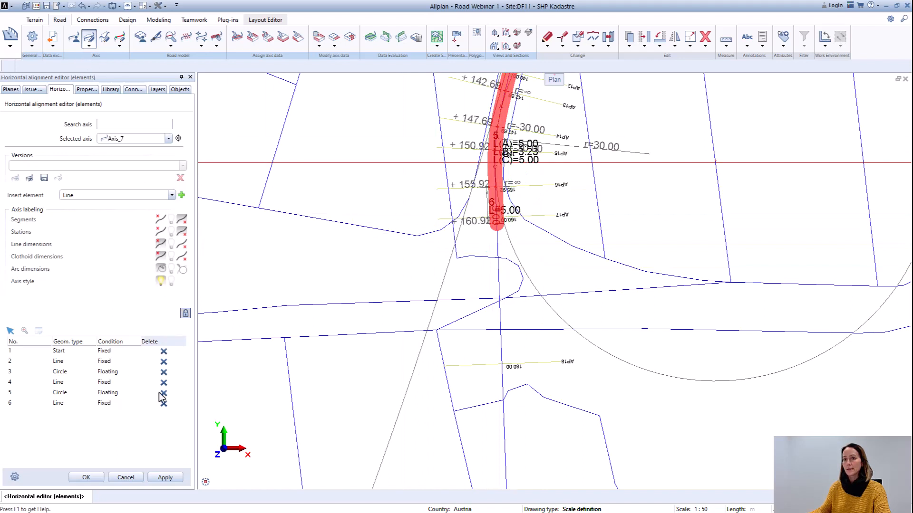
Step: Close the horizontal alignment editor and delete overlapping elements of the old, longer axis line running beyond Axis_7's southern end
click(91, 480)
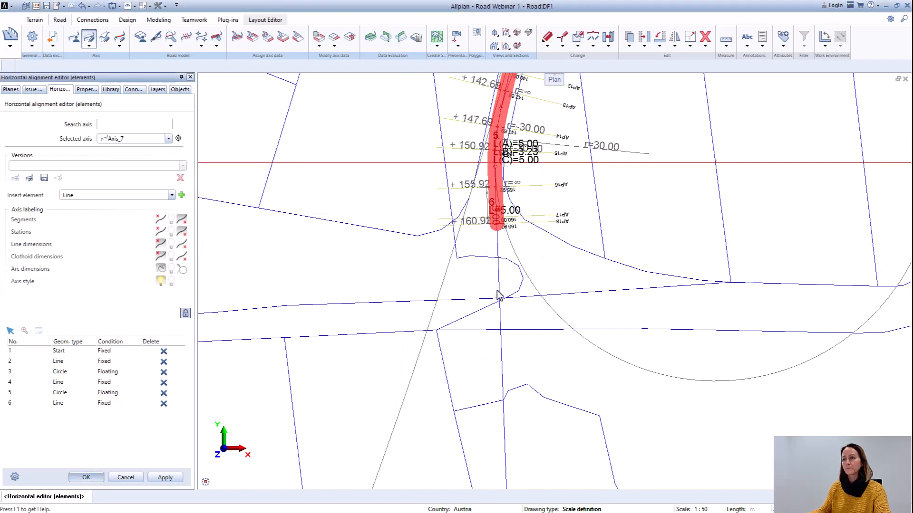
click(501, 341)
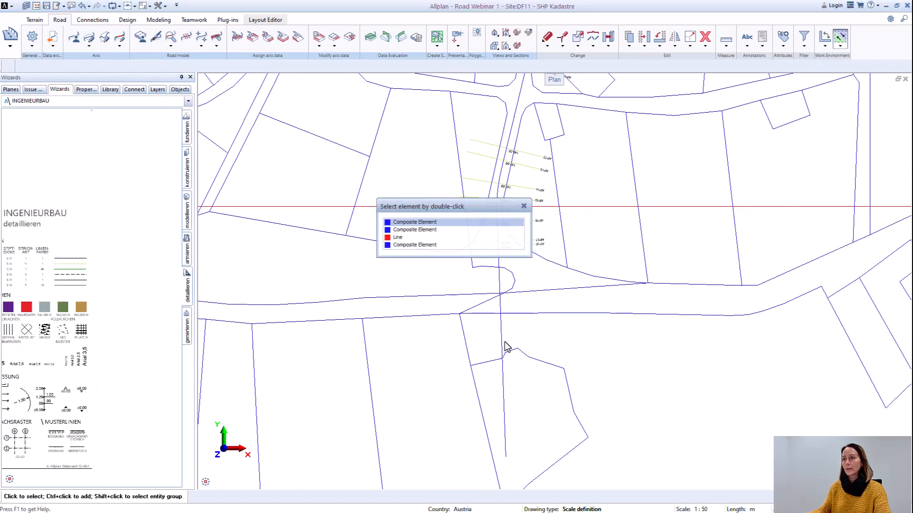
double_click(409, 237)
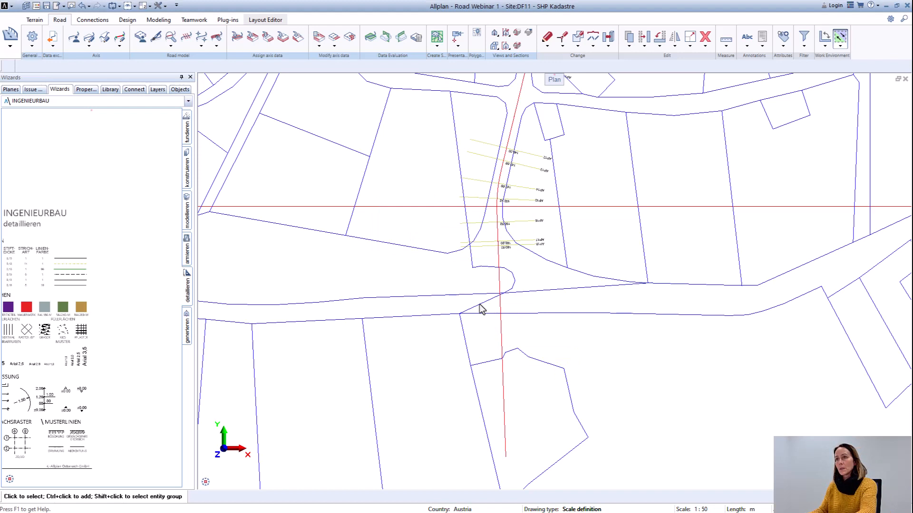
click(502, 351)
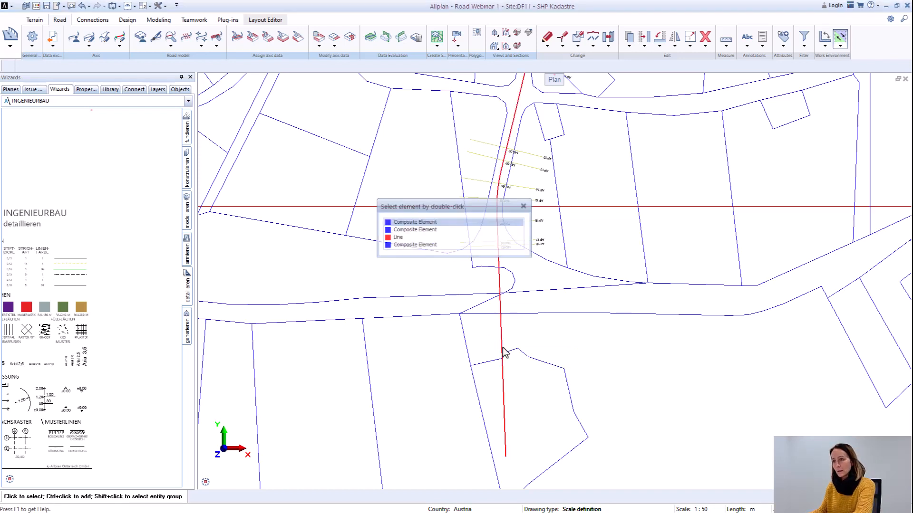
double_click(464, 248)
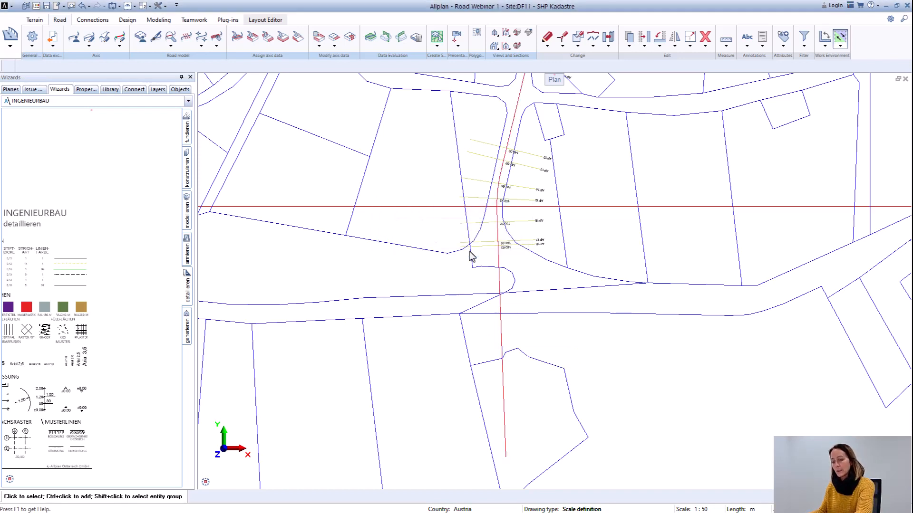
click(503, 341)
key(Escape)
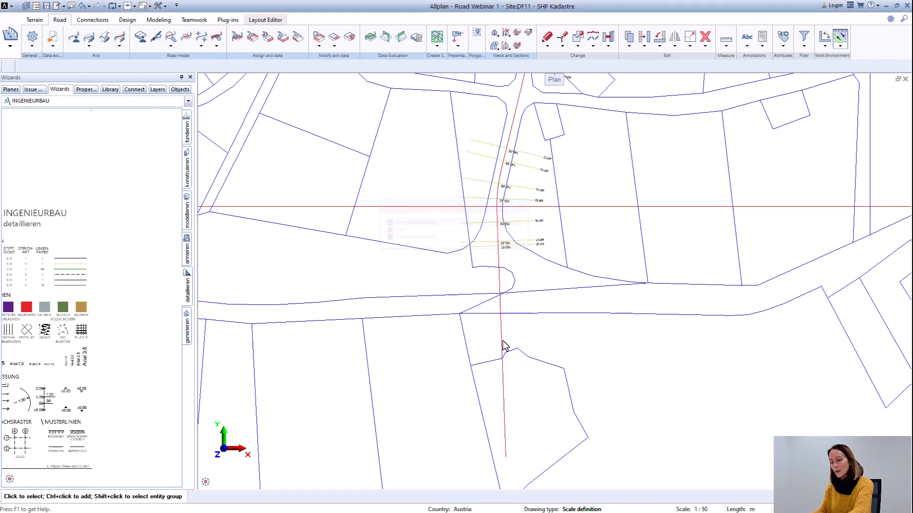
key(Delete)
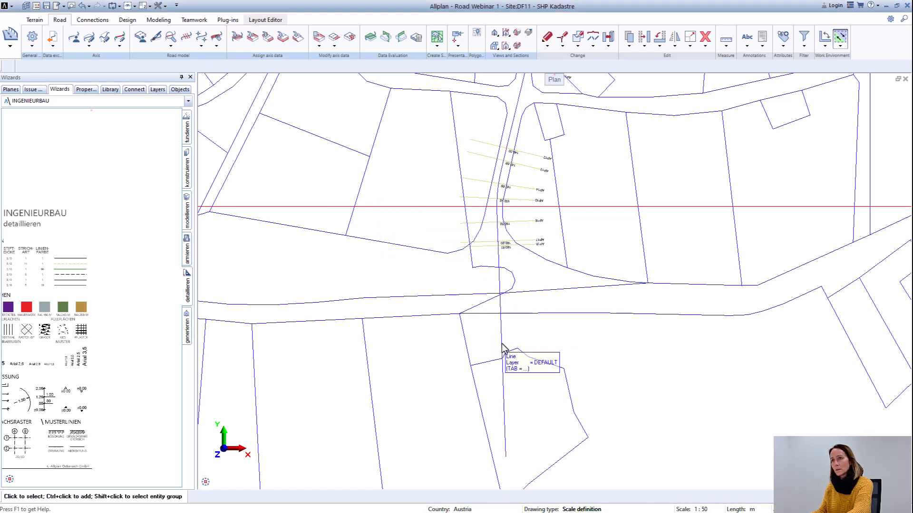
Step: Delete the leftover straight line that extends past Axis_7's shortened southern end
click(503, 344)
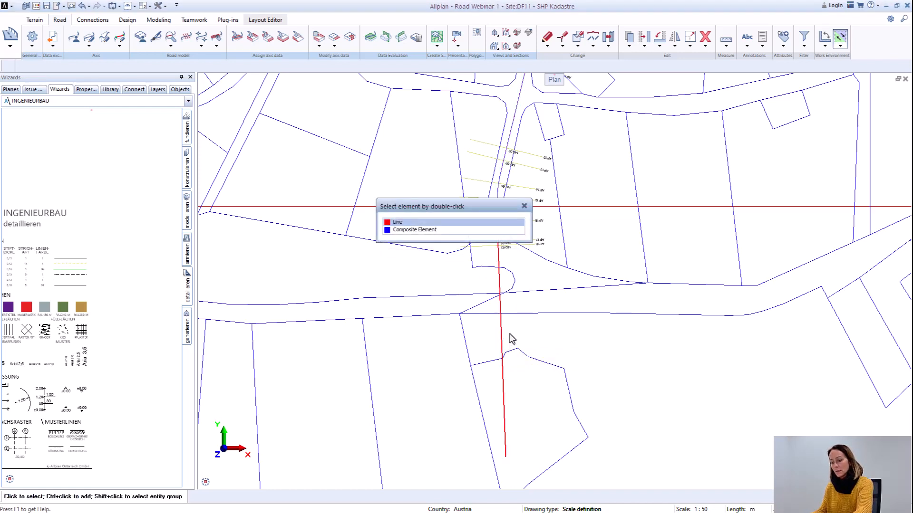
key(Delete)
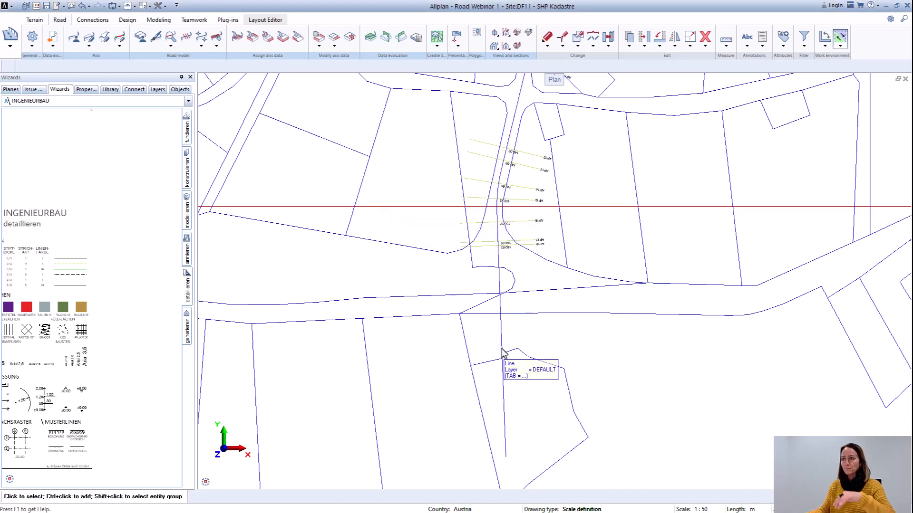
double_click(503, 353)
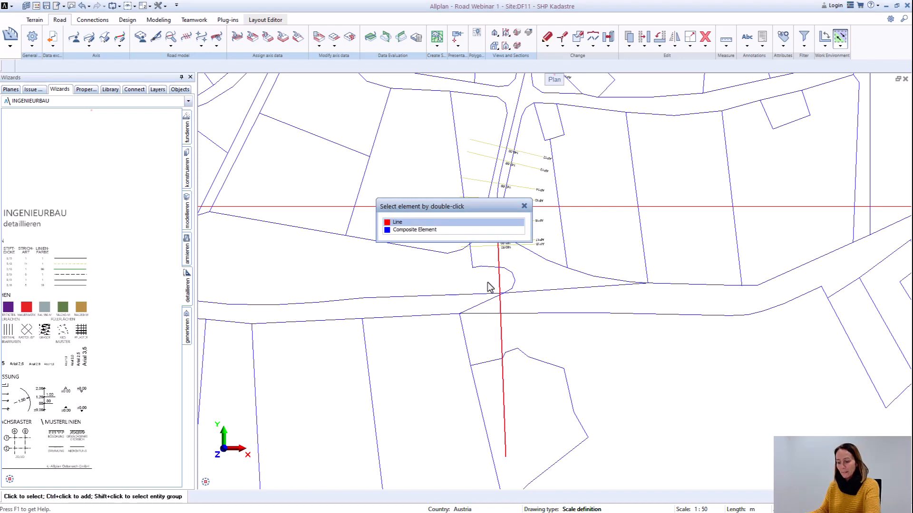
key(Escape)
click(501, 345)
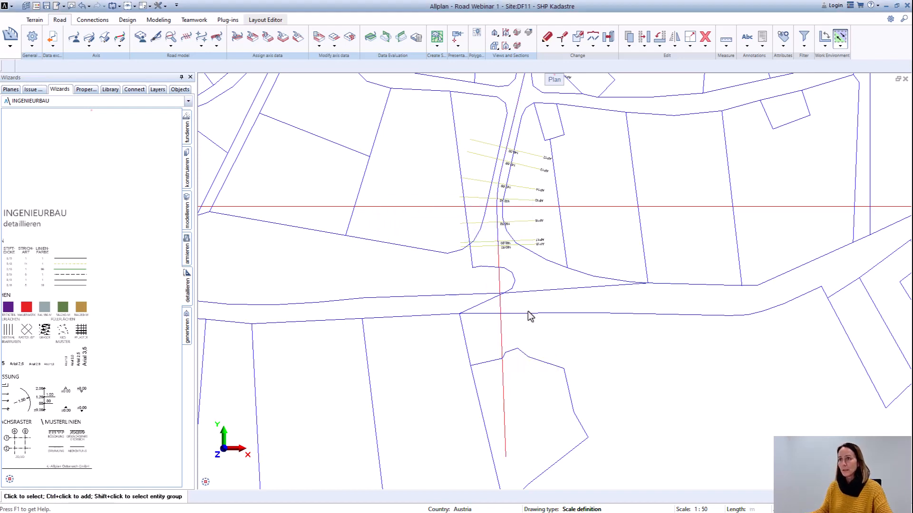
key(Return)
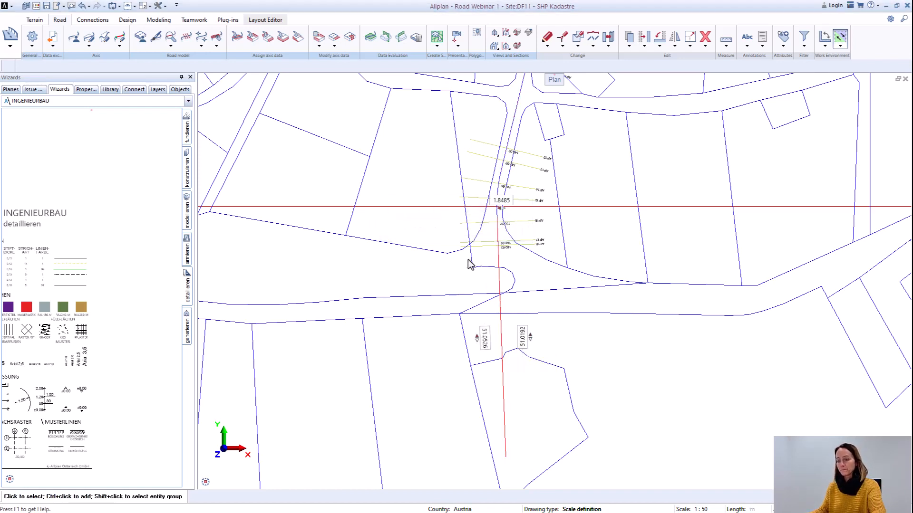
key(Delete)
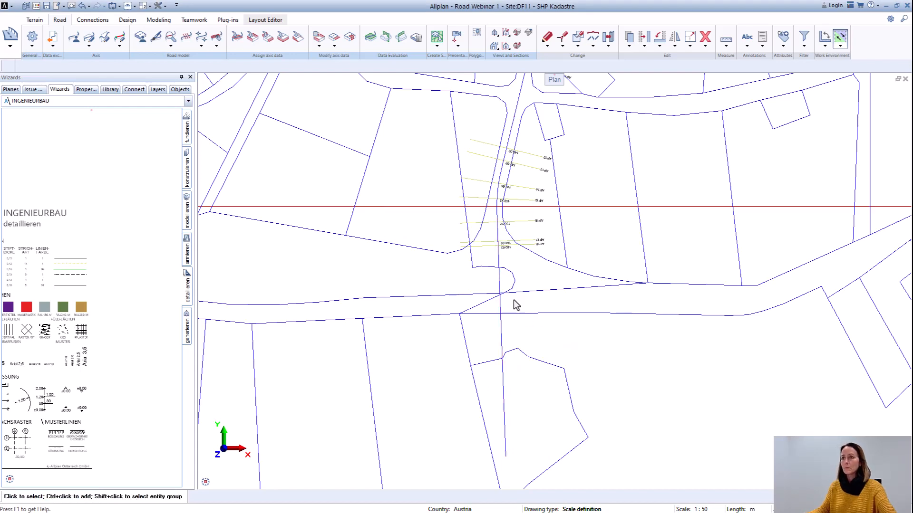
Step: Reopen Axis_7 in the horizontal alignment editor (elements), dismiss the log messages, inspect its southern end and accept the alignment
scroll(514, 304, down, 2)
scroll(503, 344, up, 5)
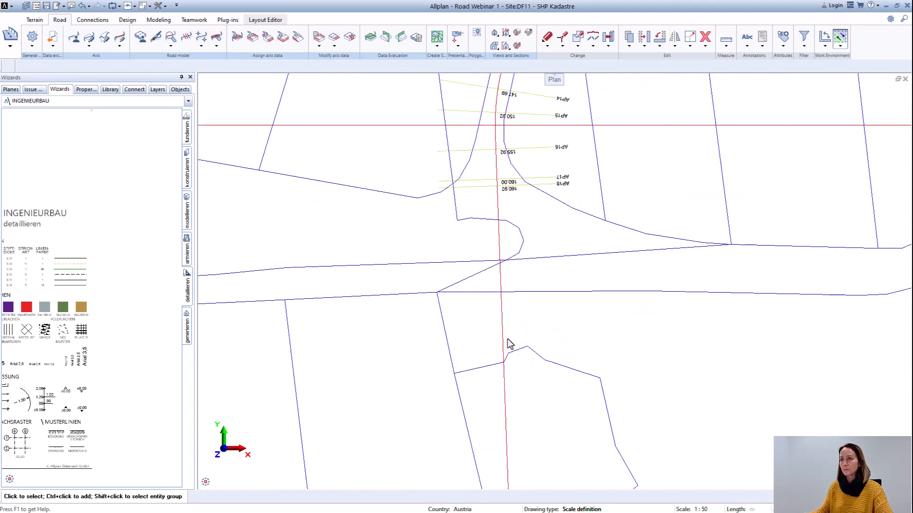
scroll(515, 331, down, 5)
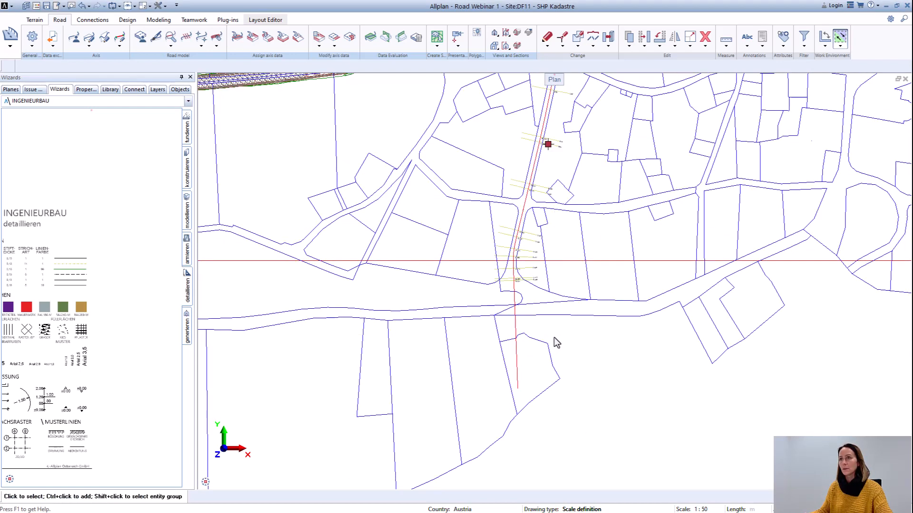
scroll(480, 256, up, 5)
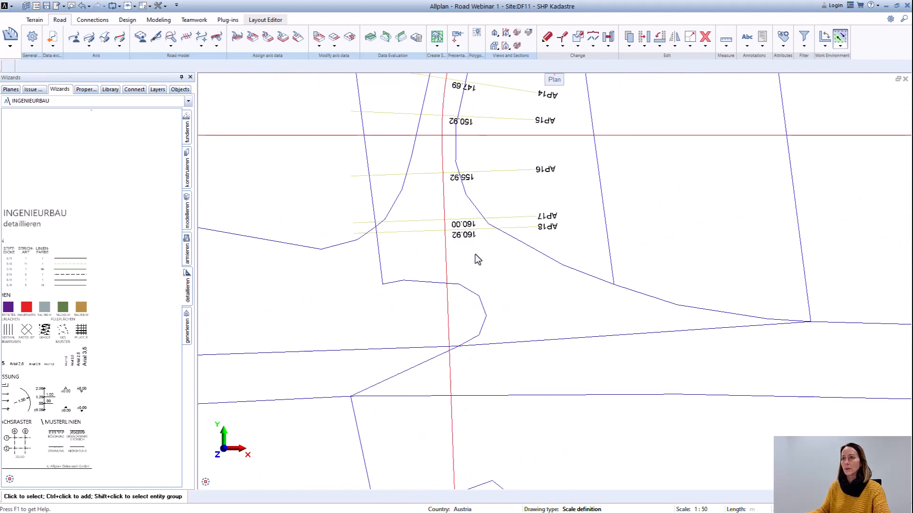
scroll(445, 287, down, 2)
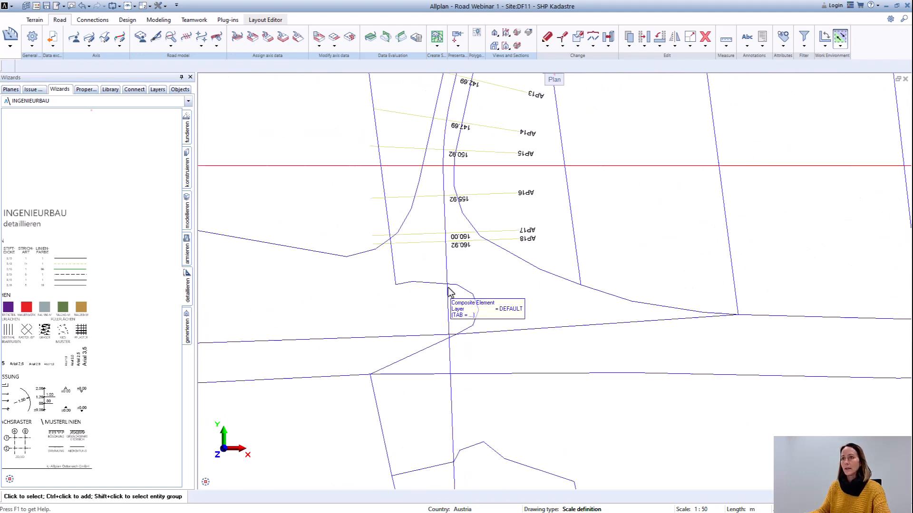
click(88, 46)
click(99, 67)
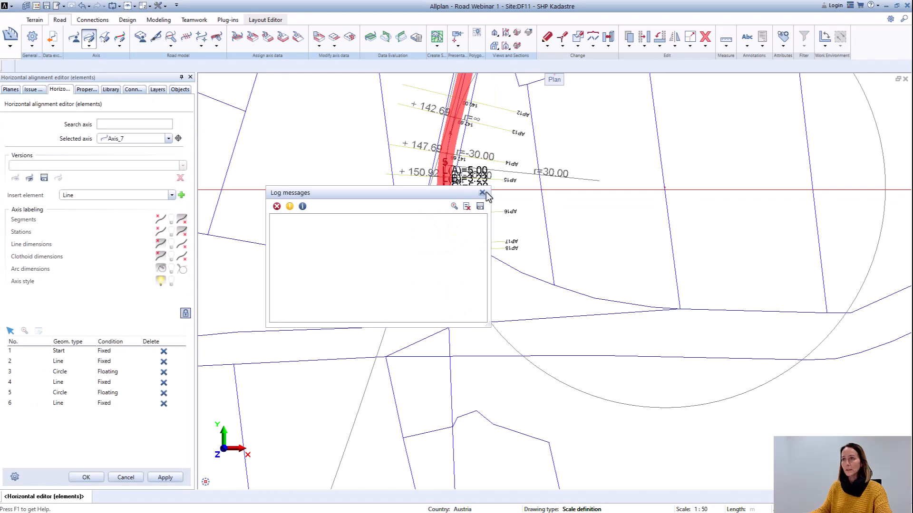
click(483, 192)
scroll(487, 321, down, 3)
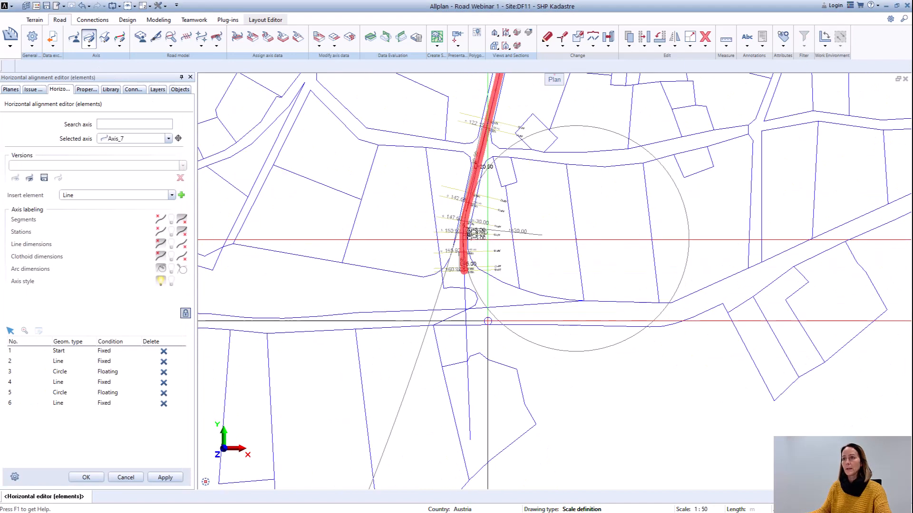
click(86, 477)
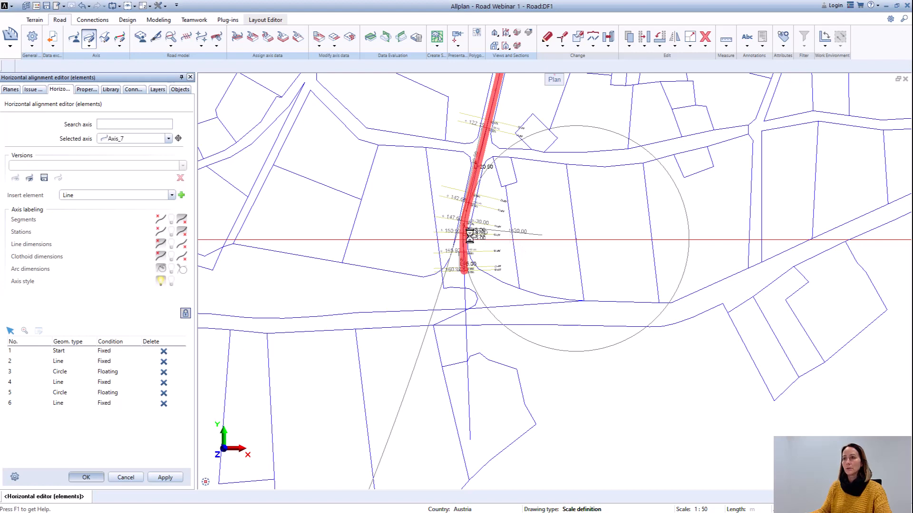
Step: Examine Axis_7's station marks and southern end within the cadastre and its connection to the main road
scroll(485, 247, down, 4)
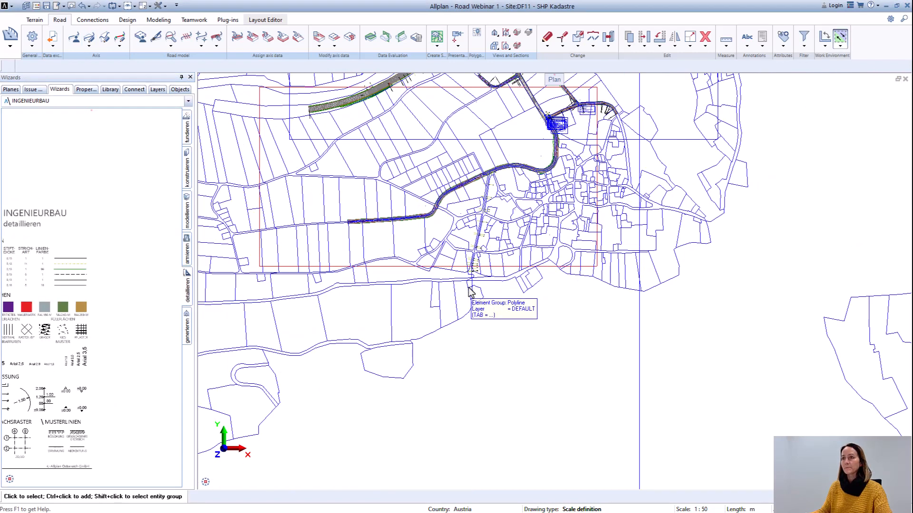
scroll(541, 263, up, 4)
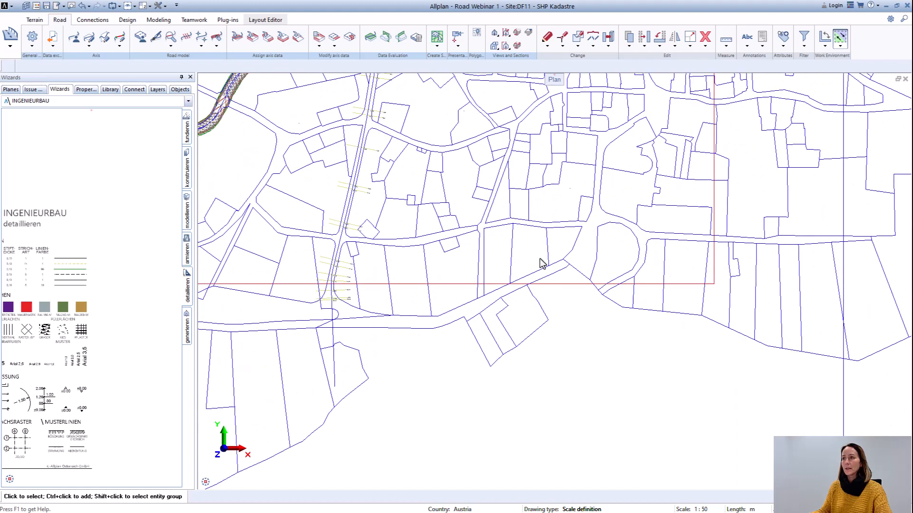
scroll(344, 321, up, 2)
middle_drag(343, 320, 492, 308)
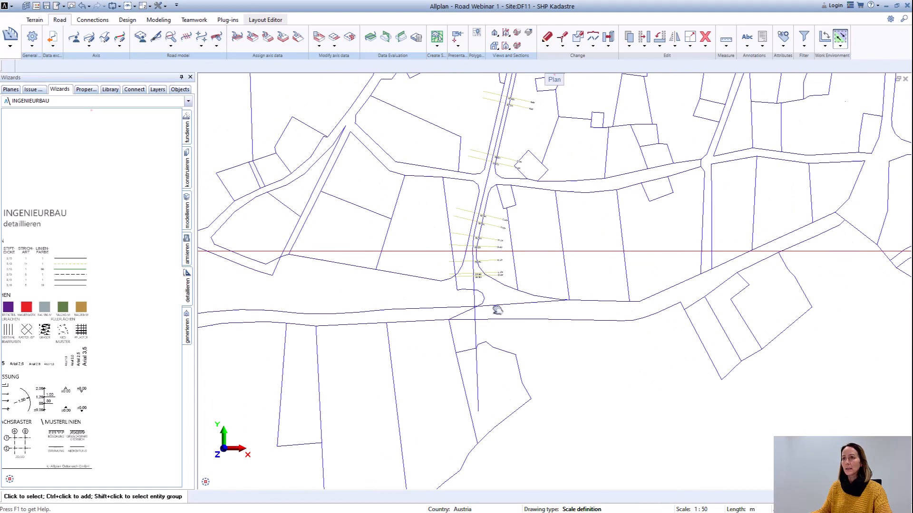
scroll(492, 310, down, 3)
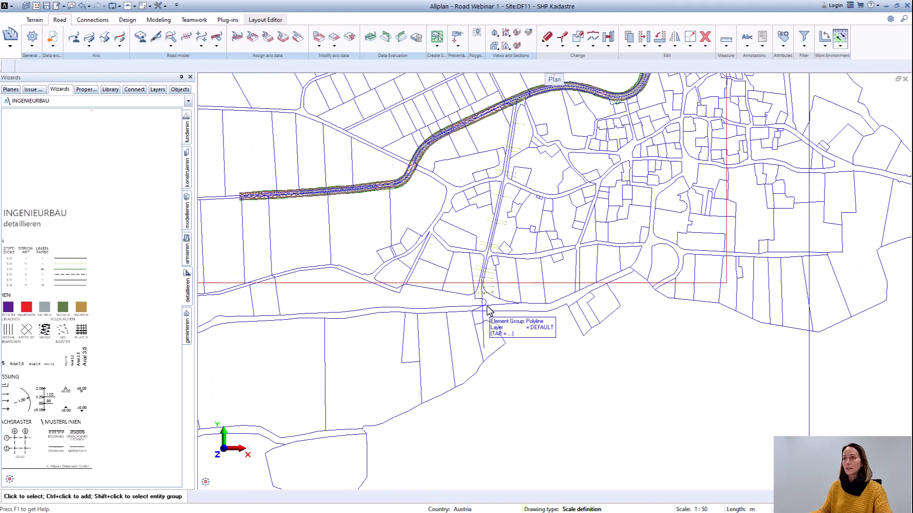
scroll(490, 311, up, 2)
scroll(489, 299, up, 2)
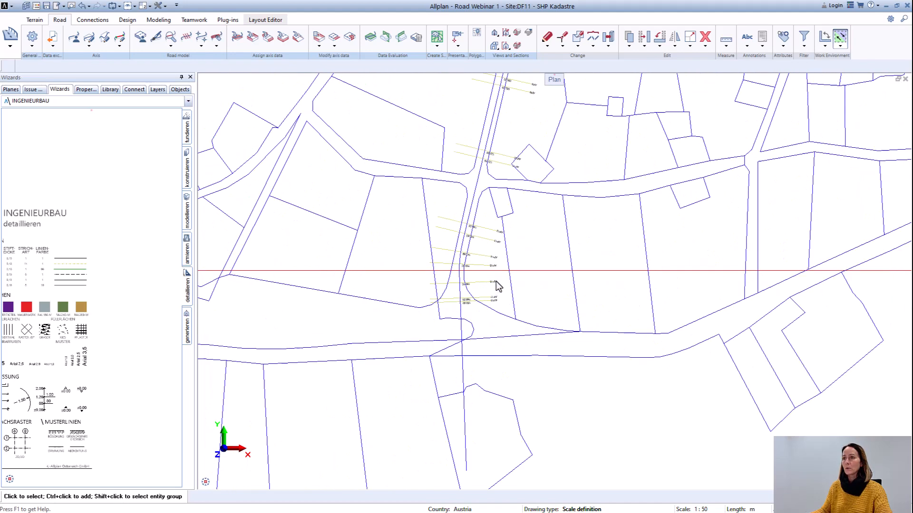
scroll(533, 272, down, 4)
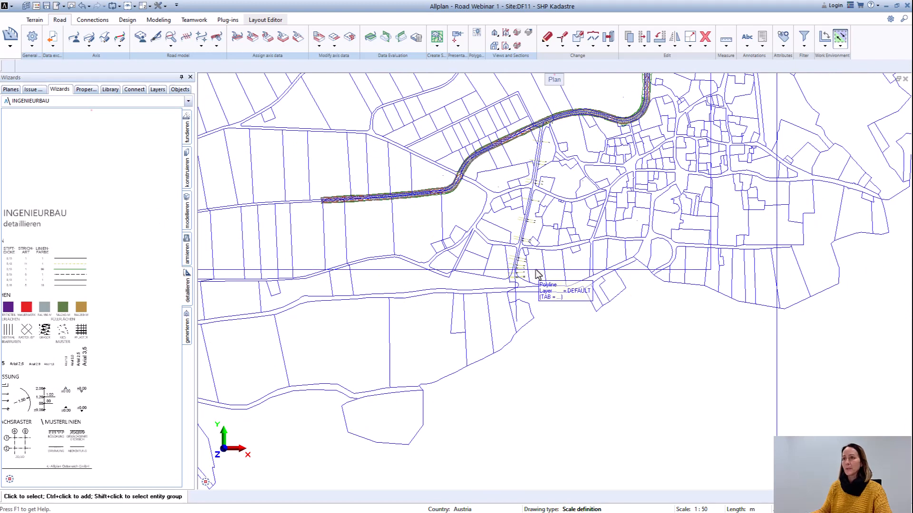
scroll(526, 230, down, 1)
scroll(543, 214, up, 1)
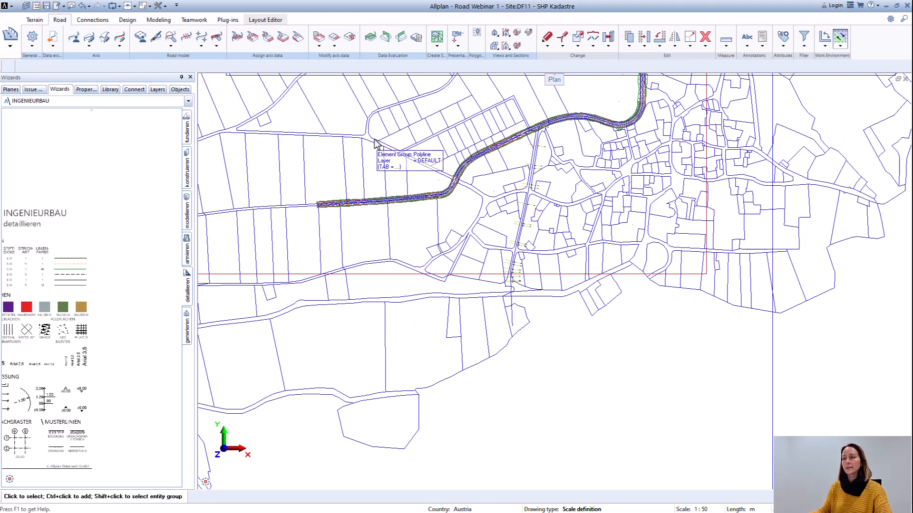
Step: Import the points of SWISSALTI3D_2_XYZ_CHLV95_LN02_2762_1133.xyz into the surface terrain xyz in the Surface Manager and confirm
click(34, 20)
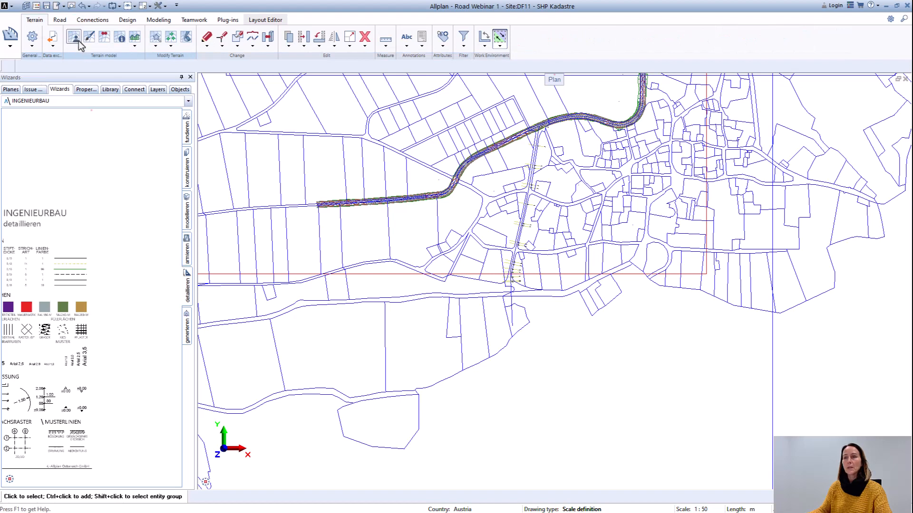
scroll(595, 209, down, 2)
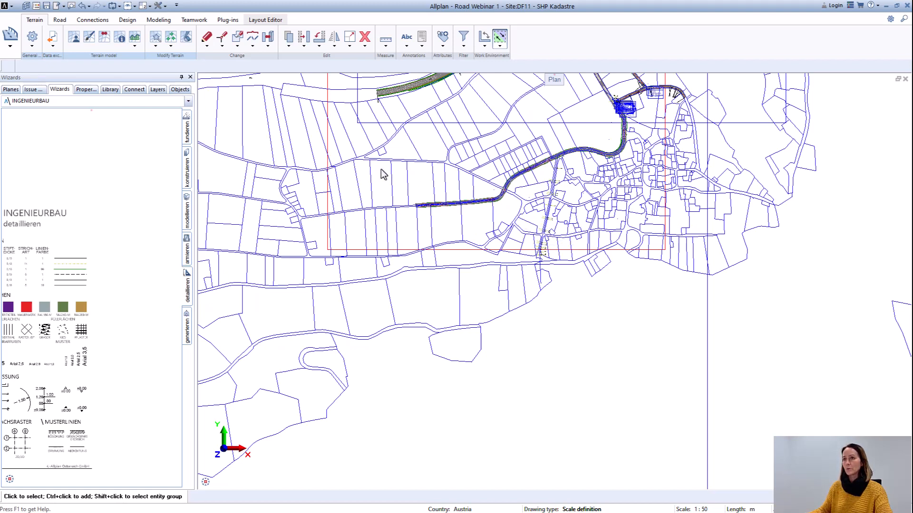
scroll(93, 76, up, 1)
click(74, 38)
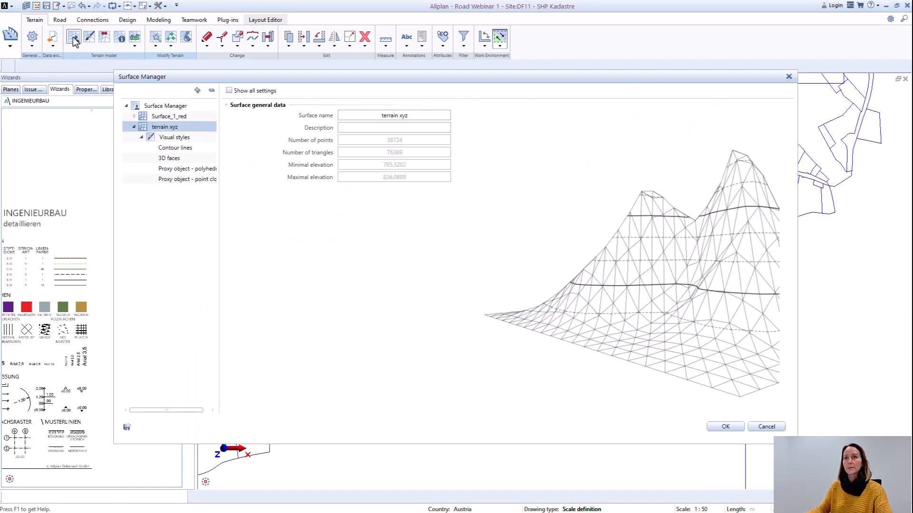
right_click(172, 131)
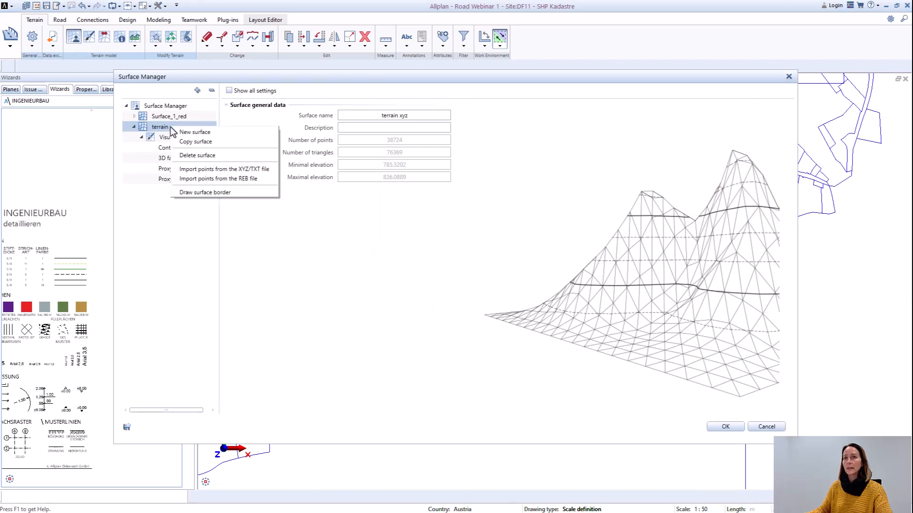
click(194, 171)
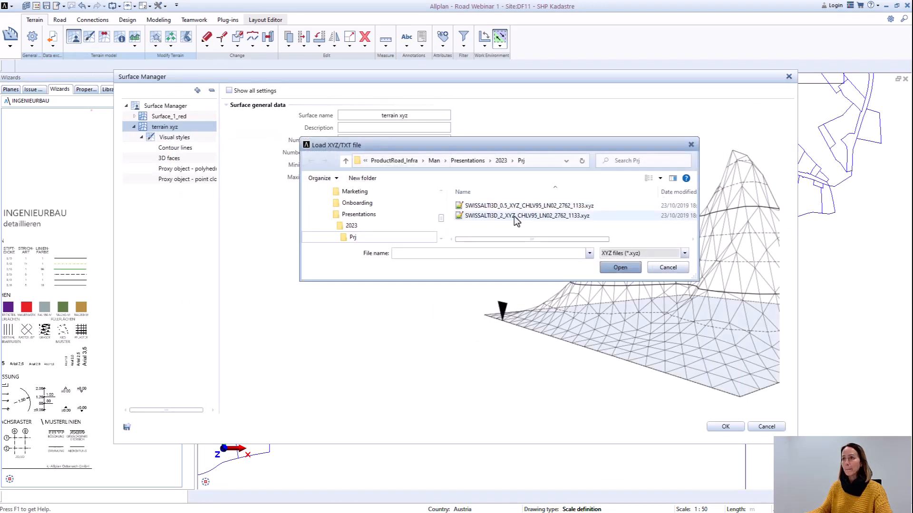
double_click(517, 217)
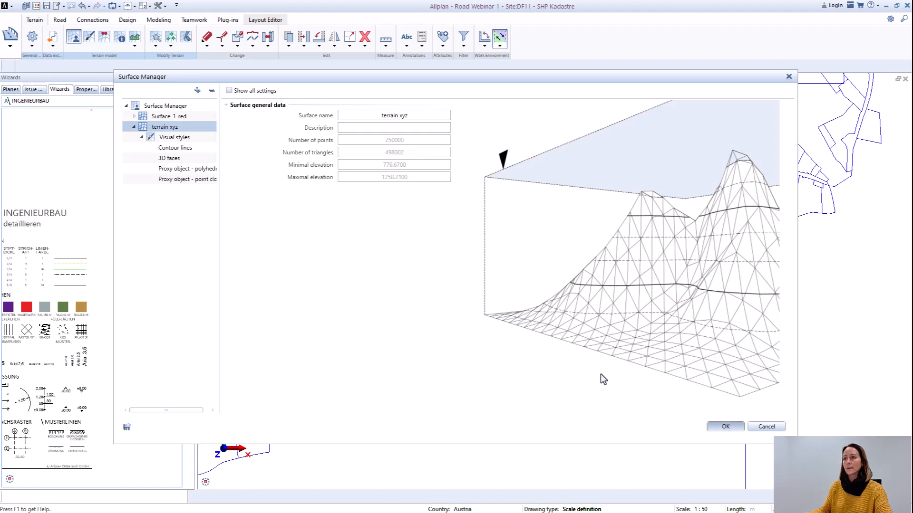
key(Return)
Step: Display the terrain xyz surface with the visual style Proxy object - polyhedron and close the visual style settings
scroll(596, 375, down, 2)
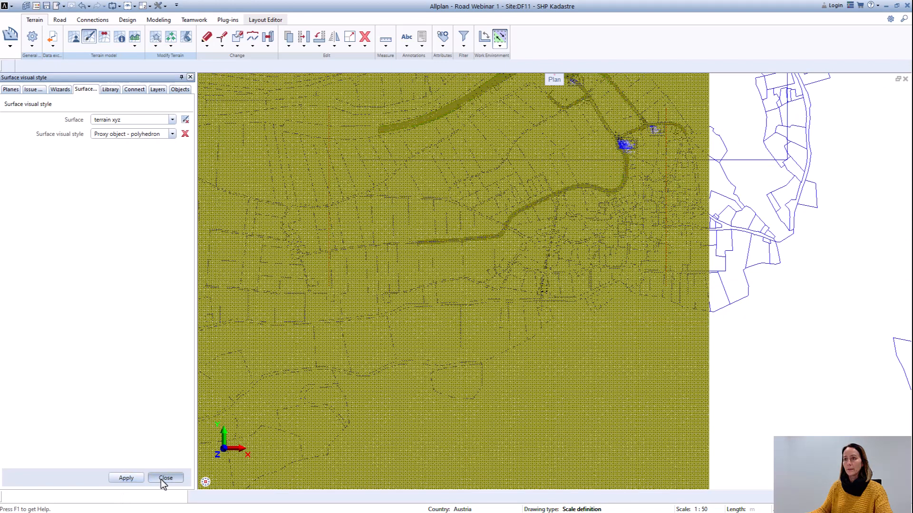
click(162, 480)
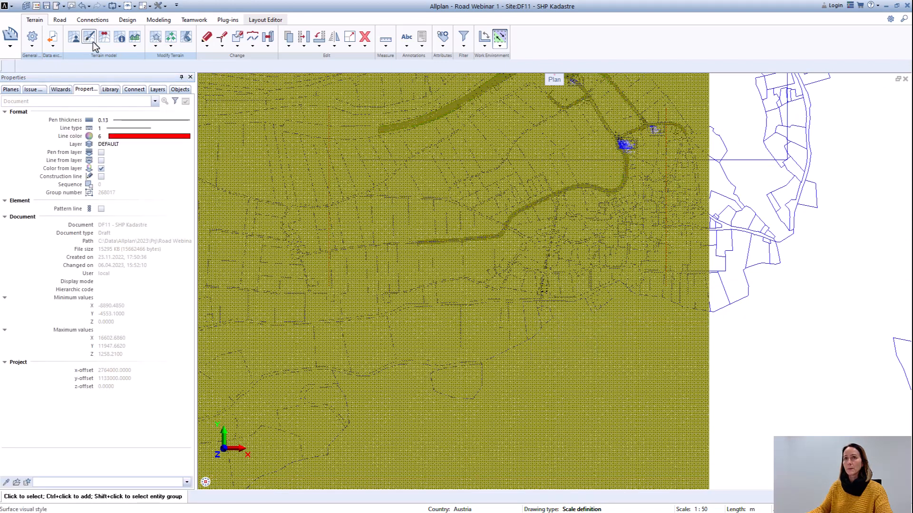
Step: Remove the Proxy object - polyhedron display from the terrain xyz surface, close the visual style settings and check Axis_7's southern end
click(93, 42)
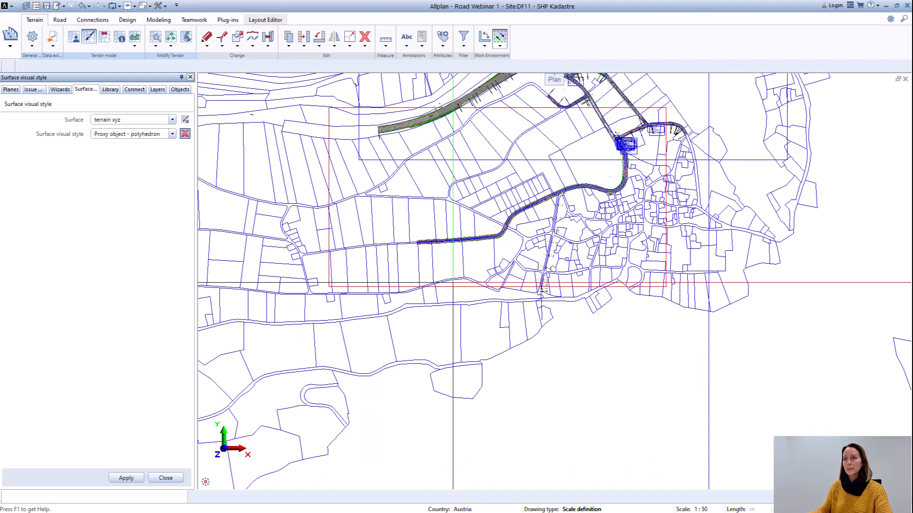
click(165, 478)
scroll(456, 295, up, 3)
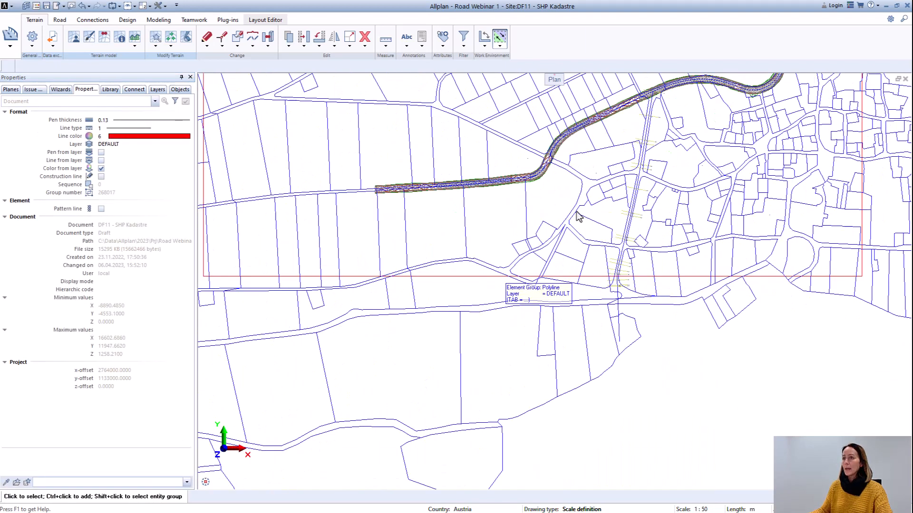
scroll(616, 299, up, 2)
scroll(620, 319, up, 3)
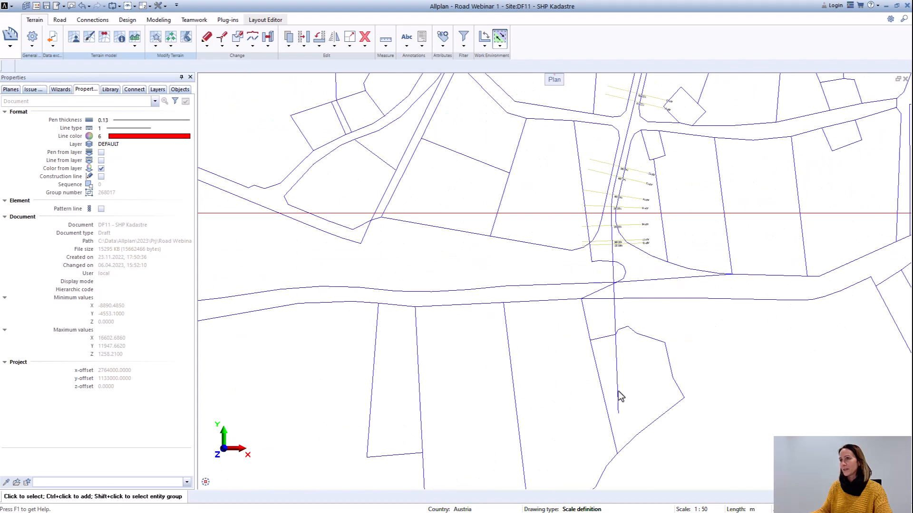
scroll(614, 279, down, 1)
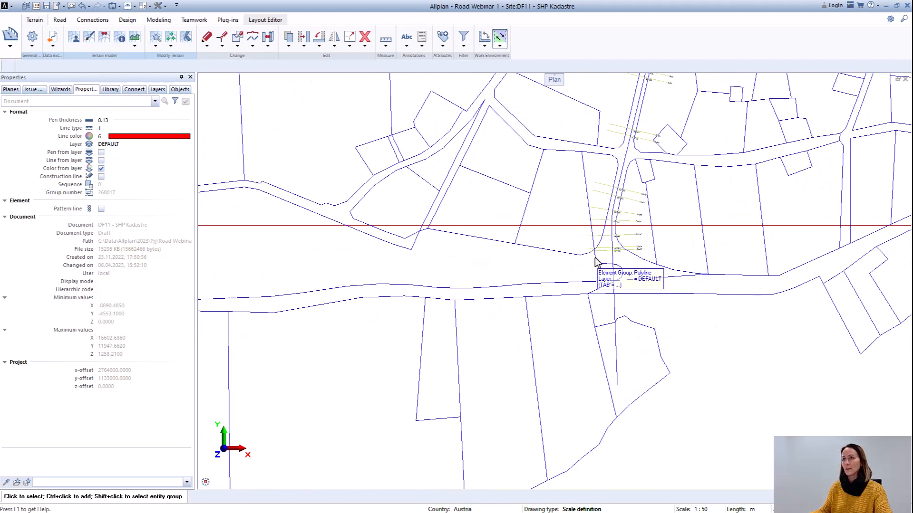
scroll(576, 267, down, 2)
scroll(509, 274, down, 2)
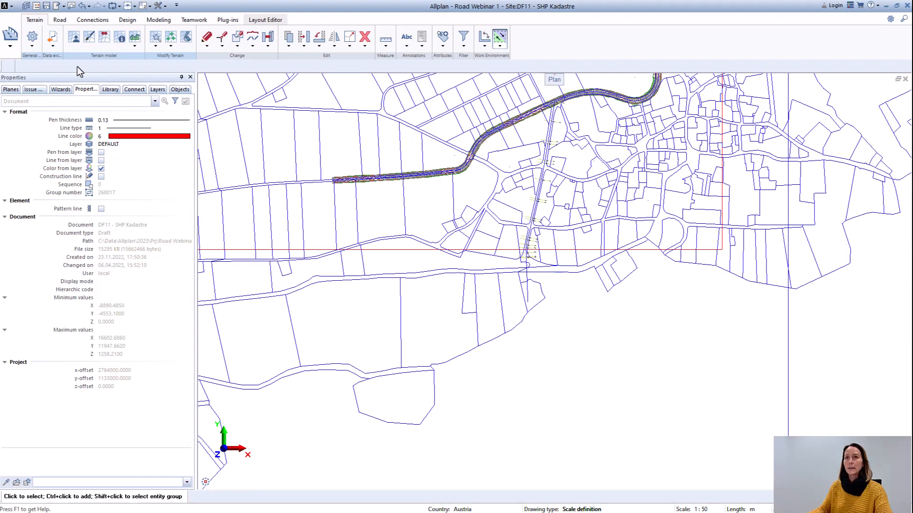
Step: Make a copy of the terrain xyz surface in the Surface Manager and confirm
click(75, 40)
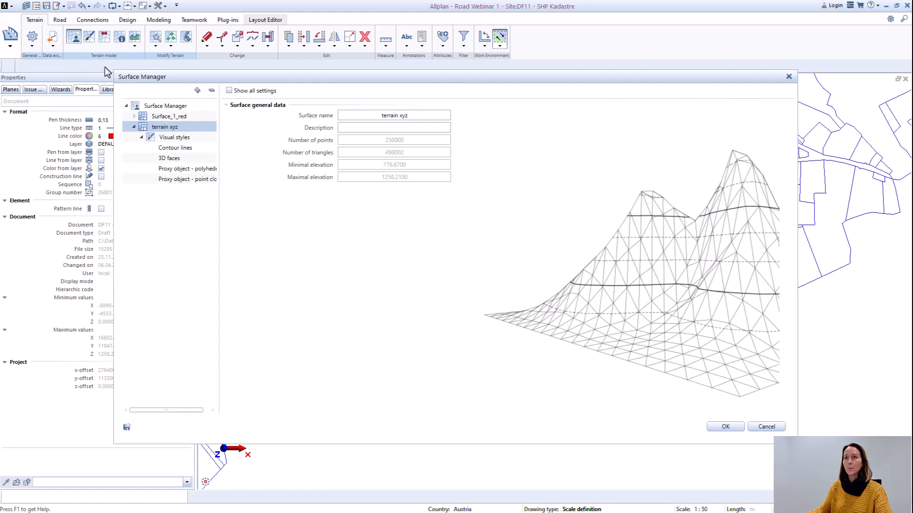
right_click(159, 129)
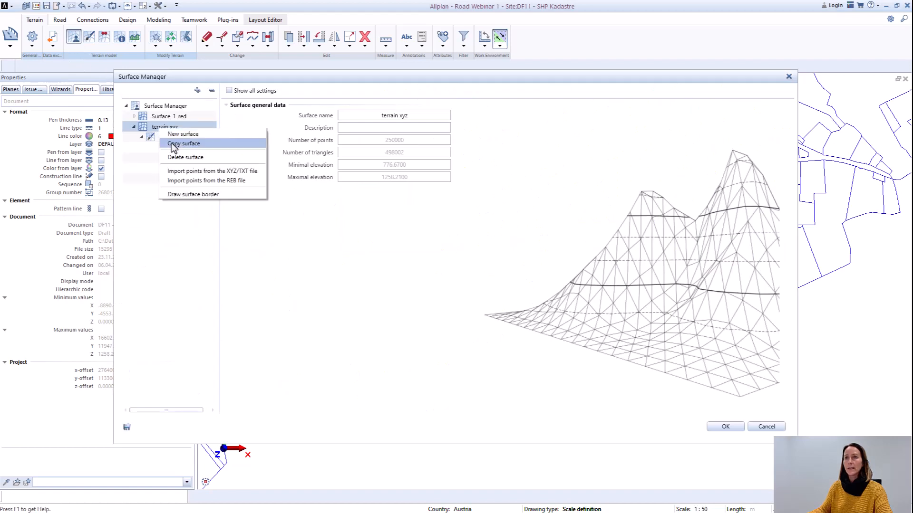
click(183, 144)
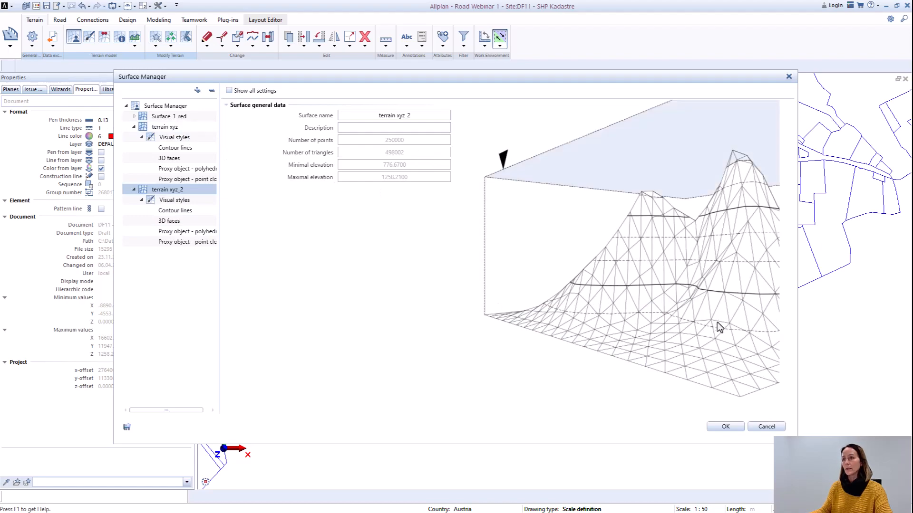
click(725, 427)
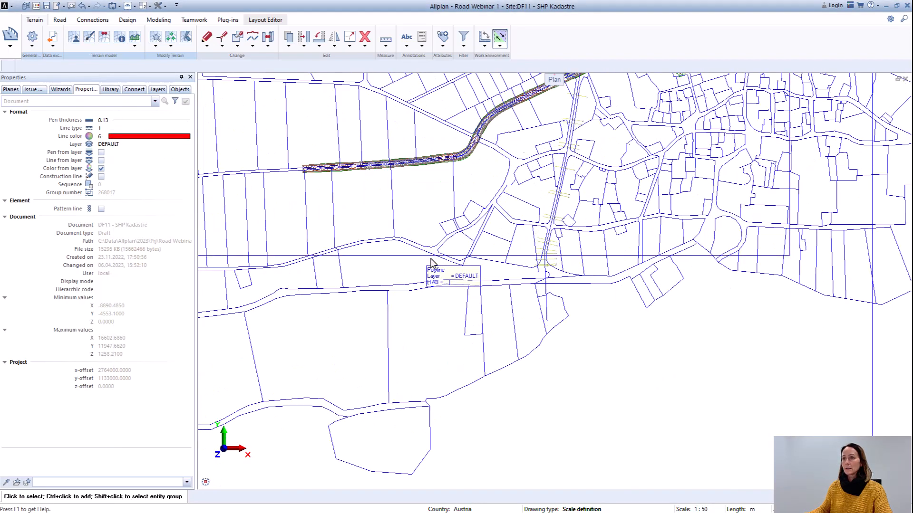
Step: Delete the red rectangular boundary polyline that crosses Axis_7 near its southern end
click(436, 262)
key(Return)
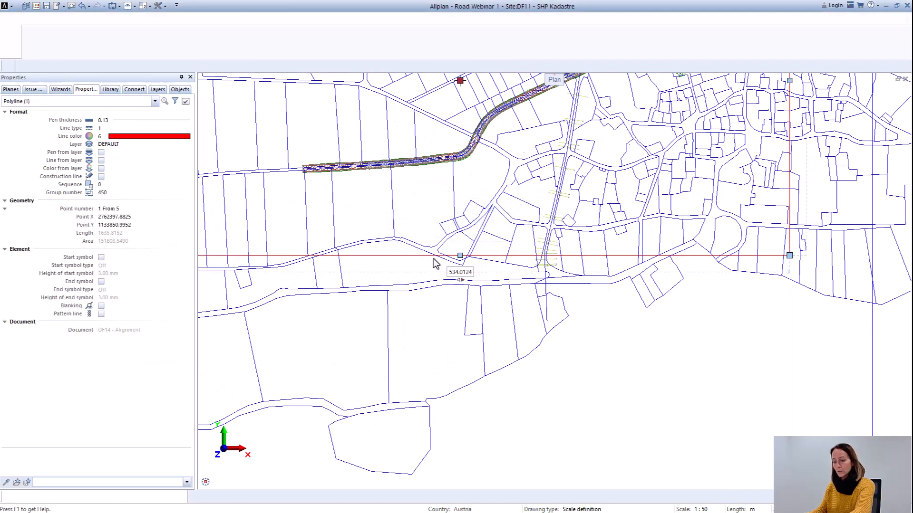
key(Delete)
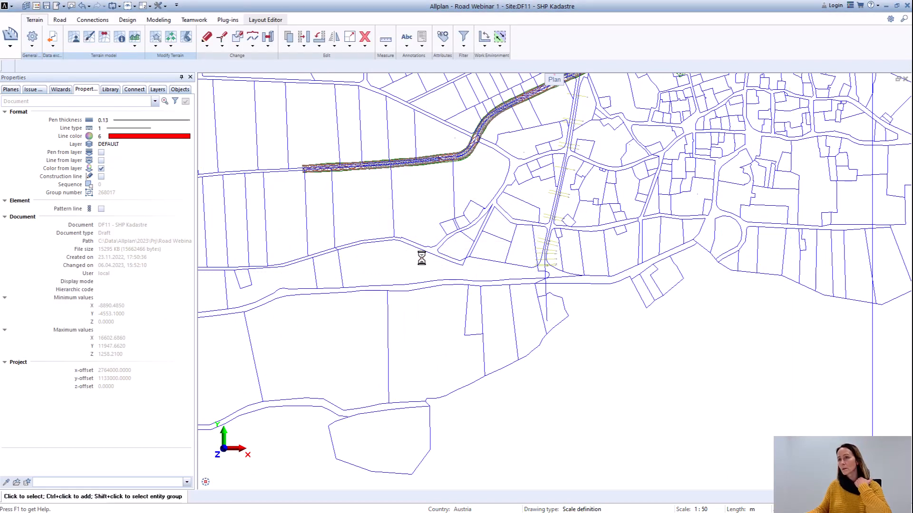
Step: Examine Axis_7's course through the cadastre from its southern end to the main road, including the extent of the surrounding terrain border
scroll(544, 277, down, 3)
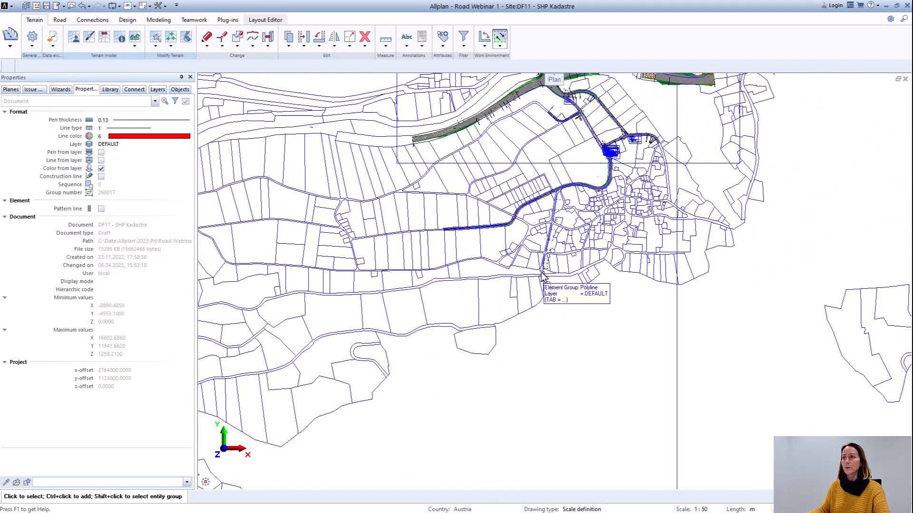
scroll(549, 144, up, 4)
scroll(499, 326, up, 3)
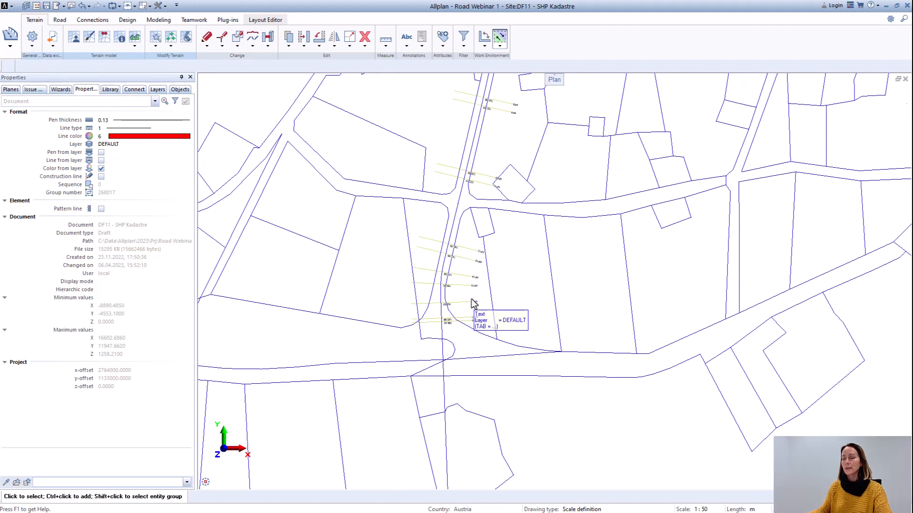
scroll(474, 305, down, 4)
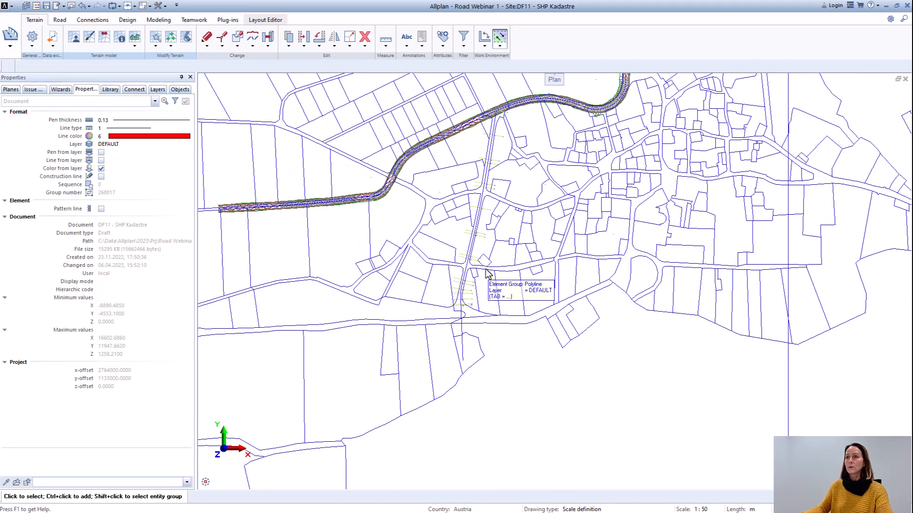
scroll(499, 243, up, 2)
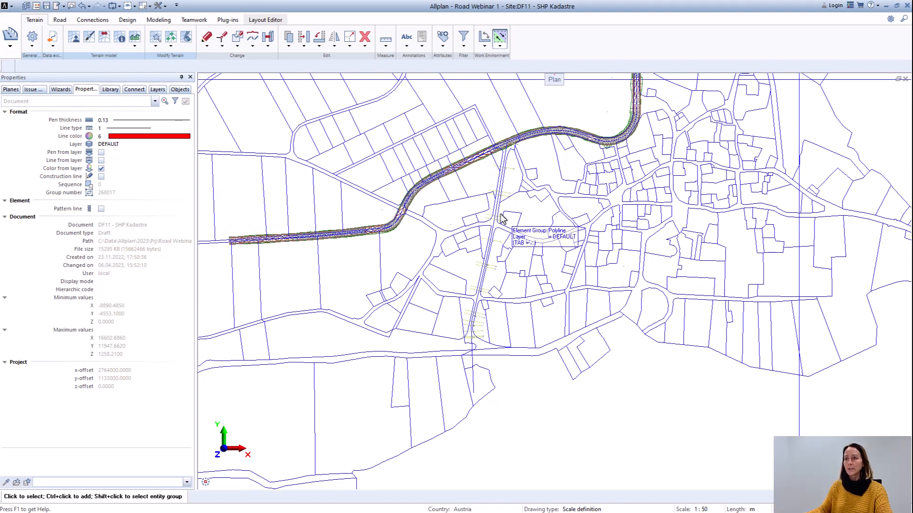
scroll(467, 138, up, 3)
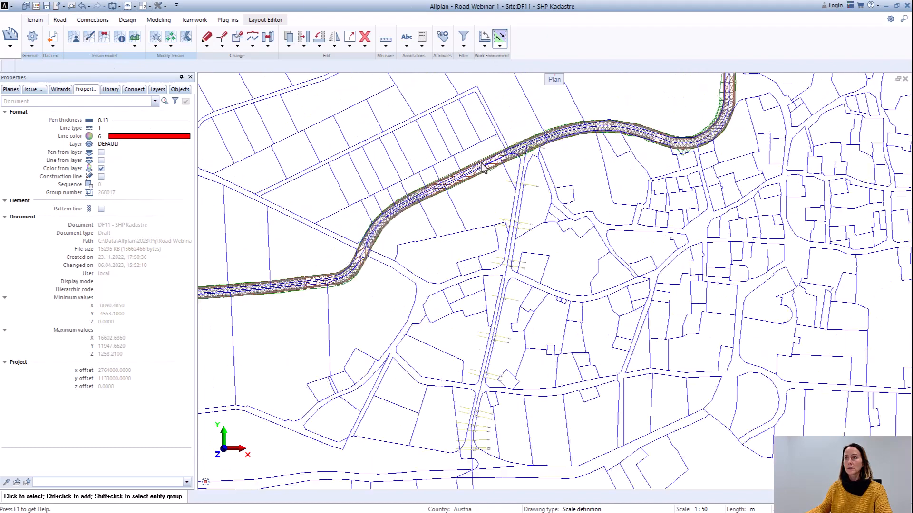
scroll(498, 221, down, 7)
scroll(499, 225, down, 2)
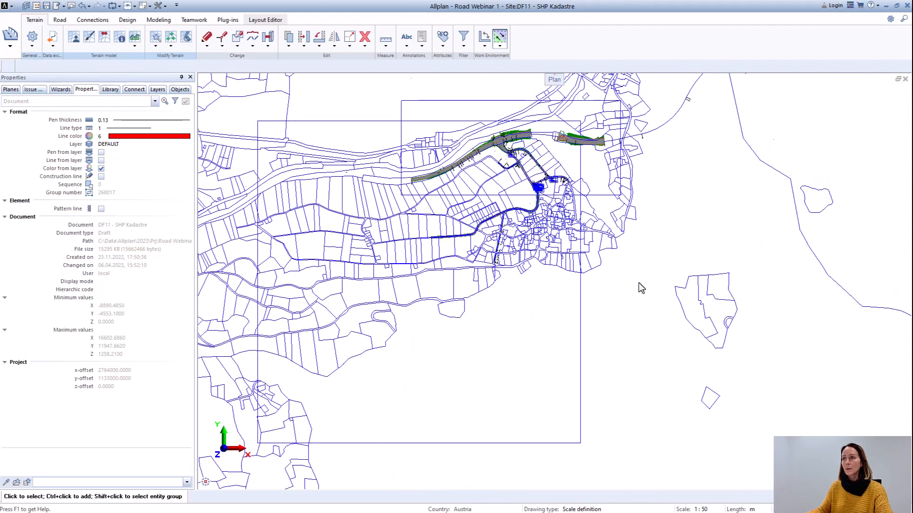
Step: Unload drawing file 11 SHP Kadastre, make 9 Axis 7 the current drawing file and keep 14 Alignment open in the background
key(F2)
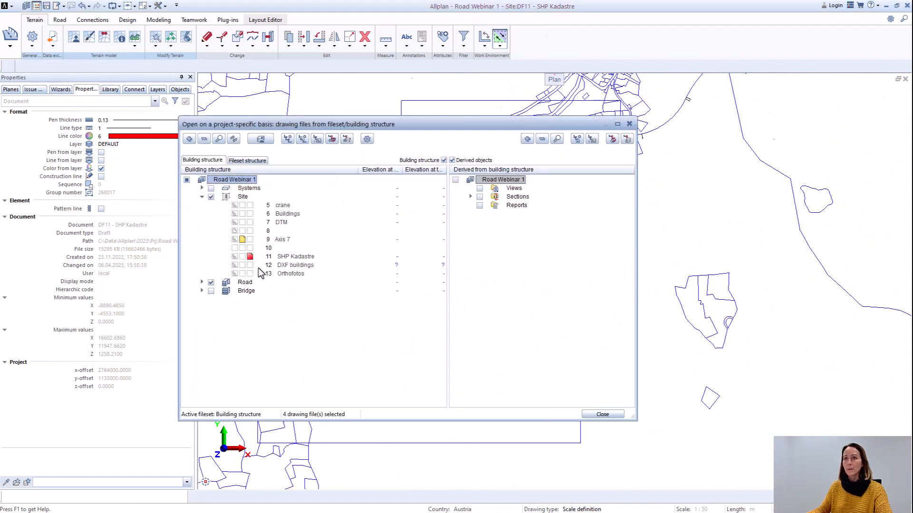
click(236, 257)
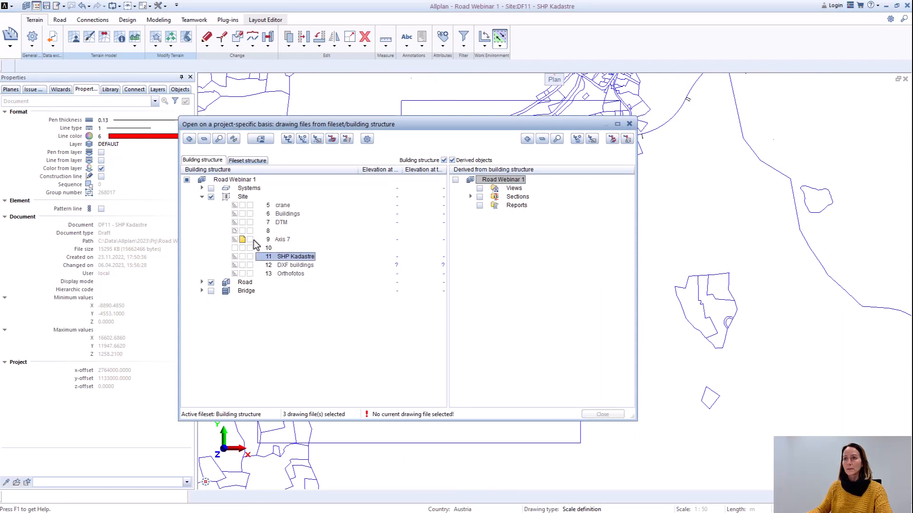
click(251, 241)
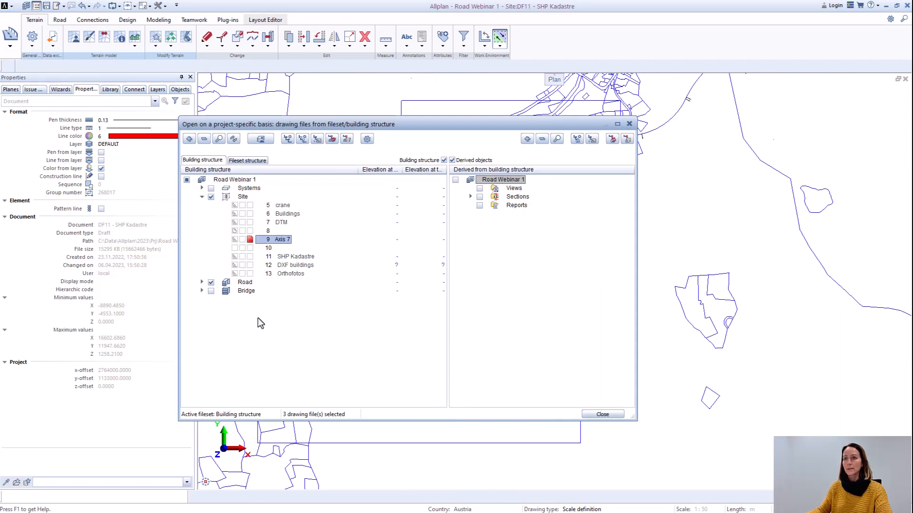
double_click(228, 284)
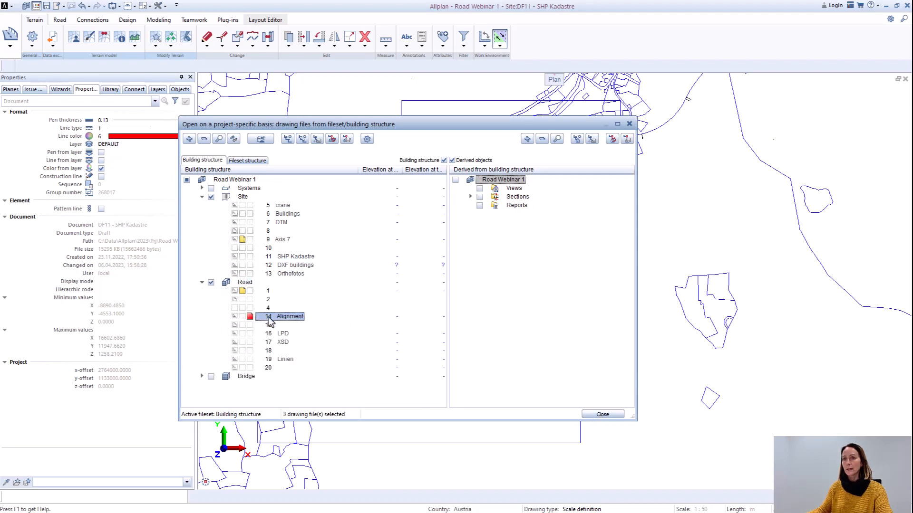
click(250, 239)
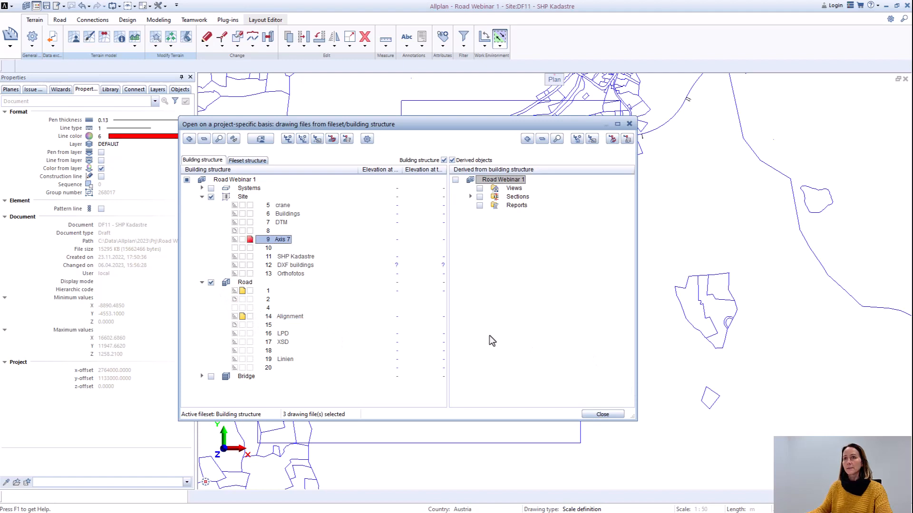
click(602, 415)
scroll(498, 234, up, 8)
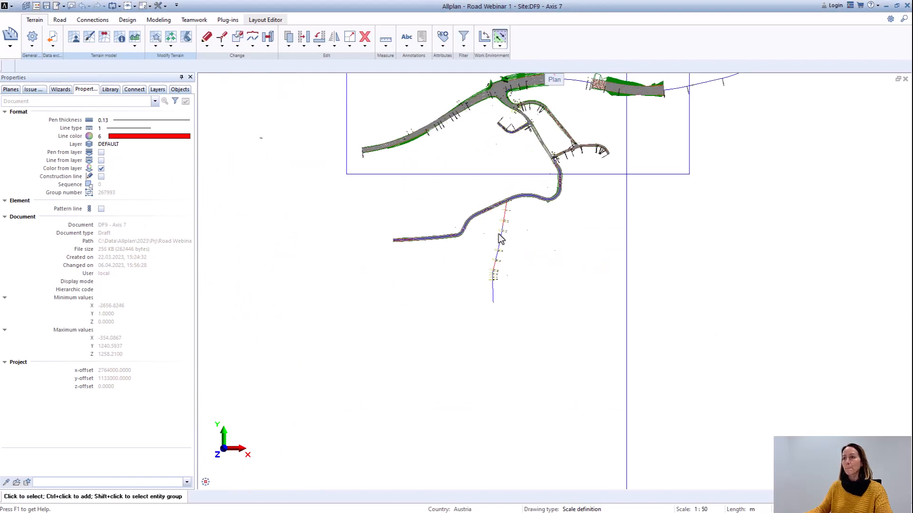
scroll(514, 241, down, 1)
middle_drag(530, 305, 480, 296)
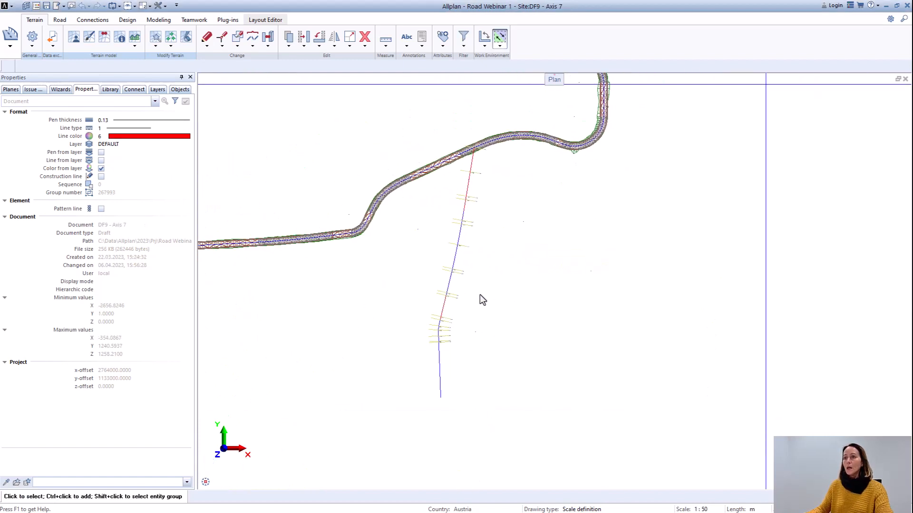
click(440, 386)
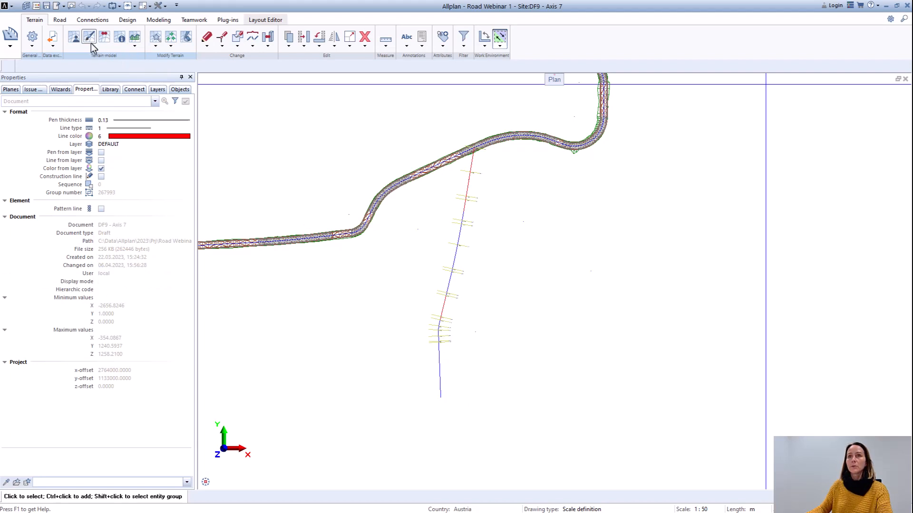
click(59, 20)
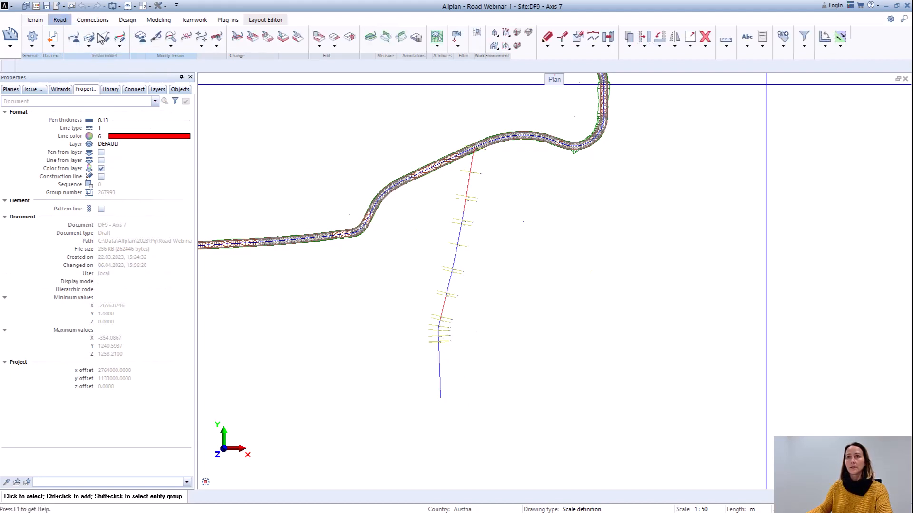
click(105, 37)
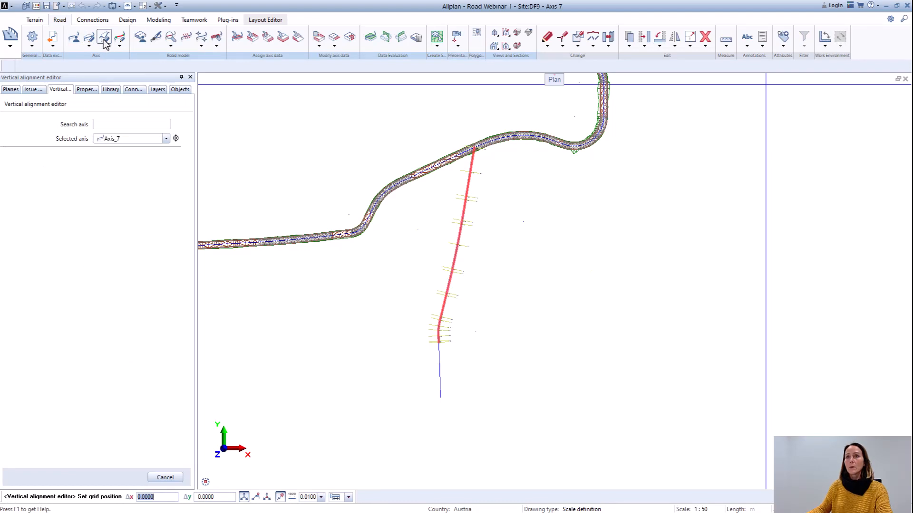
scroll(293, 197, down, 3)
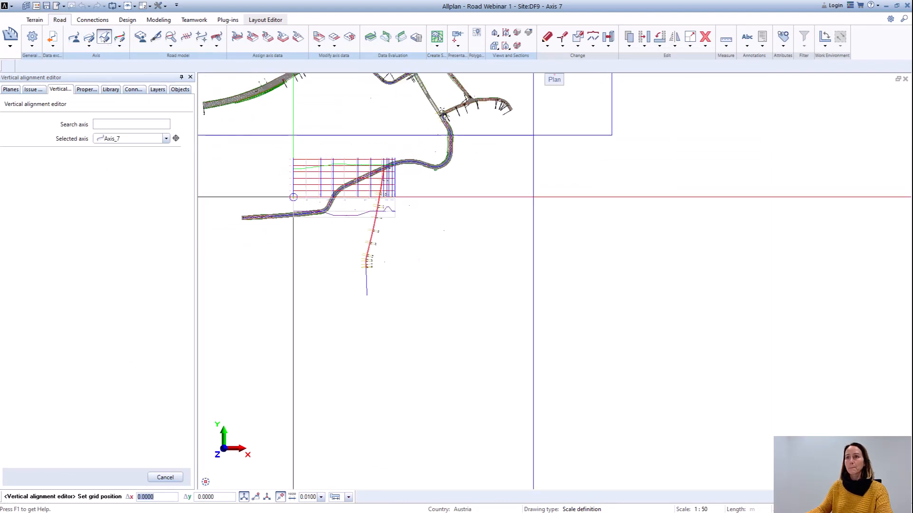
scroll(293, 196, up, 4)
scroll(285, 200, down, 3)
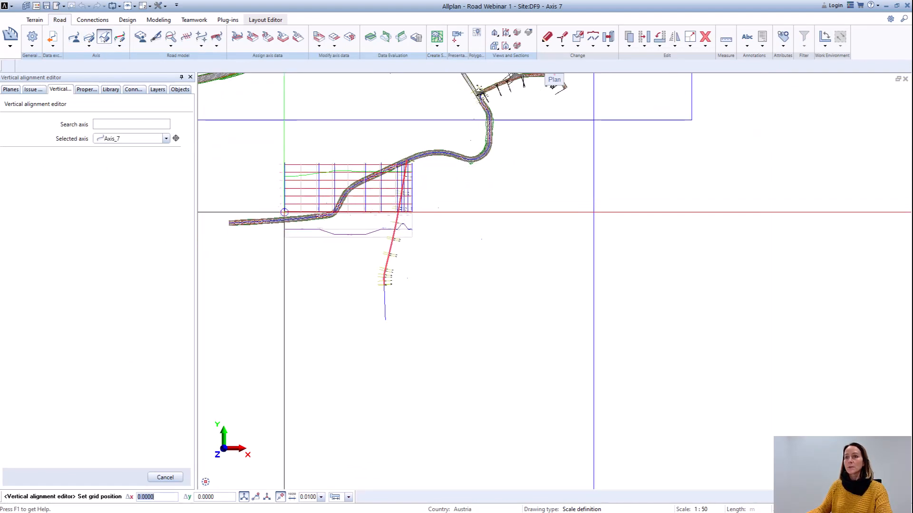
scroll(312, 246, up, 4)
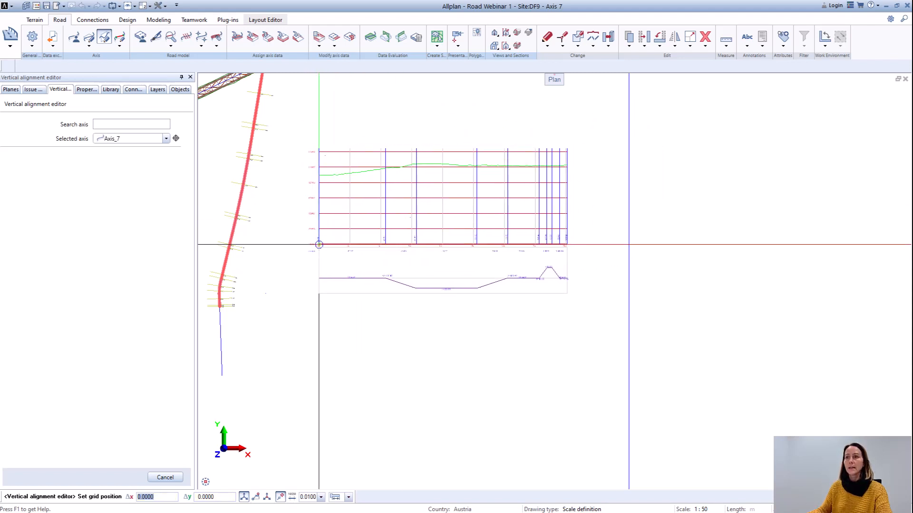
key(Escape)
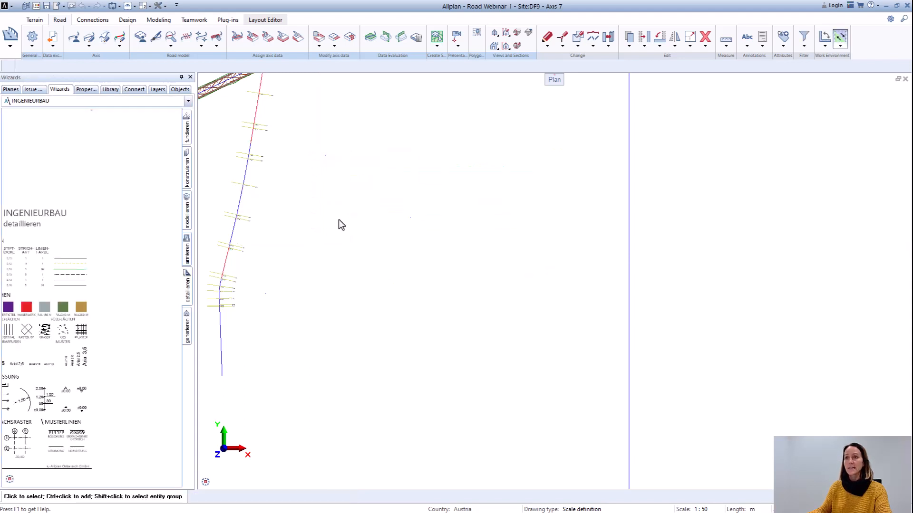
Step: Review the Vertical alignment editor parameters of the road model in the general settings and confirm the dialog
click(32, 41)
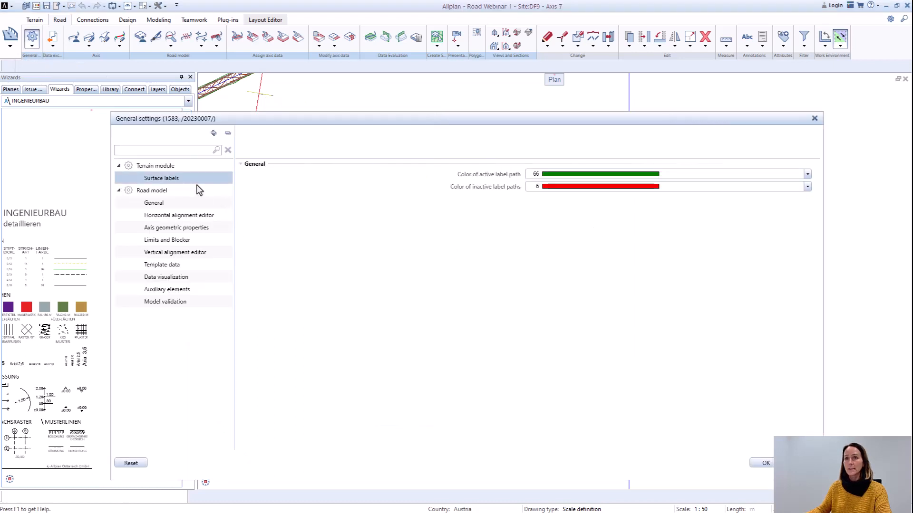
click(171, 254)
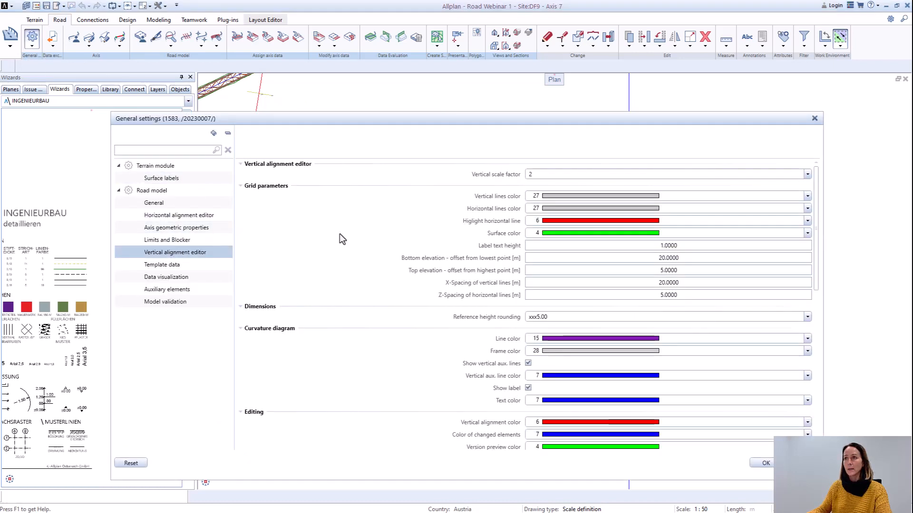
scroll(746, 330, down, 8)
scroll(766, 384, up, 6)
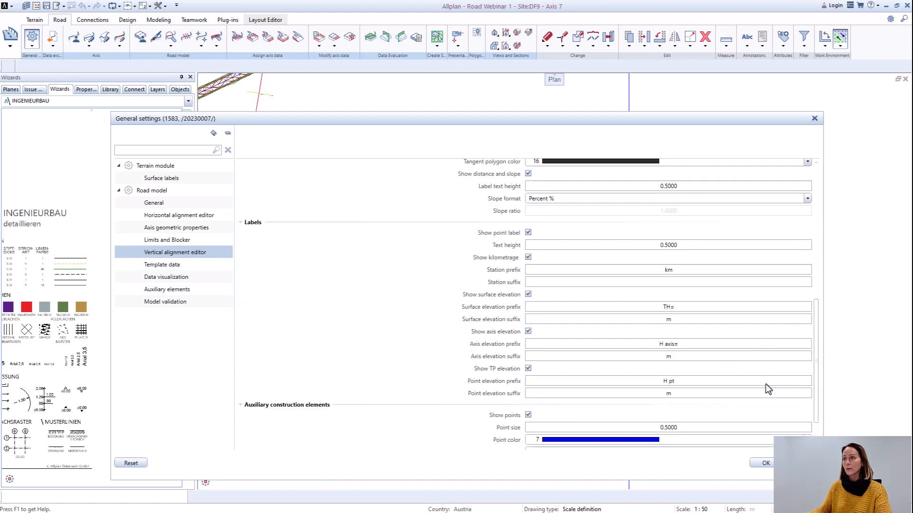
click(764, 463)
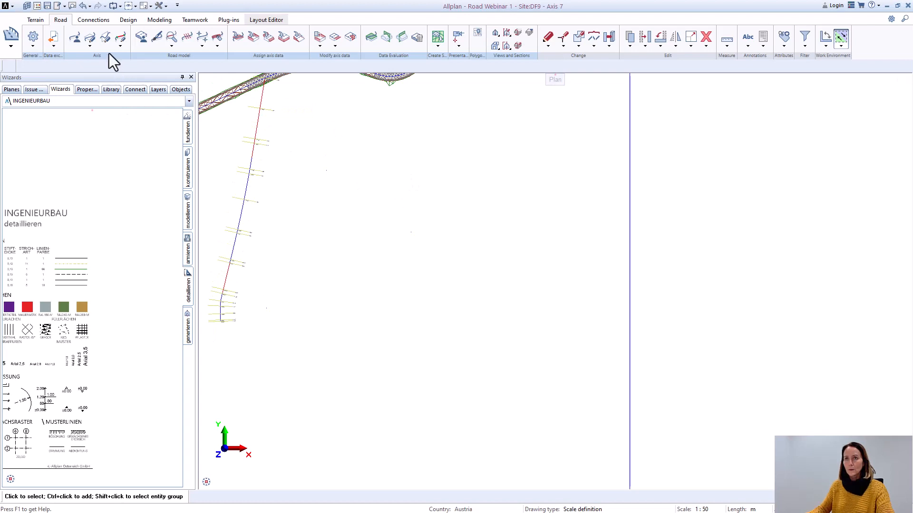
Step: Start the Vertical alignment editor for Axis_7 and place its longitudinal profile grid in the empty area east of the axis
click(105, 39)
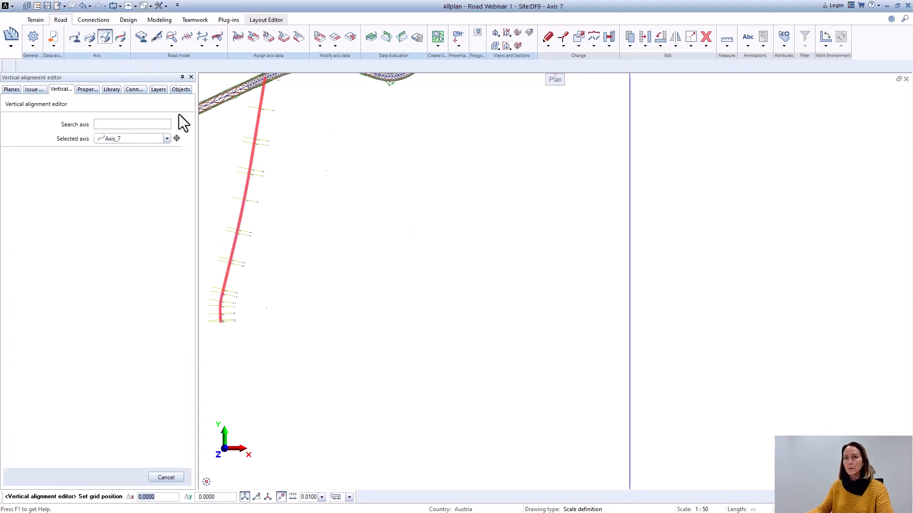
click(166, 139)
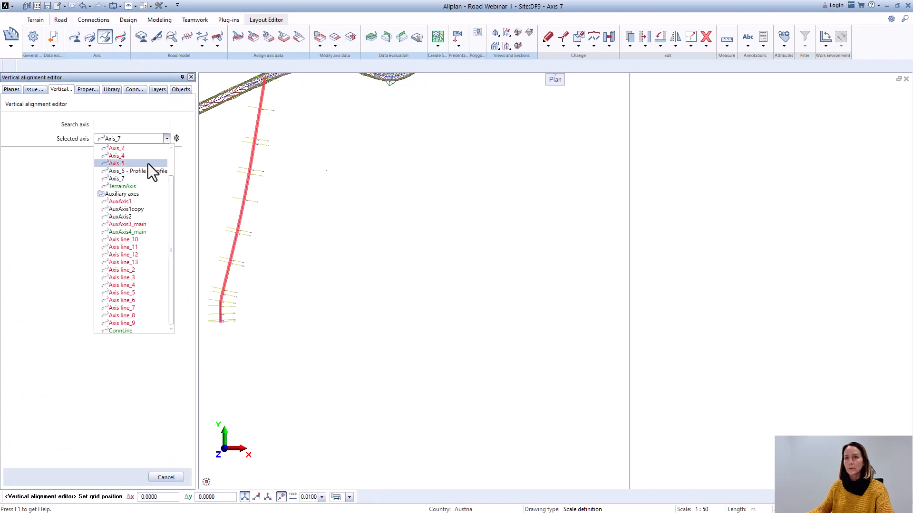
click(130, 179)
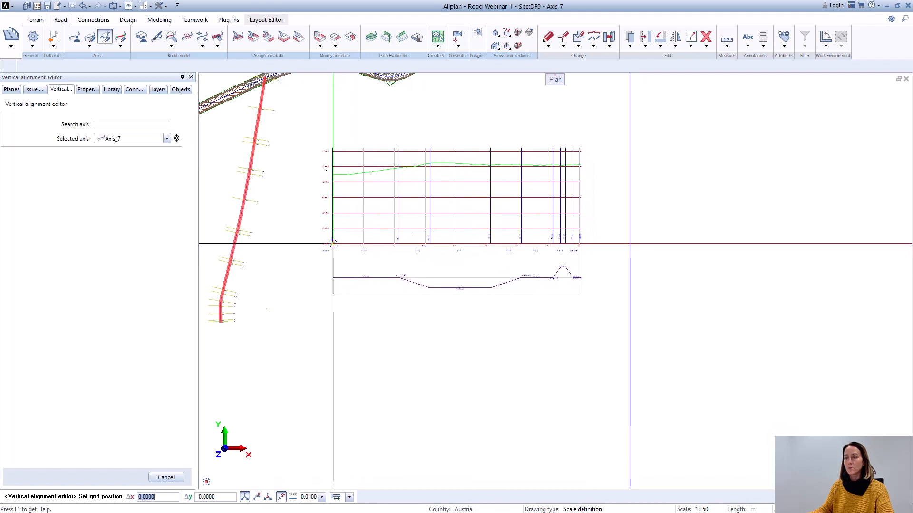
click(332, 247)
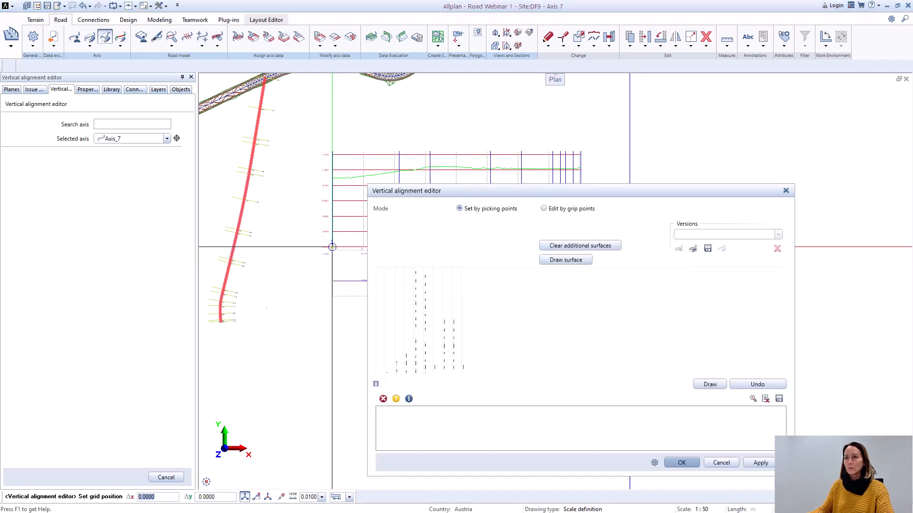
drag(586, 193, 756, 154)
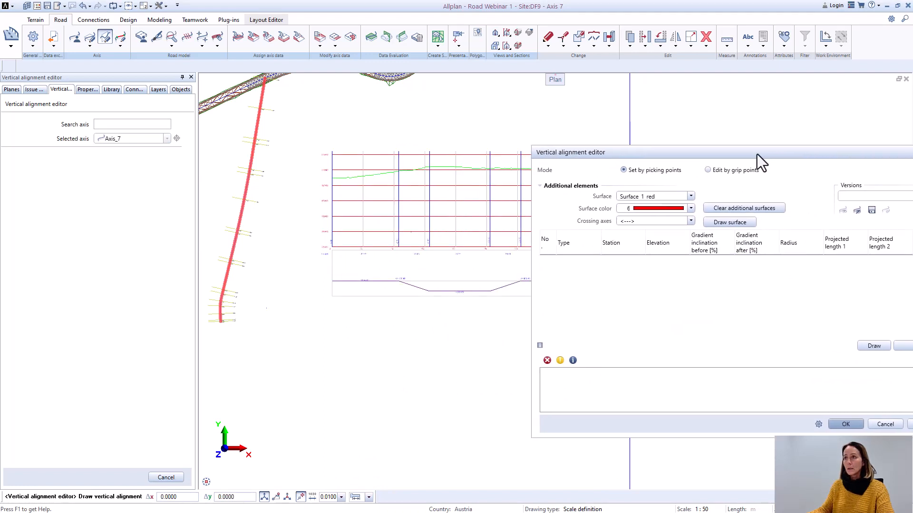
Step: Set the first vertical alignment point on the terrain line at the profile's start, at station about 0 and elevation about 807.39
scroll(335, 190, up, 4)
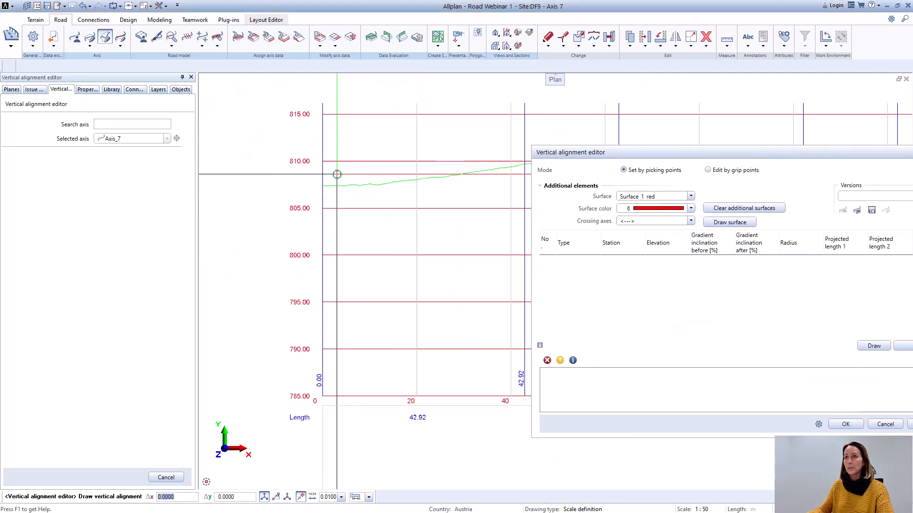
scroll(336, 192, down, 5)
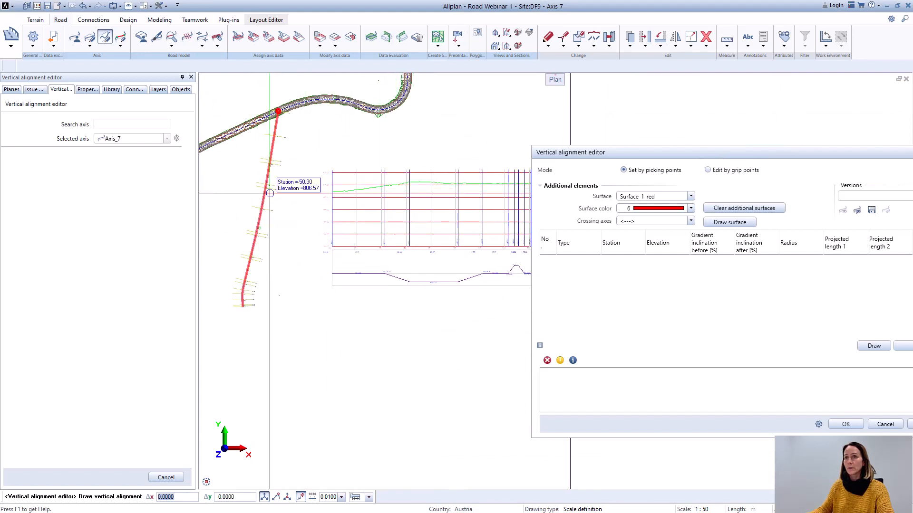
scroll(424, 214, down, 2)
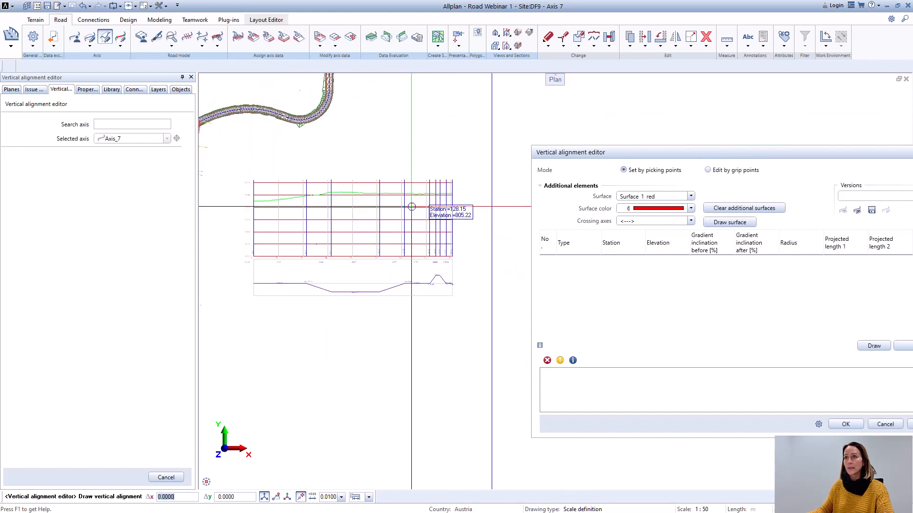
scroll(293, 200, up, 6)
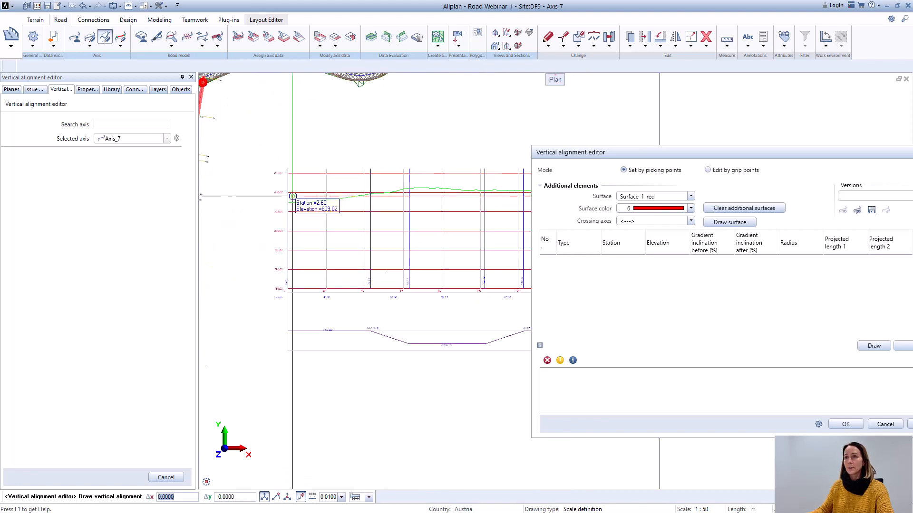
drag(647, 153, 741, 281)
scroll(377, 238, down, 1)
scroll(377, 238, down, 2)
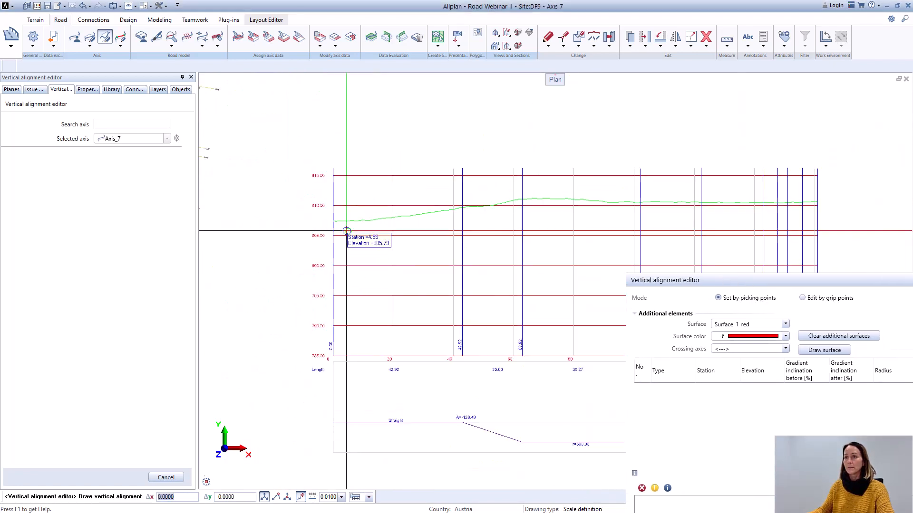
scroll(338, 229, up, 2)
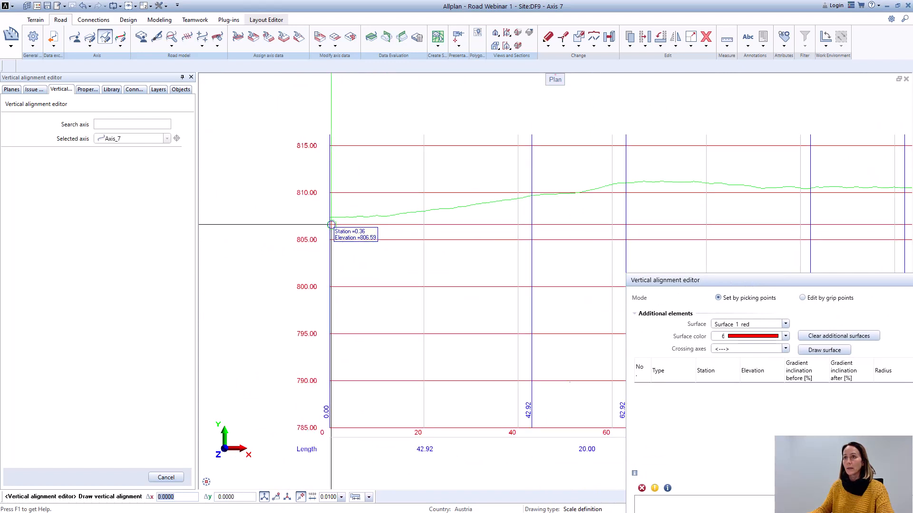
scroll(331, 223, up, 2)
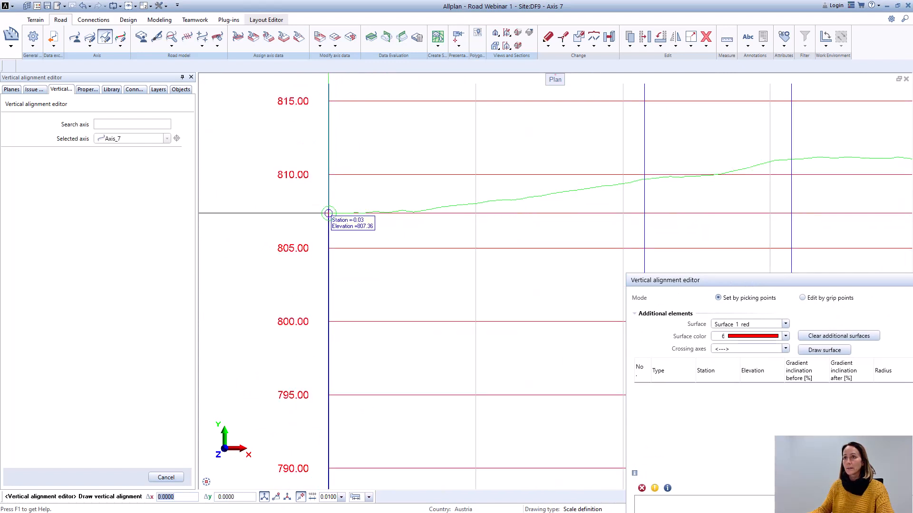
scroll(328, 213, up, 3)
scroll(332, 214, up, 2)
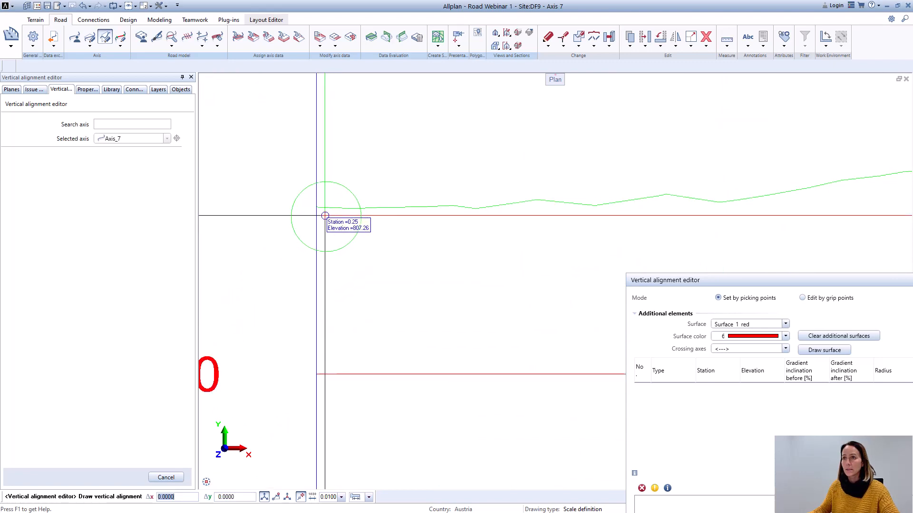
click(323, 215)
Step: Add the second vertical alignment point at the terrain's high point, at station about 63.07 and elevation about 811.07
scroll(318, 228, down, 5)
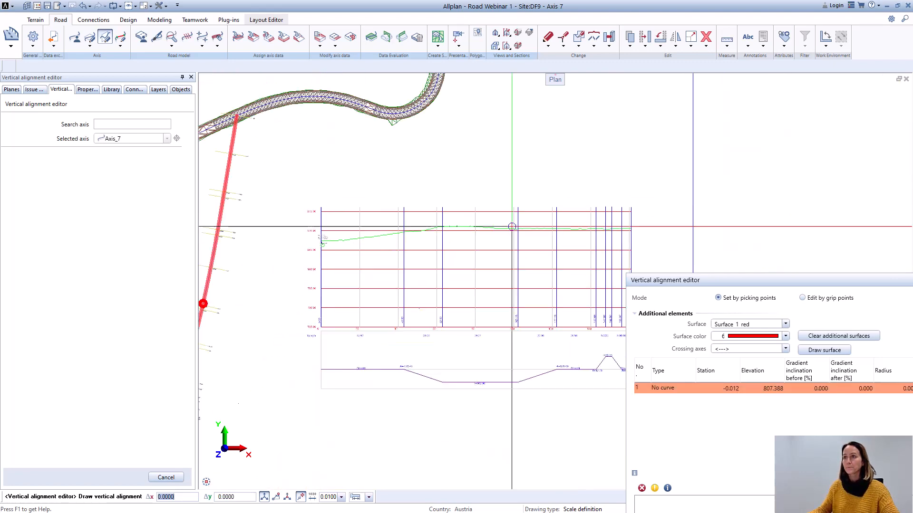
scroll(404, 225, up, 3)
scroll(442, 221, down, 3)
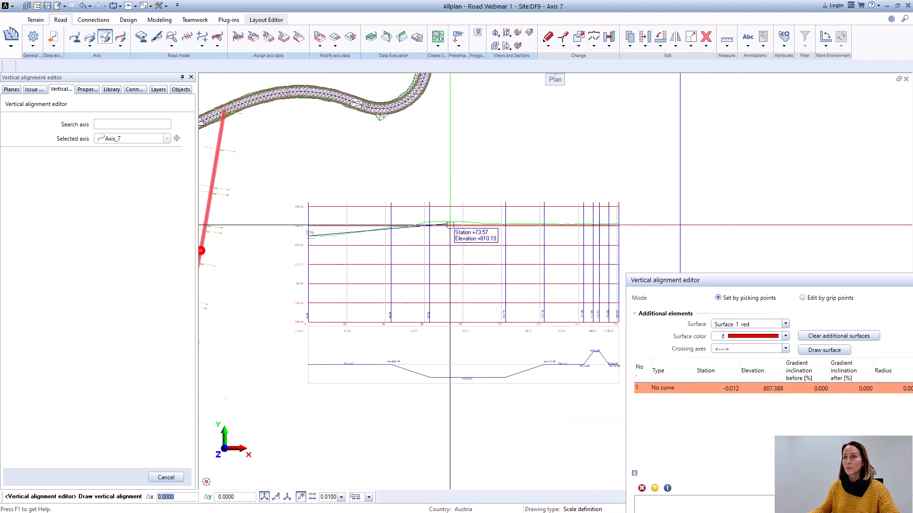
scroll(449, 225, up, 3)
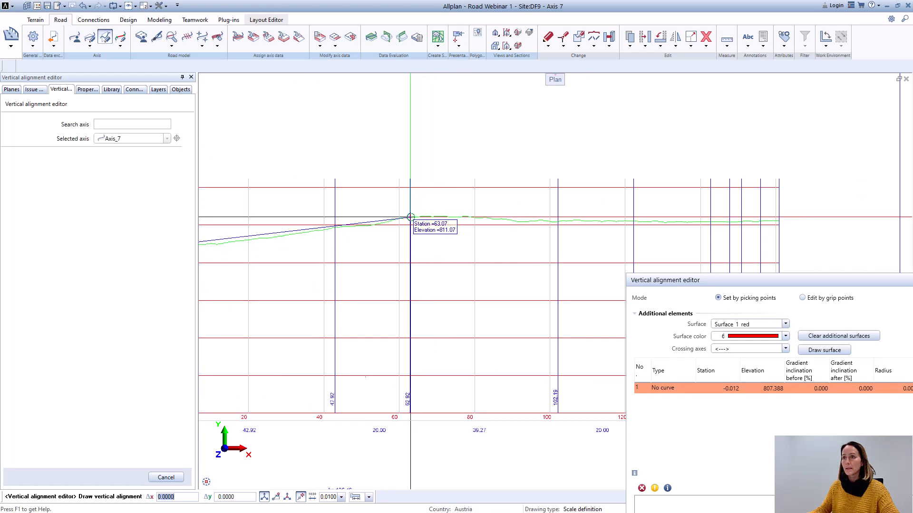
click(411, 217)
Step: Add the third alignment point at station about 122.26, elevation about 810.52, and the last at station about 160.91, elevation about 810.60
scroll(640, 222, up, 3)
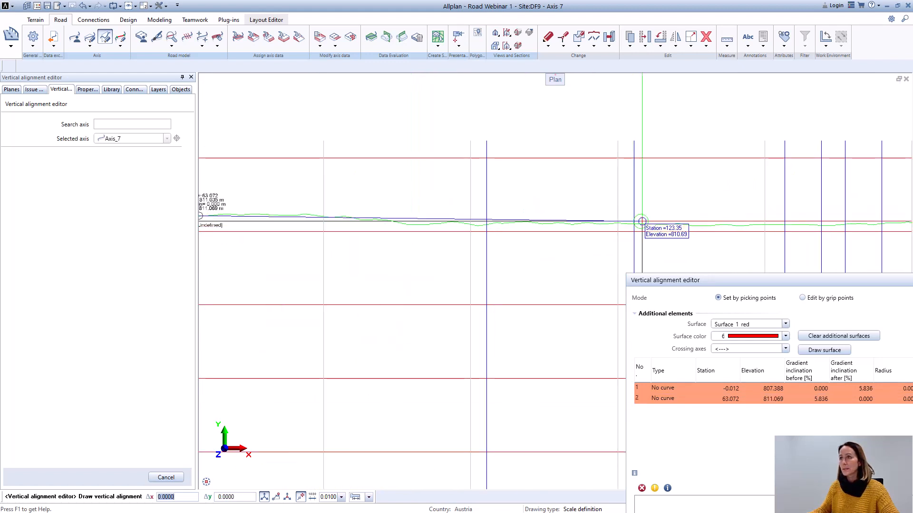
scroll(637, 223, up, 3)
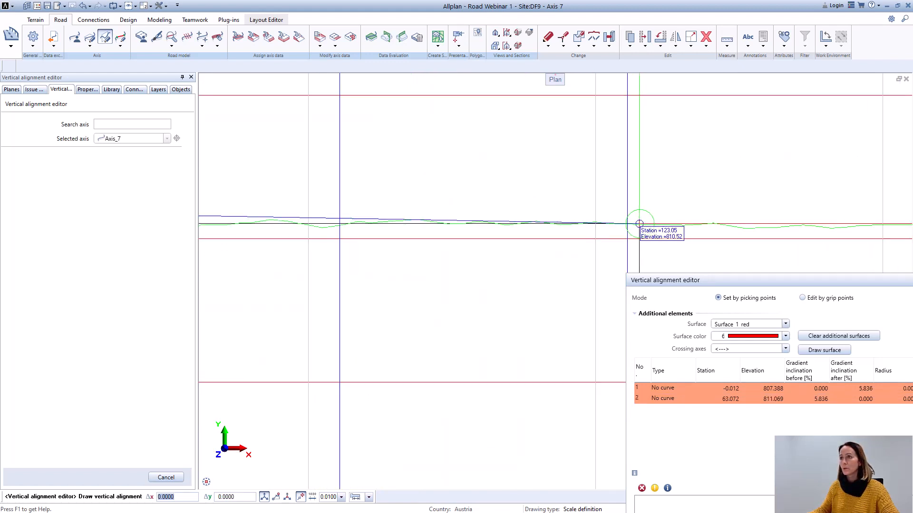
click(626, 223)
scroll(623, 221, down, 3)
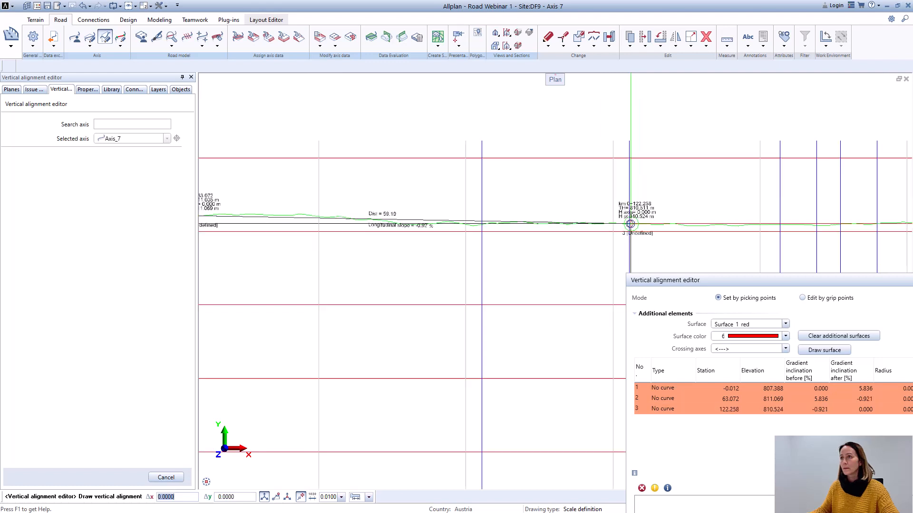
scroll(637, 181, up, 3)
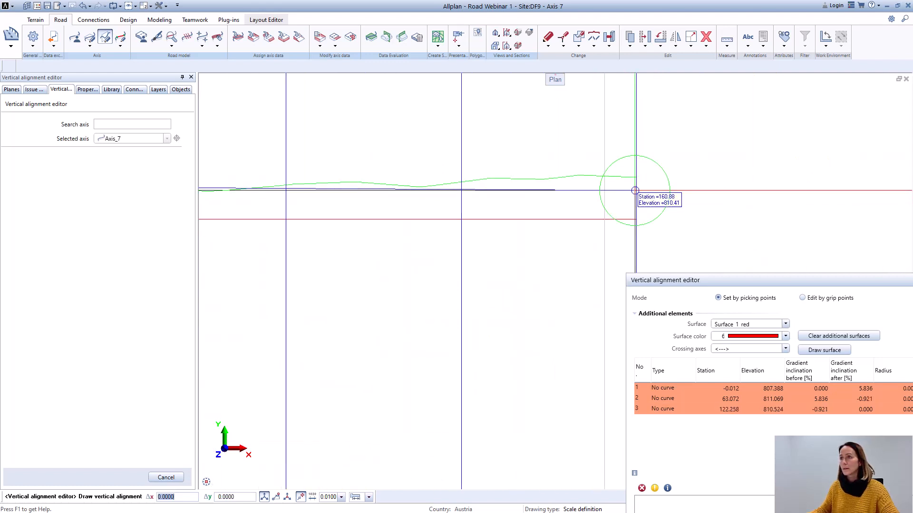
click(636, 177)
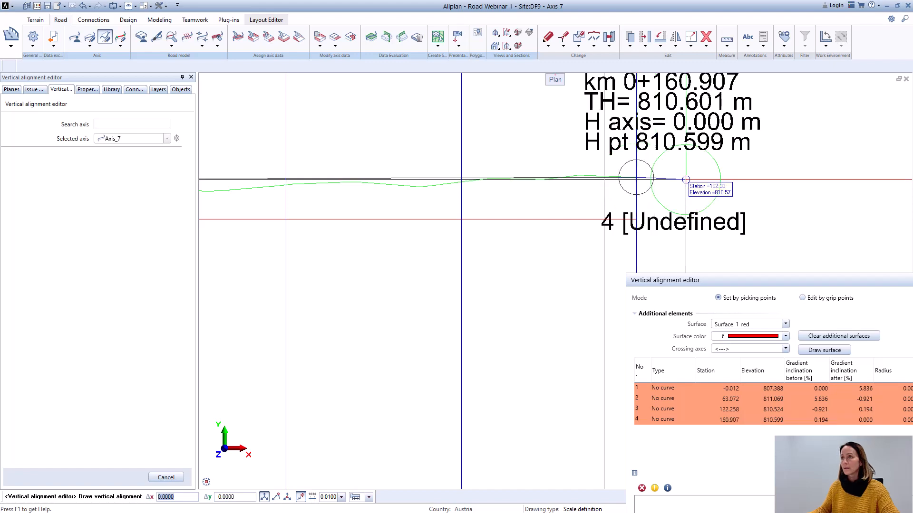
Step: Change vertical alignment point 2 to an arc with a radius of 100 m
scroll(658, 203, down, 4)
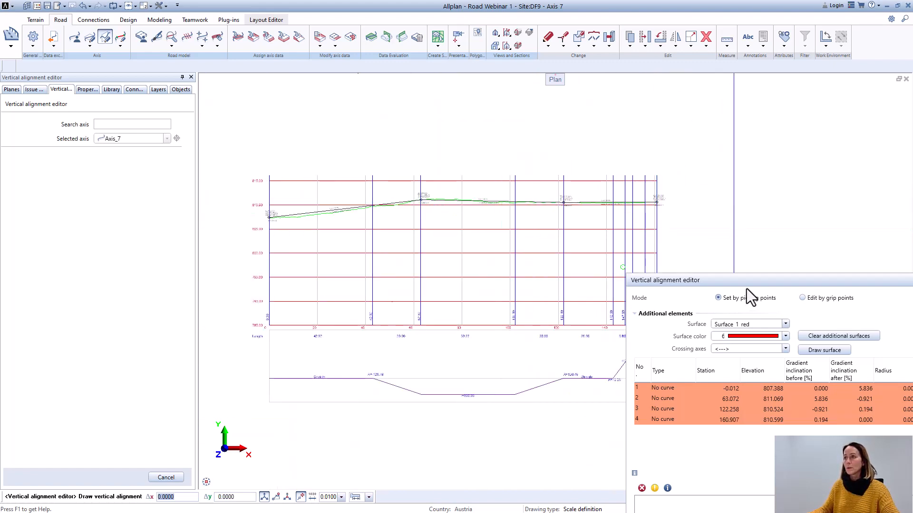
drag(745, 286, 512, 187)
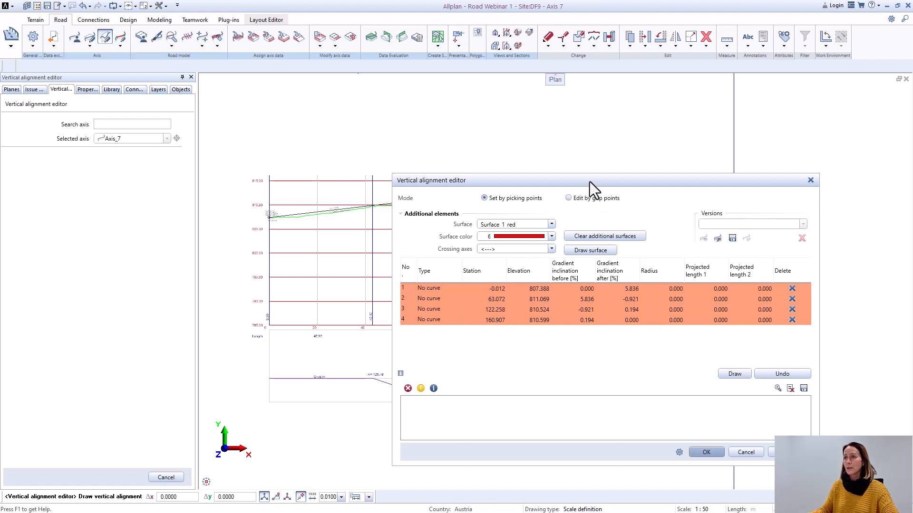
drag(590, 182, 656, 230)
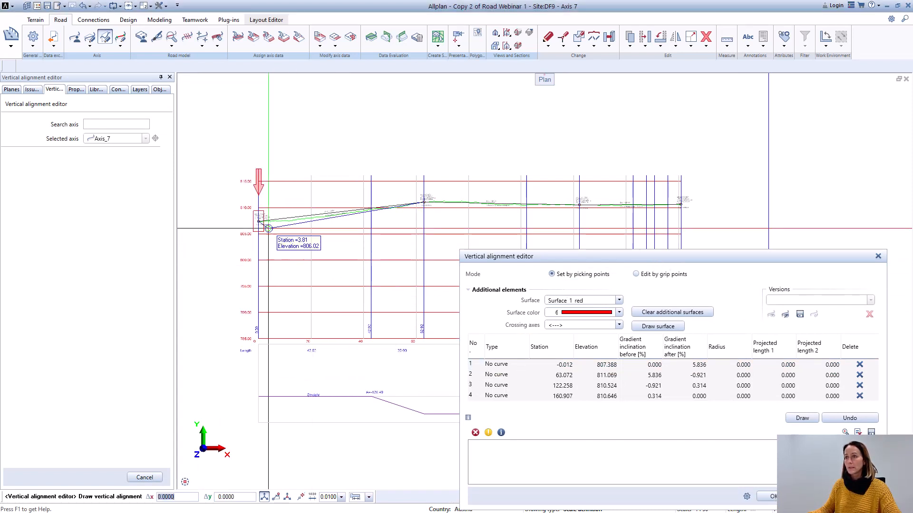
click(487, 376)
click(524, 376)
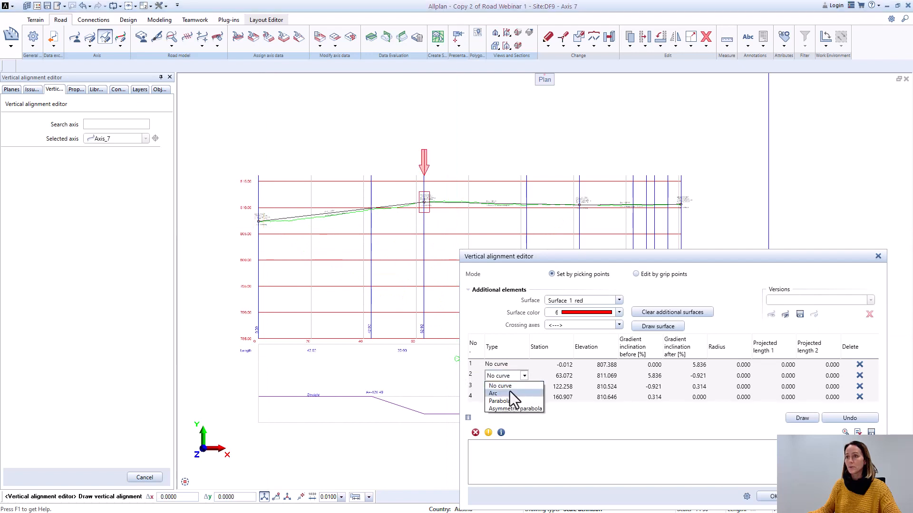
click(507, 394)
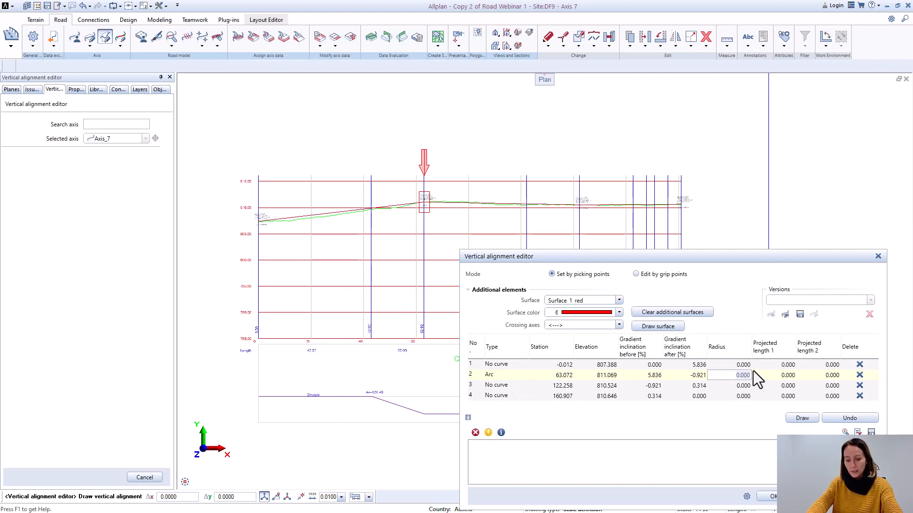
key(Return)
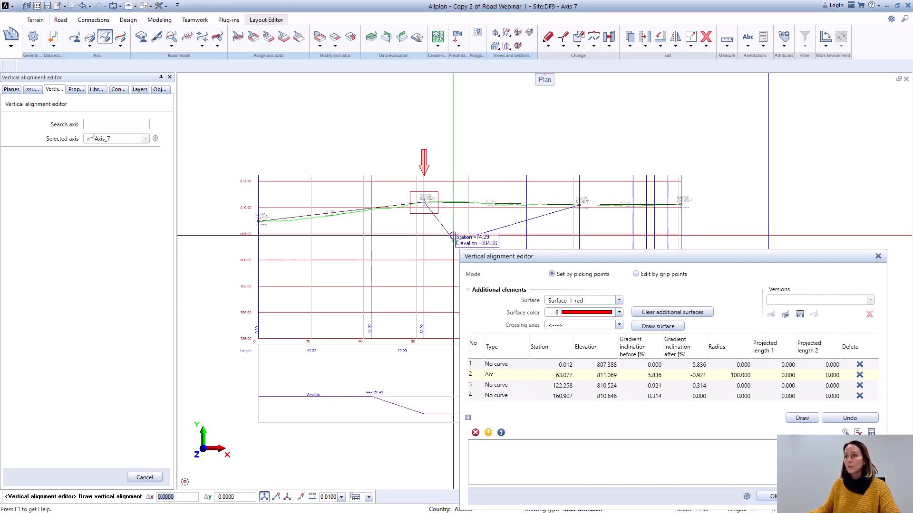
Step: Change vertical alignment point 3 to an arc with a radius of 1000 m and accept the Axis_7 vertical alignment
click(508, 386)
click(523, 387)
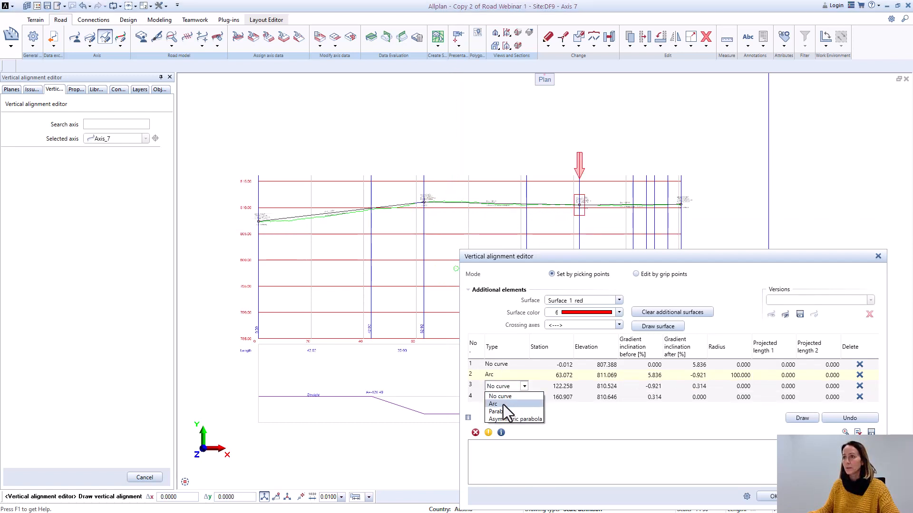
click(503, 404)
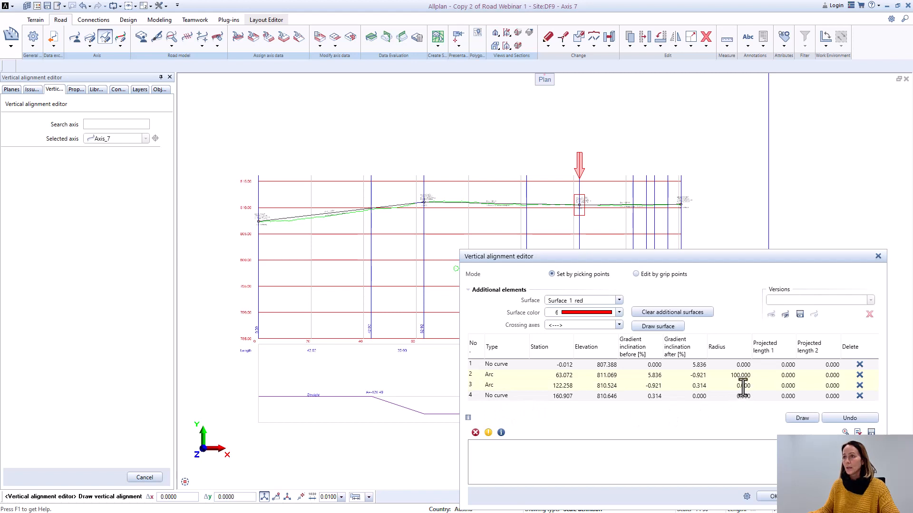
click(751, 385)
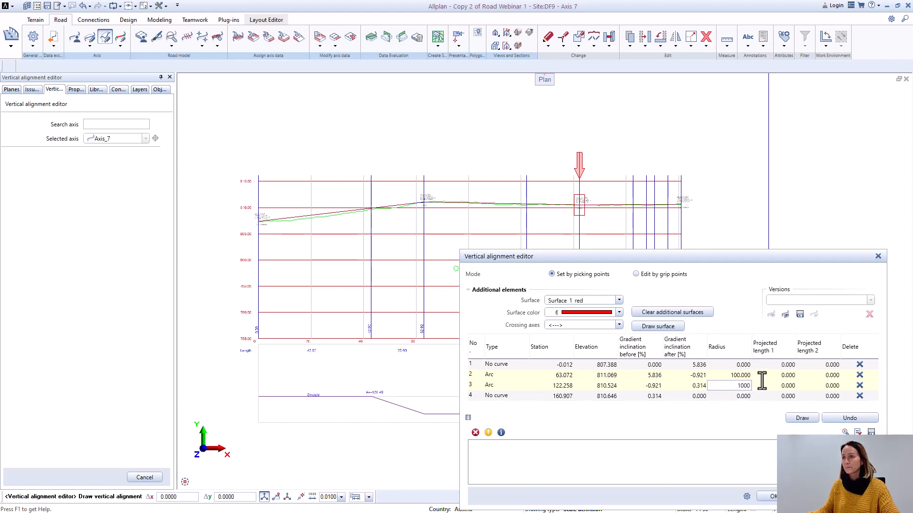
key(Return)
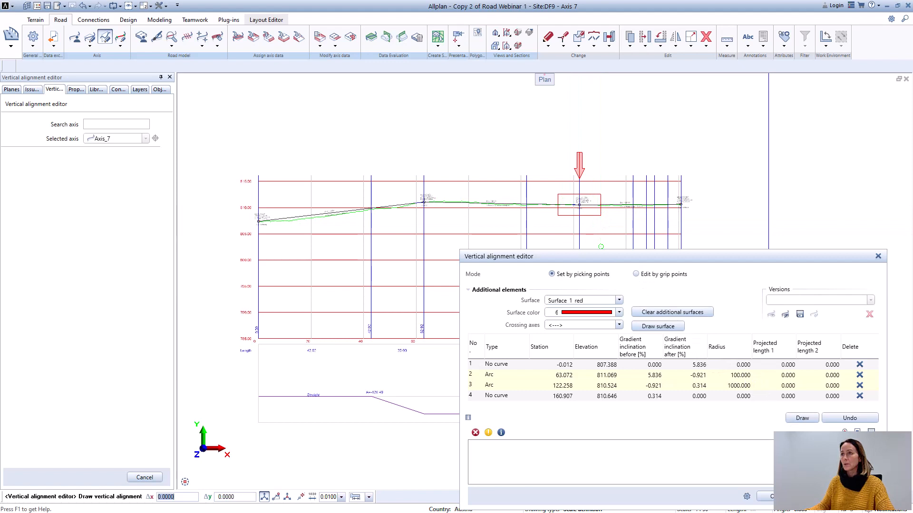
click(782, 497)
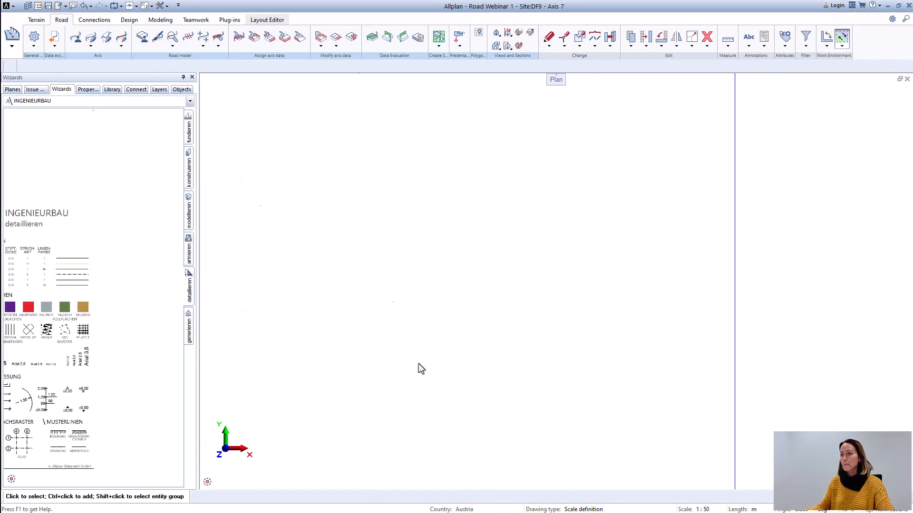
Step: Examine in plan where the northern end of Axis_7 meets the main road
click(219, 483)
scroll(633, 266, up, 7)
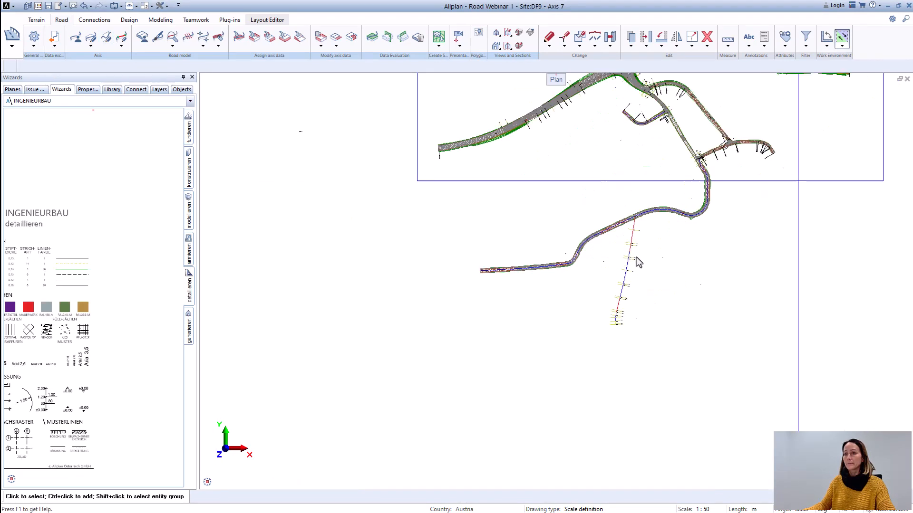
mouse_move(639, 261)
middle_down()
mouse_move(659, 273)
mouse_move(537, 255)
middle_up()
scroll(562, 285, down, 4)
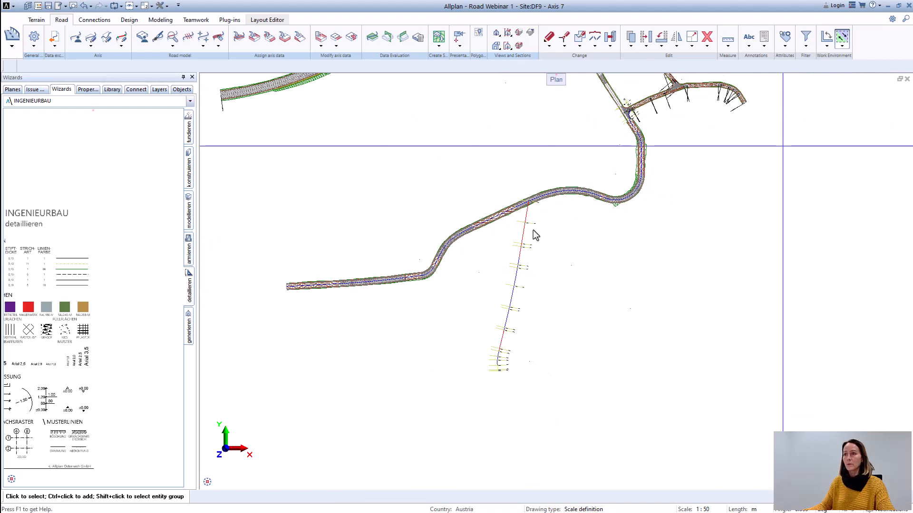
scroll(533, 231, up, 5)
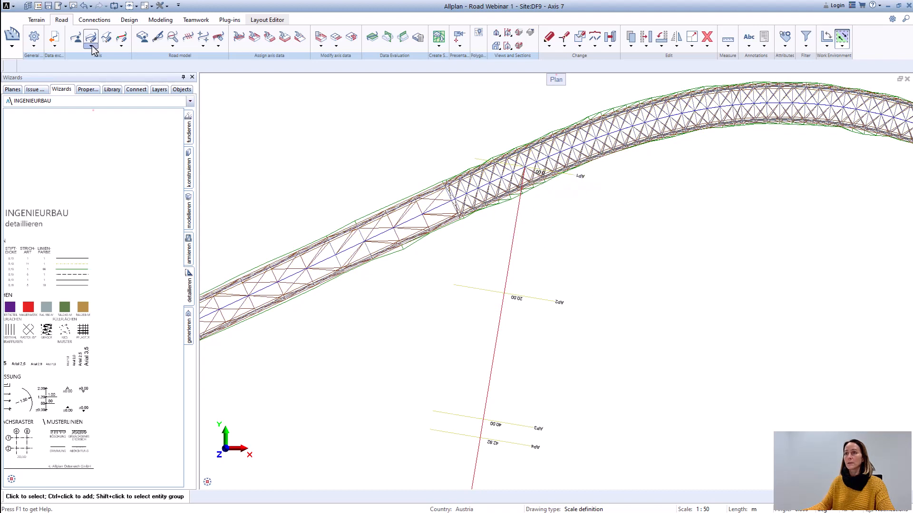
Step: Reopen the Axis_7 vertical alignment and examine how its profile start corresponds to the axis's northern end on the main road
click(106, 36)
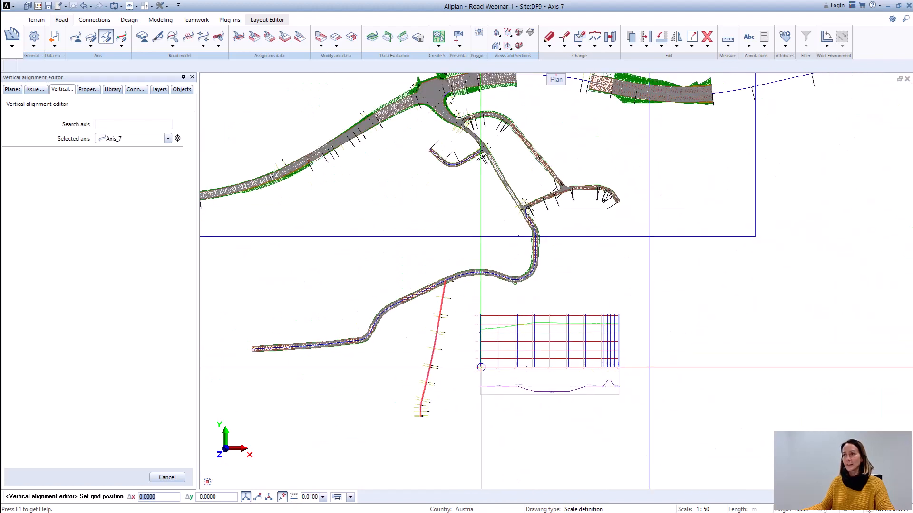
click(481, 355)
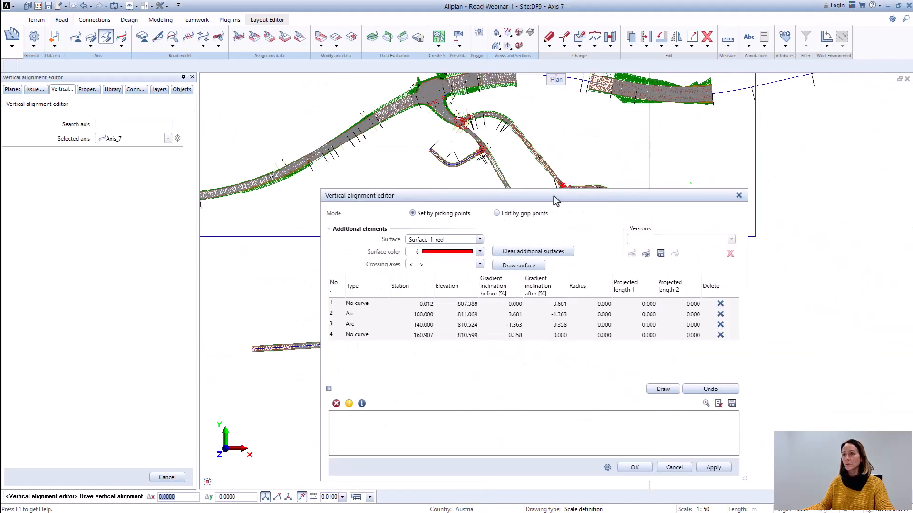
drag(554, 198, 854, 220)
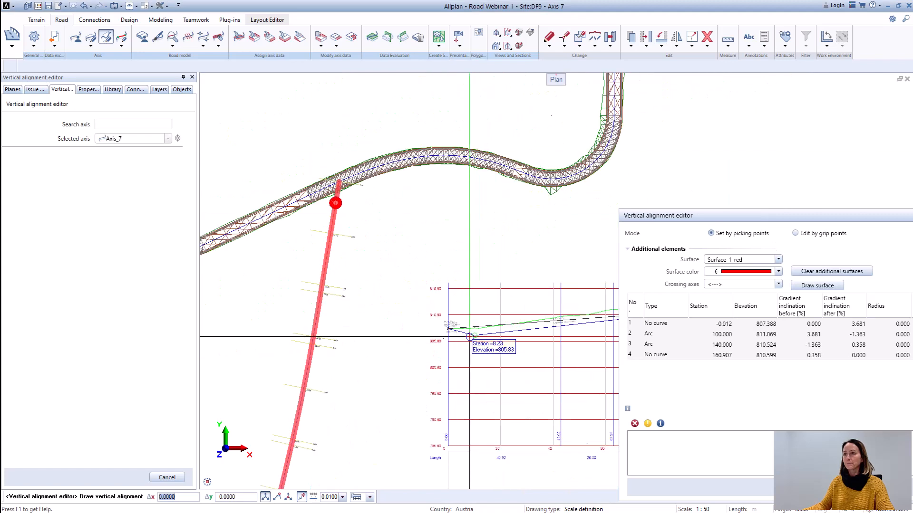
scroll(445, 329, up, 4)
scroll(443, 331, down, 7)
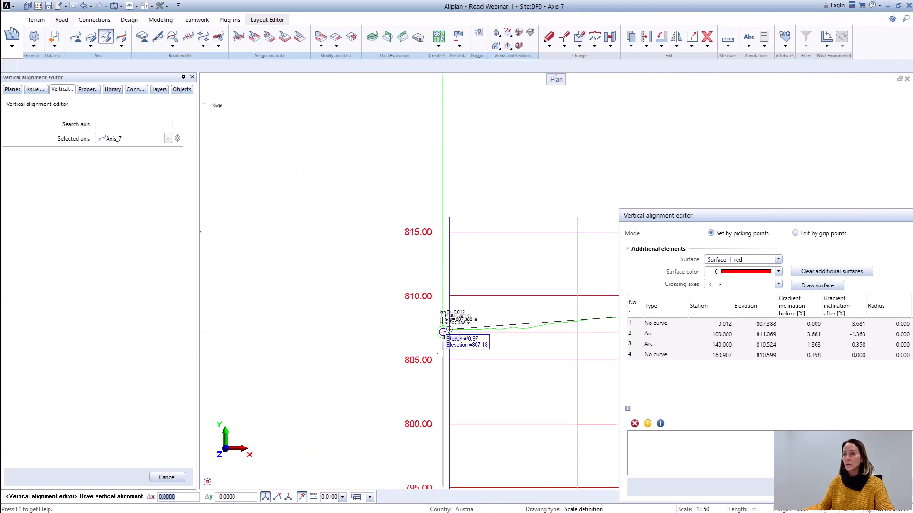
scroll(314, 149, up, 2)
scroll(313, 149, up, 2)
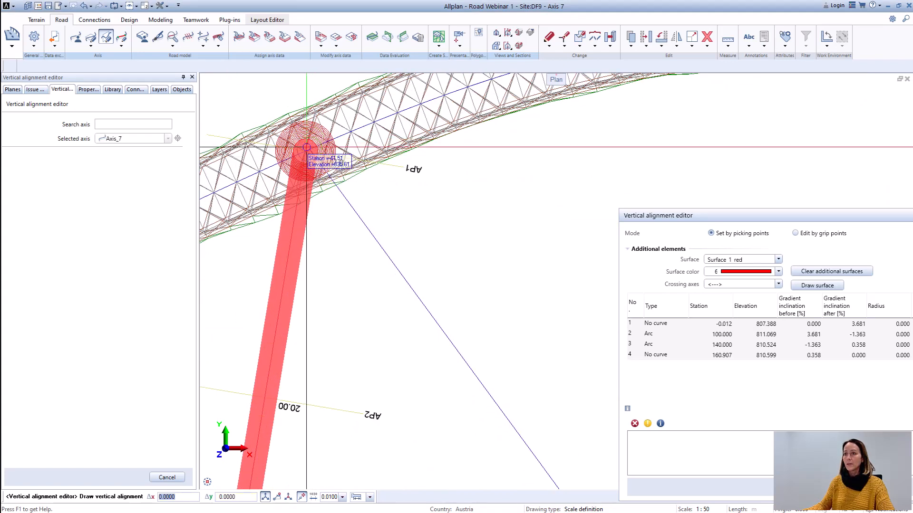
scroll(311, 154, down, 5)
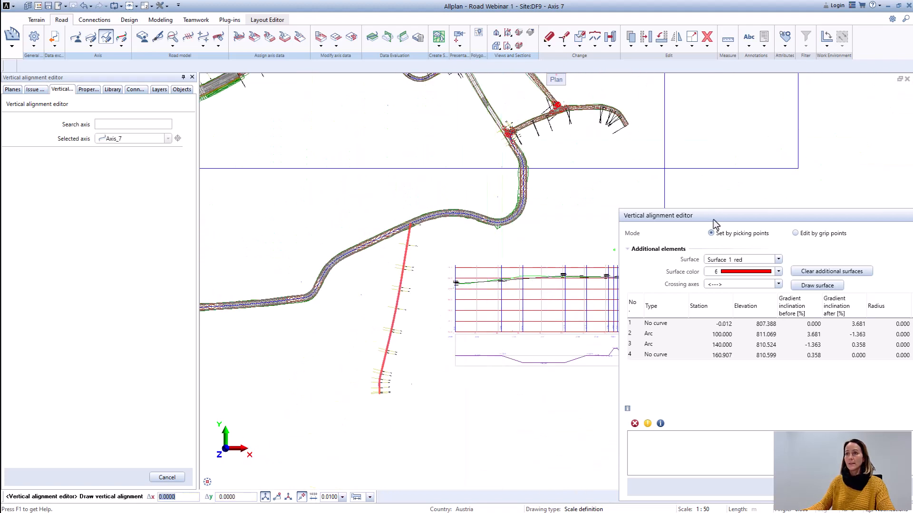
drag(722, 221, 338, 250)
click(653, 245)
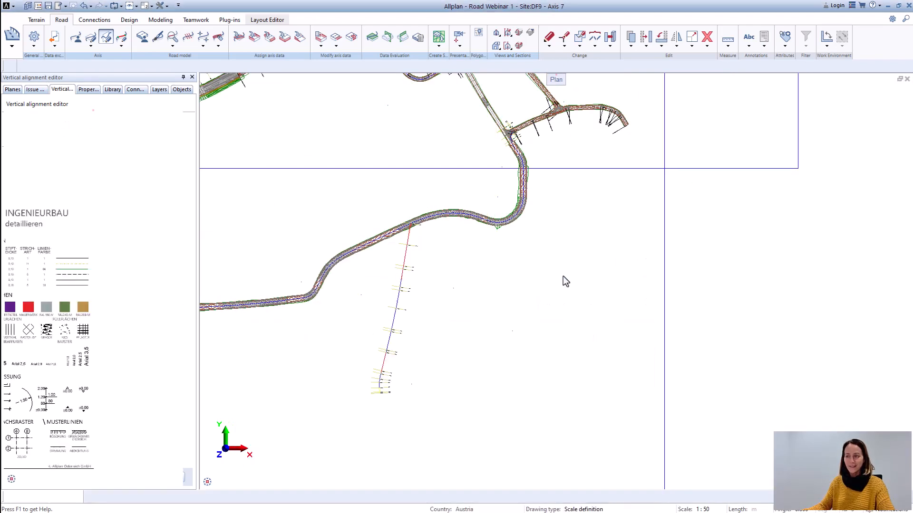
scroll(427, 405, down, 4)
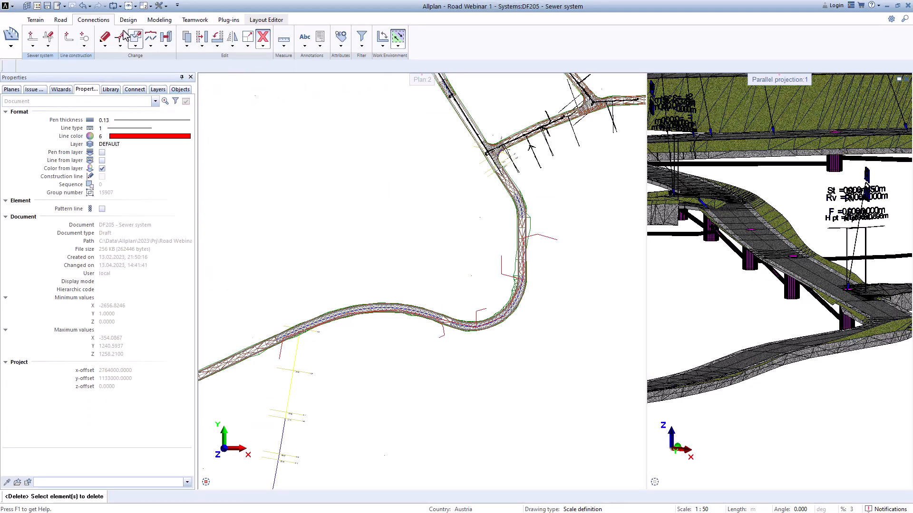
Step: Start a sewer pipe run using Beton Shaft 600/1000 from the Beton catalogue and review the shaft's dimensions
click(33, 41)
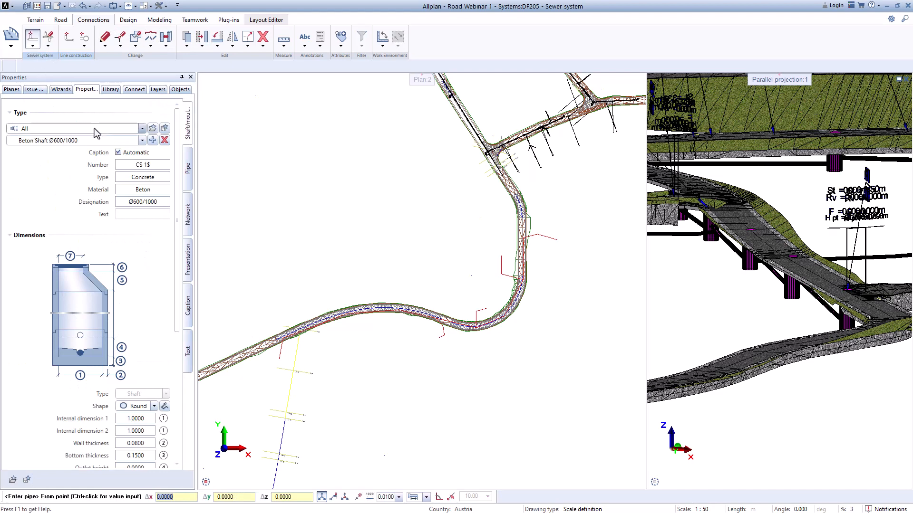
click(94, 129)
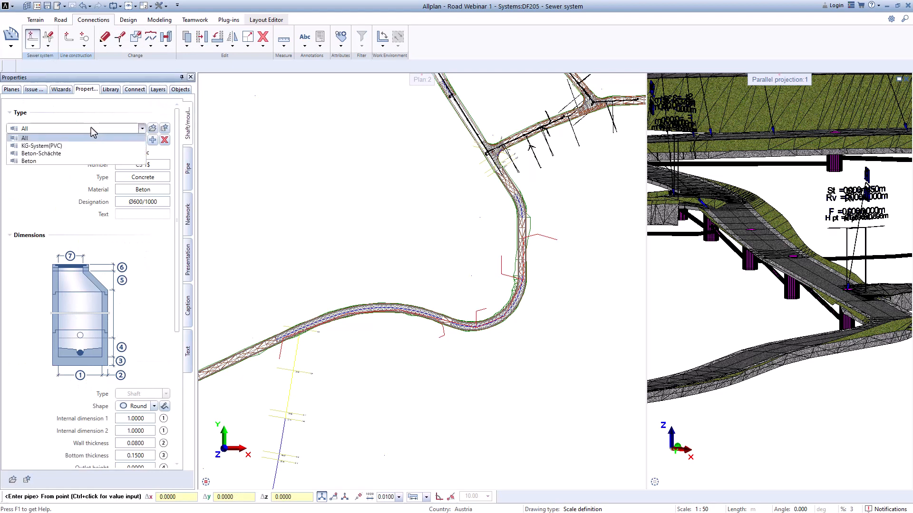
click(39, 162)
click(38, 141)
click(46, 169)
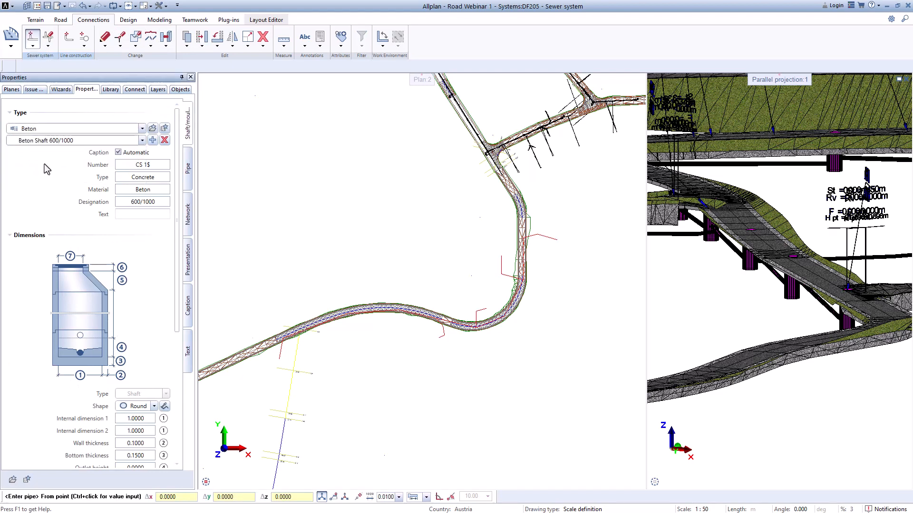
scroll(116, 246, down, 2)
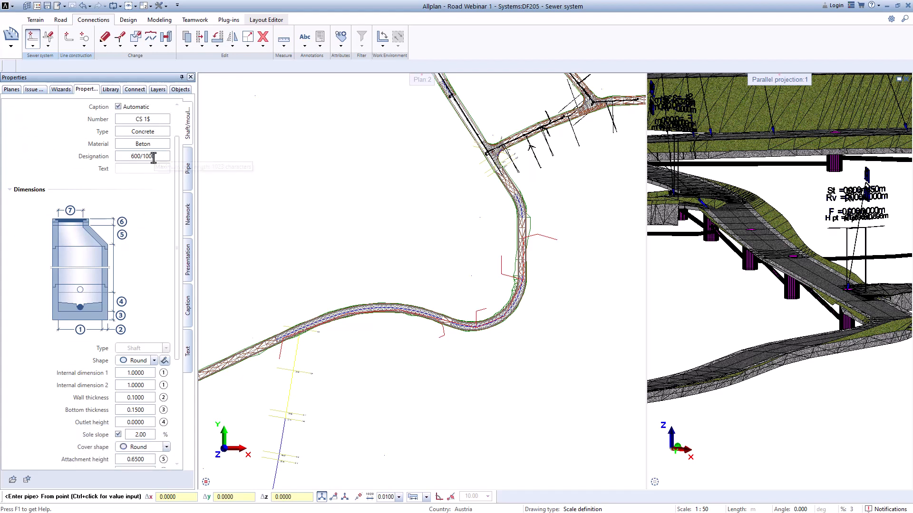
scroll(121, 329, down, 7)
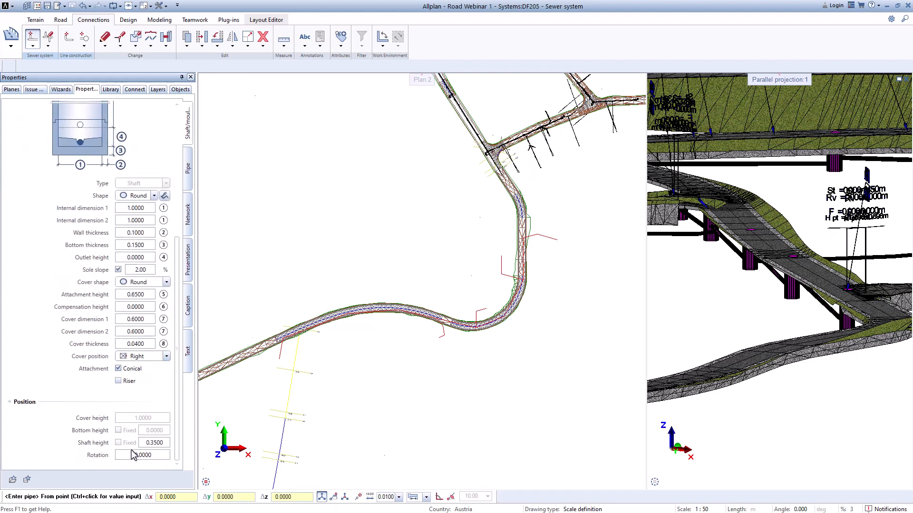
Step: Place the first shaft at the guide polyline's bend in the road, with cover height 813.45 and bottom height 811.45
scroll(457, 155, up, 6)
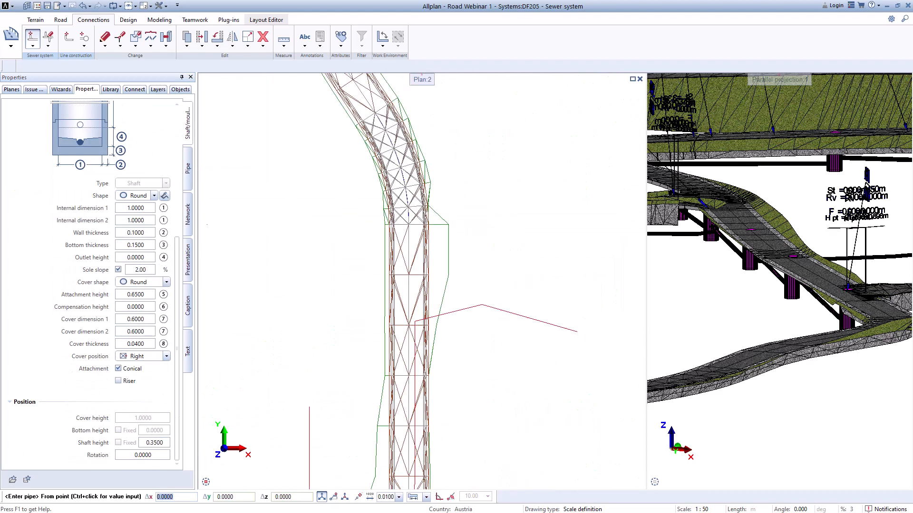
scroll(444, 350, up, 5)
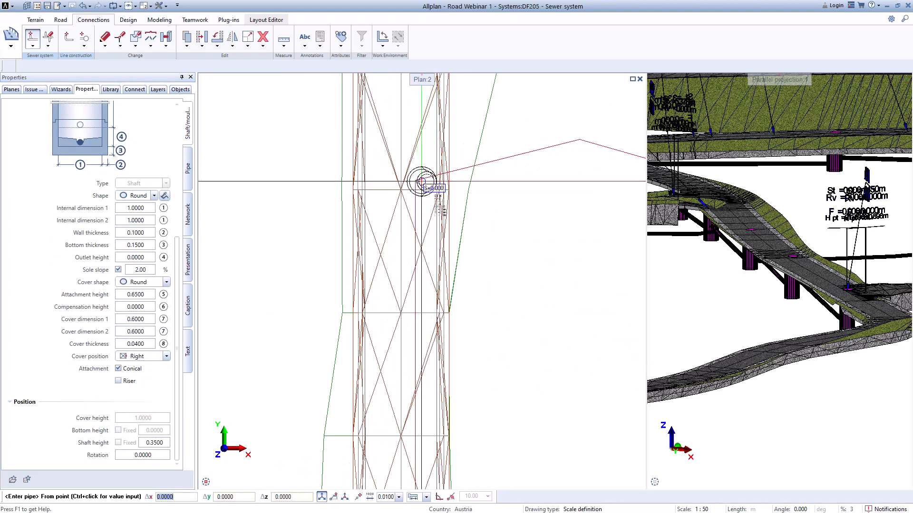
scroll(421, 181, up, 3)
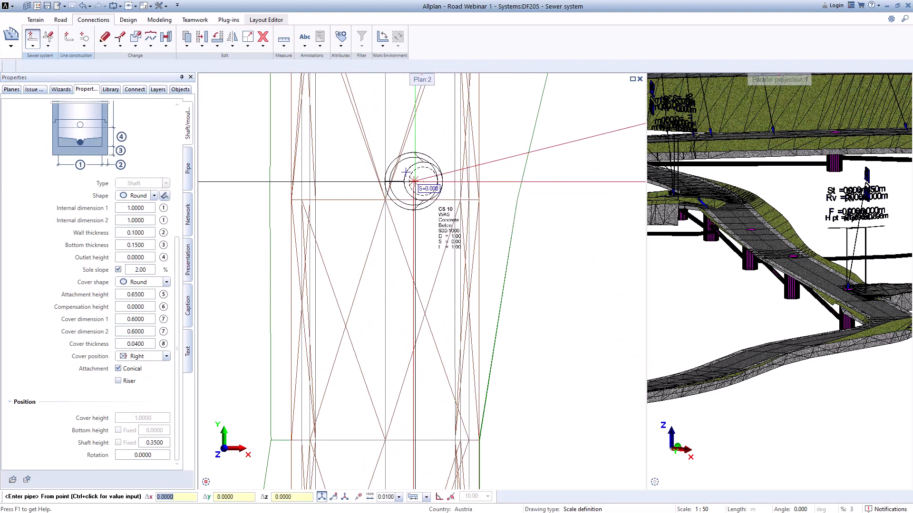
click(414, 181)
double_click(472, 249)
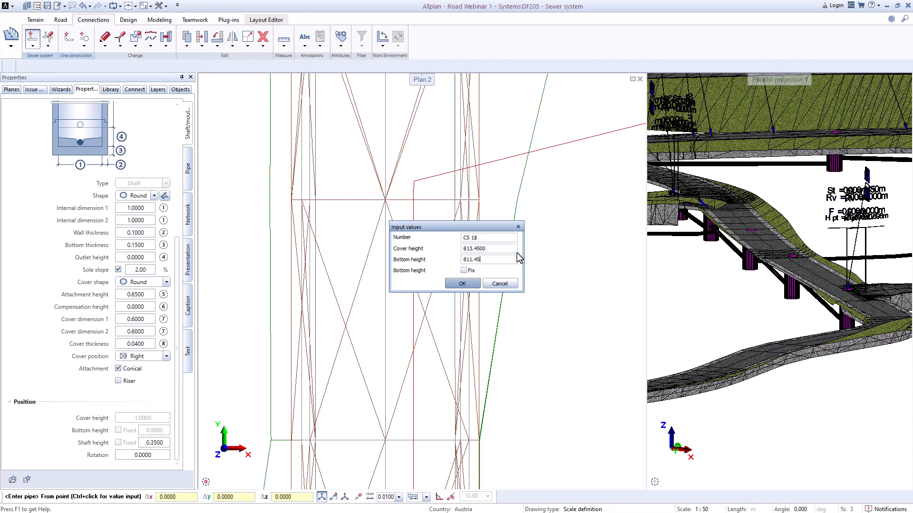
key(Return)
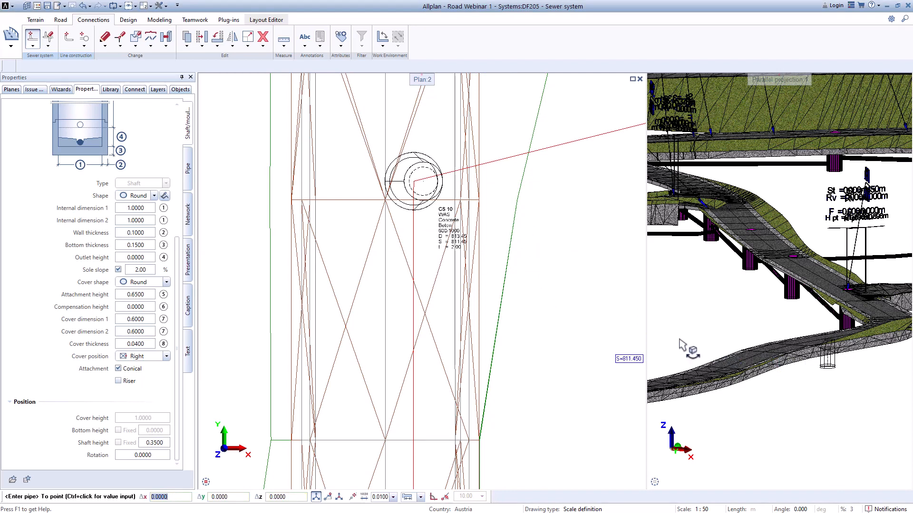
Step: Set the connecting pipe to KG Pipe Ø200 from the KG-System(PVC) catalogue
click(189, 174)
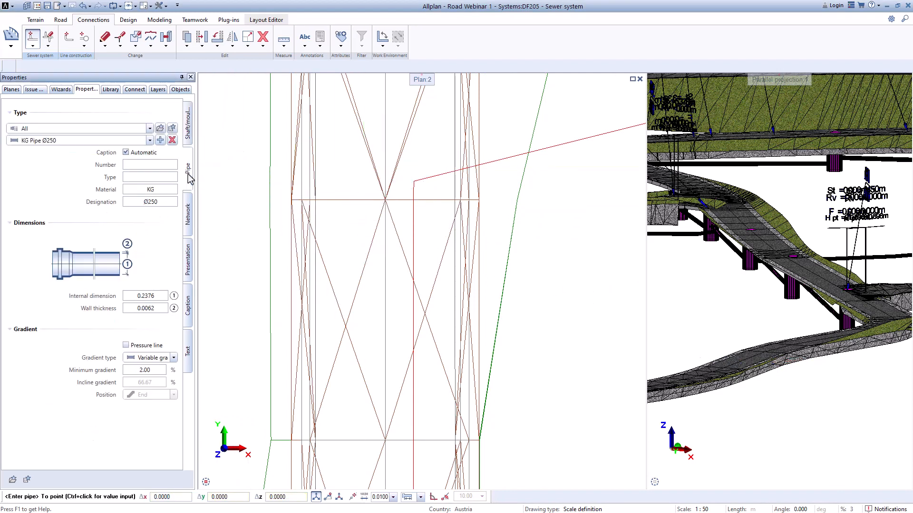
click(86, 129)
click(56, 157)
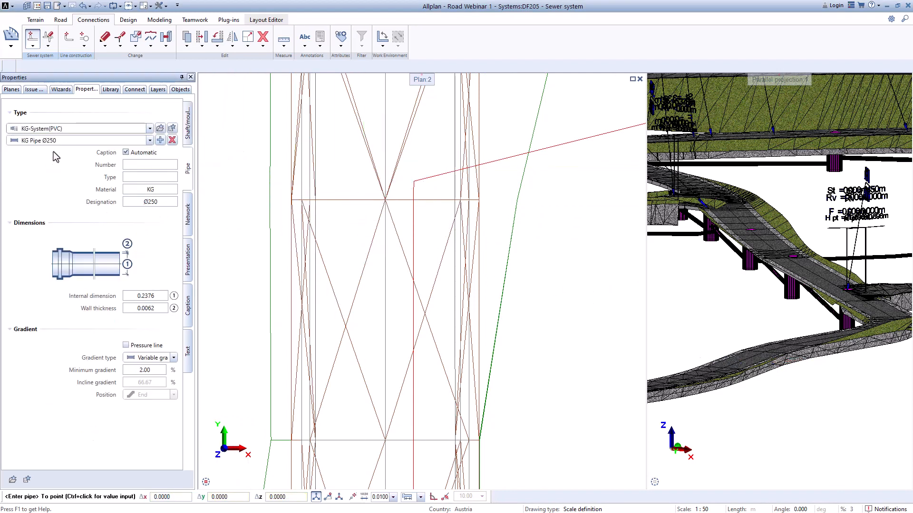
click(55, 141)
click(61, 176)
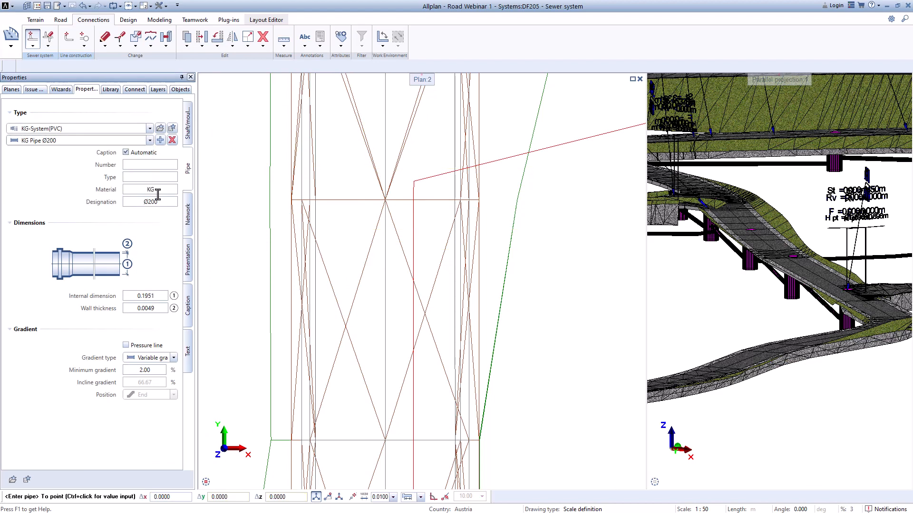
Step: Run the pipe south to a second shaft at the next guide-line corner, with cover height 813.60
scroll(336, 300, down, 4)
middle_drag(356, 351, 376, 201)
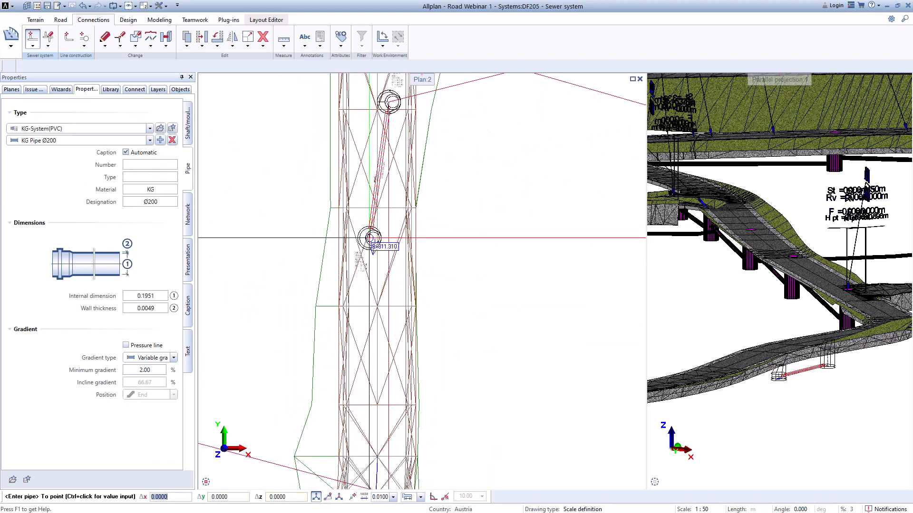
scroll(405, 362, down, 1)
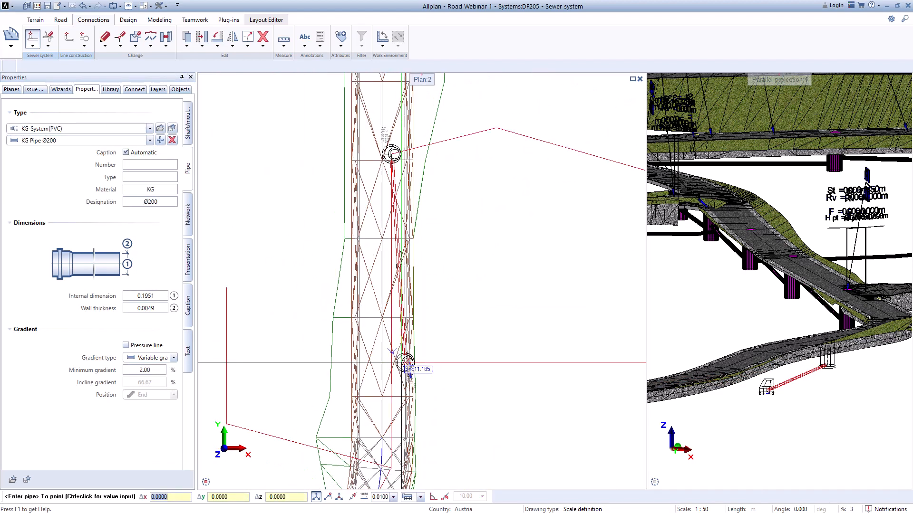
scroll(405, 363, up, 5)
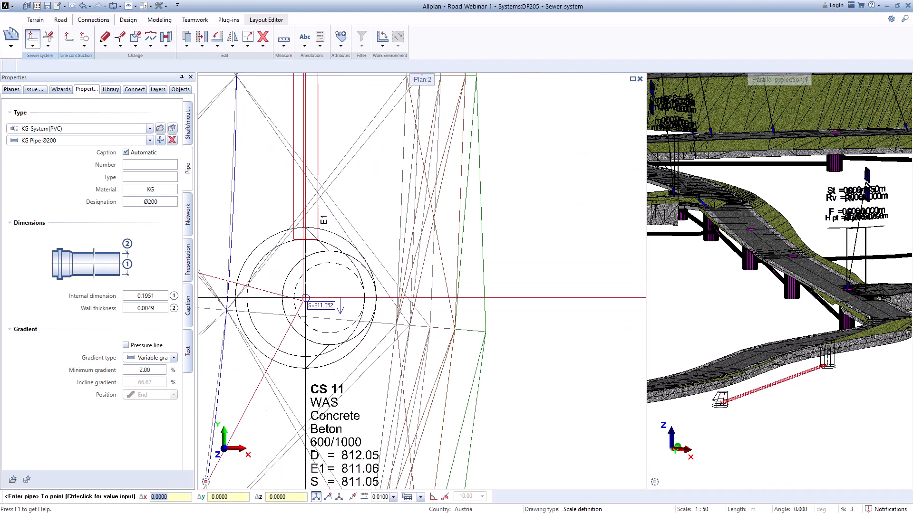
ctrl+click(306, 298)
click(486, 249)
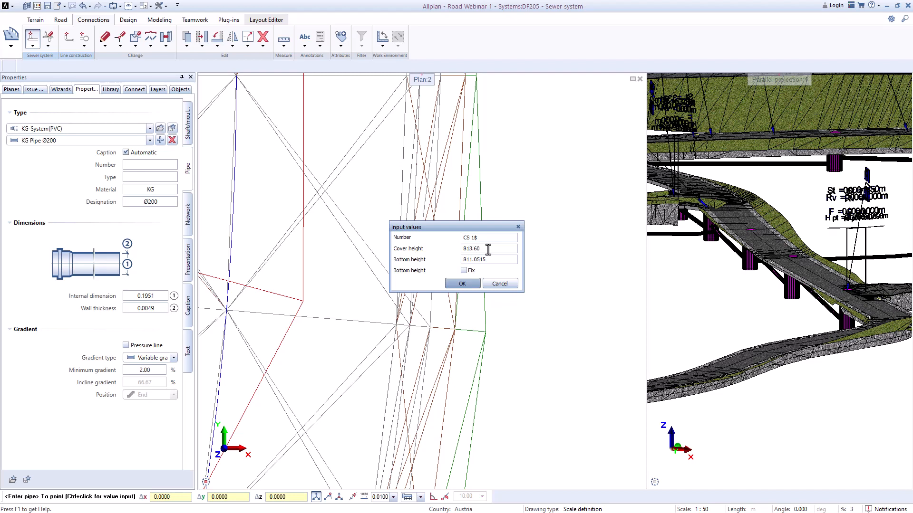
key(Tab)
text(811.10)
key(Return)
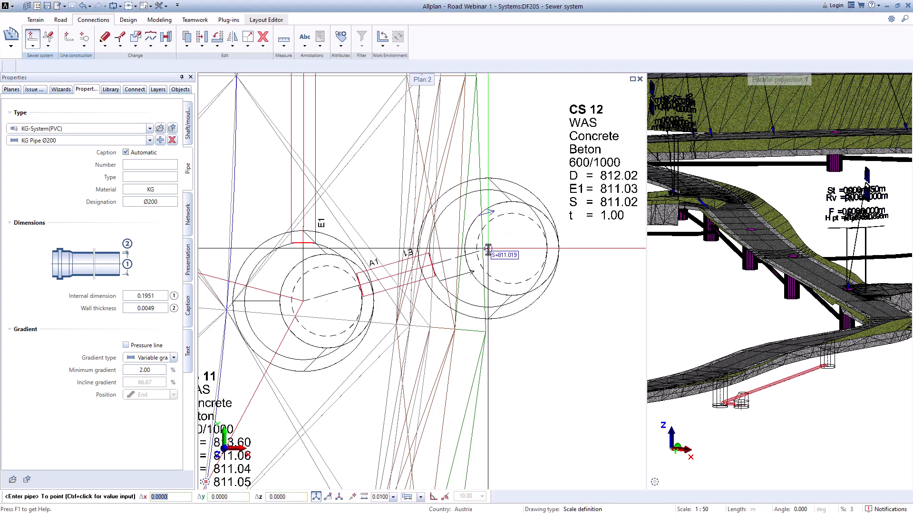
Step: Continue the pipe along the curved road to a third shaft at the following guide-line corner, with cover height 813.05
scroll(489, 248, down, 1)
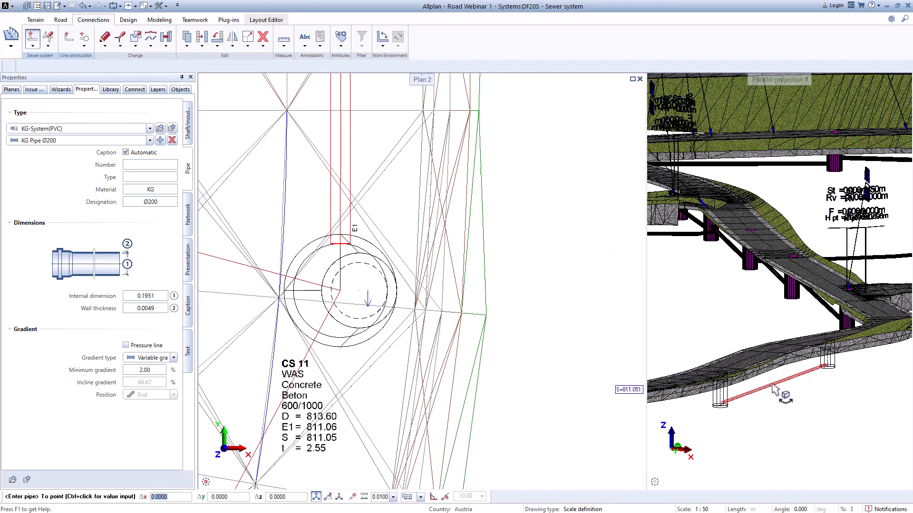
scroll(465, 362, down, 3)
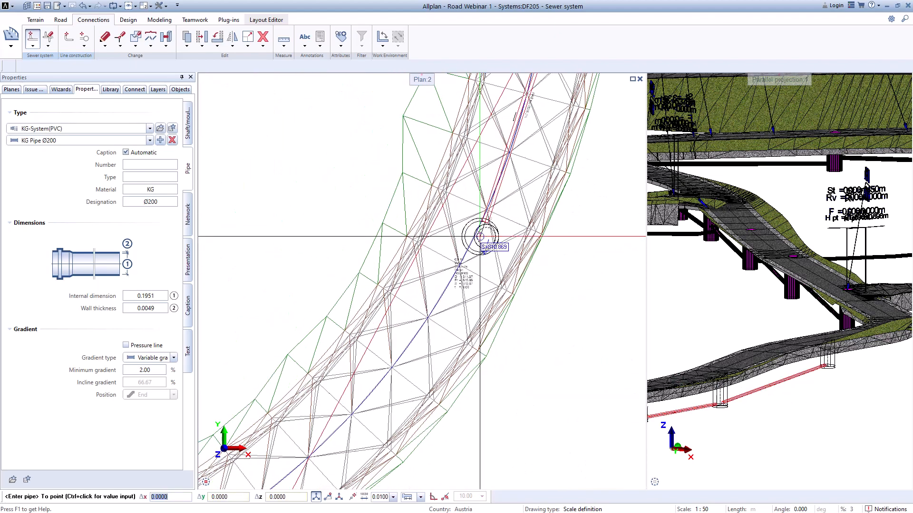
scroll(439, 221, up, 4)
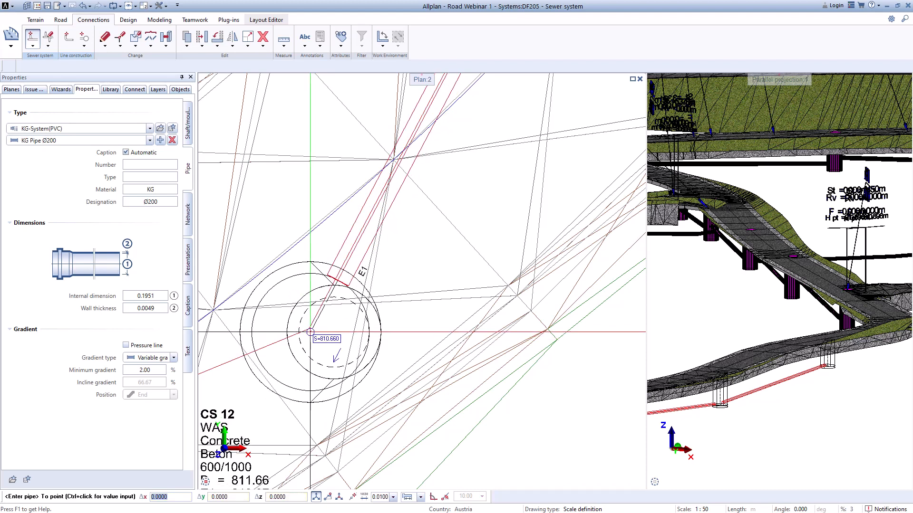
click(309, 329)
double_click(476, 249)
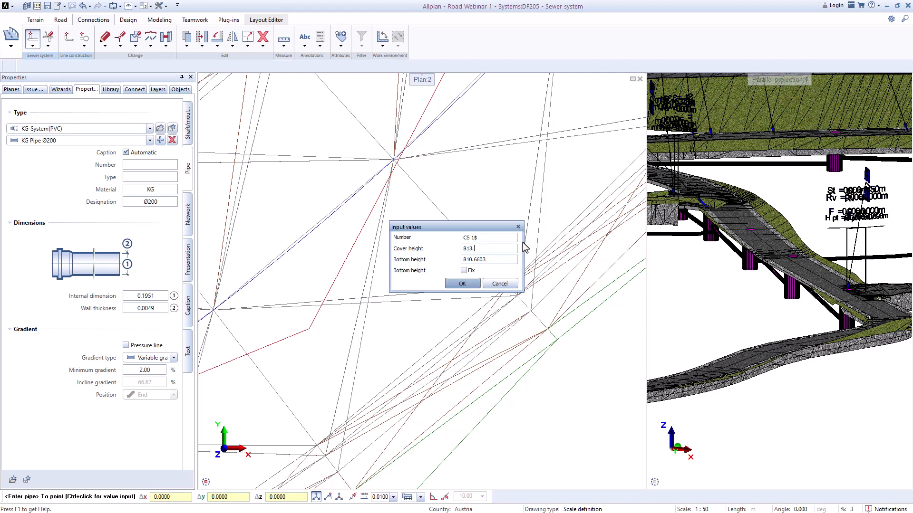
key(Tab)
key(Return)
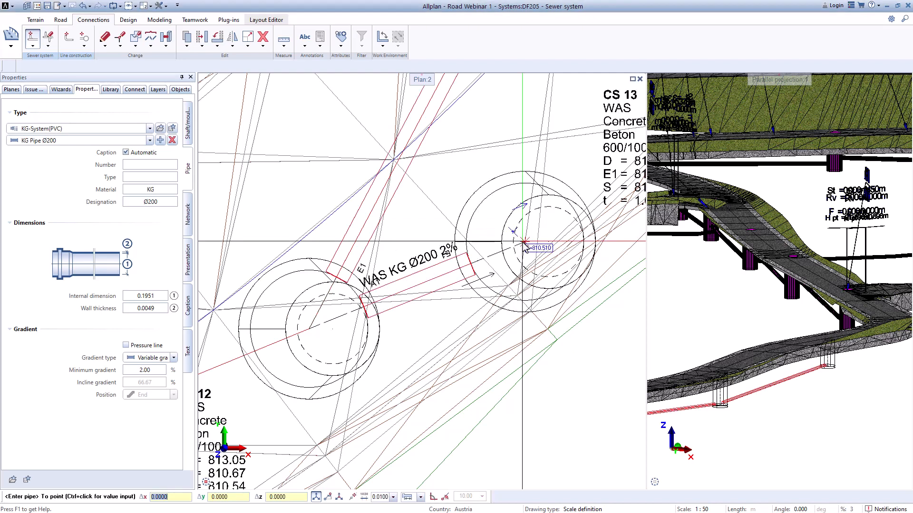
Step: Continue the Ø200 pipe west-southwest to a shaft at the next guide-line corner, with cover height 812.35 and bottom height 809.85
scroll(784, 400, down, 1)
middle_drag(784, 400, 873, 373)
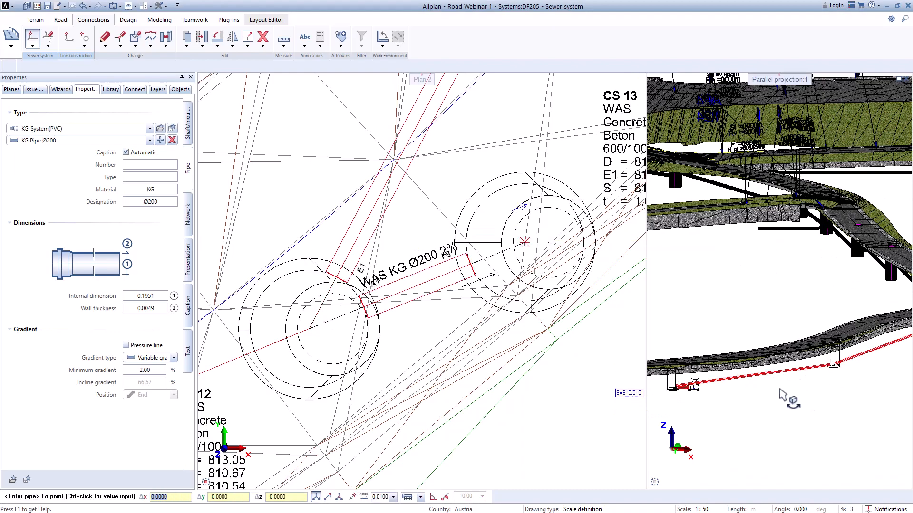
scroll(399, 333, down, 2)
middle_drag(398, 332, 503, 266)
scroll(495, 285, up, 1)
scroll(432, 314, down, 4)
middle_drag(359, 345, 546, 259)
scroll(373, 307, up, 4)
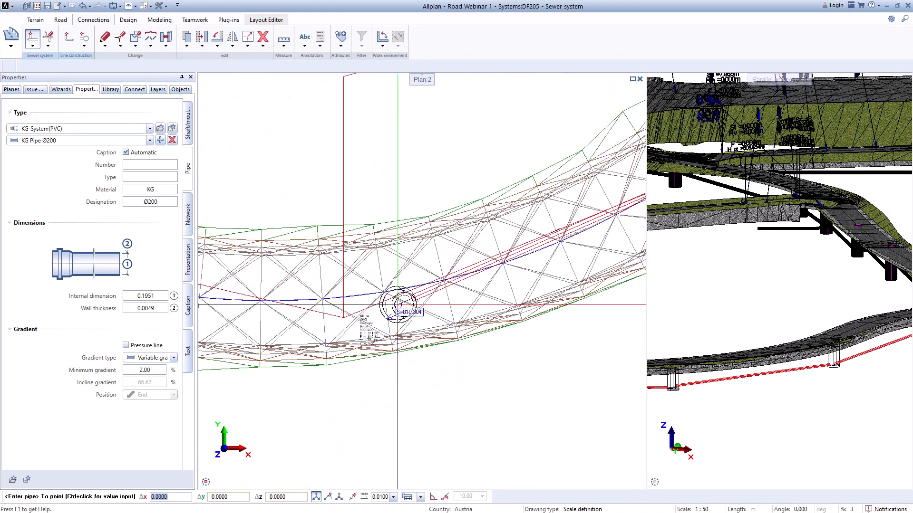
scroll(355, 315, up, 4)
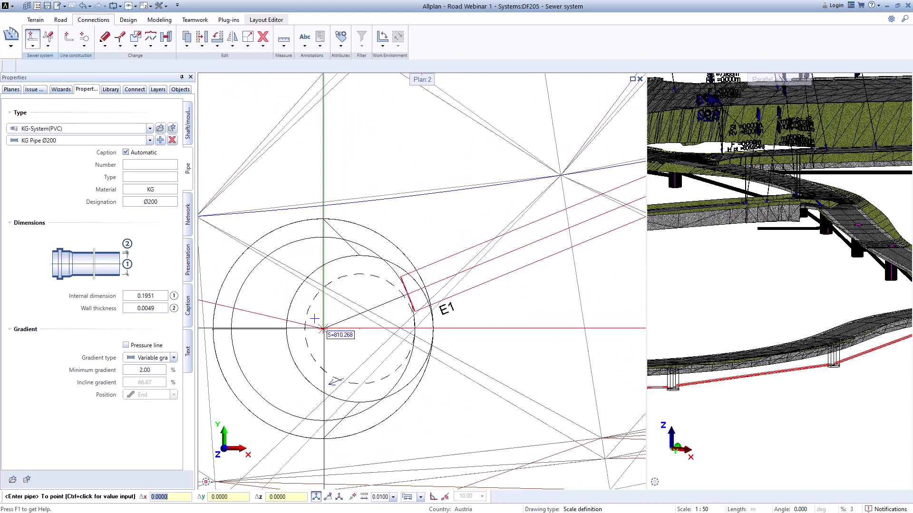
click(331, 328)
double_click(472, 249)
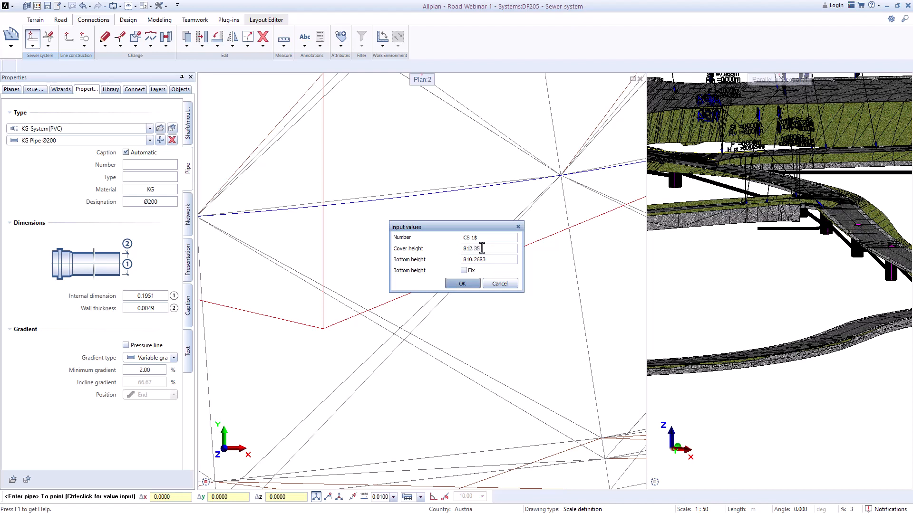
key(Tab)
key(Return)
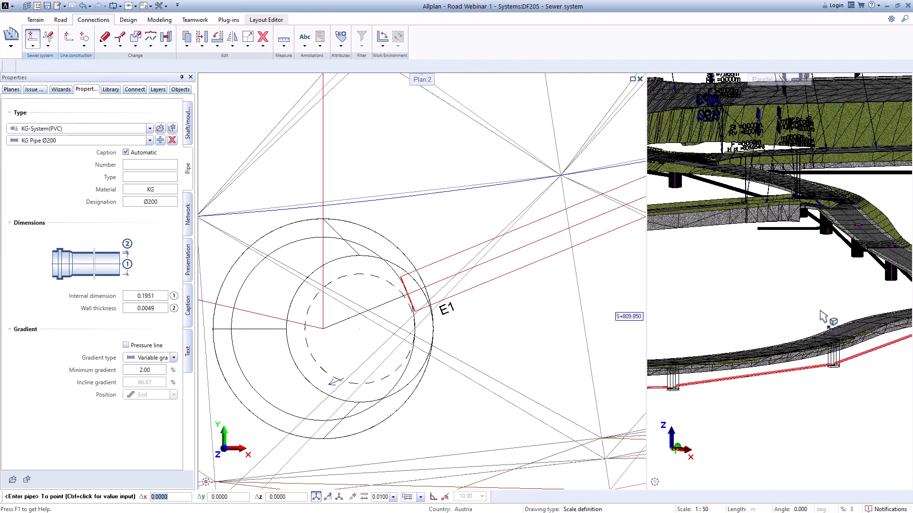
Step: Switch the connecting pipe for the following sections to KG Pipe Ø250
scroll(765, 371, down, 5)
scroll(498, 329, down, 5)
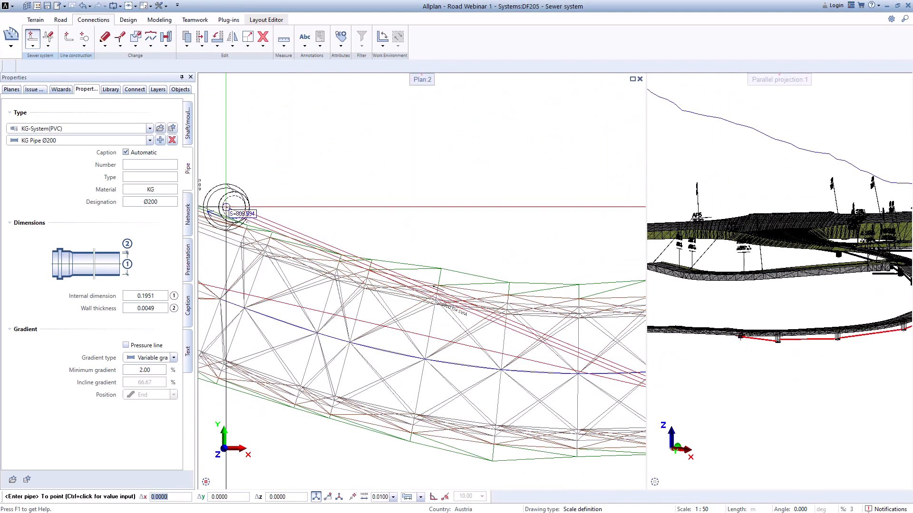
click(150, 140)
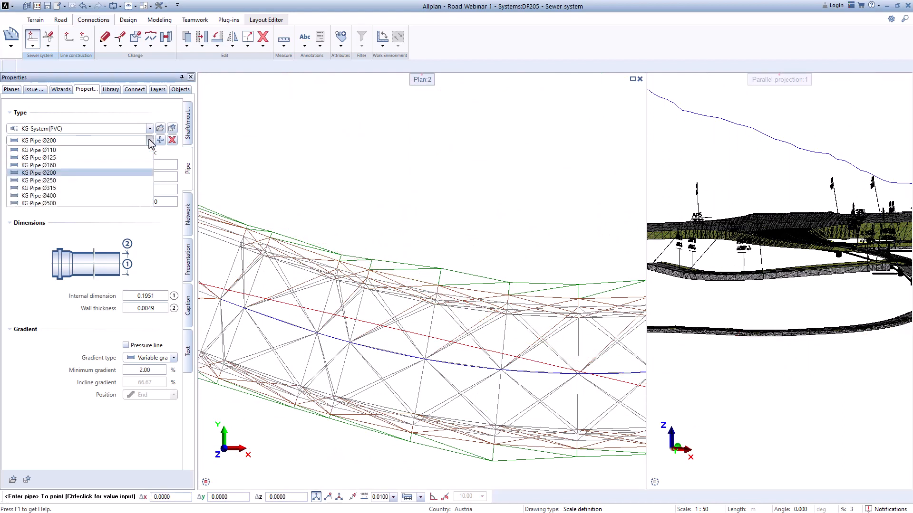
click(48, 181)
Step: Run the Ø250 pipe west to a shaft at the next guide-line corner, with cover height 811.05 and bottom height 808.75
scroll(517, 277, down, 1)
scroll(433, 310, up, 1)
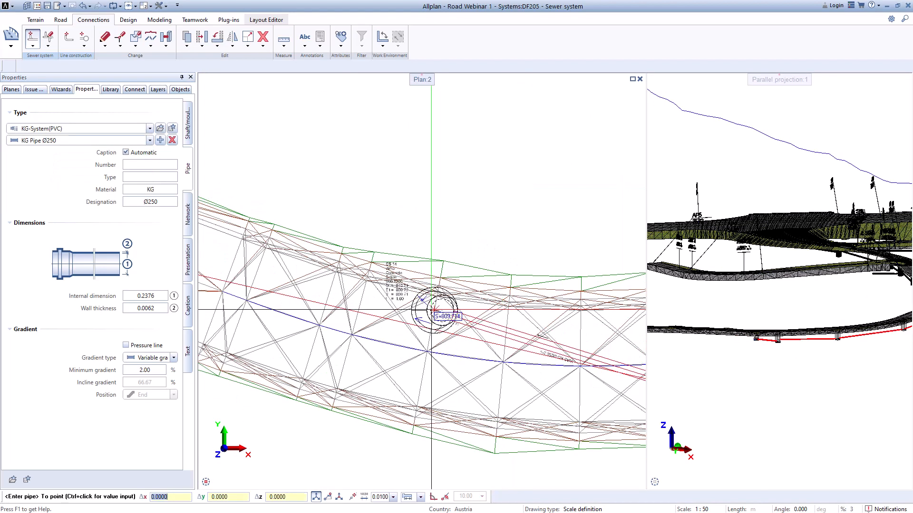
mouse_move(433, 310)
middle_down()
mouse_move(583, 316)
mouse_move(447, 292)
middle_up()
scroll(320, 269, up, 5)
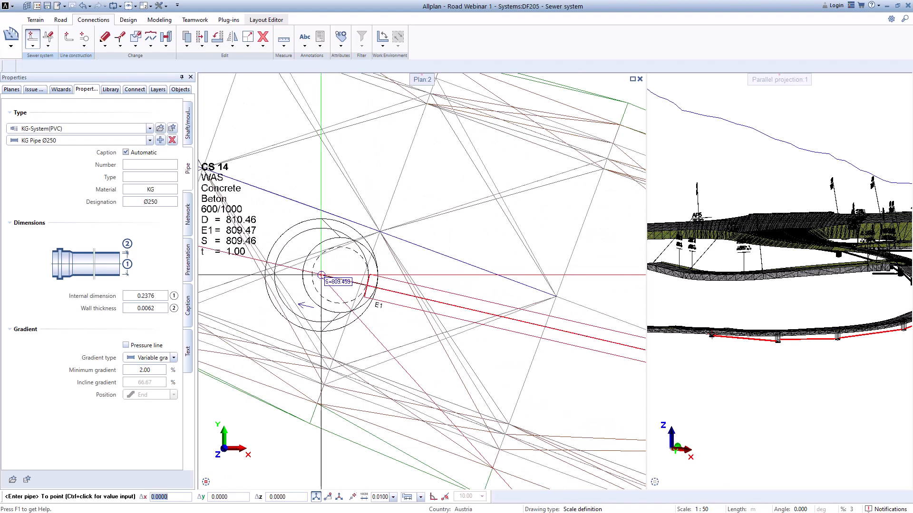
ctrl+click(320, 274)
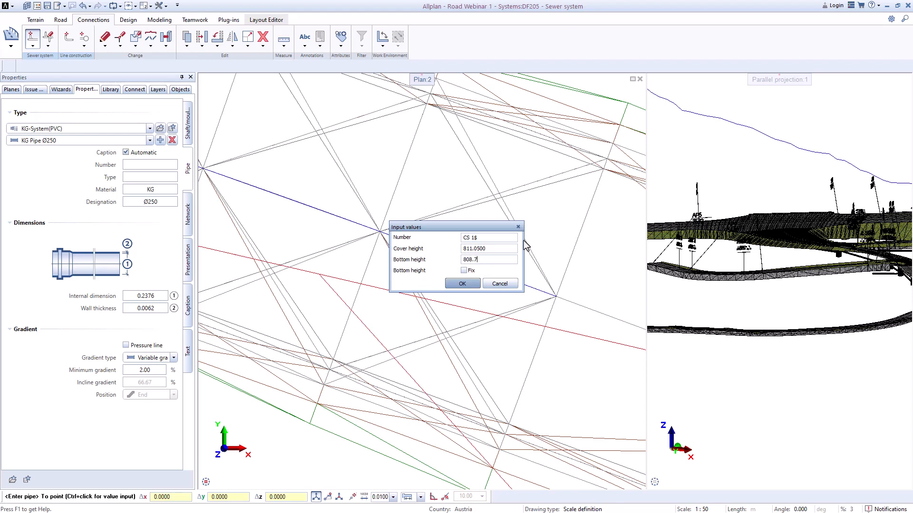
key(Return)
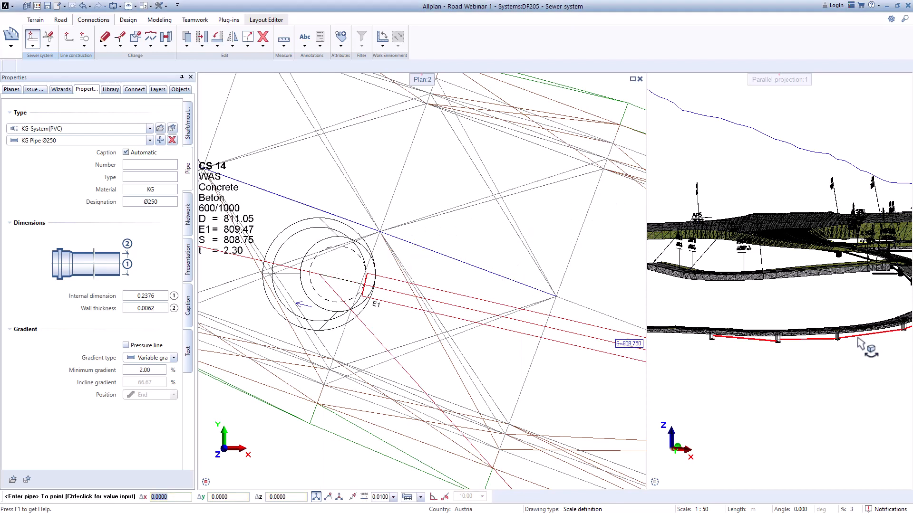
Step: Continue the Ø250 pipe from shaft CS 14 to the following guide-line corner, with shaft cover height 809.85 and bottom height 807.55
scroll(716, 347, up, 2)
scroll(715, 346, up, 2)
scroll(709, 349, down, 3)
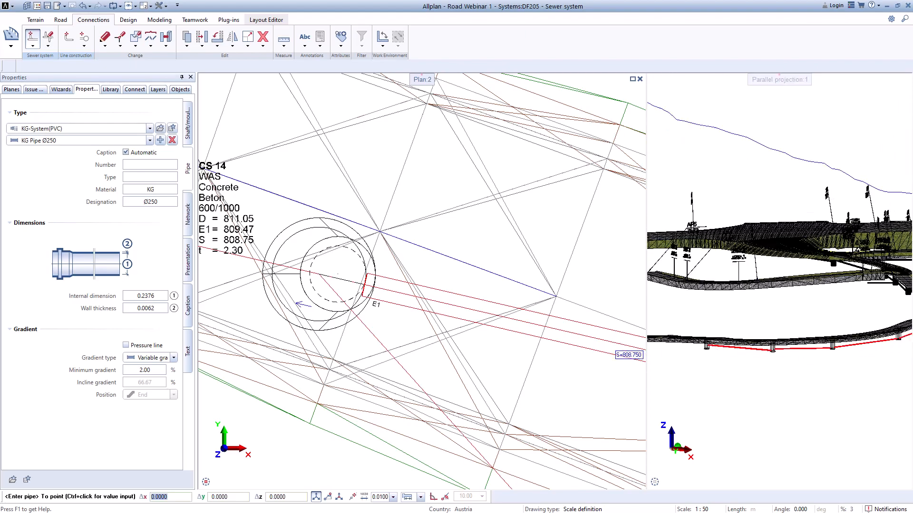
scroll(484, 345, down, 2)
middle_drag(407, 340, 572, 367)
middle_drag(263, 316, 533, 369)
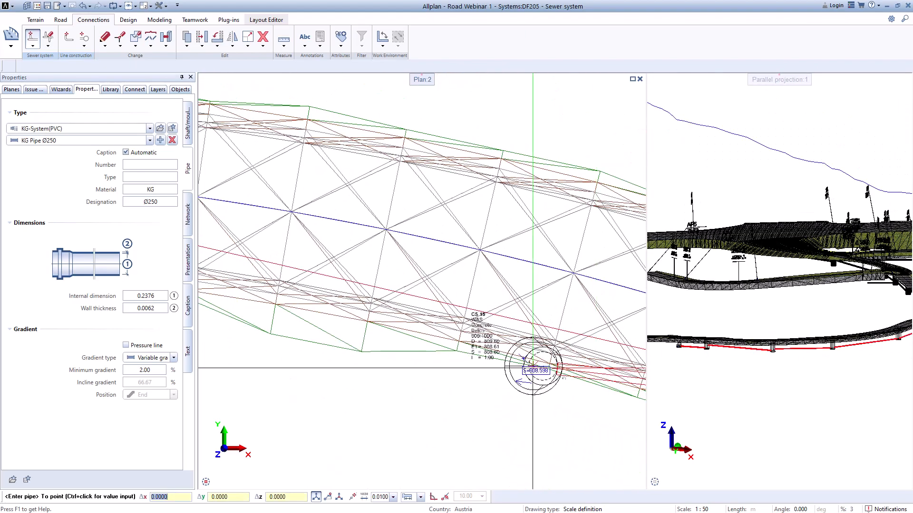
scroll(456, 346, down, 2)
middle_drag(385, 324, 556, 360)
scroll(428, 321, up, 2)
scroll(351, 298, up, 5)
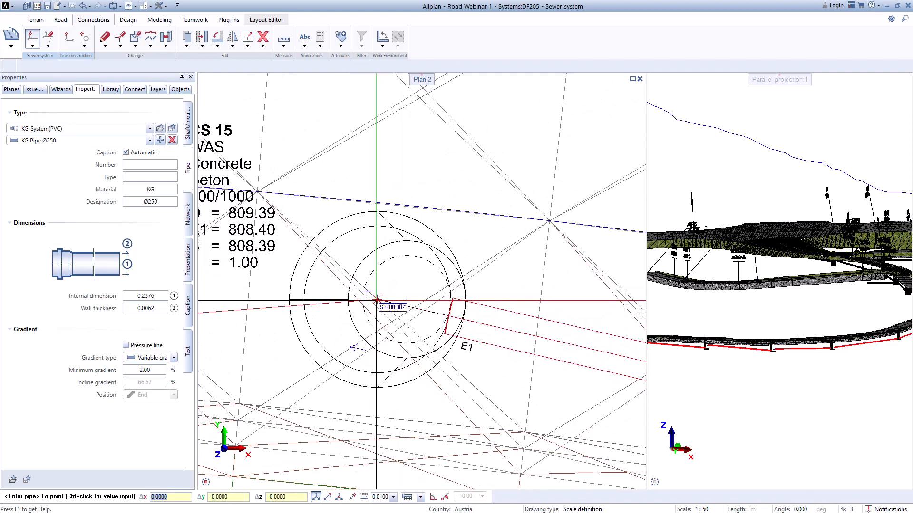
scroll(376, 300, up, 4)
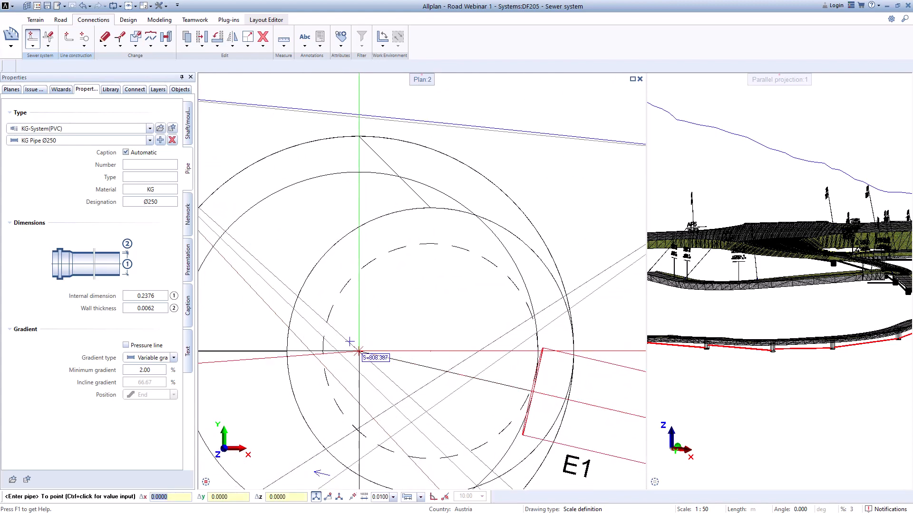
click(359, 352)
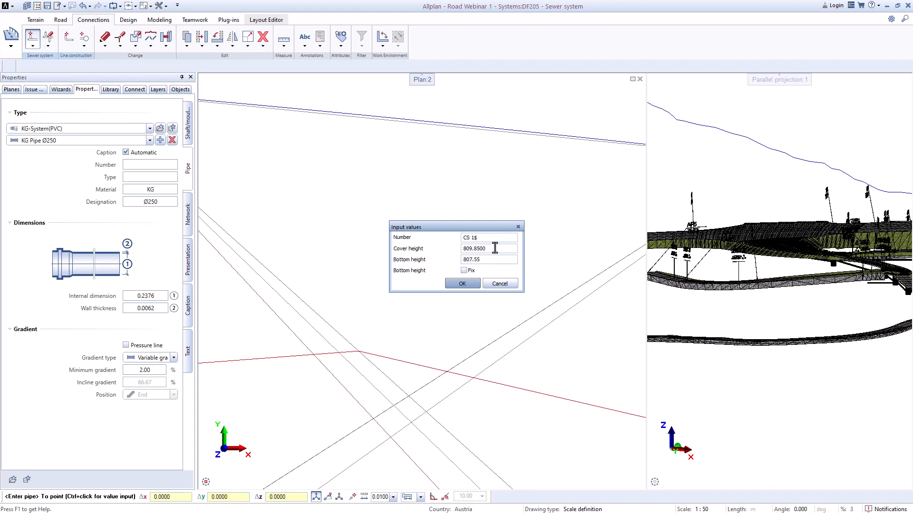
key(Return)
Step: Extend the pipe run west from shaft CS 15 to the next guide-line corner, with shaft cover height 808.35 and bottom height 806.05
scroll(742, 327, down, 1)
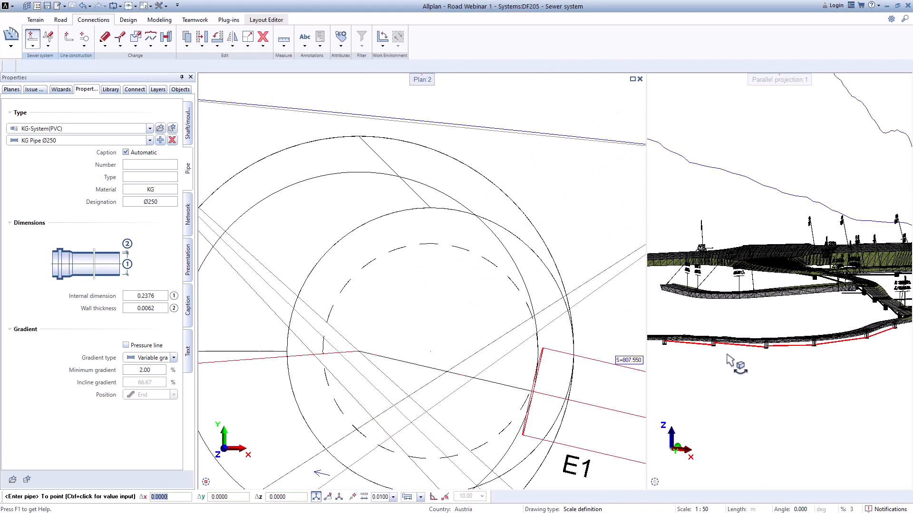
middle_drag(728, 357, 826, 359)
scroll(511, 356, down, 8)
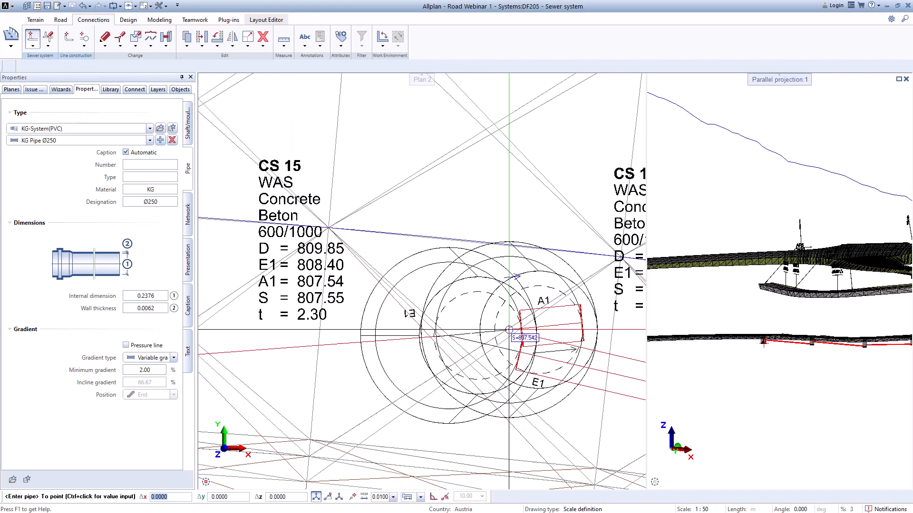
middle_drag(511, 356, 566, 328)
scroll(356, 351, up, 2)
scroll(358, 350, down, 4)
middle_drag(375, 344, 537, 328)
scroll(468, 338, up, 1)
scroll(428, 366, up, 1)
middle_drag(413, 378, 601, 344)
scroll(601, 344, down, 2)
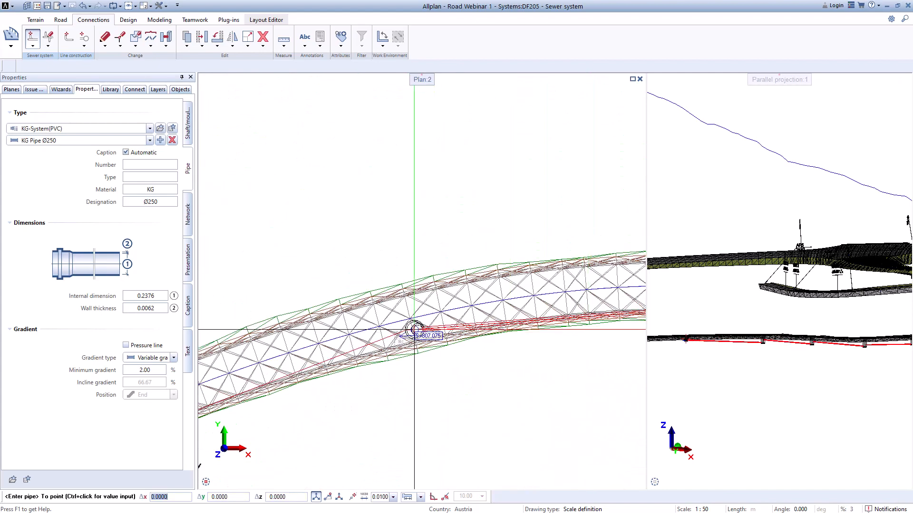
scroll(418, 328, up, 4)
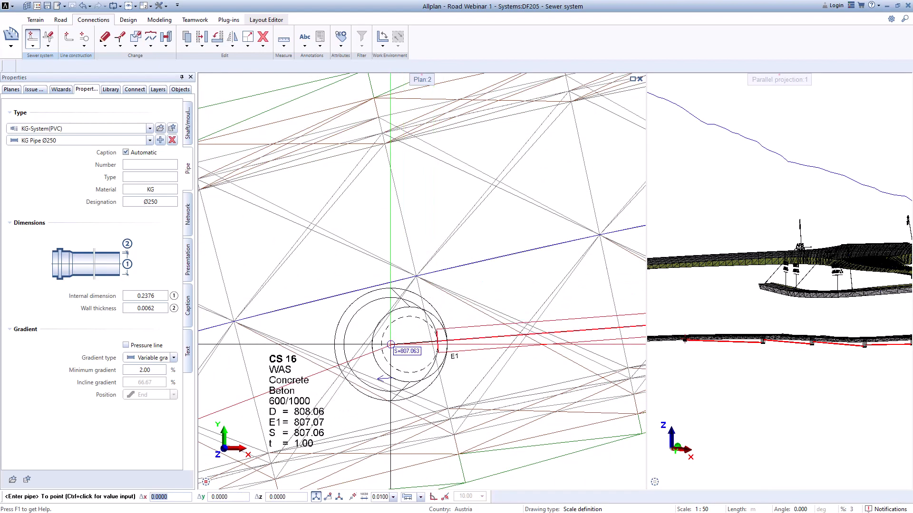
ctrl+click(391, 345)
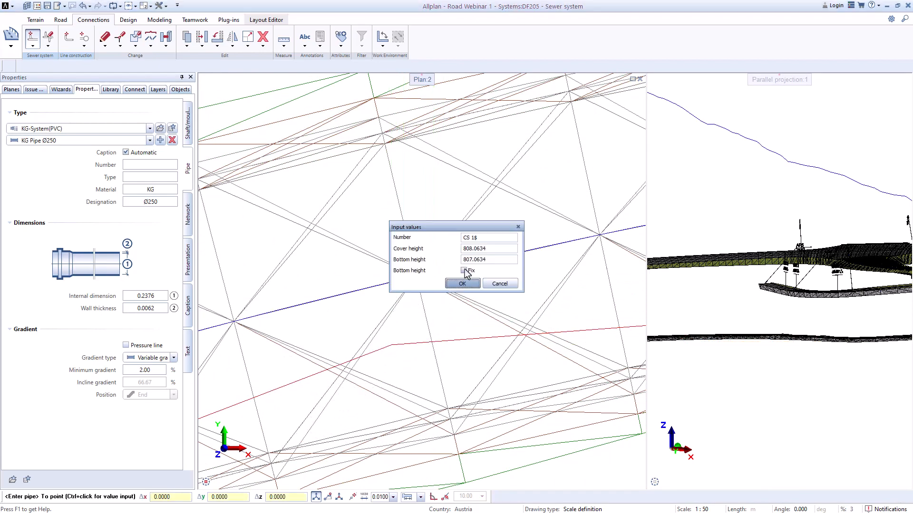
double_click(490, 250)
key(Return)
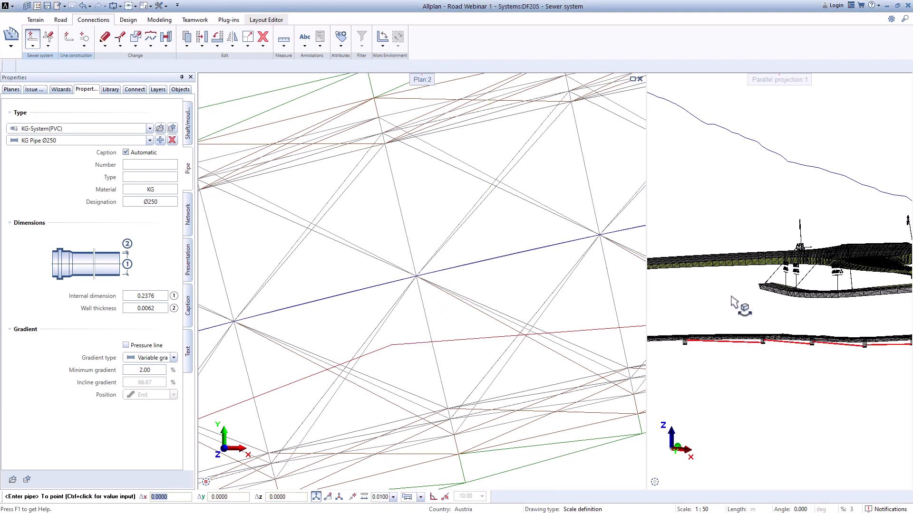
Step: Extend the pipe from shaft CS 16 to a shaft at the guide-line corner where the line turns south out of the road
scroll(713, 352, up, 1)
scroll(710, 350, up, 1)
middle_drag(710, 350, 833, 349)
scroll(832, 350, down, 2)
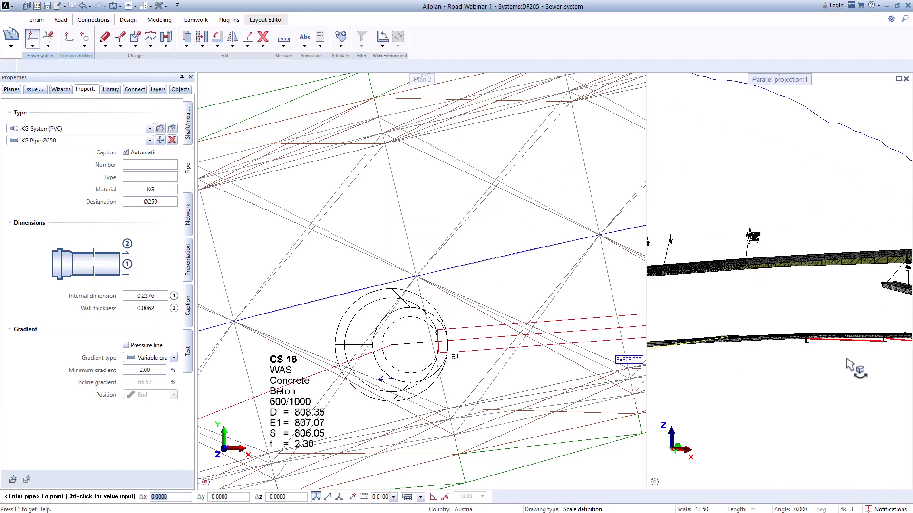
scroll(465, 362, down, 2)
middle_drag(444, 354, 623, 302)
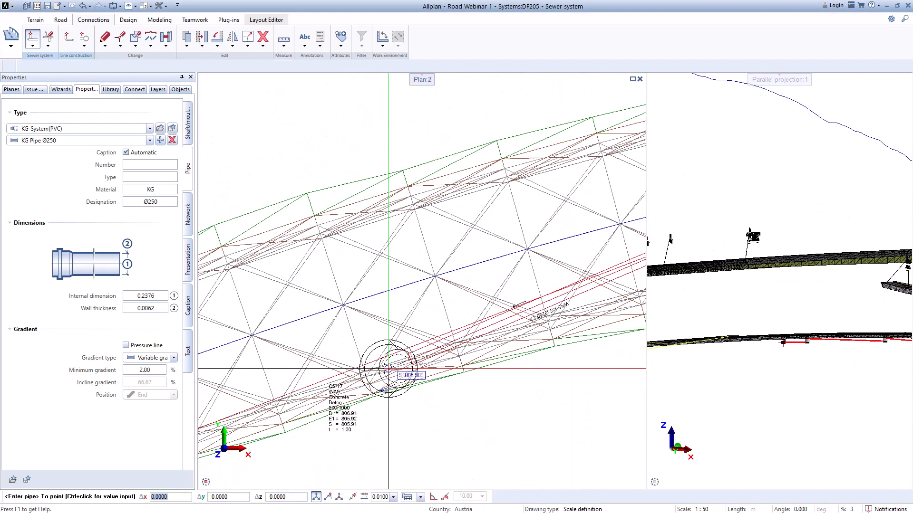
middle_drag(387, 369, 558, 286)
scroll(559, 286, down, 1)
scroll(559, 286, down, 2)
scroll(421, 350, down, 2)
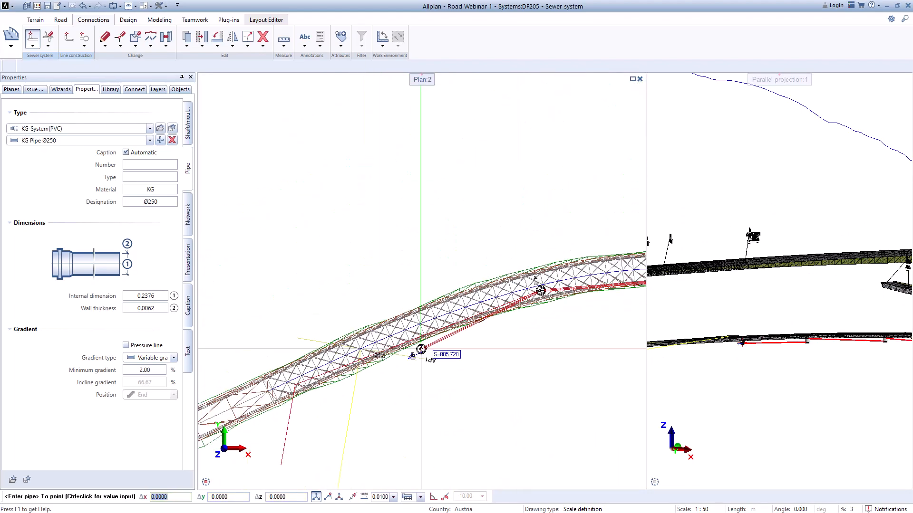
scroll(373, 363, up, 1)
scroll(421, 407, up, 2)
scroll(457, 367, up, 2)
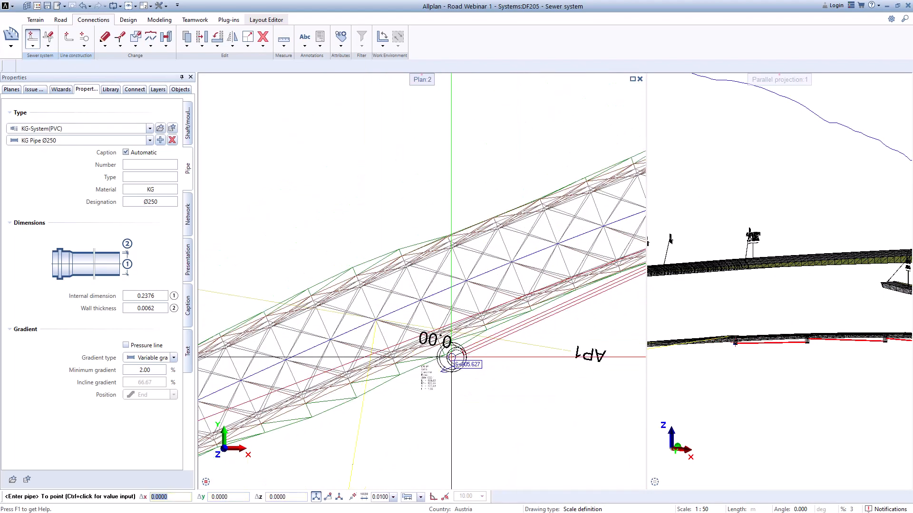
scroll(453, 355, down, 1)
middle_drag(317, 394, 442, 333)
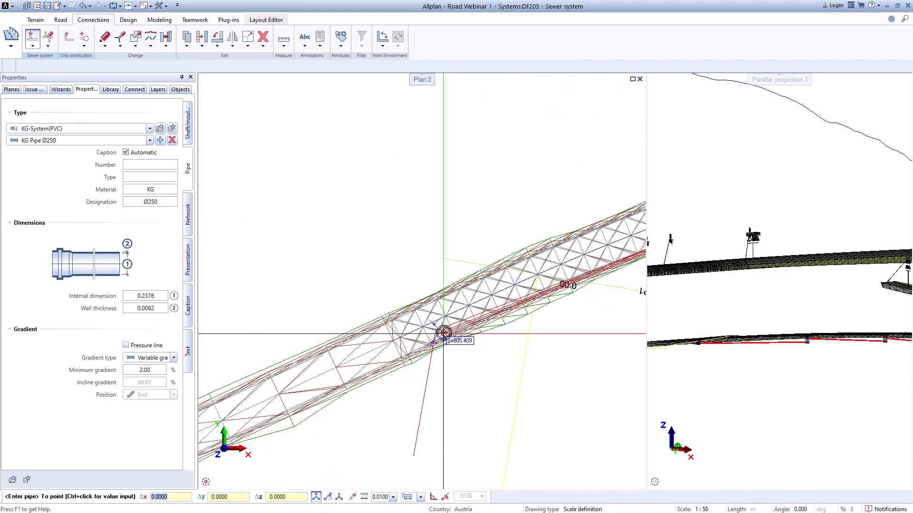
scroll(442, 333, up, 4)
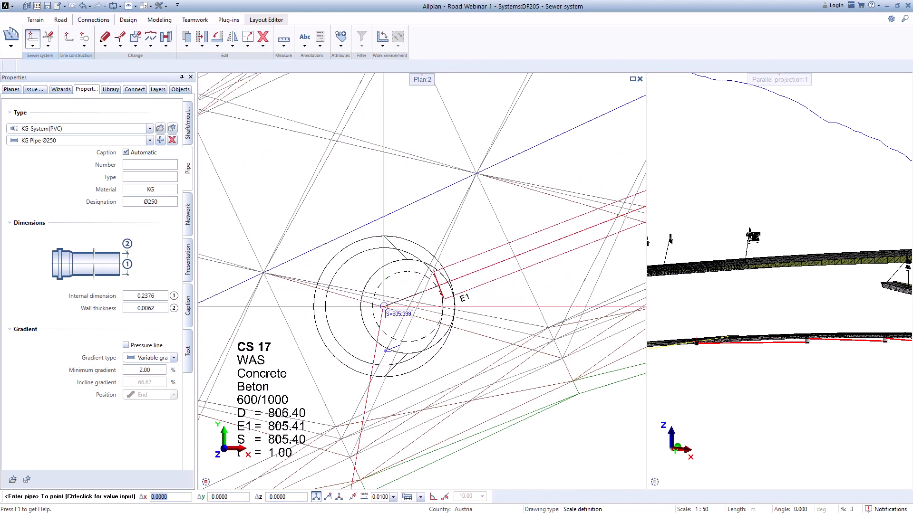
click(382, 308)
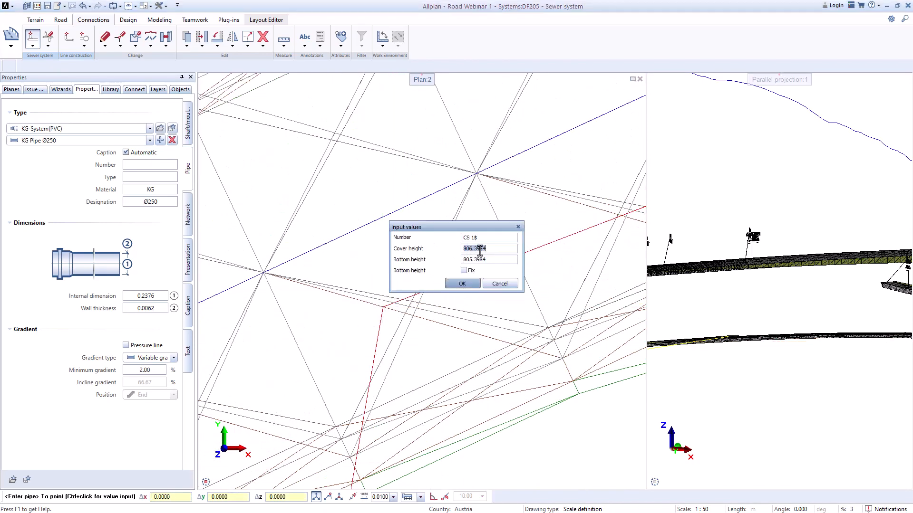
Step: Give this shaft cover height 806.60 and bottom height 804.60, and end the pipe run there
text(806.60)
key(Tab)
text(804.60)
key(Return)
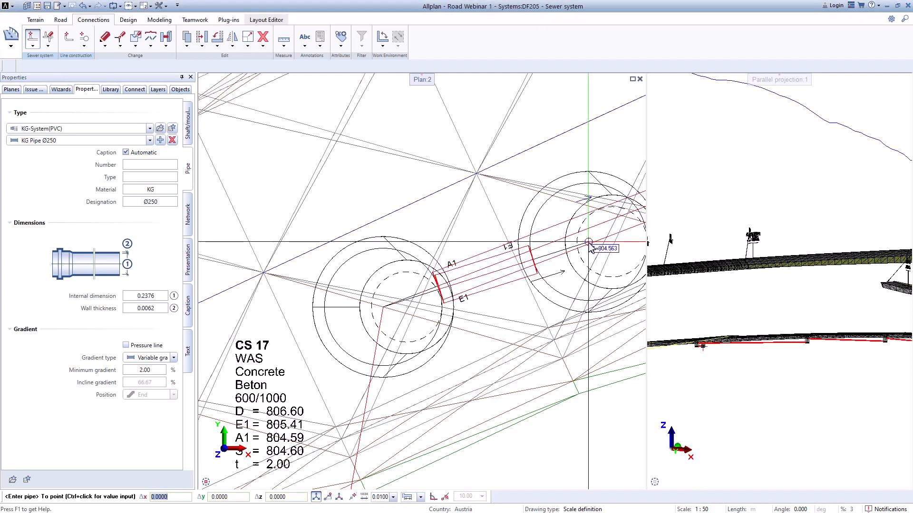
scroll(611, 249, down, 1)
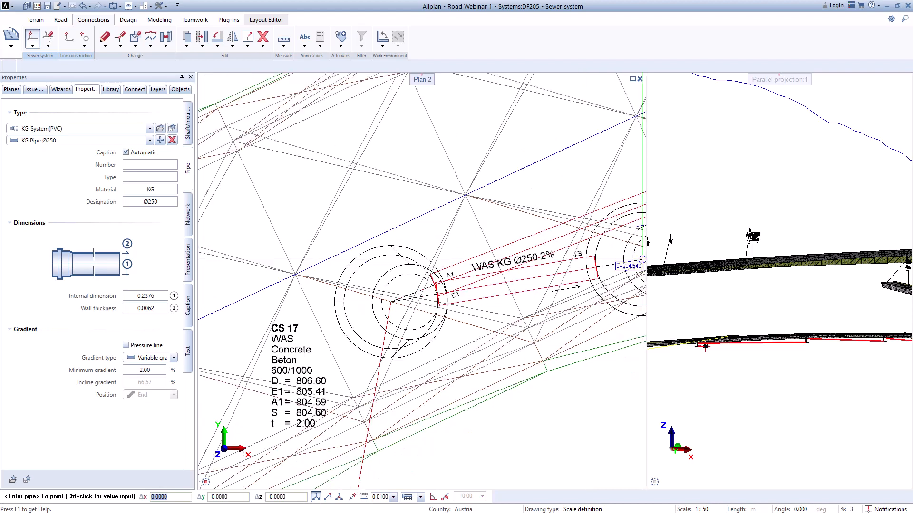
key(Escape)
Step: Leave pipe entry and examine the position of shaft CS 17 and its pipe beneath the road in the 3D view
scroll(538, 264, down, 1)
scroll(749, 361, down, 2)
scroll(727, 347, up, 6)
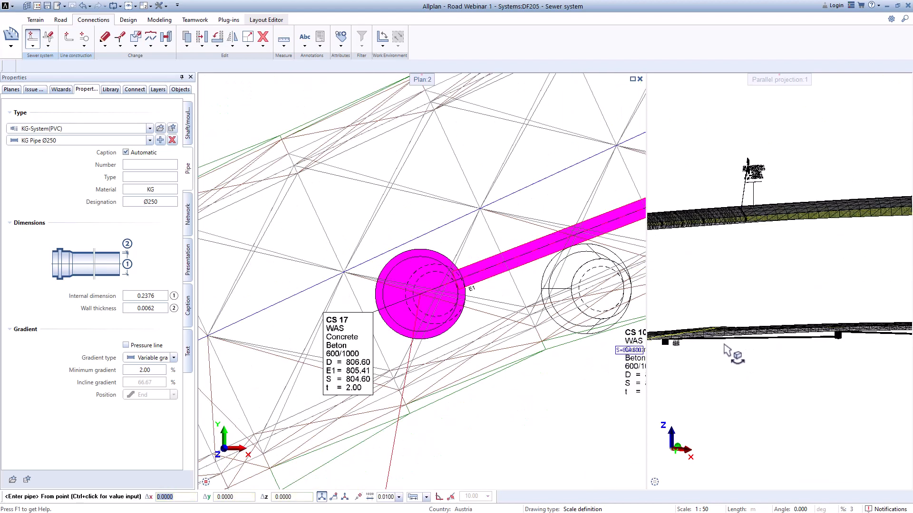
middle_drag(753, 350, 836, 320)
scroll(779, 326, up, 2)
key(Escape)
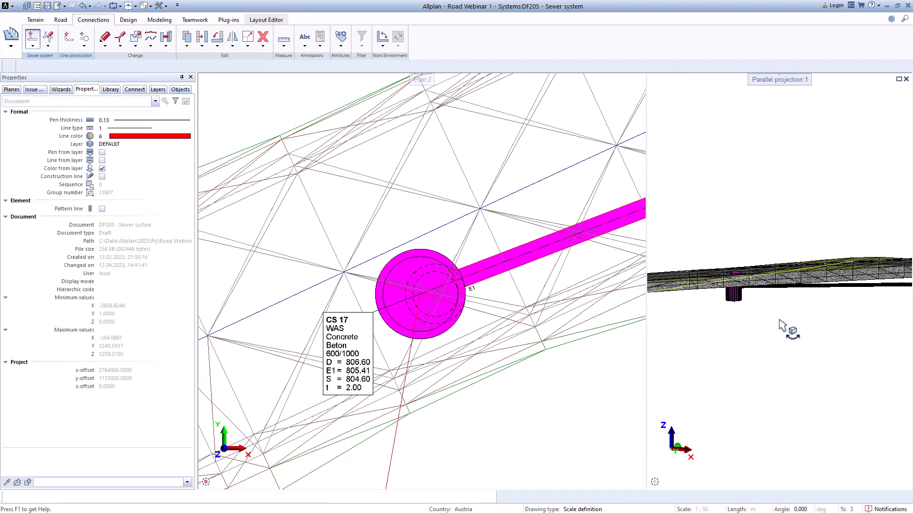
scroll(745, 327, down, 6)
drag(759, 329, 766, 384)
middle_drag(796, 263, 794, 321)
scroll(780, 279, up, 1)
scroll(780, 280, up, 4)
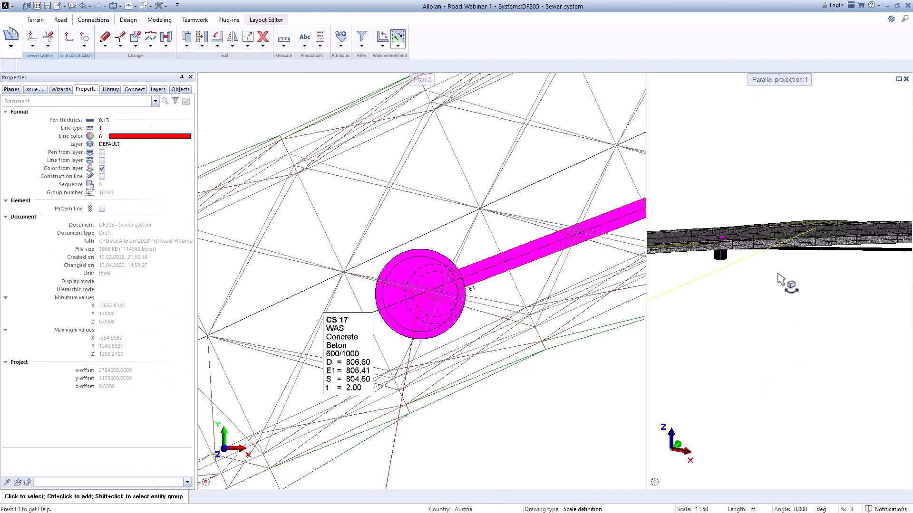
middle_drag(860, 306, 709, 335)
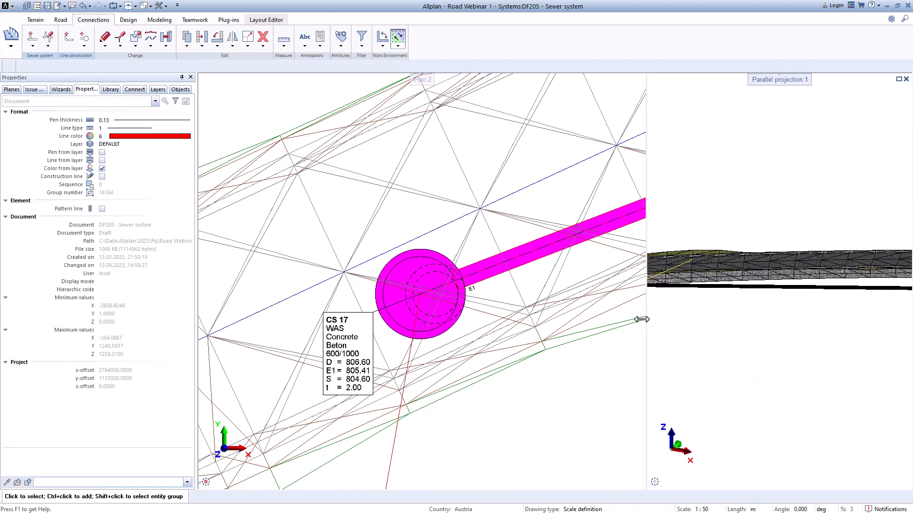
Step: Examine the course of the sewer pipes and shafts beneath the whole main road in the 3D view
drag(641, 320, 502, 320)
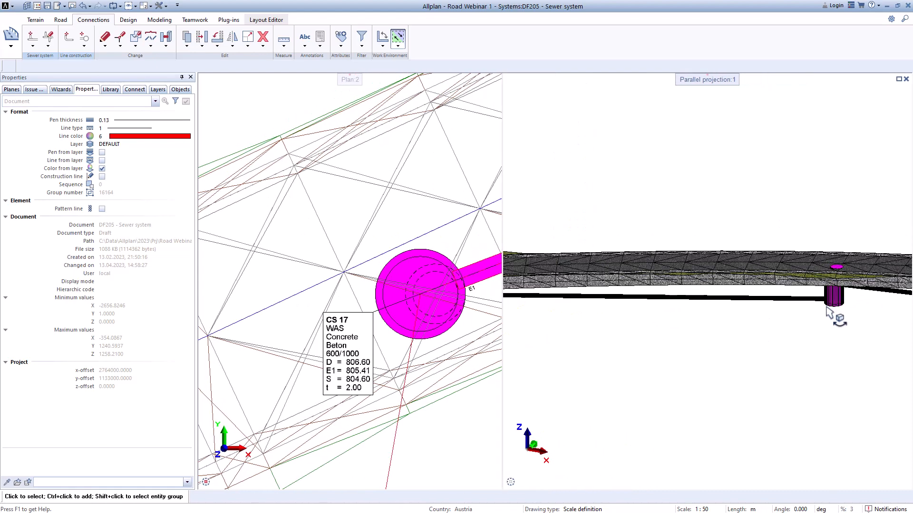
scroll(811, 309, down, 4)
drag(819, 326, 744, 339)
scroll(789, 336, down, 4)
middle_drag(792, 335, 606, 339)
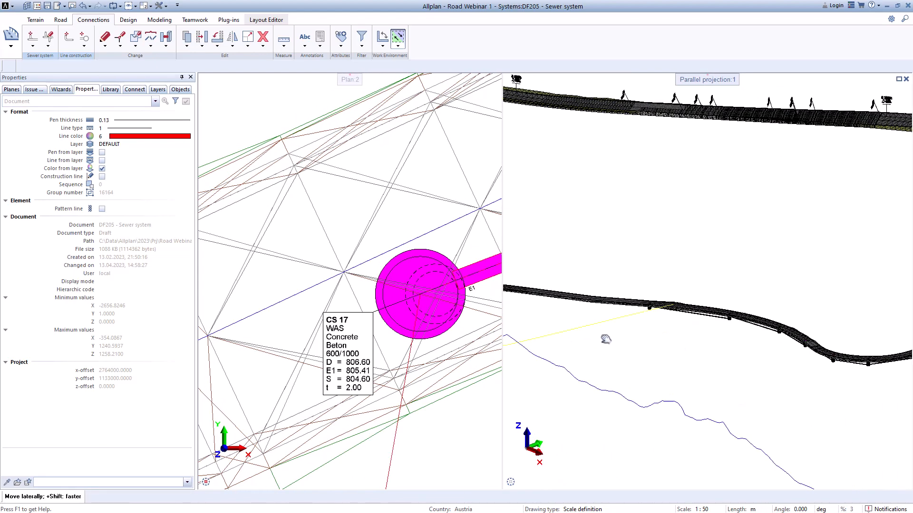
scroll(770, 333, up, 6)
middle_drag(841, 334, 635, 336)
scroll(632, 335, up, 2)
middle_drag(756, 334, 656, 286)
scroll(659, 286, down, 3)
middle_drag(844, 366, 612, 349)
middle_drag(753, 357, 635, 400)
middle_drag(757, 383, 647, 425)
middle_drag(716, 389, 876, 343)
scroll(872, 336, down, 3)
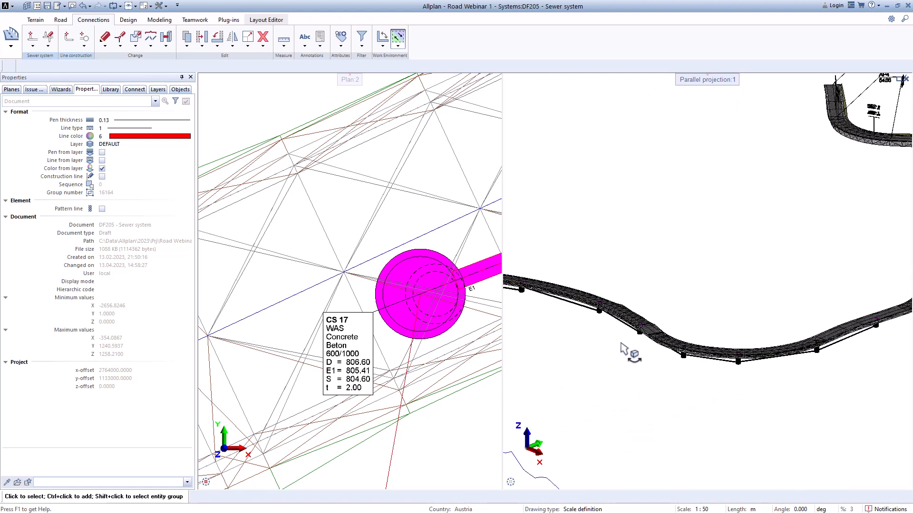
shift+middle_drag(620, 350, 741, 342)
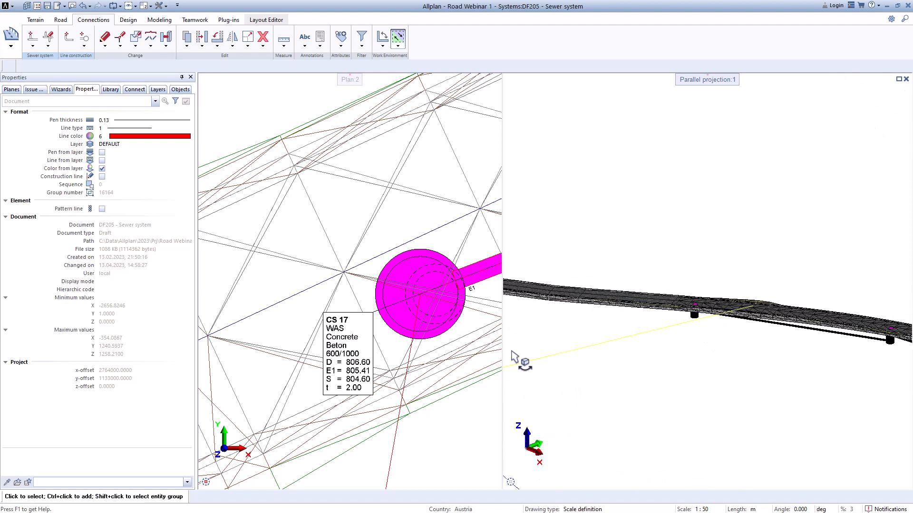
drag(503, 353, 660, 353)
scroll(670, 355, down, 3)
shift+middle_drag(817, 346, 833, 330)
scroll(832, 329, up, 3)
scroll(507, 317, down, 5)
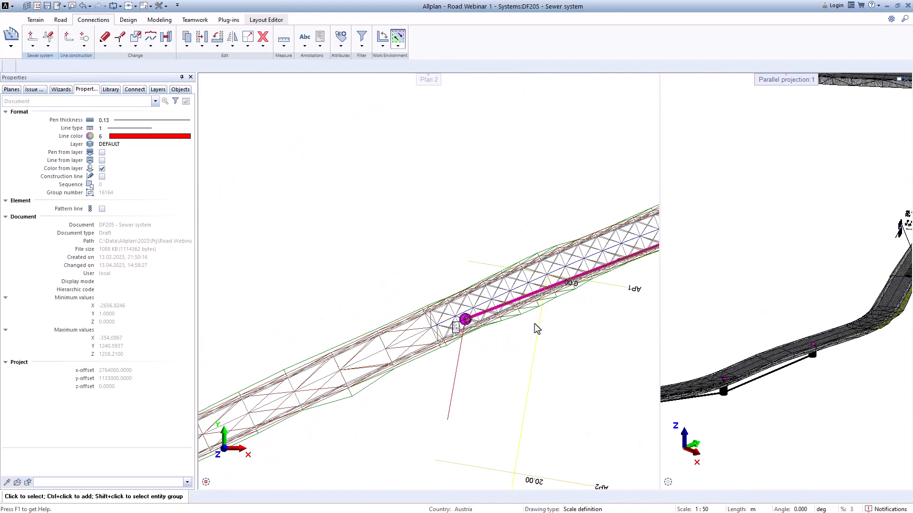
Step: Begin a new pipe entry near shaft CS 10 with Flange as the shaft/moulding type
scroll(536, 328, down, 6)
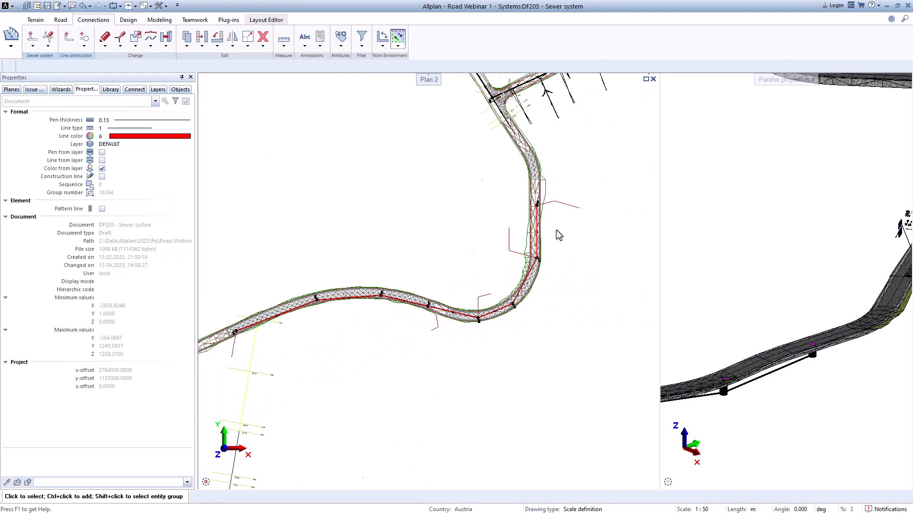
scroll(559, 236, up, 10)
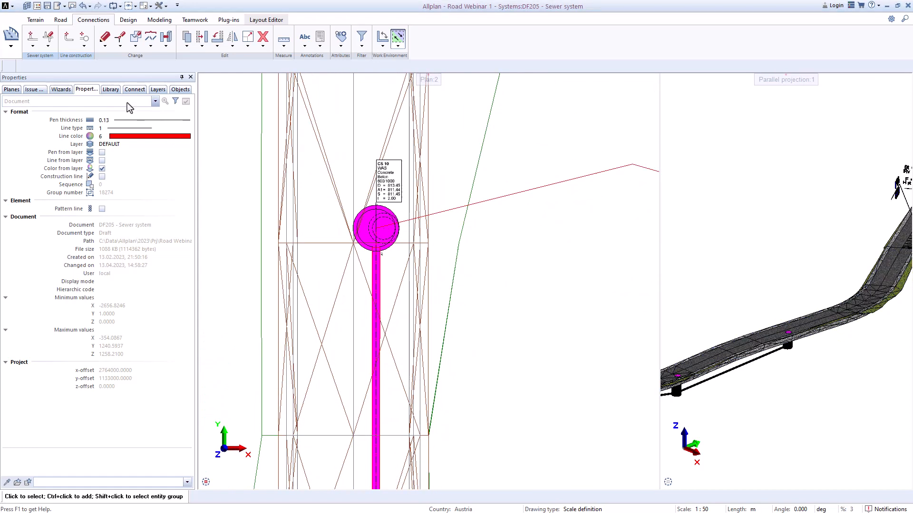
click(33, 47)
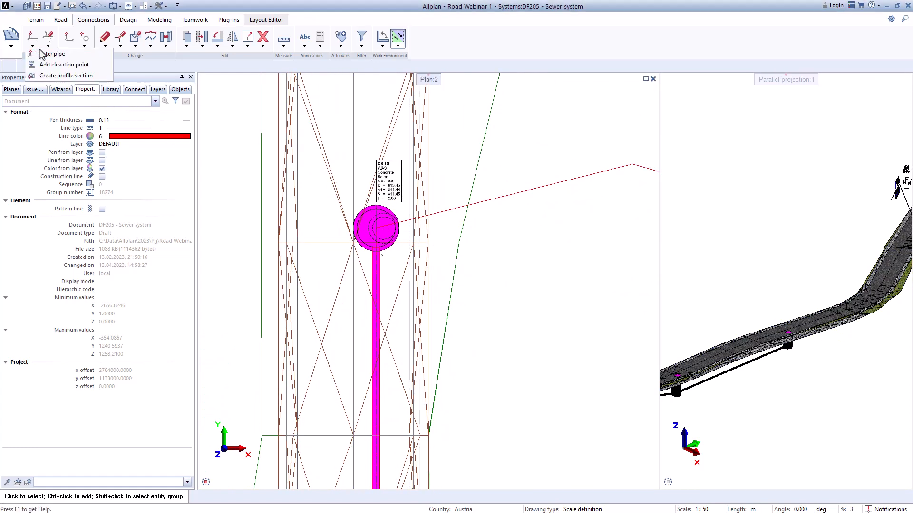
click(43, 54)
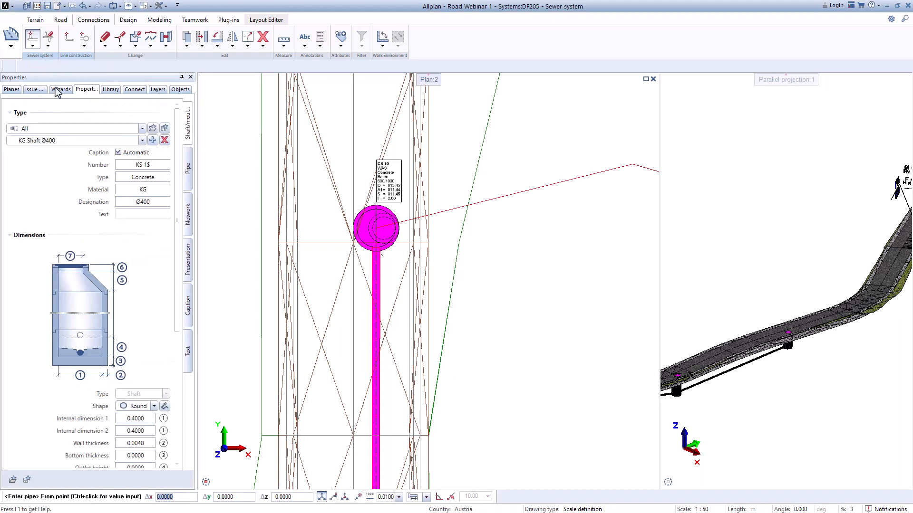
click(61, 127)
click(62, 134)
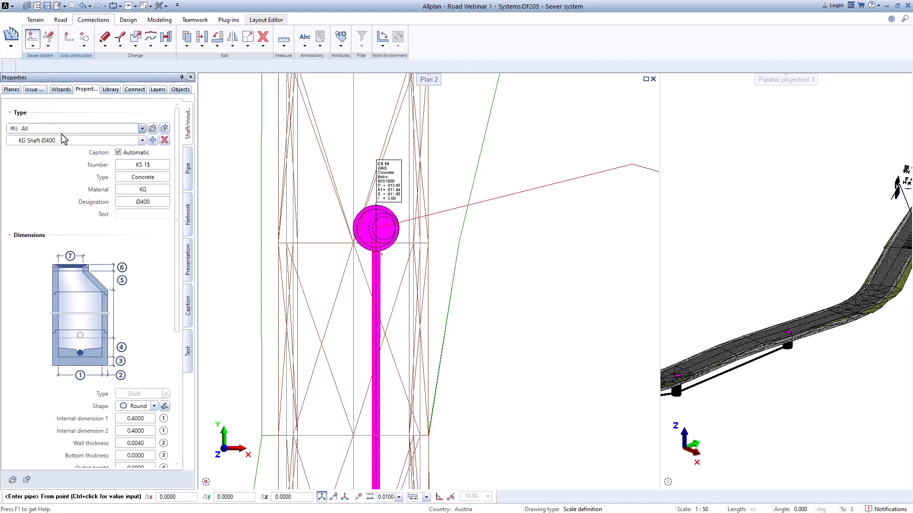
click(63, 141)
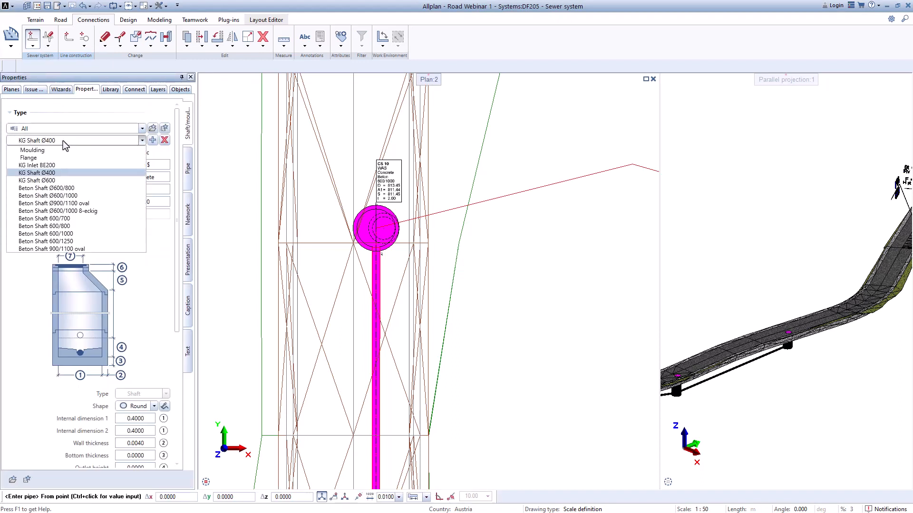
click(34, 159)
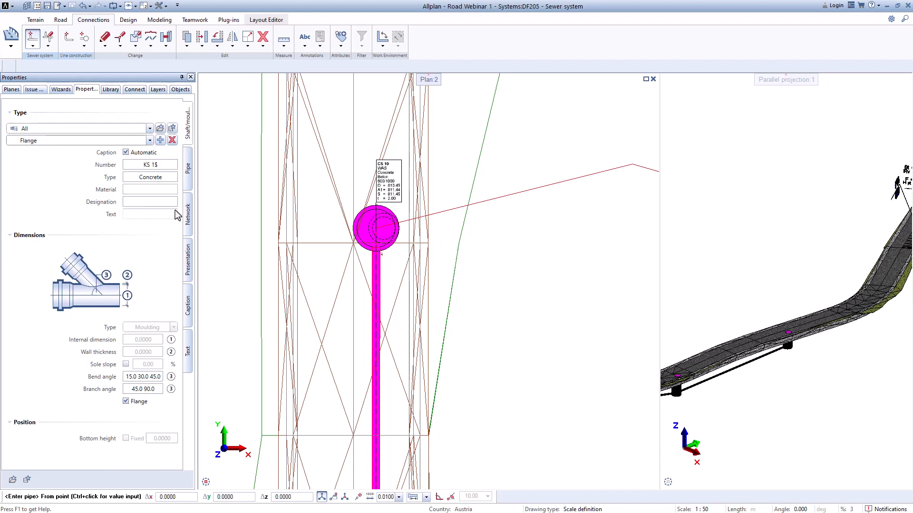
Step: Set the pipe type to PP Pipe Ø160 from KG-System(PP), keeping Flange as the moulding type
click(188, 184)
click(107, 133)
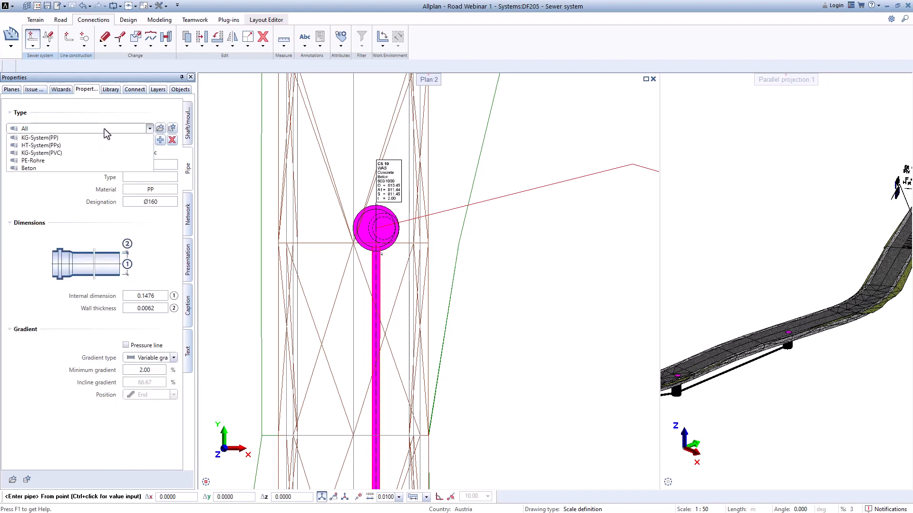
click(56, 145)
click(57, 142)
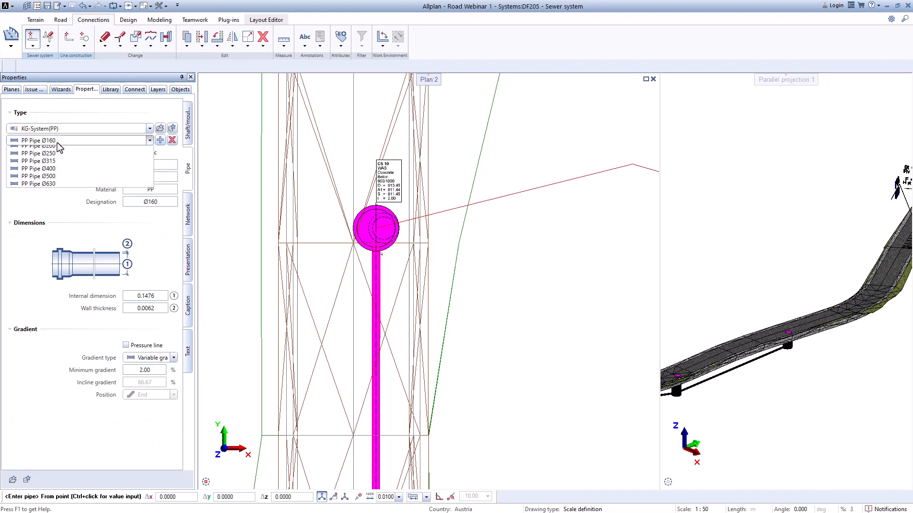
click(63, 160)
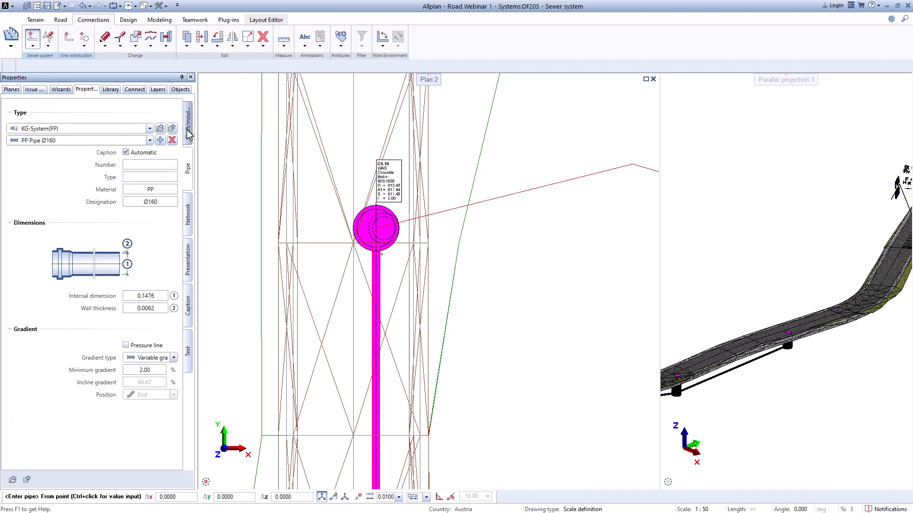
click(188, 134)
click(61, 144)
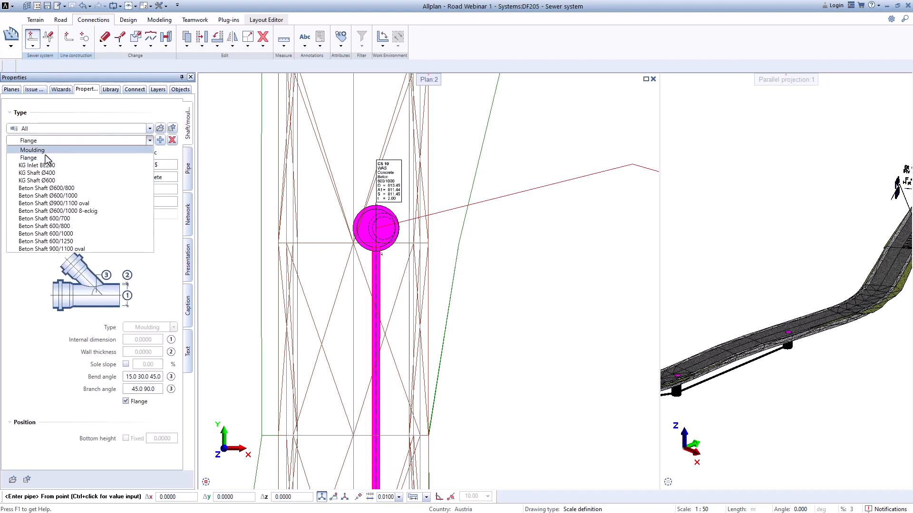
click(39, 164)
Step: Start the pipe at the outer end of the guide line east of shaft CS 10 with bottom height 813.20
scroll(498, 237, down, 2)
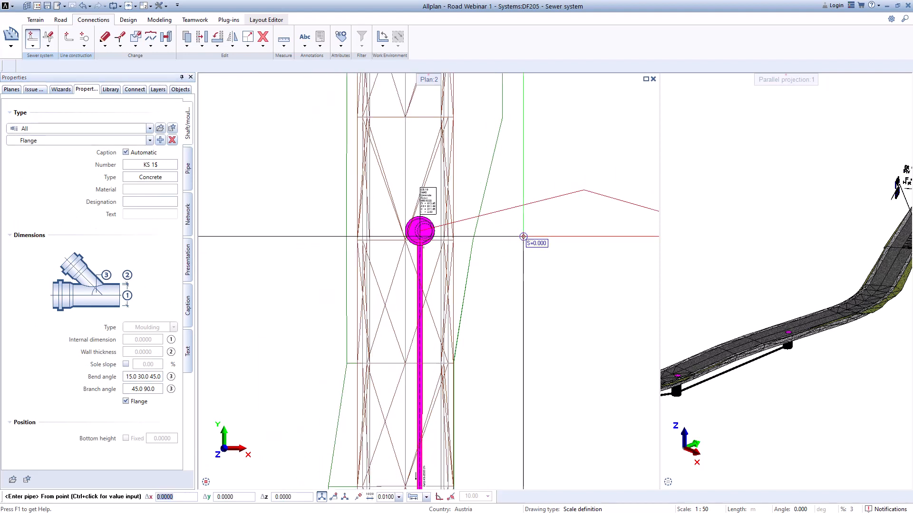
middle_drag(548, 240, 322, 218)
scroll(589, 235, up, 3)
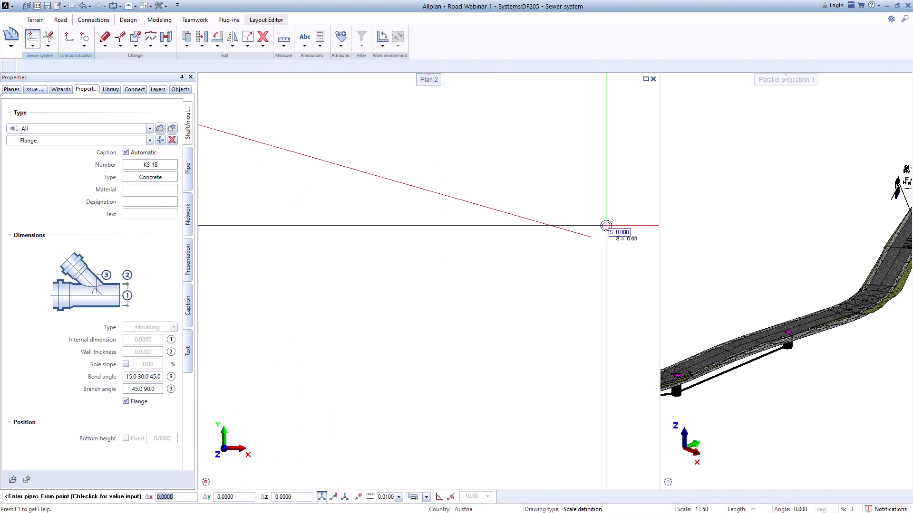
click(589, 234)
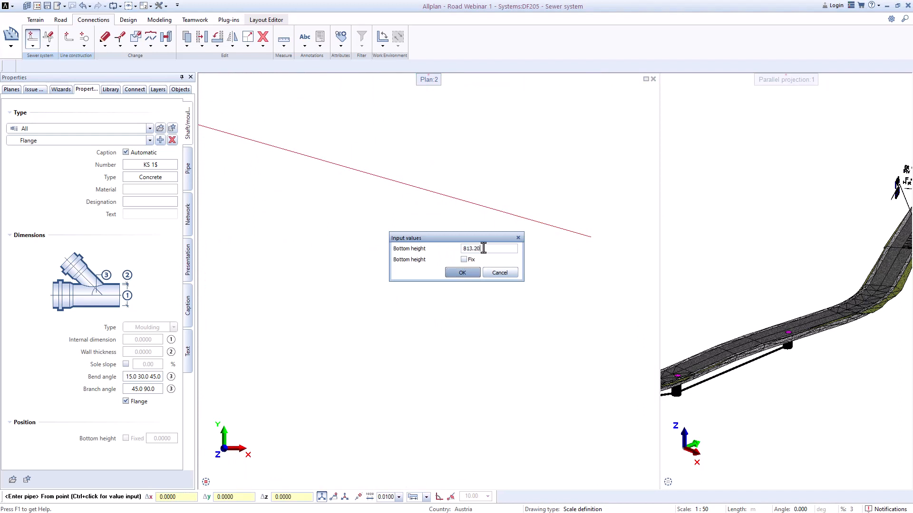
key(Return)
Step: Run the Ø160 pipe through the guide-line corner to the centre of the shaft and end pipe entry
scroll(484, 247, down, 4)
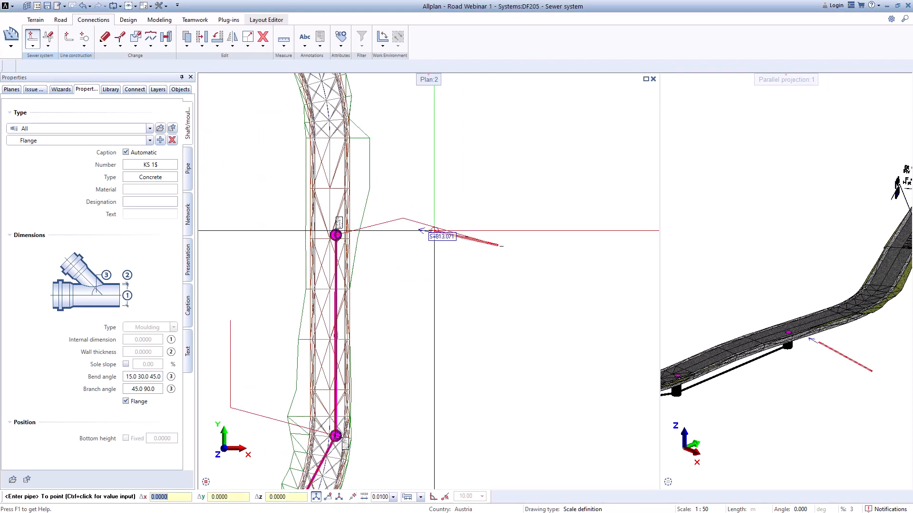
scroll(418, 226, up, 4)
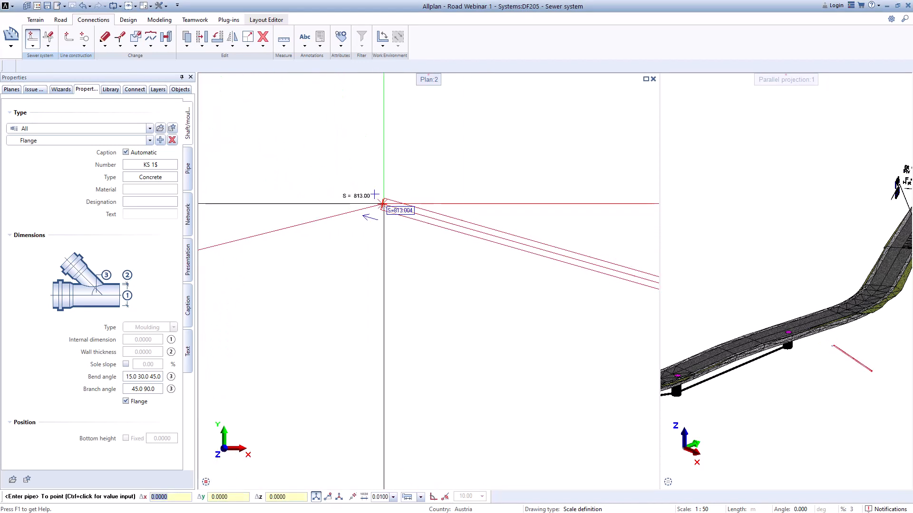
click(386, 207)
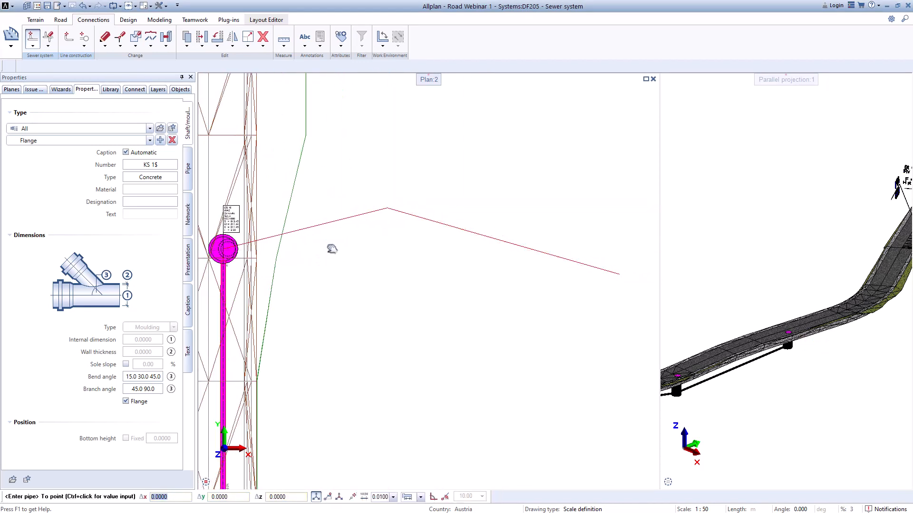
middle_drag(330, 248, 450, 226)
scroll(397, 212, up, 6)
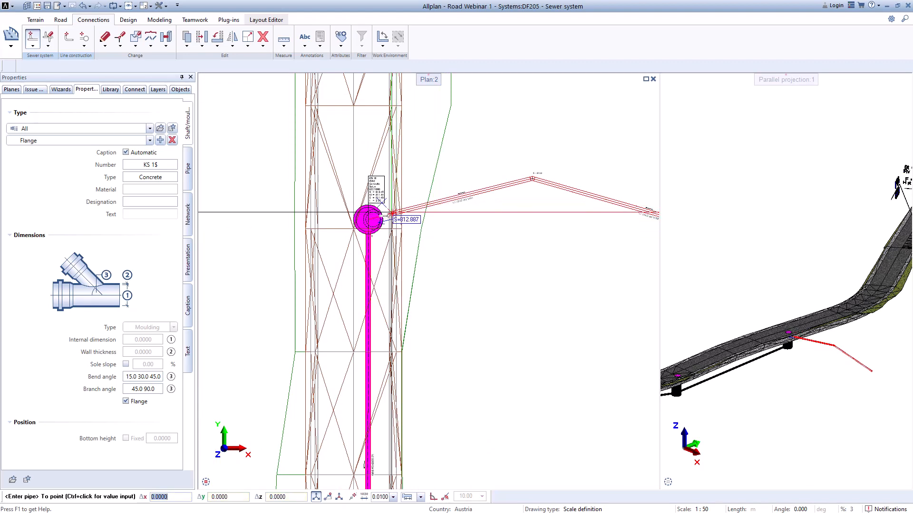
scroll(404, 208, up, 3)
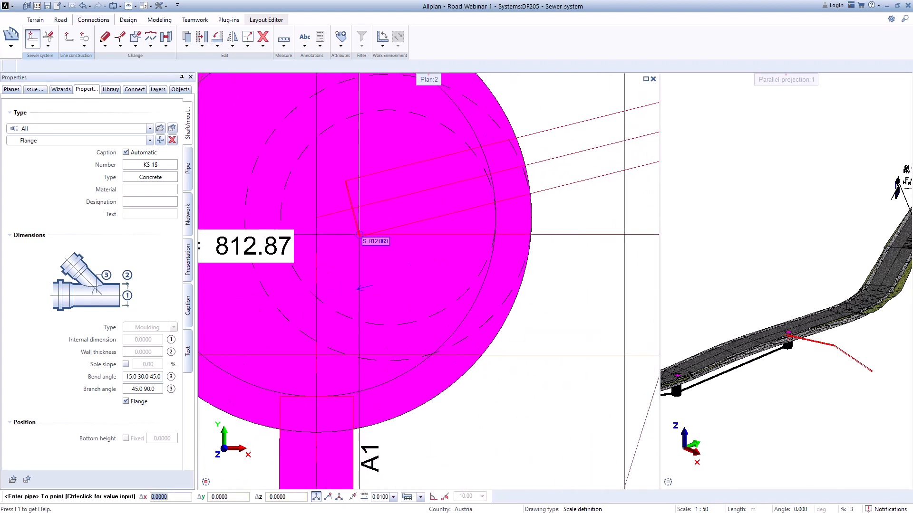
click(315, 217)
key(Escape)
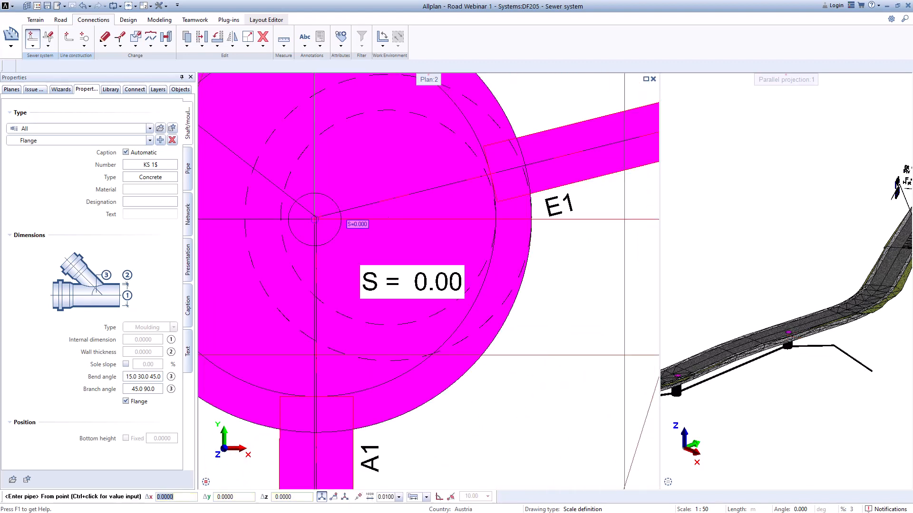
scroll(345, 219, down, 5)
key(Escape)
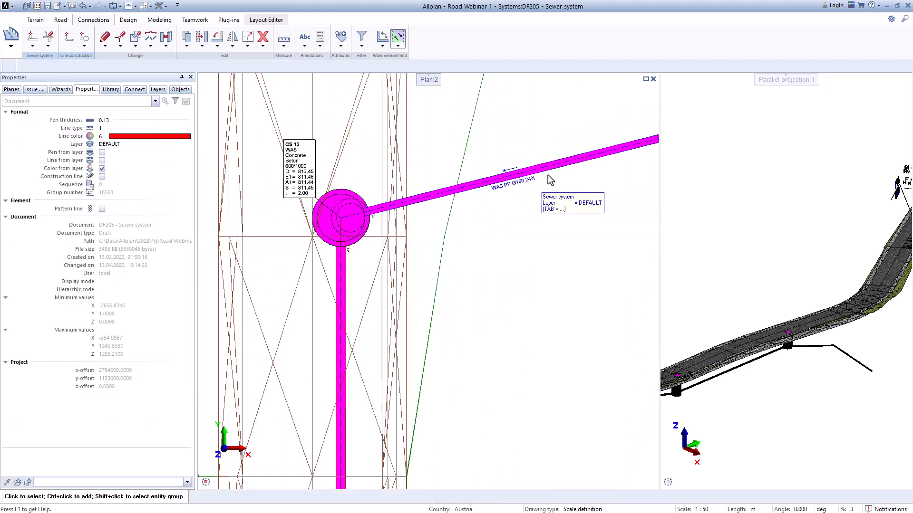
Step: Use Modify height on the new Ø160 connection pipe to raise its inlet point above the shaft bottom
scroll(531, 184, down, 1)
middle_drag(532, 206, 362, 242)
middle_drag(580, 254, 479, 249)
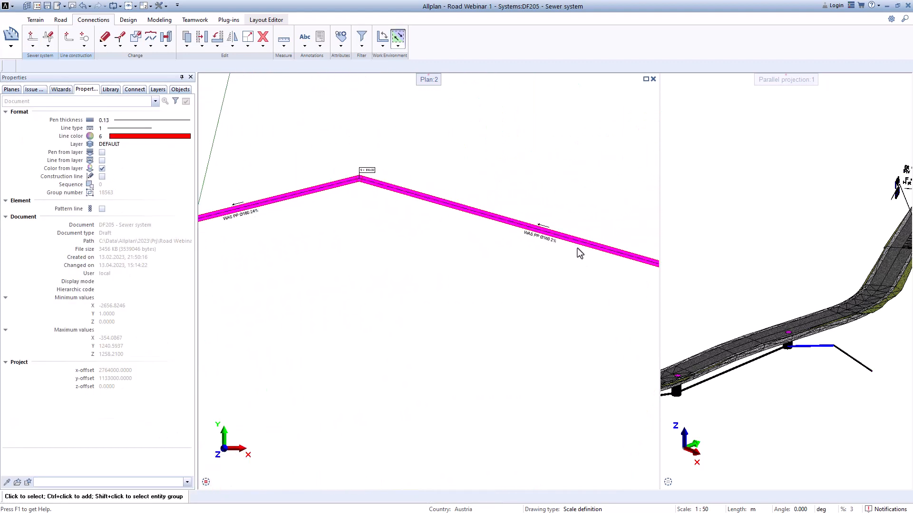
click(47, 46)
click(61, 64)
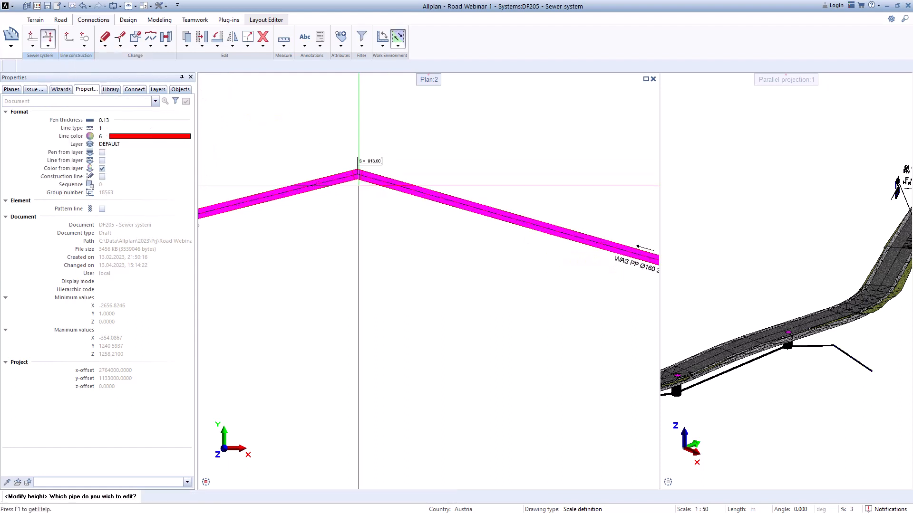
scroll(328, 187, up, 2)
click(326, 186)
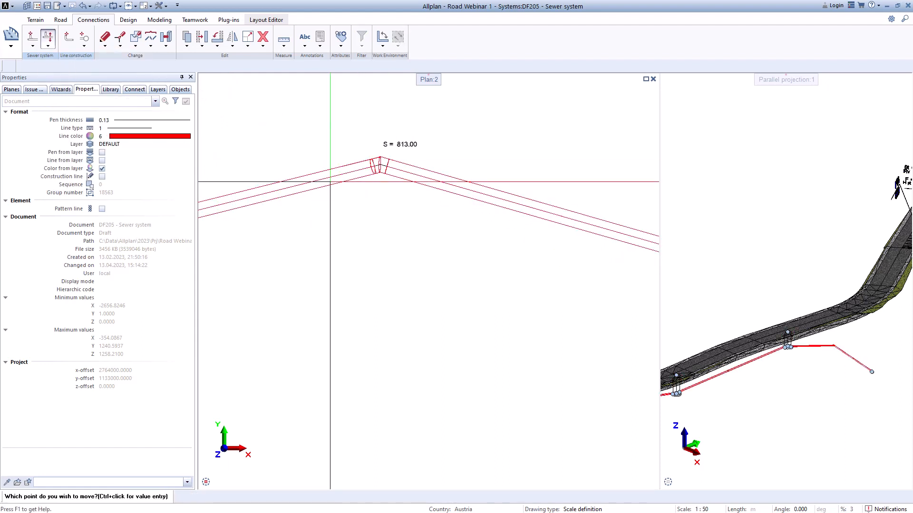
scroll(361, 187, down, 1)
scroll(772, 358, up, 5)
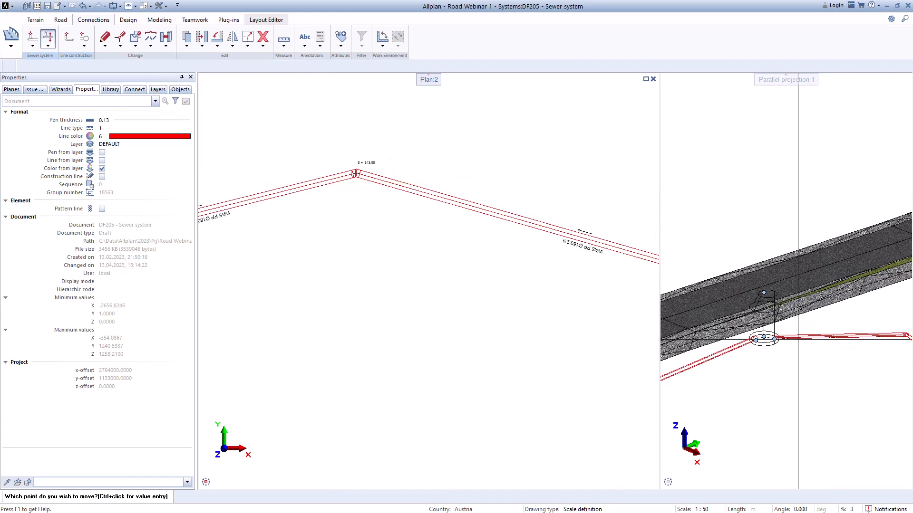
click(757, 344)
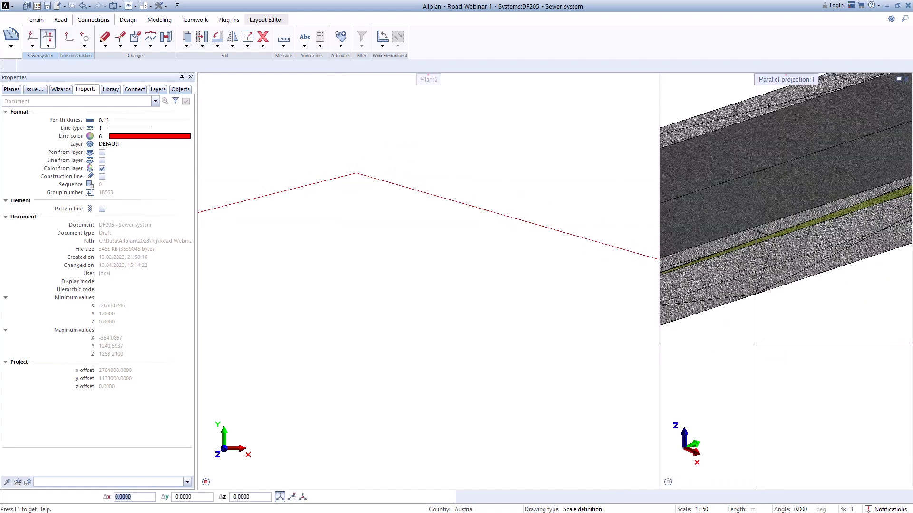
click(756, 297)
scroll(540, 255, up, 2)
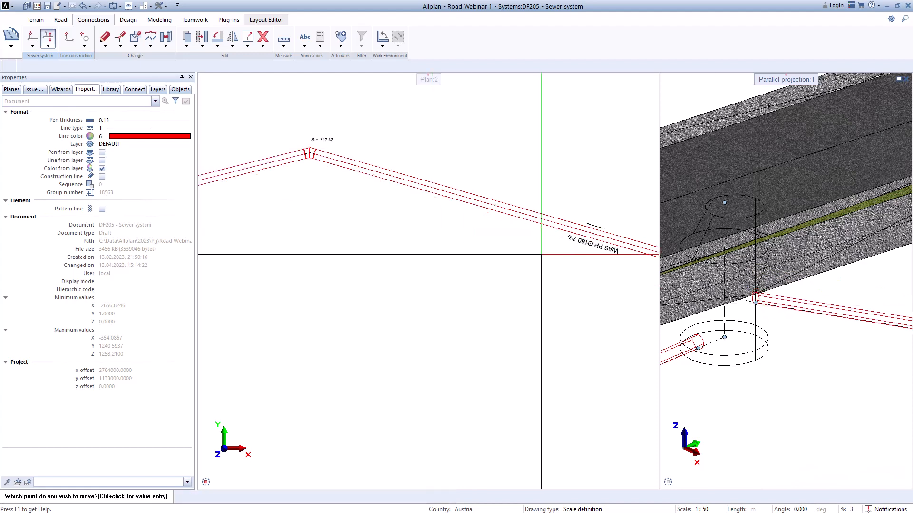
Step: Raise the Ø160 connection pipe's inlet point on the shaft wall until its corner lies at about 812.77, and end the height edit
middle_drag(410, 253, 570, 236)
scroll(569, 236, down, 2)
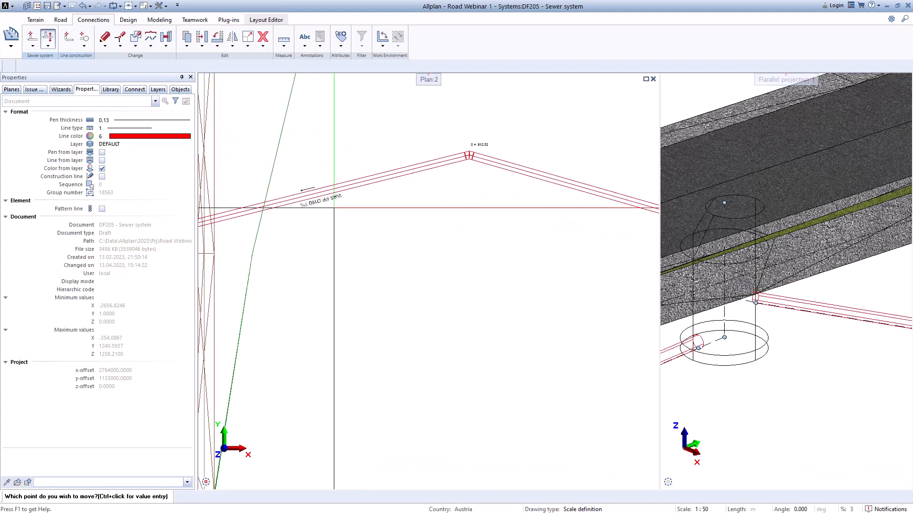
scroll(310, 208, up, 2)
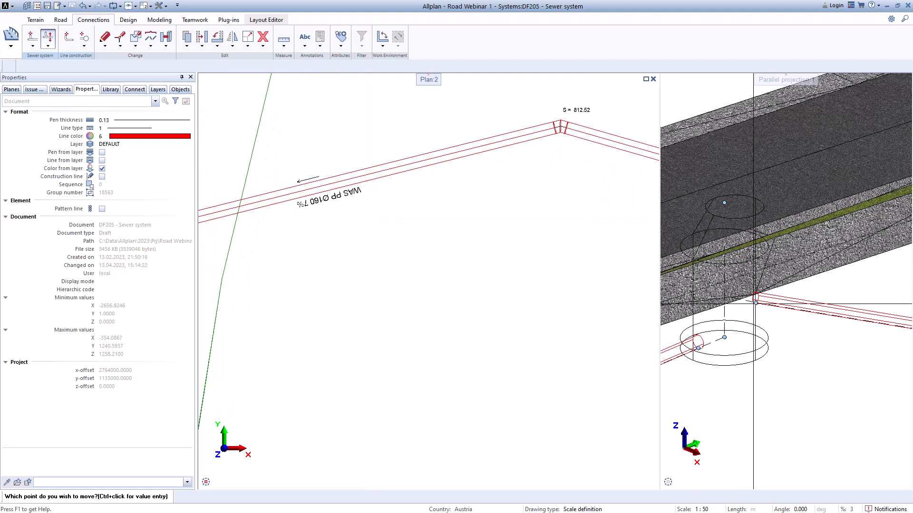
click(755, 302)
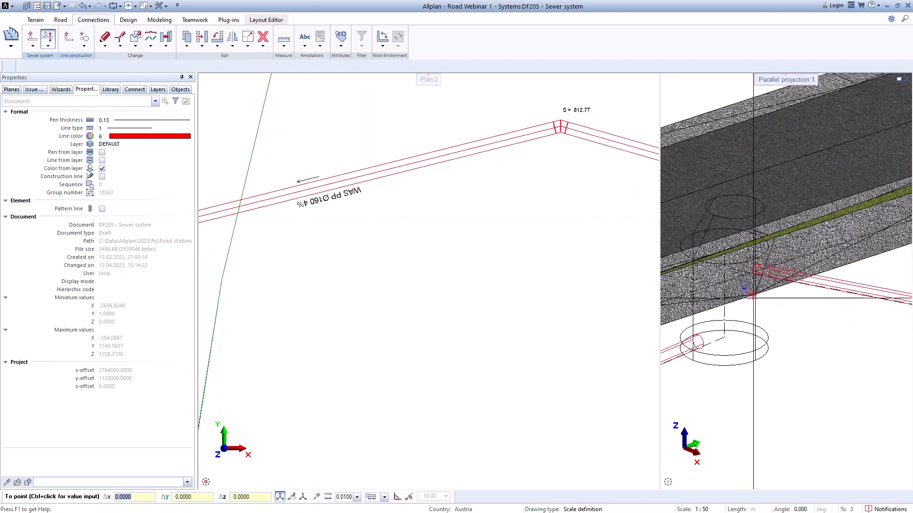
click(755, 295)
scroll(740, 298, down, 3)
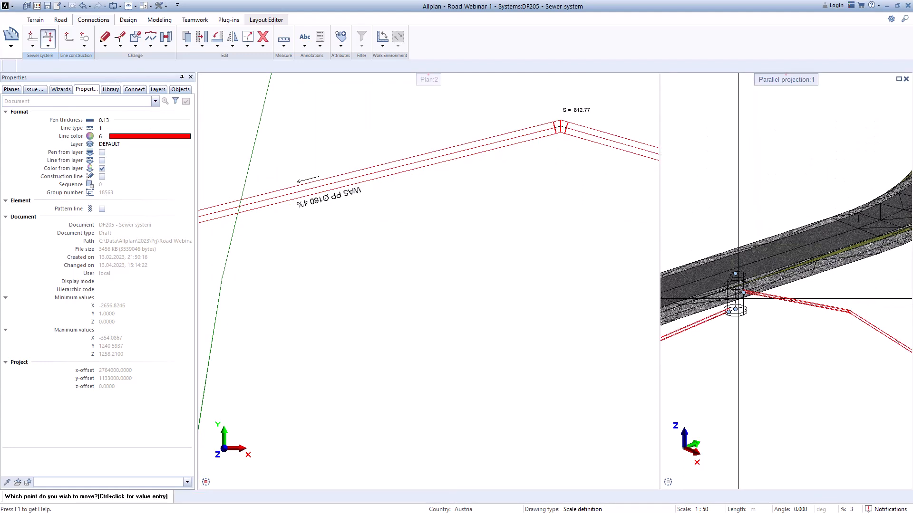
scroll(523, 274, down, 5)
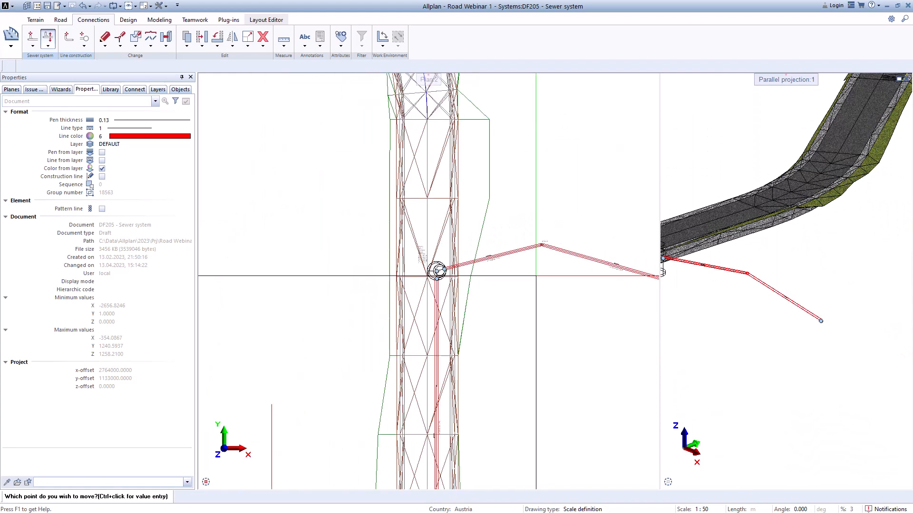
key(Escape)
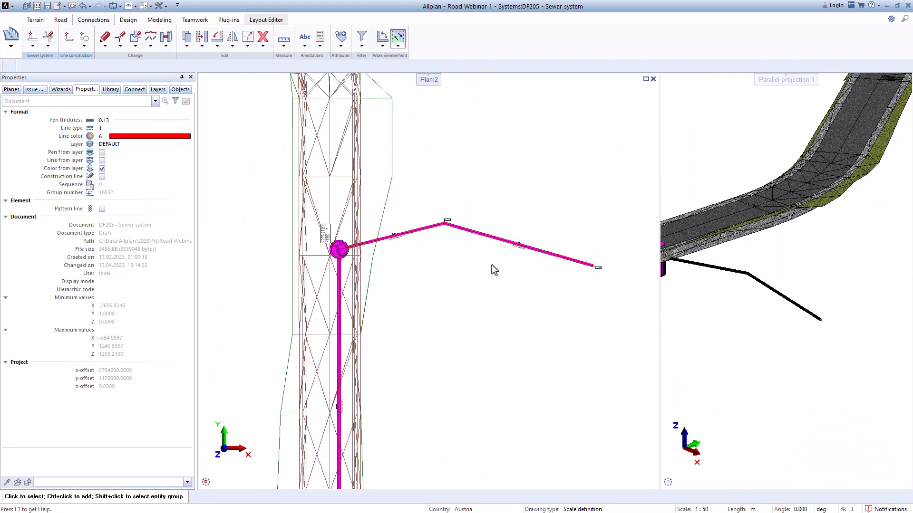
Step: Place a KG Shaft Ø400 at the outer end of the Ø160 connection pipe and end pipe entry
click(32, 46)
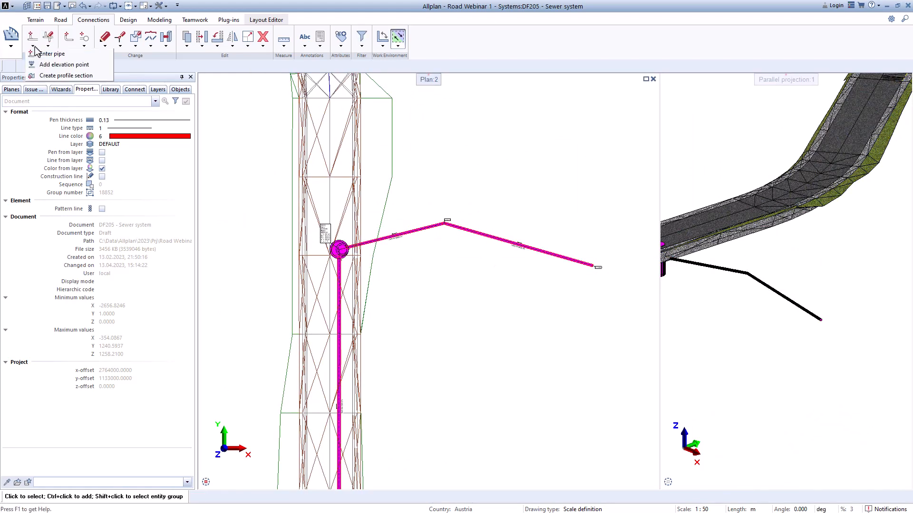
click(44, 54)
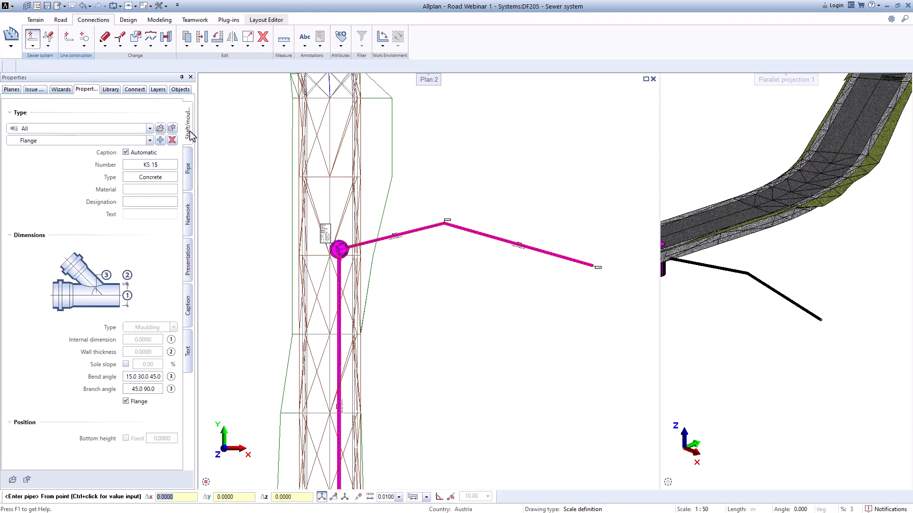
click(150, 141)
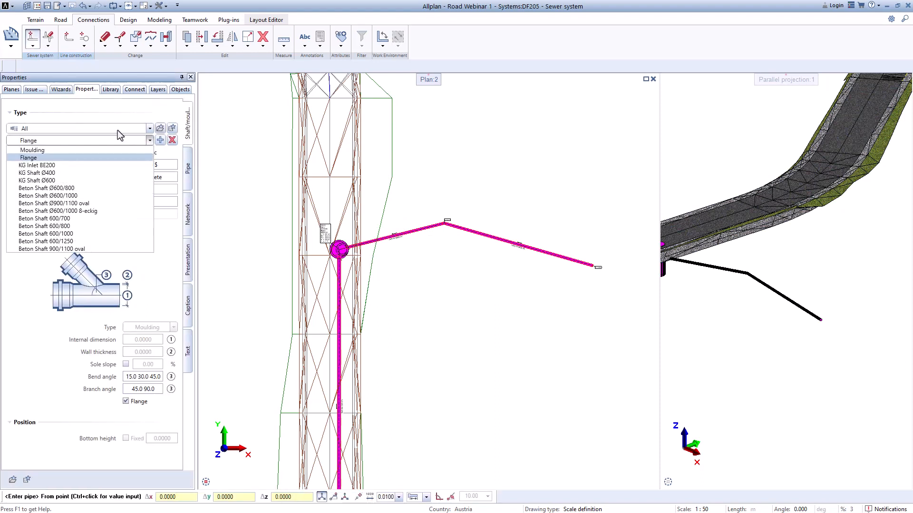
click(51, 173)
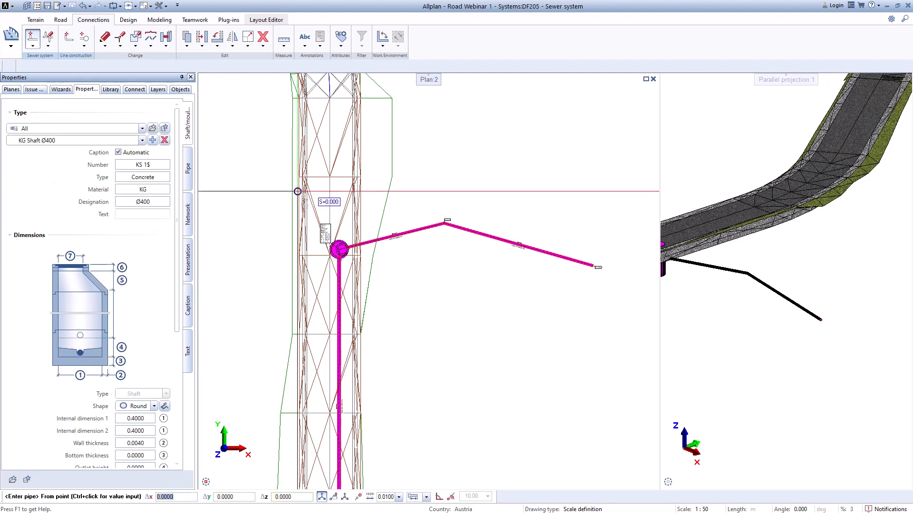
scroll(598, 267, up, 6)
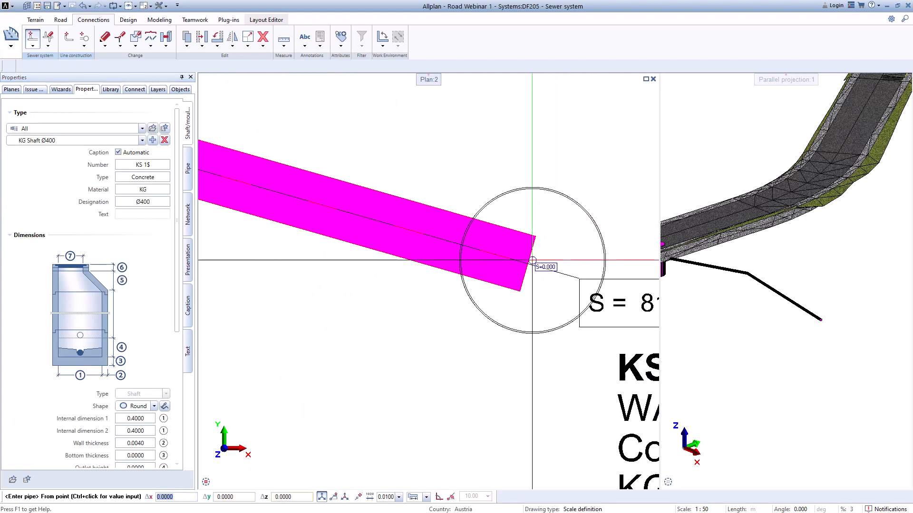
click(527, 262)
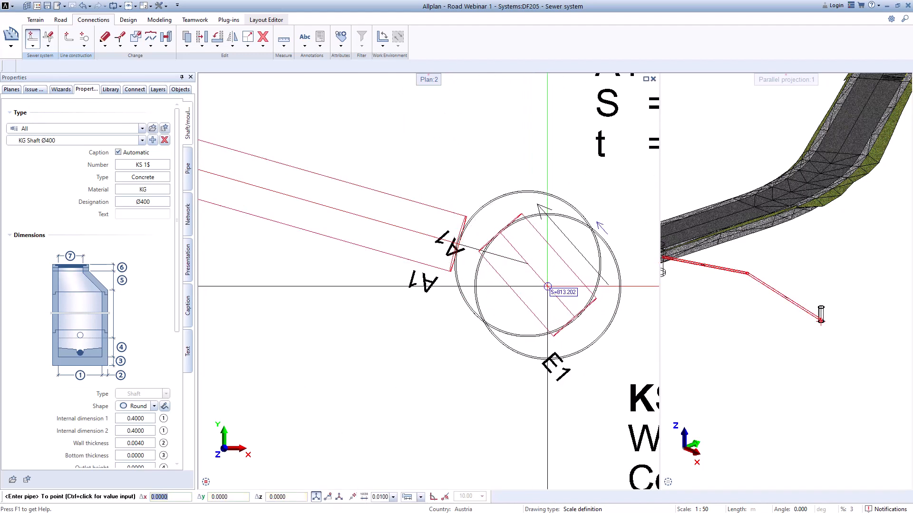
key(Escape)
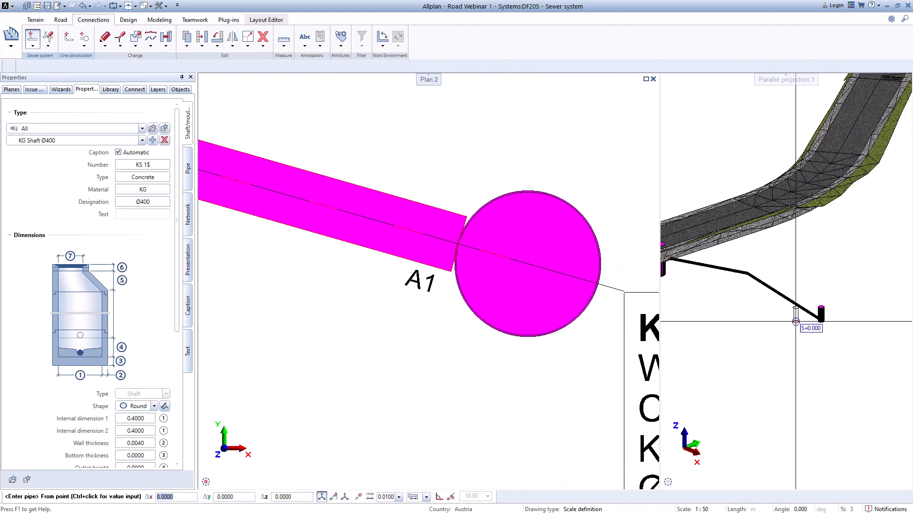
scroll(804, 314, up, 5)
key(Escape)
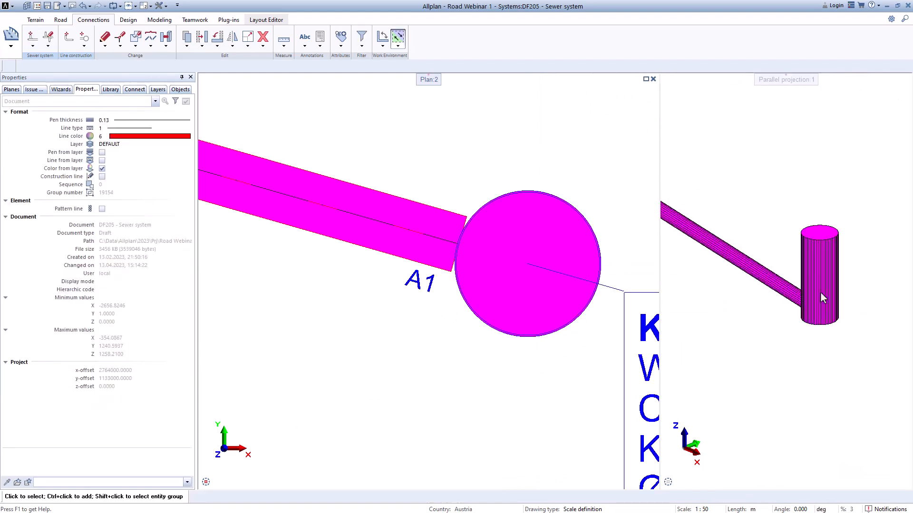
Step: Use Modify height on the new KG Ø400 shaft to move its cover point upward
scroll(821, 293, down, 2)
scroll(464, 250, down, 1)
scroll(212, 87, up, 1)
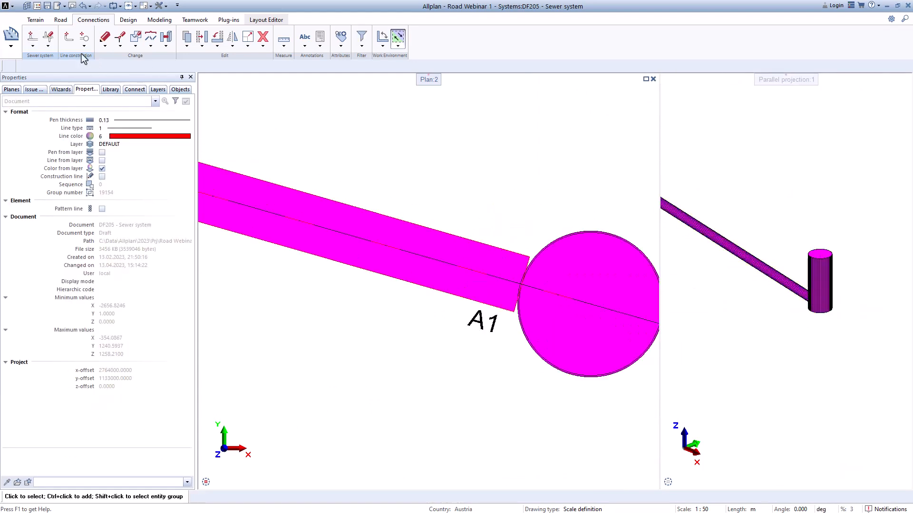
click(48, 46)
click(83, 63)
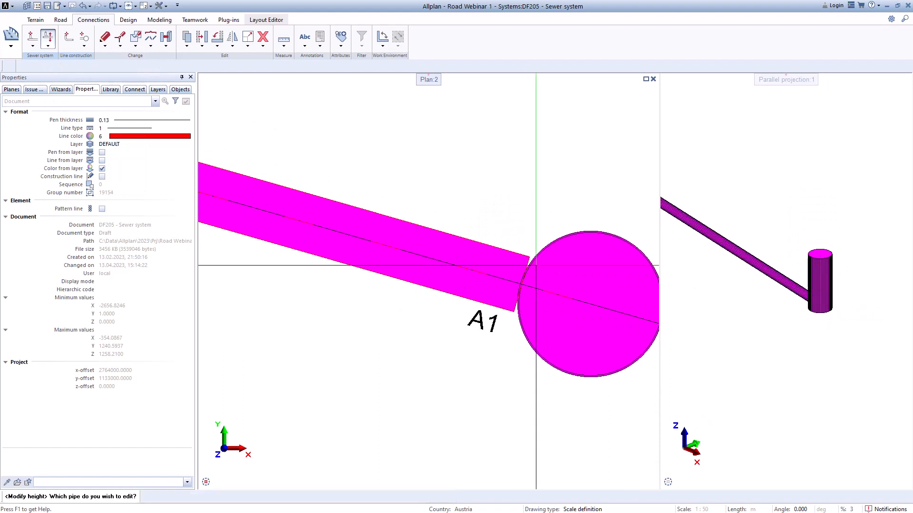
click(593, 279)
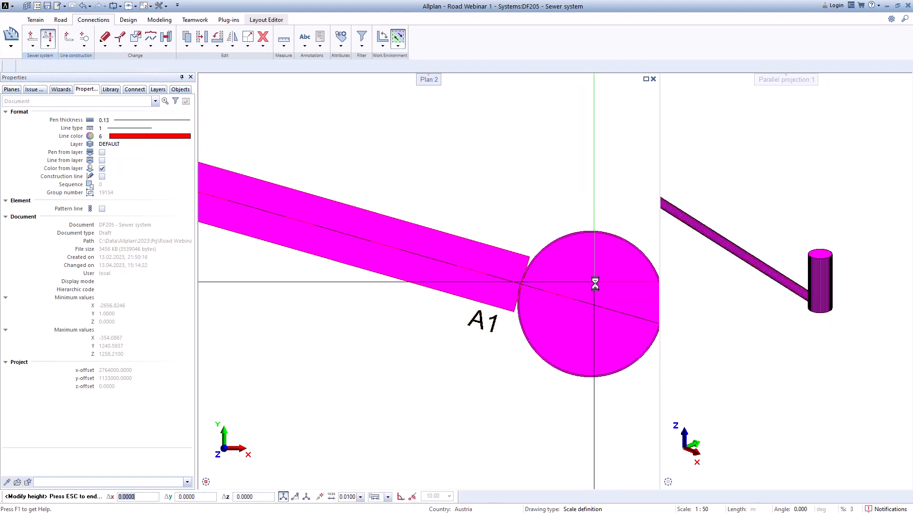
scroll(823, 309, up, 2)
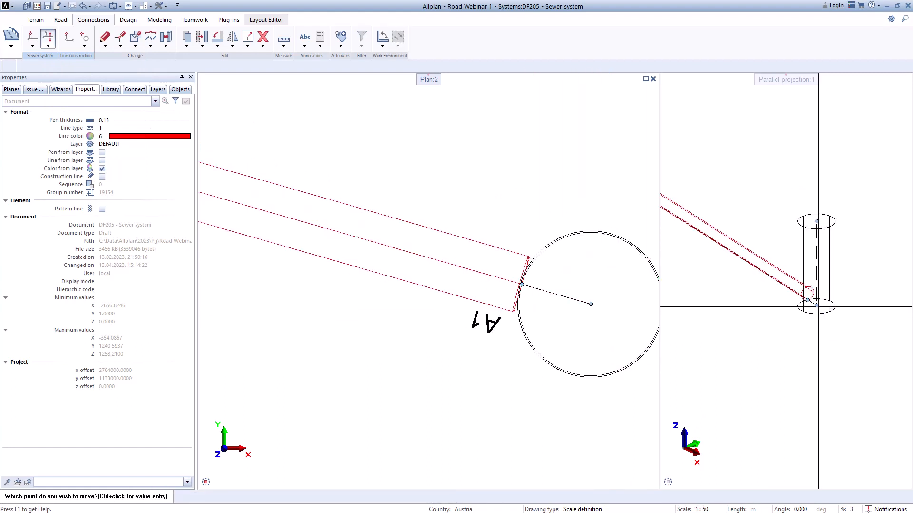
scroll(565, 341, down, 5)
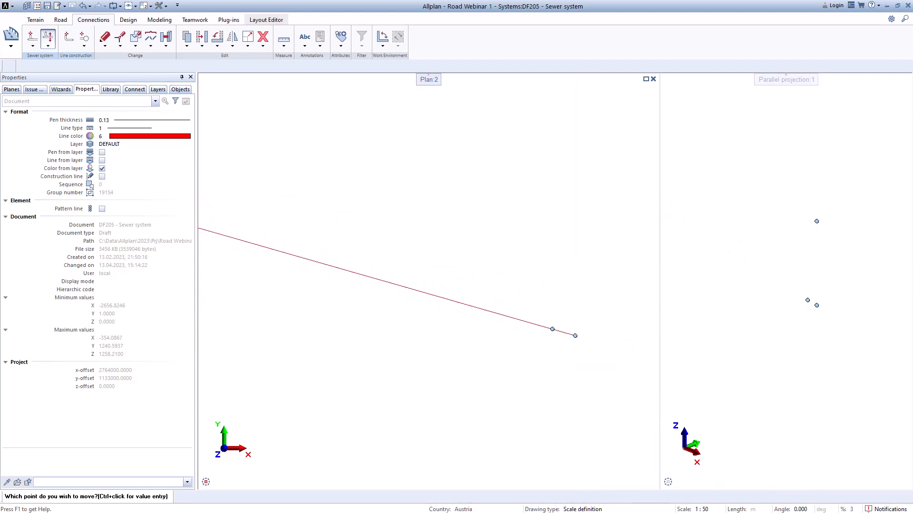
scroll(424, 246, up, 2)
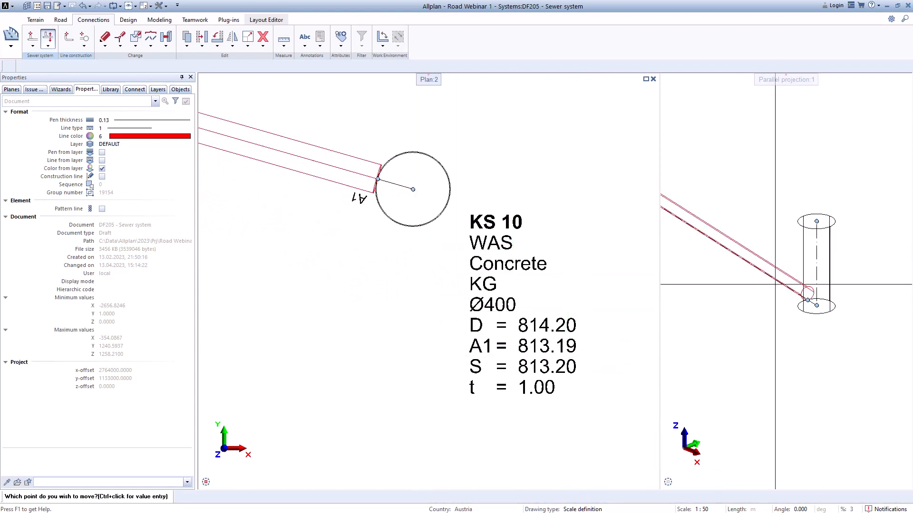
click(815, 217)
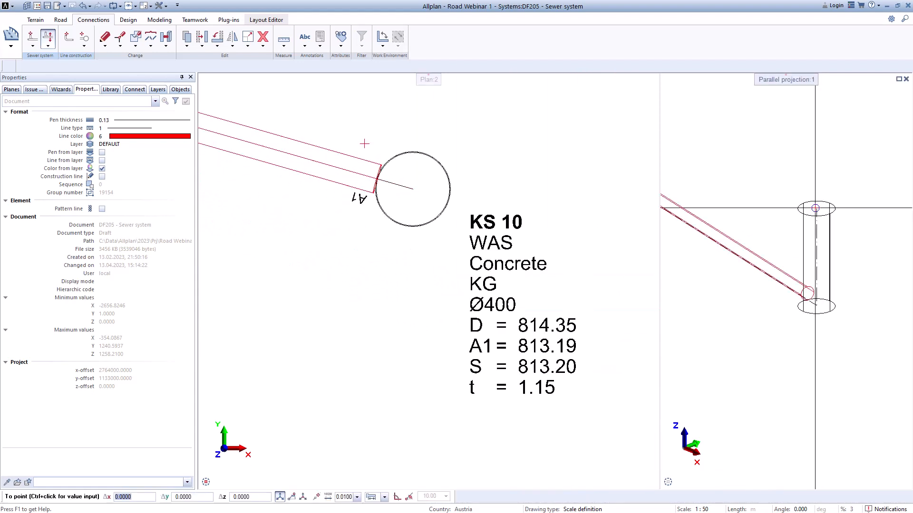
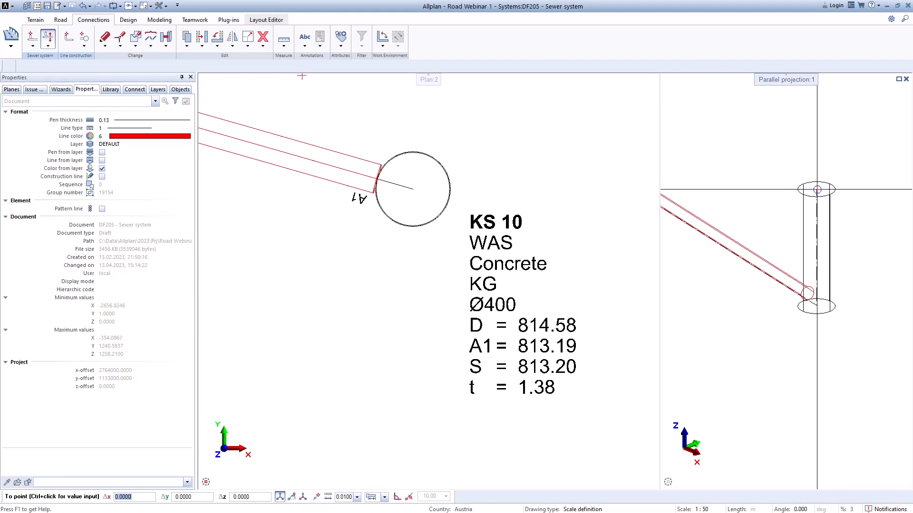
Step: Set the cover point of the new KG Ø400 shaft to a height of about 814.61
click(817, 188)
scroll(738, 251, down, 3)
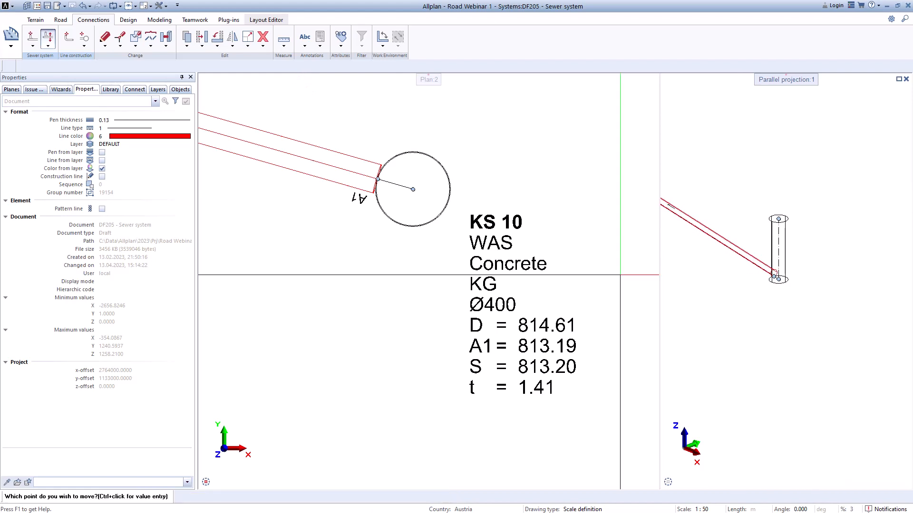
scroll(374, 271, up, 3)
scroll(452, 314, down, 5)
Step: Start Enter pipe for the side connection on the other side of the road and select Flange as the fitting type
middle_drag(373, 330, 553, 312)
scroll(553, 311, down, 4)
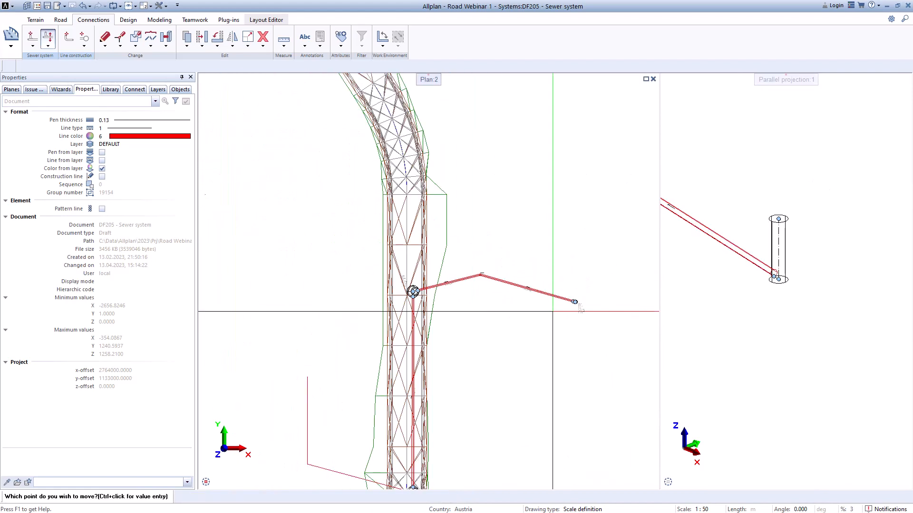
middle_drag(483, 316, 477, 288)
scroll(455, 398, up, 3)
middle_drag(458, 359, 454, 328)
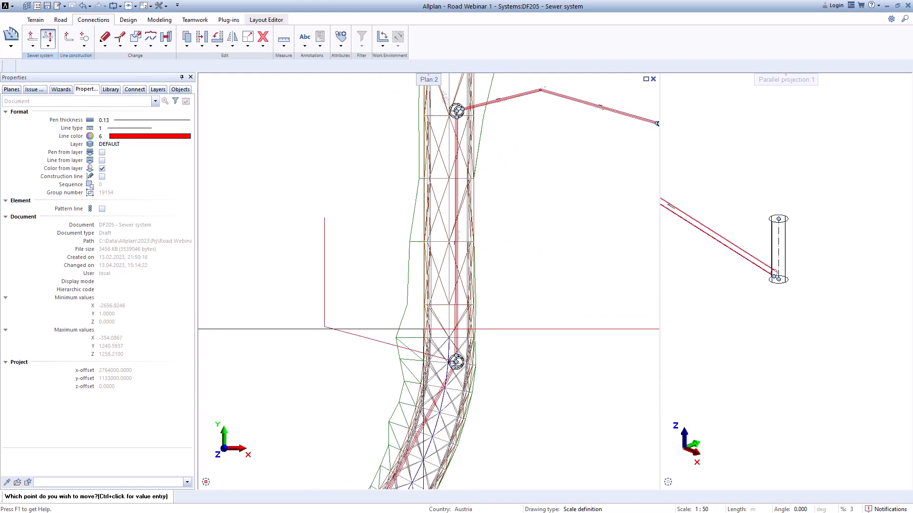
scroll(328, 286, down, 1)
click(32, 45)
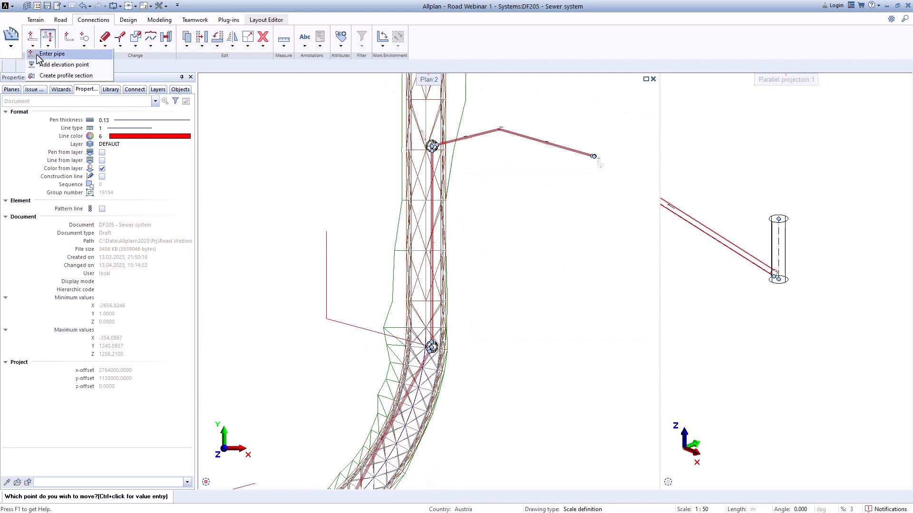
click(49, 54)
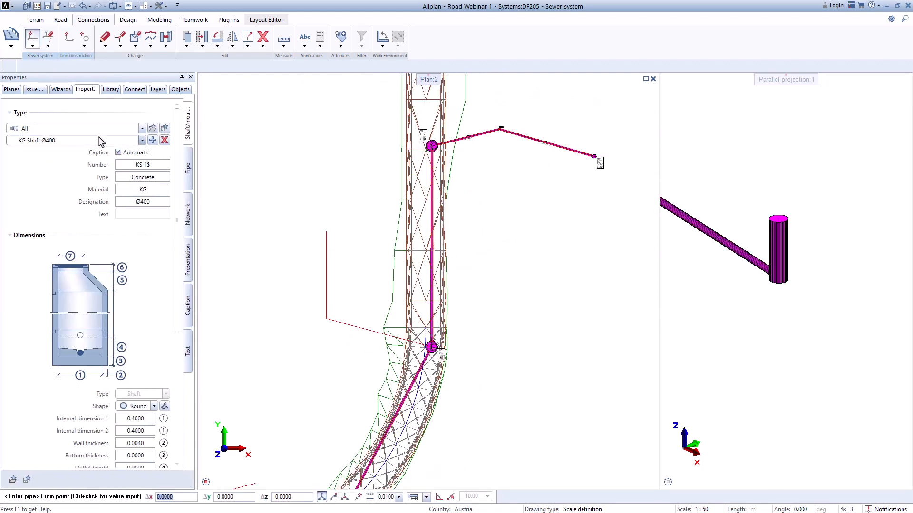
click(81, 129)
click(48, 141)
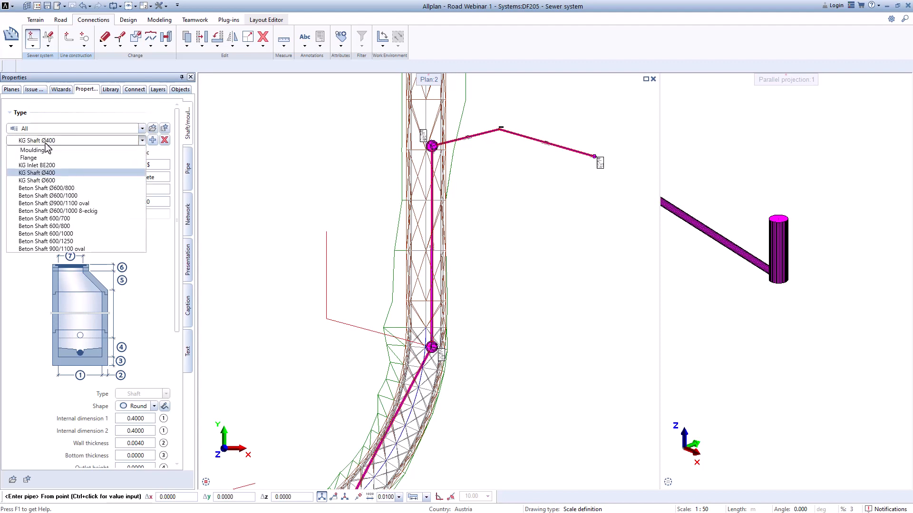
click(47, 162)
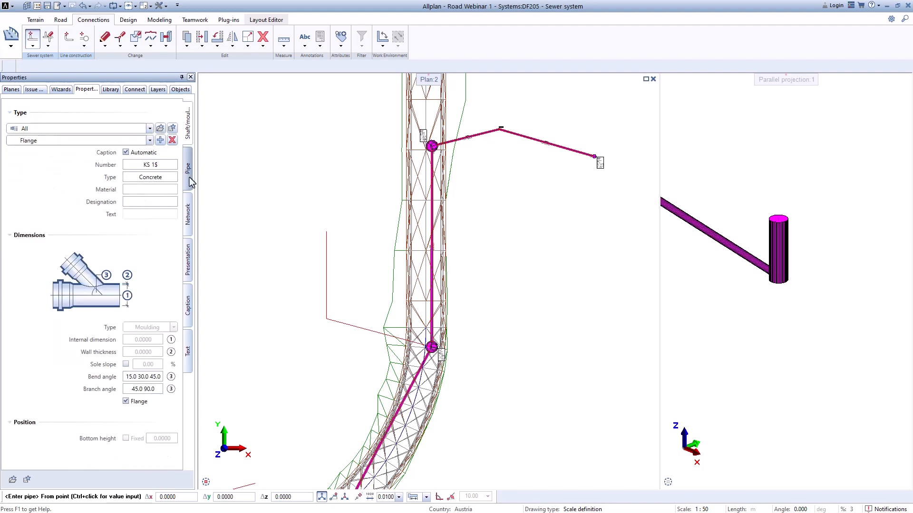
Step: Start the PP Ø160 pipe at the guide line's free outer end with a bottom height of about 811.49
scroll(326, 245, up, 6)
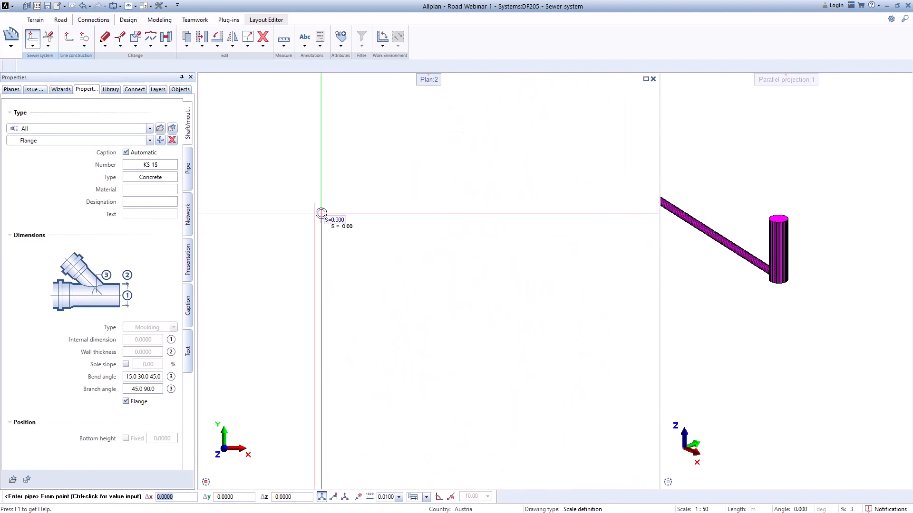
scroll(321, 213, up, 2)
scroll(316, 198, down, 2)
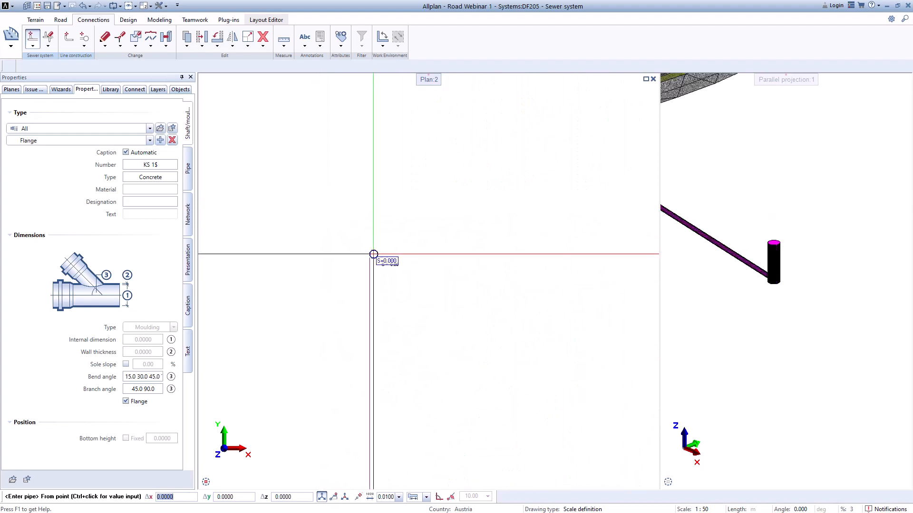
scroll(371, 254, up, 3)
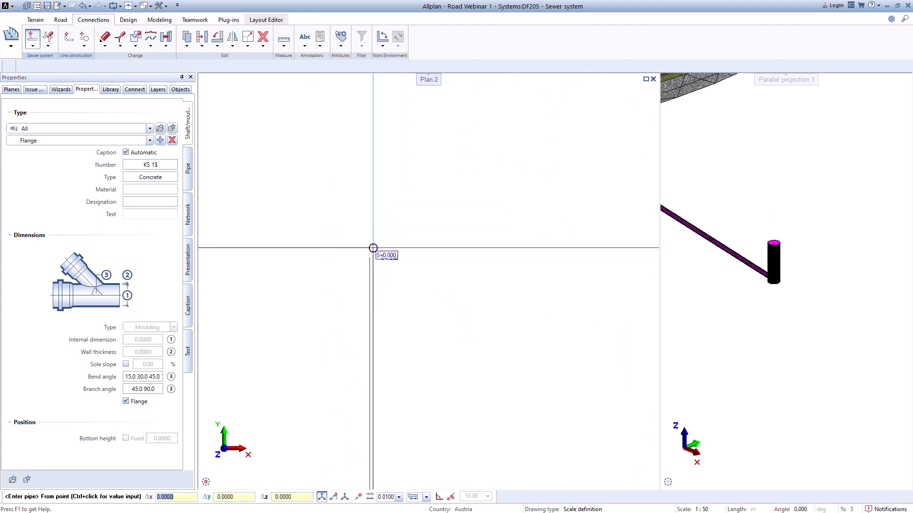
ctrl+click(360, 249)
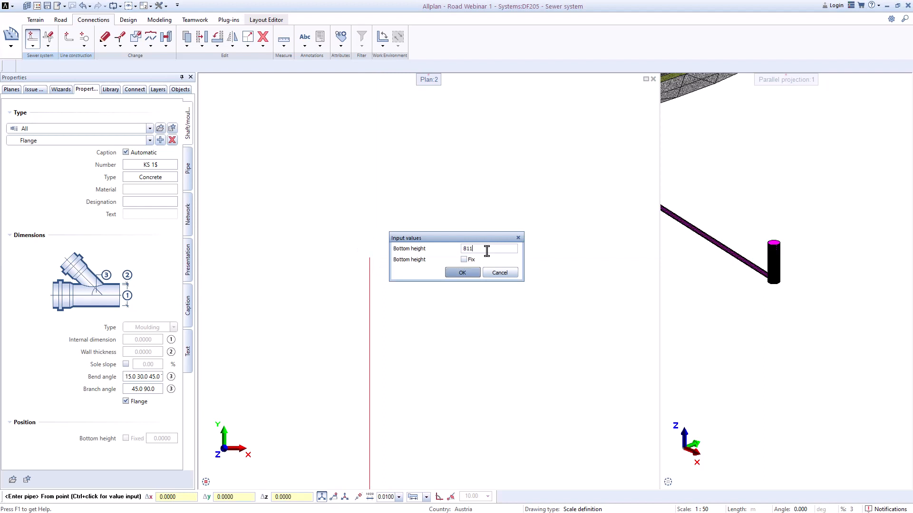
key(Return)
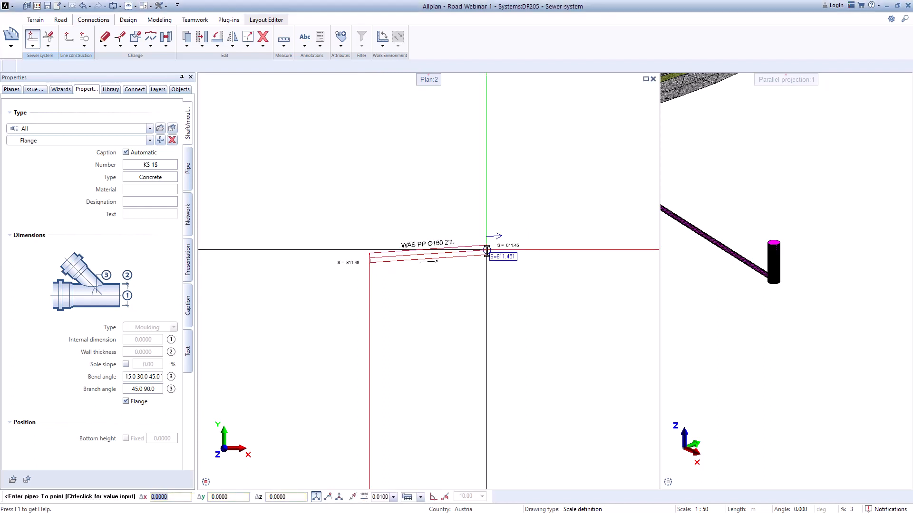
Step: Run the PP Ø160 pipe along the guide line through its bend to the concrete 600/1000 shaft's centre and end pipe entry
scroll(465, 325, down, 5)
middle_drag(438, 342, 387, 226)
scroll(387, 361, up, 7)
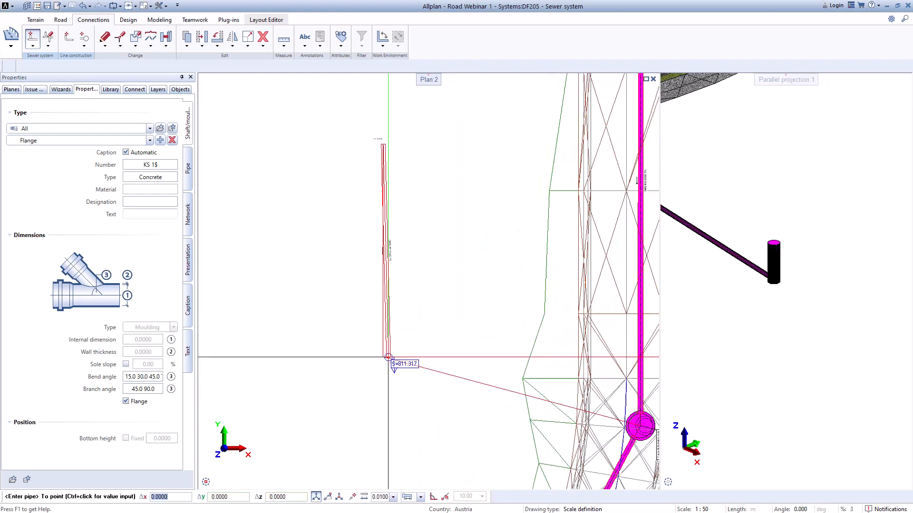
scroll(368, 354, down, 4)
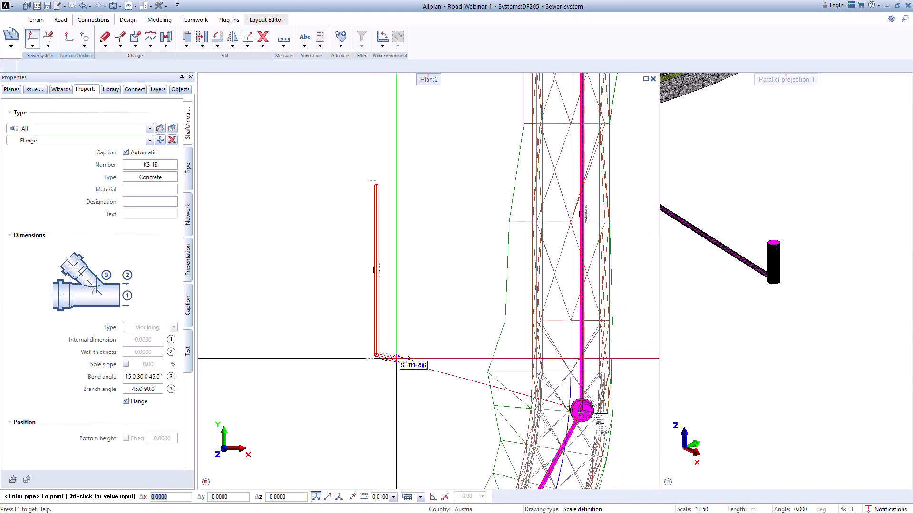
scroll(473, 333, up, 4)
scroll(489, 351, up, 4)
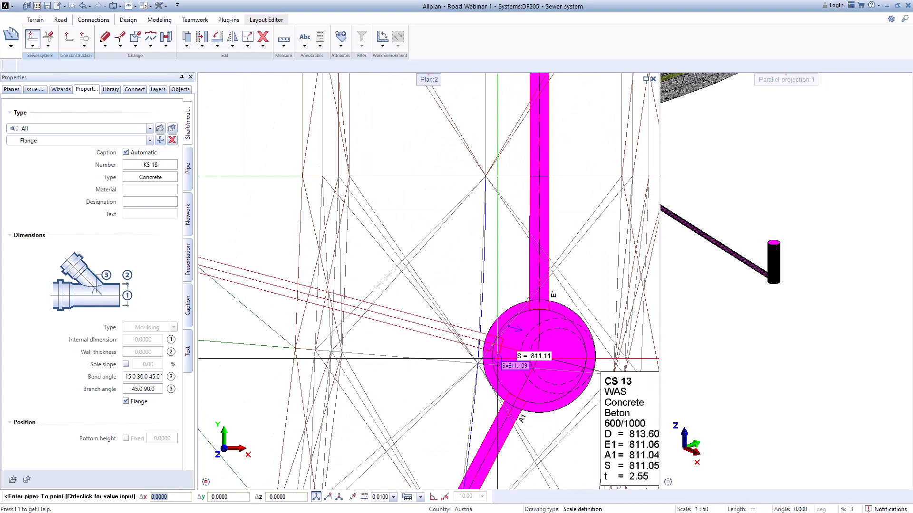
click(537, 357)
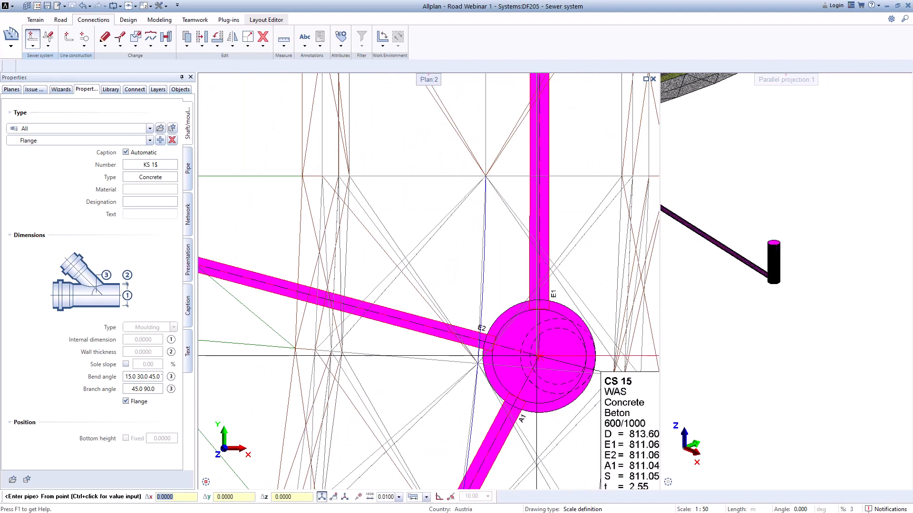
key(Escape)
Step: Examine the new side connection beneath the road in 3D and the remaining guide lines in plan
scroll(430, 365, down, 5)
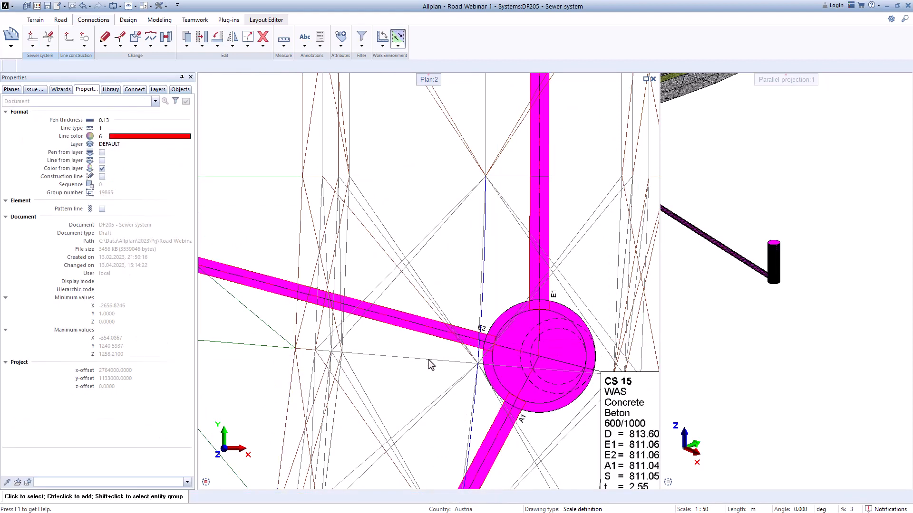
scroll(757, 323, down, 3)
middle_drag(744, 312, 876, 313)
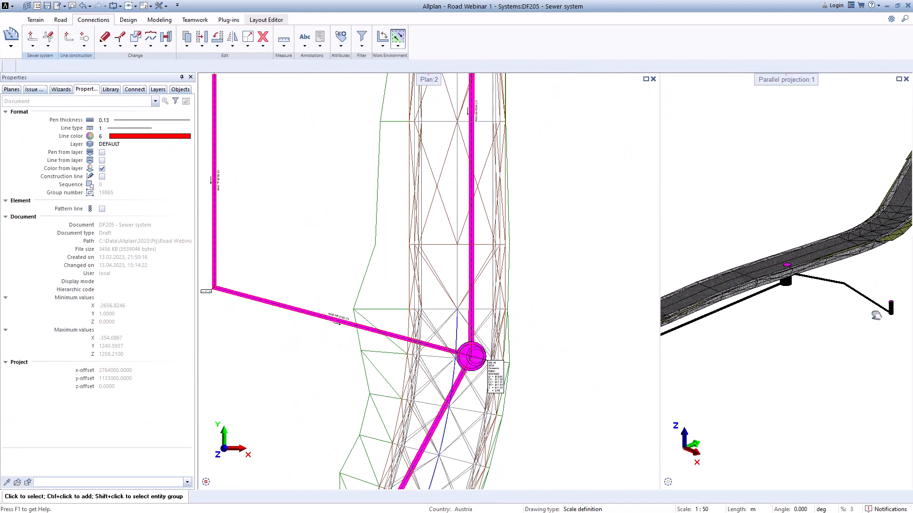
scroll(875, 312, down, 2)
scroll(732, 324, up, 4)
scroll(714, 317, down, 1)
middle_drag(717, 331, 799, 331)
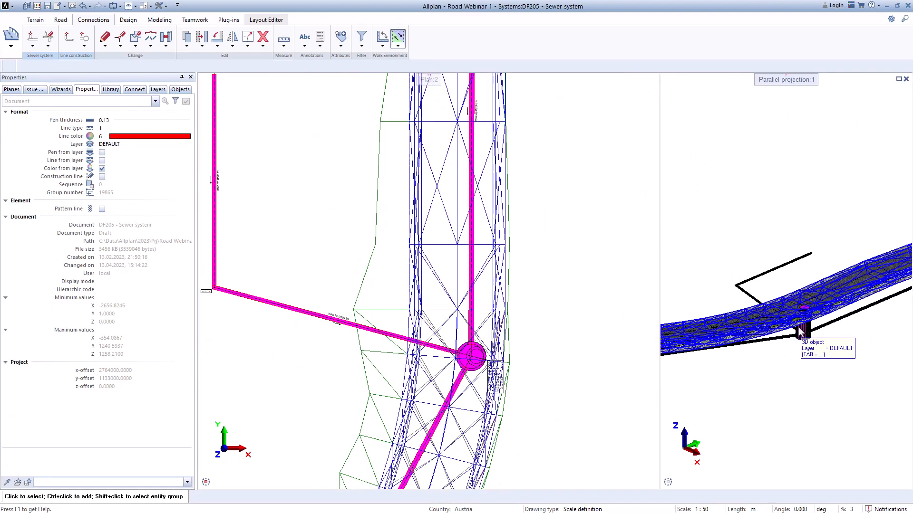
scroll(796, 331, up, 1)
scroll(532, 339, up, 2)
scroll(442, 341, down, 8)
middle_drag(382, 429, 468, 241)
scroll(437, 260, up, 2)
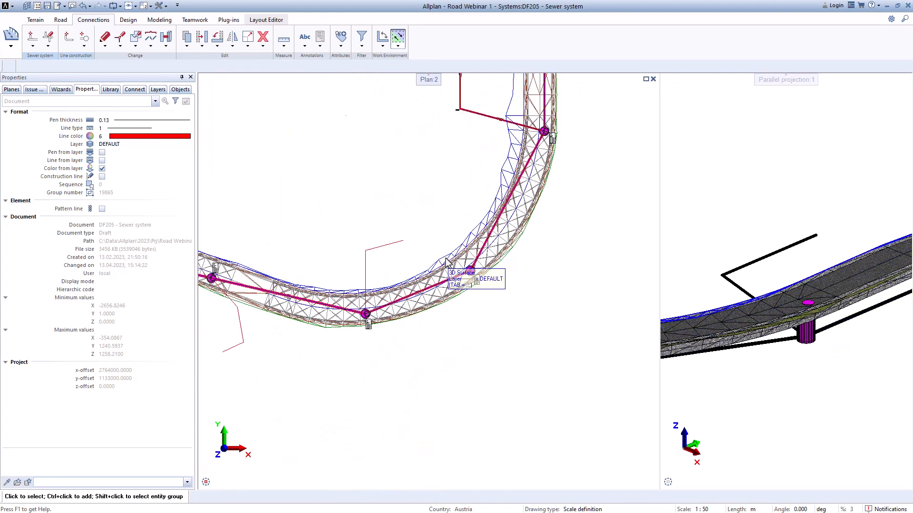
Step: Place a KG Shaft Ø400 at the free outer end of the new PP Ø160 connection and end pipe entry
click(33, 46)
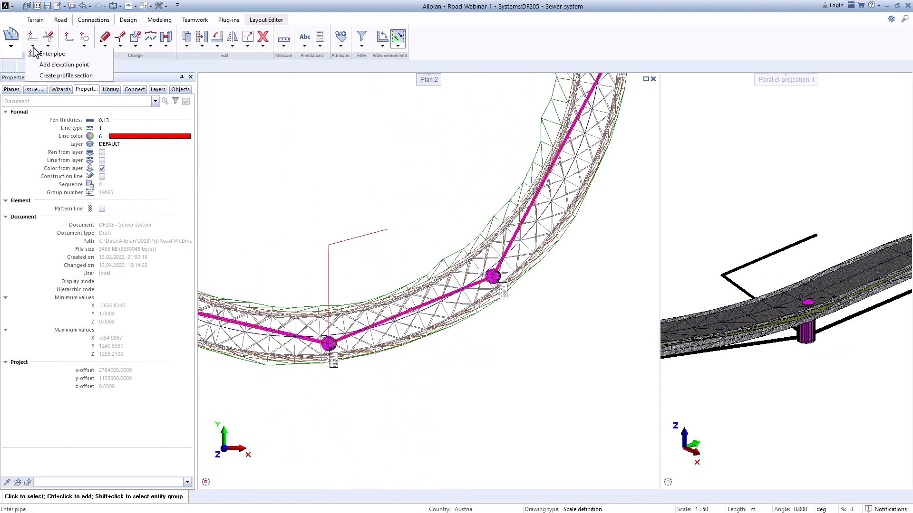
click(48, 54)
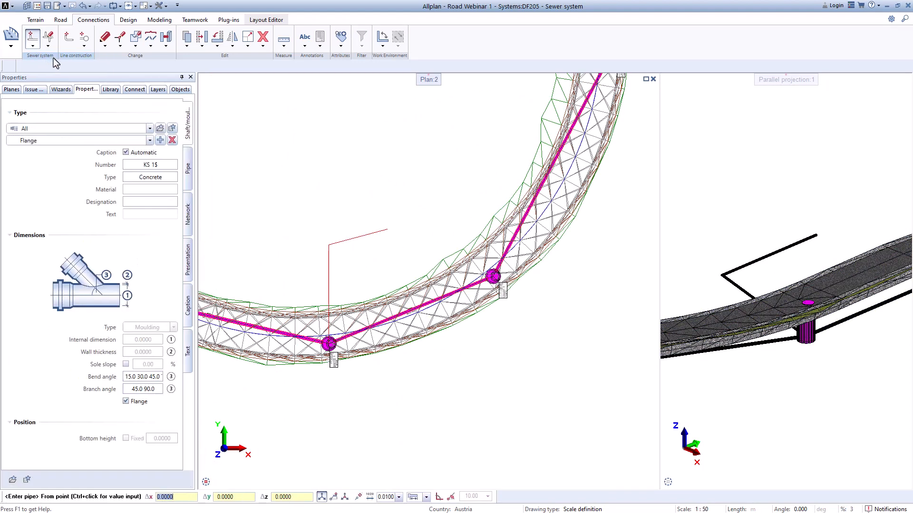
scroll(428, 256, down, 4)
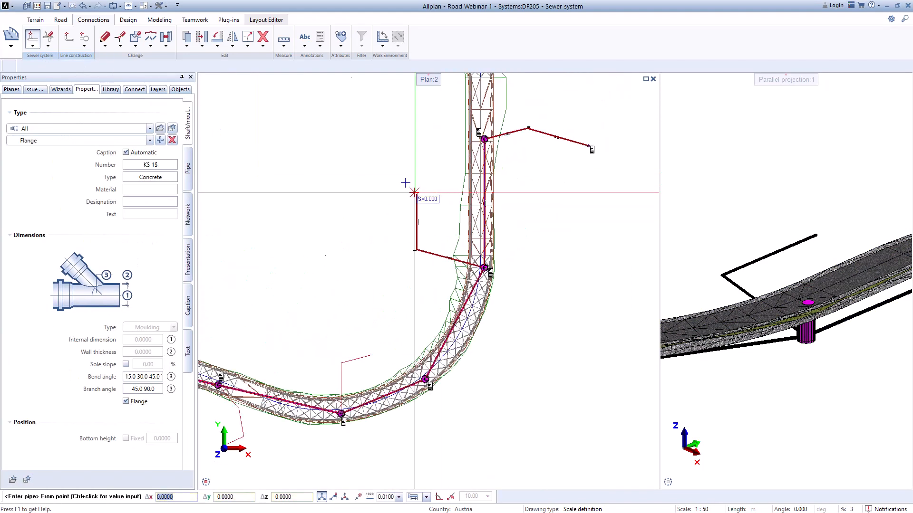
scroll(413, 188, up, 4)
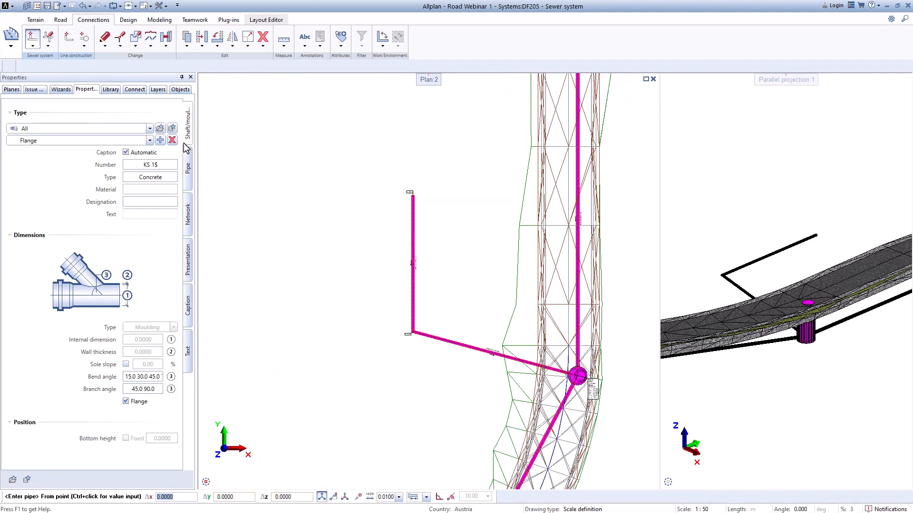
click(118, 142)
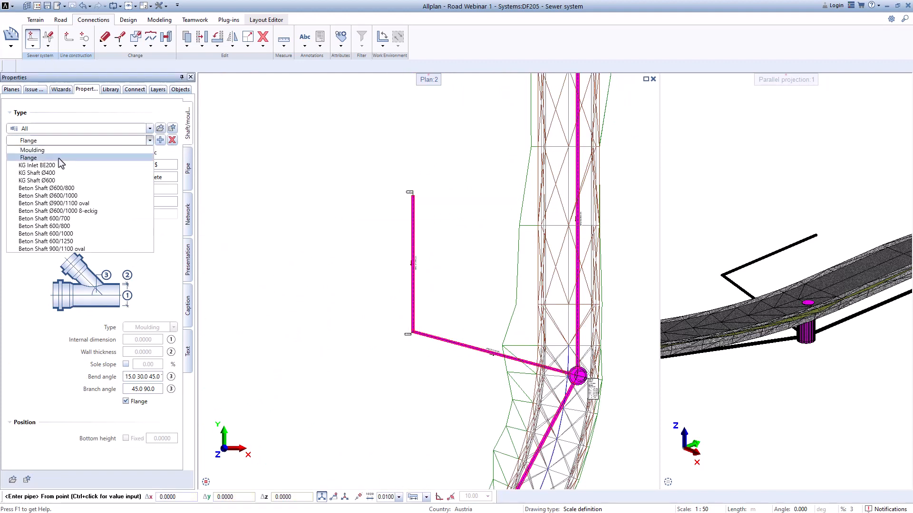
click(50, 172)
scroll(441, 181, up, 5)
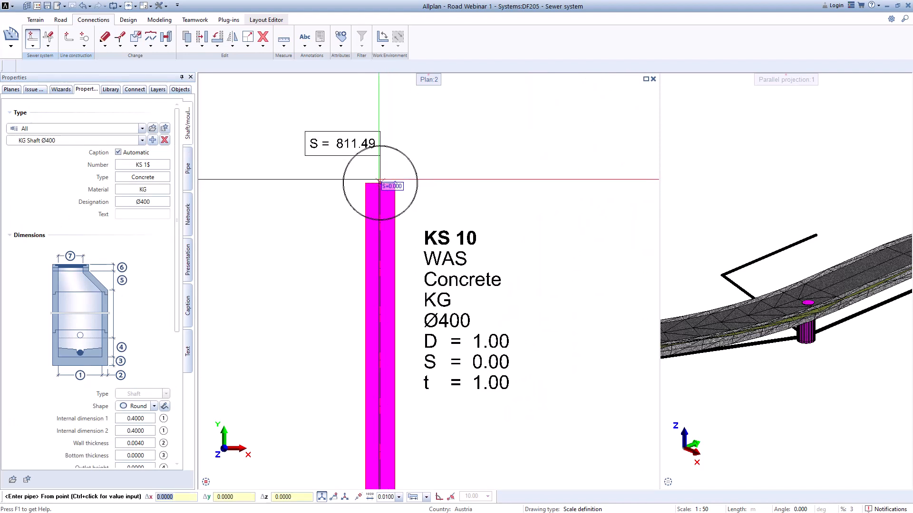
click(379, 181)
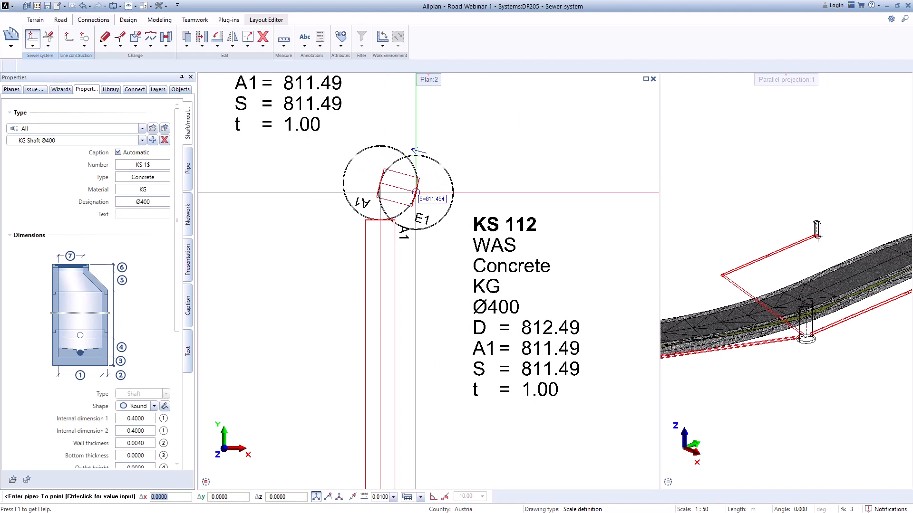
key(Escape)
key(Escape)
Step: Examine the new KG Ø400 shaft and its connection pipe in the 3D and plan views
scroll(424, 212, down, 3)
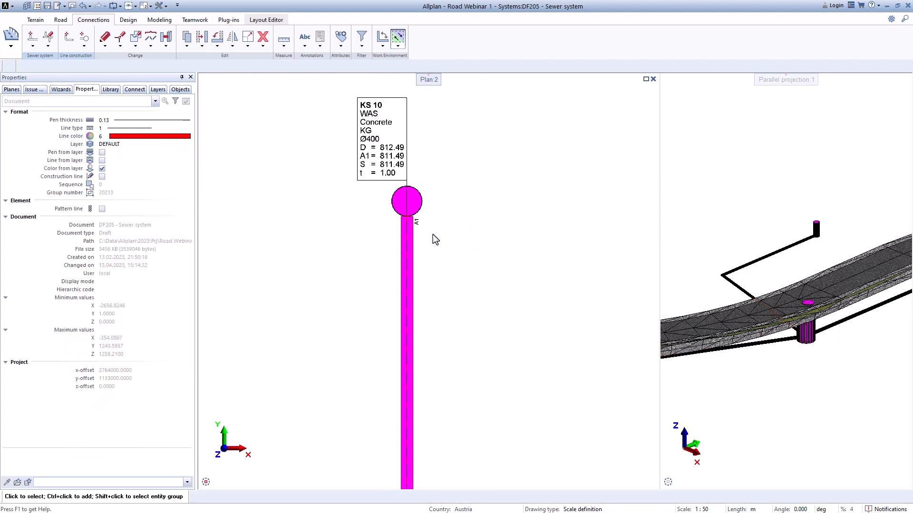
scroll(432, 235, down, 1)
scroll(828, 262, up, 4)
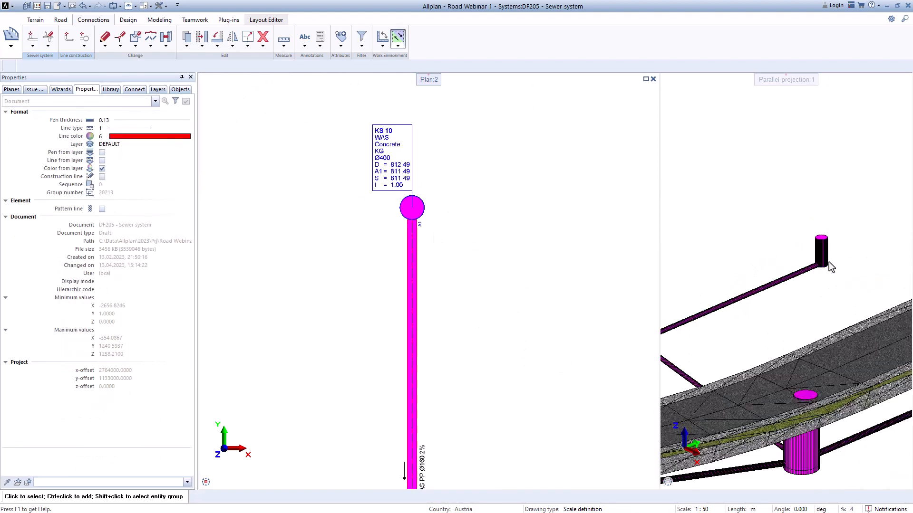
scroll(828, 262, up, 2)
scroll(787, 345, down, 6)
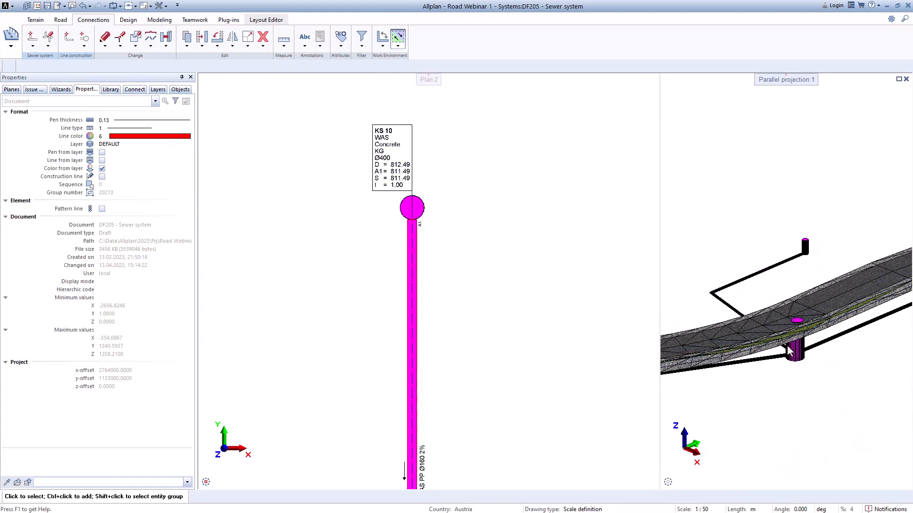
scroll(786, 345, up, 2)
scroll(520, 312, down, 1)
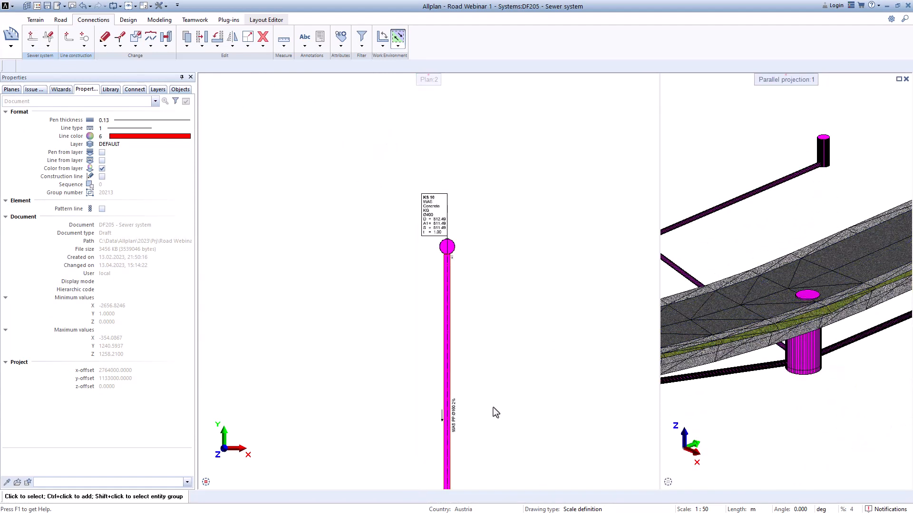
middle_drag(493, 412, 481, 210)
middle_drag(537, 347, 448, 290)
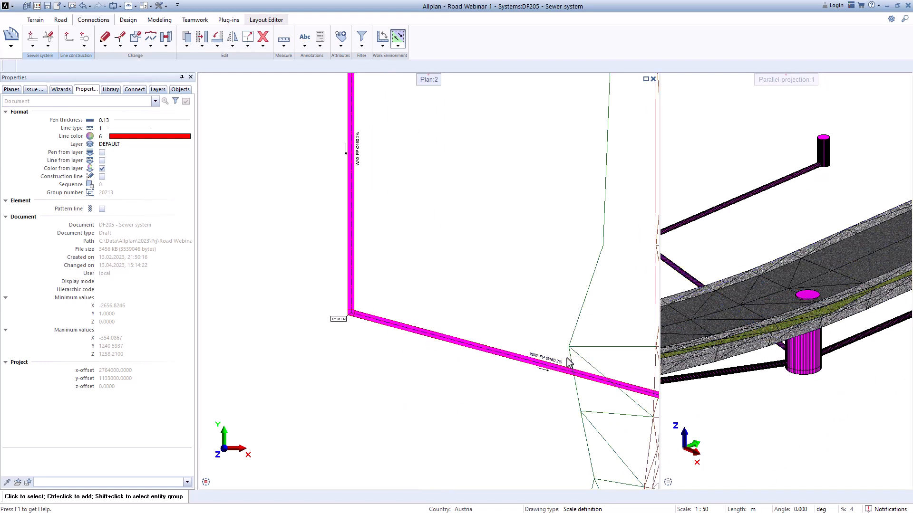
Step: Start pipe entry for the remaining unpiped guide line beside the road curve and choose the Flange element type
scroll(541, 351, down, 2)
scroll(506, 341, up, 2)
scroll(503, 340, down, 7)
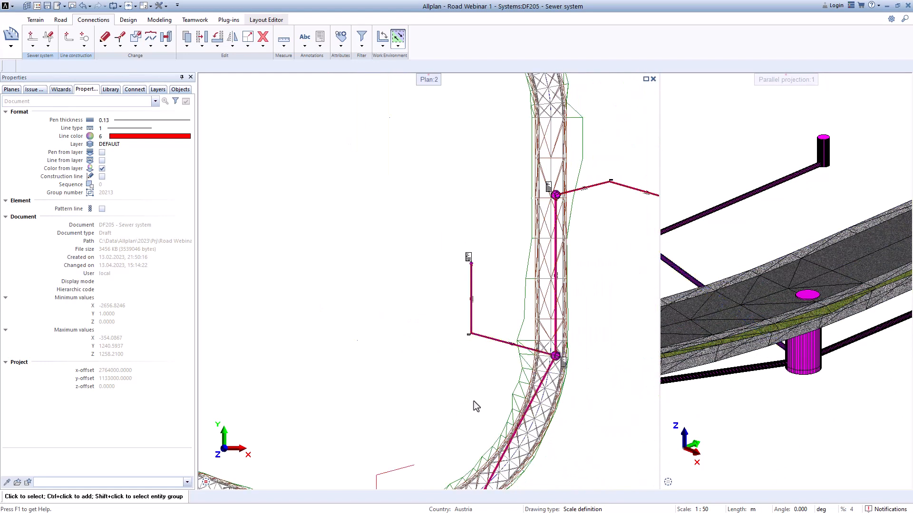
middle_drag(474, 402, 548, 206)
scroll(493, 284, up, 5)
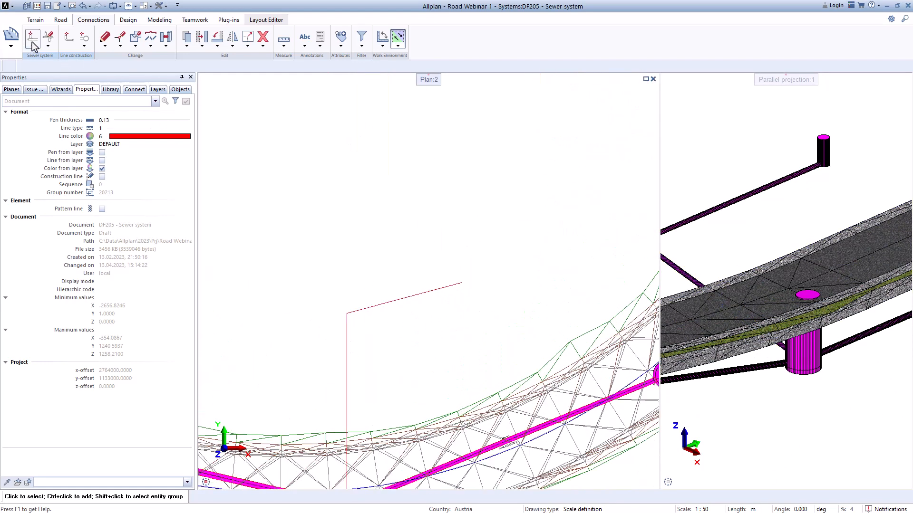
click(83, 140)
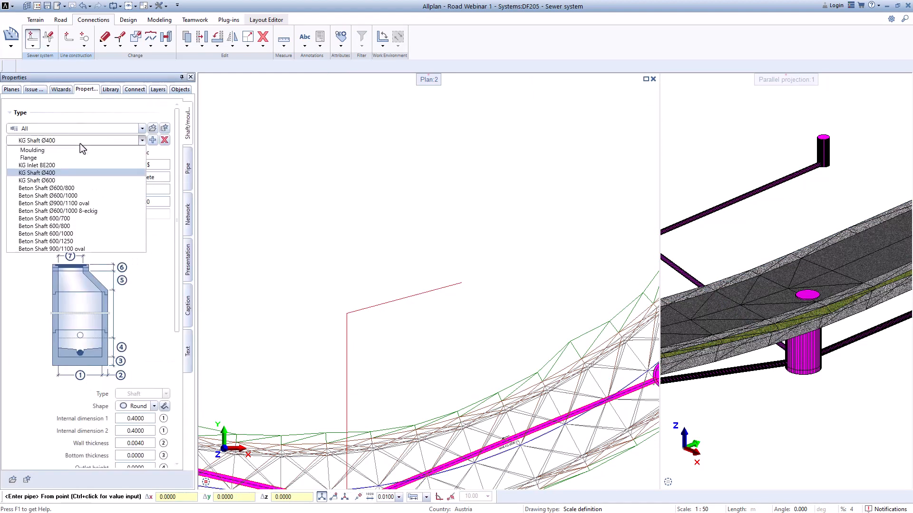
click(29, 158)
scroll(462, 286, up, 3)
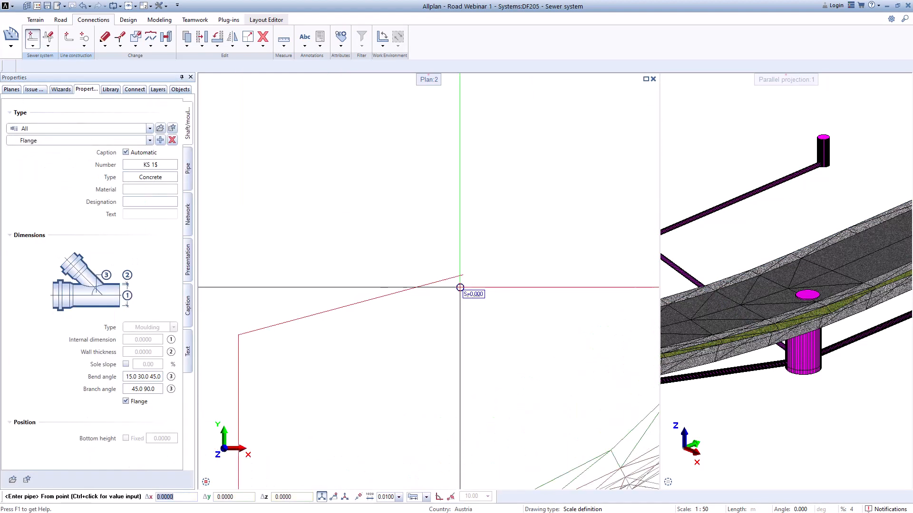
Step: Try to run a PP Ø160 pipe from the guide line's outer end at bottom height 810.90 to the line's bend
click(459, 261)
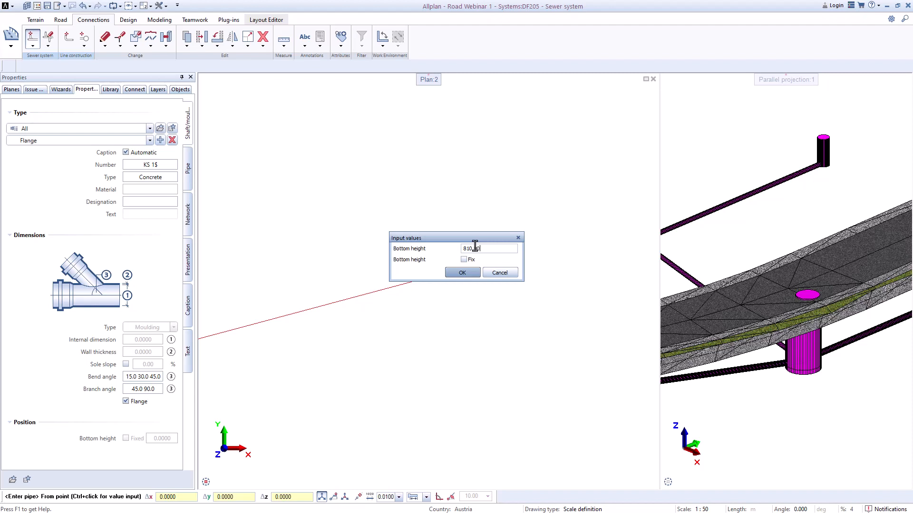
key(Return)
scroll(459, 270, down, 3)
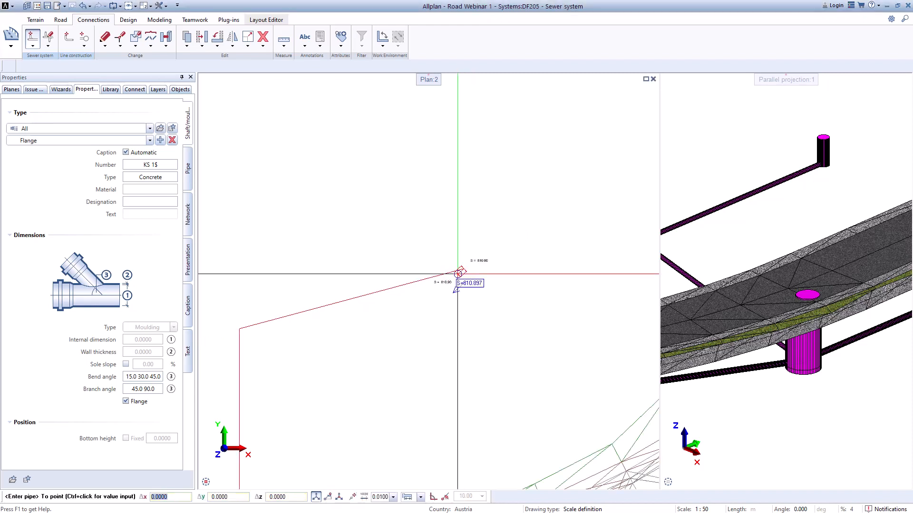
middle_drag(370, 304, 550, 247)
scroll(418, 271, up, 4)
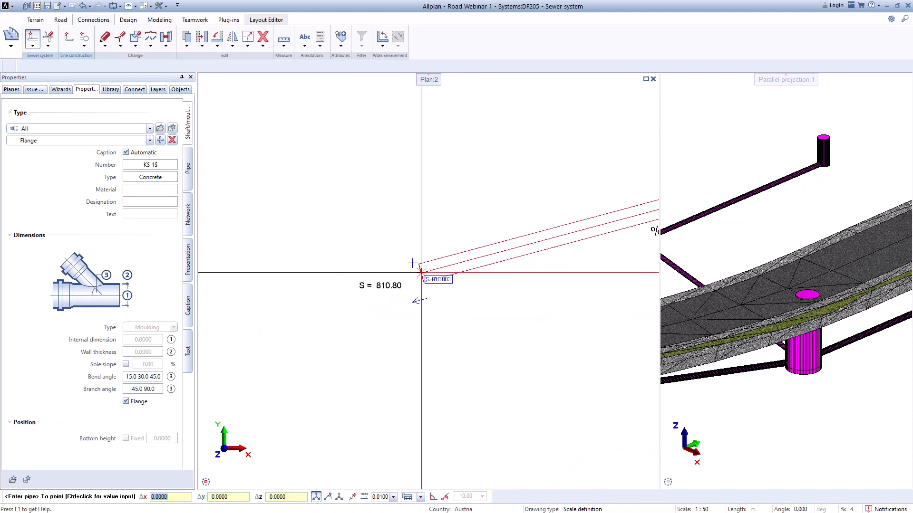
scroll(422, 273, down, 3)
scroll(432, 395, down, 3)
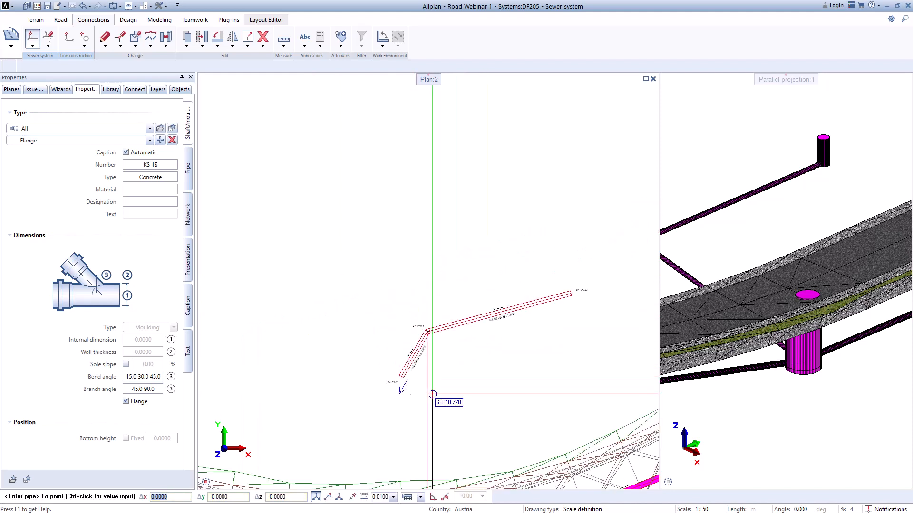
middle_drag(447, 419, 463, 293)
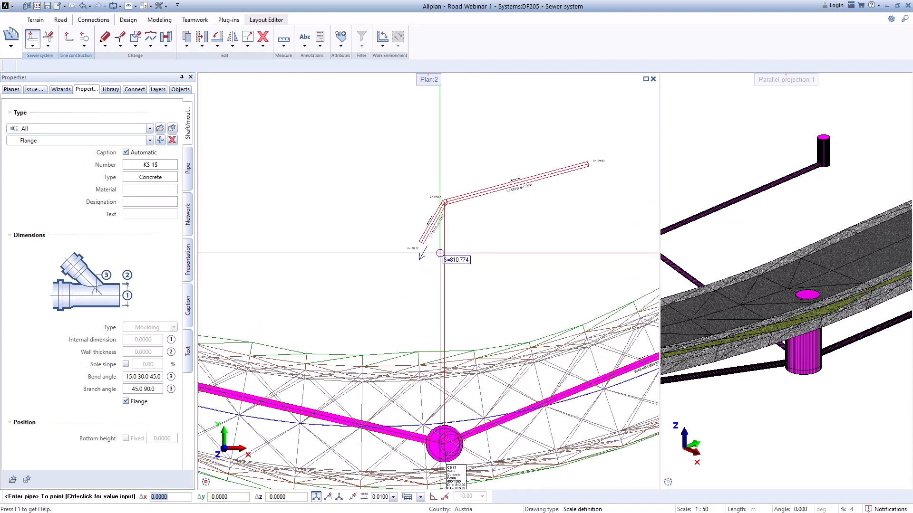
click(444, 203)
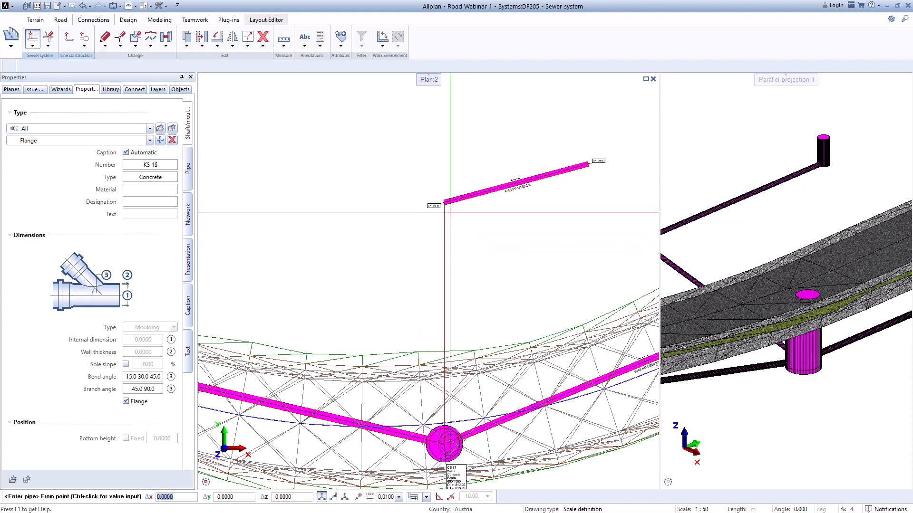
Step: Add 75.00 and 90.00 to the flange's bend angles
click(160, 378)
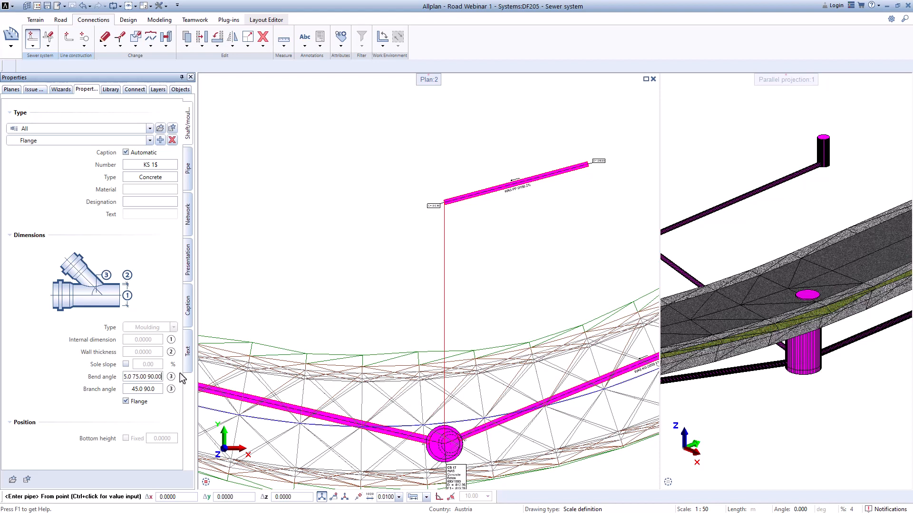
key(Return)
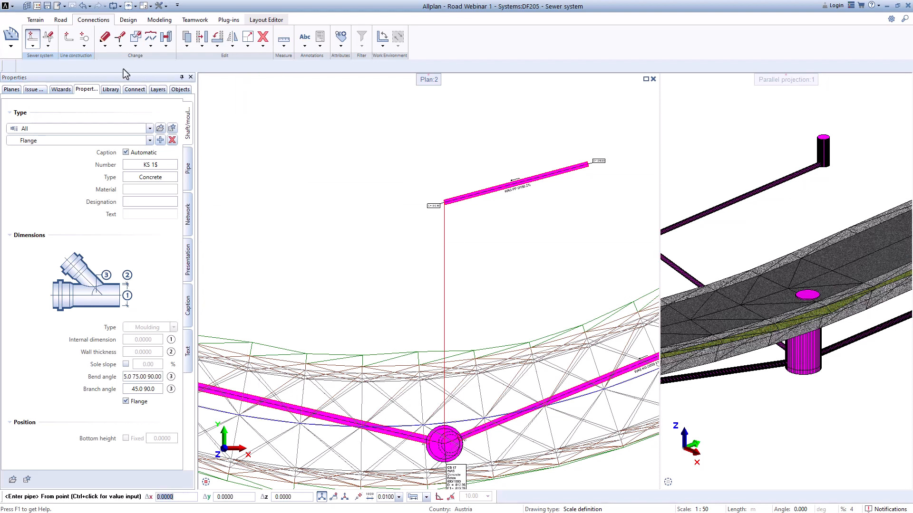
Step: Delete the PP Ø160 pipe section along the slanted part of the guide line
click(49, 47)
click(77, 87)
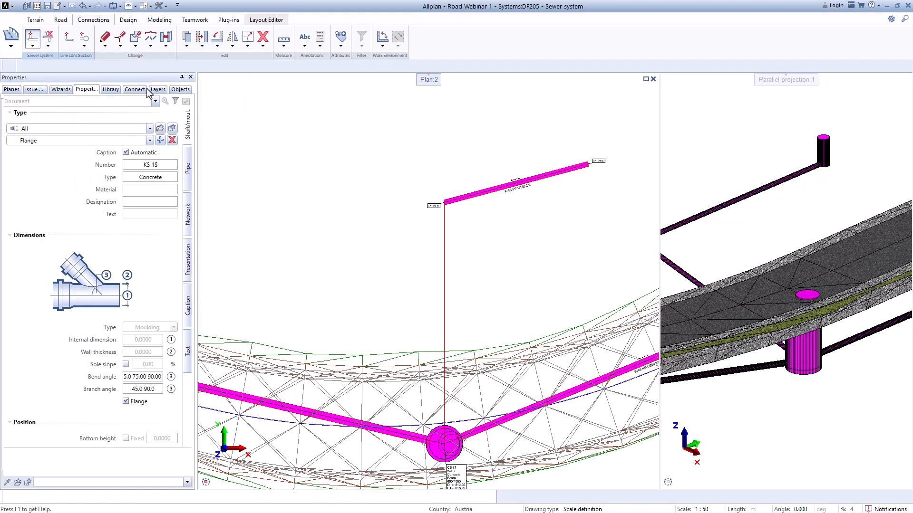
scroll(562, 189, up, 3)
click(474, 178)
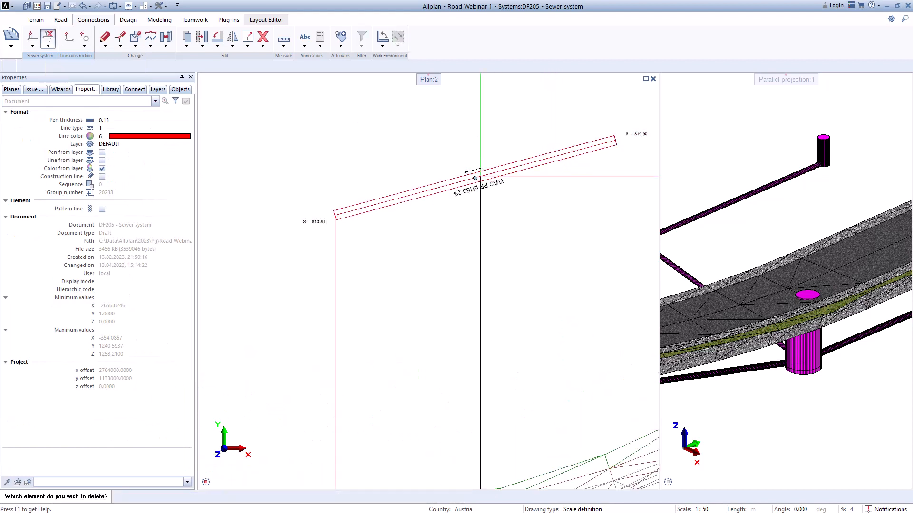
key(Escape)
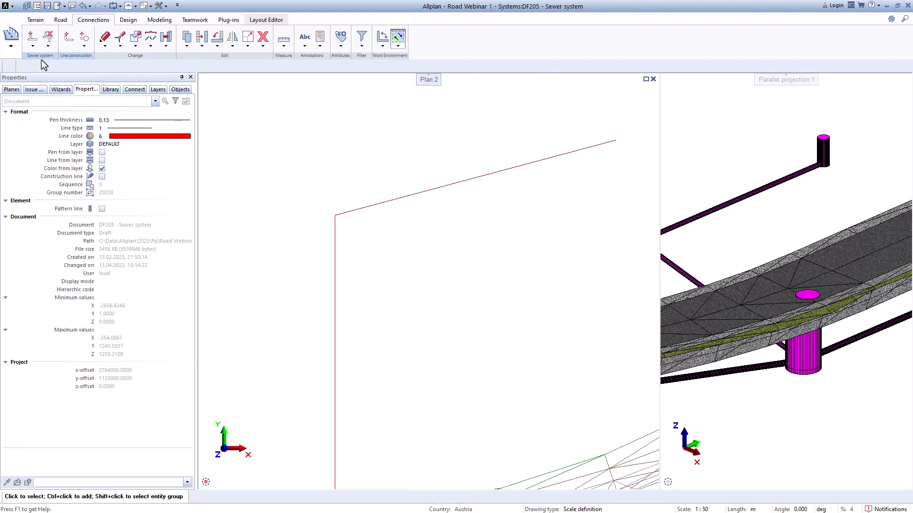
Step: Add bend angles 75.0 and 90.0 to the flange and start a PP Ø160 pipe at the guide line's outer end with bottom height 810.9
click(33, 43)
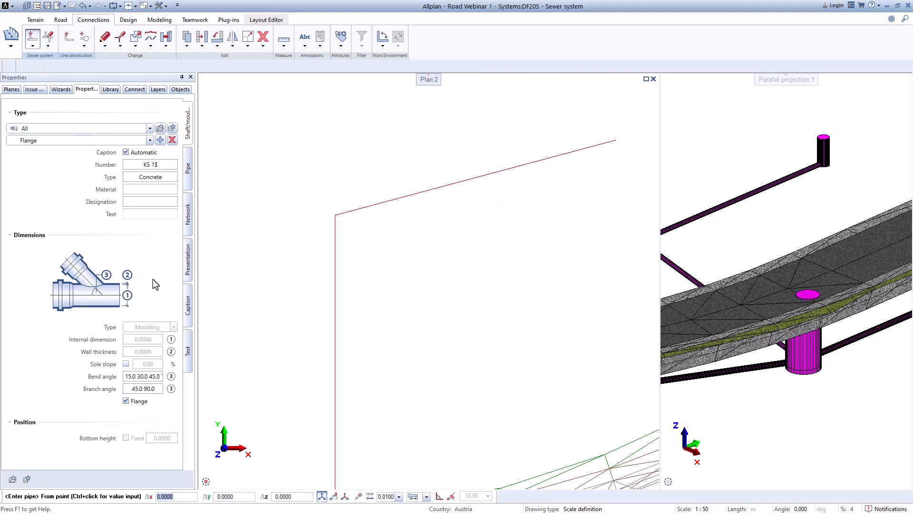
click(158, 378)
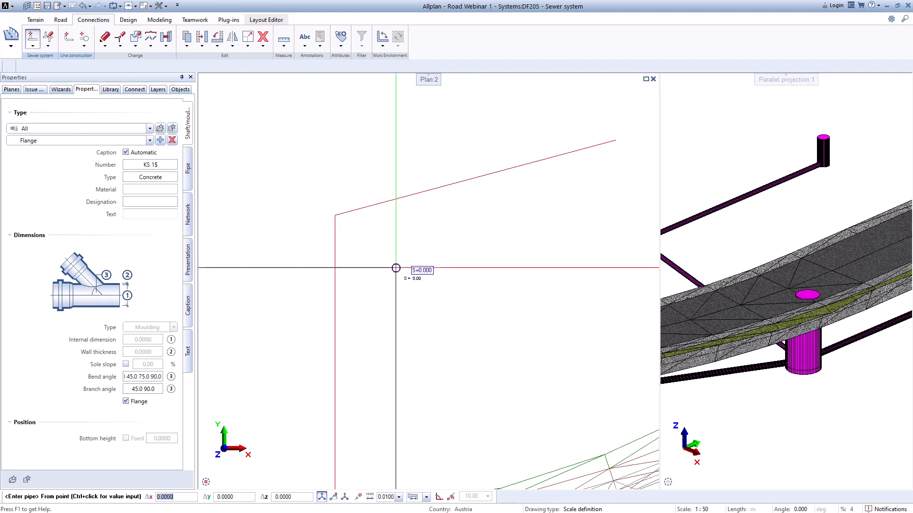
scroll(616, 136, up, 2)
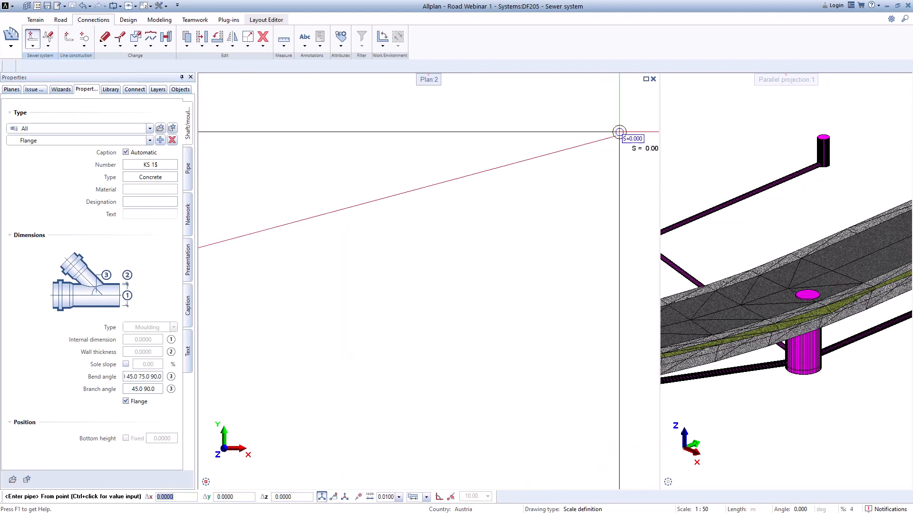
click(615, 136)
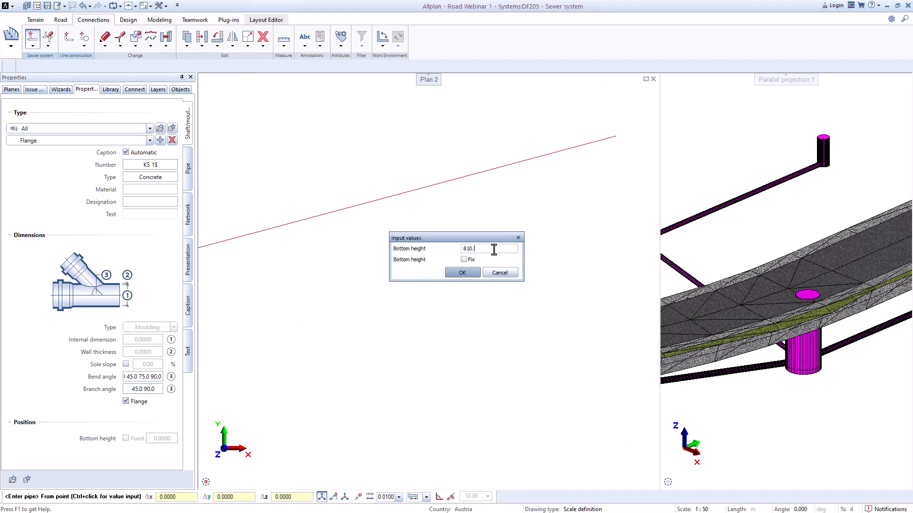
text(810.9)
key(Return)
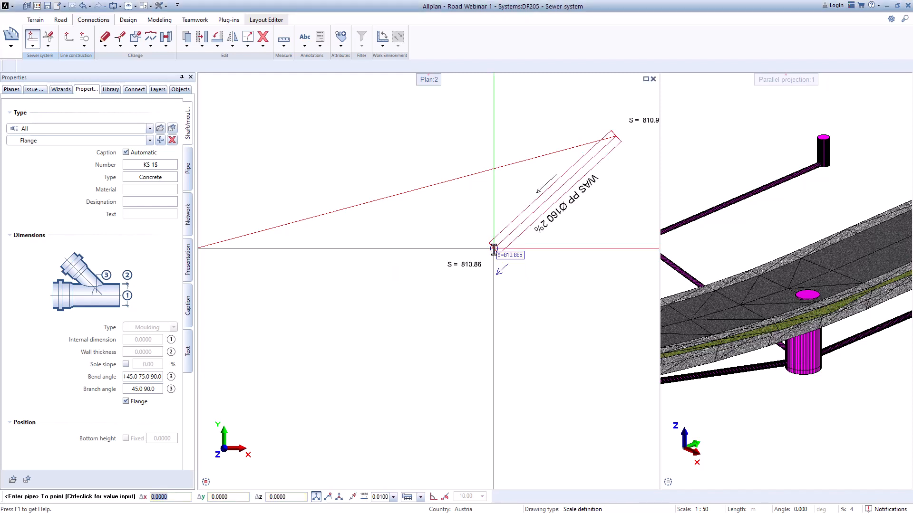
Step: Run the PP Ø160 pipe through the guide line's bend down to the centre of the concrete 600/1000 shaft and end pipe entry
scroll(494, 248, down, 4)
scroll(364, 248, up, 6)
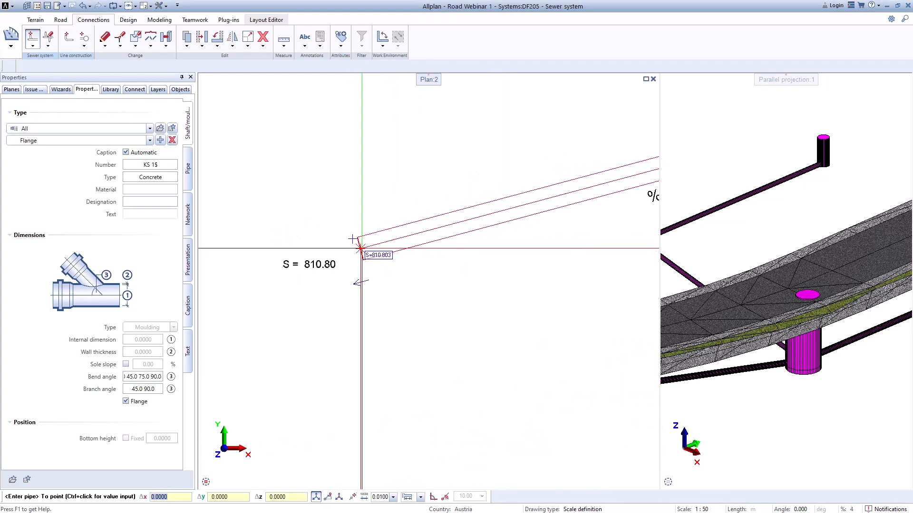
click(364, 248)
middle_drag(371, 387, 431, 200)
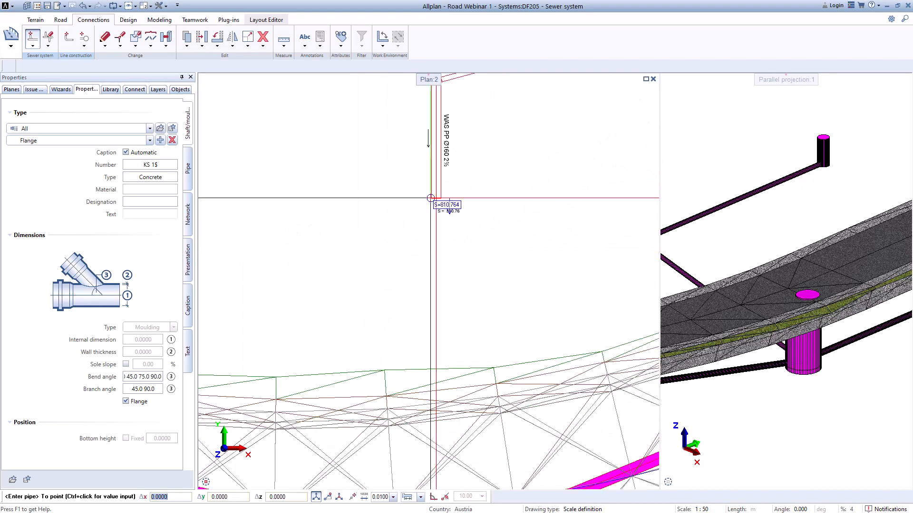
scroll(431, 228, down, 1)
middle_drag(423, 339, 435, 243)
scroll(431, 373, up, 4)
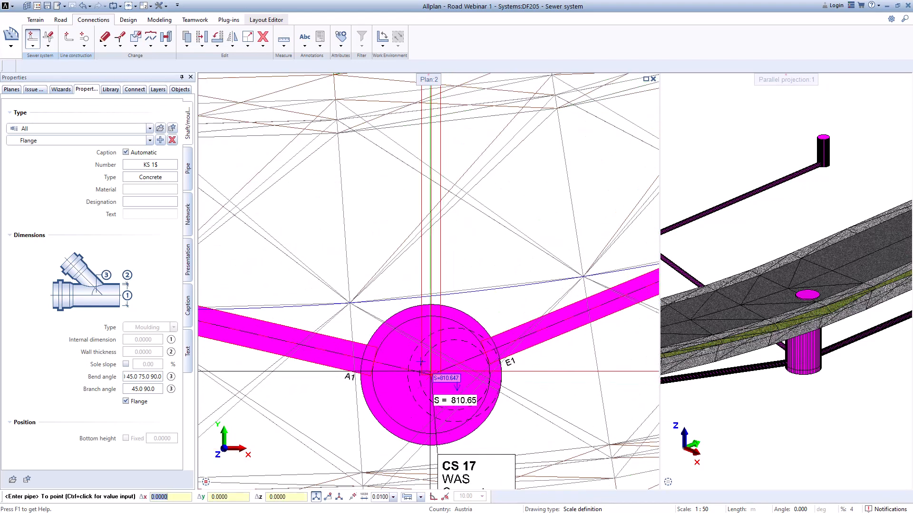
click(430, 377)
scroll(444, 302, down, 5)
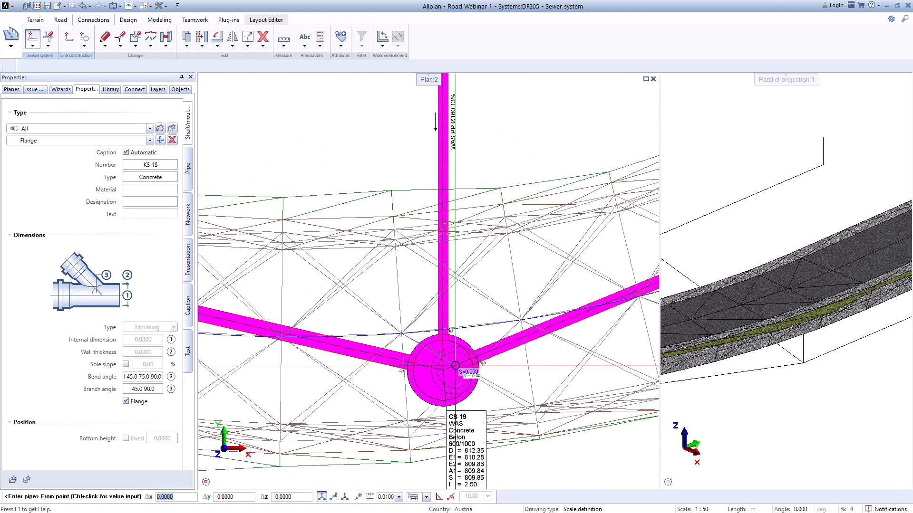
key(Escape)
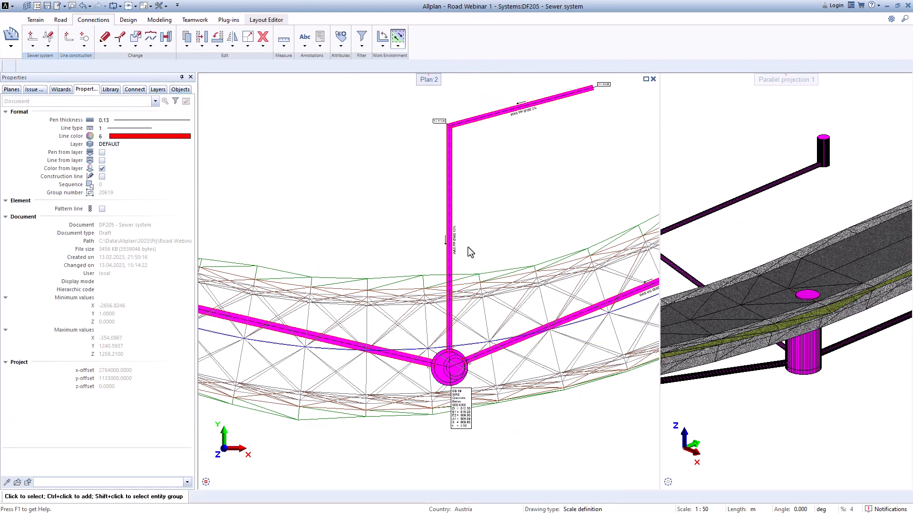
Step: Modify the height of the new PP Ø160 connection by raising its inlet point at the concrete shaft in the 3D view
scroll(449, 222, up, 4)
scroll(444, 267, down, 3)
scroll(434, 326, up, 2)
scroll(479, 165, up, 1)
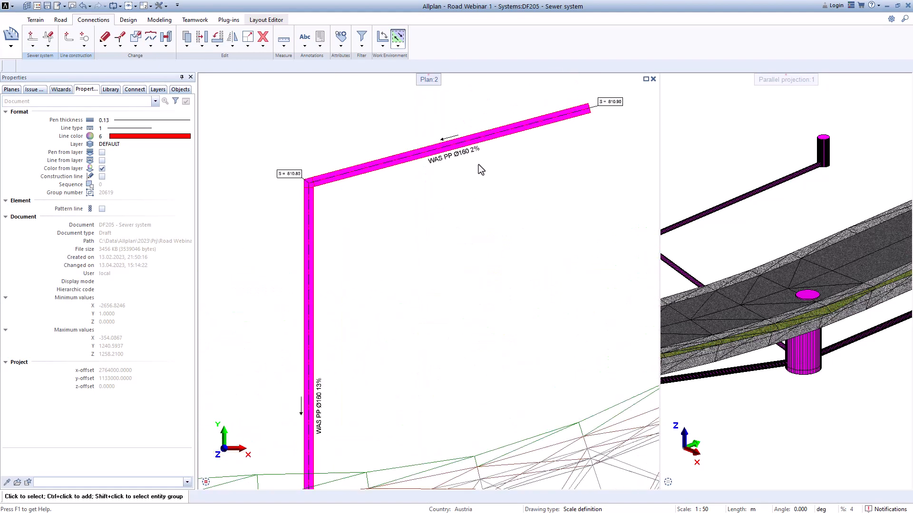
scroll(475, 168, down, 2)
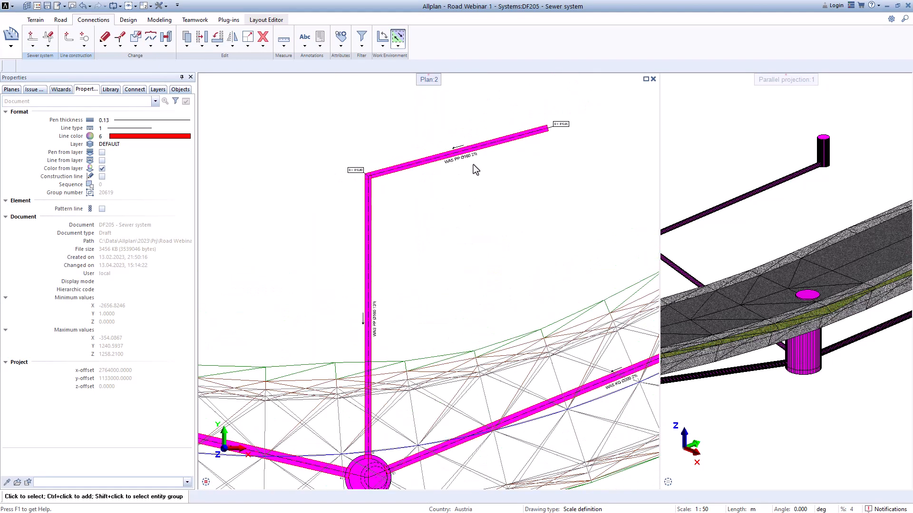
click(47, 45)
click(62, 53)
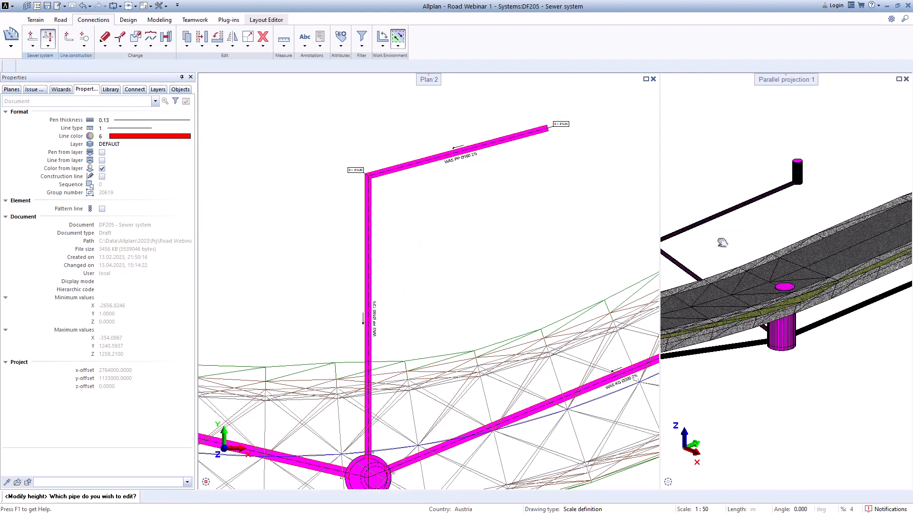
scroll(413, 186, up, 2)
click(408, 165)
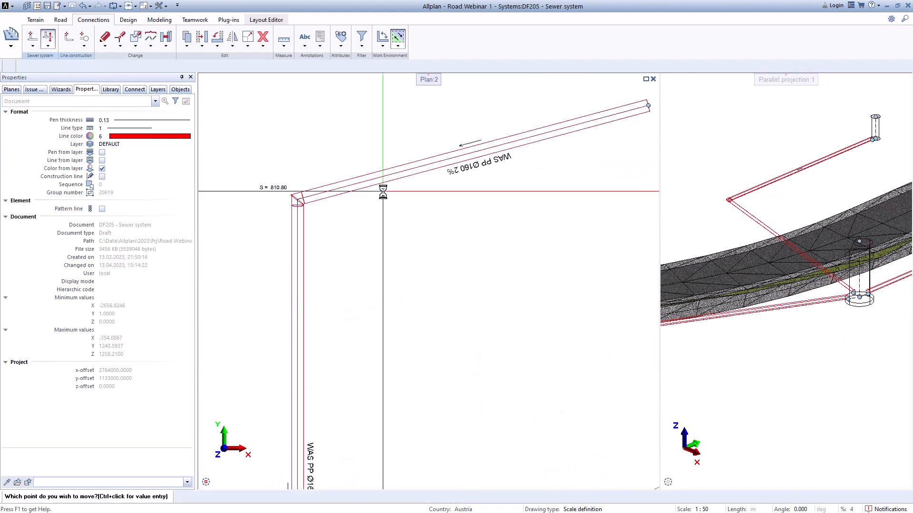
middle_drag(815, 266, 729, 196)
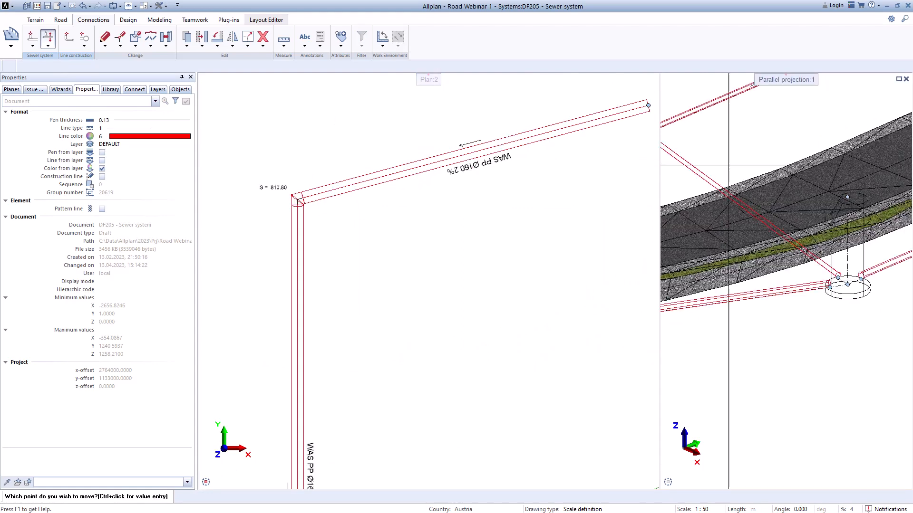
scroll(835, 288, up, 2)
click(838, 269)
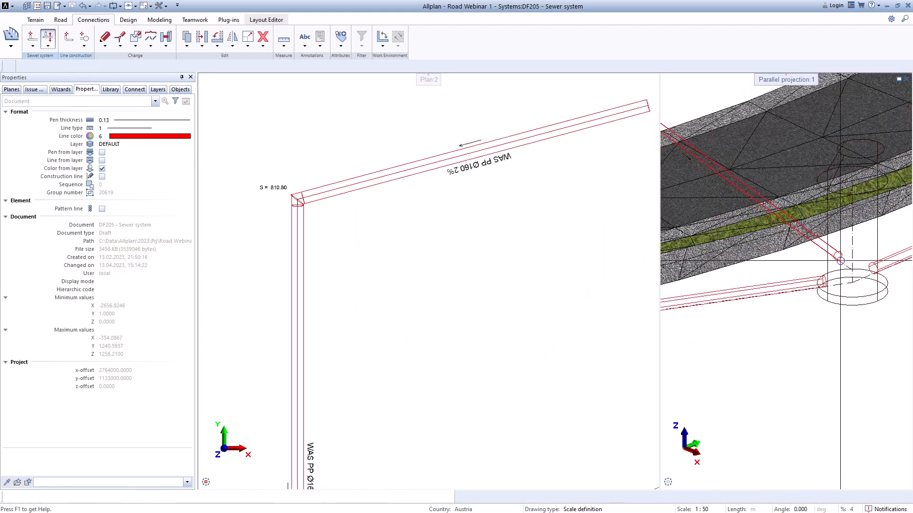
Step: Try to readjust the height of the same pipe inlet point at the concrete shaft in the 3D view
scroll(499, 300, down, 1)
middle_drag(422, 393, 426, 220)
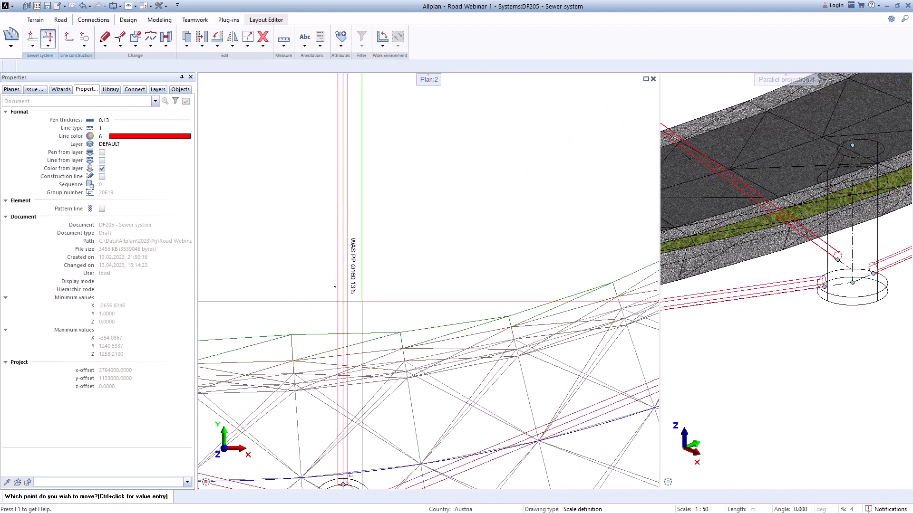
scroll(362, 301, up, 1)
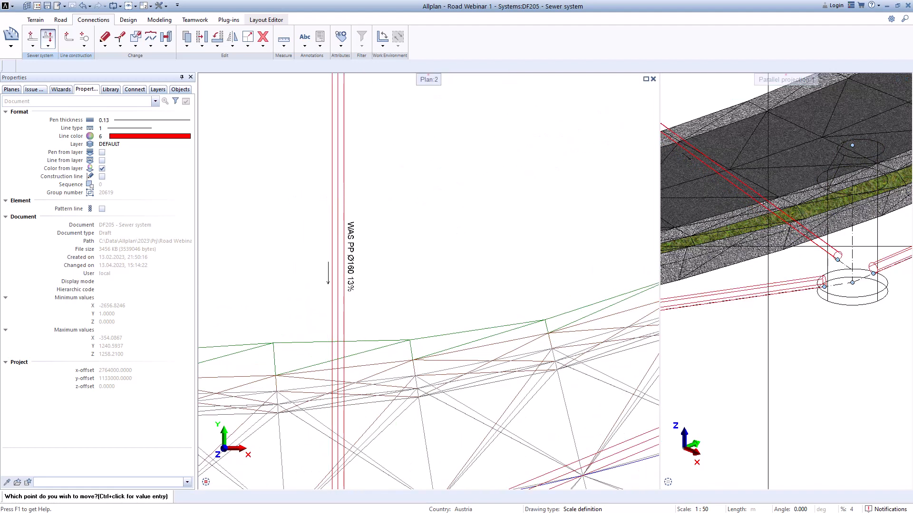
click(838, 260)
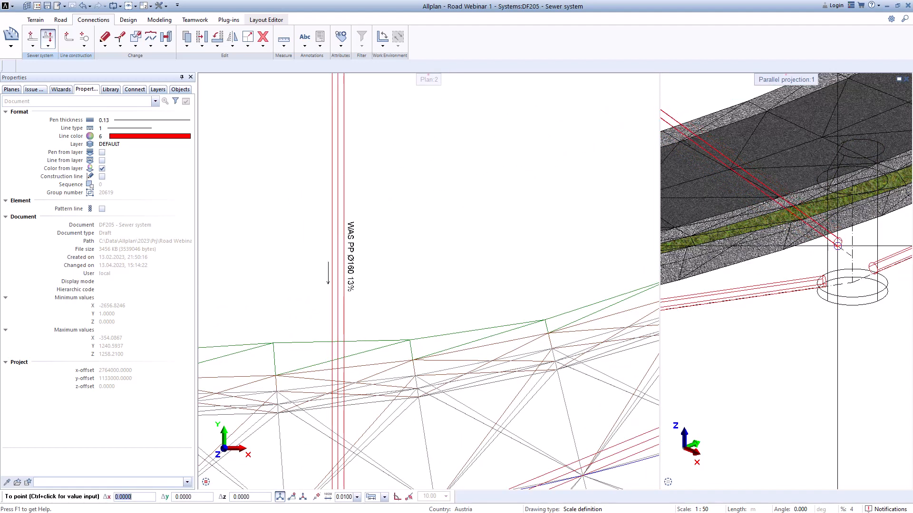
click(837, 260)
scroll(362, 285, down, 3)
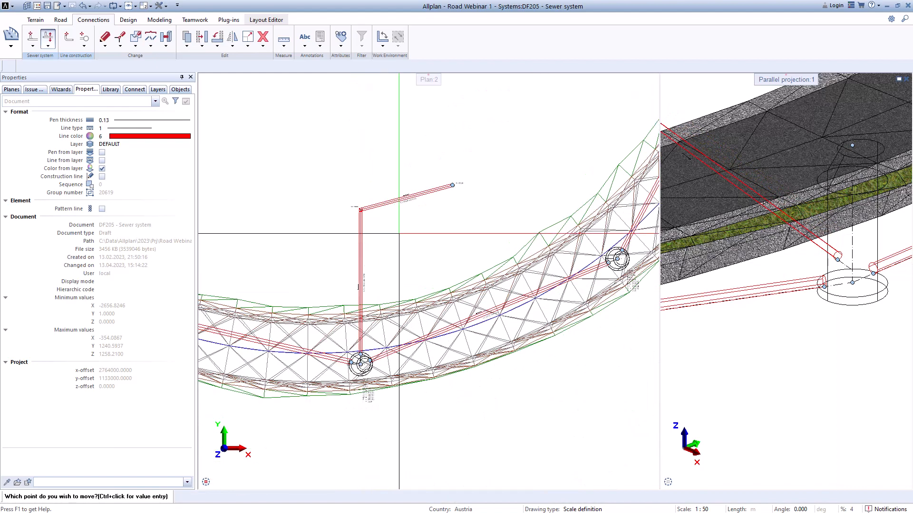
Step: Raise the PP Ø160 connection's inlet point at the concrete shaft in the 3D view
scroll(765, 273, down, 8)
middle_drag(791, 297, 886, 248)
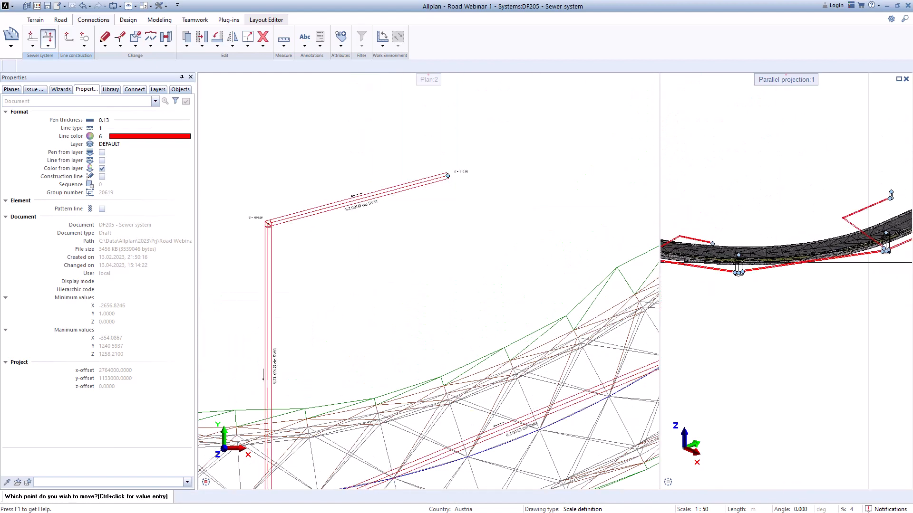
scroll(875, 259, down, 2)
scroll(754, 285, up, 10)
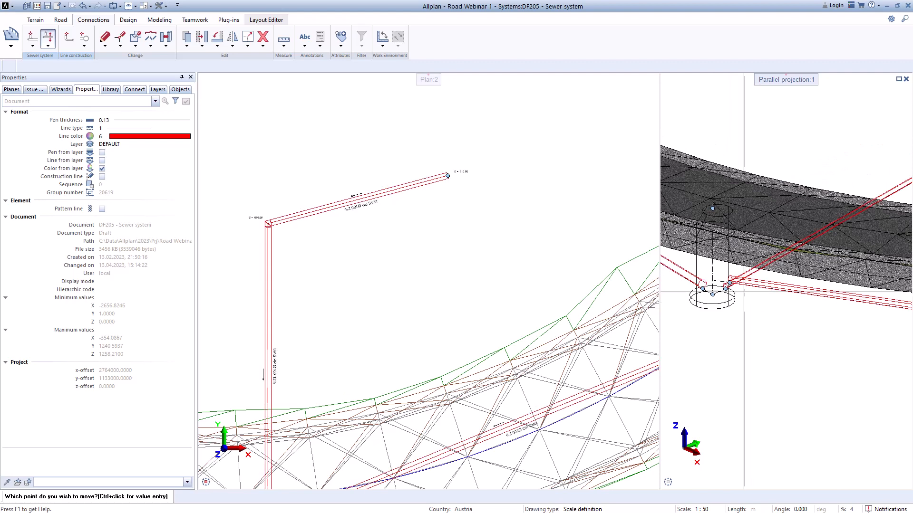
click(710, 291)
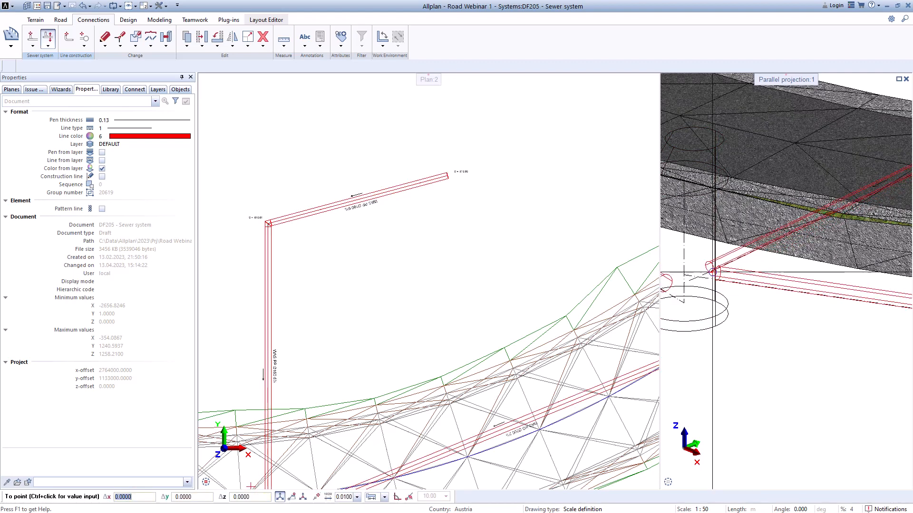
click(715, 257)
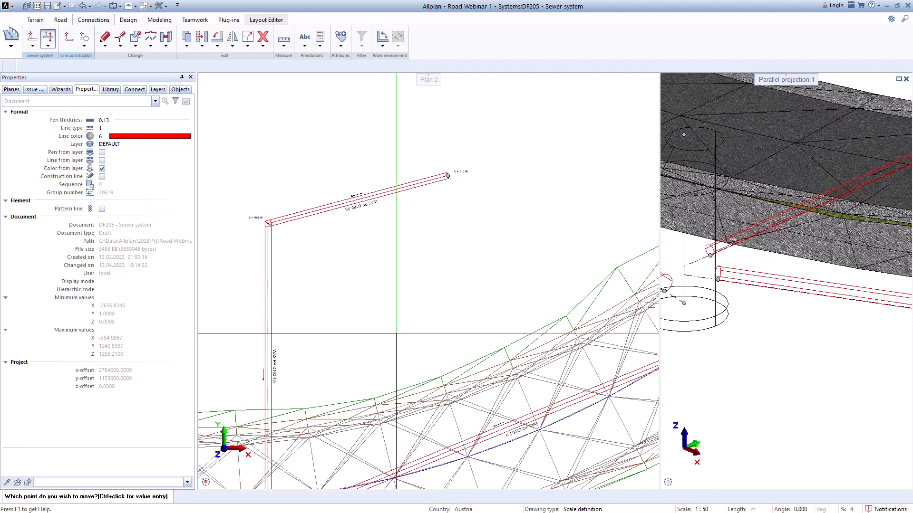
Step: Check the pipe slopes in plan, and move the same inlet point at the shaft slightly higher in the 3D view
scroll(302, 382, up, 4)
middle_drag(302, 382, 415, 320)
scroll(368, 348, down, 3)
scroll(367, 348, down, 2)
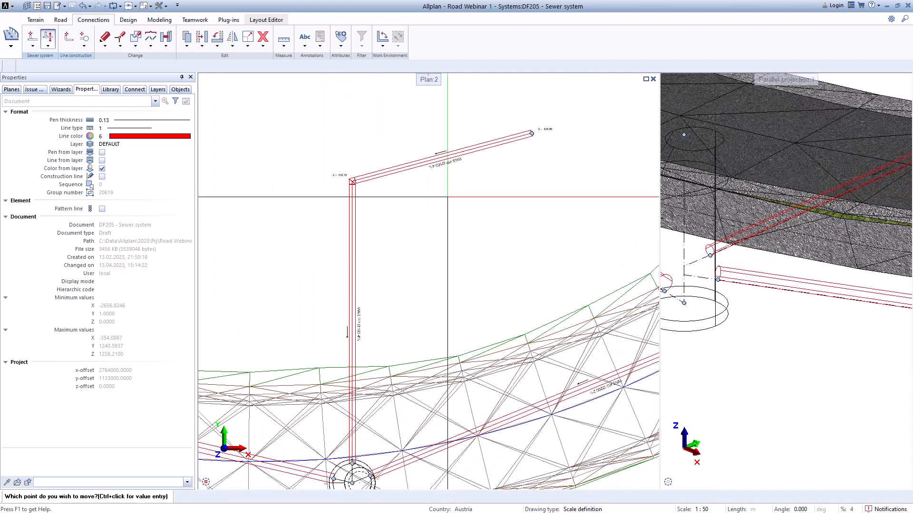
click(710, 256)
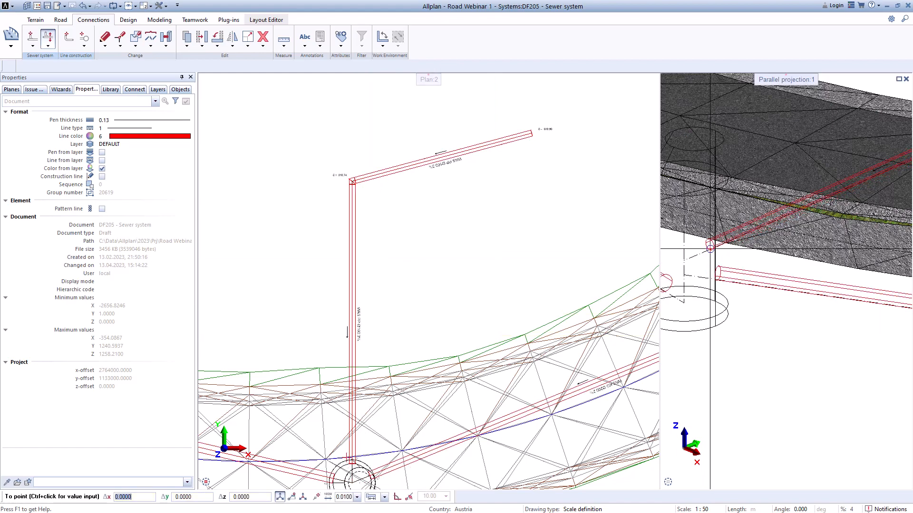
click(710, 246)
Step: Examine the adjusted PP Ø160 connection in relation to the road body and concrete shaft, and end the point modification
scroll(703, 287, down, 4)
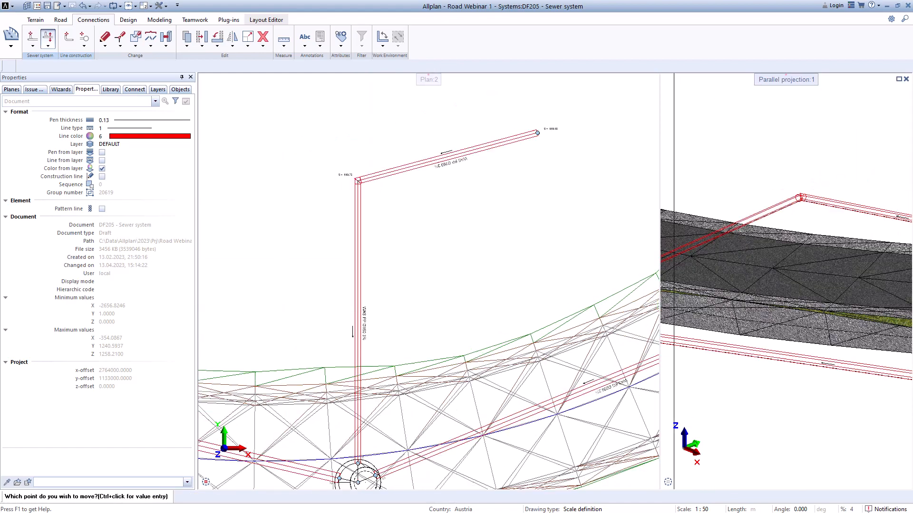
scroll(694, 261, up, 5)
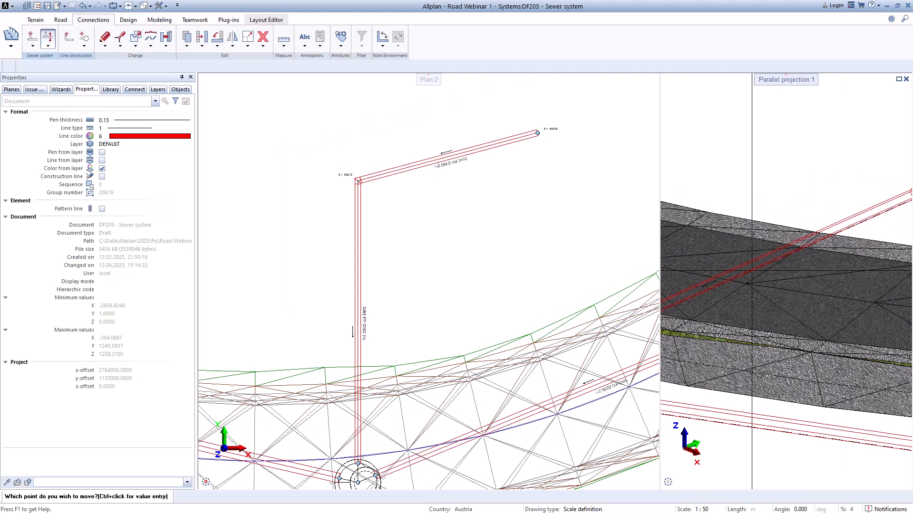
scroll(752, 271, down, 3)
middle_drag(727, 357, 842, 307)
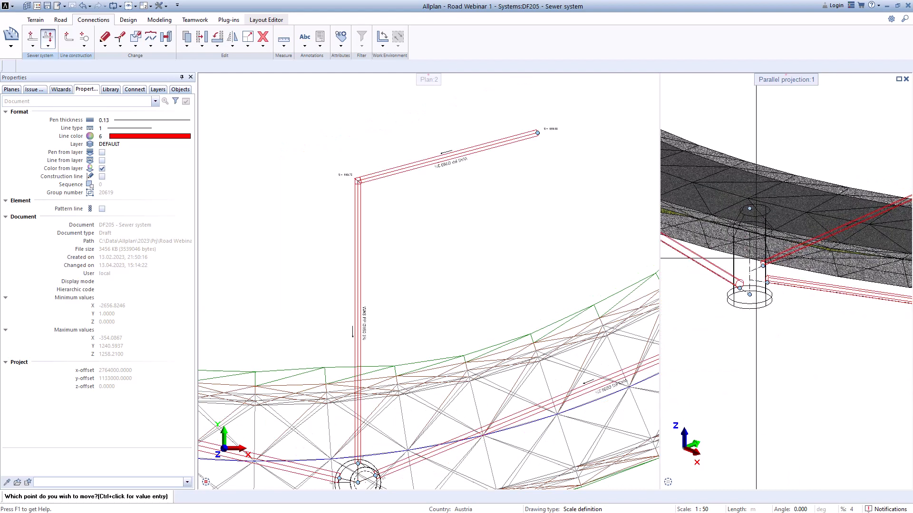
scroll(755, 259, up, 2)
scroll(727, 283, down, 3)
middle_drag(728, 283, 541, 316)
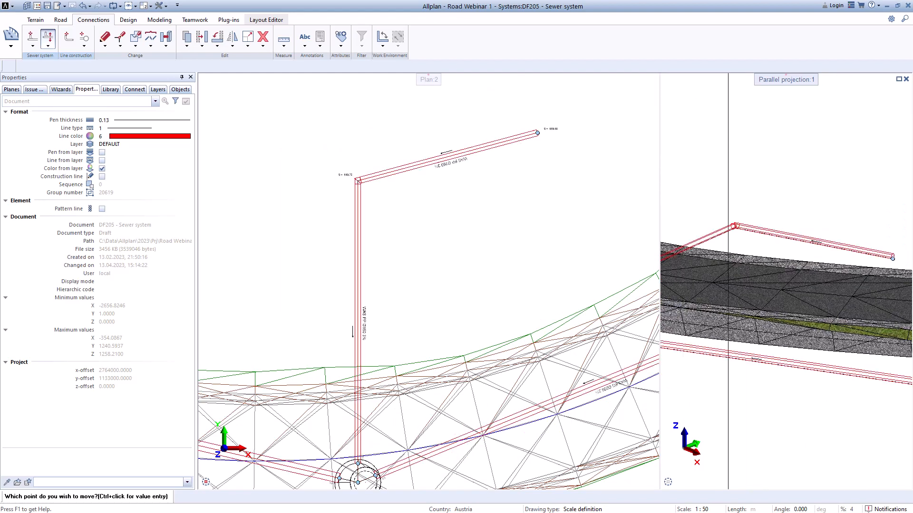
middle_drag(740, 297, 721, 314)
key(Escape)
scroll(817, 299, up, 3)
scroll(817, 302, down, 4)
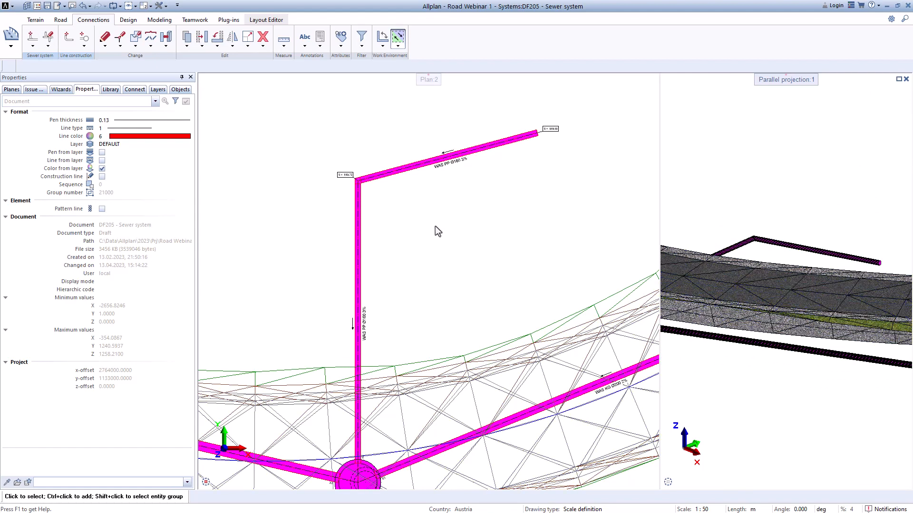
Step: Place a KG Shaft Ø400 at the outer end of the PP Ø160 connection and end the sewer entry
scroll(441, 255, down, 2)
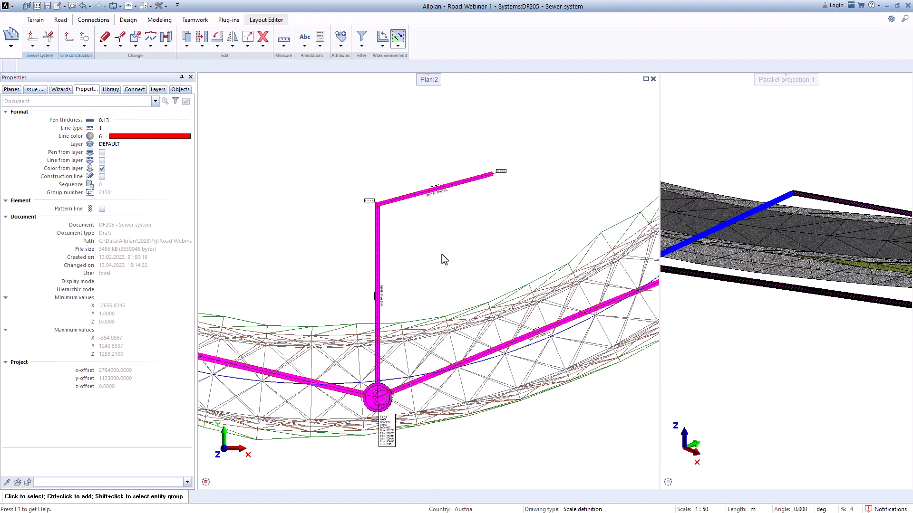
scroll(428, 238, up, 1)
click(33, 46)
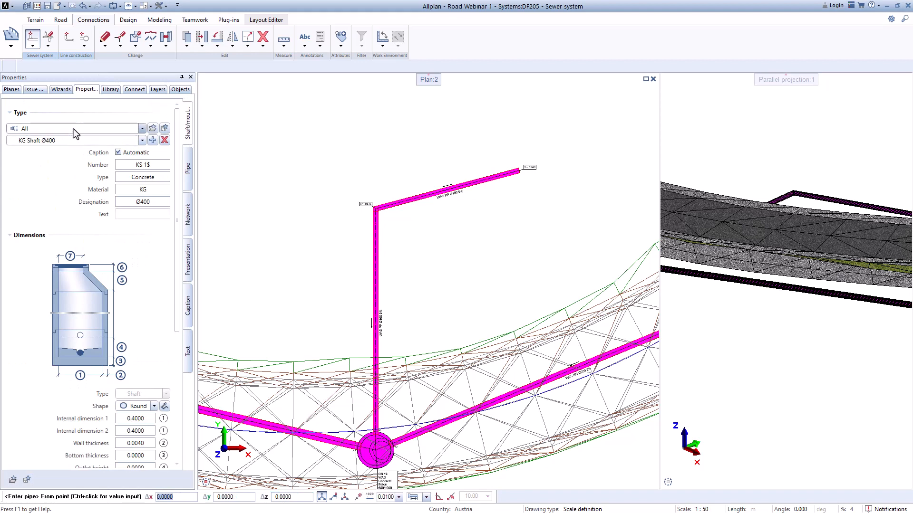
click(71, 140)
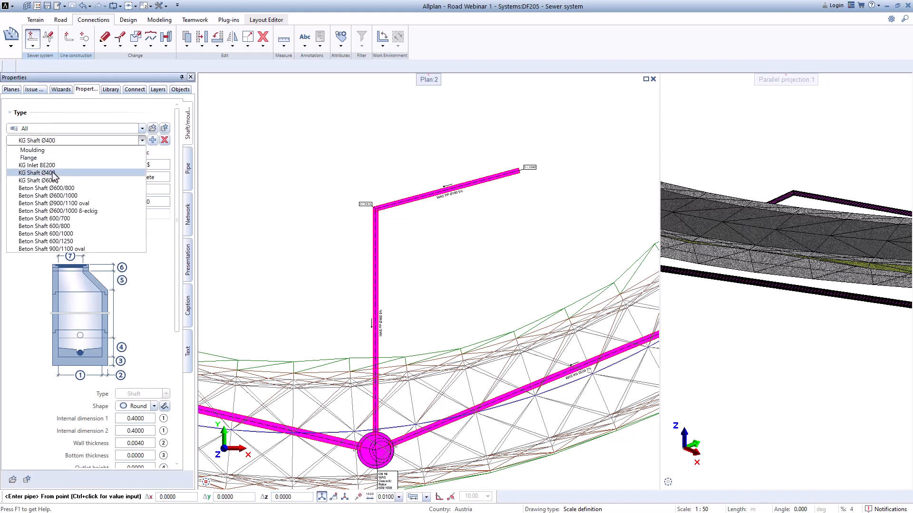
click(53, 173)
scroll(517, 160, up, 5)
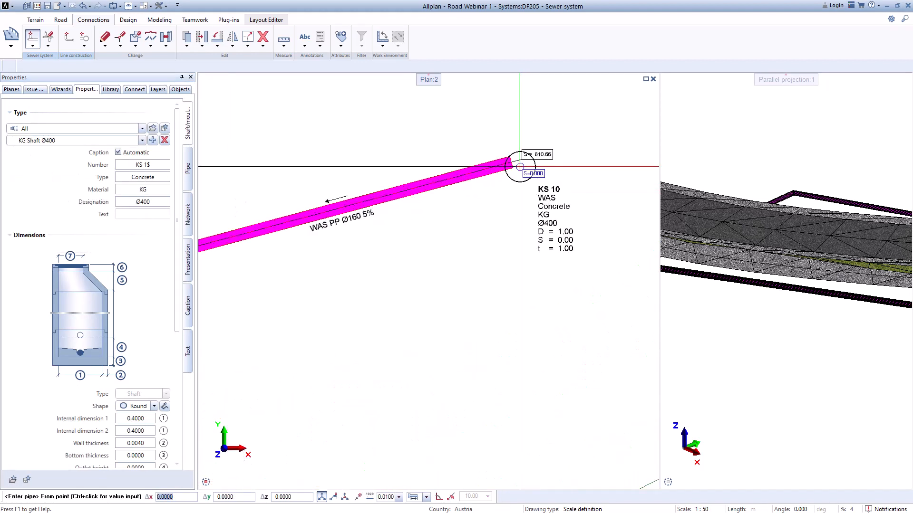
click(515, 159)
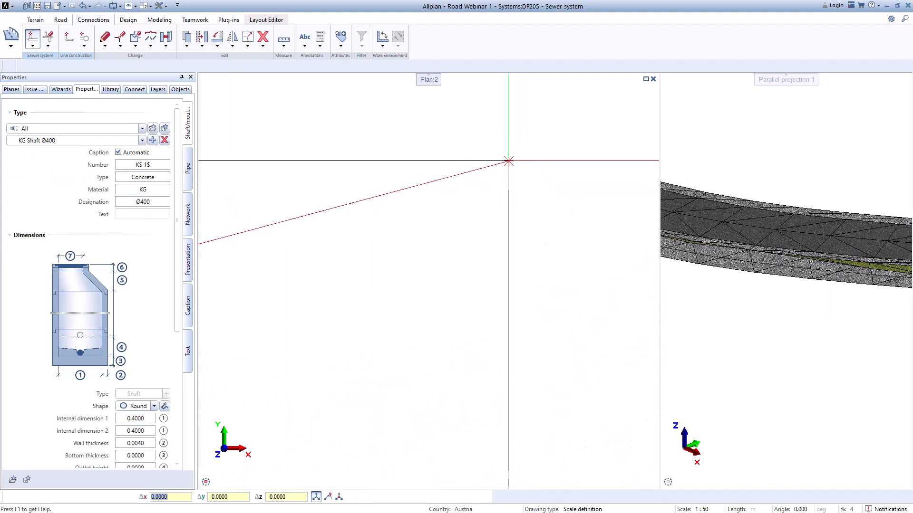
key(Escape)
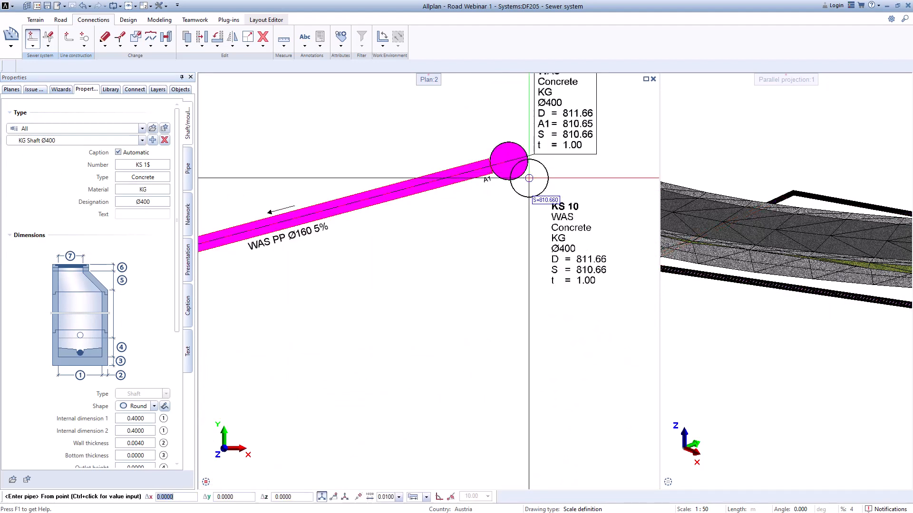
key(Escape)
Step: Examine the new KG Ø400 shaft and its connection to the main sewer in plan and 3D
scroll(726, 215, up, 5)
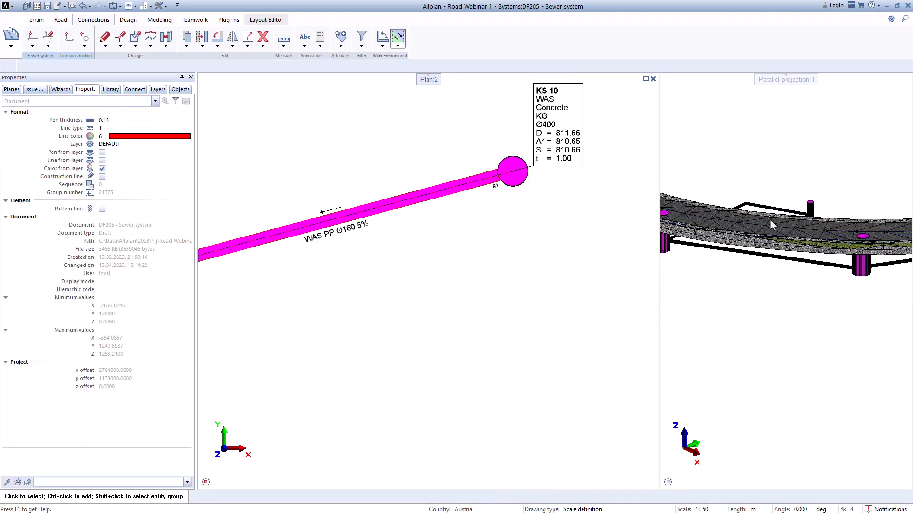
scroll(583, 171, up, 2)
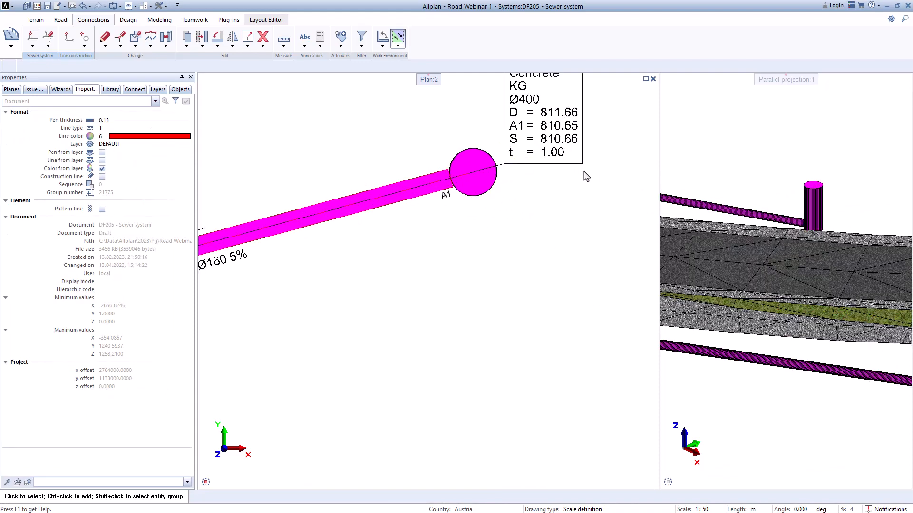
scroll(583, 171, down, 5)
scroll(766, 223, down, 5)
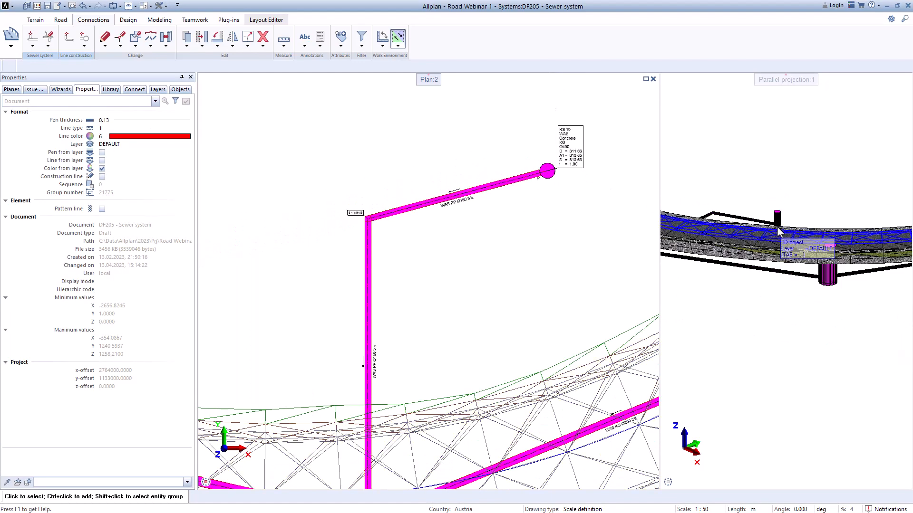
scroll(778, 227, up, 3)
middle_drag(779, 227, 872, 200)
scroll(860, 212, down, 4)
scroll(428, 267, down, 5)
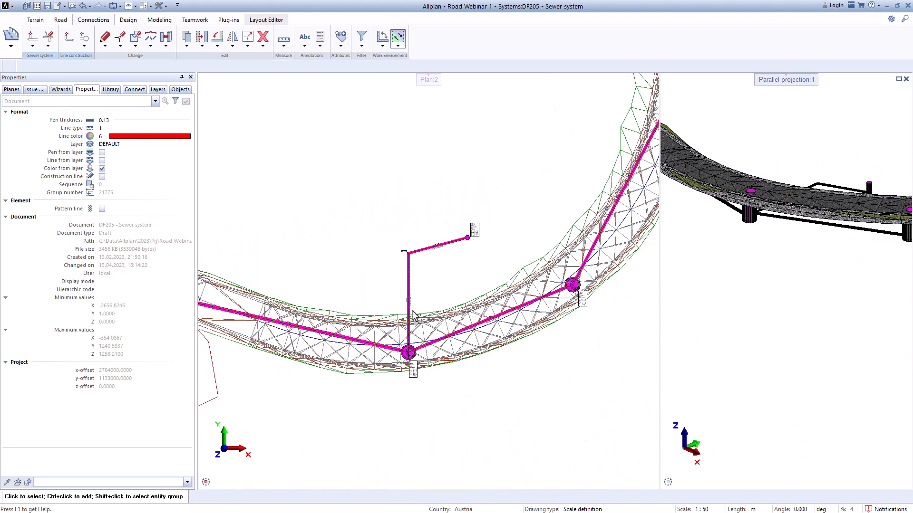
Step: Start a PP Ø160 pipe with the Flange type at the outer end of the next guide line, with bottom height 809.90
middle_drag(378, 333, 556, 317)
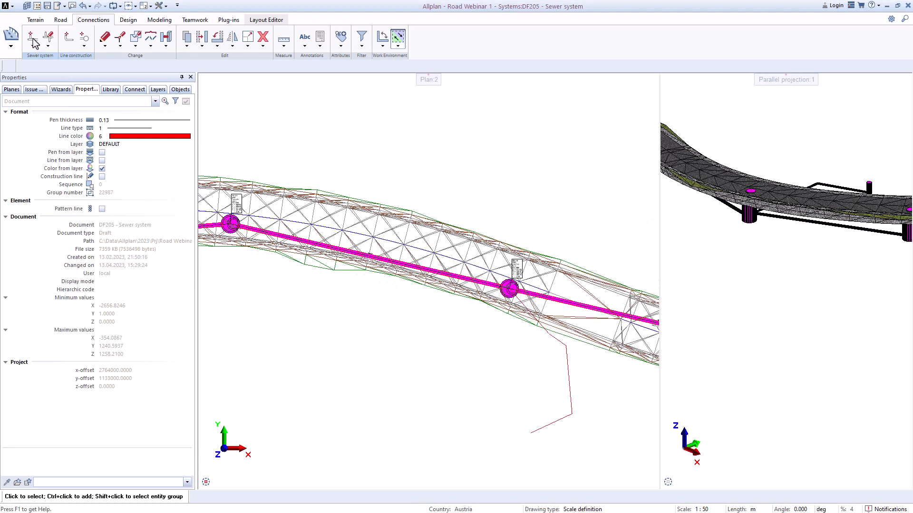
click(33, 41)
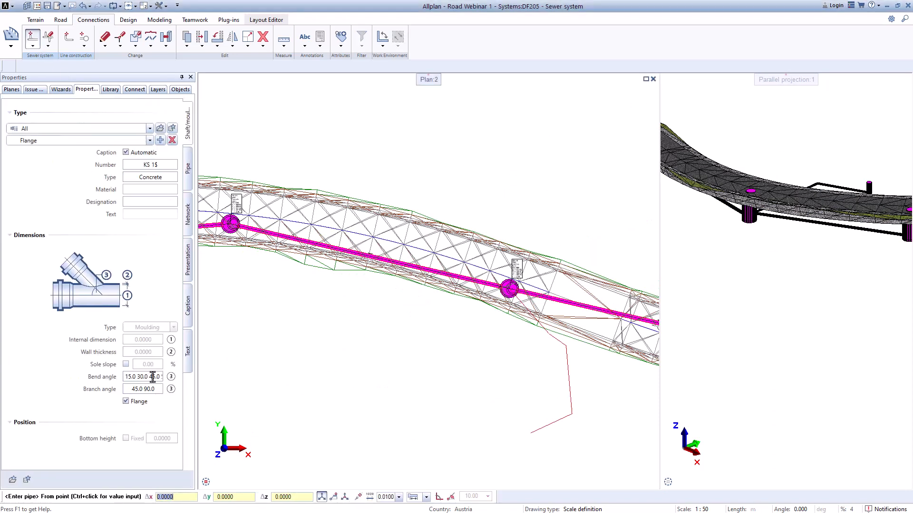
click(152, 377)
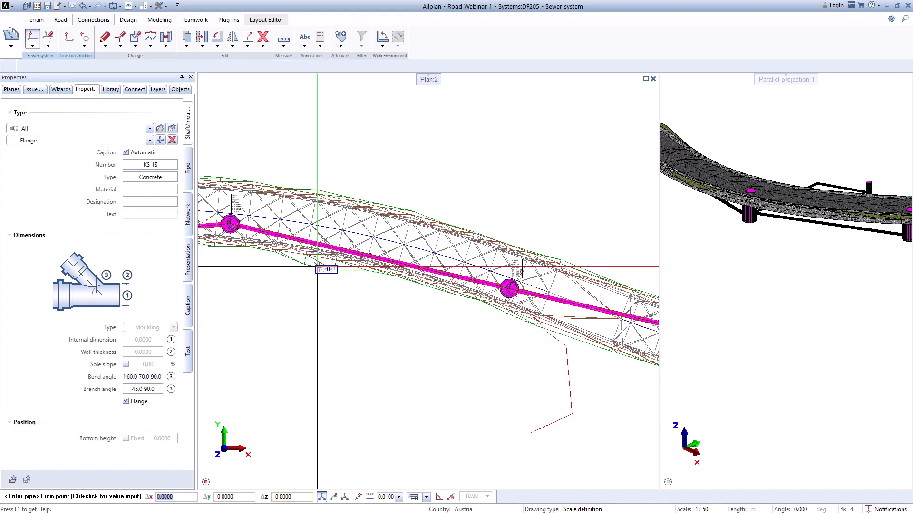
click(69, 141)
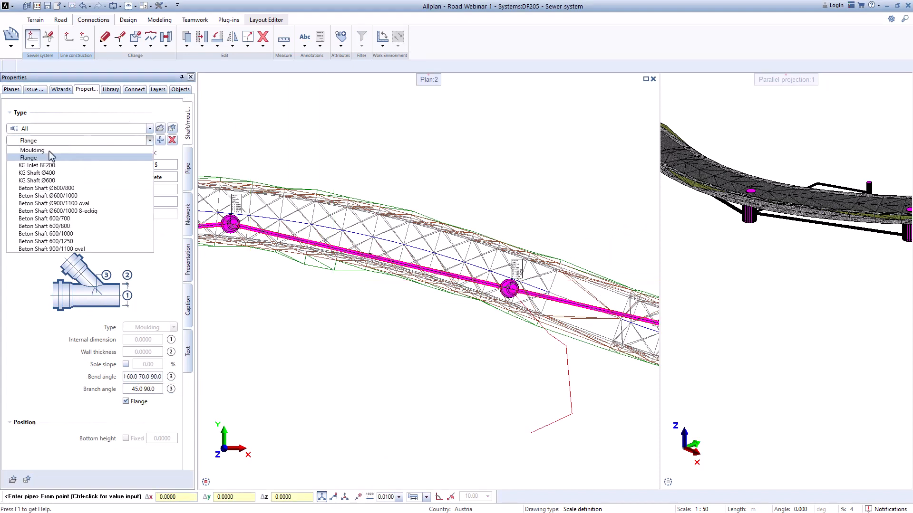
click(32, 159)
scroll(534, 441, up, 5)
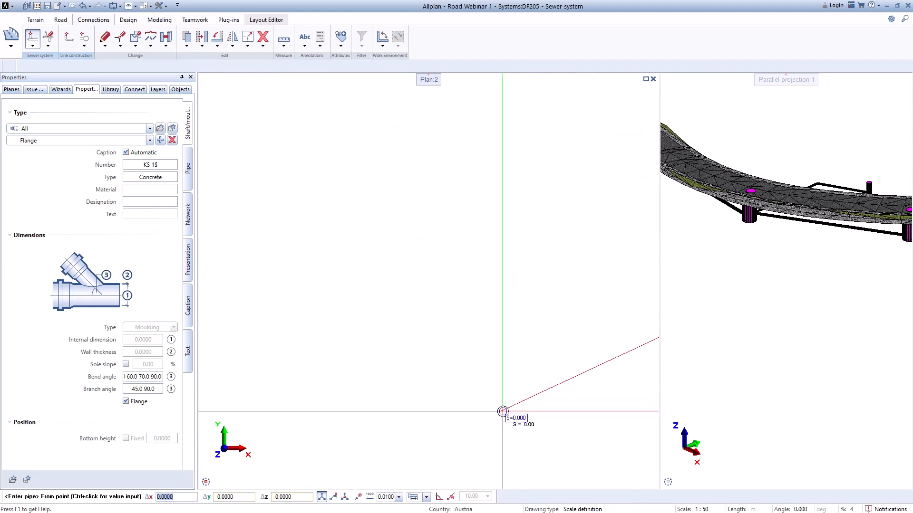
click(492, 402)
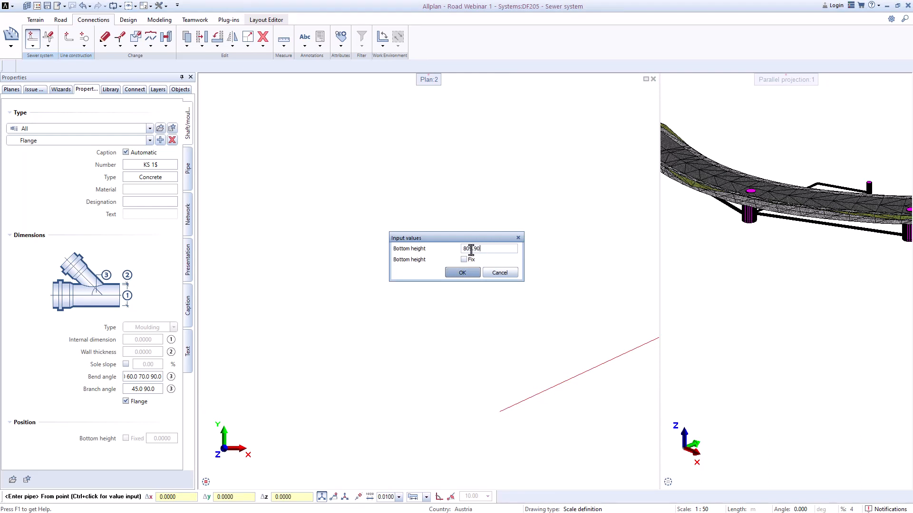
key(Return)
Step: Run the PP Ø160 pipe along the guide line through its three bend points towards the road
scroll(509, 384, down, 4)
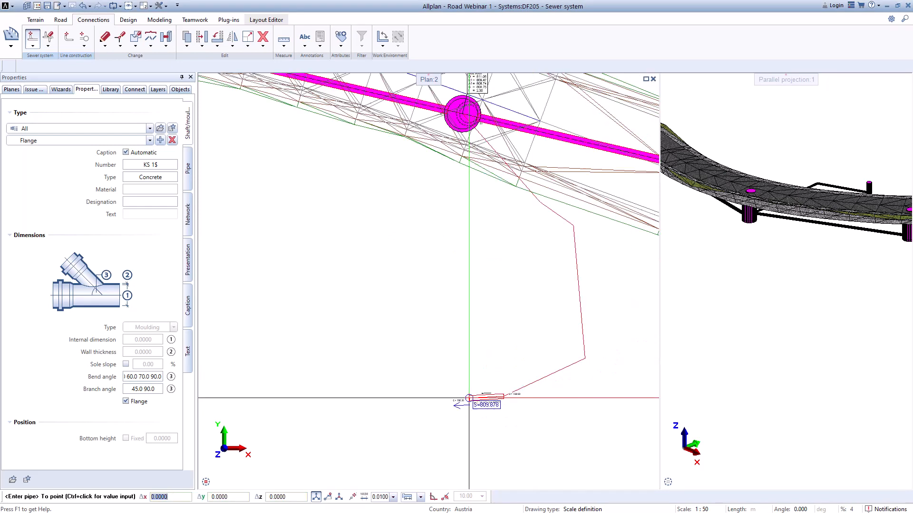
scroll(583, 361, up, 5)
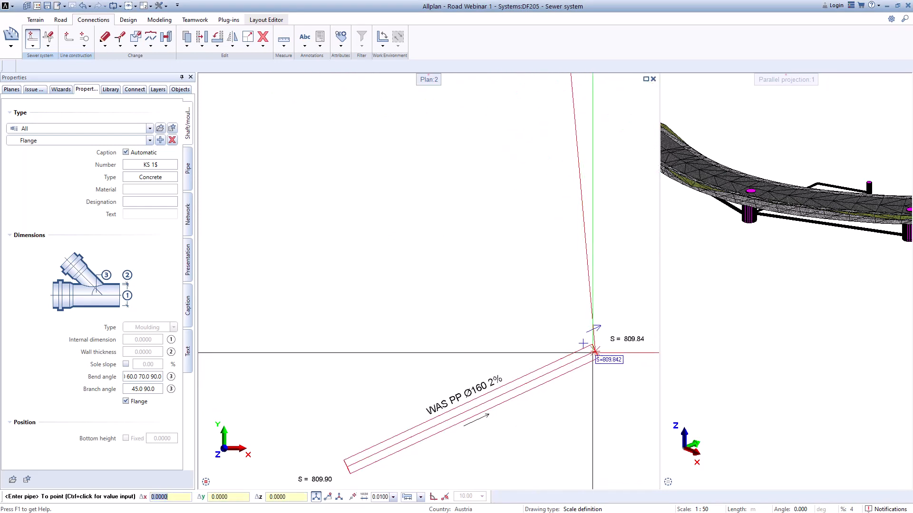
click(593, 352)
scroll(612, 349, down, 3)
middle_drag(589, 245, 561, 414)
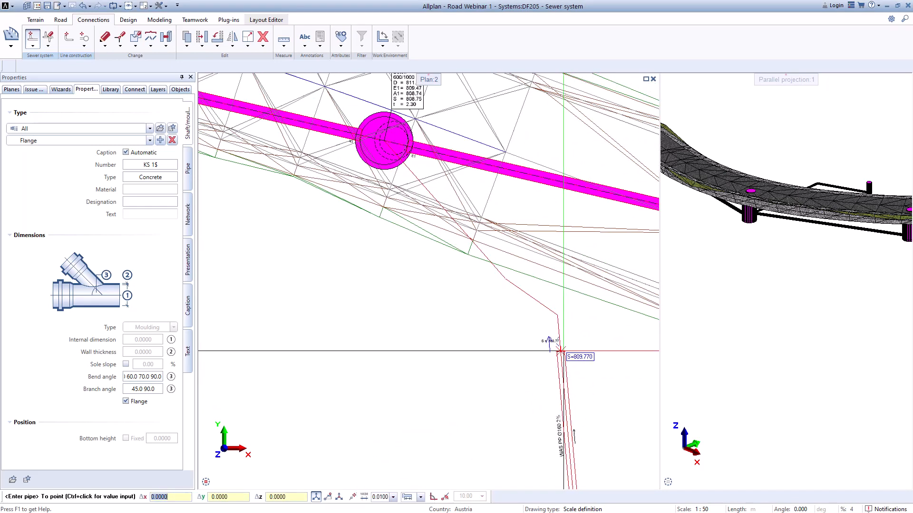
scroll(555, 345, up, 2)
click(560, 317)
scroll(489, 230, up, 3)
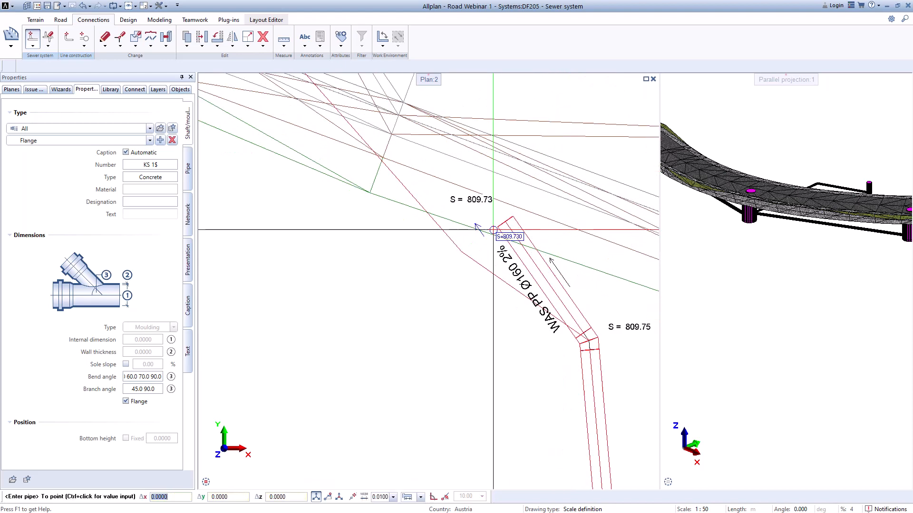
scroll(461, 257, up, 2)
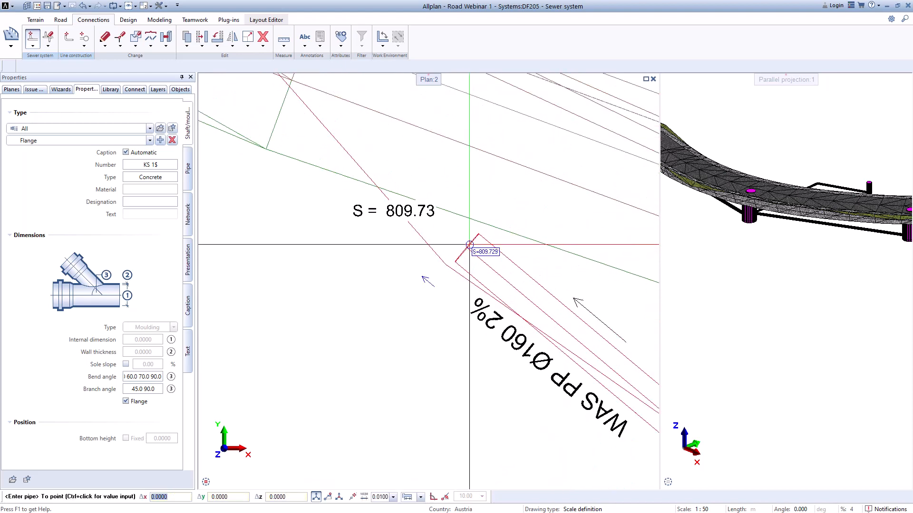
click(450, 265)
scroll(438, 229, down, 3)
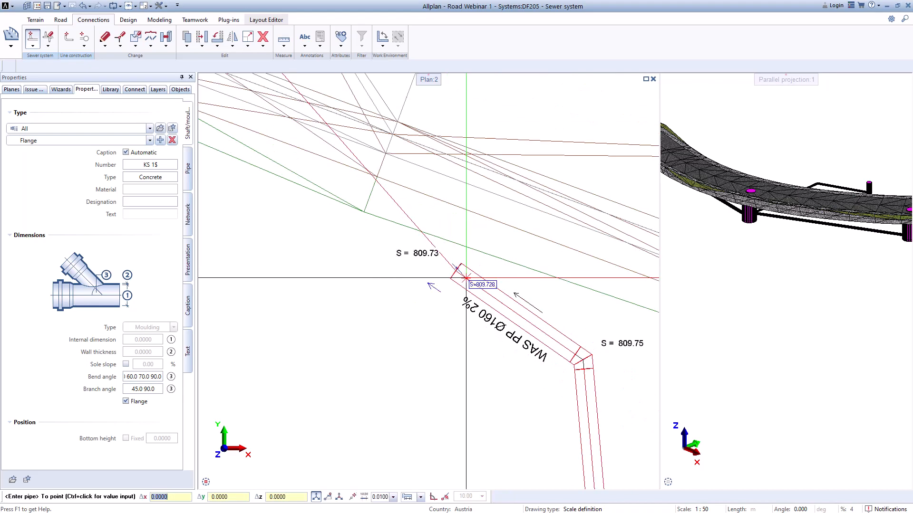
Step: Connect the PP Ø160 pipe to the centre of the concrete 600/1000 shaft and finish the pipe run
scroll(394, 176, down, 2)
scroll(378, 237, up, 5)
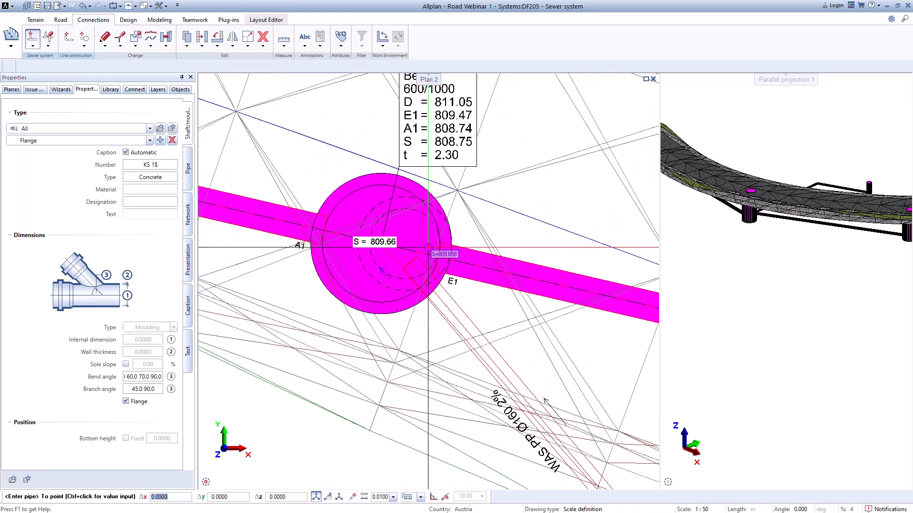
scroll(365, 242, up, 3)
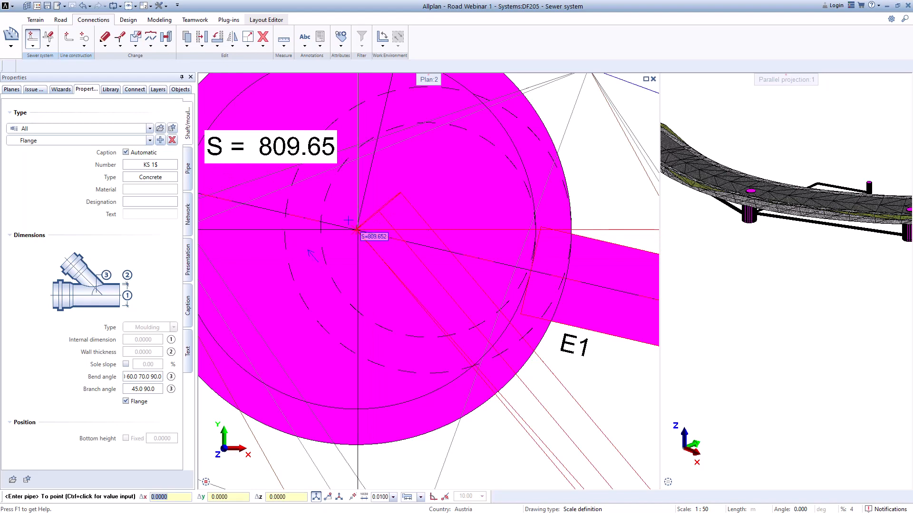
click(357, 230)
scroll(356, 230, down, 5)
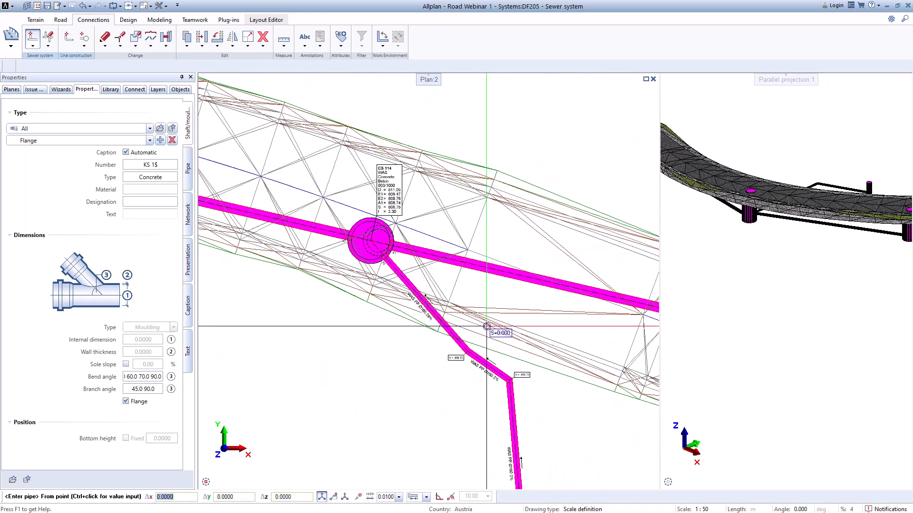
Step: Finish the pipe entry and examine the gradients and bottom heights of the new PP Ø160 connection in plan and 3D
key(Escape)
middle_drag(480, 354, 469, 309)
scroll(418, 397, up, 5)
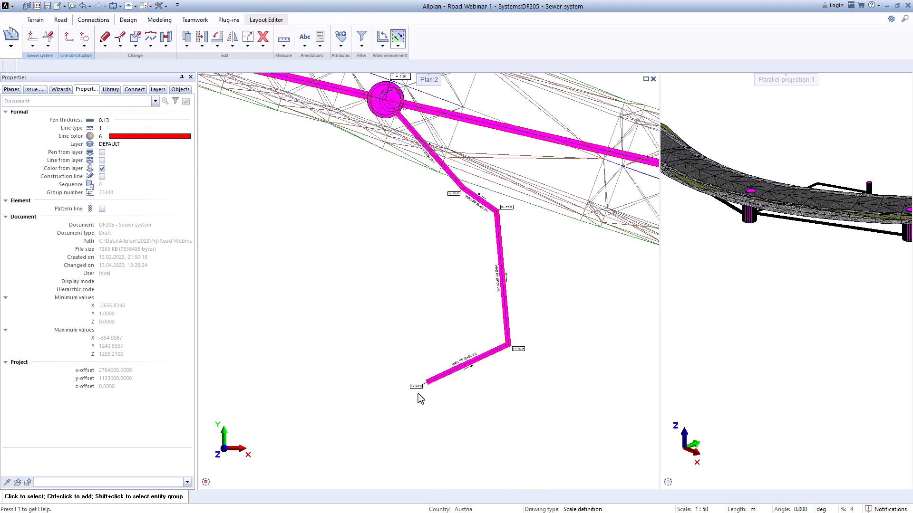
middle_drag(572, 280, 476, 434)
middle_drag(536, 329, 579, 457)
middle_drag(467, 208, 503, 275)
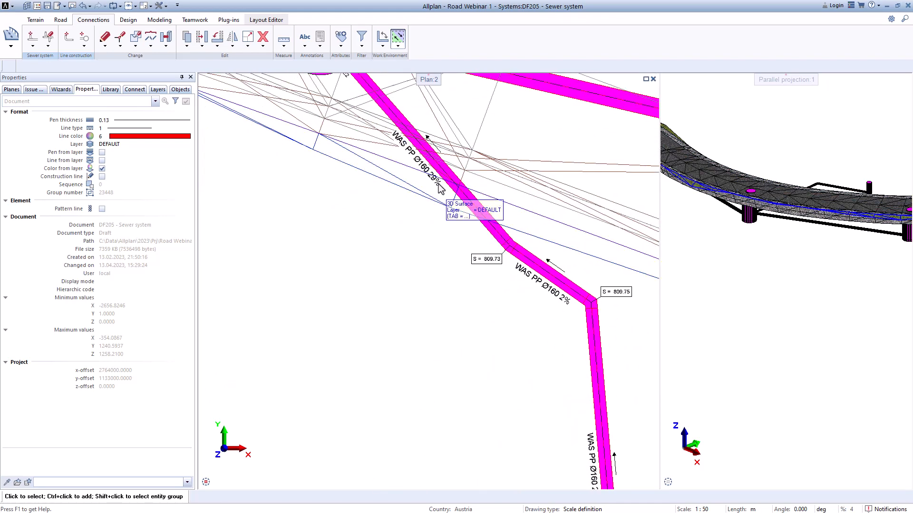
scroll(775, 254, down, 3)
scroll(779, 264, up, 6)
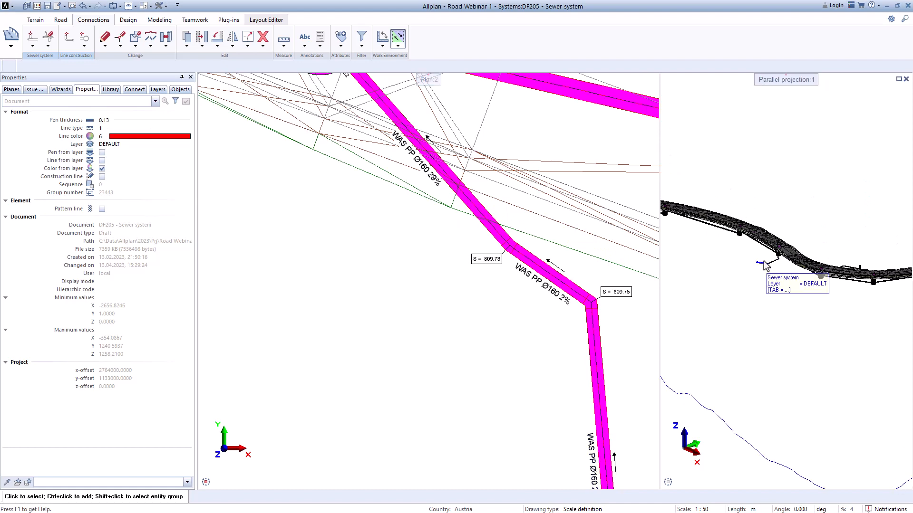
scroll(794, 264, up, 1)
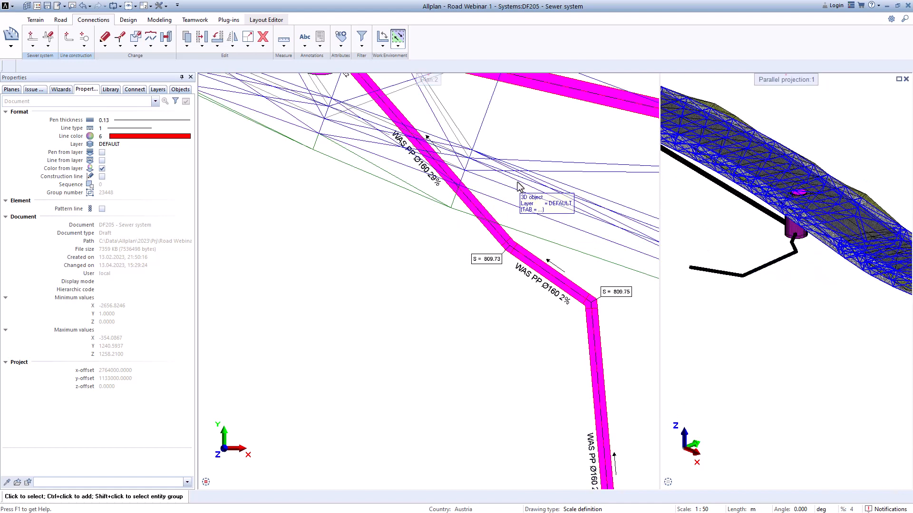
scroll(520, 190, down, 3)
middle_drag(536, 218, 526, 258)
Step: Modify the height of the PP Ø160 pipe entering the concrete shaft, shifting its connection point slightly in the 3D view
click(47, 46)
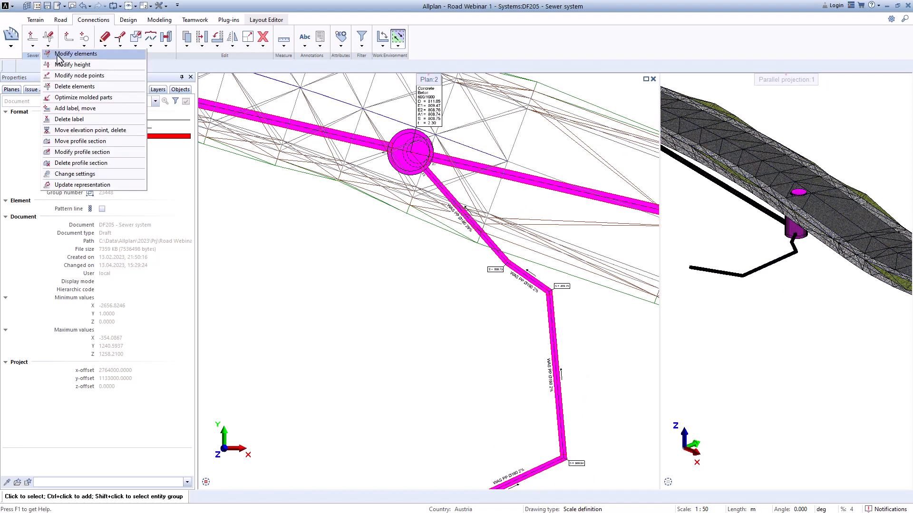
click(62, 55)
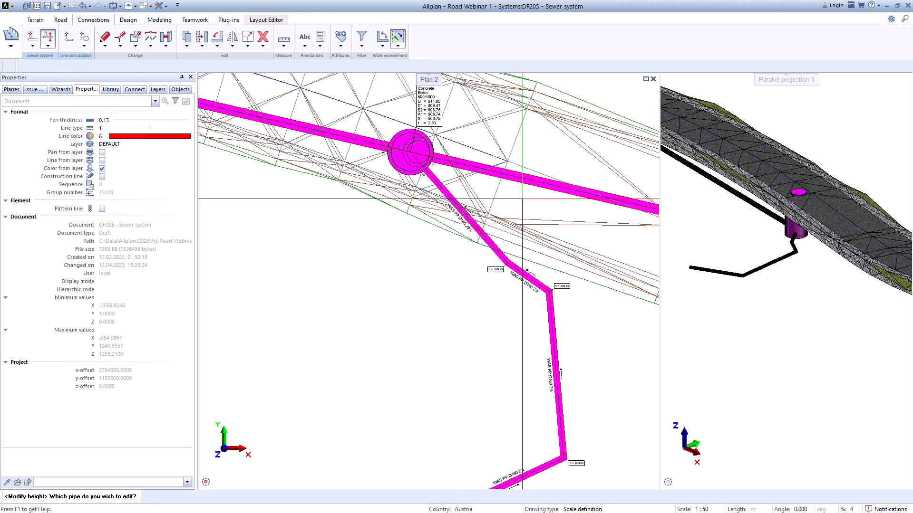
scroll(476, 195, up, 2)
click(426, 191)
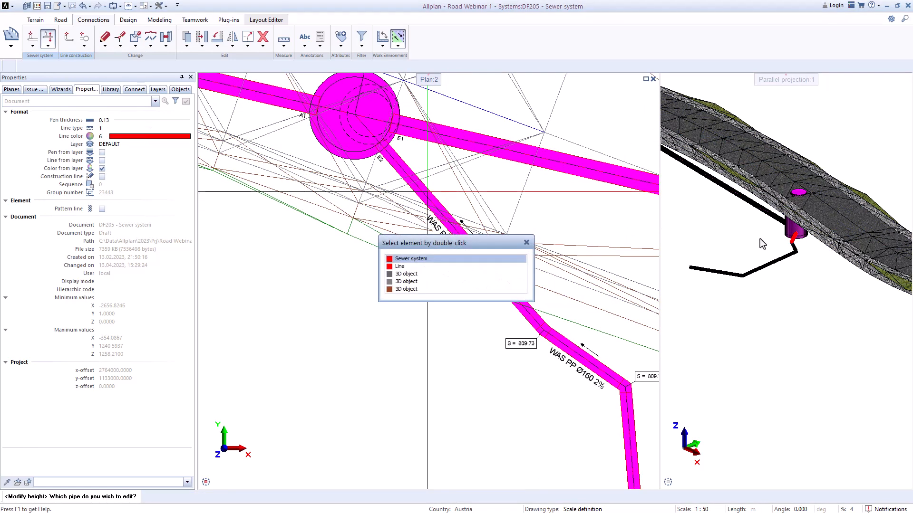
double_click(490, 259)
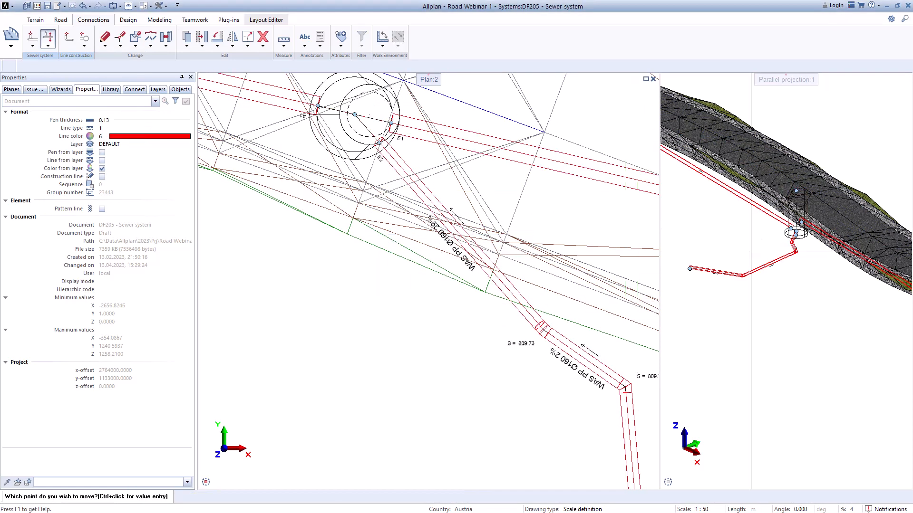
scroll(826, 234, up, 2)
scroll(780, 255, up, 4)
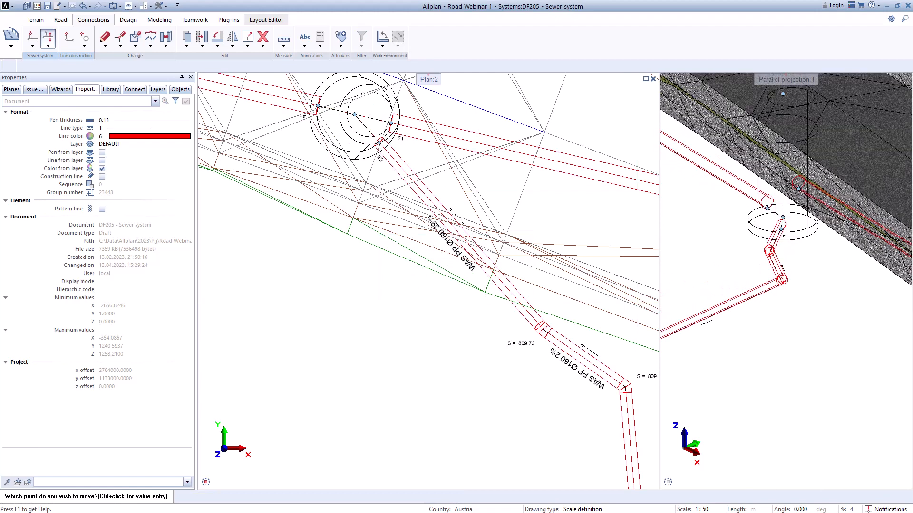
click(781, 228)
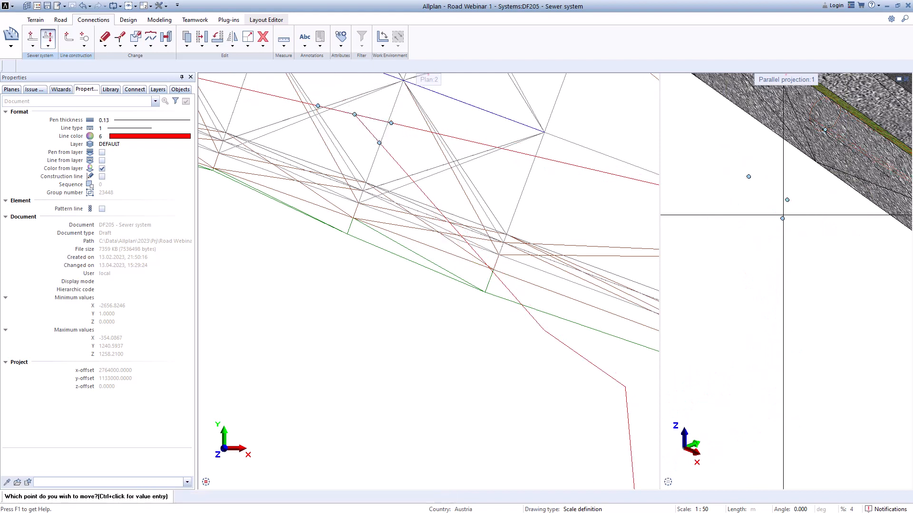
click(784, 207)
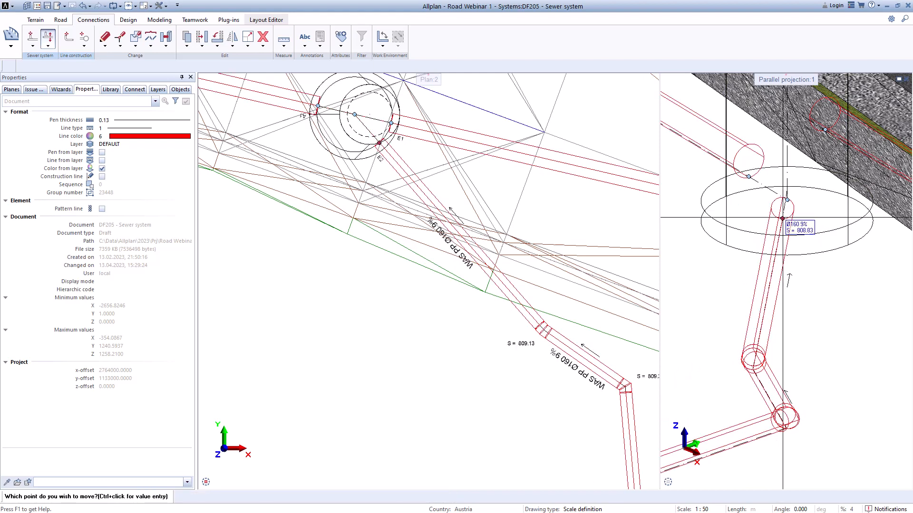
click(783, 218)
click(787, 196)
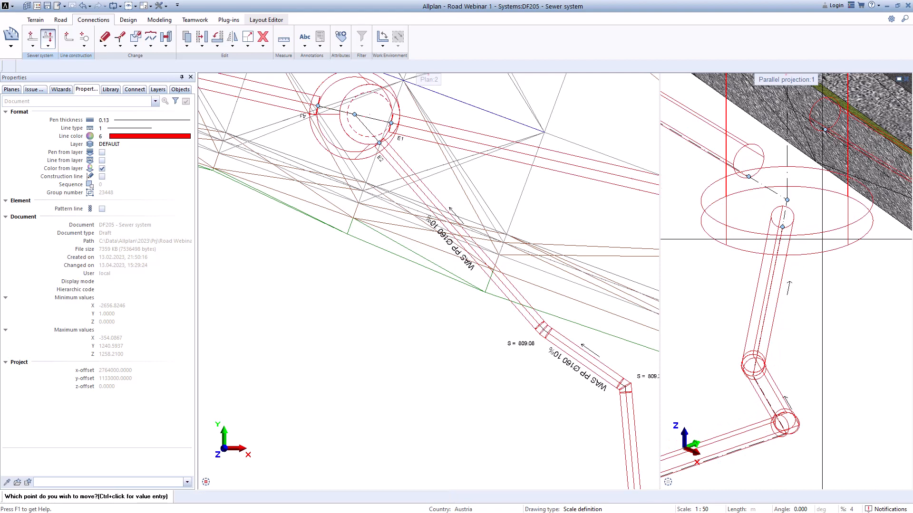
Step: Raise the PP Ø160 pipe's connection point well above the concrete shaft's base
click(783, 227)
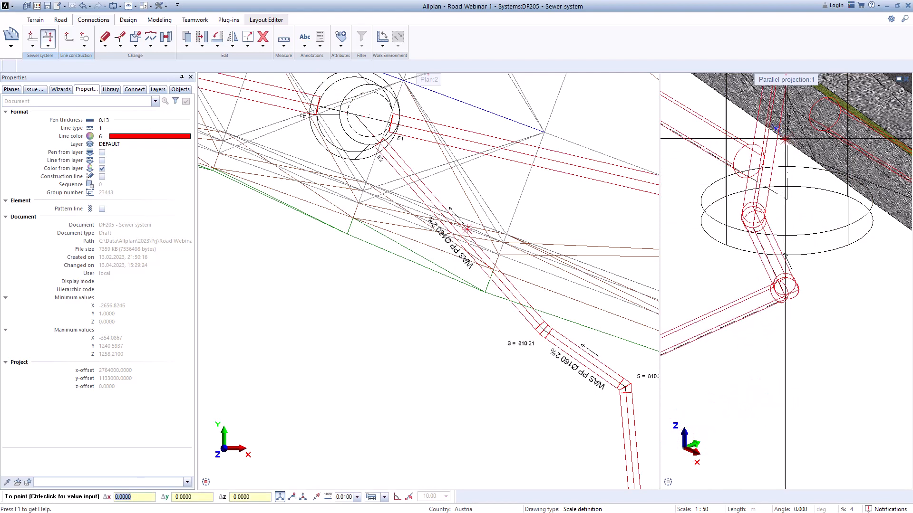
click(784, 138)
scroll(794, 299, down, 5)
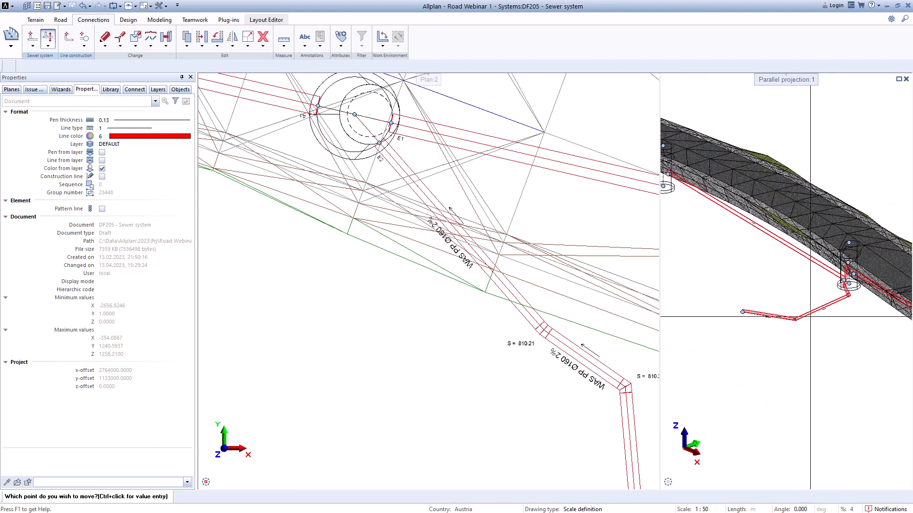
scroll(810, 317, down, 3)
Step: Place a KG Shaft Ø400 at the outer end of the PP Ø160 pipe and end the pipe entry
click(48, 46)
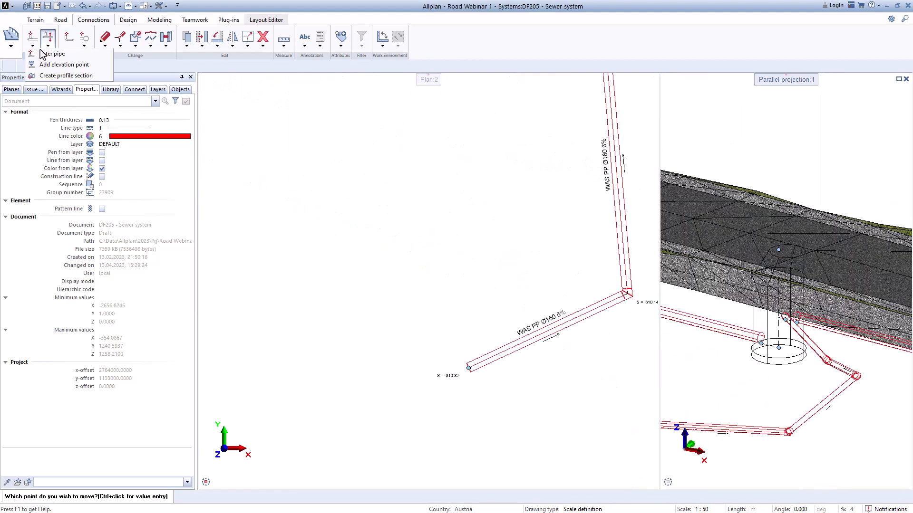
click(44, 55)
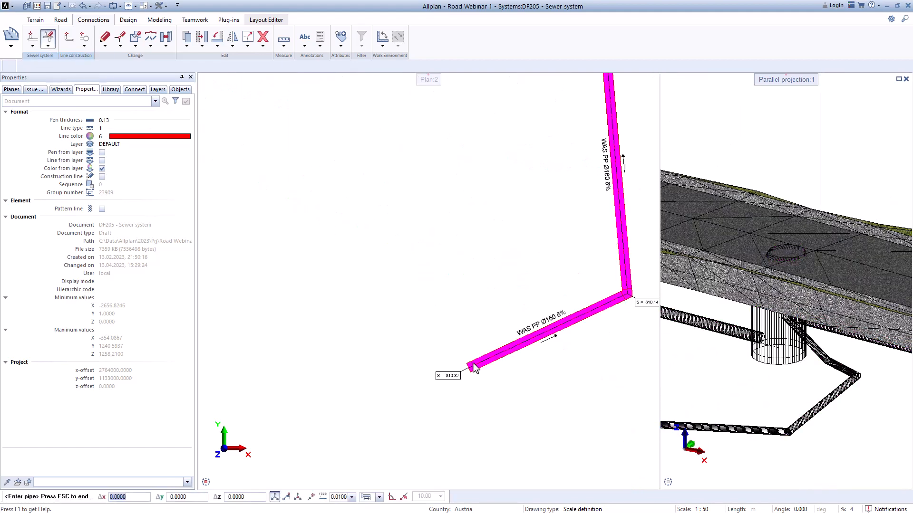
scroll(473, 365, up, 5)
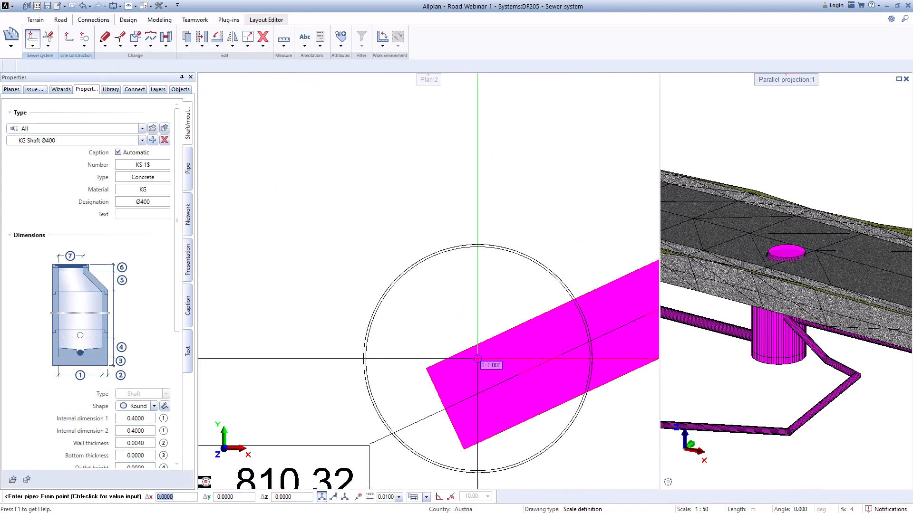
click(446, 410)
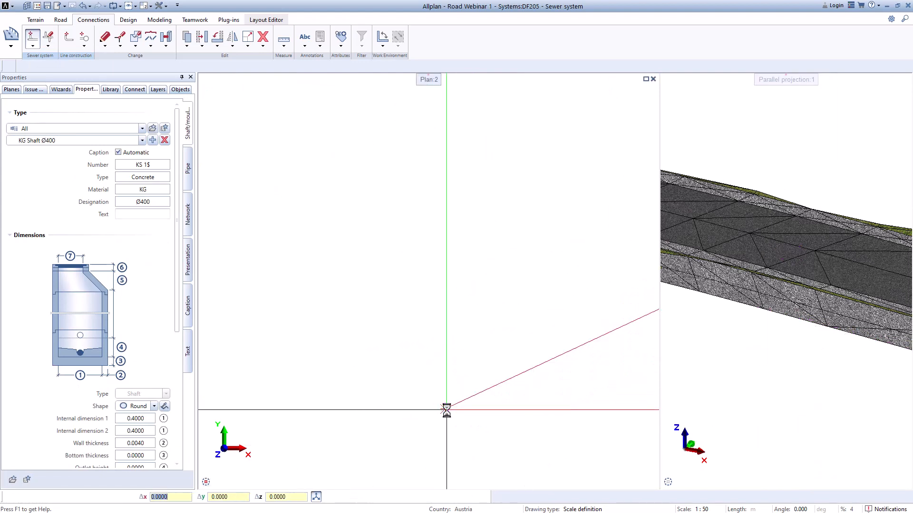
scroll(438, 380, down, 6)
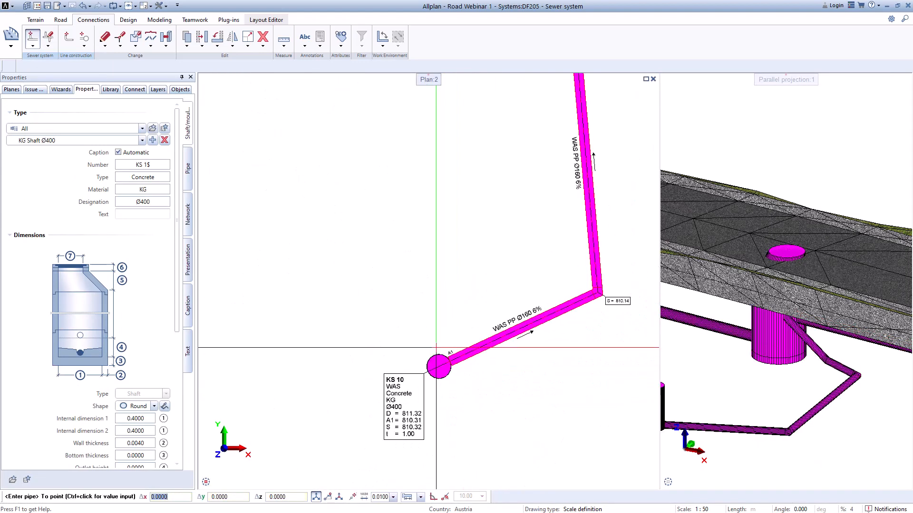
scroll(449, 361, down, 2)
key(Escape)
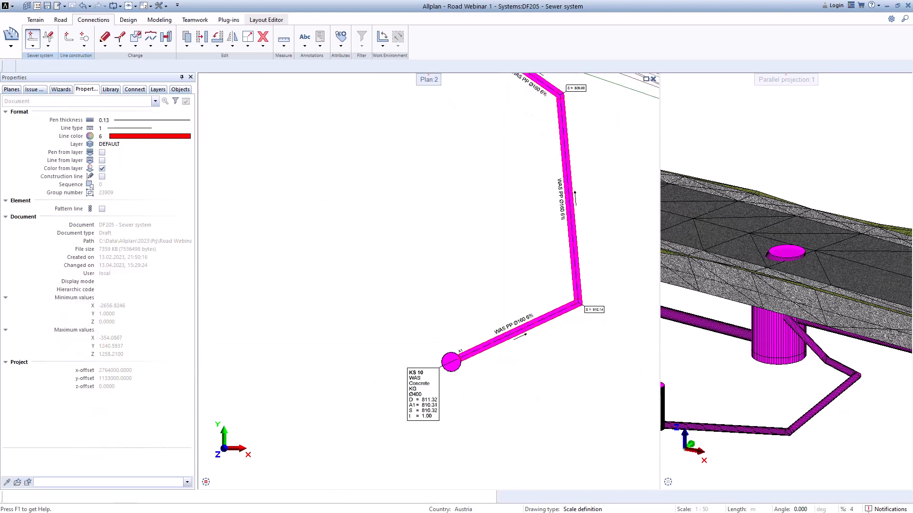
Step: Examine the new KG Ø400 shaft and the raised pipe's entry into the concrete shaft in 3D and plan
scroll(516, 369, down, 1)
scroll(748, 384, down, 3)
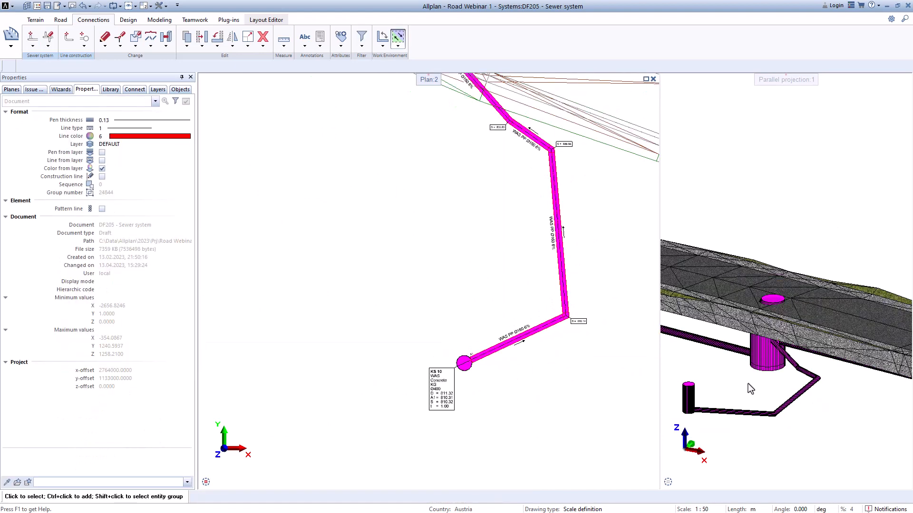
scroll(748, 383, up, 1)
middle_drag(748, 384, 812, 378)
scroll(812, 378, up, 1)
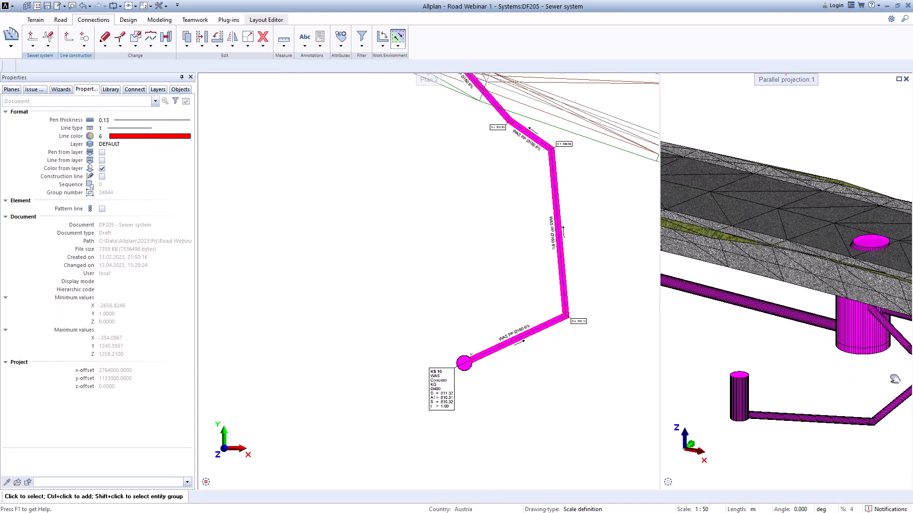
scroll(832, 335, up, 3)
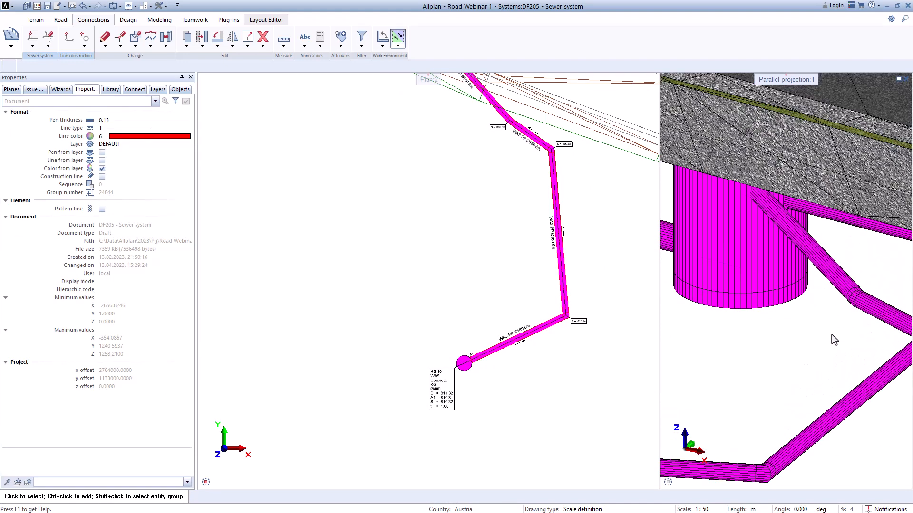
scroll(832, 335, down, 4)
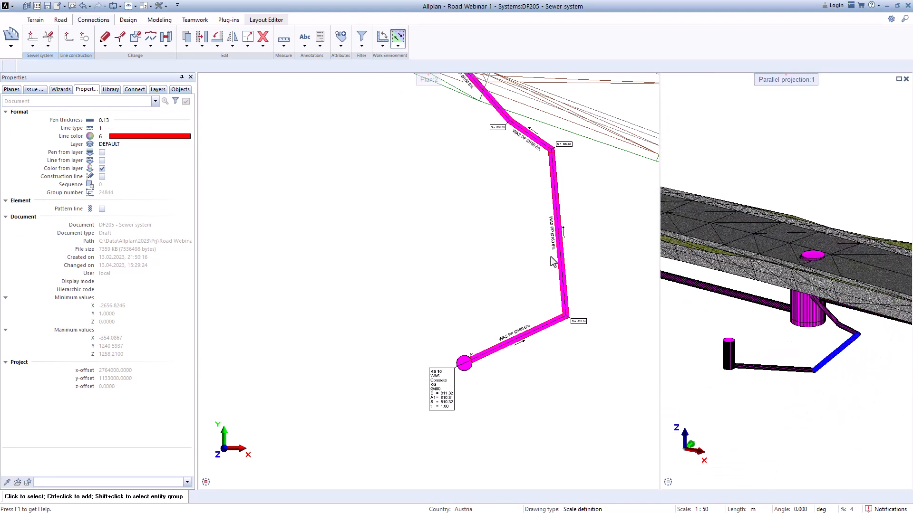
middle_drag(501, 199, 540, 304)
scroll(521, 194, up, 2)
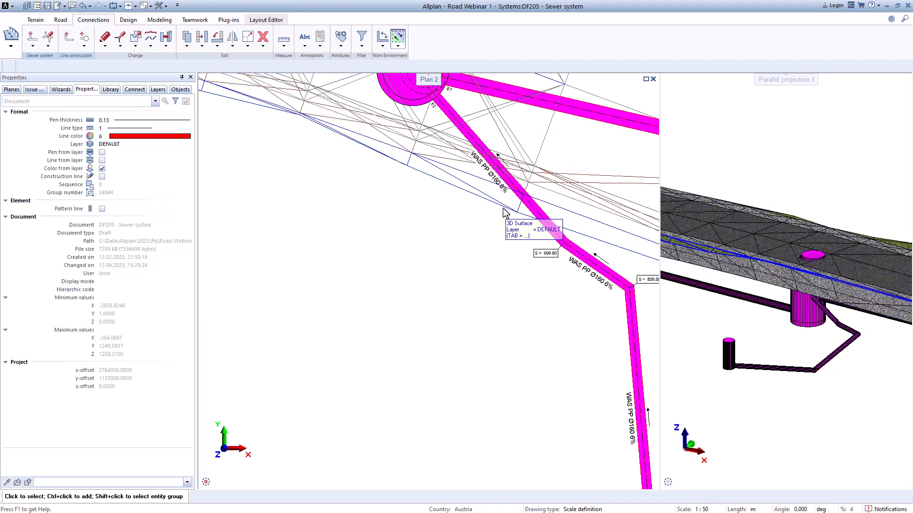
scroll(489, 267, down, 6)
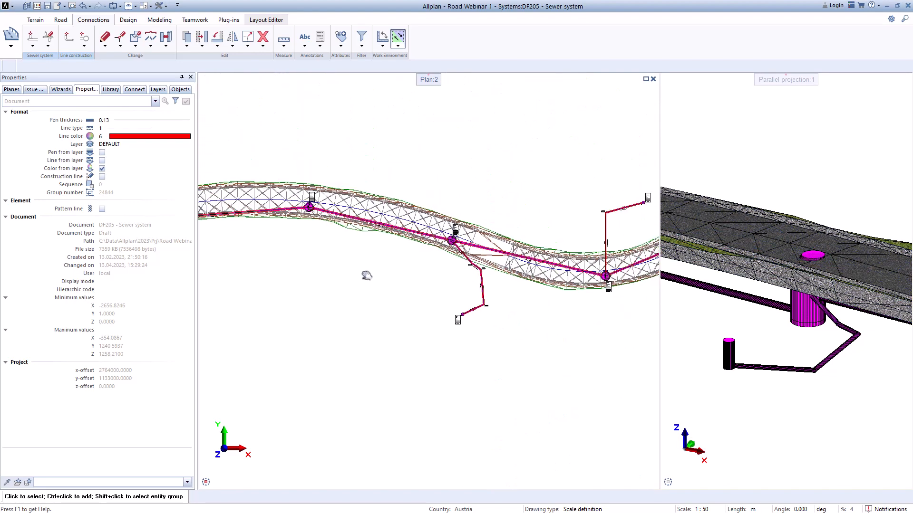
Step: Start a PP Ø160 pipe with the Moulding type at the outer end of the straight guide line, with bottom height 805.25
middle_drag(400, 267, 536, 237)
middle_drag(302, 298, 486, 207)
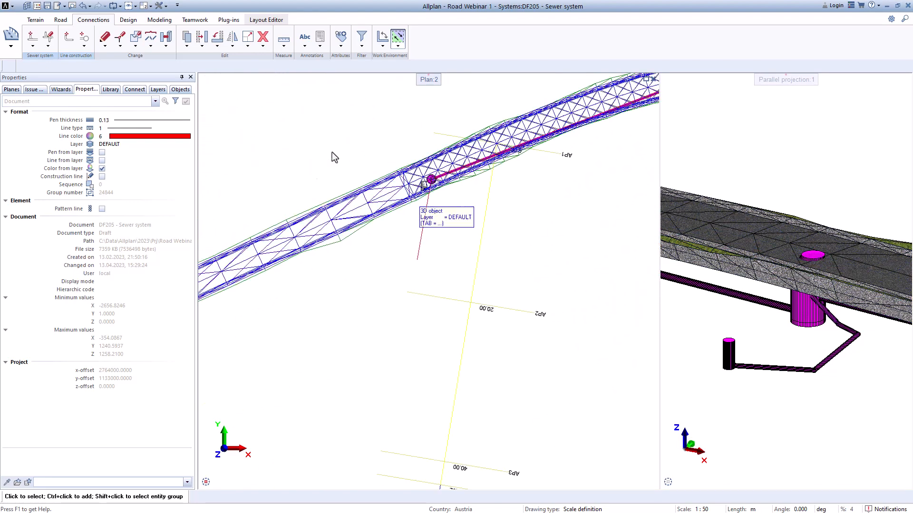
click(32, 45)
click(52, 54)
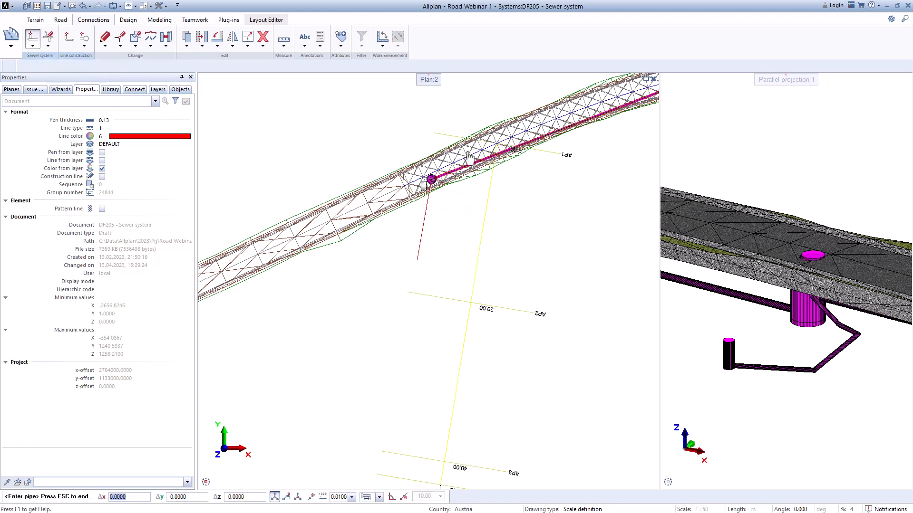
click(47, 141)
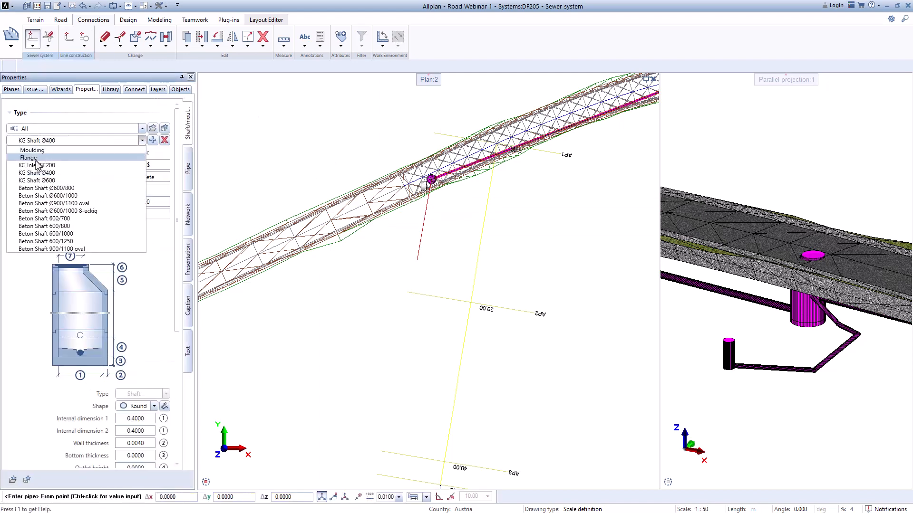
click(34, 159)
click(37, 141)
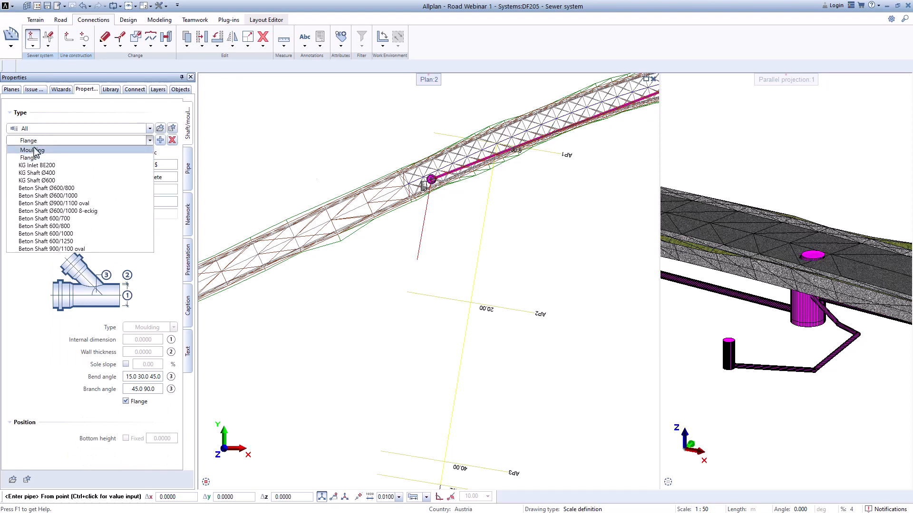
click(36, 150)
click(190, 178)
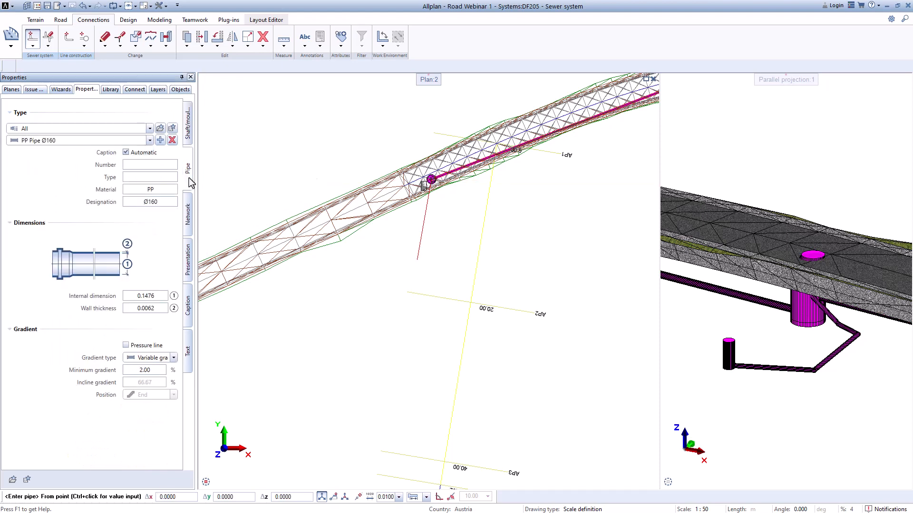
scroll(426, 195, up, 3)
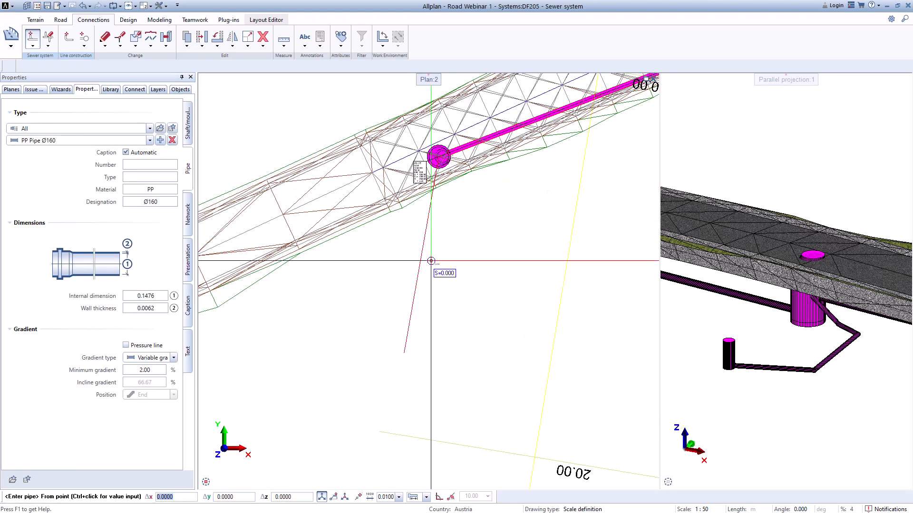
click(404, 354)
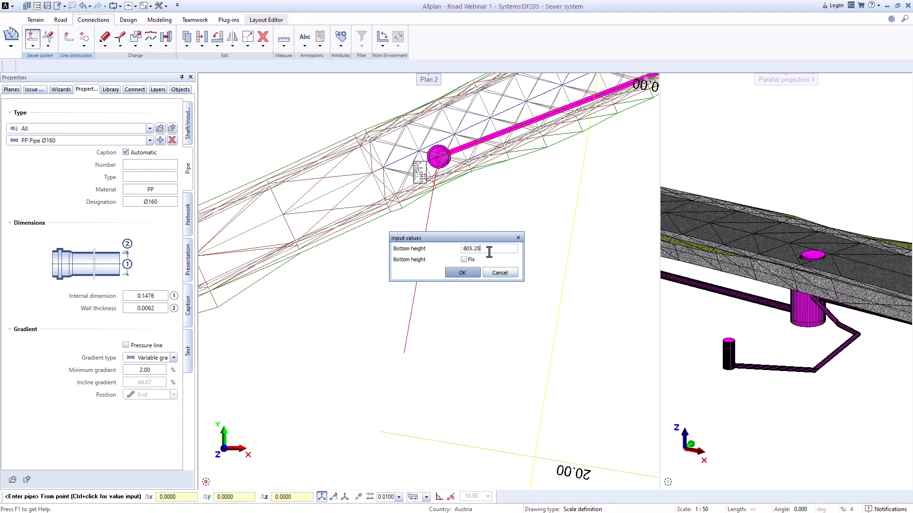
key(Return)
Step: Connect the PP Ø160 pipe to the centre of the concrete 600/1000 shaft at the end of the main sewer
scroll(409, 172, up, 5)
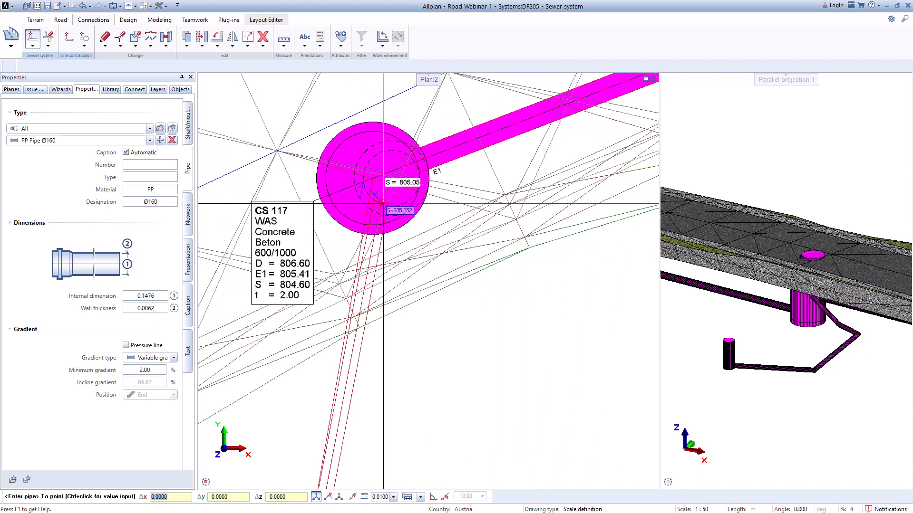
scroll(383, 204, up, 3)
click(362, 154)
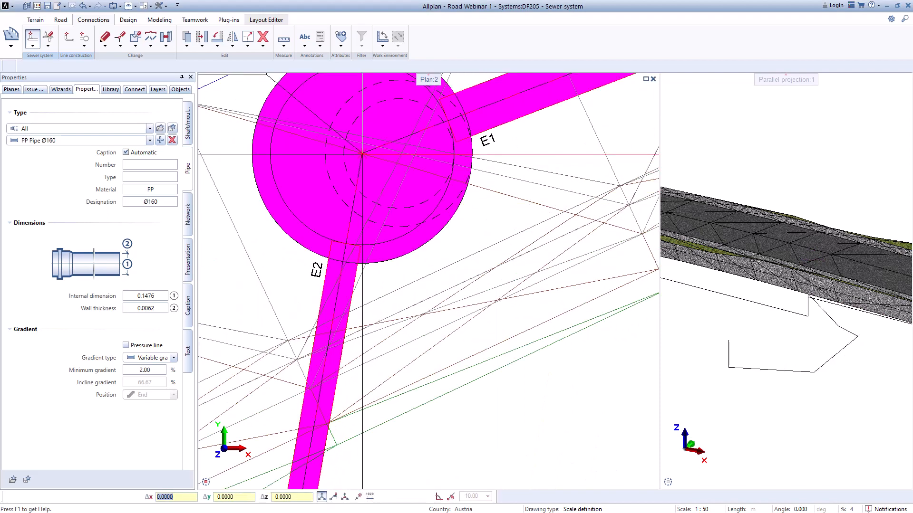
scroll(395, 179, down, 5)
middle_drag(424, 314, 444, 256)
scroll(445, 254, up, 1)
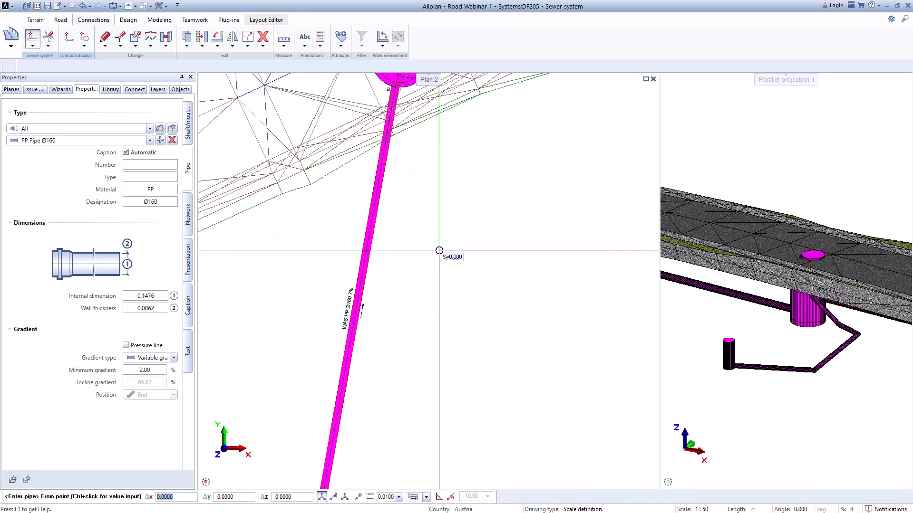
Step: End the pipe entry and add a KG Shaft Ø400 at the outer end of the straight PP Ø160 side pipe
key(Escape)
scroll(744, 355, down, 12)
middle_drag(745, 355, 816, 347)
scroll(787, 334, up, 8)
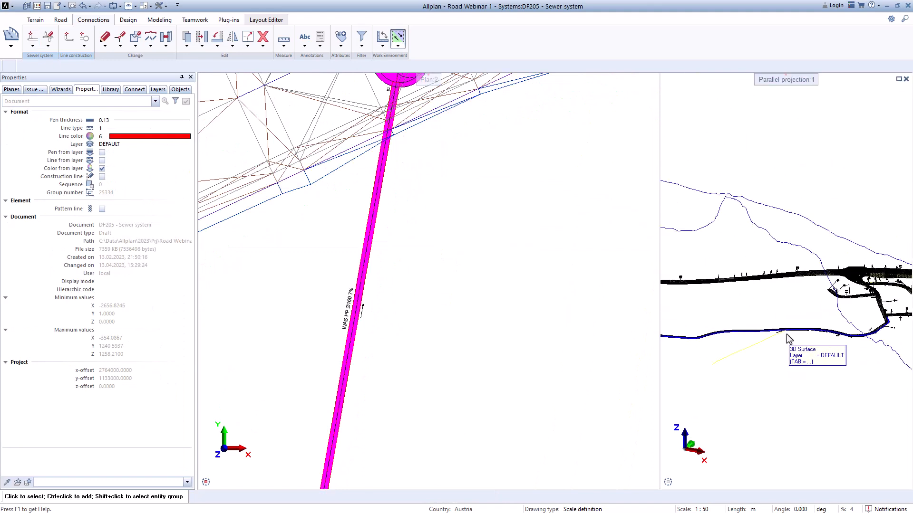
scroll(327, 246, down, 5)
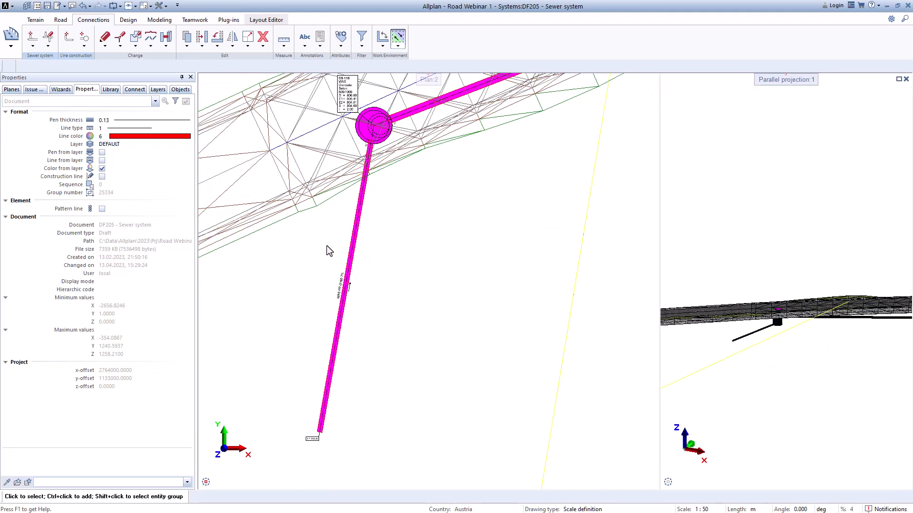
scroll(312, 267, down, 1)
click(32, 45)
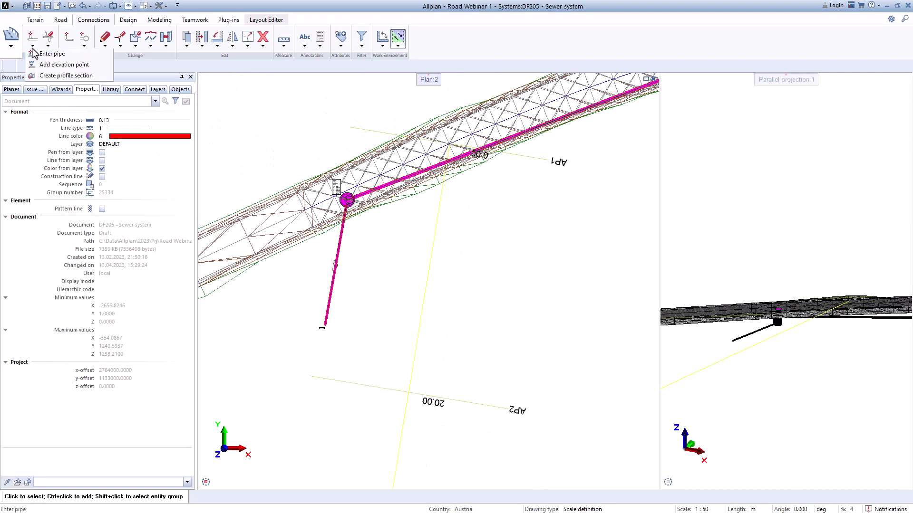
click(45, 52)
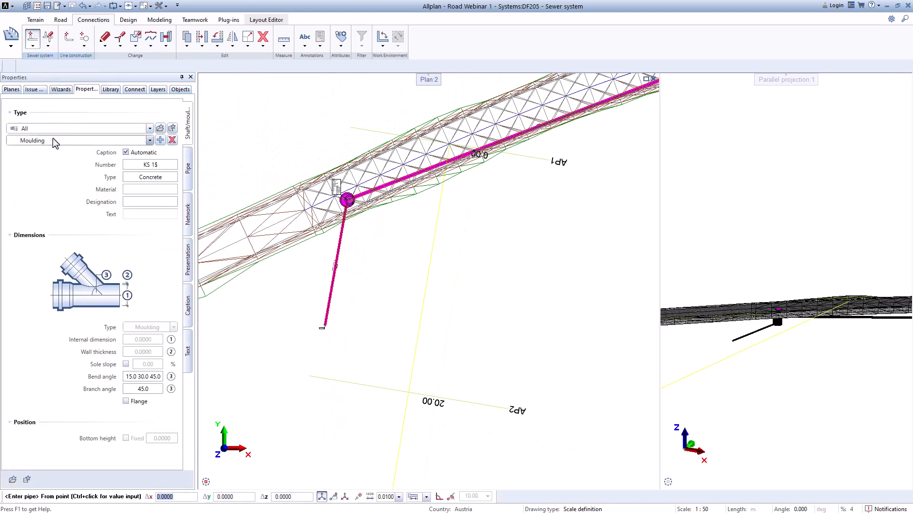
click(52, 140)
click(46, 174)
scroll(324, 328, up, 6)
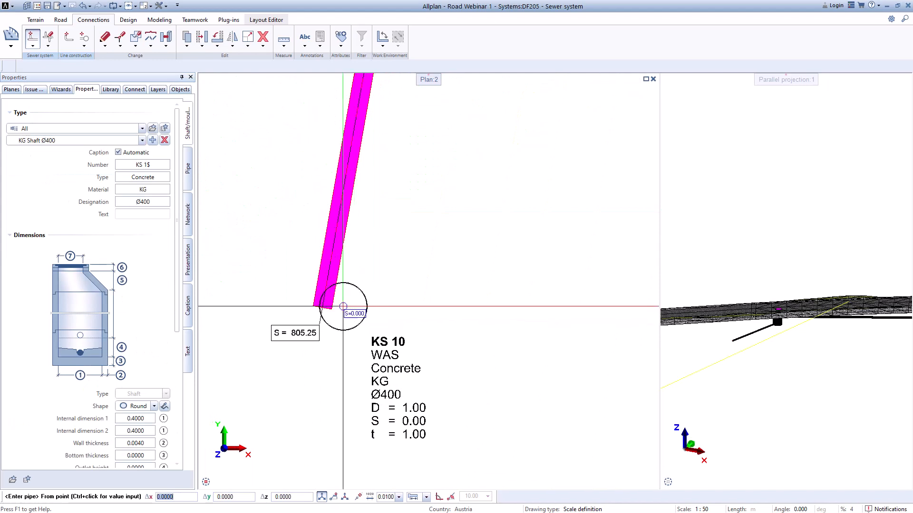
click(323, 308)
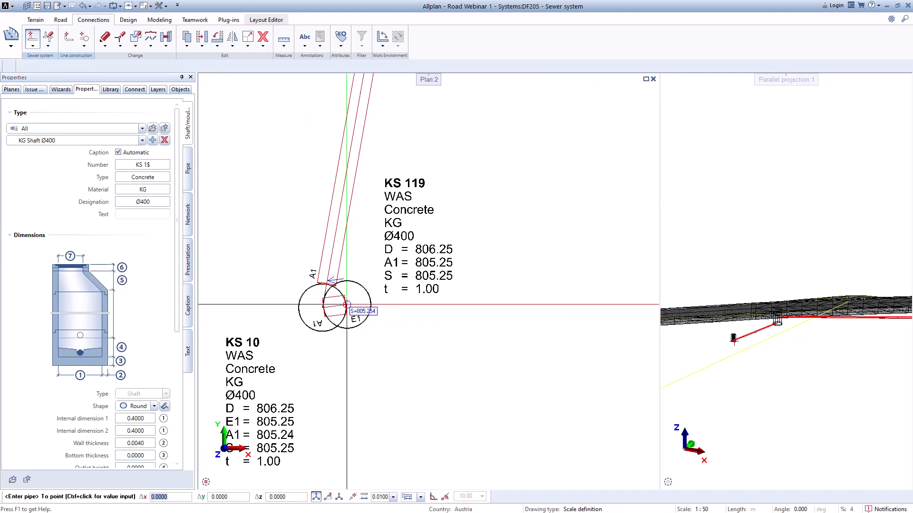
key(Escape)
key(Escape)
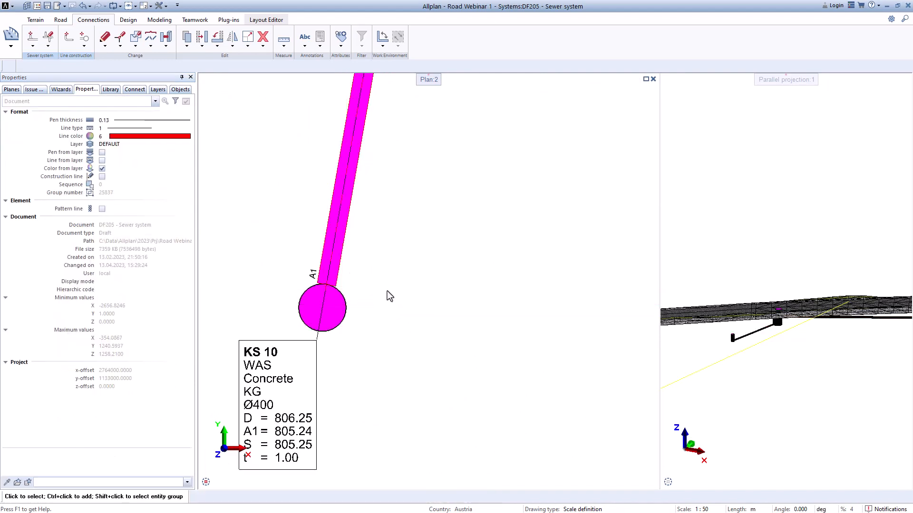
Step: Examine the new KG Ø400 shaft and the straight side pipe's entry into the concrete shaft in plan and 3D
scroll(438, 229, down, 3)
middle_drag(427, 183, 436, 368)
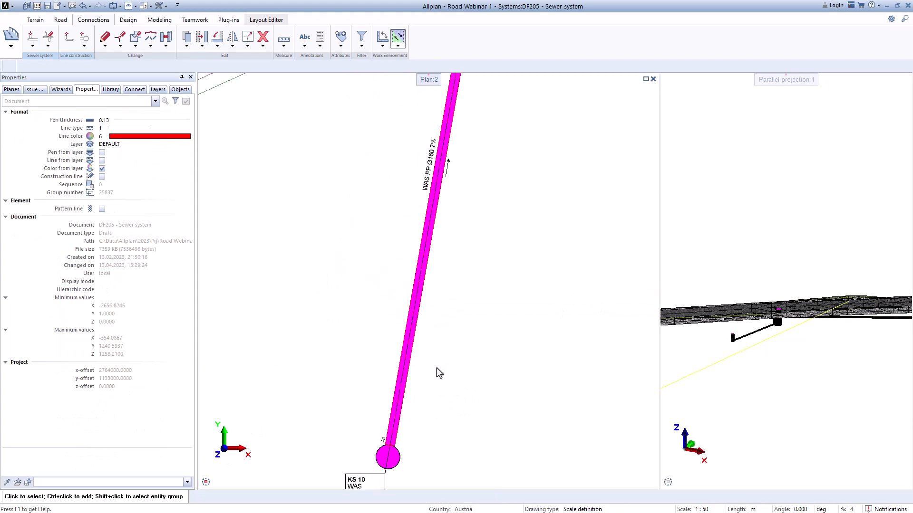
scroll(436, 367, up, 1)
scroll(439, 335, down, 1)
scroll(738, 334, up, 3)
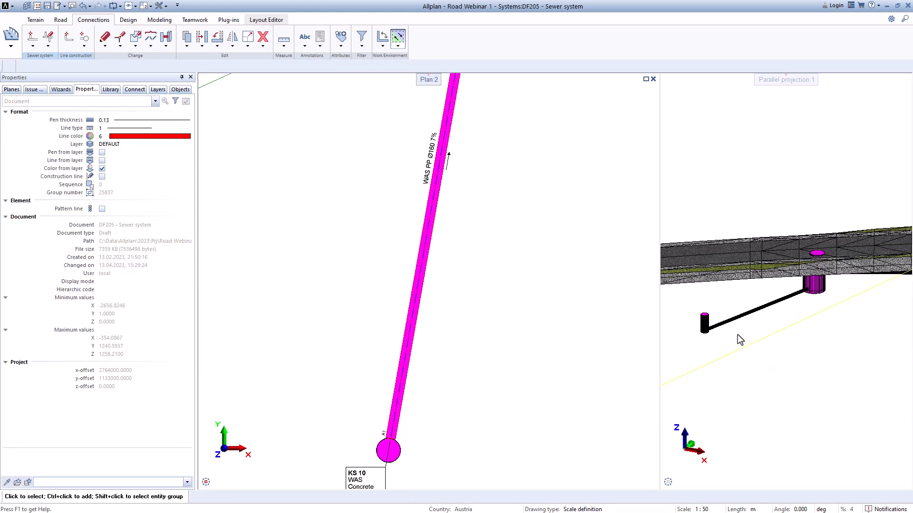
scroll(742, 334, down, 1)
scroll(542, 309, up, 1)
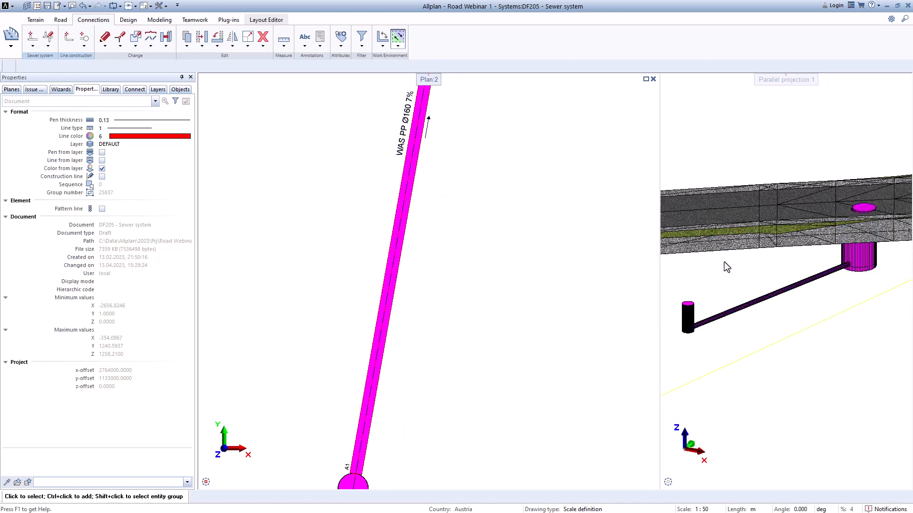
scroll(723, 262, down, 6)
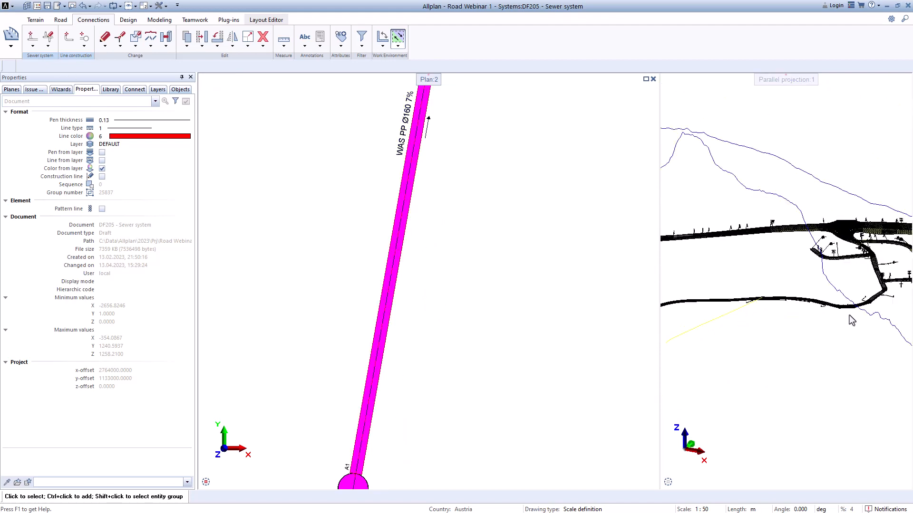
scroll(849, 315, up, 3)
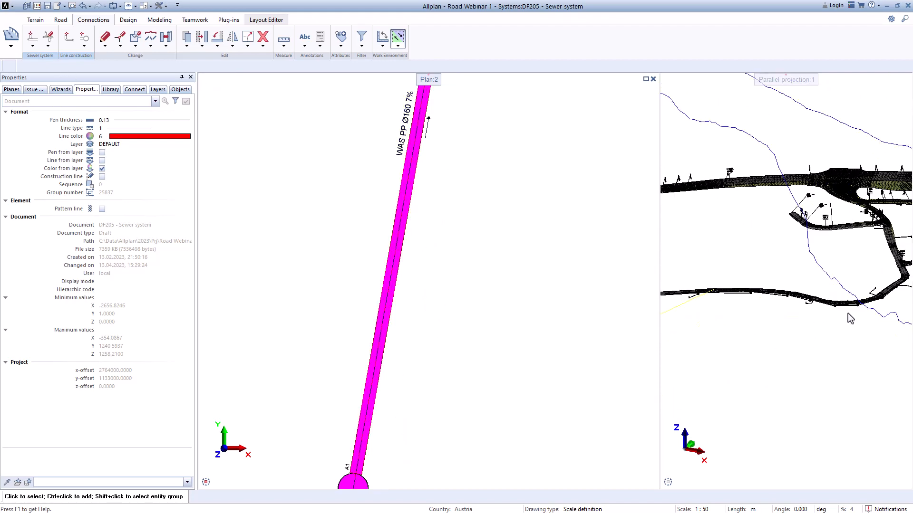
Step: Raise the straight PP Ø160 pipe's end point at the concrete shaft with Modify height, giving the pipe about a 4% gradient
click(32, 46)
click(62, 65)
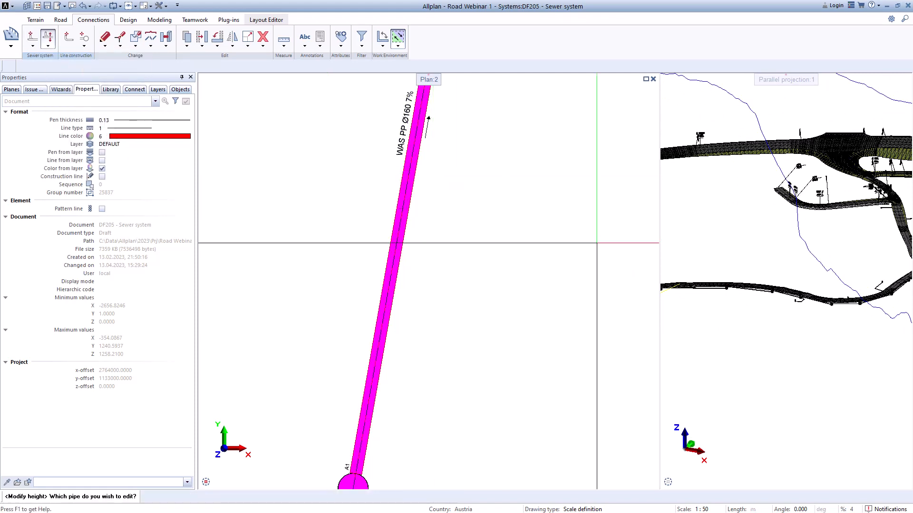
scroll(736, 274, up, 8)
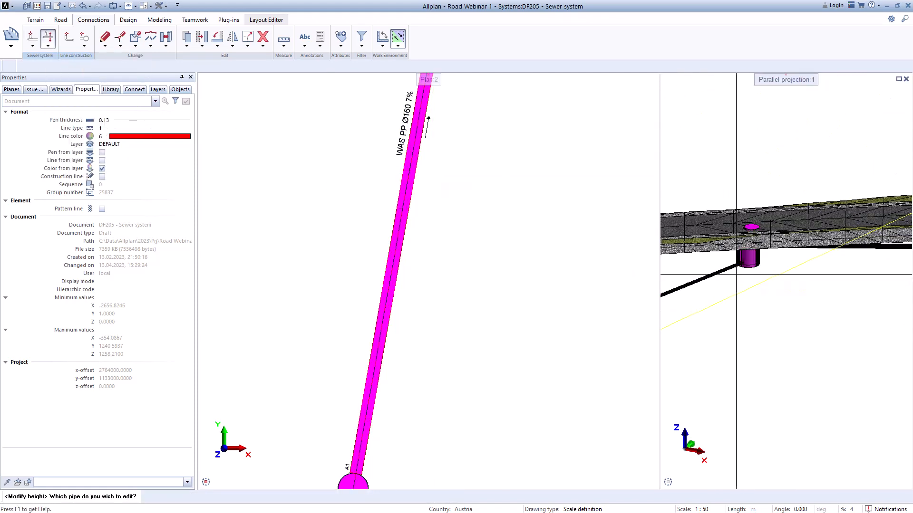
scroll(736, 274, up, 5)
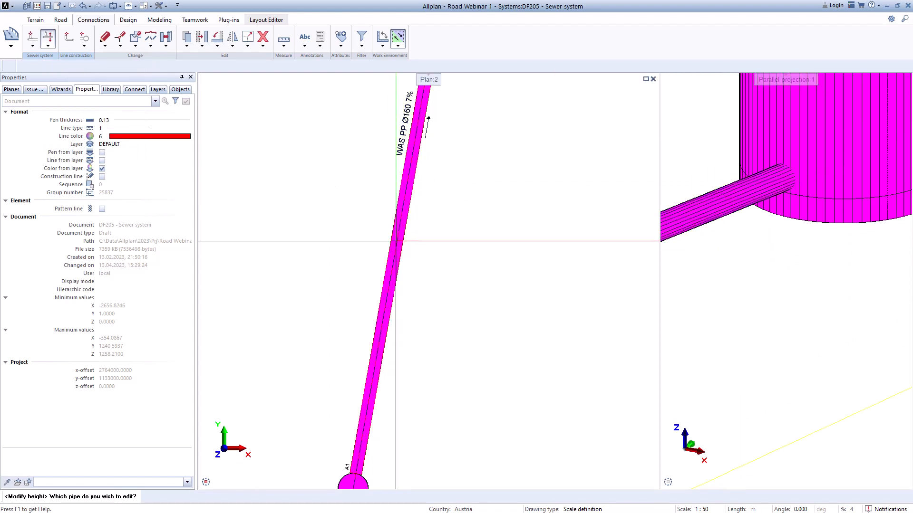
click(780, 185)
double_click(504, 261)
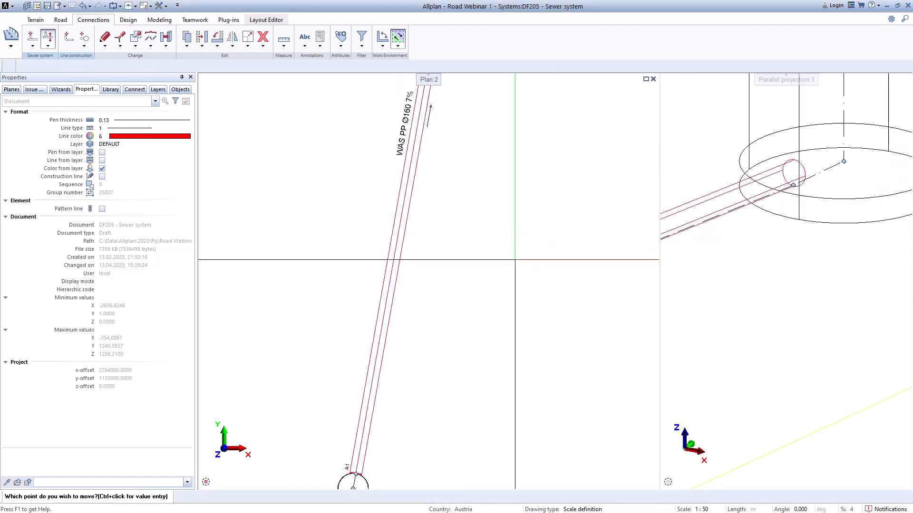
click(793, 185)
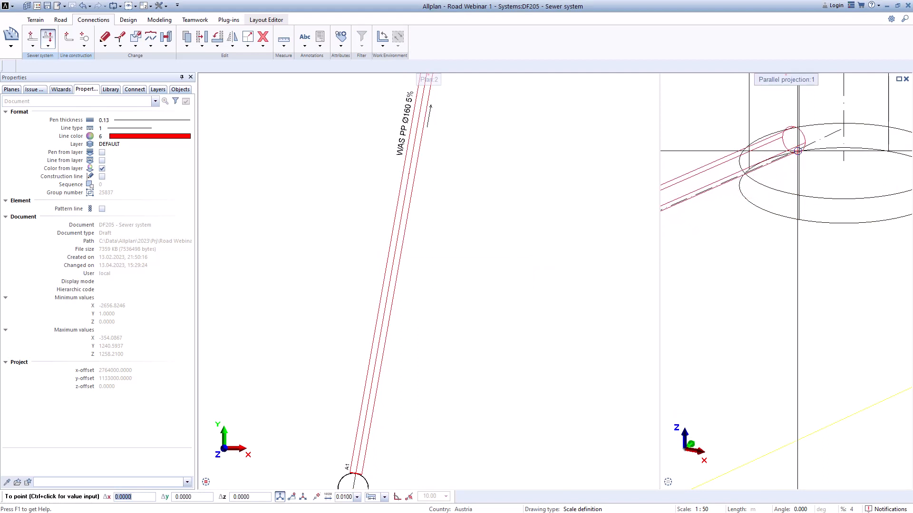
click(793, 145)
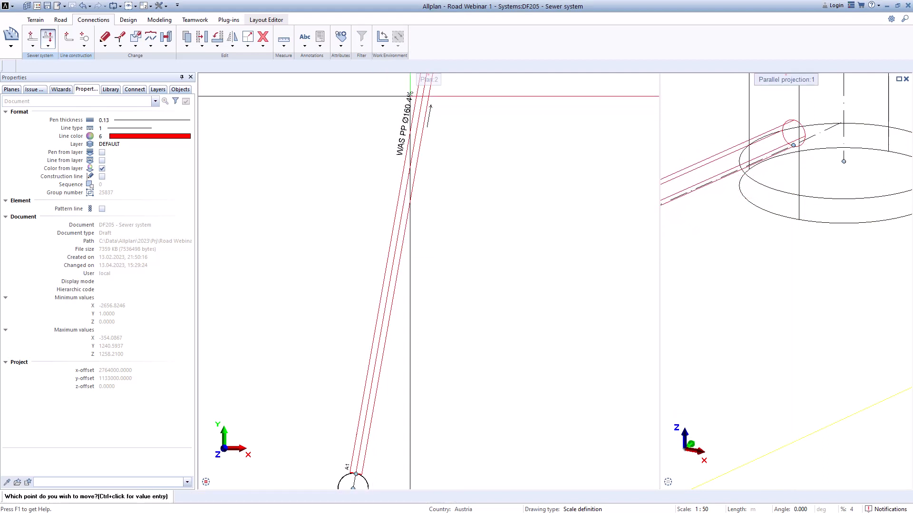
key(Escape)
Step: Enlarge the 3D view and examine the raised pipe entry and the shafts and pipes along the road
scroll(763, 235, down, 6)
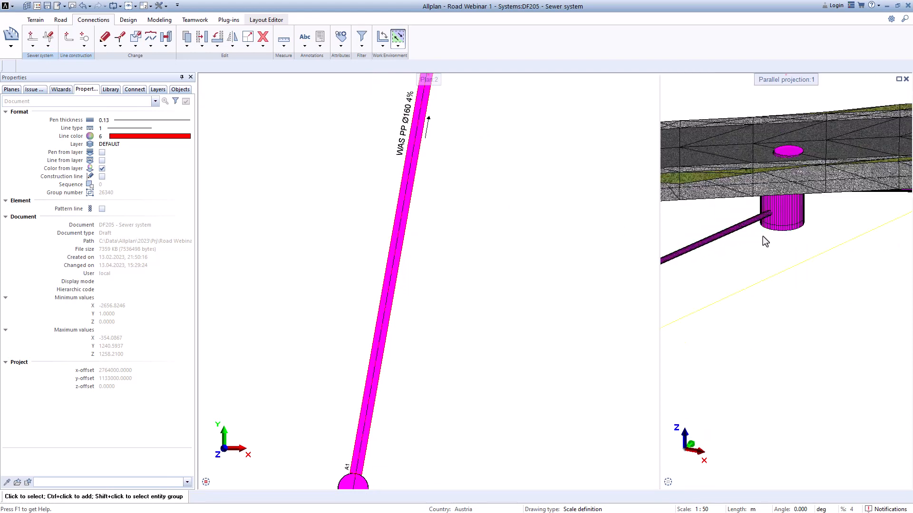
middle_drag(737, 276, 763, 272)
scroll(756, 282, down, 5)
scroll(750, 303, down, 5)
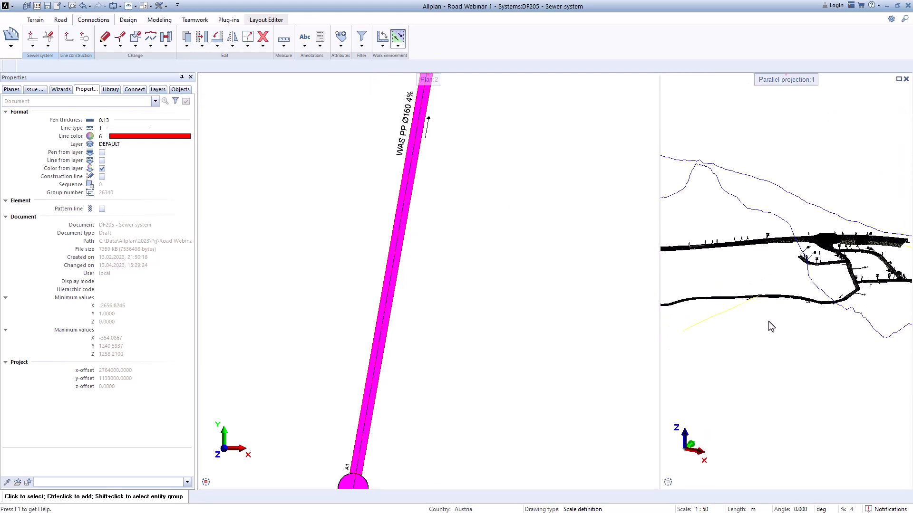
scroll(814, 307, up, 5)
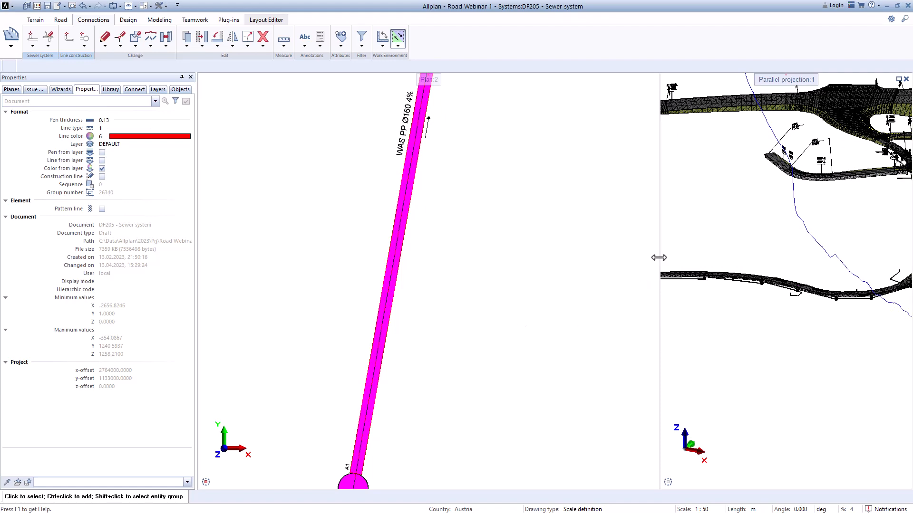
drag(659, 257, 522, 265)
middle_drag(637, 302, 486, 309)
scroll(592, 215, up, 5)
middle_drag(736, 336, 506, 349)
scroll(760, 371, up, 1)
middle_drag(758, 373, 539, 390)
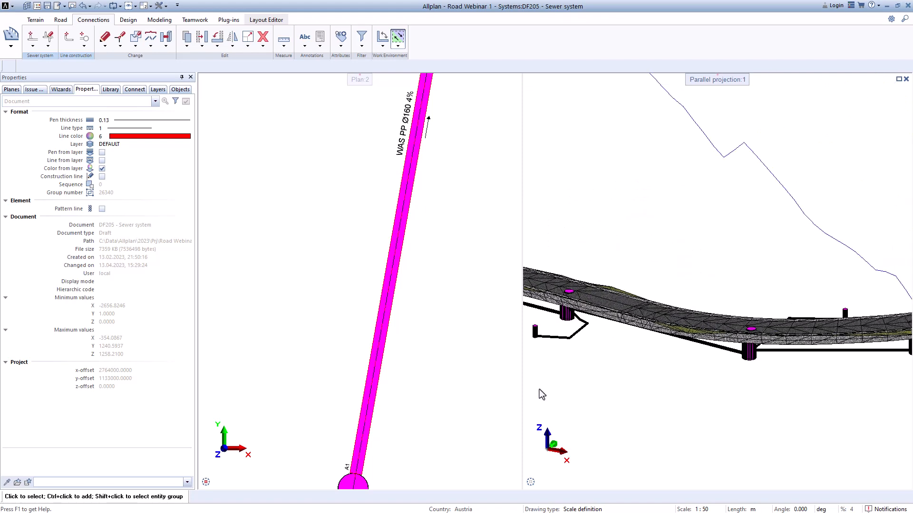
scroll(693, 398, up, 1)
middle_drag(693, 398, 572, 403)
scroll(832, 386, up, 2)
middle_drag(832, 386, 614, 437)
scroll(680, 398, down, 4)
middle_drag(752, 383, 816, 391)
scroll(839, 374, down, 5)
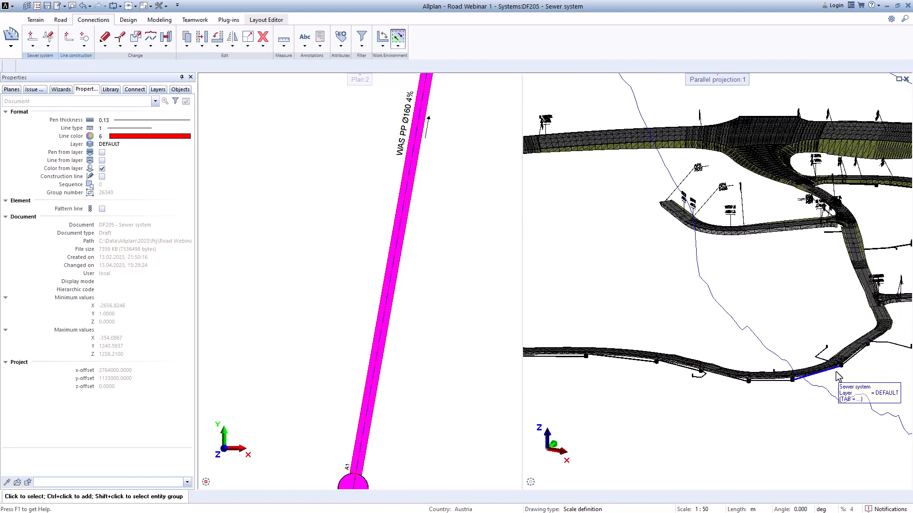
scroll(836, 373, down, 2)
scroll(452, 330, down, 9)
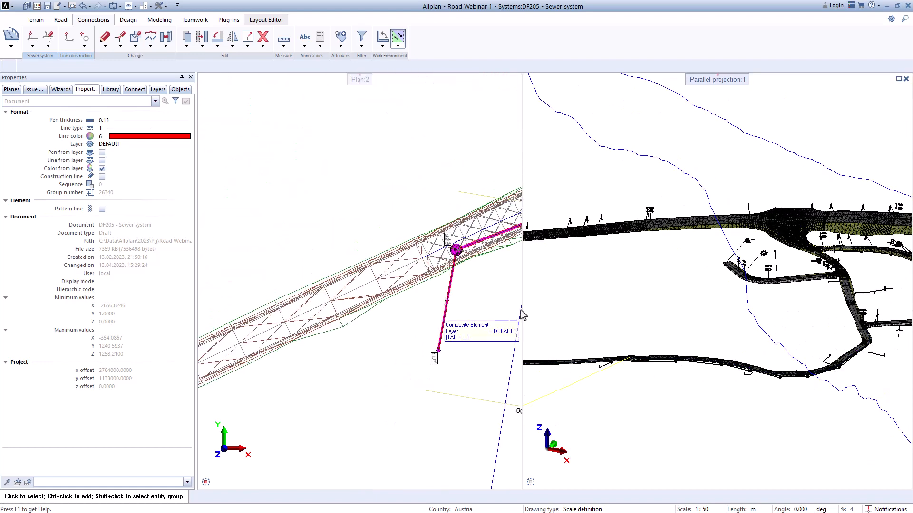
Step: Start a profile section in the plan view and select the main pipe's Sewer system element beneath the road
drag(522, 314, 725, 299)
scroll(658, 298, down, 5)
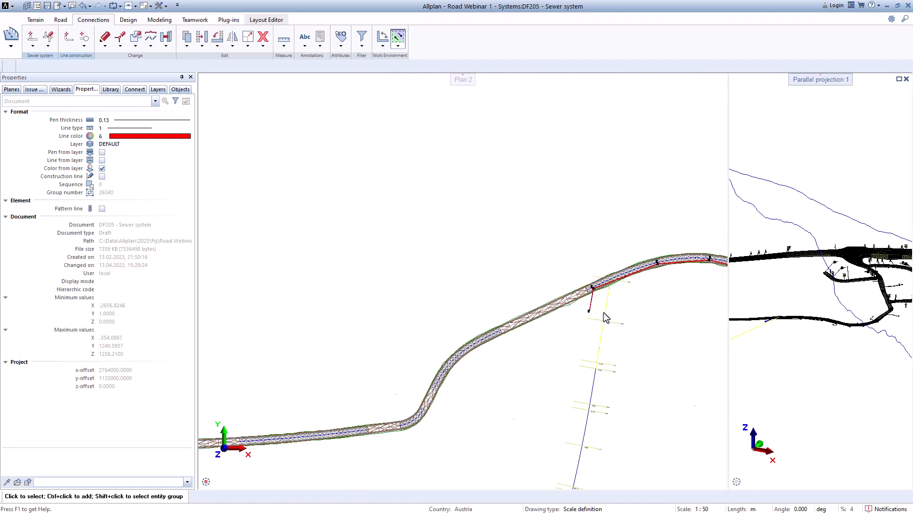
middle_drag(603, 312, 397, 359)
scroll(392, 338, up, 6)
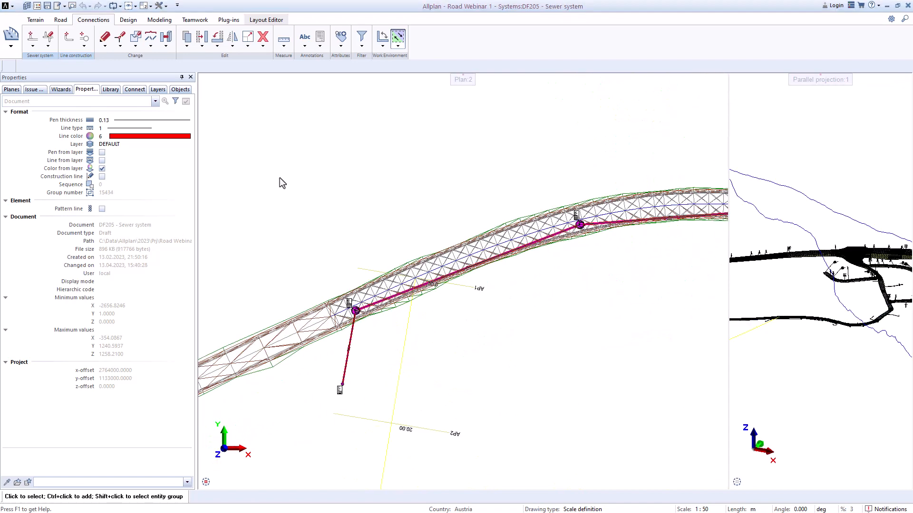
click(33, 48)
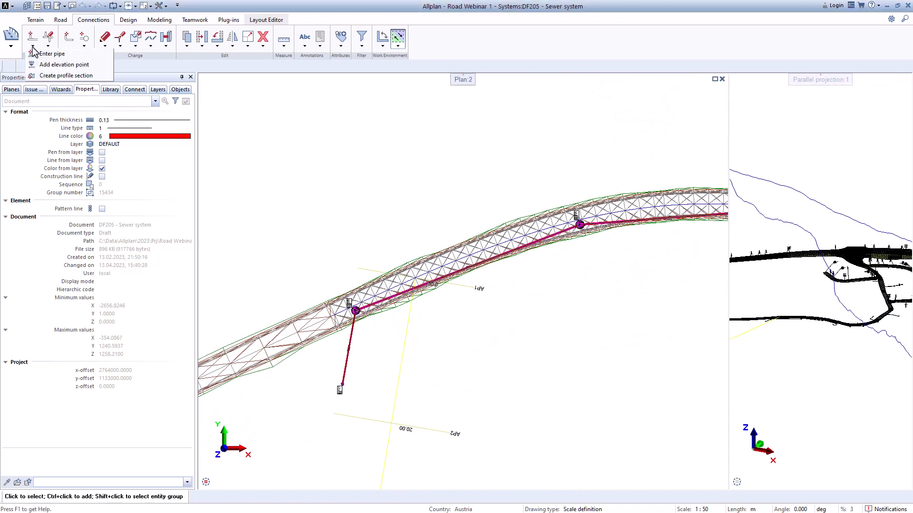
click(44, 75)
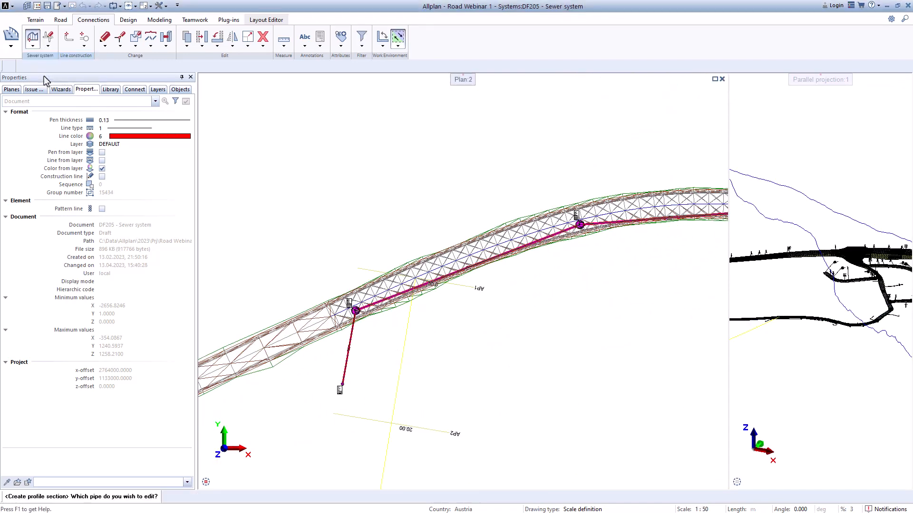
scroll(445, 260, up, 4)
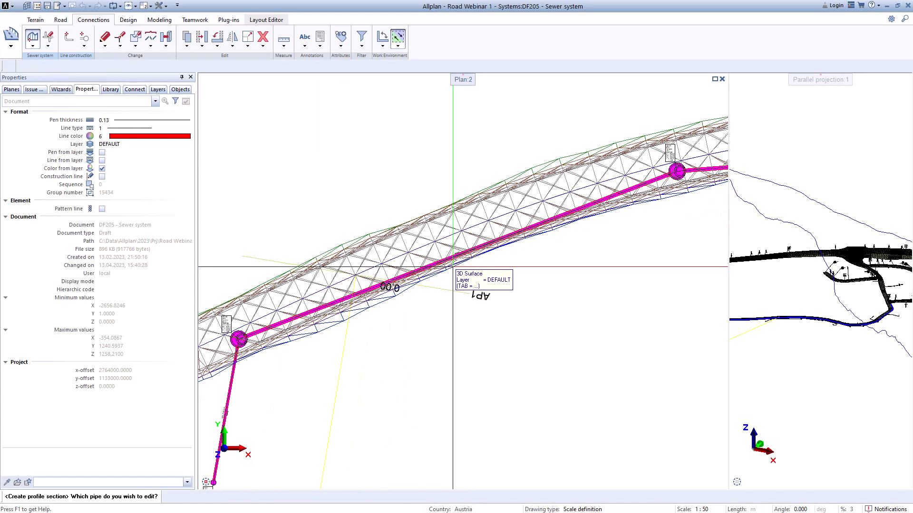
scroll(441, 256, up, 2)
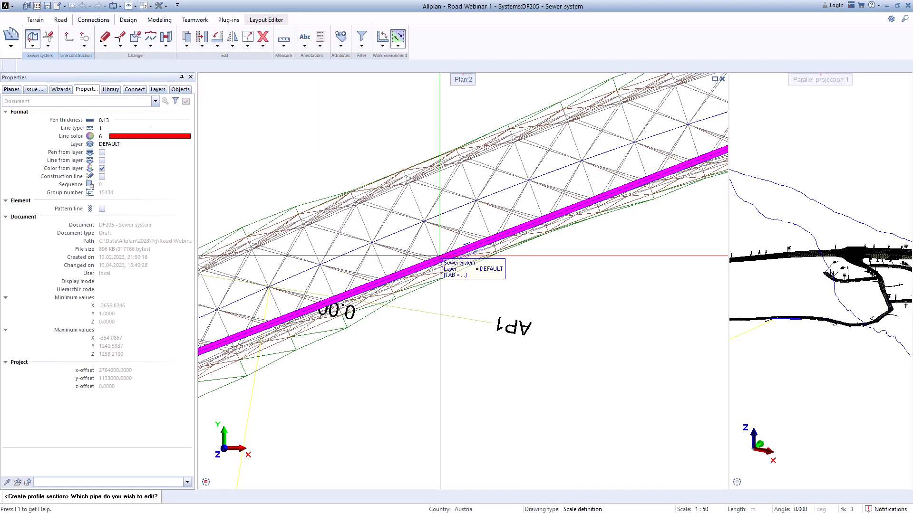
click(439, 257)
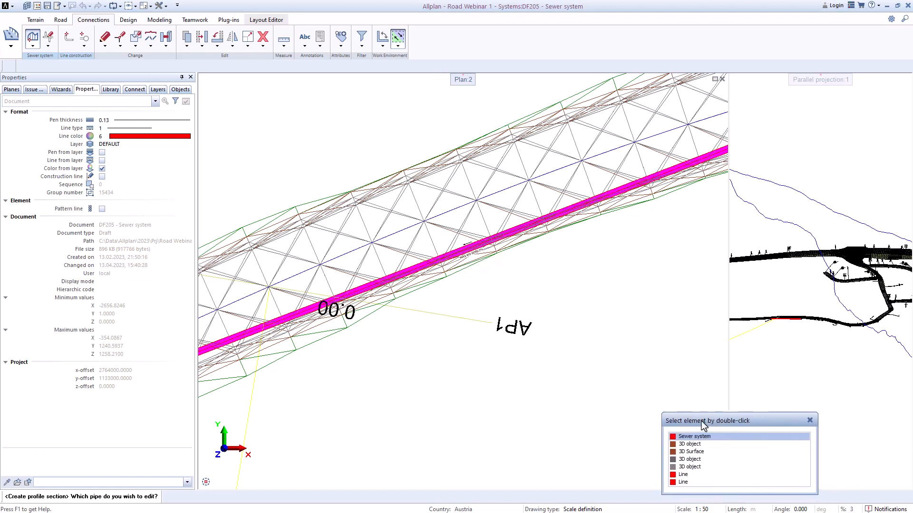
drag(702, 421, 530, 295)
double_click(517, 310)
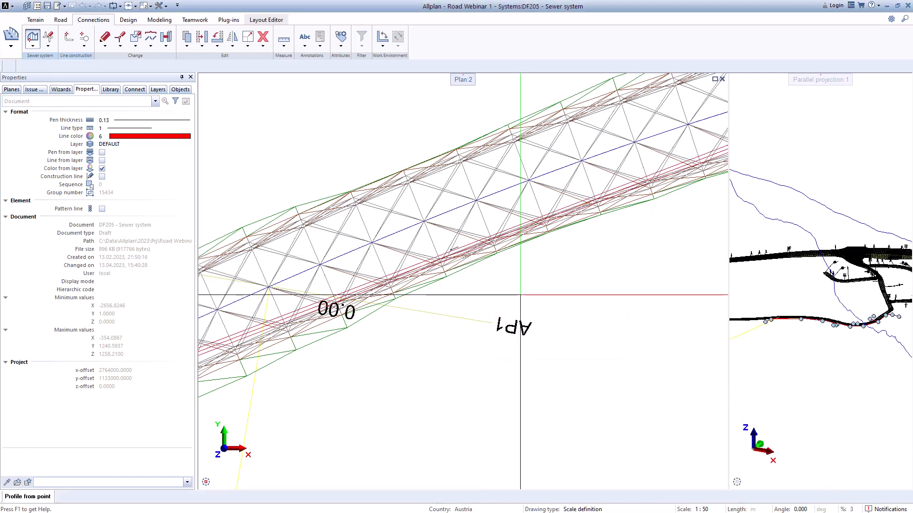
Step: Set the profile's start point at the centre of the concrete 600/1000 shaft with bottom height 811.45
scroll(500, 292, down, 5)
middle_drag(493, 294, 274, 298)
scroll(546, 238, up, 1)
middle_drag(546, 237, 409, 283)
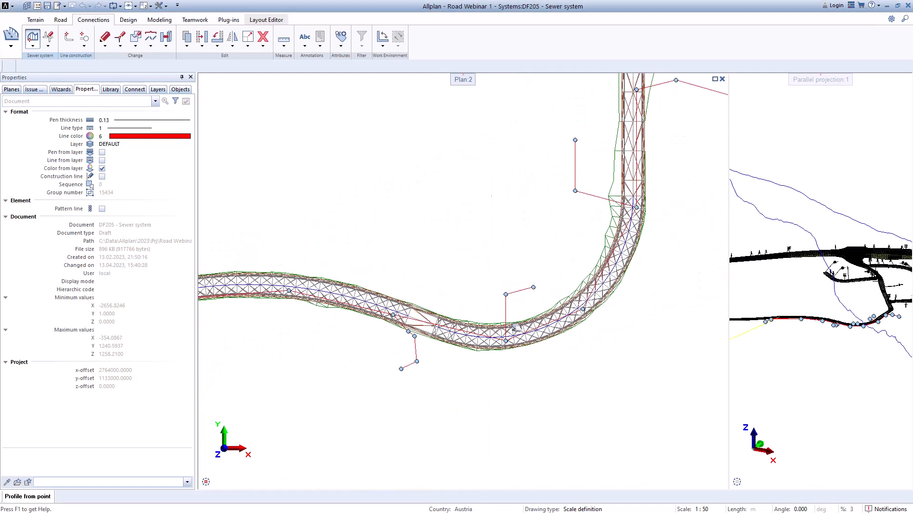
scroll(652, 114, up, 1)
middle_drag(652, 114, 578, 190)
scroll(603, 153, up, 5)
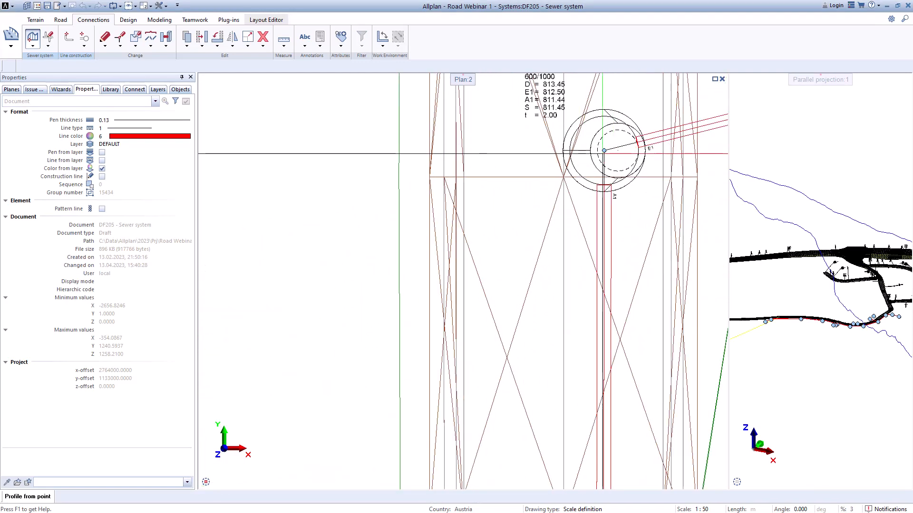
click(604, 153)
Step: Set the profile's end point at the centre of the concrete shaft where the lowest side connection meets the road's western stretch
scroll(604, 152, down, 2)
scroll(603, 152, down, 7)
middle_drag(370, 275, 618, 228)
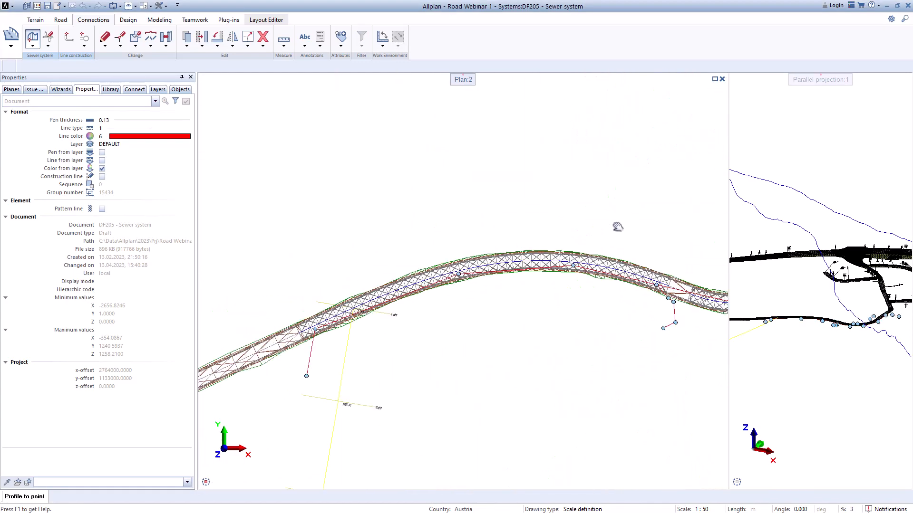
scroll(468, 305, up, 1)
scroll(312, 327, up, 5)
middle_drag(222, 342, 431, 278)
scroll(428, 279, up, 3)
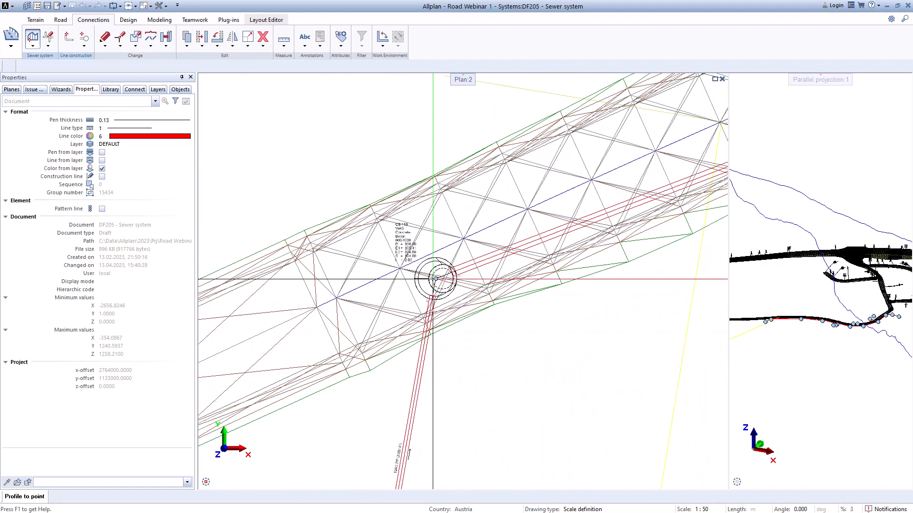
click(434, 279)
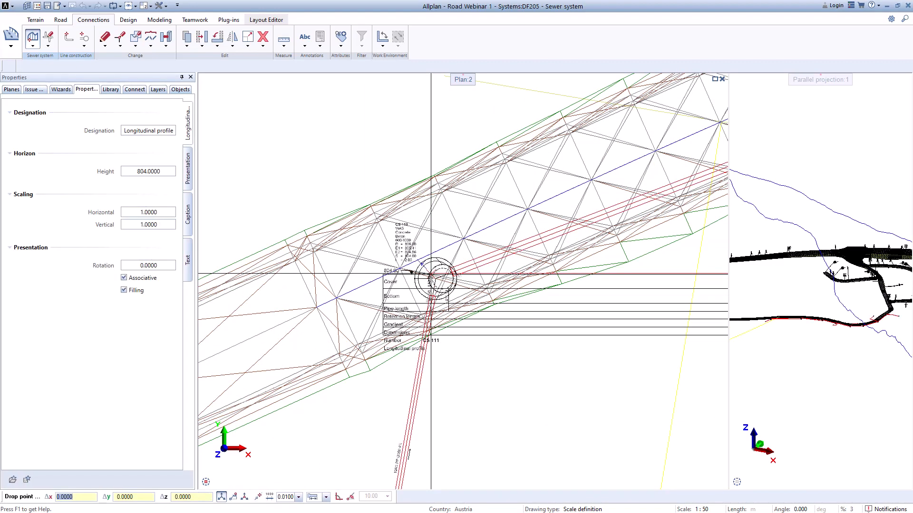
Step: Place the longitudinal profile in the empty area of the plan just south of the curved road
scroll(432, 278, down, 3)
scroll(475, 314, down, 3)
middle_drag(483, 318, 263, 224)
scroll(275, 238, down, 3)
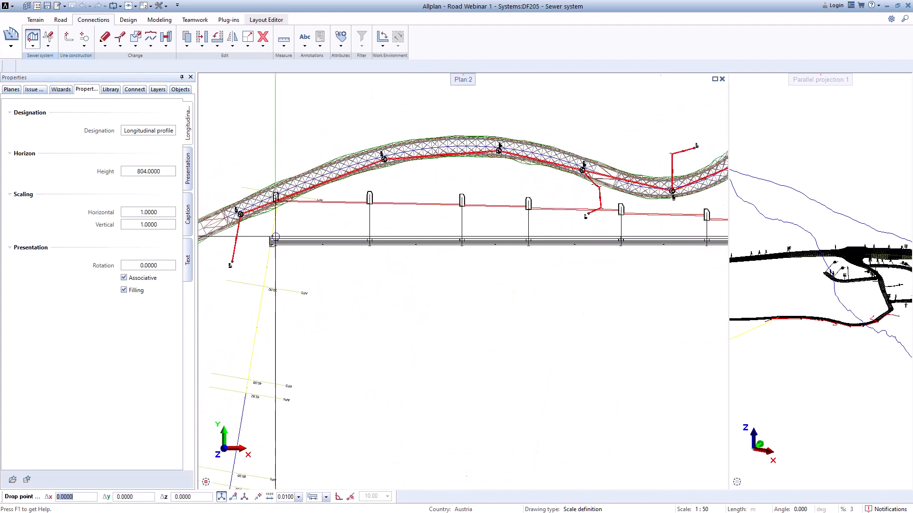
scroll(346, 282, down, 1)
middle_drag(346, 283, 305, 204)
scroll(305, 204, down, 1)
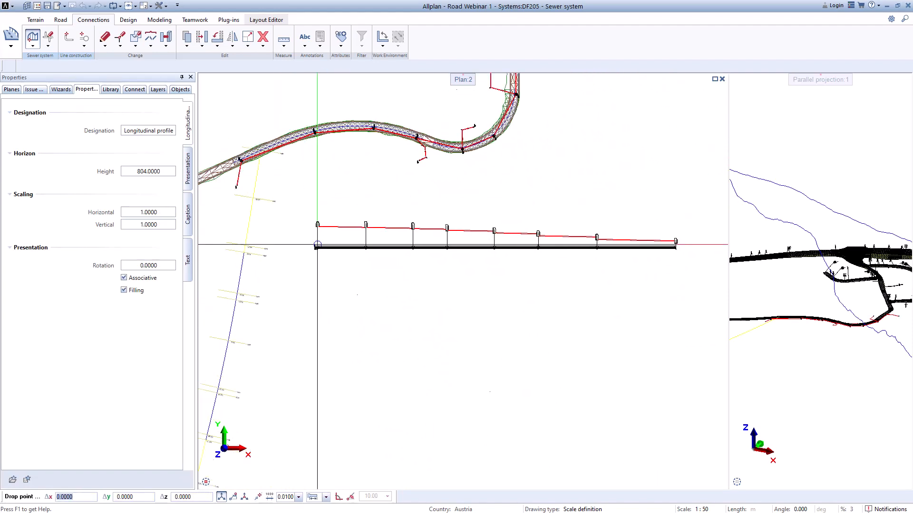
click(319, 244)
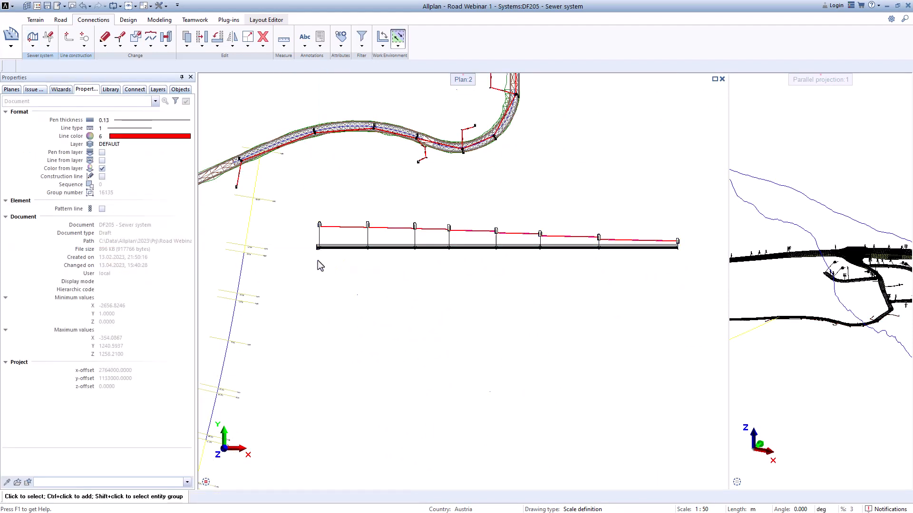
Step: Examine the longitudinal profile's cover, bottom, pipe length, gradient and dimension rows and the shafts and pipes drawn above them
scroll(318, 252, up, 4)
scroll(321, 246, up, 1)
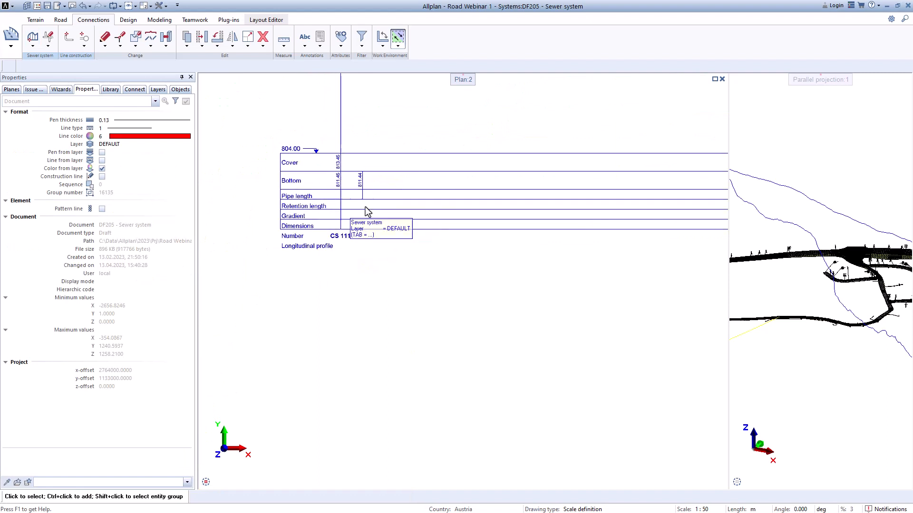
scroll(352, 200, down, 2)
scroll(631, 204, up, 1)
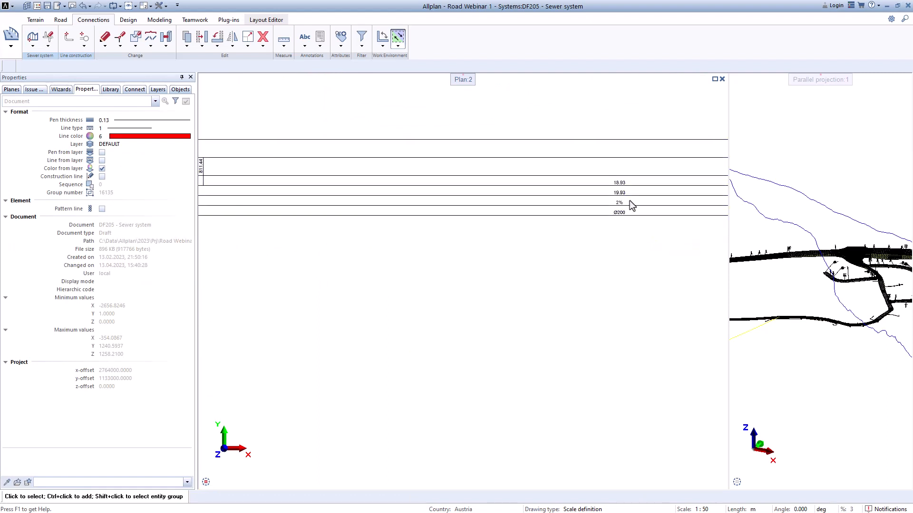
scroll(627, 220, down, 6)
middle_drag(672, 227, 387, 264)
middle_drag(534, 251, 303, 251)
scroll(443, 252, up, 1)
scroll(594, 253, up, 1)
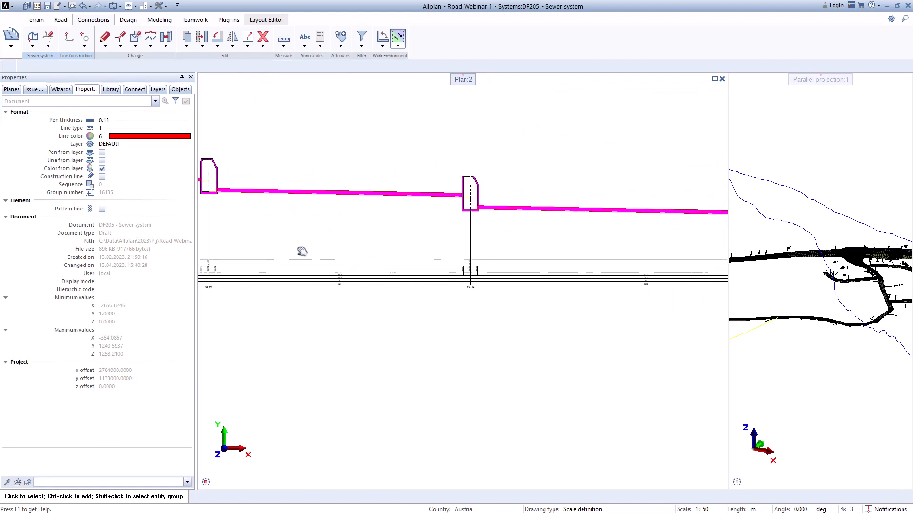
scroll(506, 237, down, 3)
scroll(506, 237, down, 1)
middle_drag(614, 249, 682, 231)
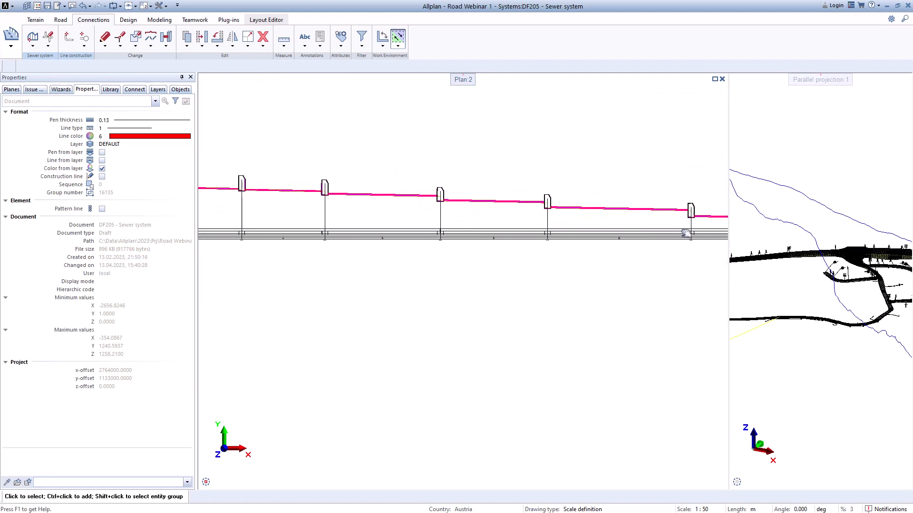
scroll(681, 231, down, 1)
scroll(683, 233, down, 3)
middle_drag(607, 259, 532, 258)
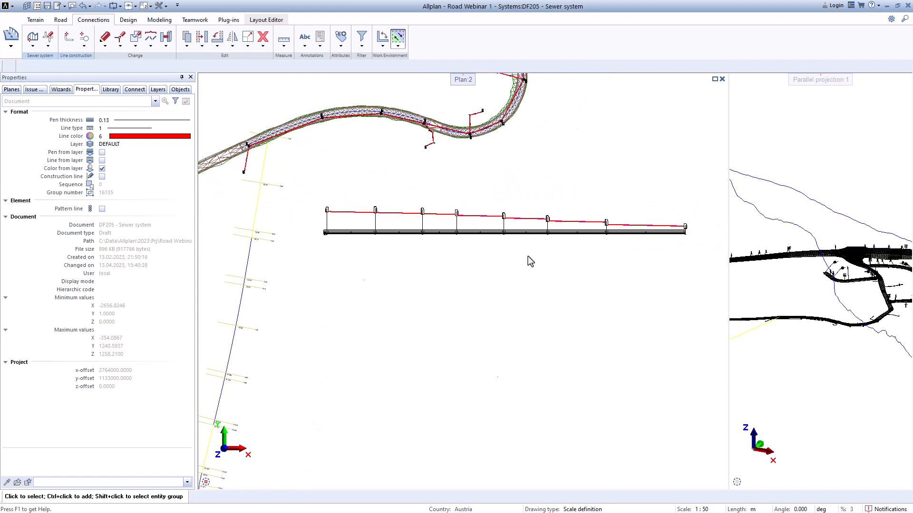
scroll(527, 257, up, 1)
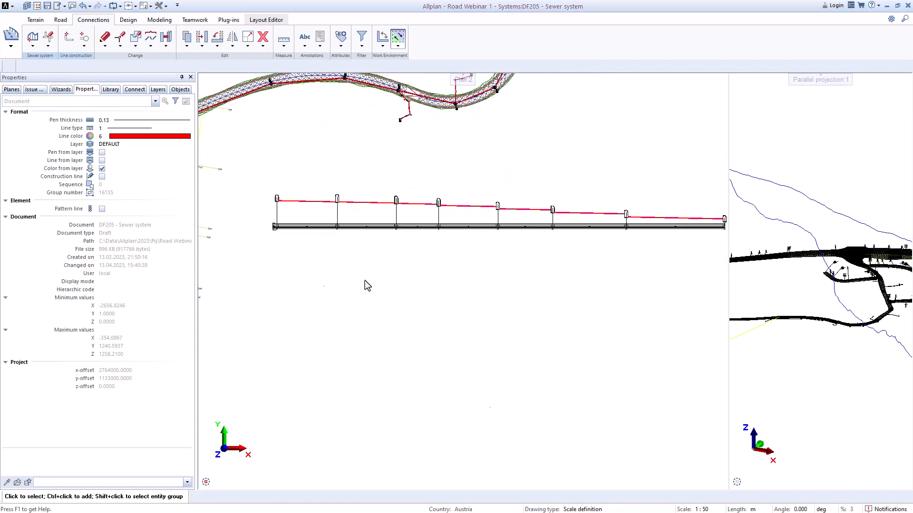
Step: Make drawing file 13 Orthofotos of the Site structure level the current one, keeping the sewer drawing files loaded
click(37, 7)
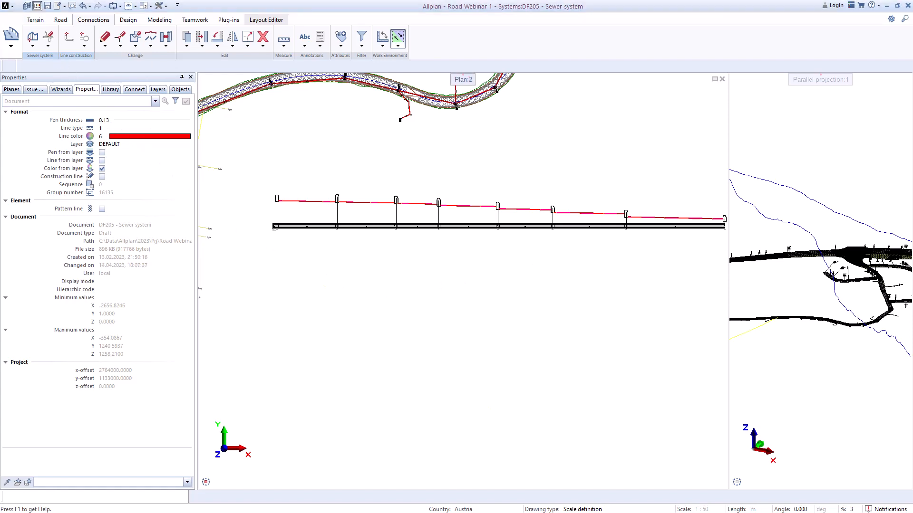
drag(912, 241, 600, 137)
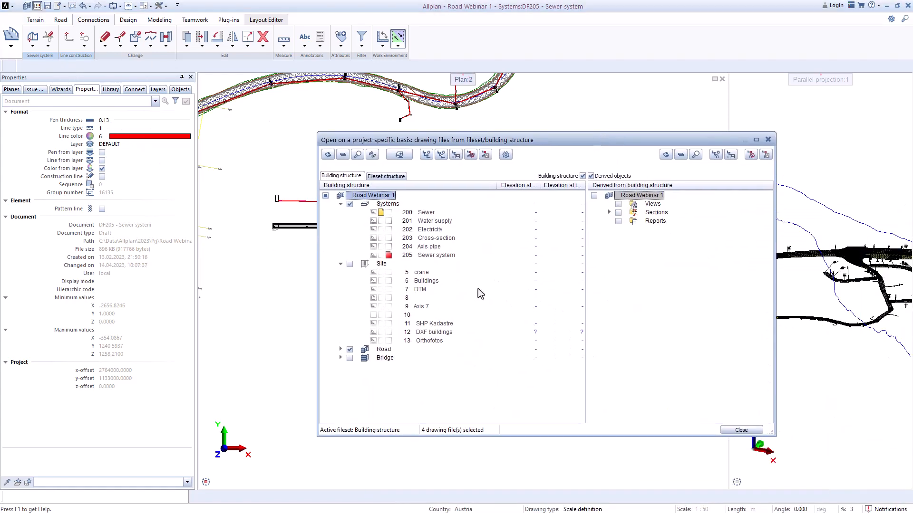
click(748, 430)
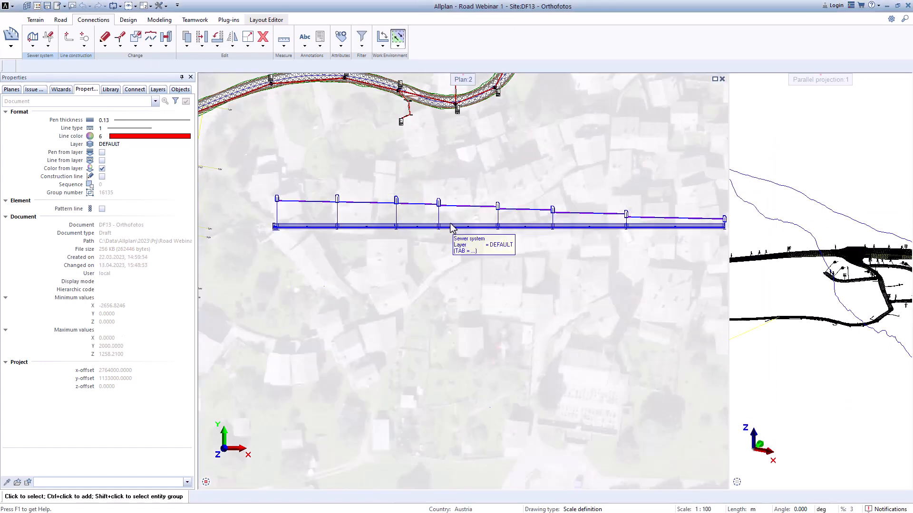
Step: Examine the sewer shafts, main pipes and side connections along the road against the buildings on the orthophoto
scroll(451, 224, down, 5)
scroll(450, 223, up, 4)
middle_drag(497, 145, 495, 310)
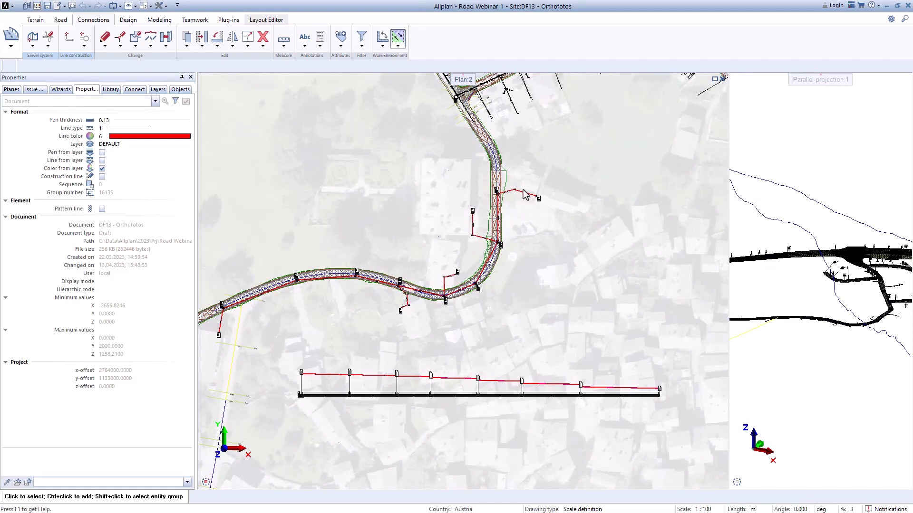
scroll(523, 190, up, 2)
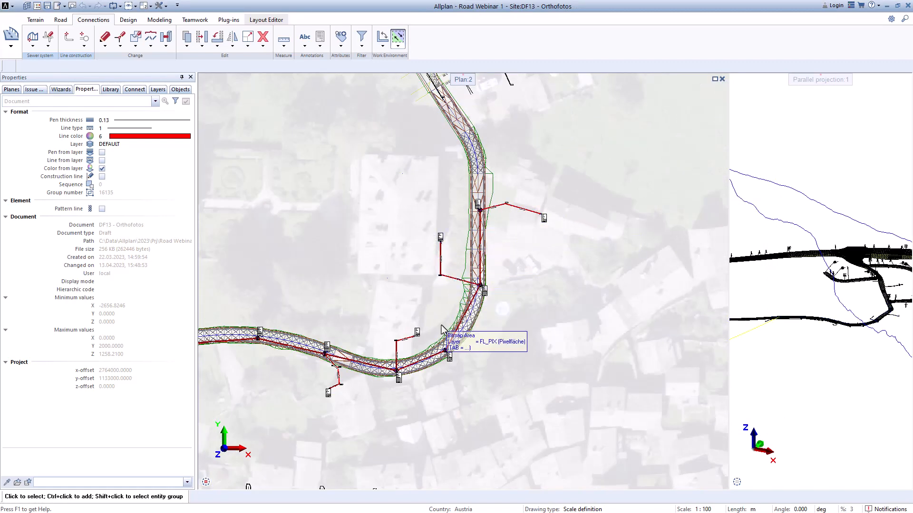
middle_drag(442, 328, 568, 182)
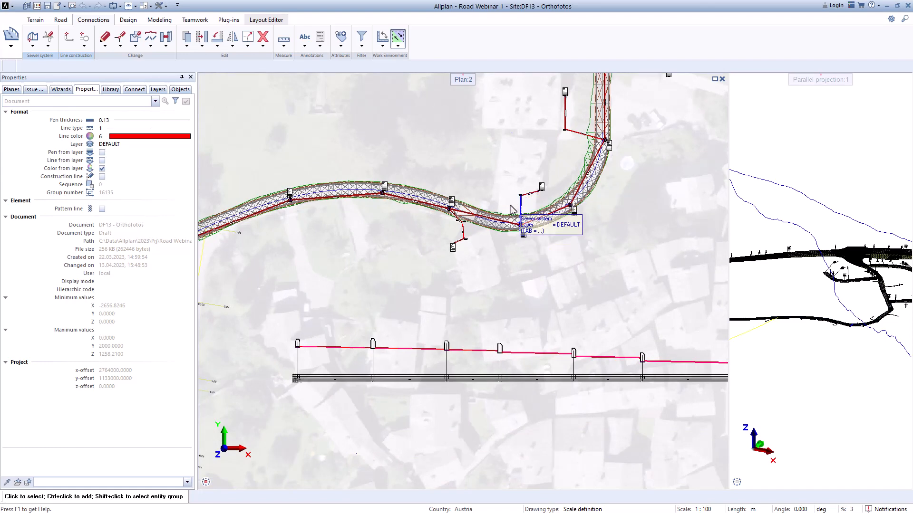
scroll(509, 200, up, 2)
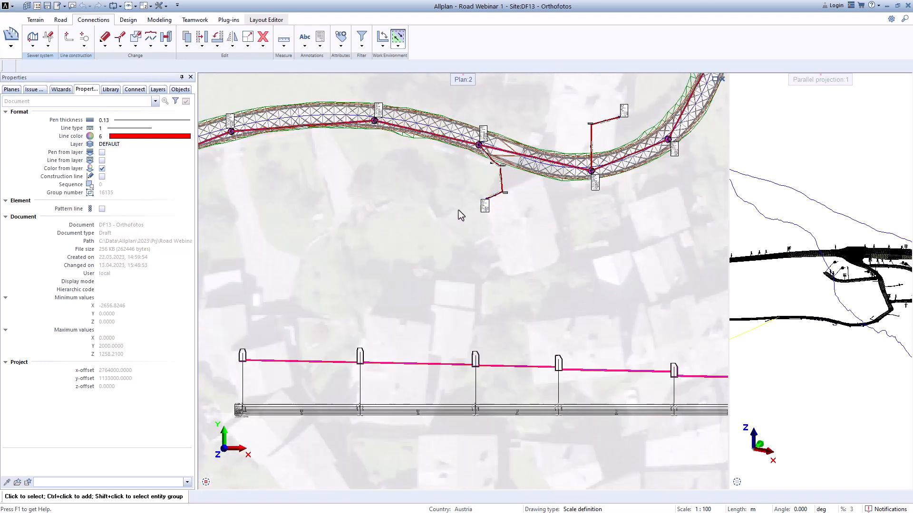
middle_drag(367, 231, 651, 251)
middle_drag(382, 270, 455, 237)
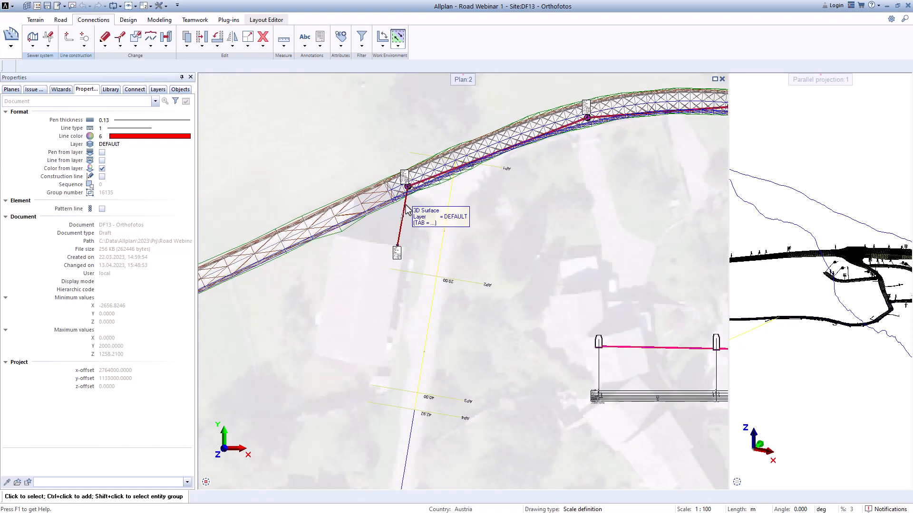
scroll(404, 223, down, 5)
middle_drag(585, 247, 458, 261)
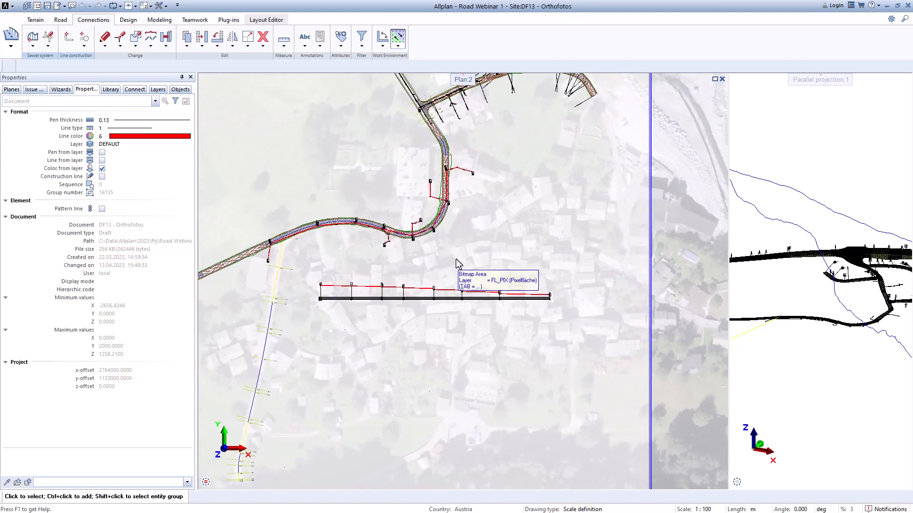